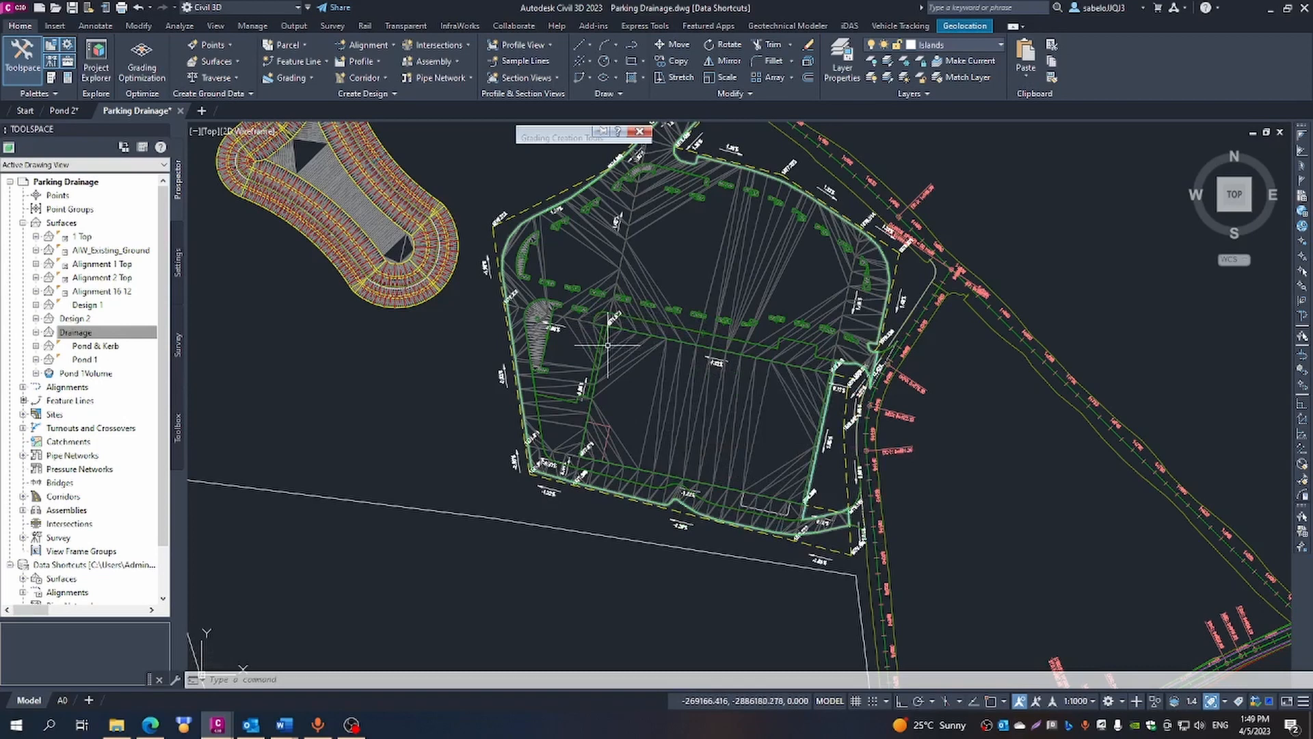
- Hide the triangles in the Drainage surface's style for the plan view
mouse_move(639, 406)
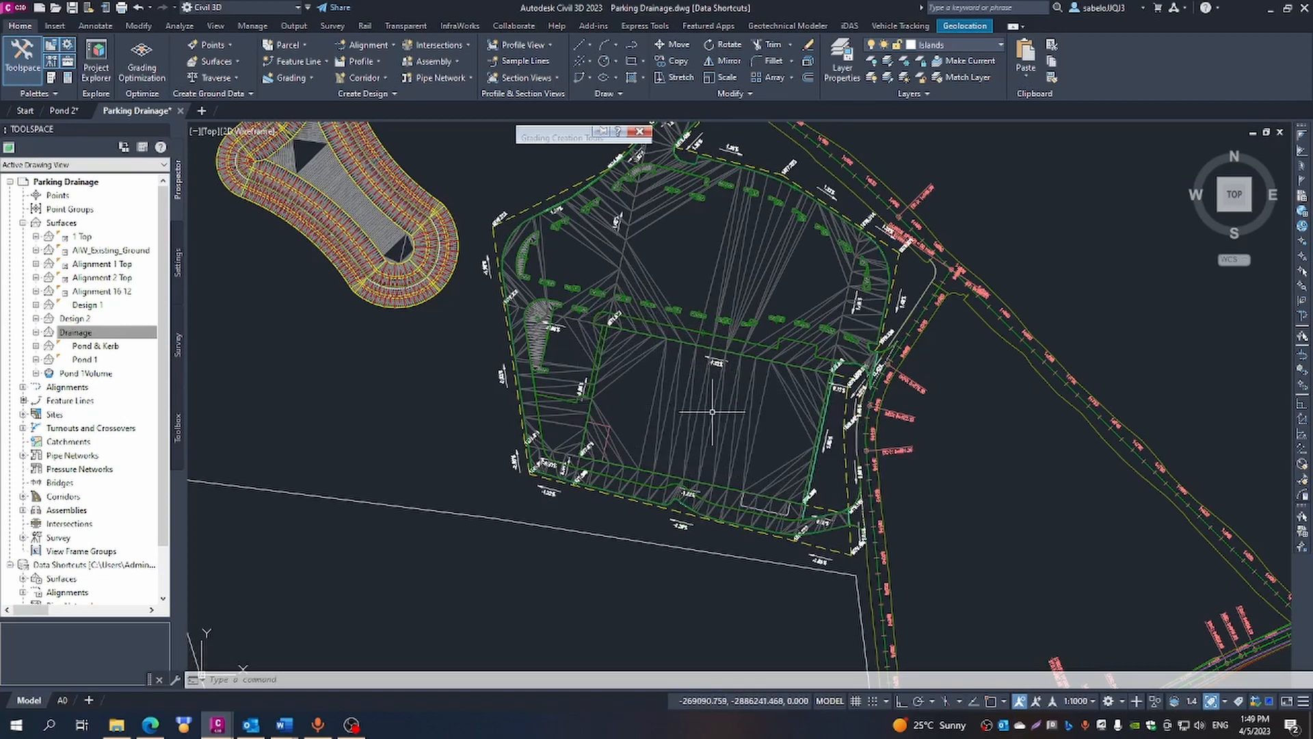
mouse_move(707, 494)
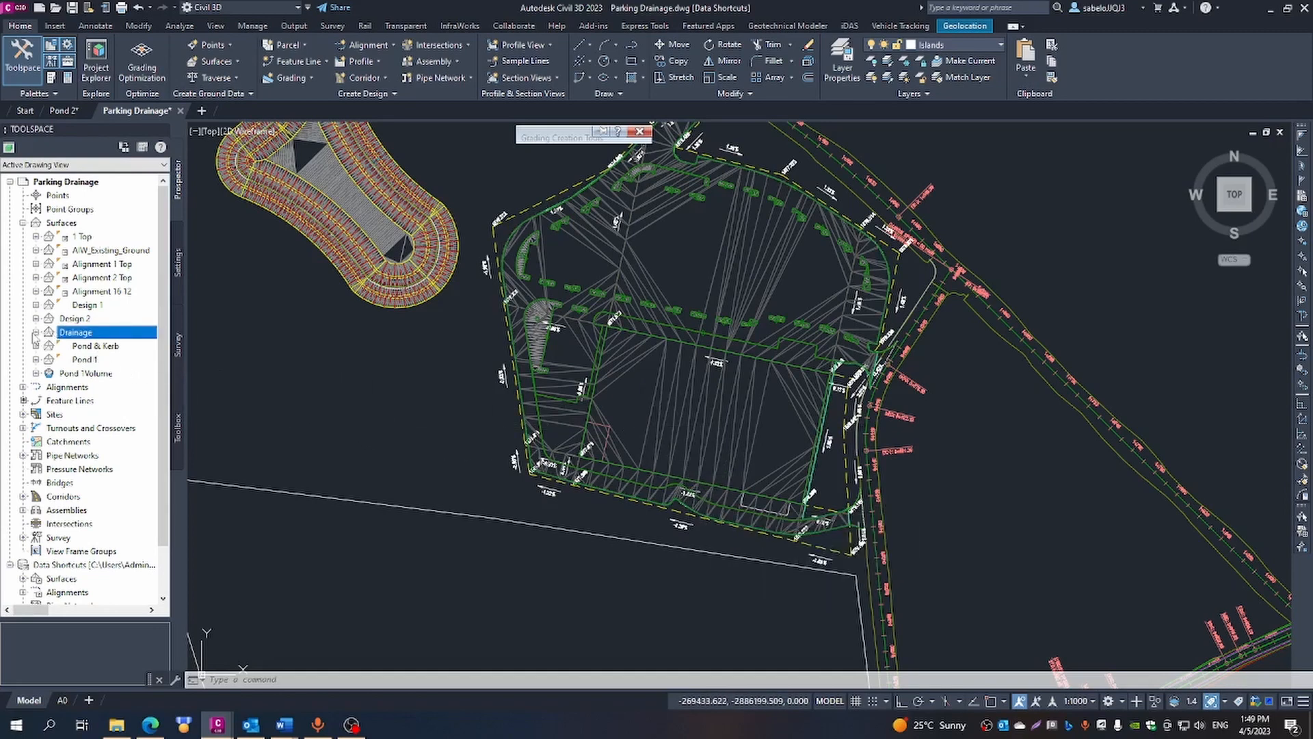
right_click(63, 334)
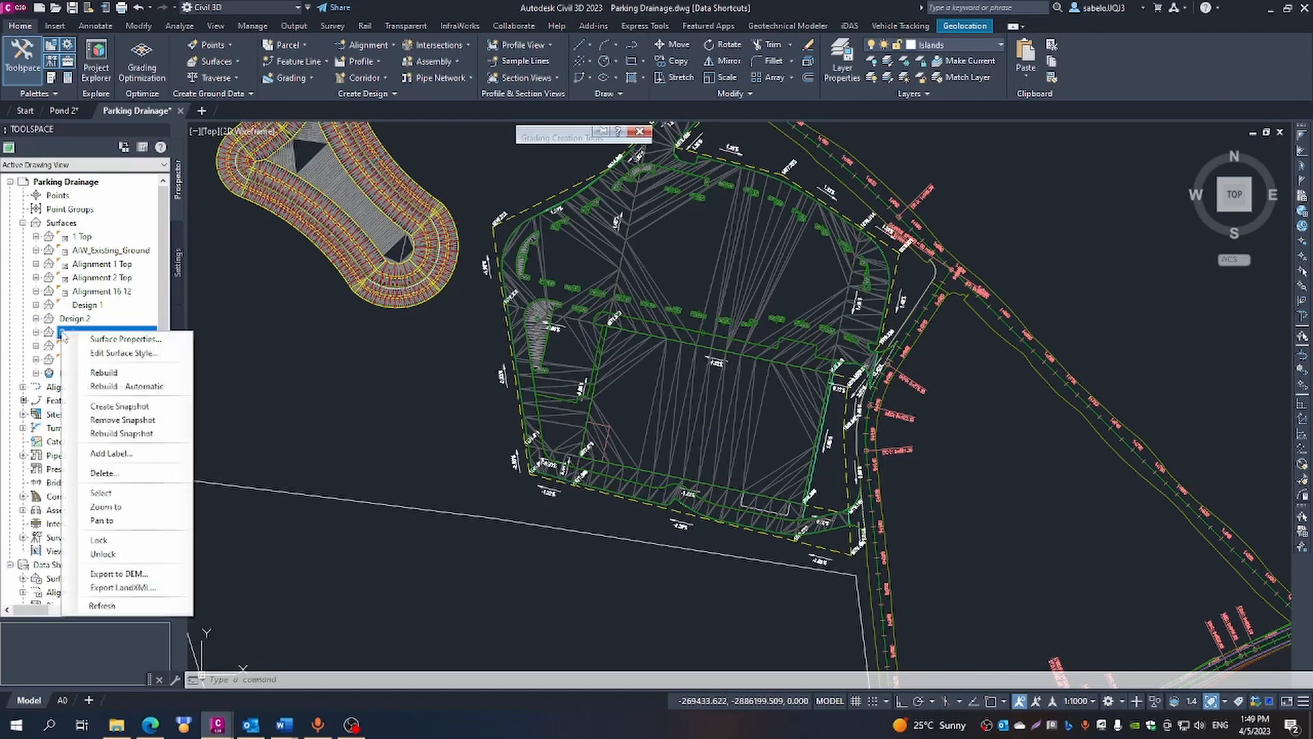
click(99, 354)
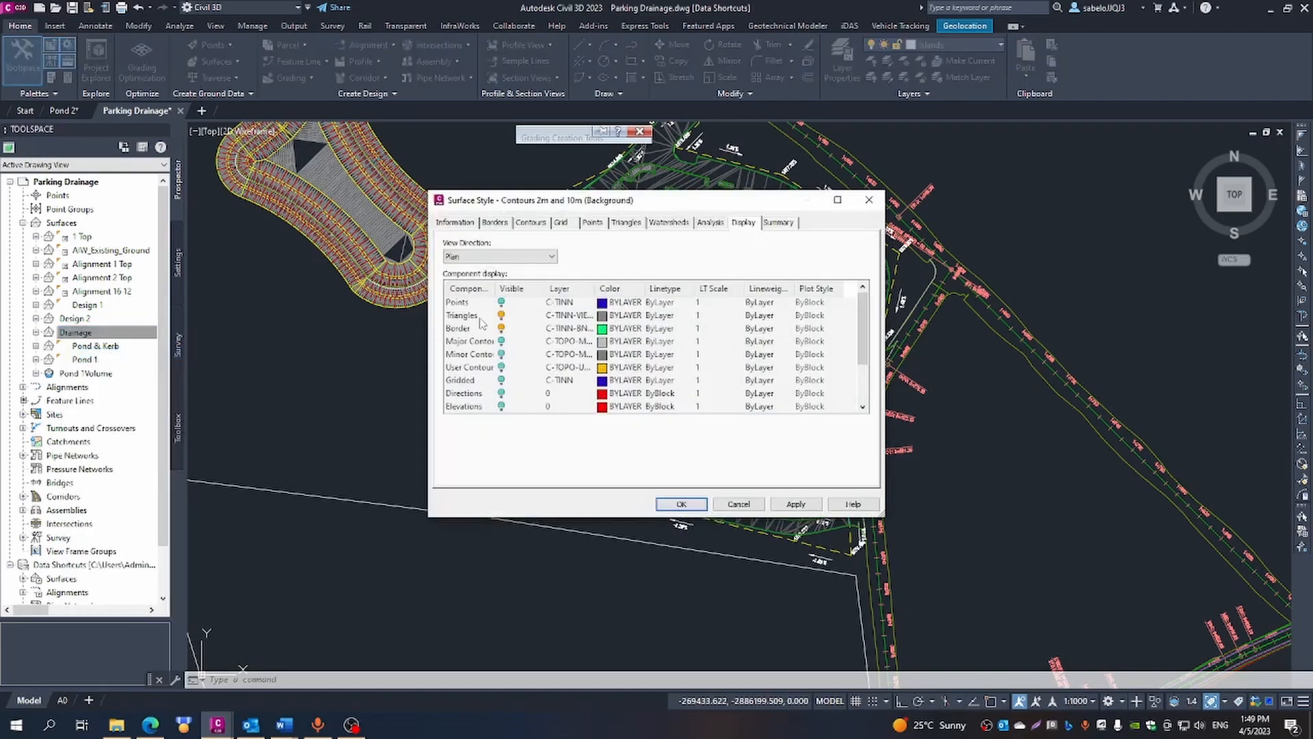
click(502, 315)
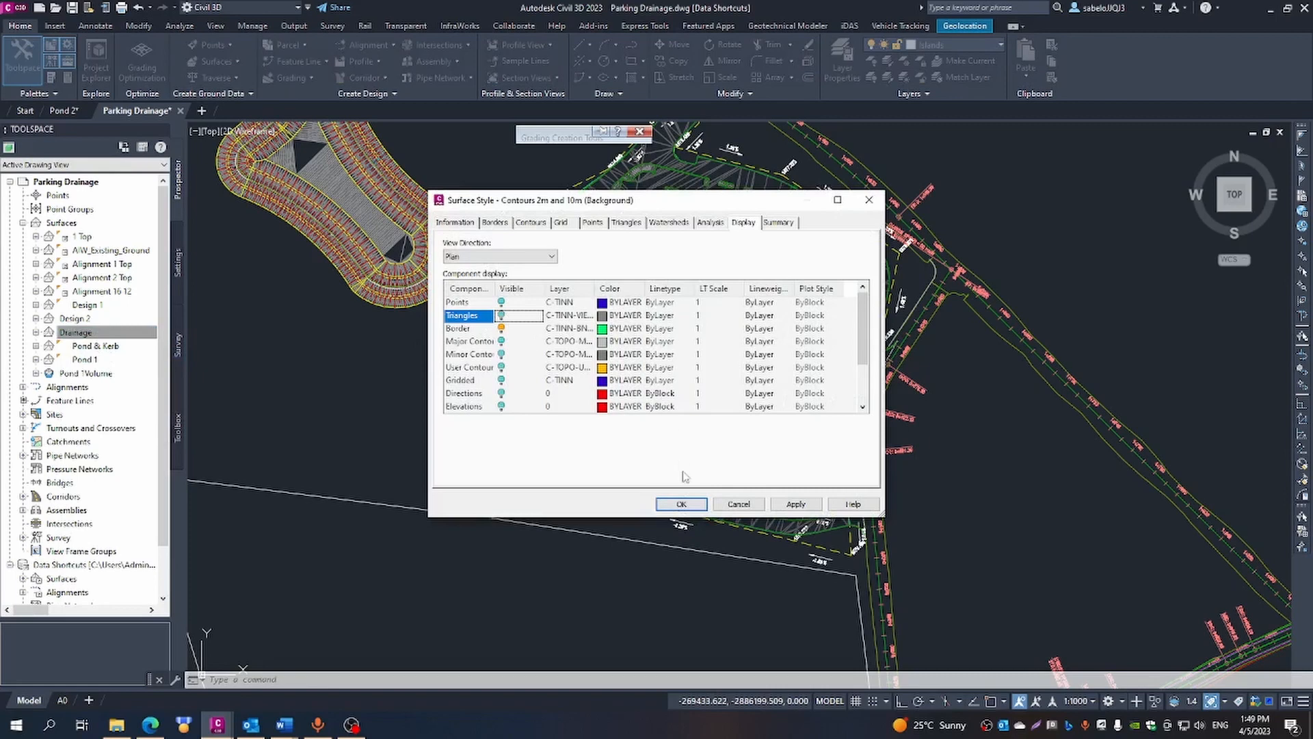
click(703, 506)
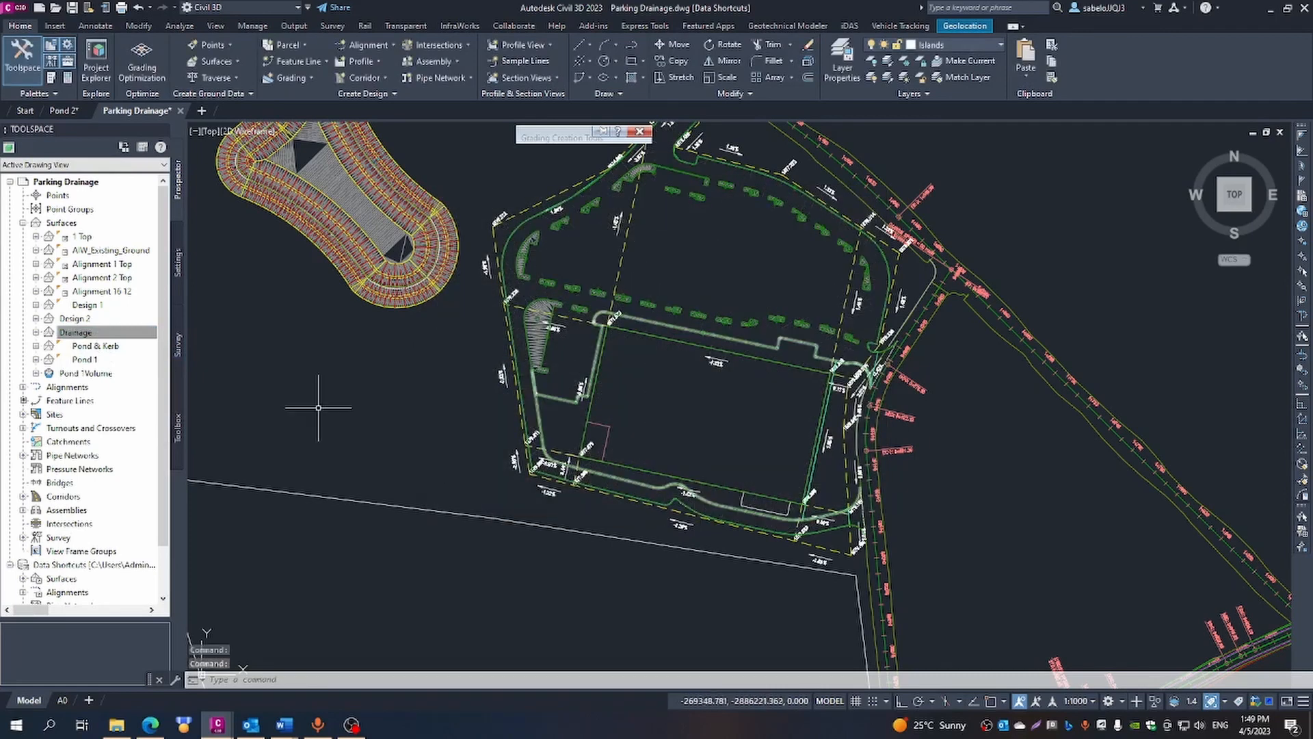
- Hide the triangles in the Pond & Kerb surface's style for the plan view
click(97, 347)
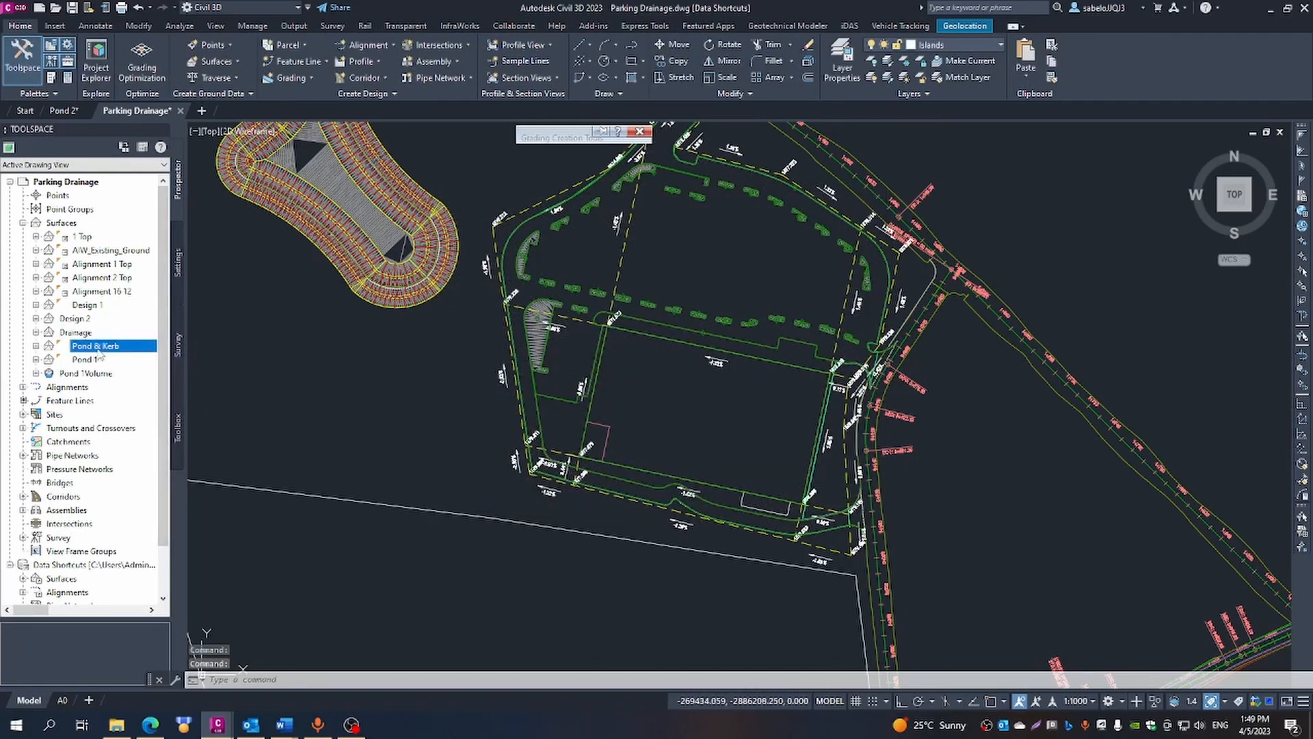
right_click(99, 350)
click(144, 370)
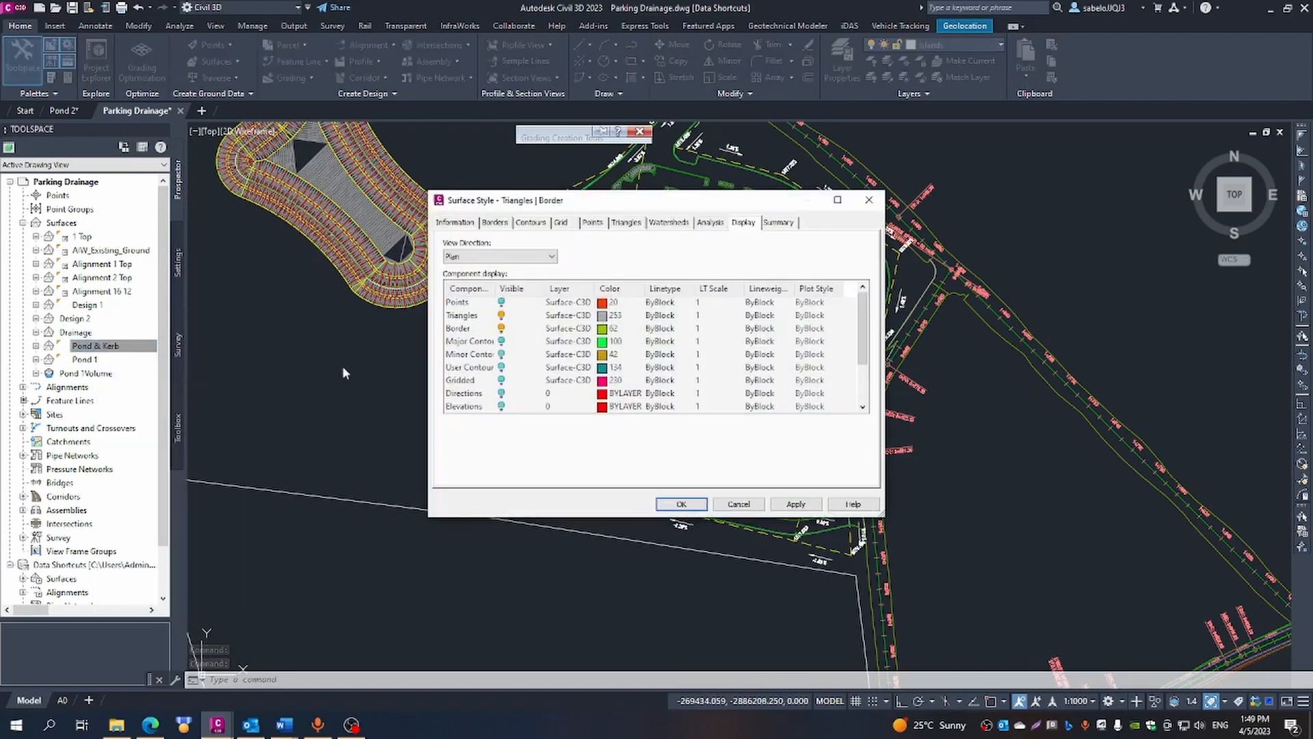
click(502, 316)
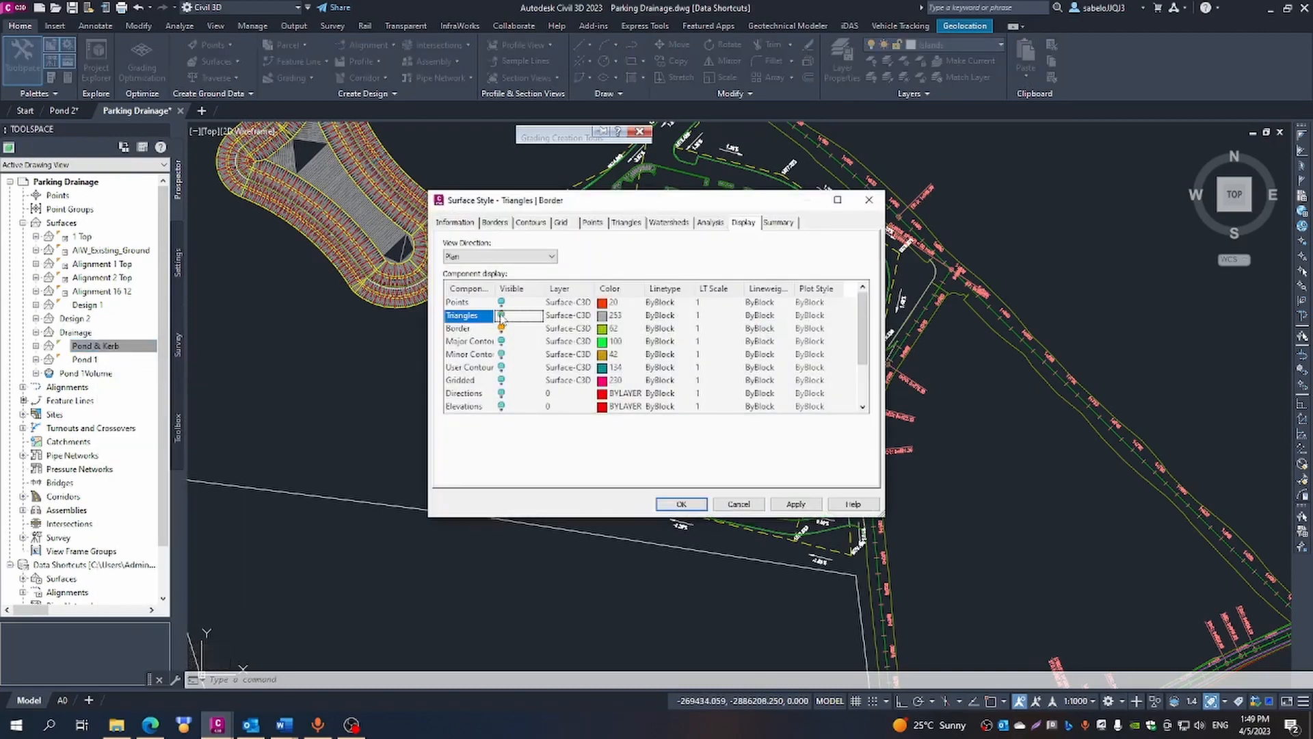
click(680, 504)
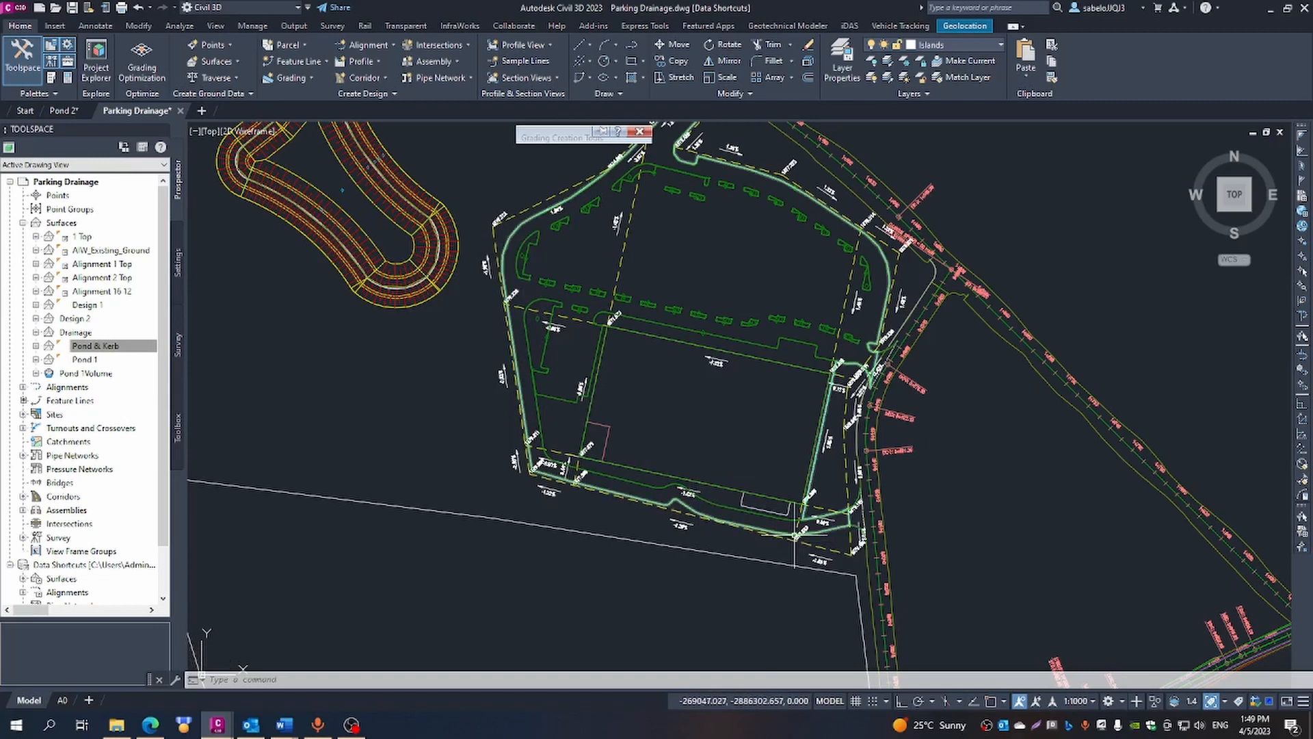
- Start a Retaining Wall grading on the outer kerb feature line along the parking's south edge, applied to only part of its length
scroll(778, 538, up, 8)
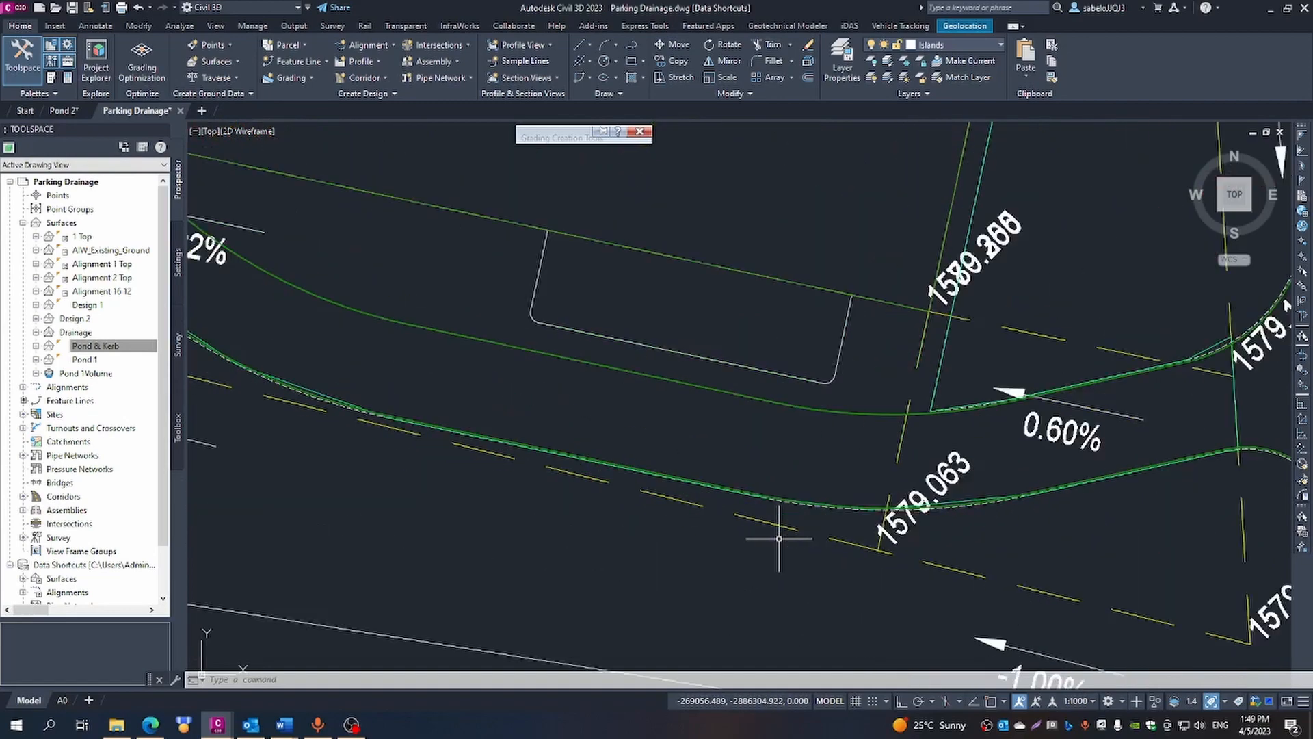
scroll(778, 538, up, 2)
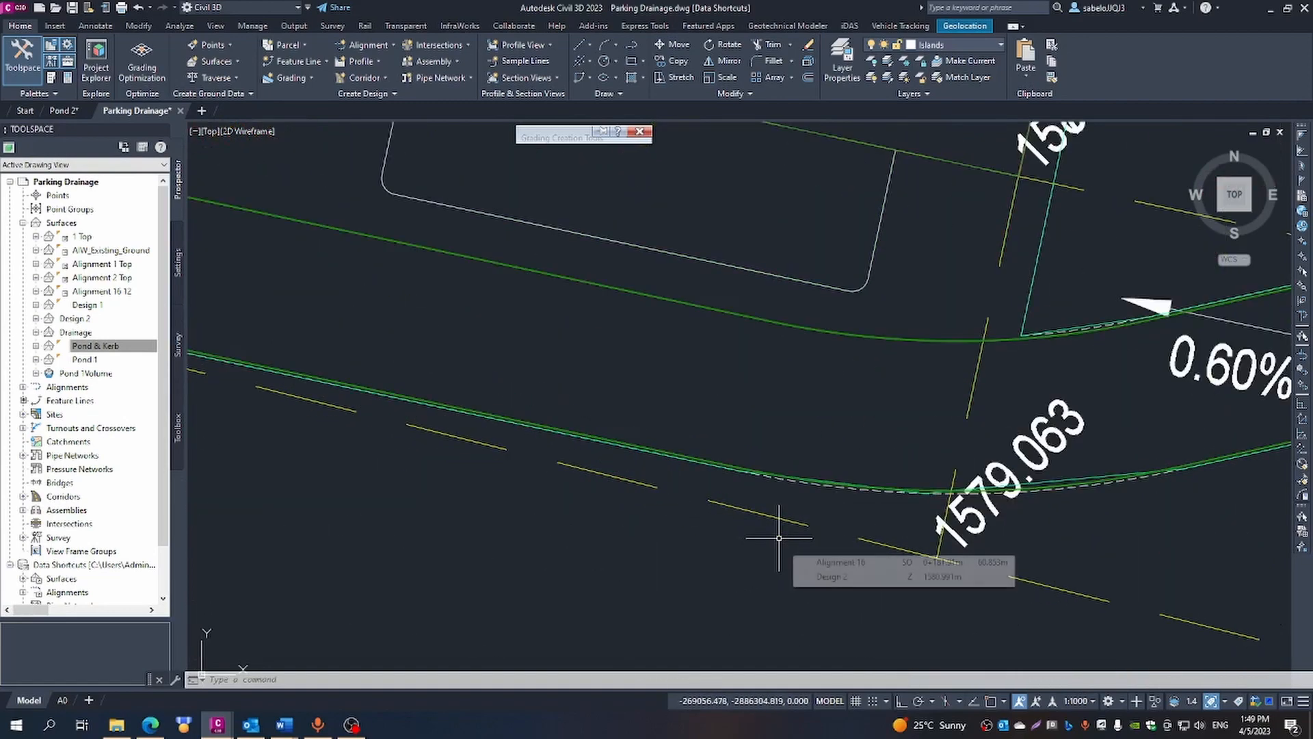
scroll(778, 539, up, 2)
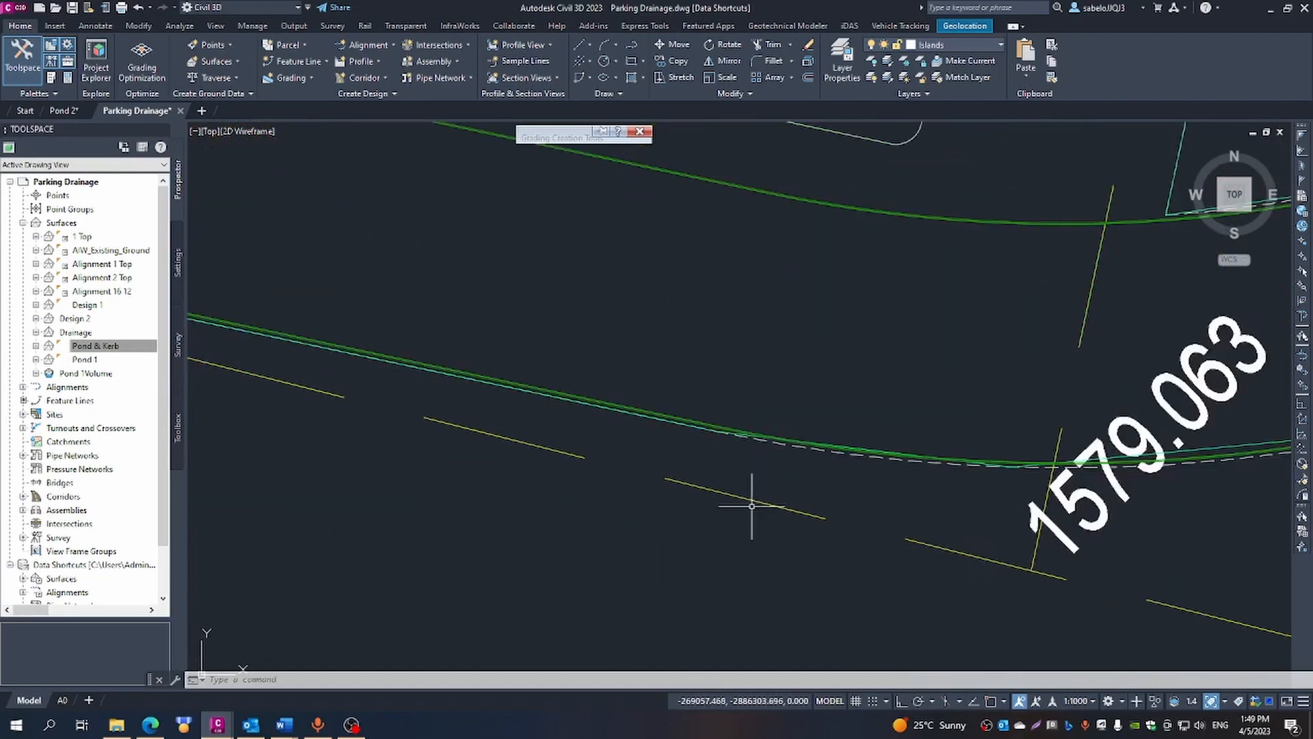
scroll(668, 432, up, 2)
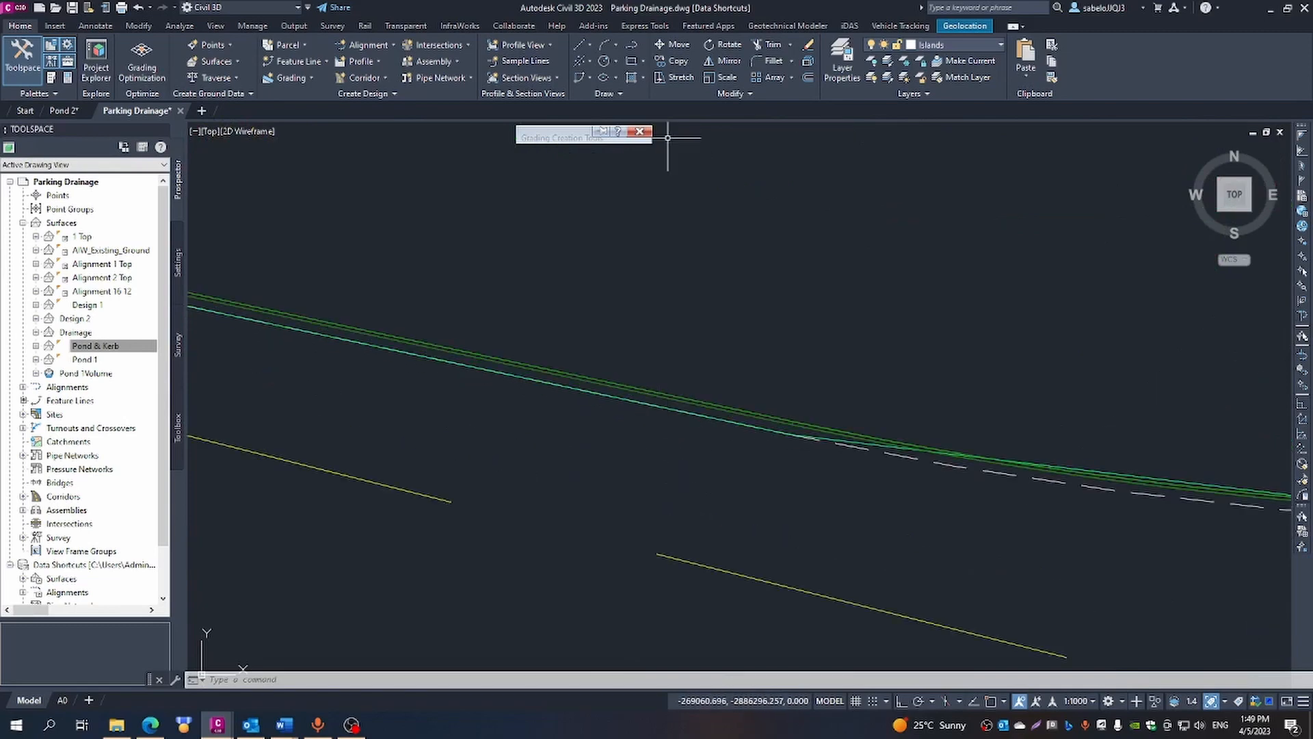
click(575, 379)
mouse_move(612, 137)
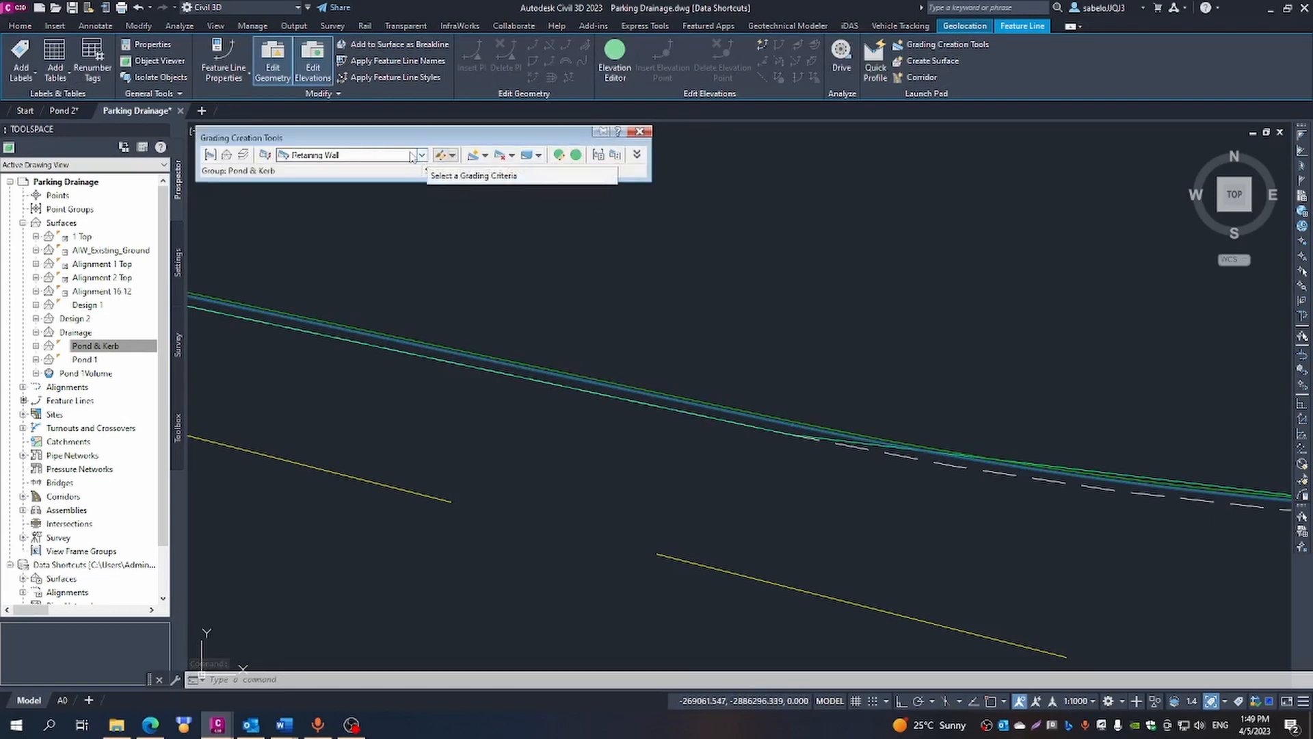
click(476, 155)
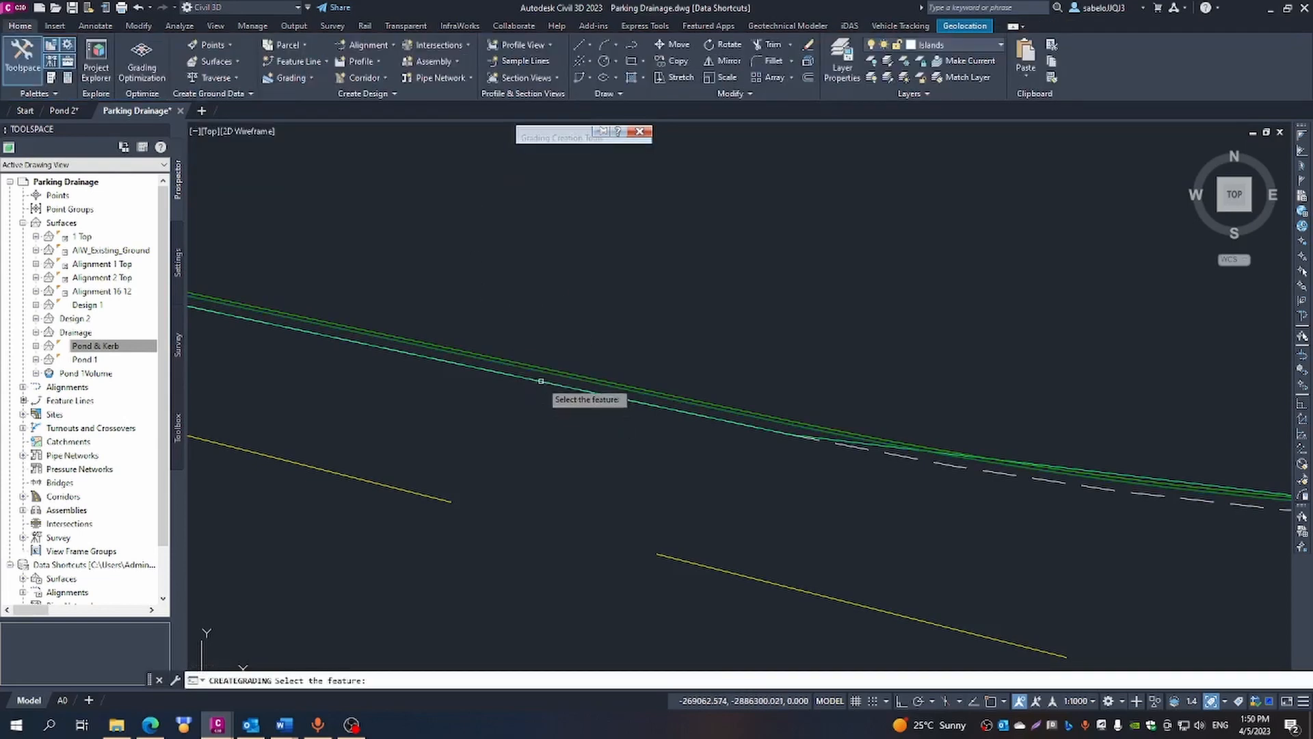
scroll(537, 377, up, 2)
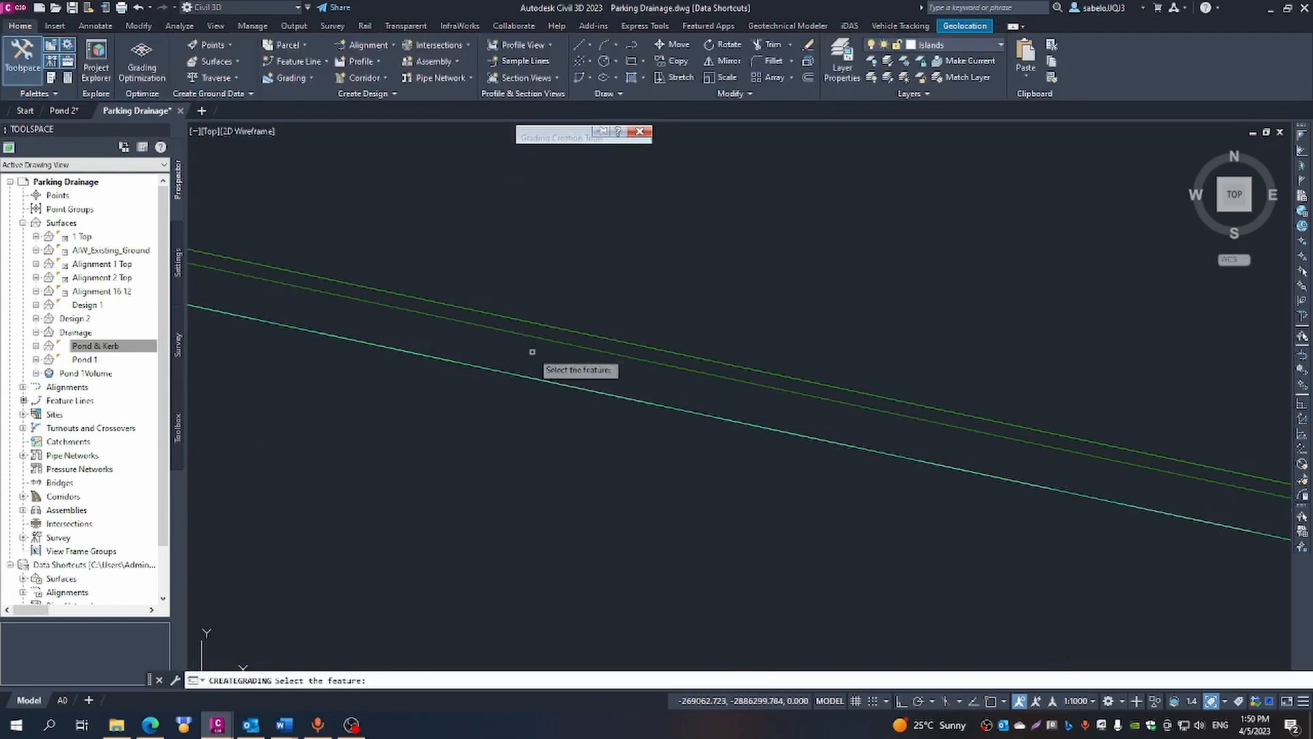
click(537, 338)
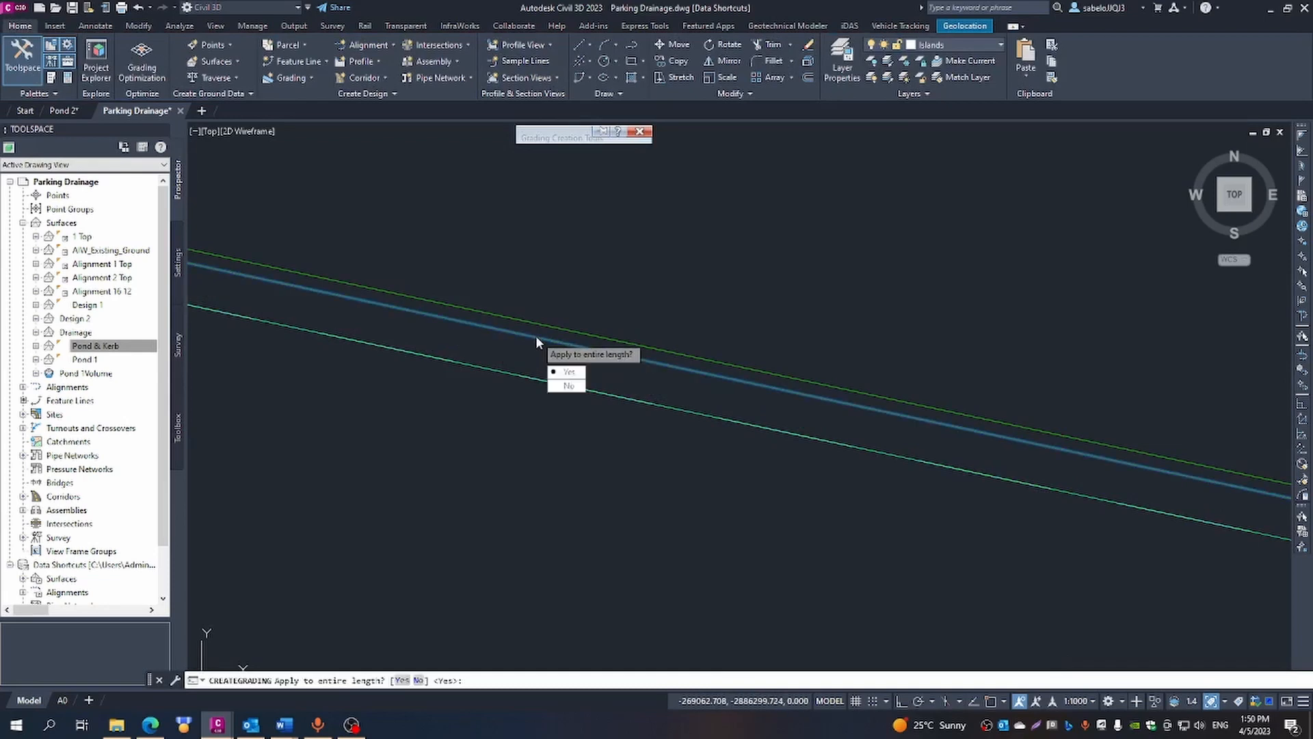
click(568, 386)
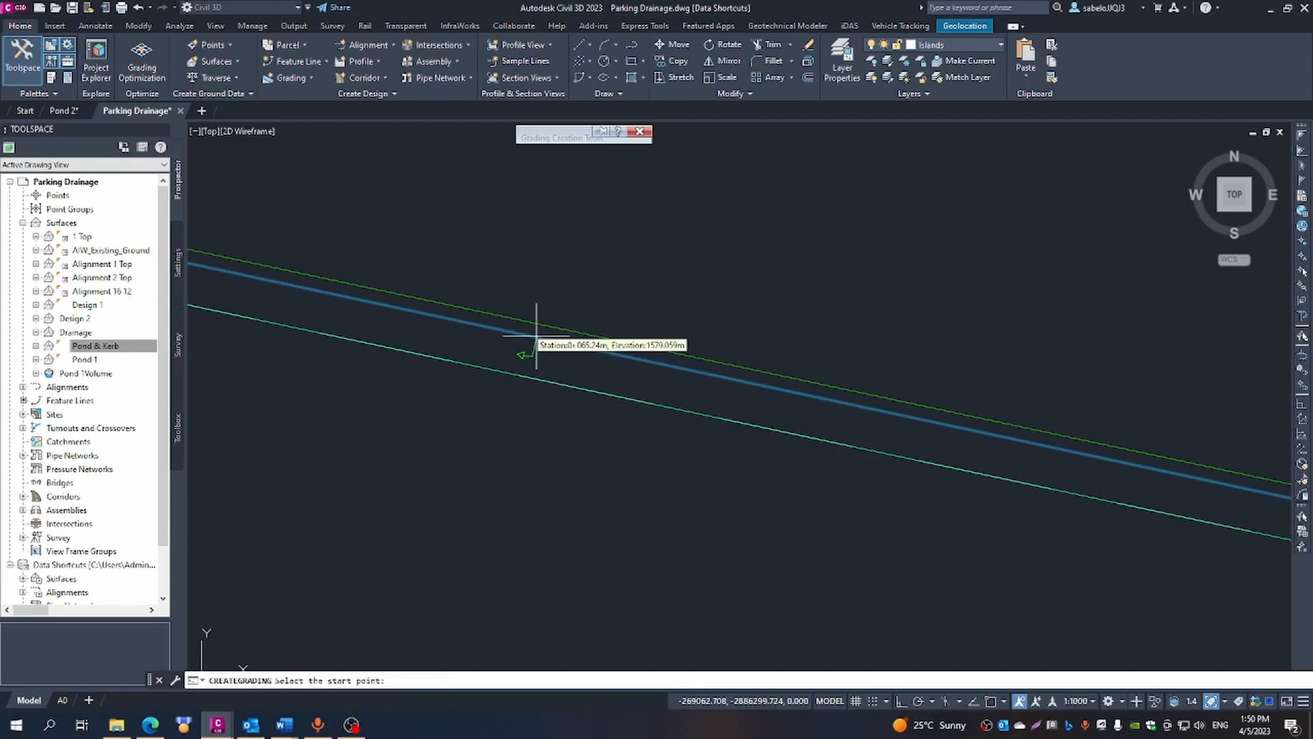
- Set the grading's start point at station 0+046.85 on the kerb curve beside the 1579.063 label
scroll(551, 400, up, 5)
scroll(547, 403, down, 5)
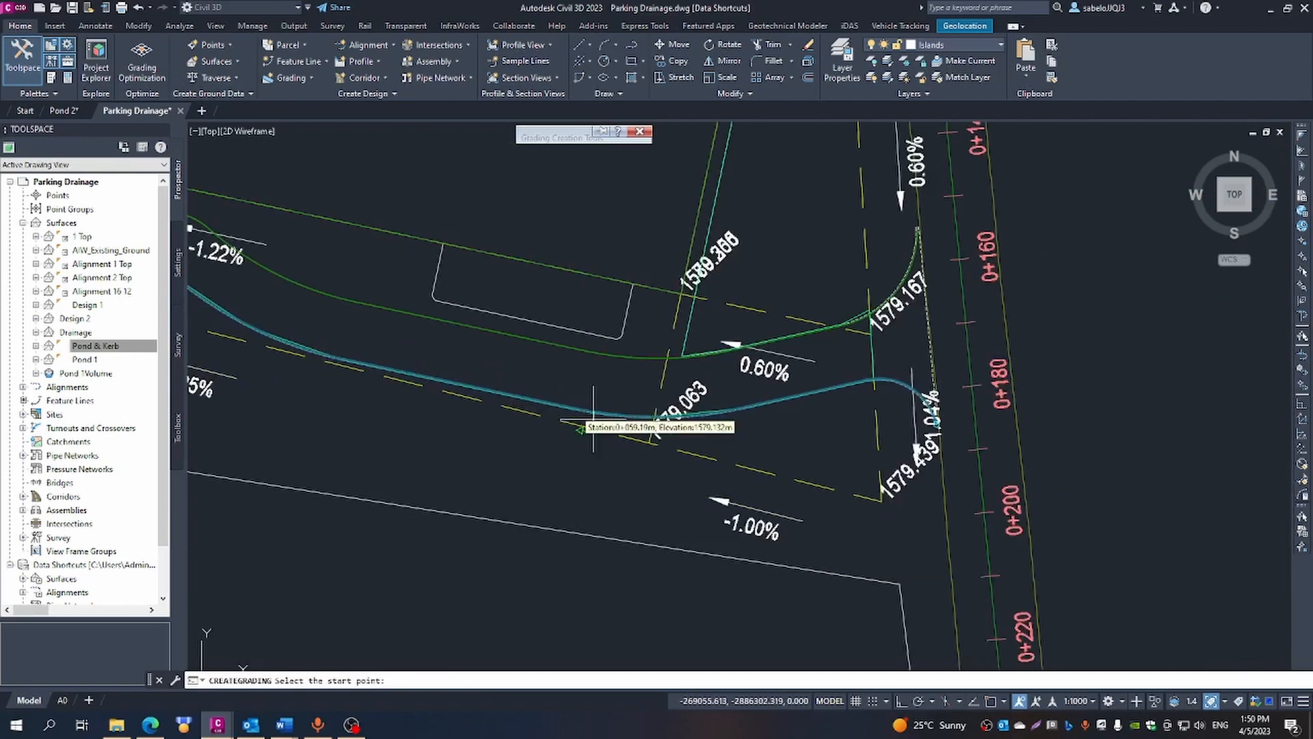
scroll(664, 420, up, 8)
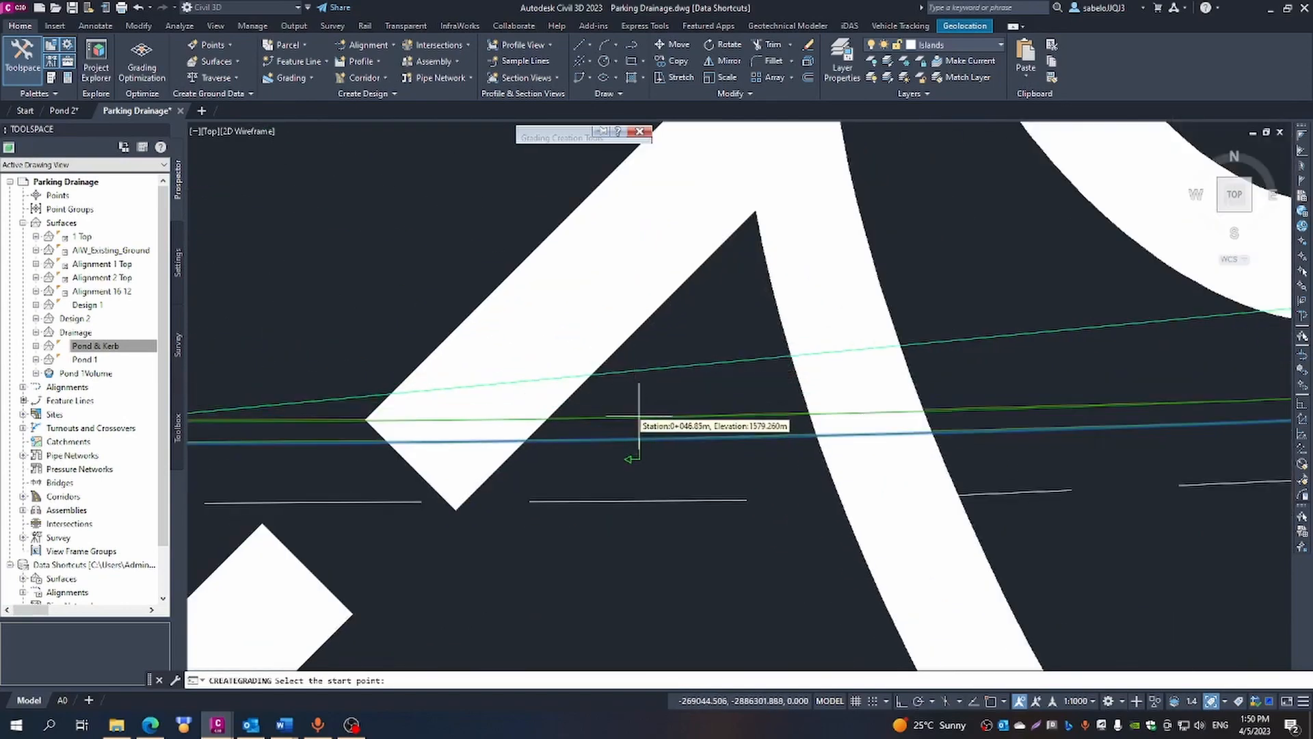
click(639, 418)
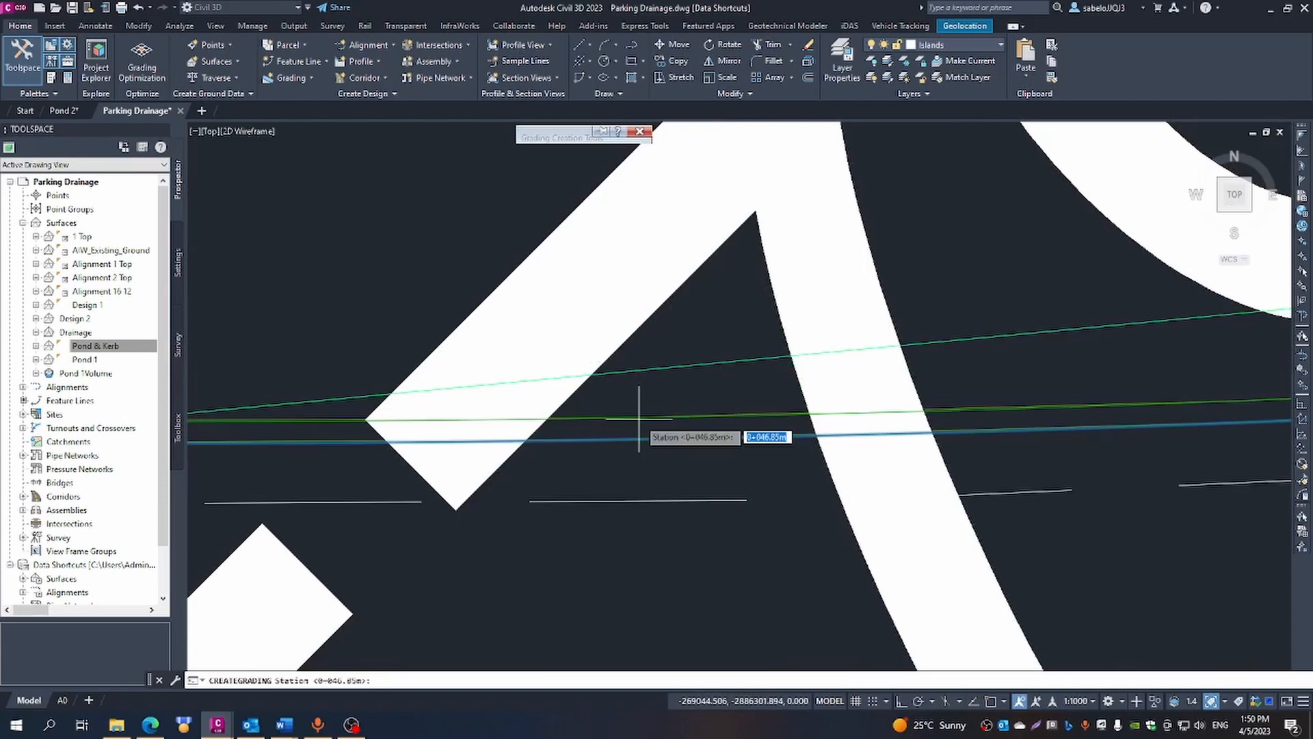
key(Return)
- End the grading at station 0+366.08 on the parking's northwest curve, then finish the command and dismiss the event list
scroll(639, 422, down, 7)
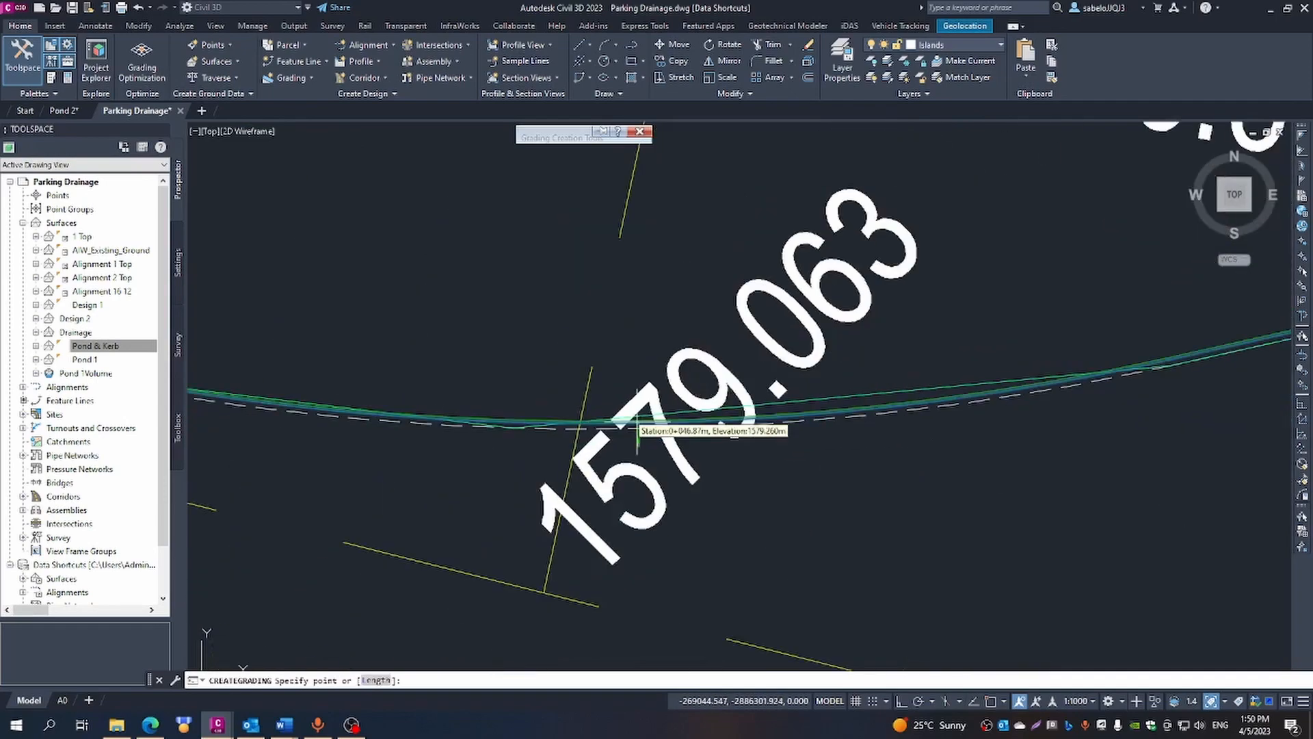
scroll(638, 427, down, 4)
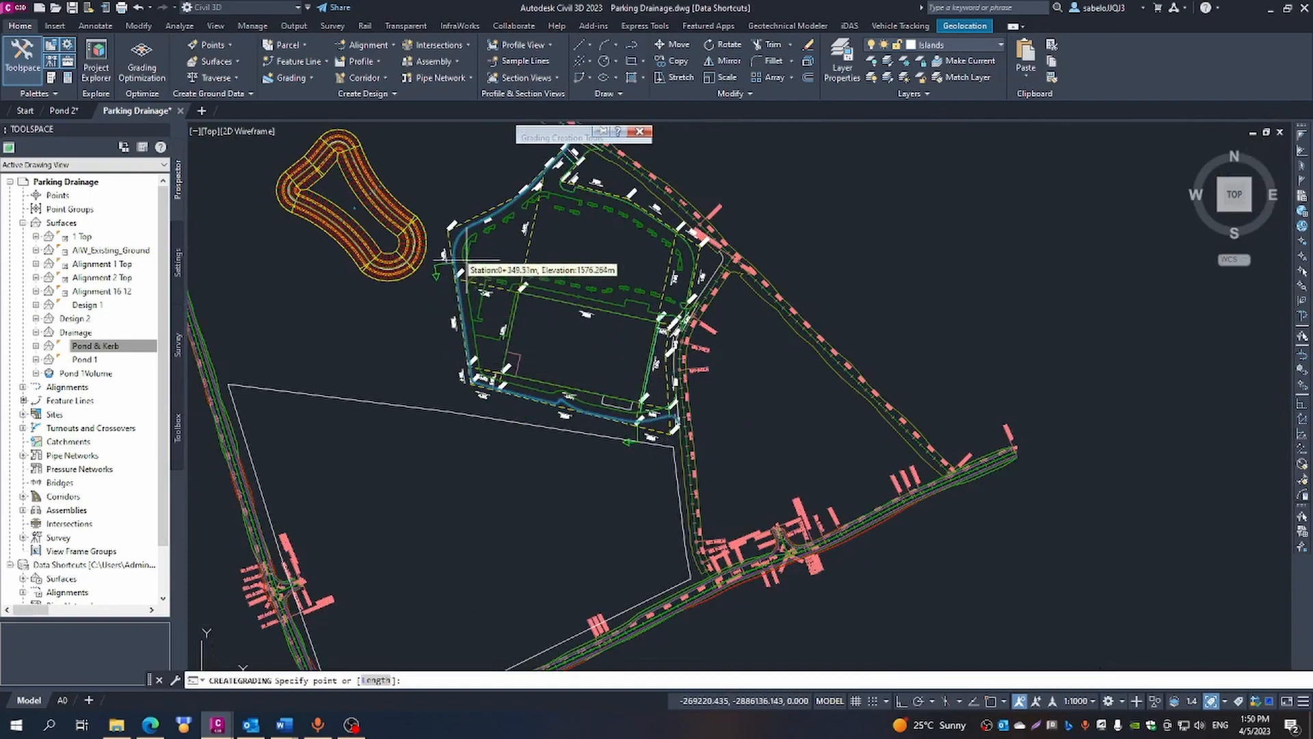
scroll(455, 239, up, 5)
scroll(451, 277, up, 3)
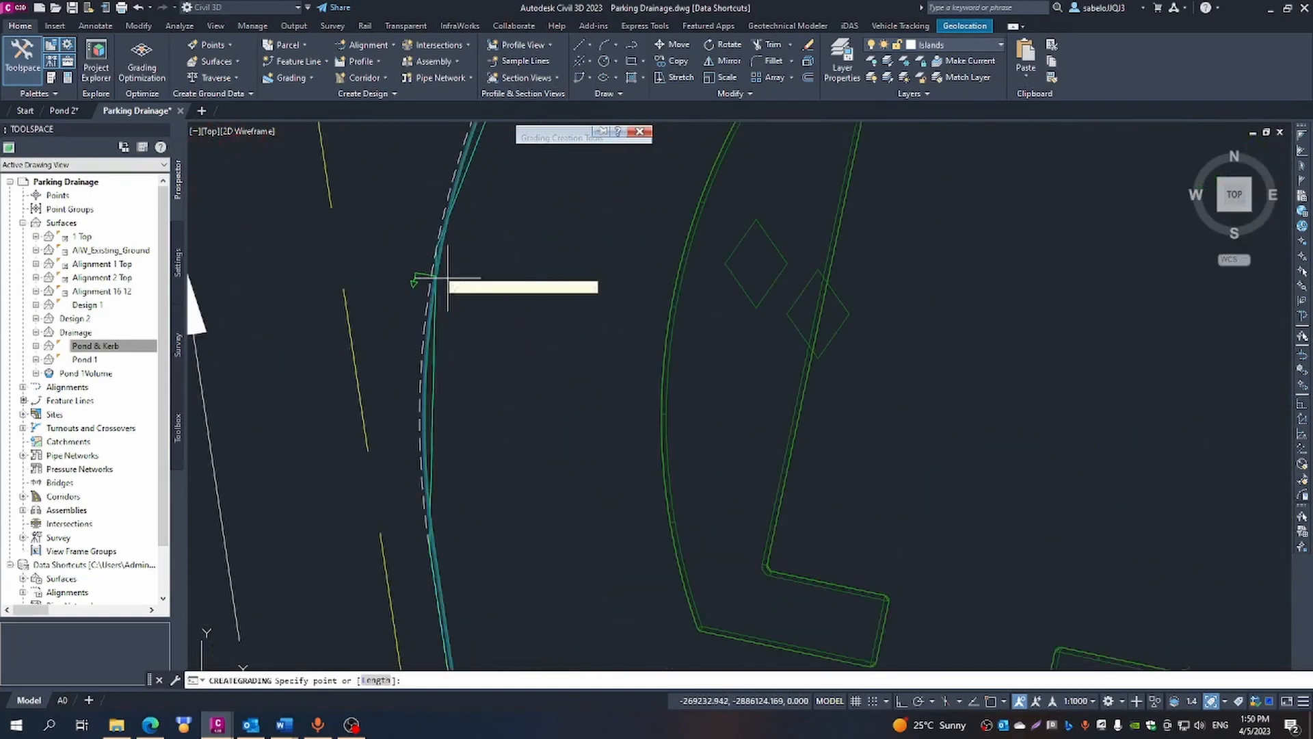
scroll(437, 236, up, 3)
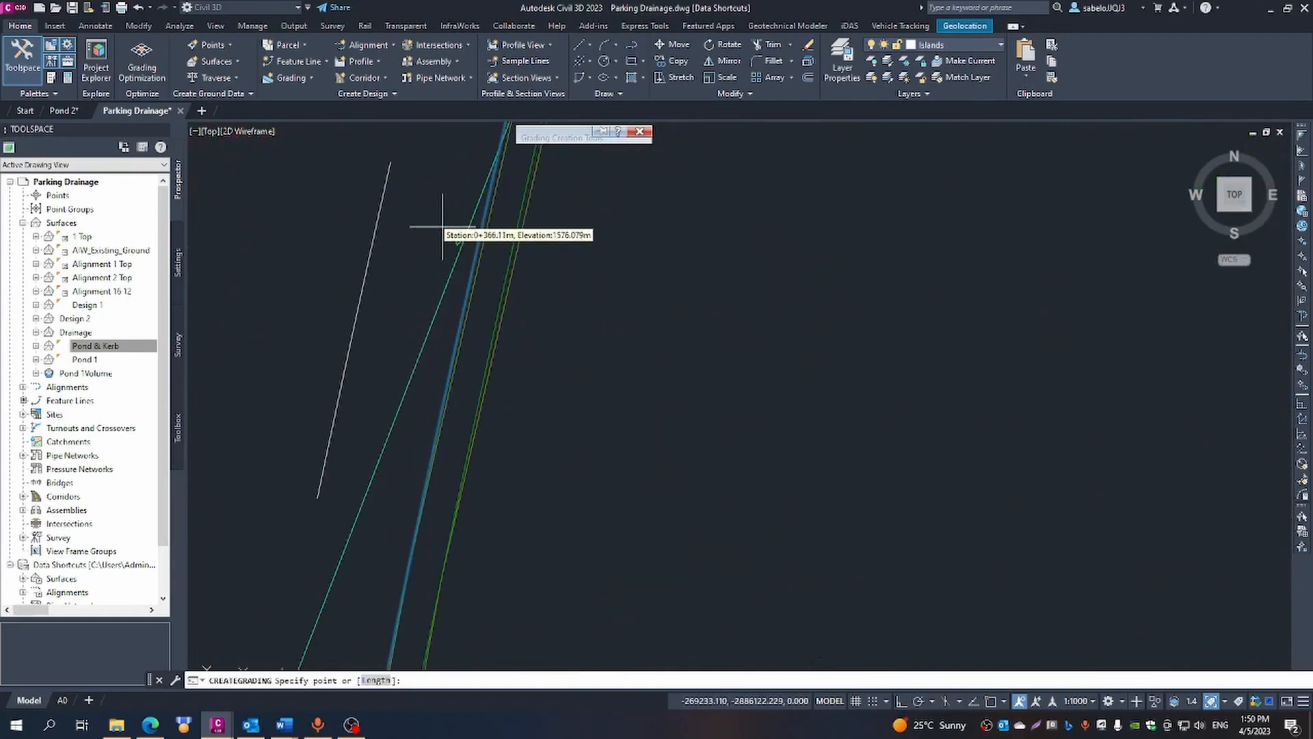
click(475, 257)
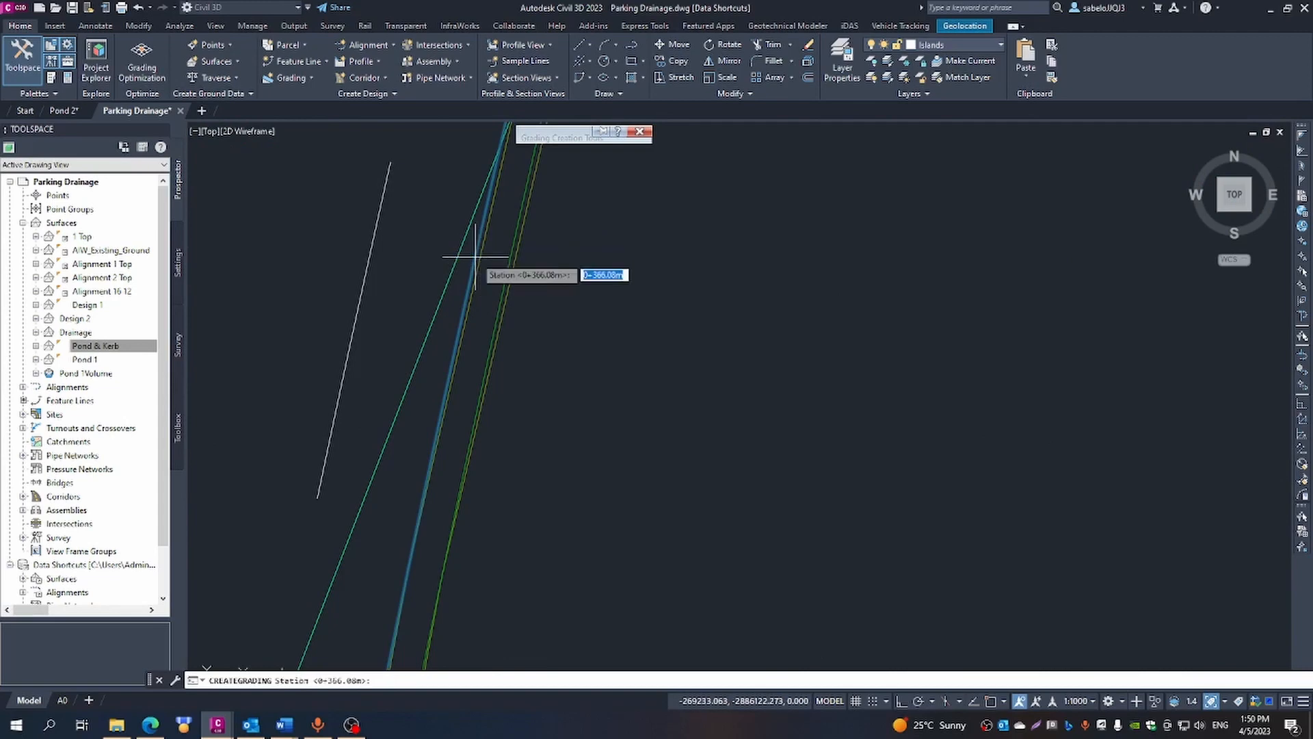
key(Return)
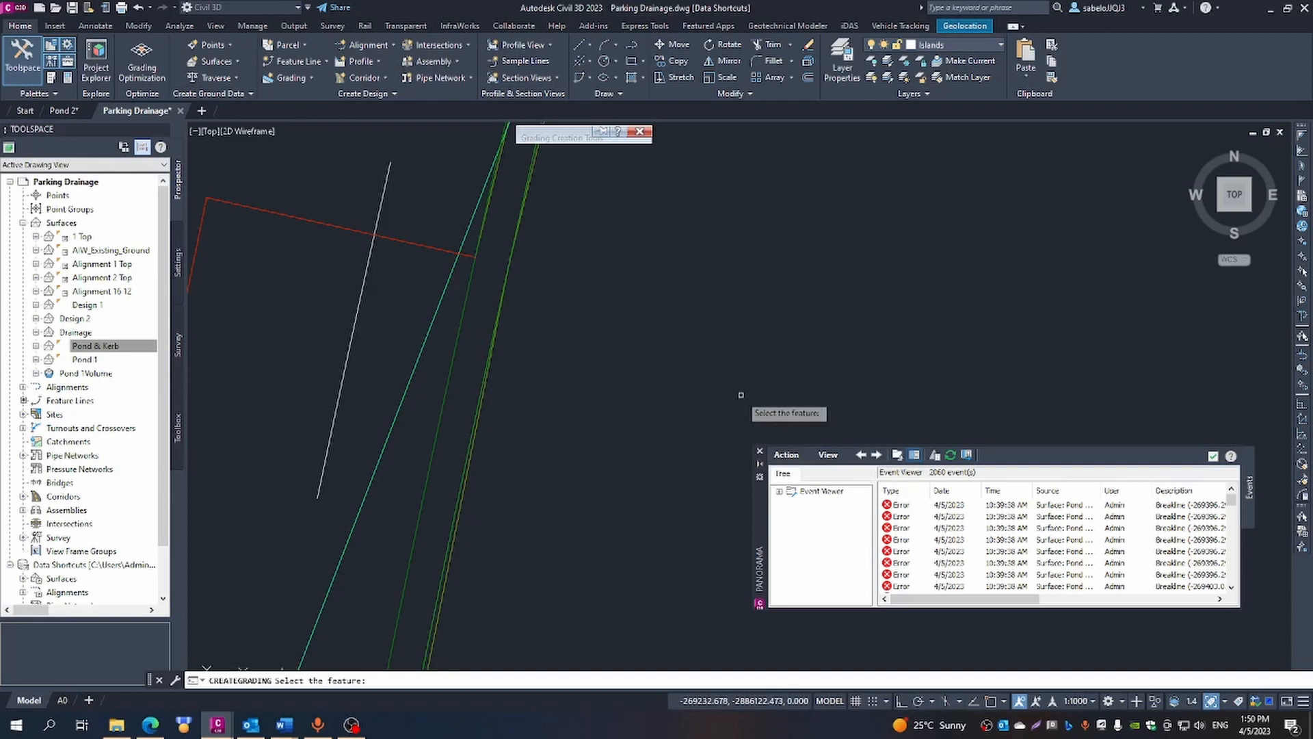
key(Escape)
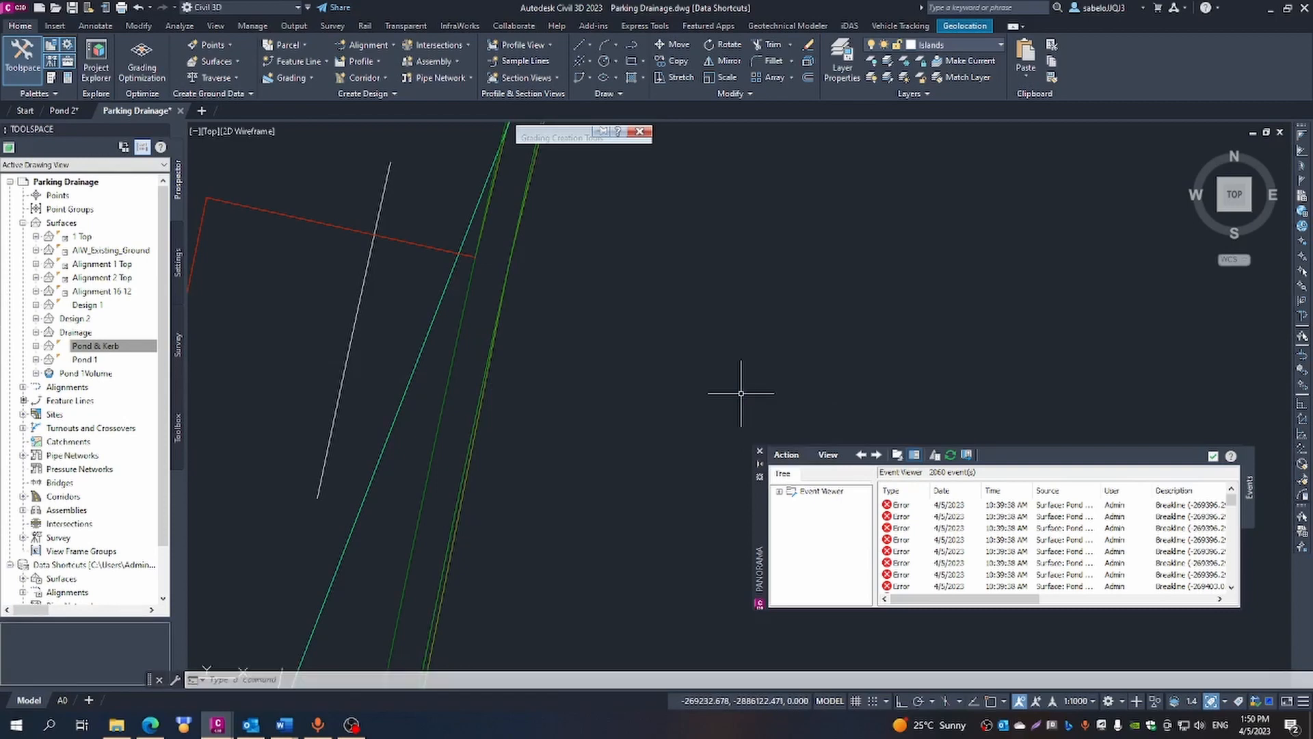
click(760, 453)
- Examine both ends of the new grading, at the parking's northwest curve and along its south edge
scroll(730, 375, down, 8)
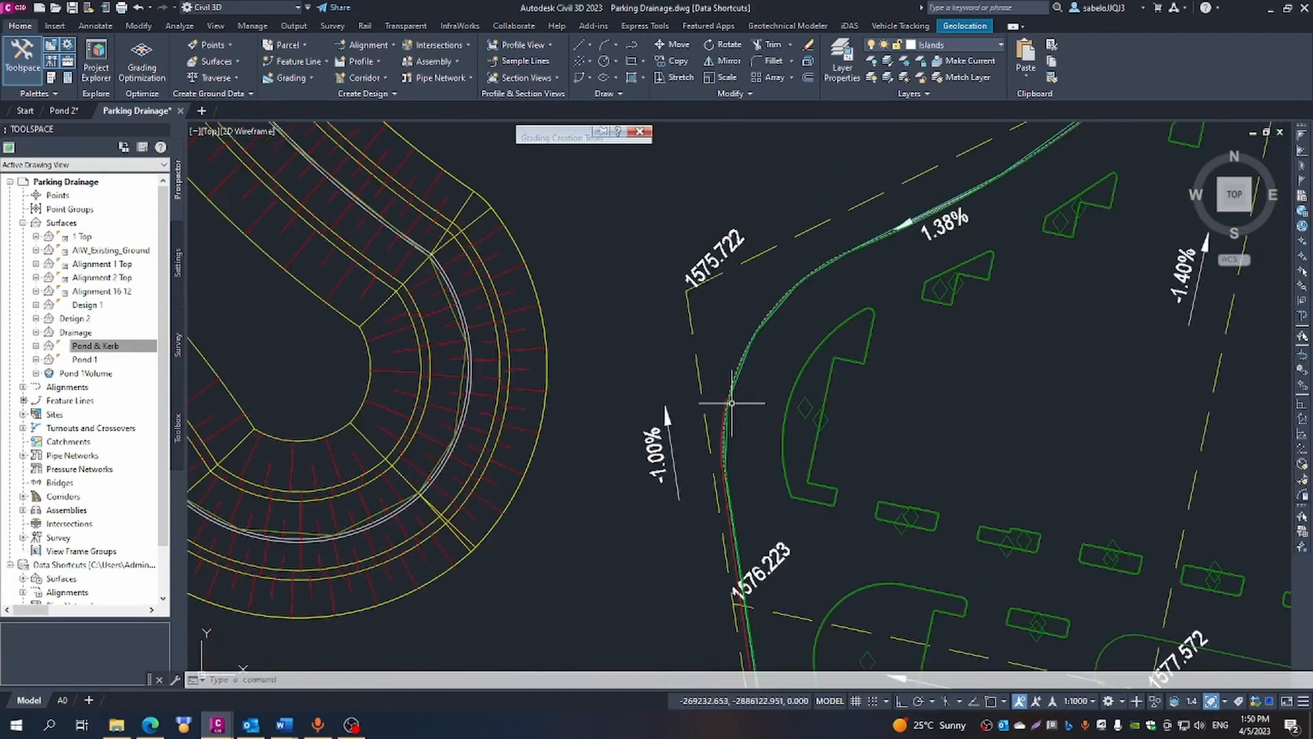
scroll(725, 410, up, 5)
scroll(718, 412, down, 9)
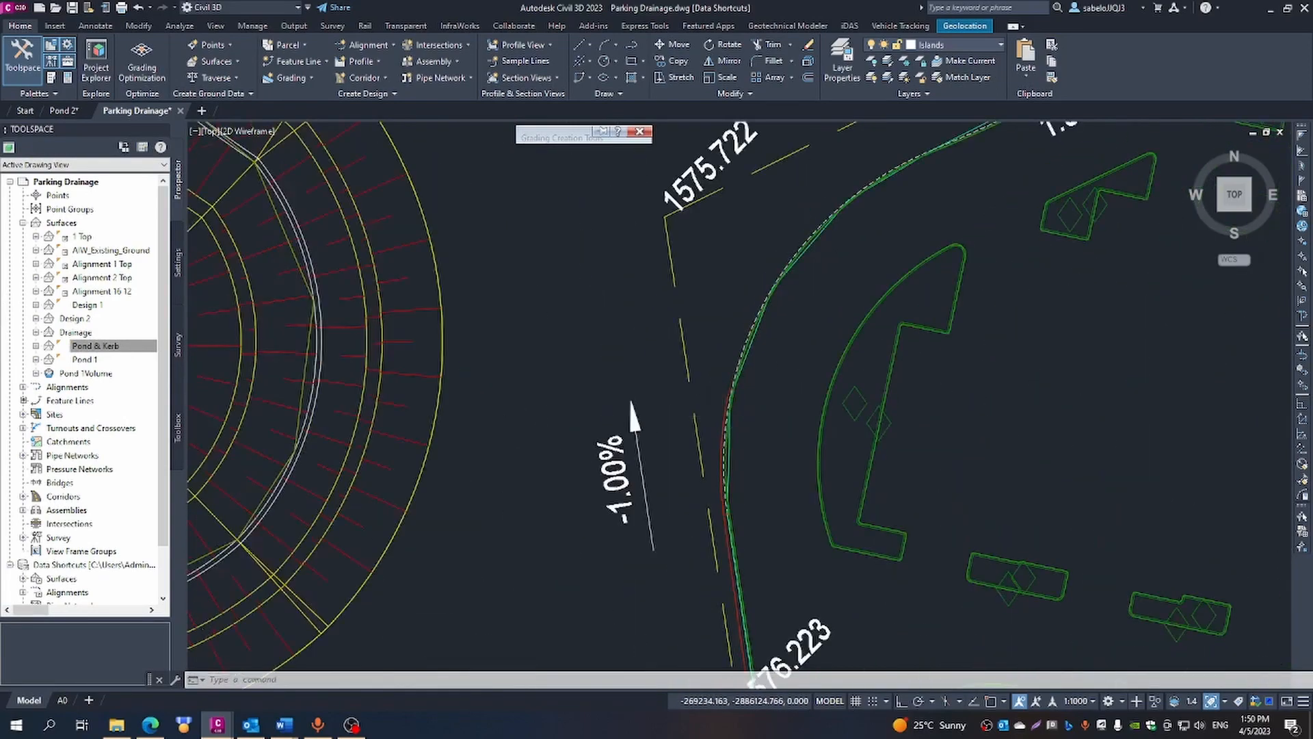
scroll(722, 413, down, 5)
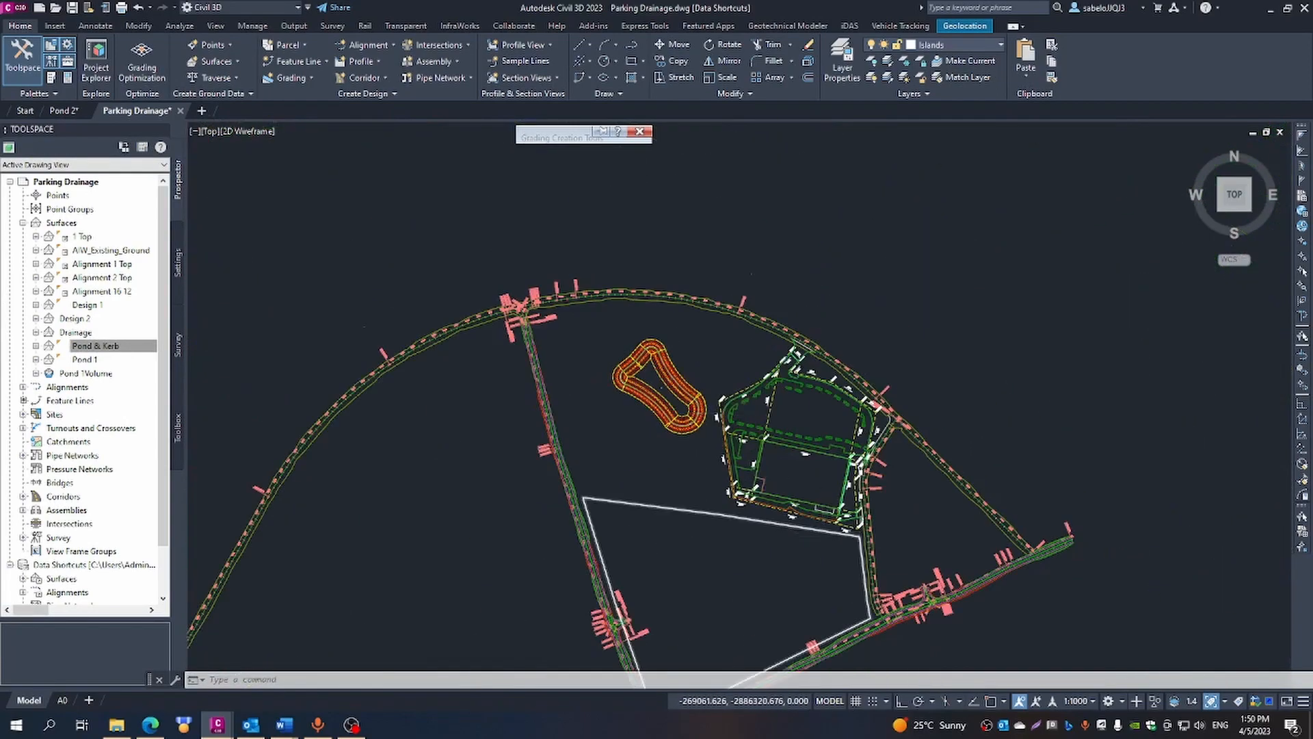
scroll(814, 506, up, 10)
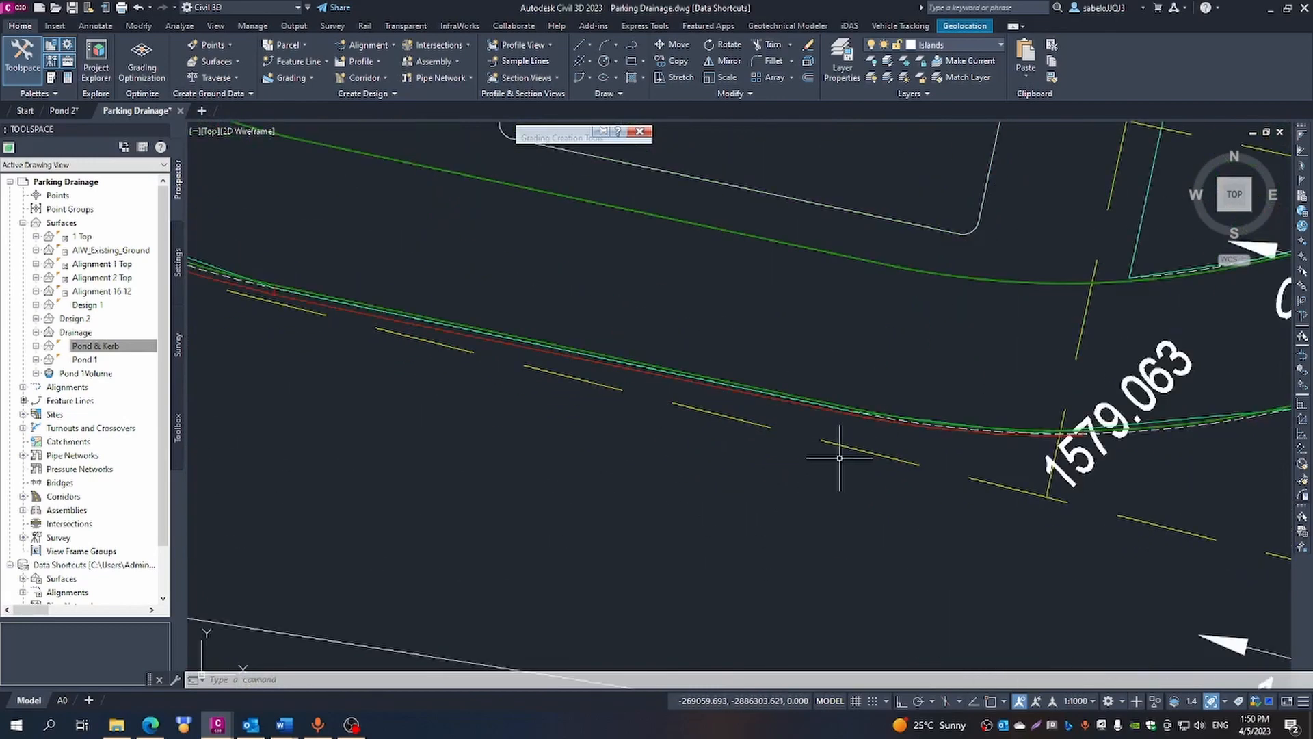
scroll(861, 452, down, 4)
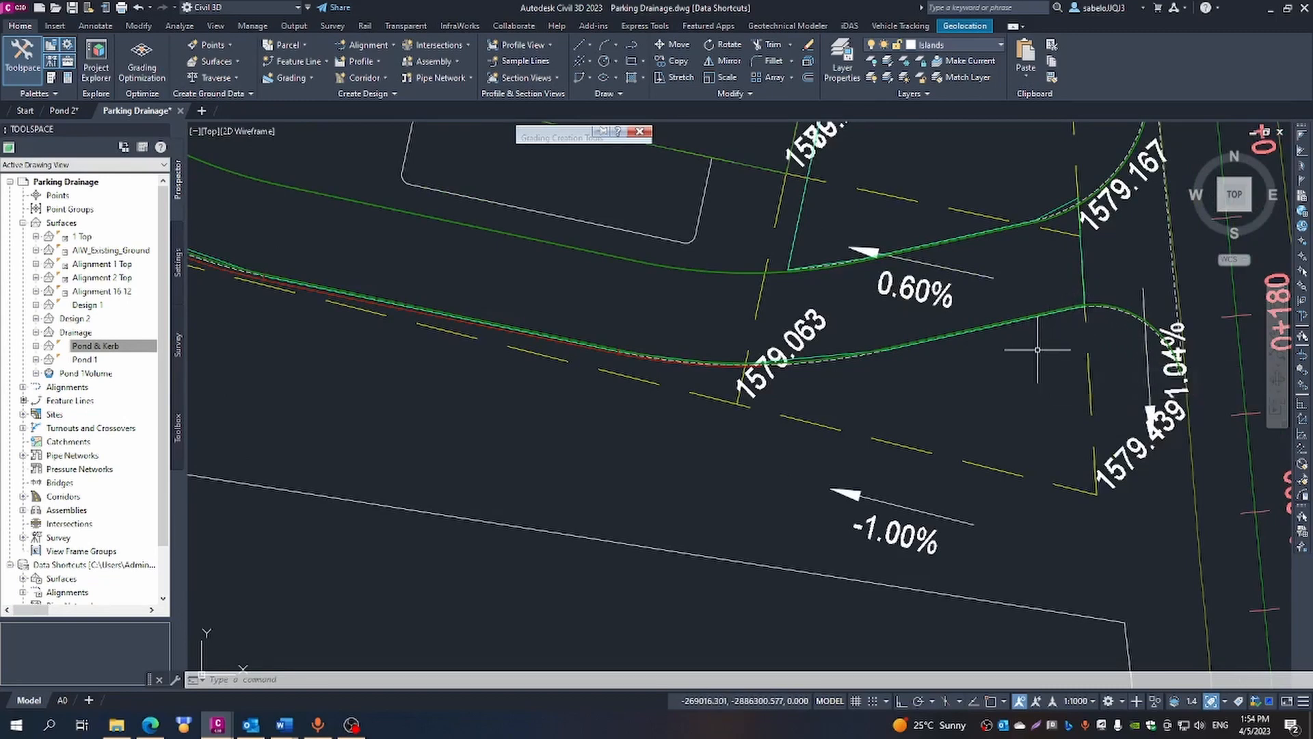
mouse_move(590, 132)
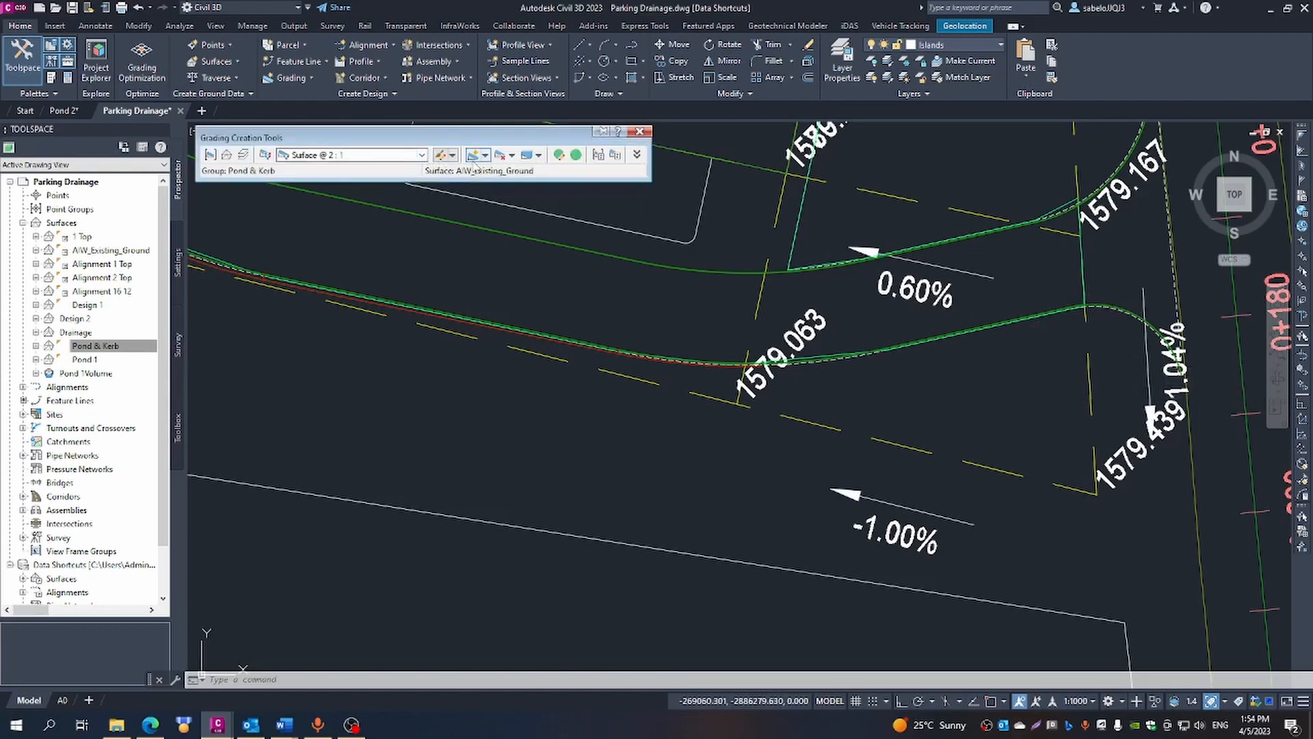
- Start a Surface @ 2:1 grading on the outer kerb feature line, beginning at its east end at station 0+000.00
click(473, 156)
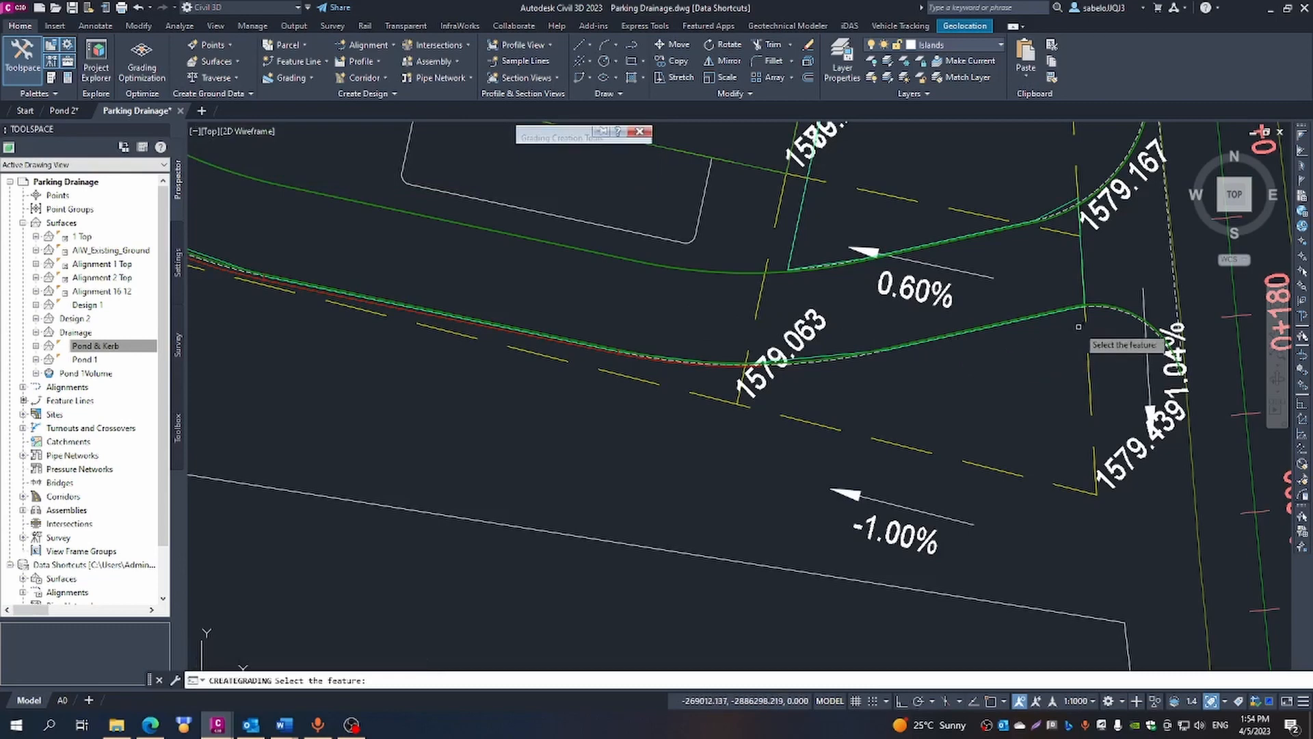
scroll(1095, 315, up, 5)
scroll(901, 299, up, 3)
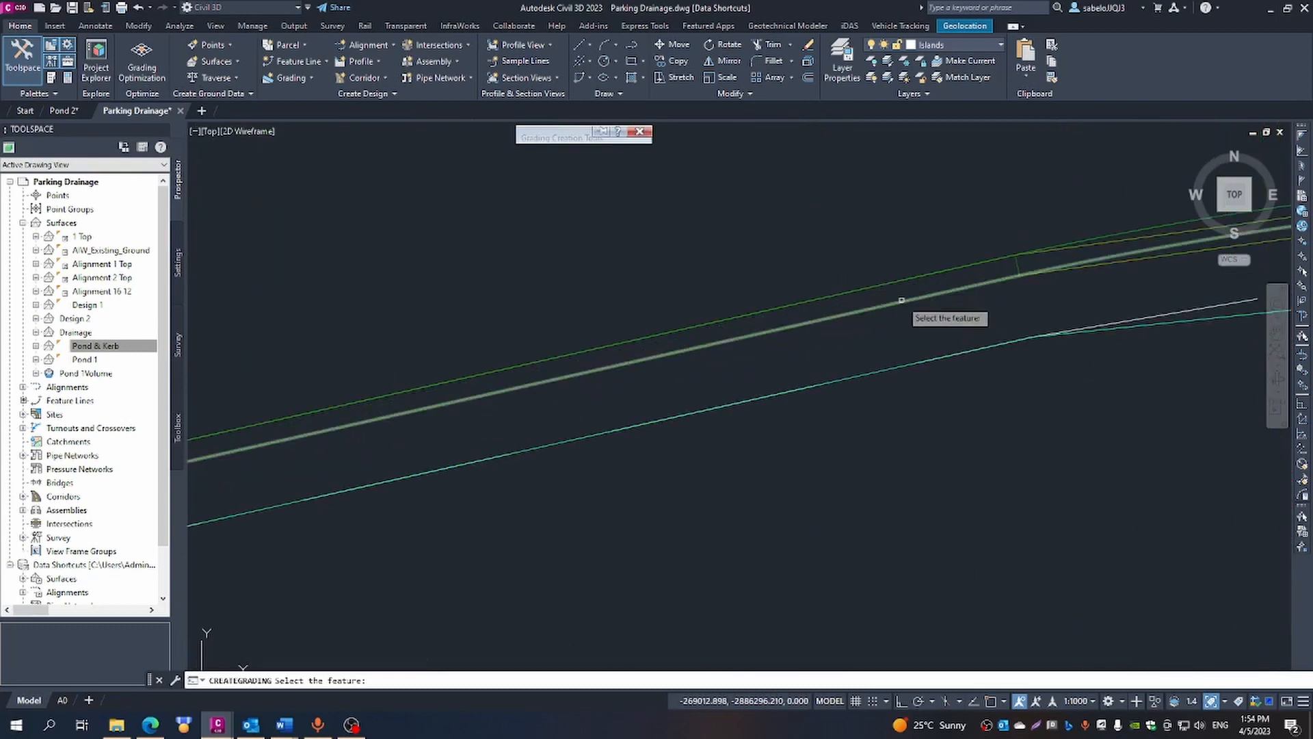
click(901, 299)
scroll(961, 334, down, 3)
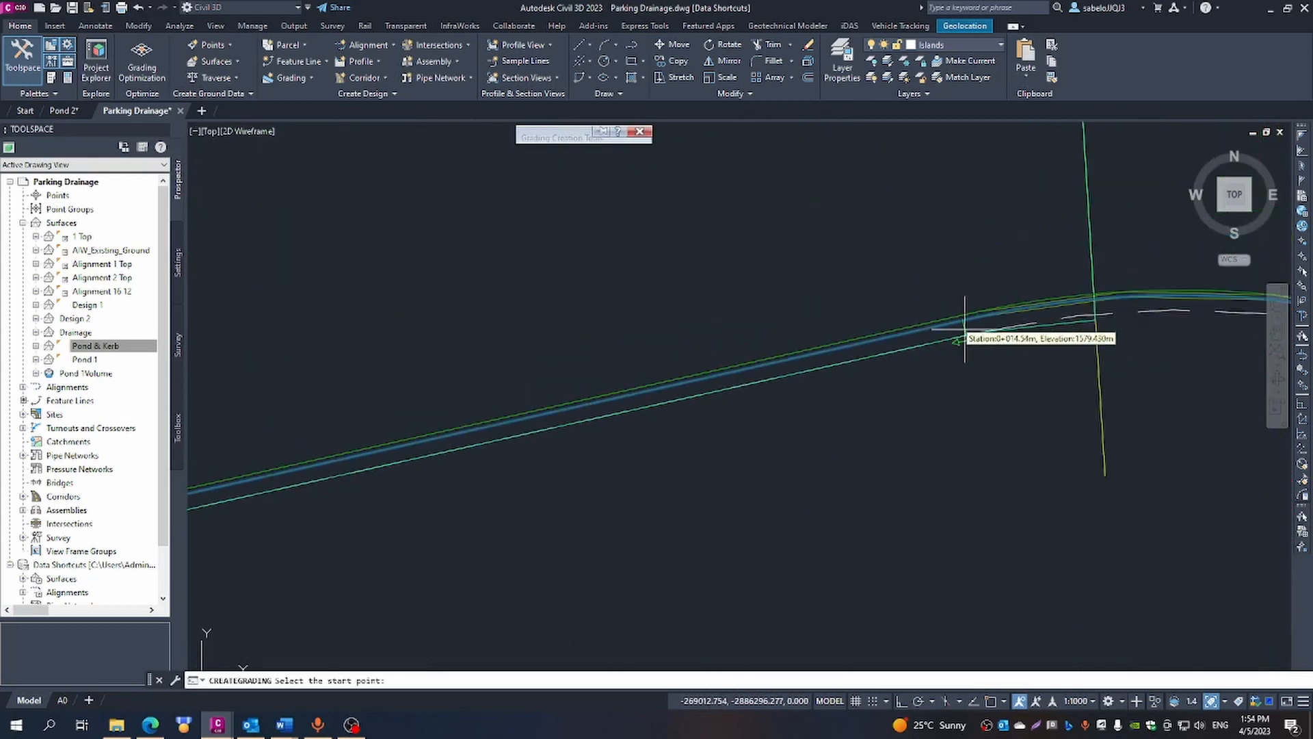
scroll(964, 335, down, 3)
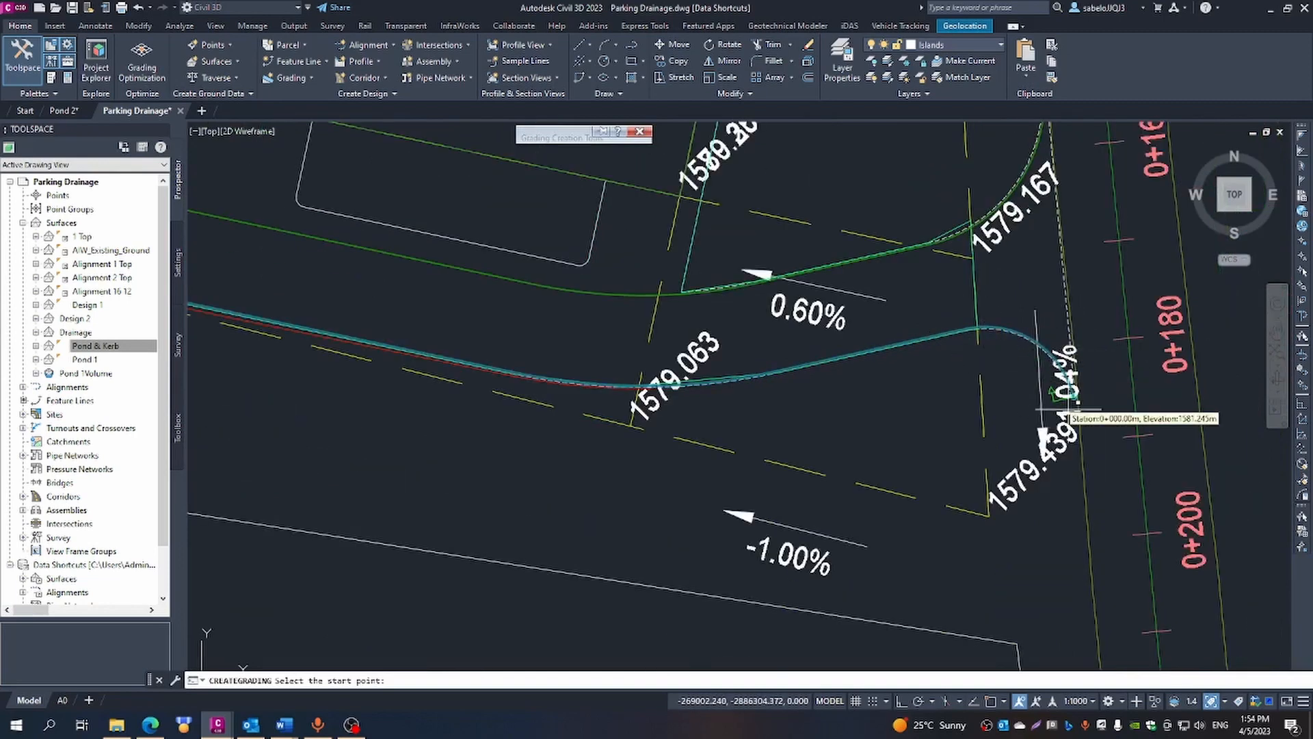
scroll(1066, 411, up, 6)
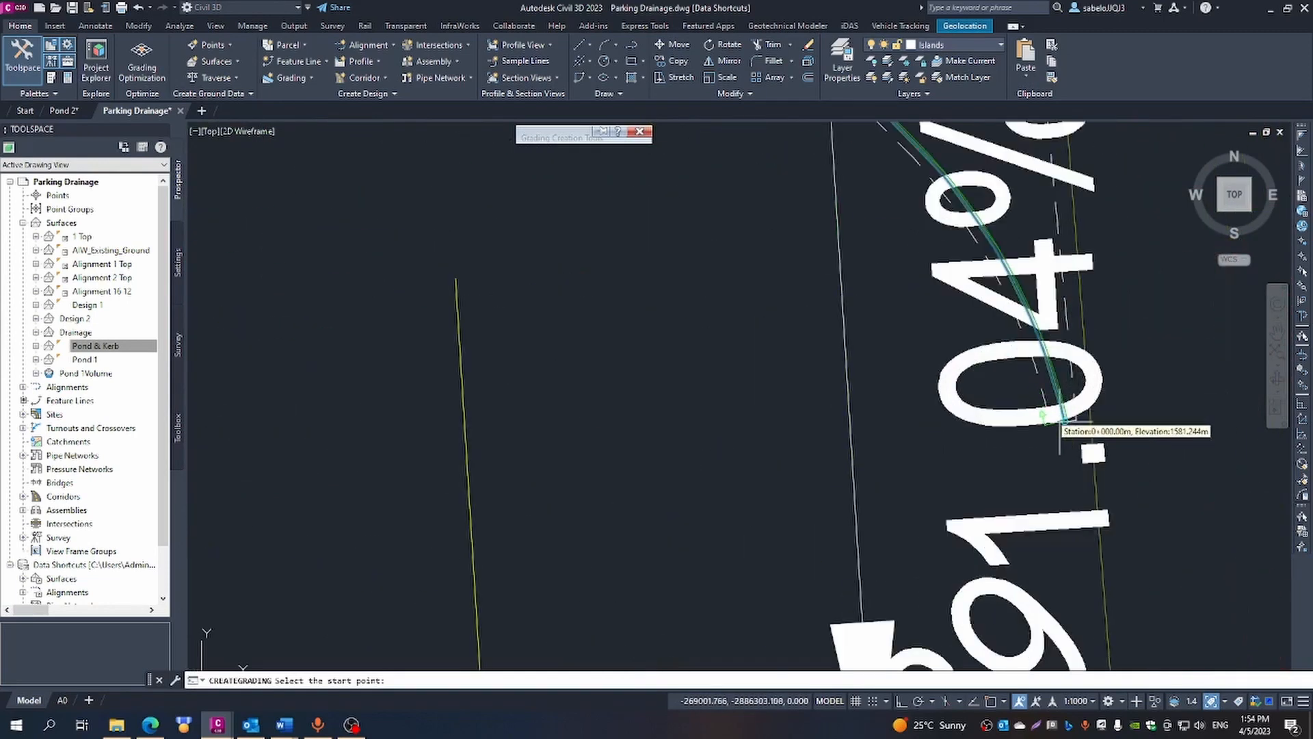
click(1064, 422)
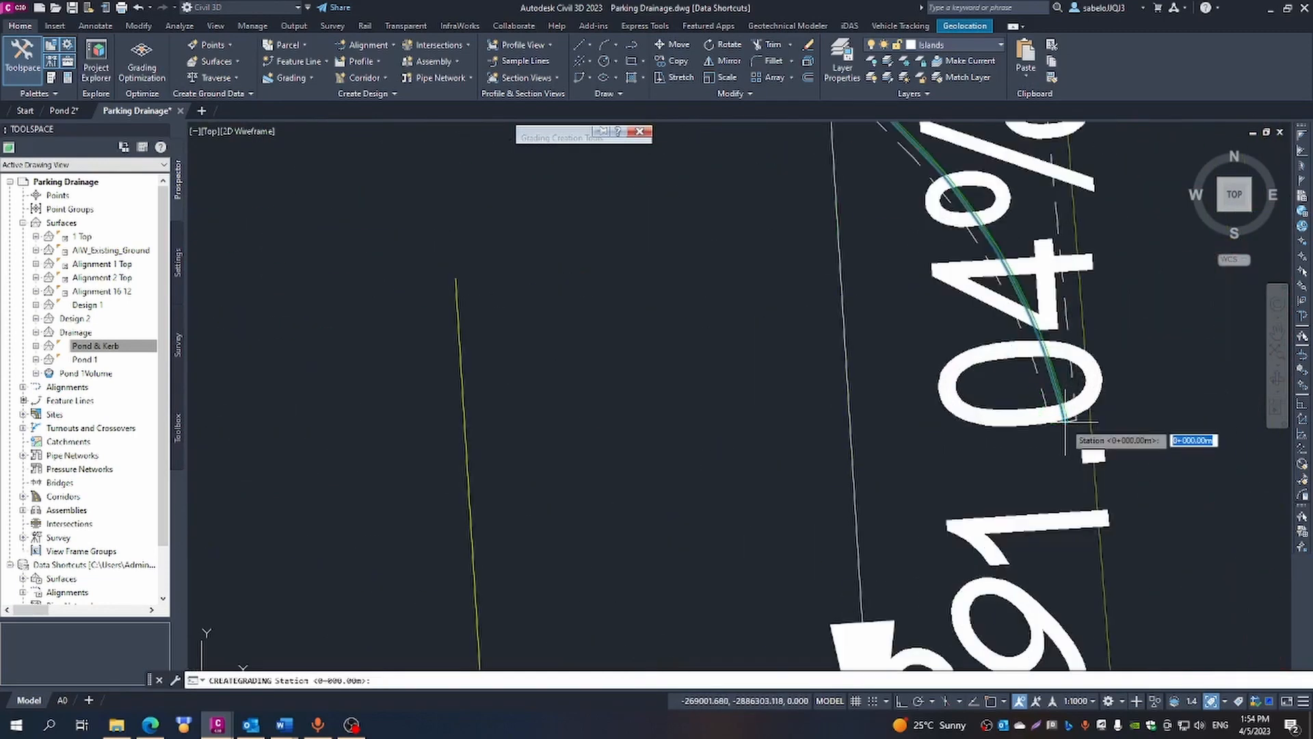
key(Return)
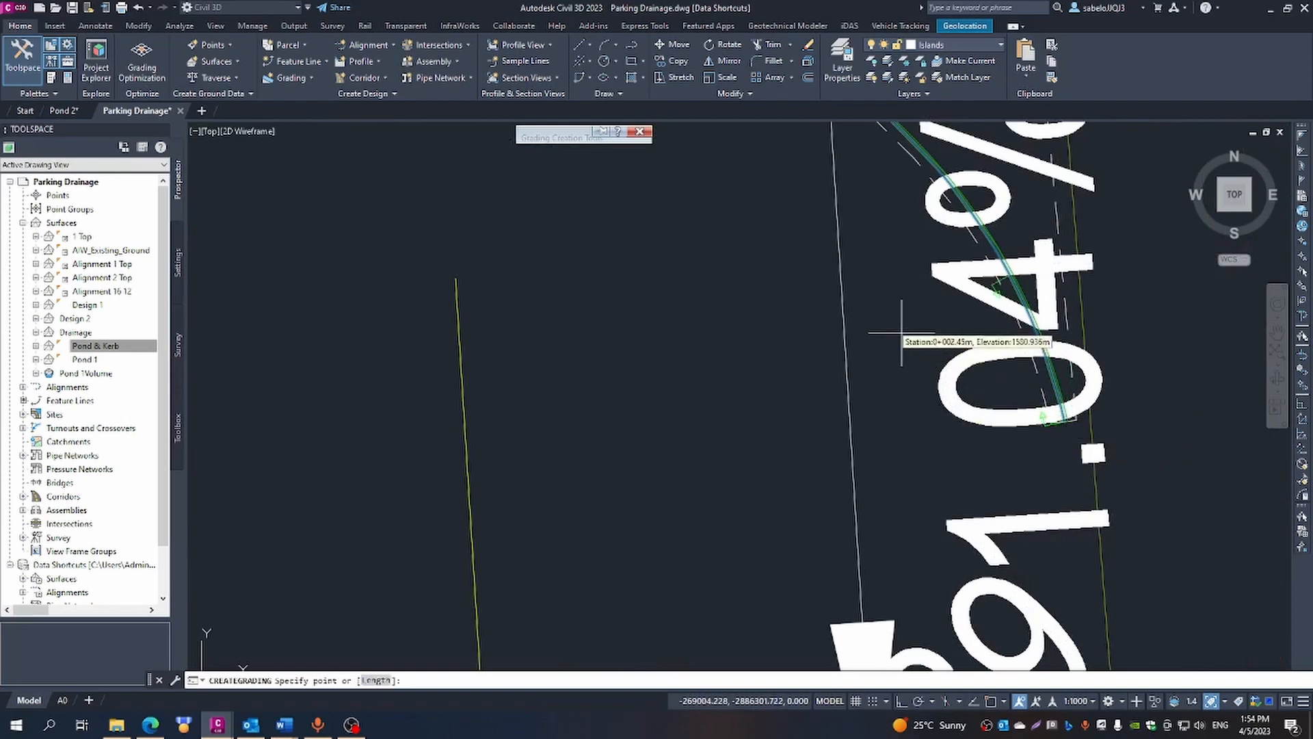
- End the grading at station 0+039.59 east of the 1579.063 label with a 2.00:1 cut slope, then finish the command and dismiss the event list
scroll(892, 342, down, 5)
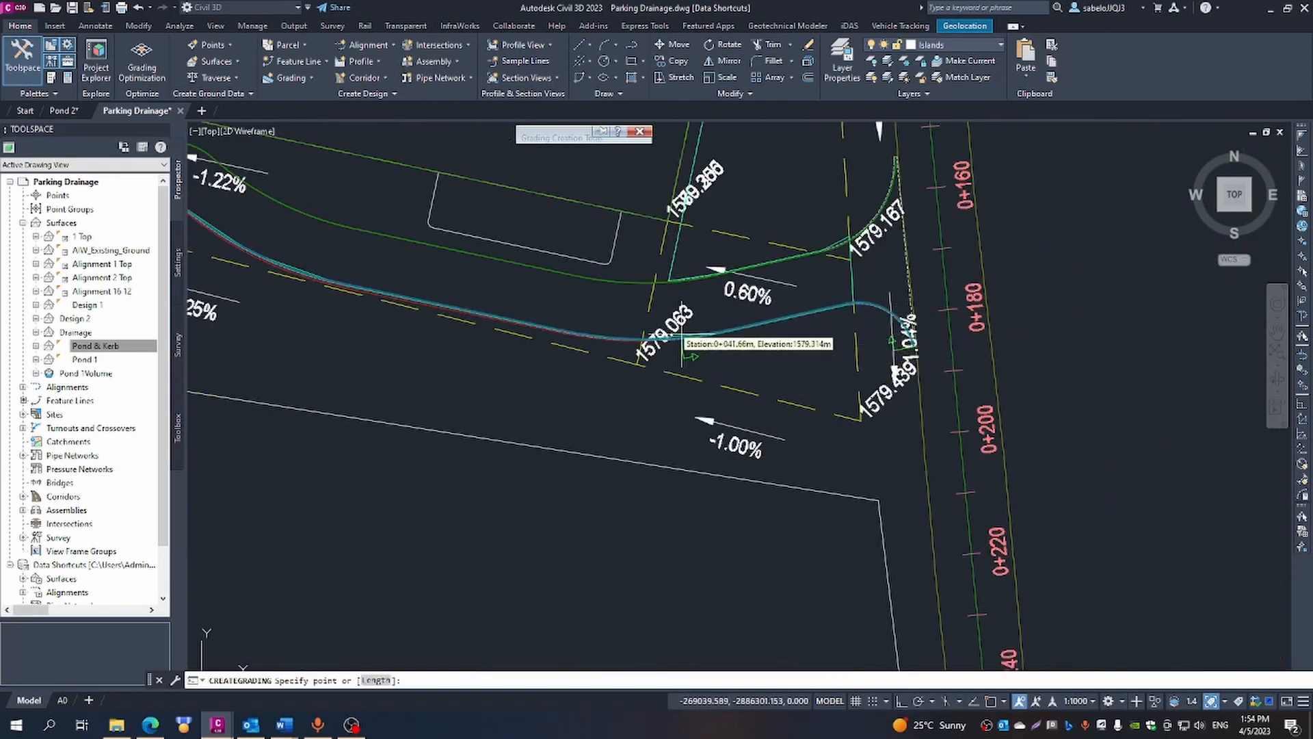
scroll(682, 341, up, 4)
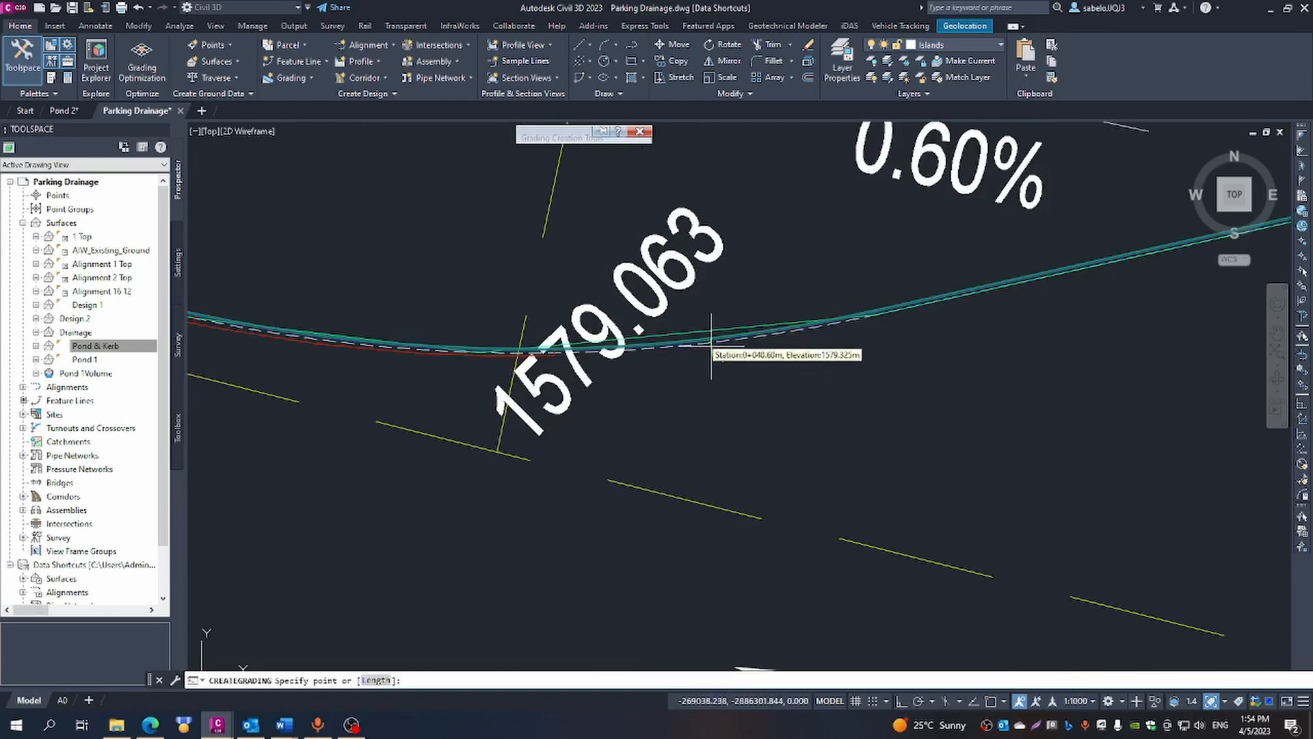
scroll(752, 346, up, 4)
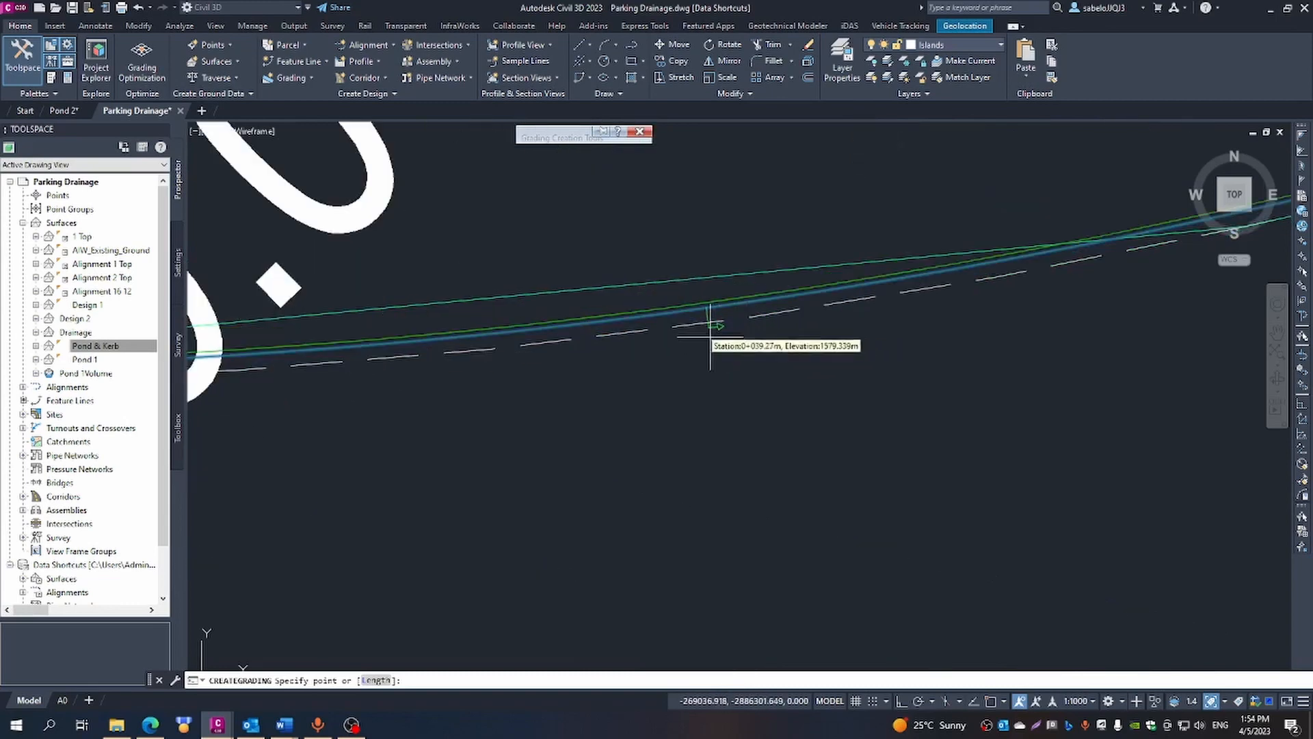
click(673, 312)
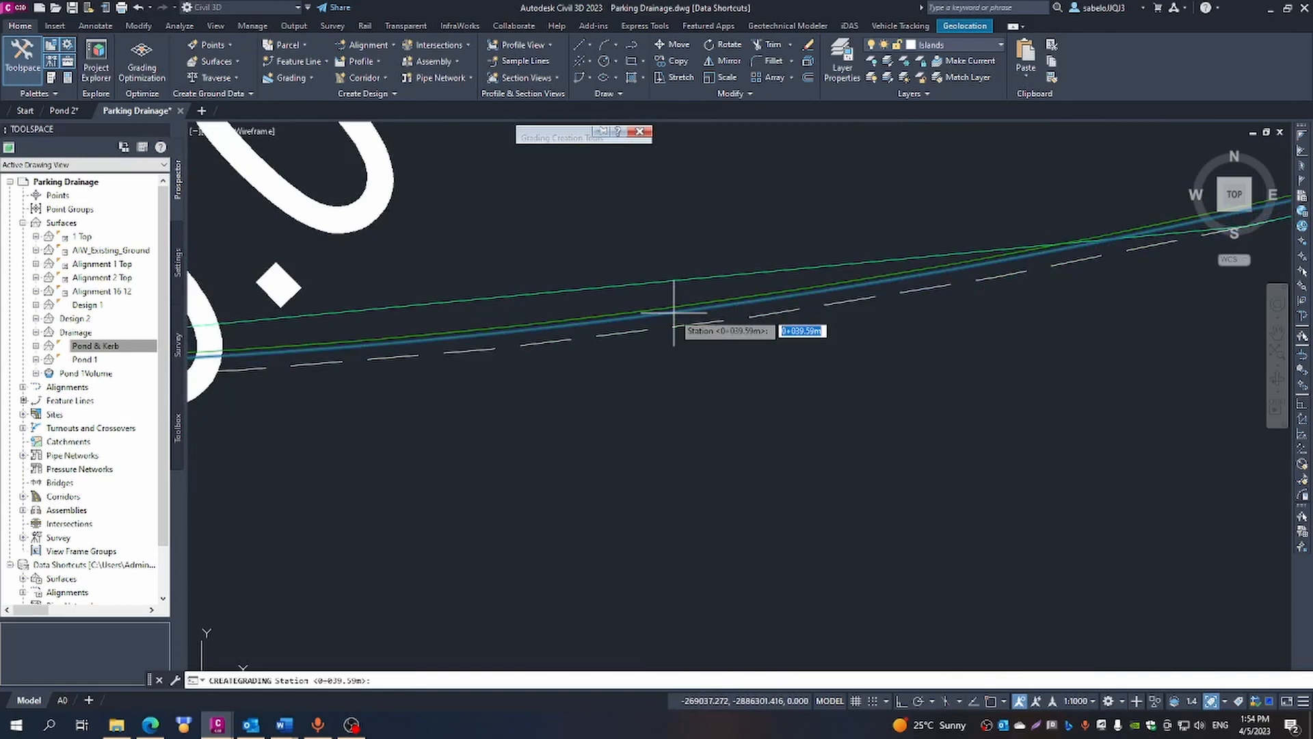
key(Return)
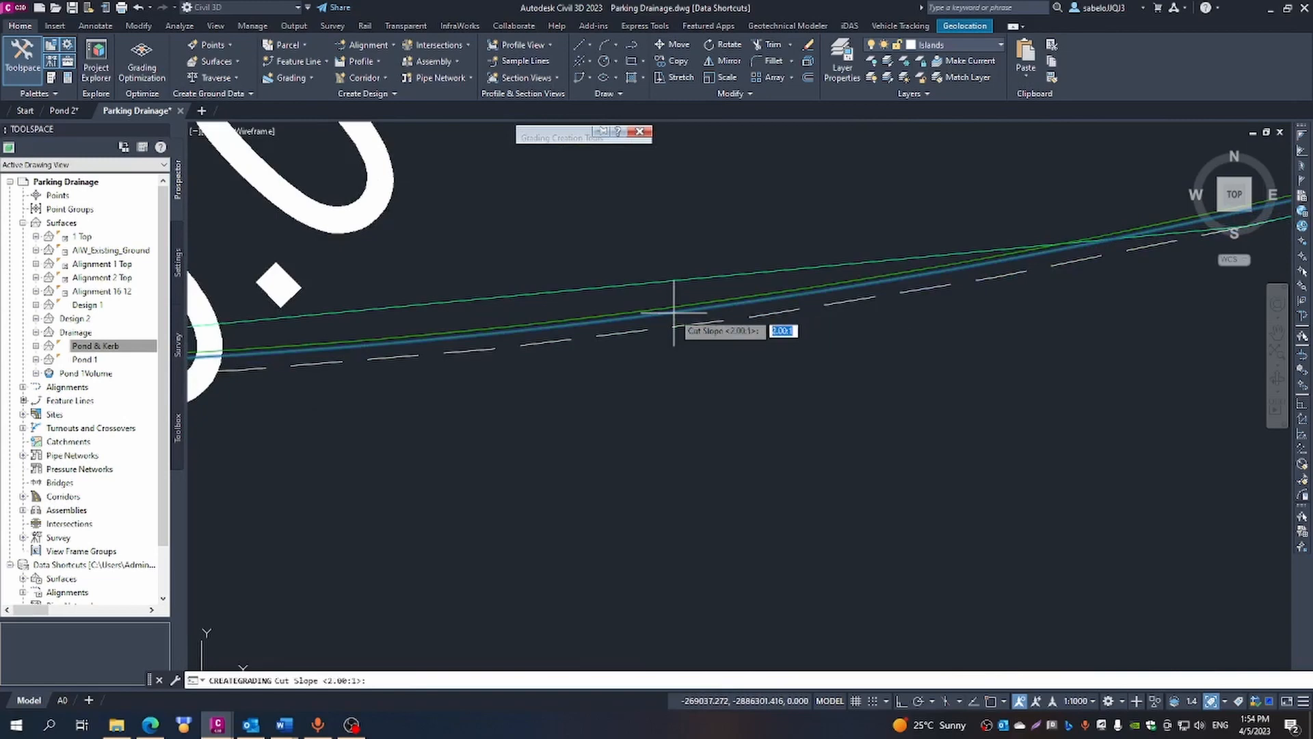
key(Return)
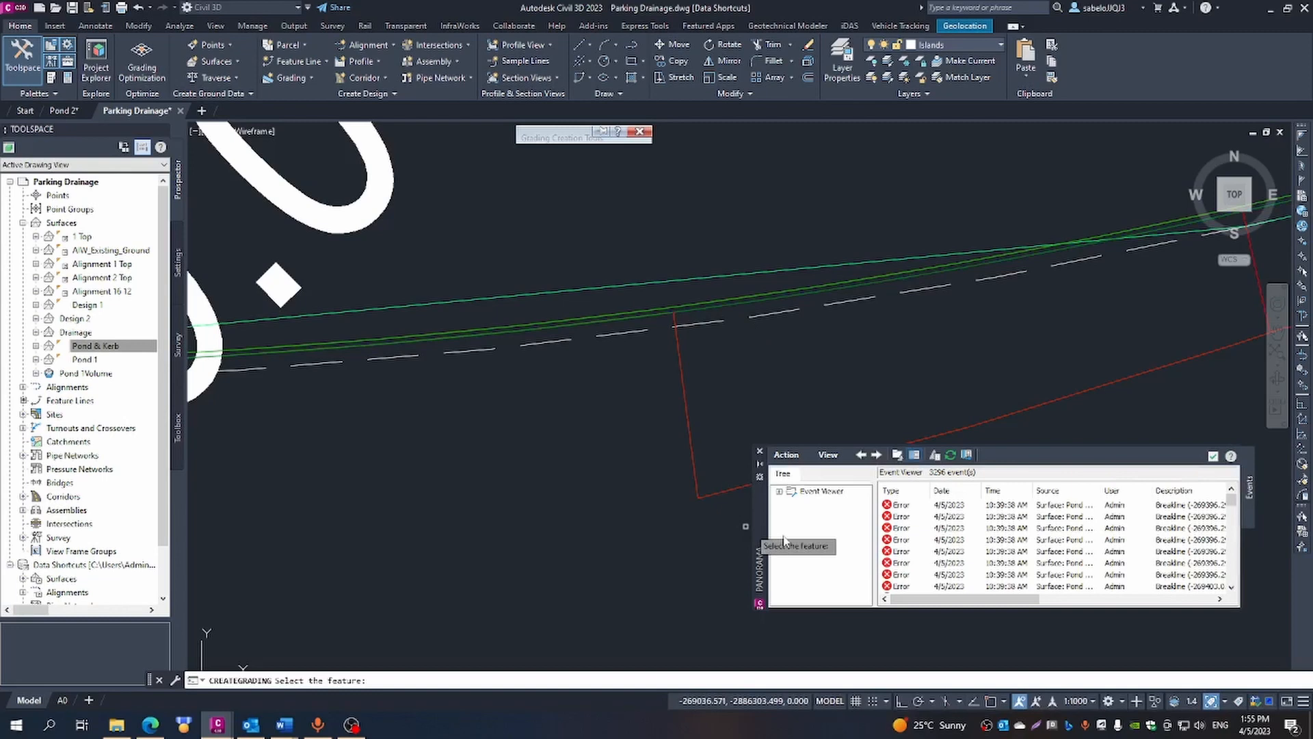
key(Escape)
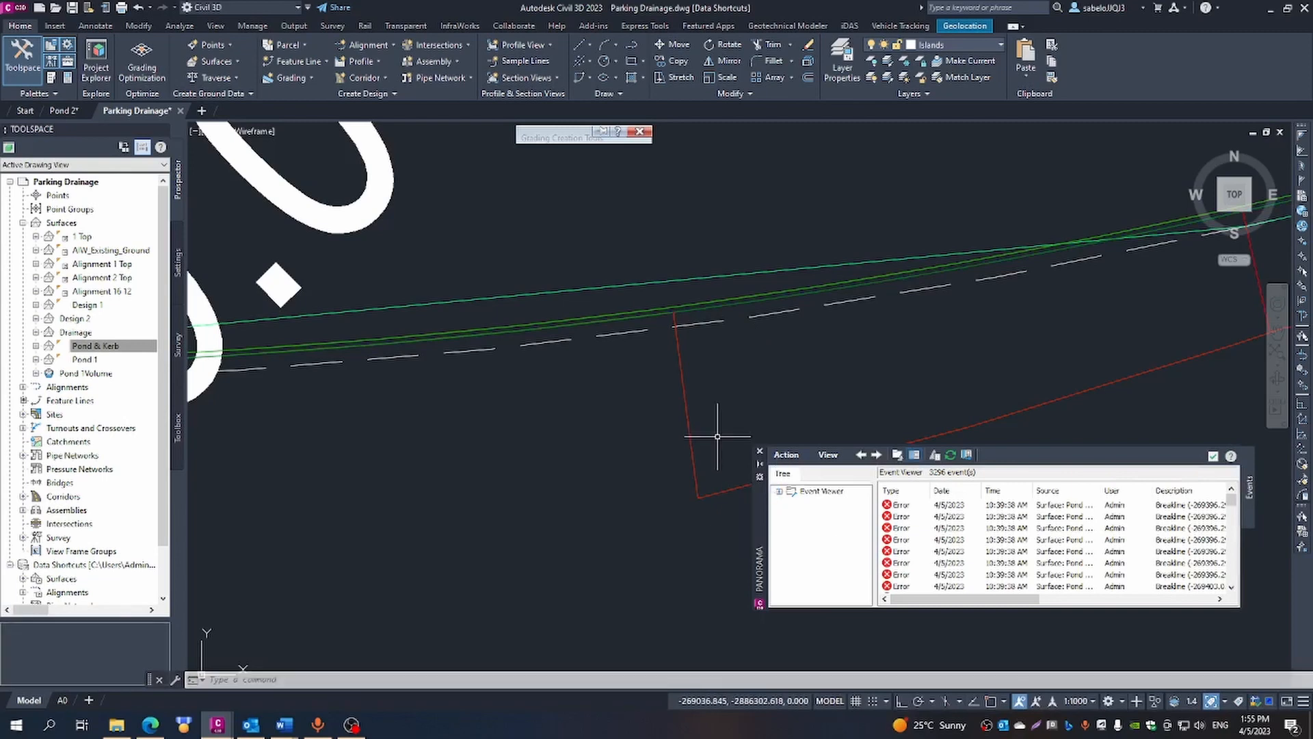
click(759, 452)
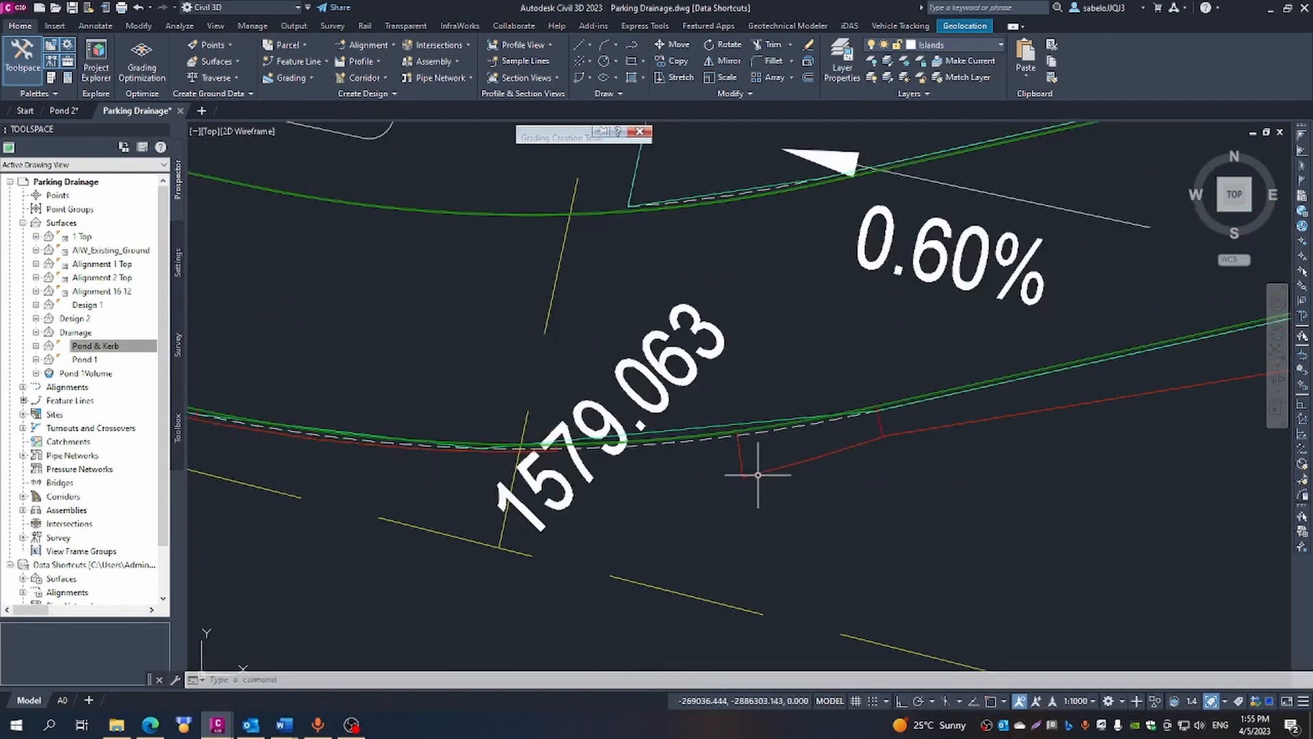
- Draw a three-segment polyline from the new 2:1 grading's outer corner to the end of the retaining wall grading near the 1579.063 label
scroll(944, 504, up, 3)
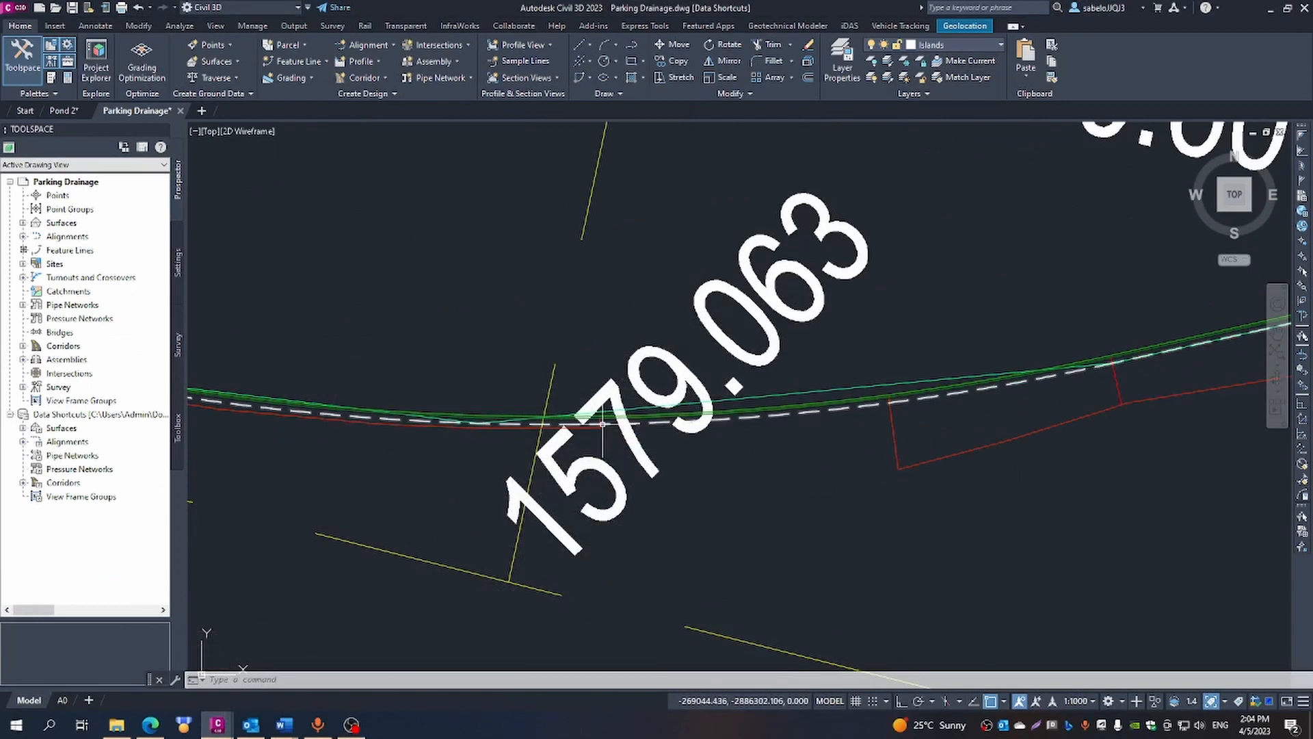
click(633, 46)
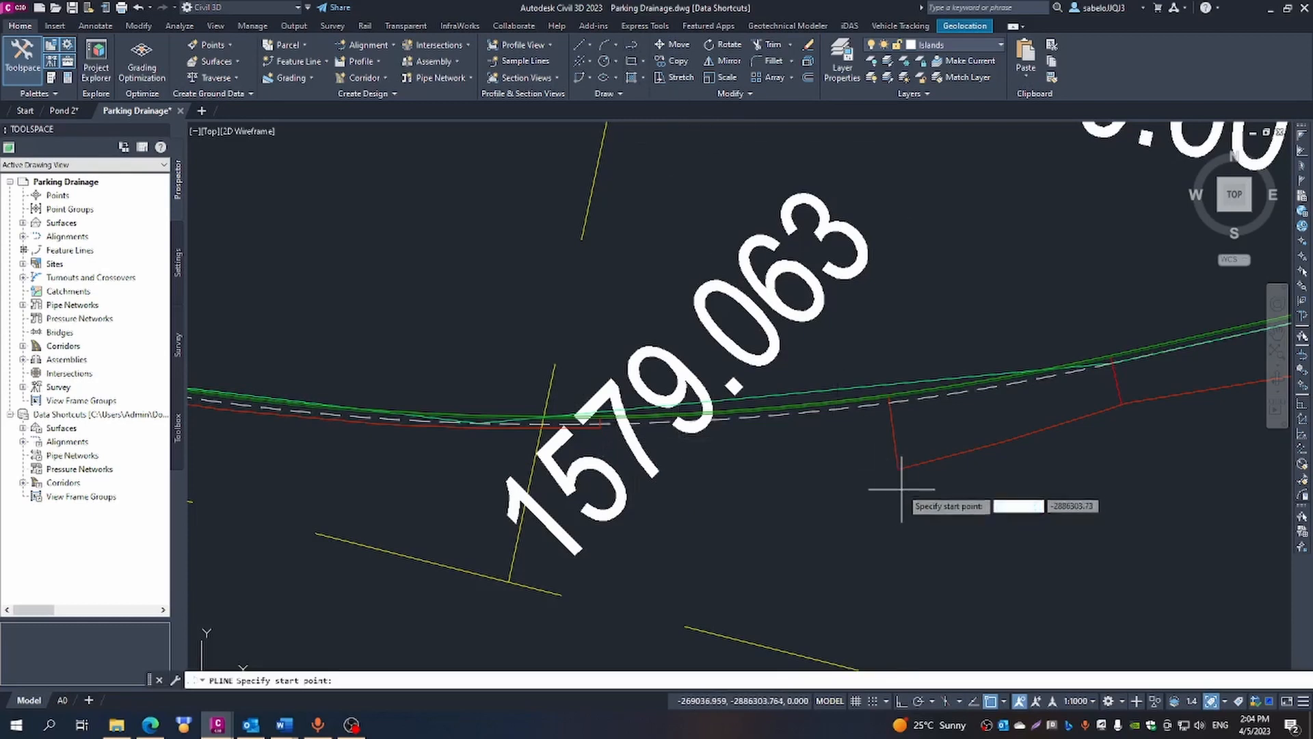
click(898, 468)
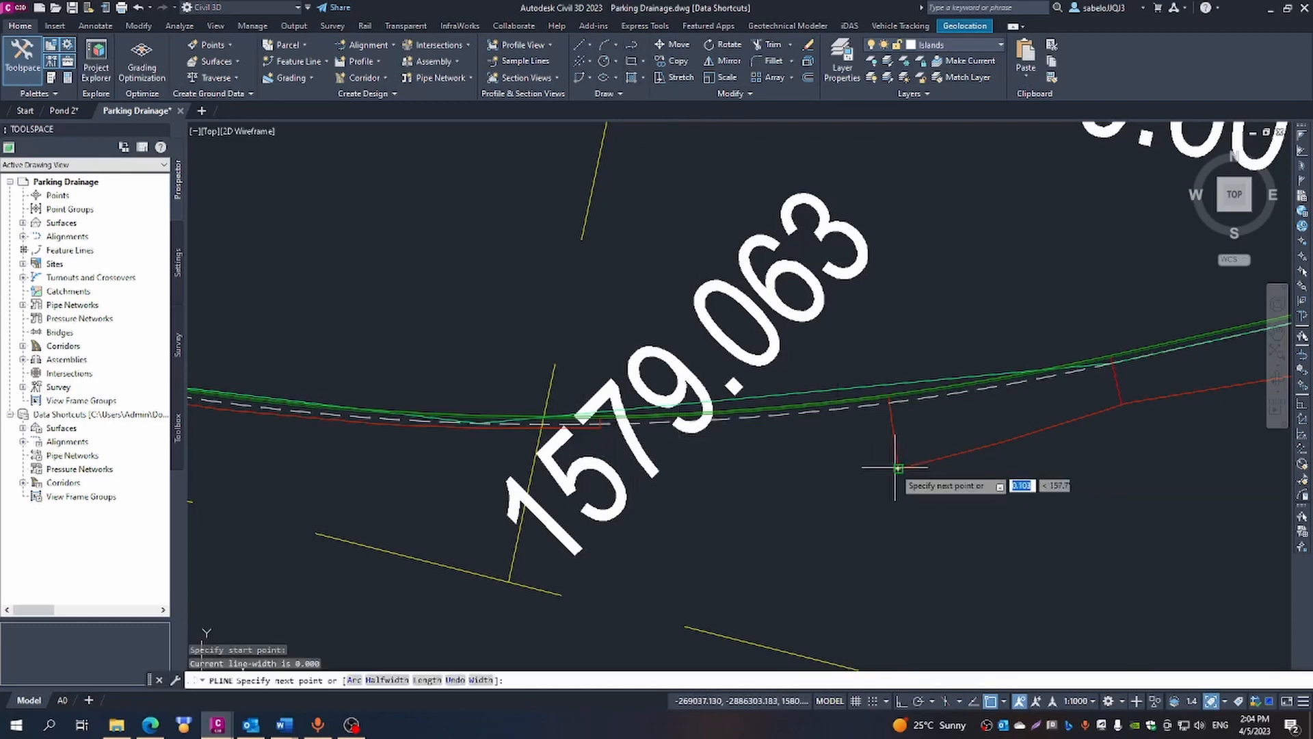
click(813, 476)
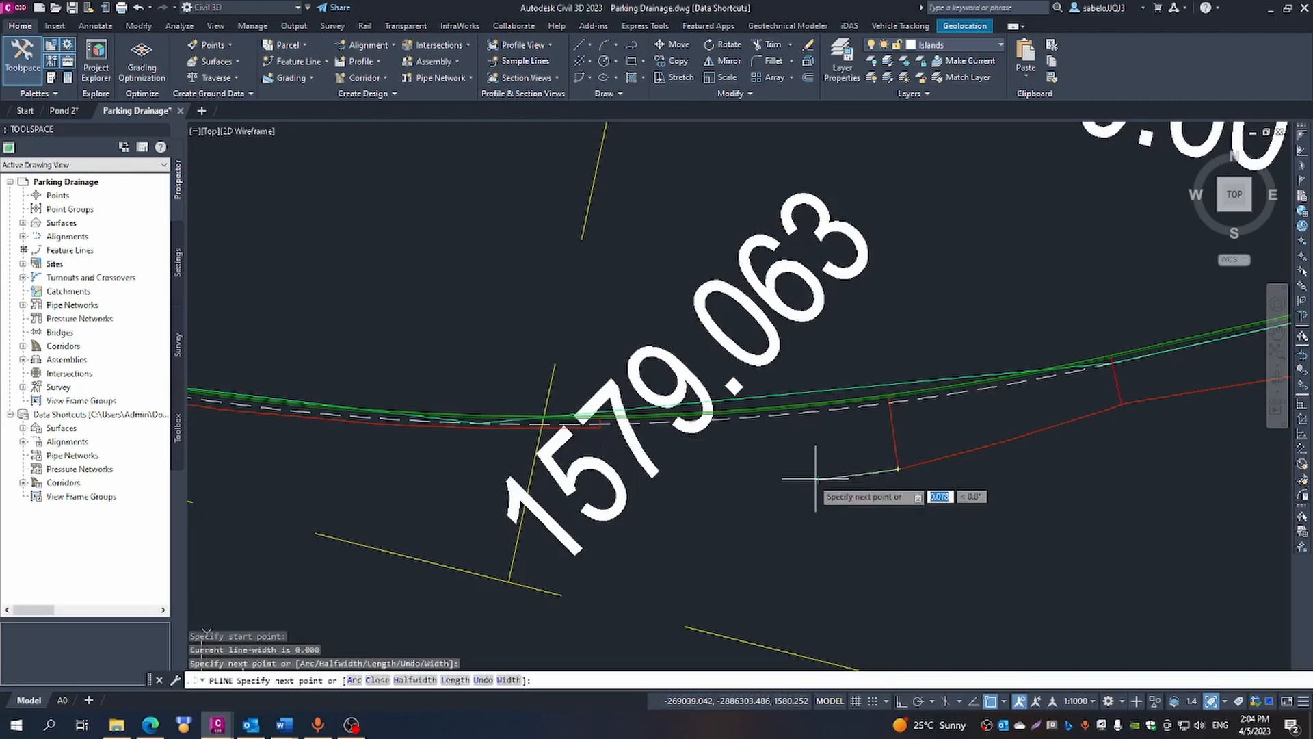
click(688, 468)
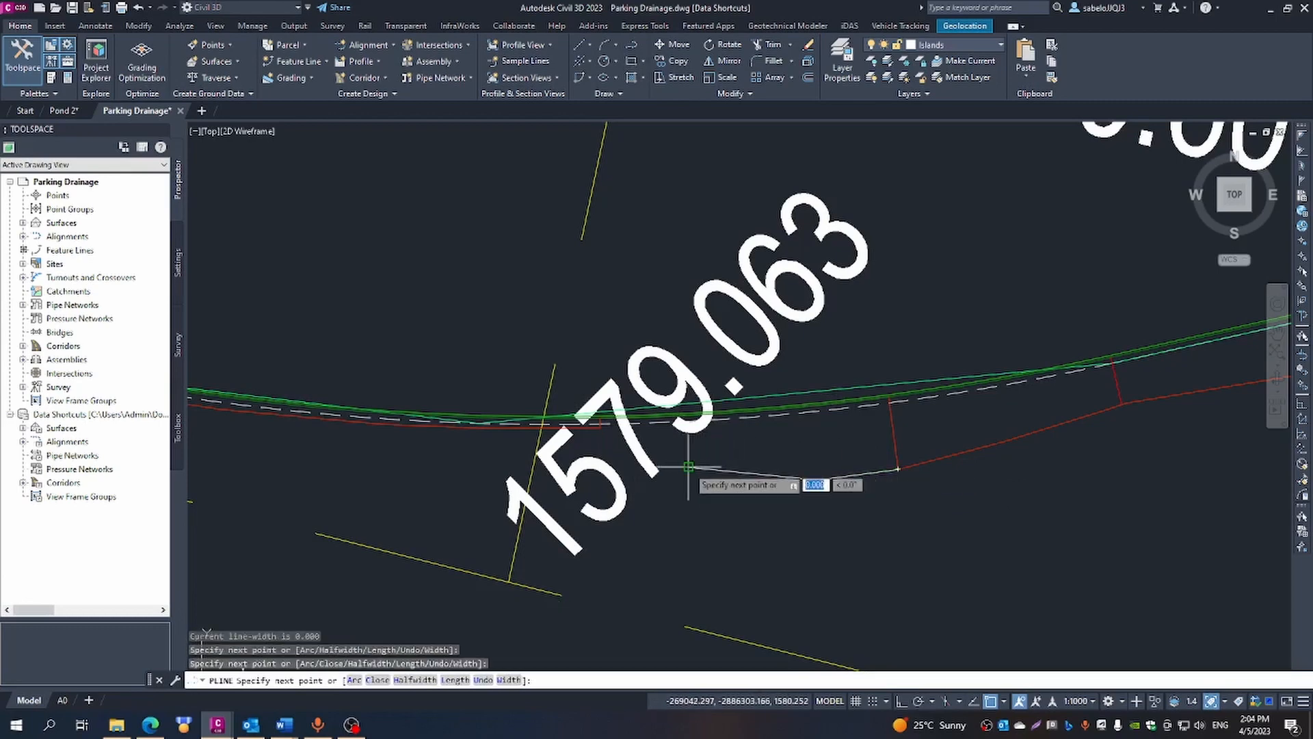
click(599, 426)
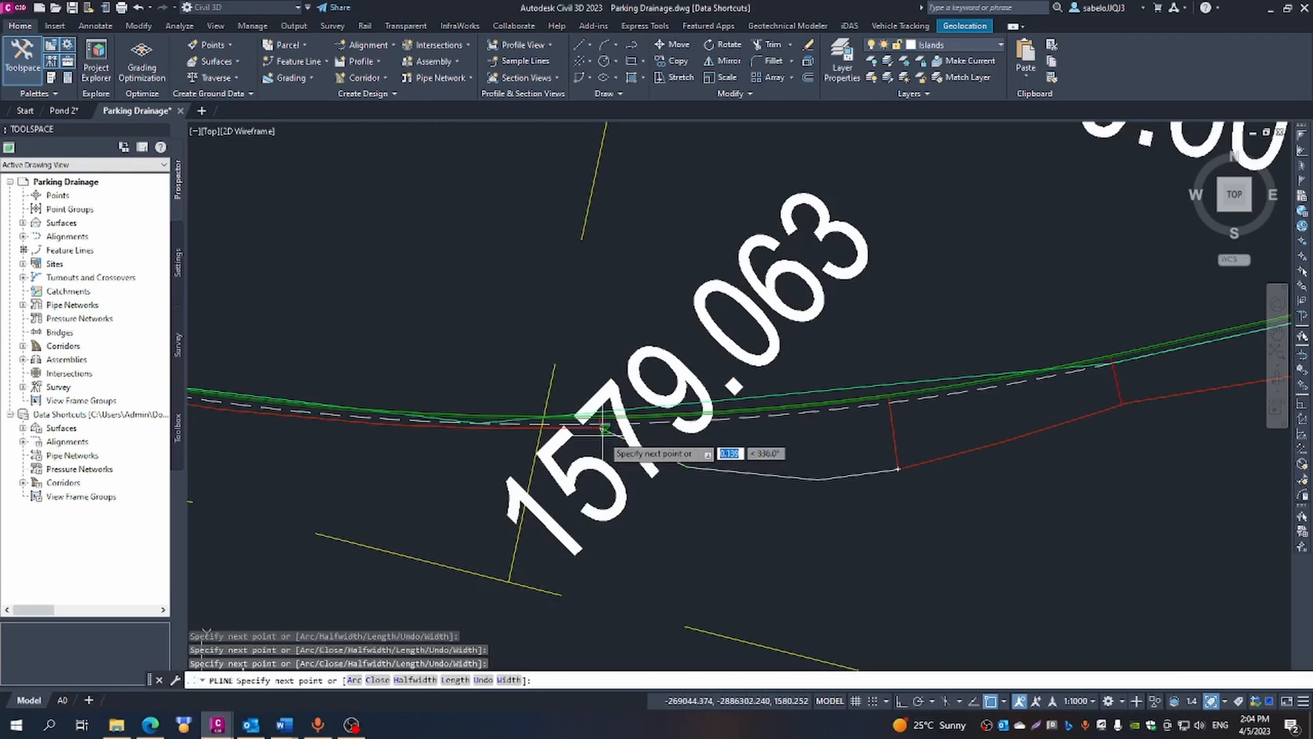
key(Escape)
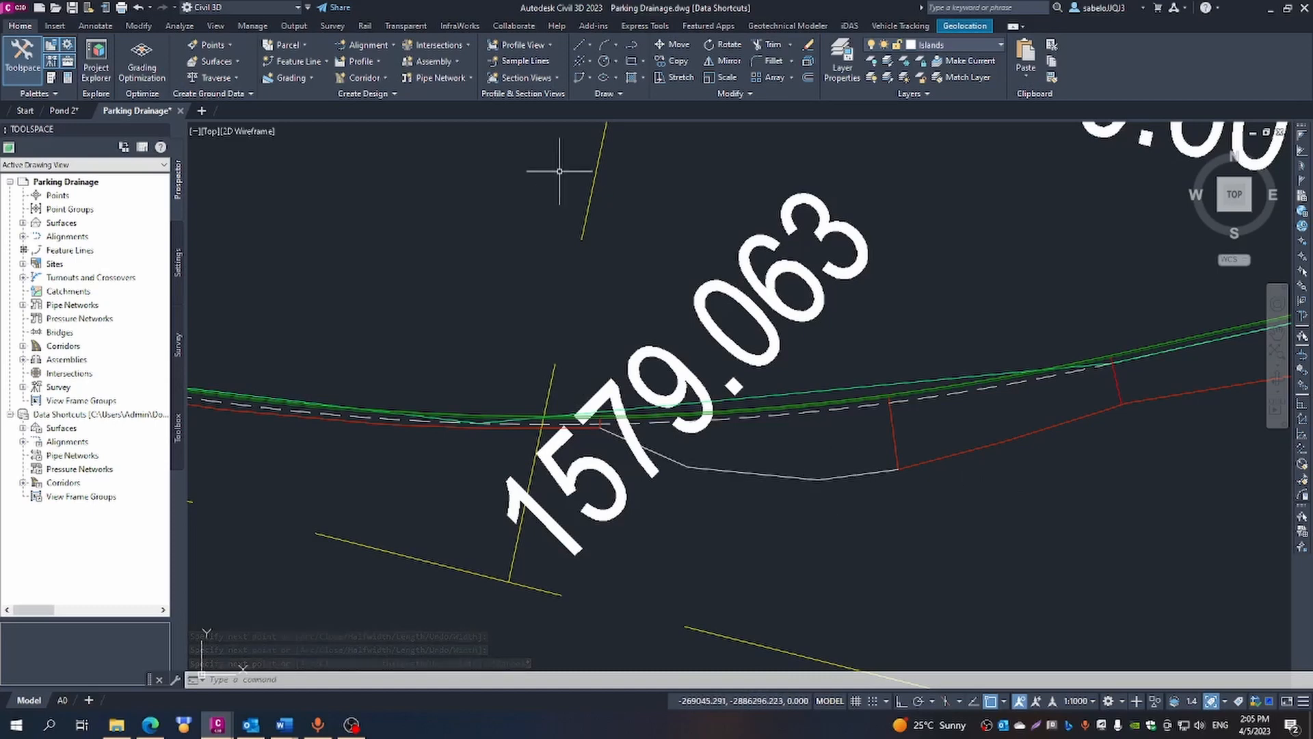
- Convert the polyline to a feature line in the Pond & Kerb site with elevations from the AIW_Existing_Ground surface, then dismiss the event list
click(284, 65)
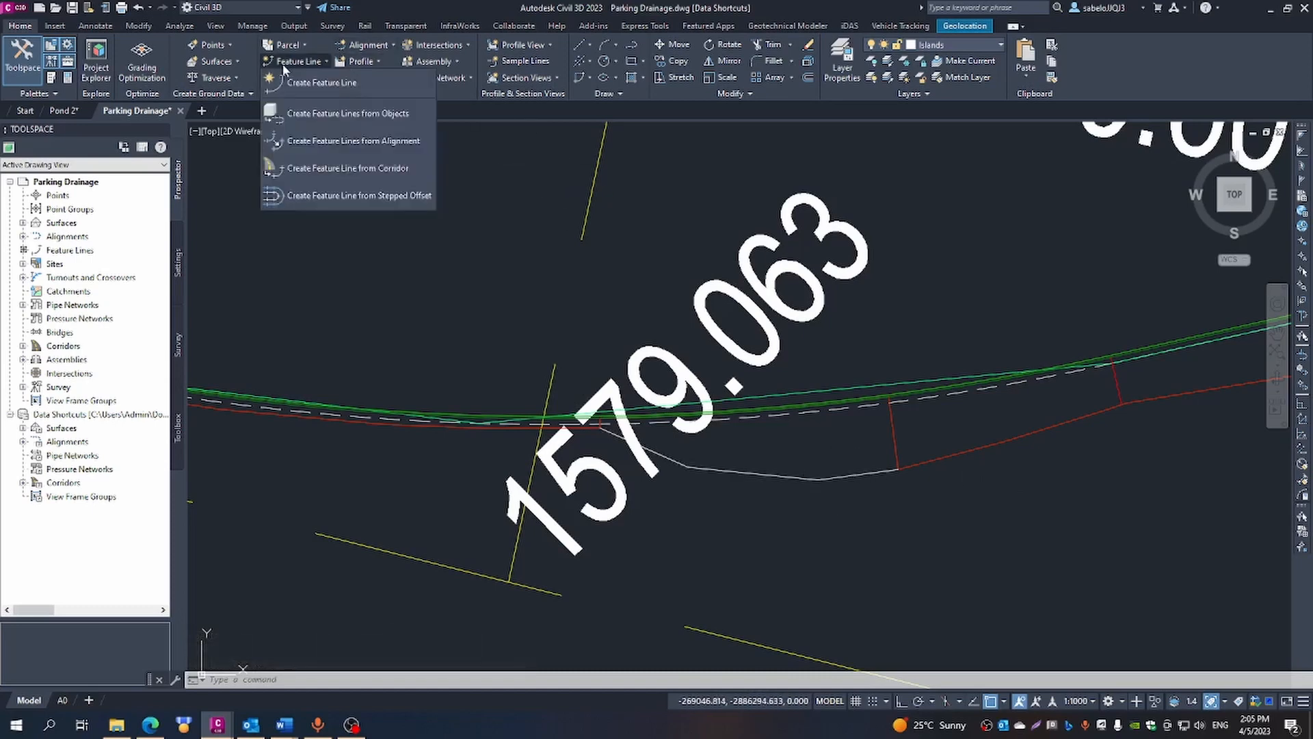
click(311, 118)
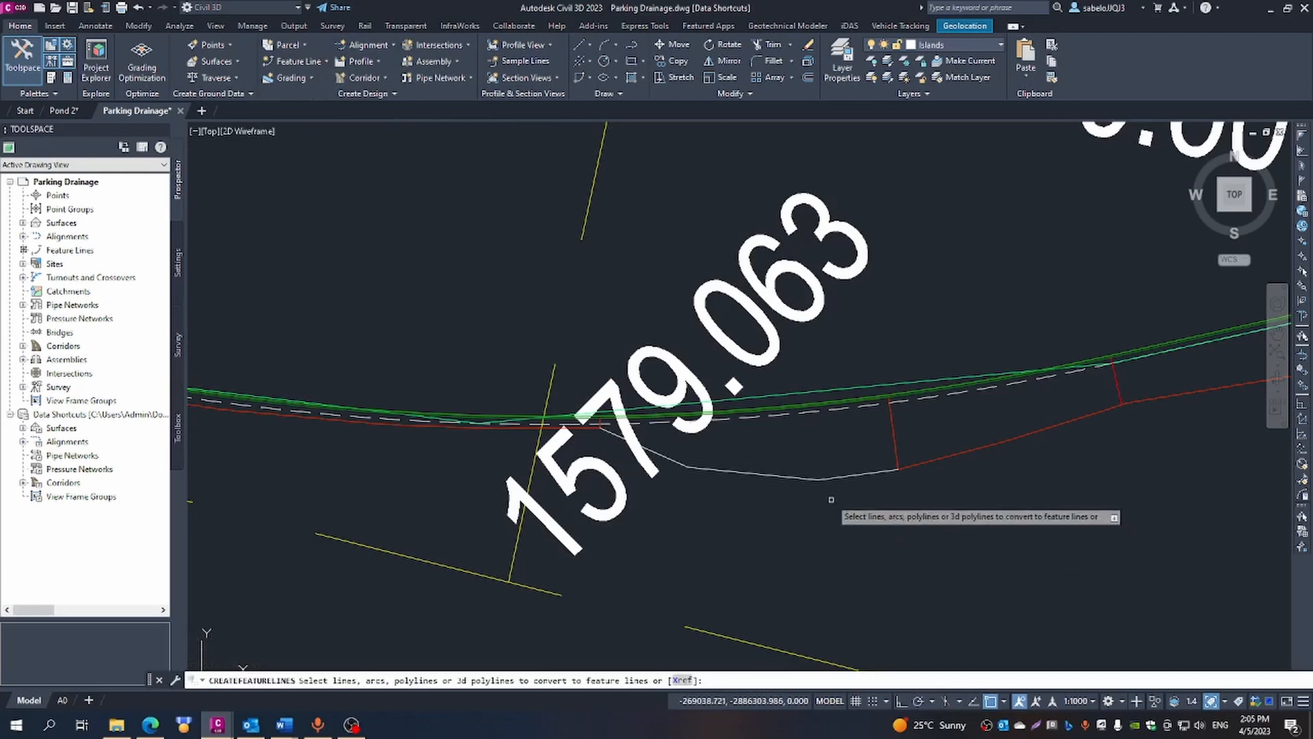
click(798, 478)
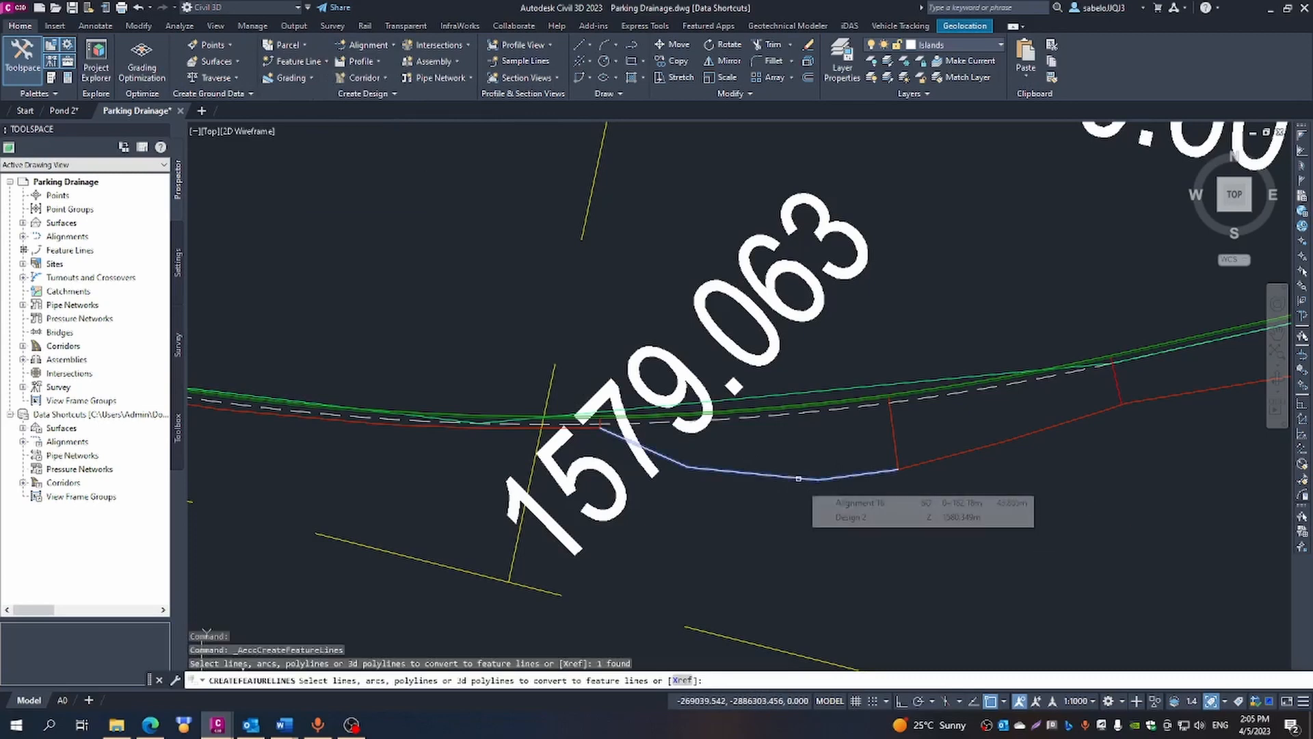
right_click(800, 481)
click(817, 488)
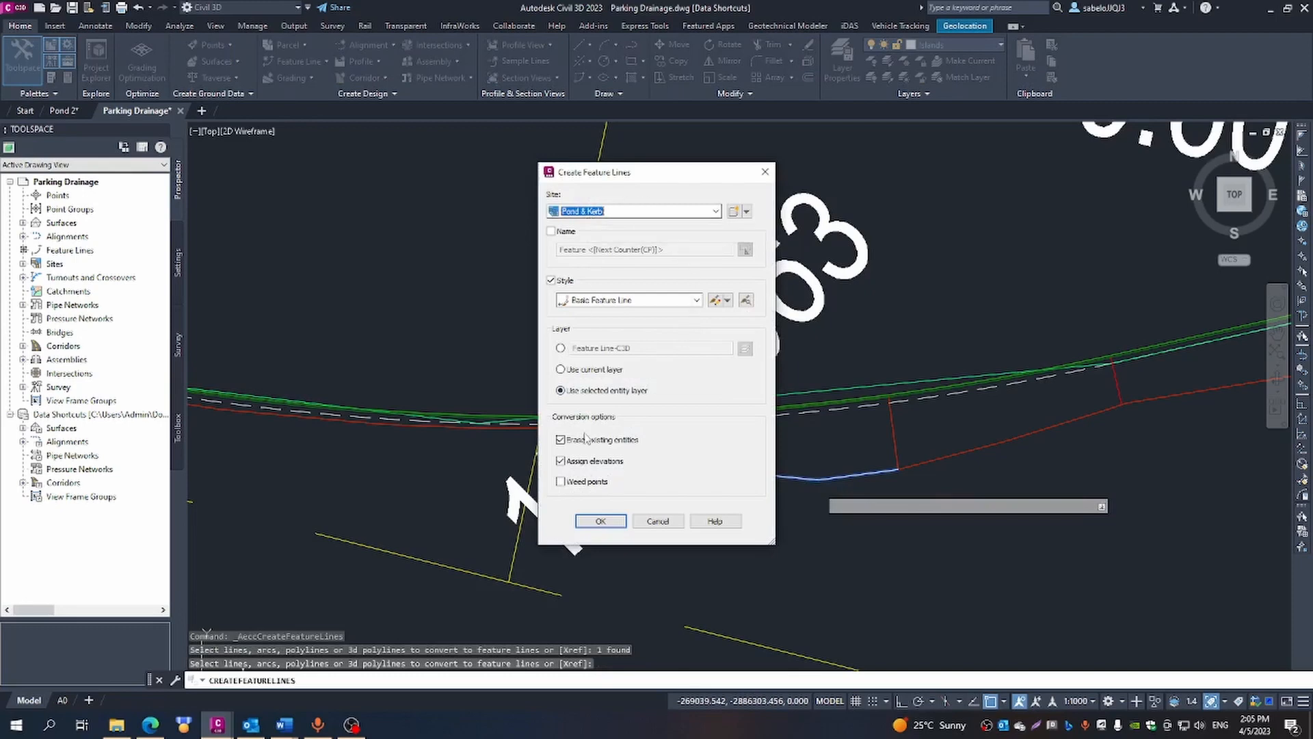
click(601, 522)
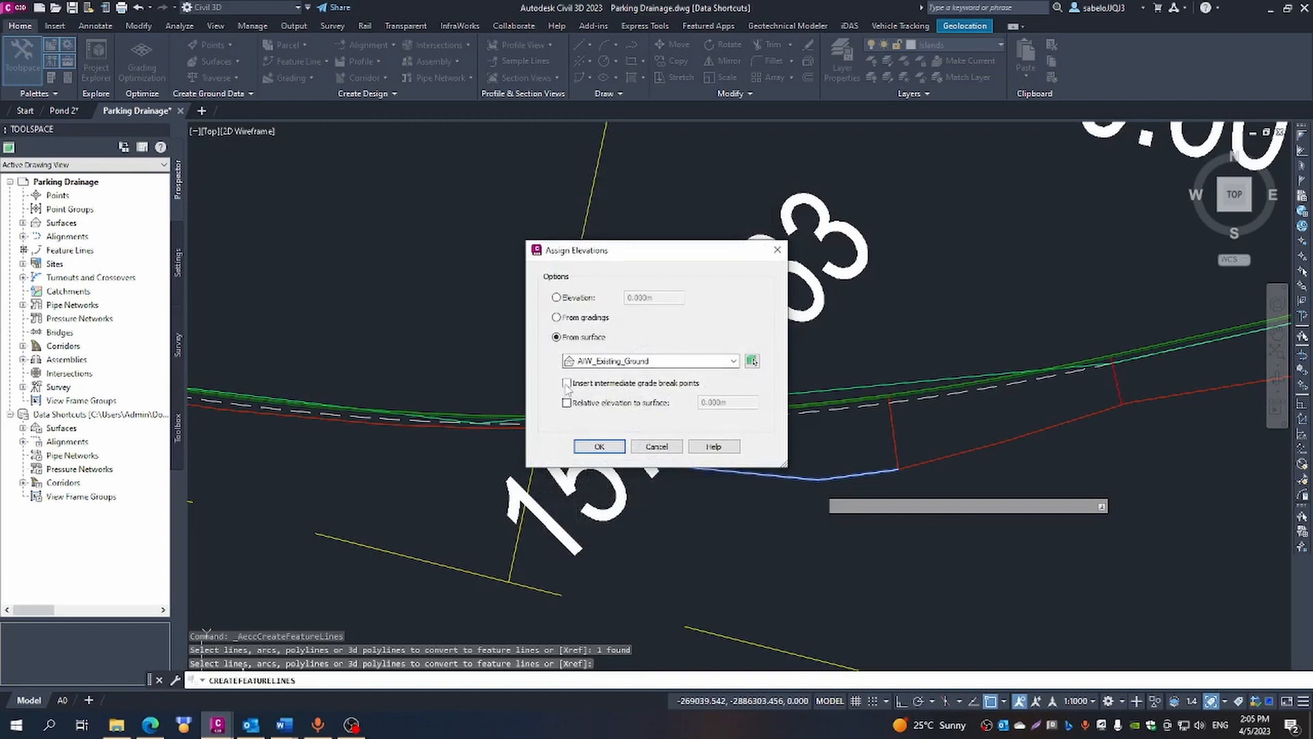
click(598, 447)
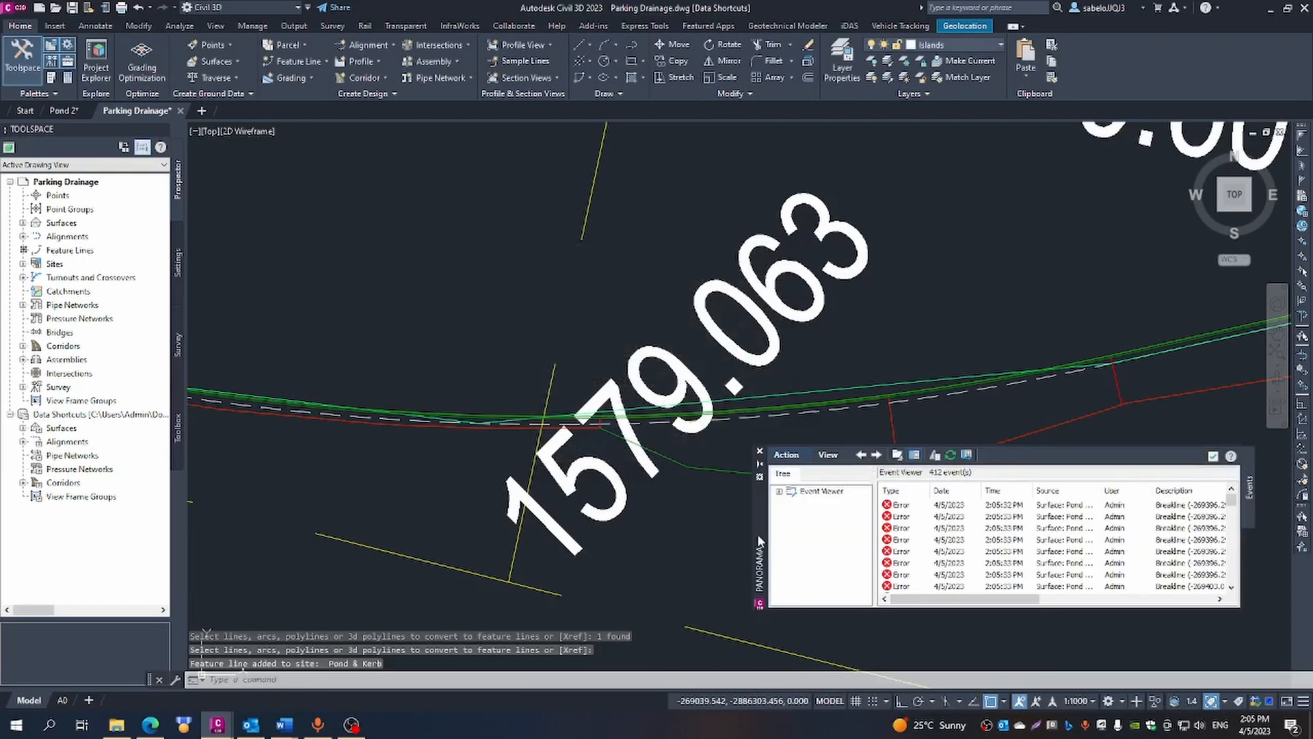
click(760, 452)
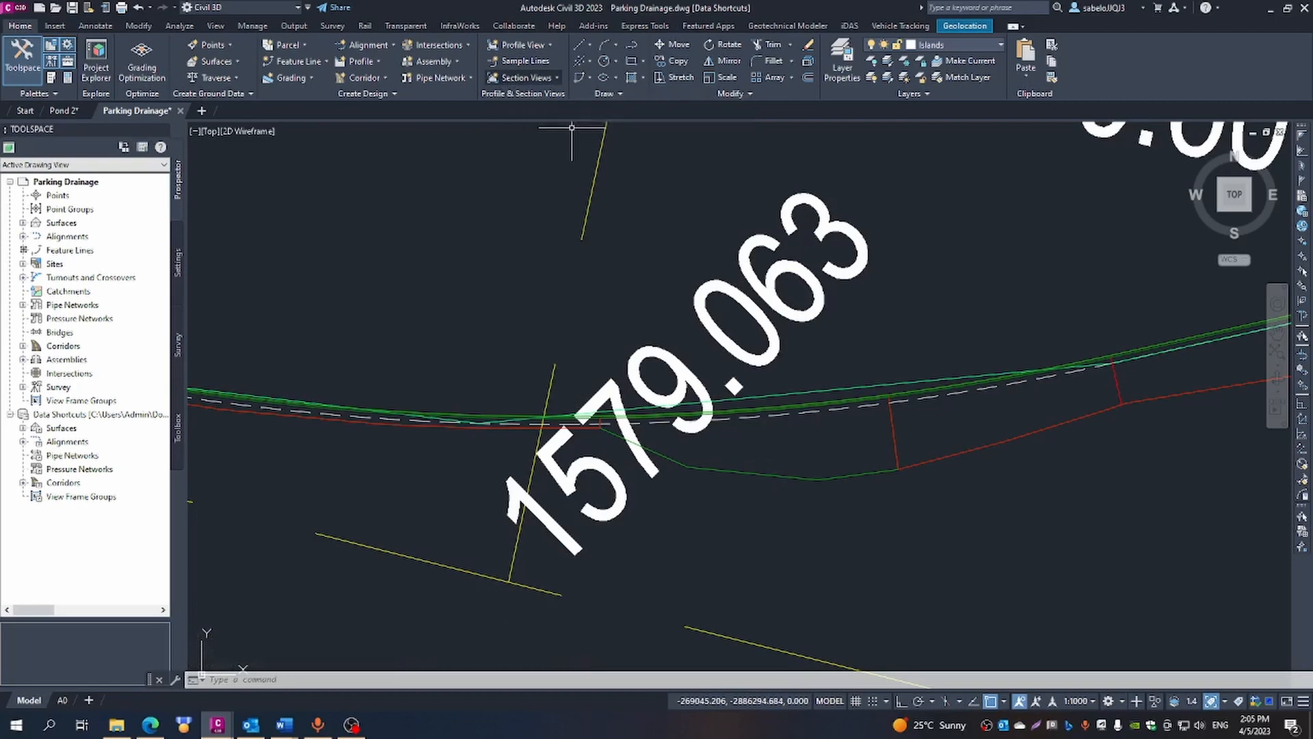
- Create an infill in the Pond & Kerb grading group for the area between the kerb and the new feature line
click(857, 475)
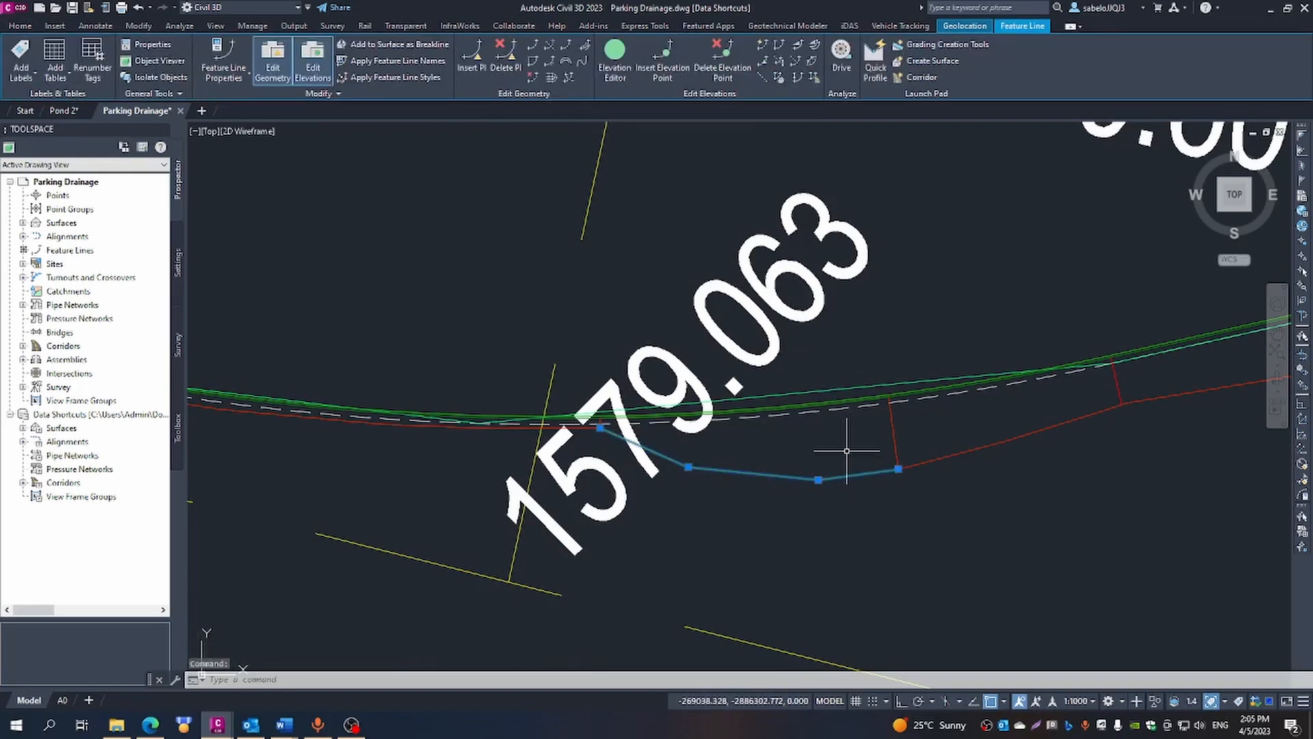
click(915, 55)
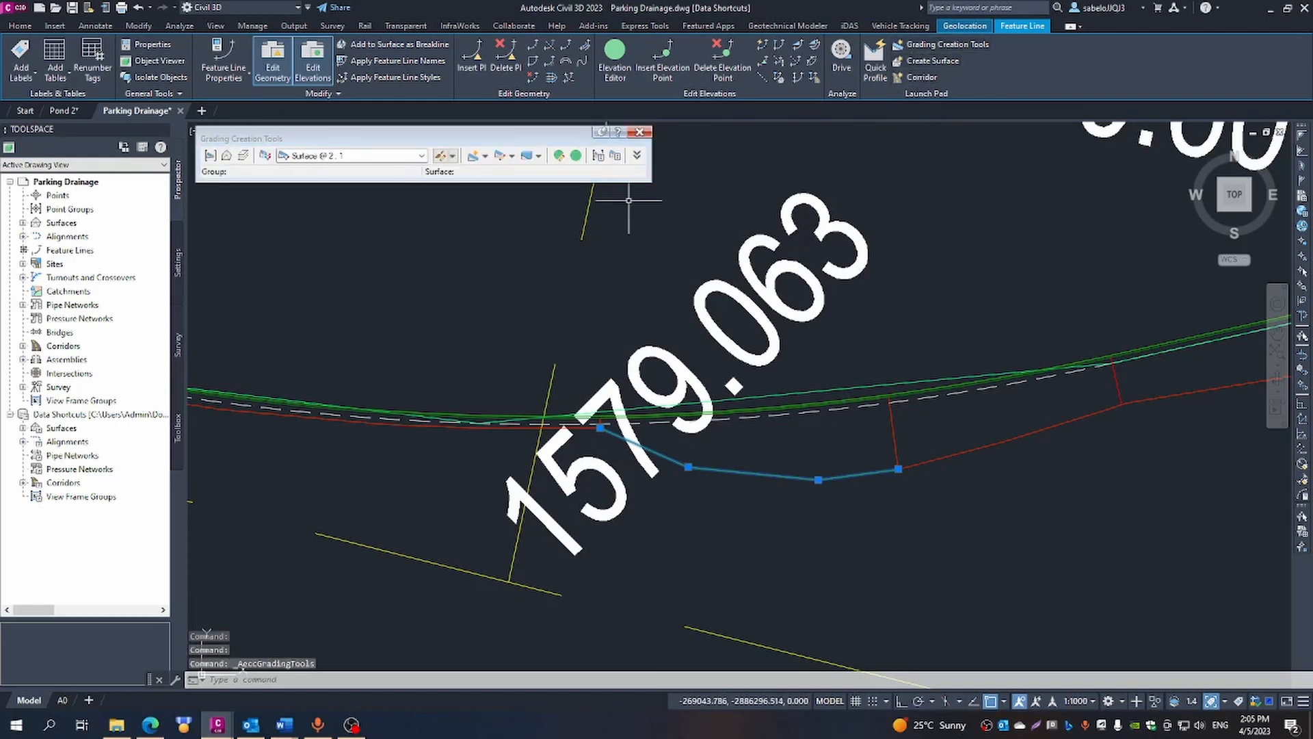
key(Escape)
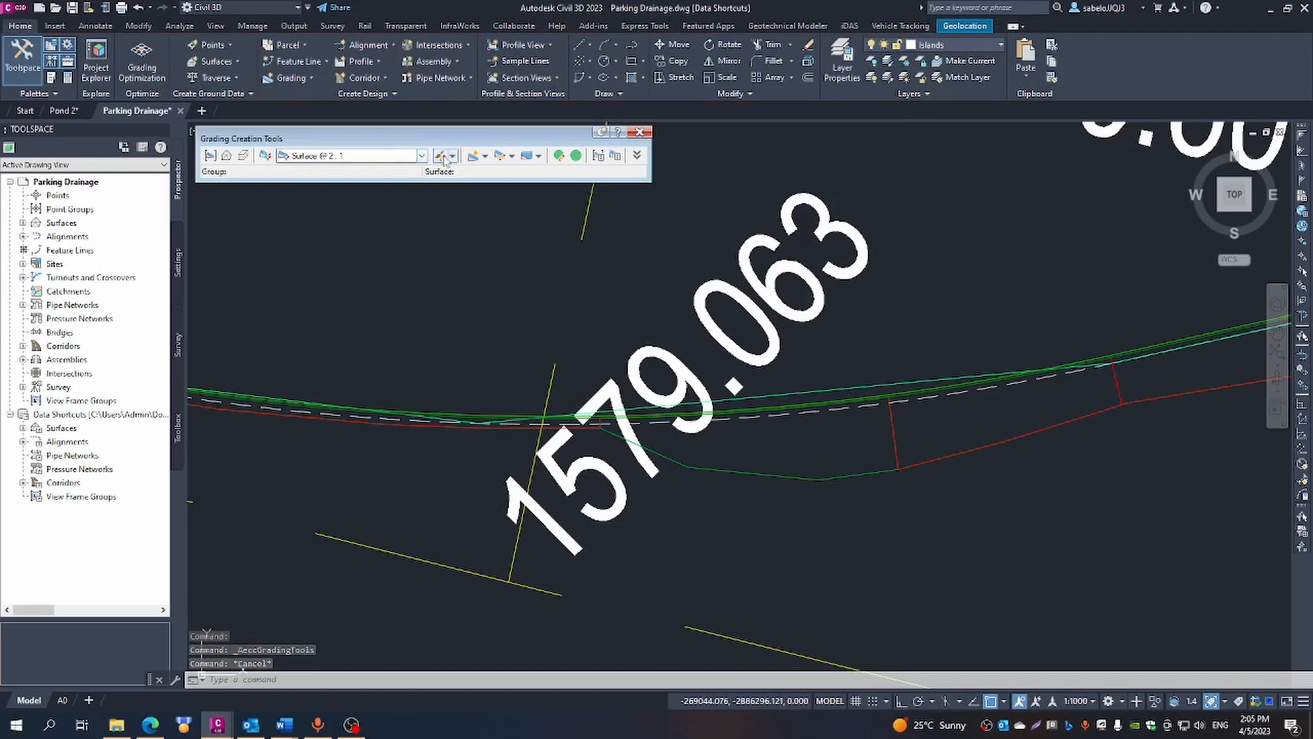
click(485, 157)
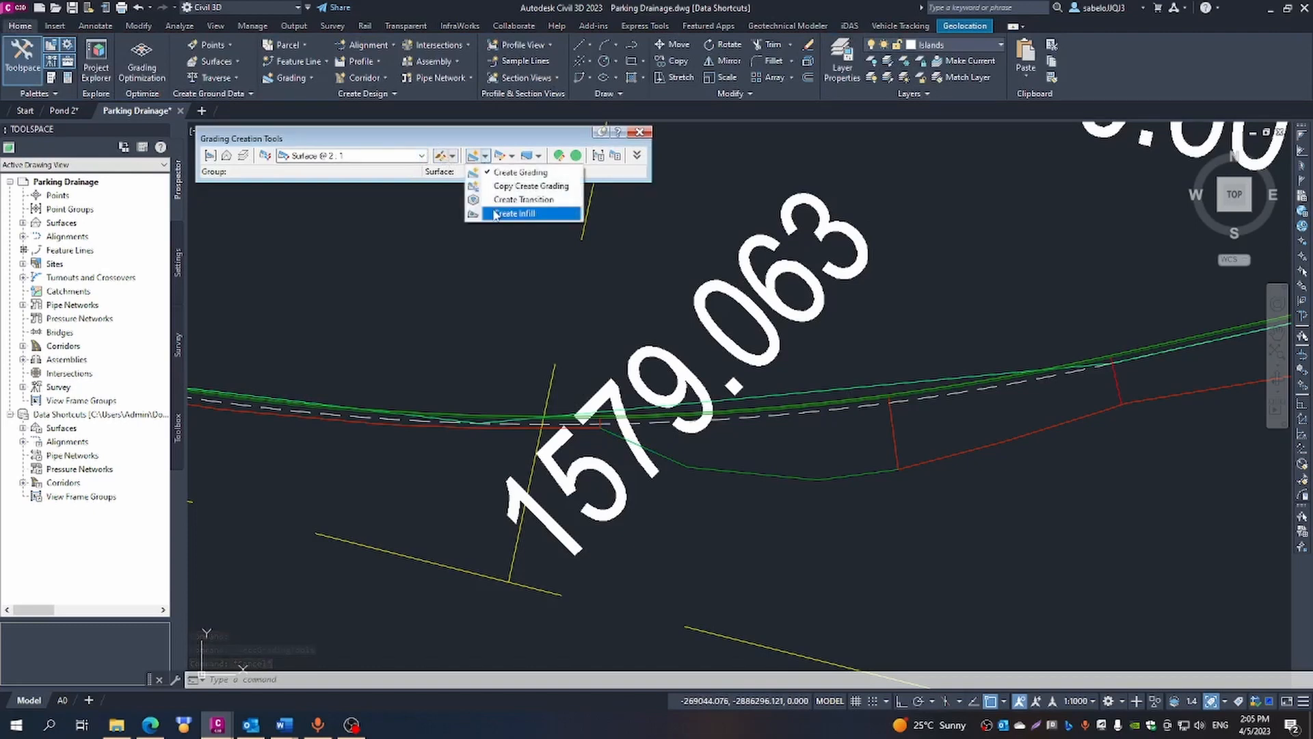
click(514, 213)
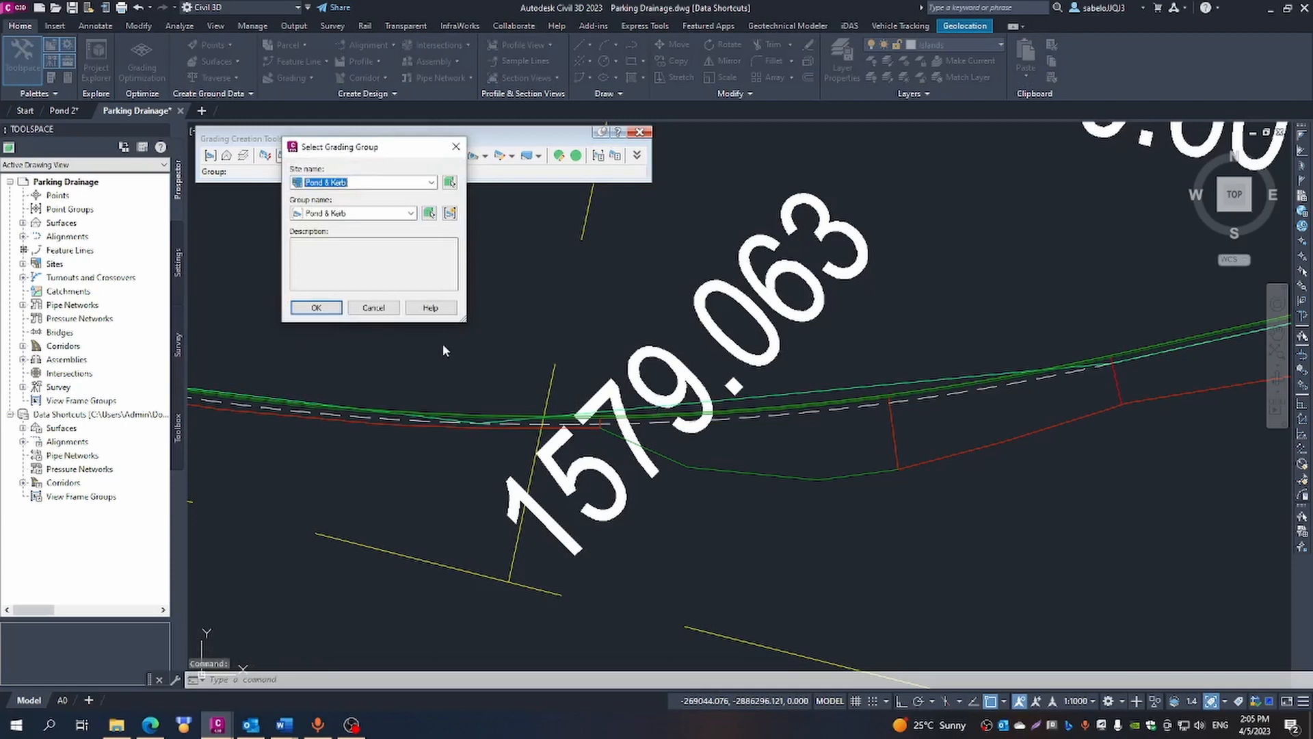
click(327, 309)
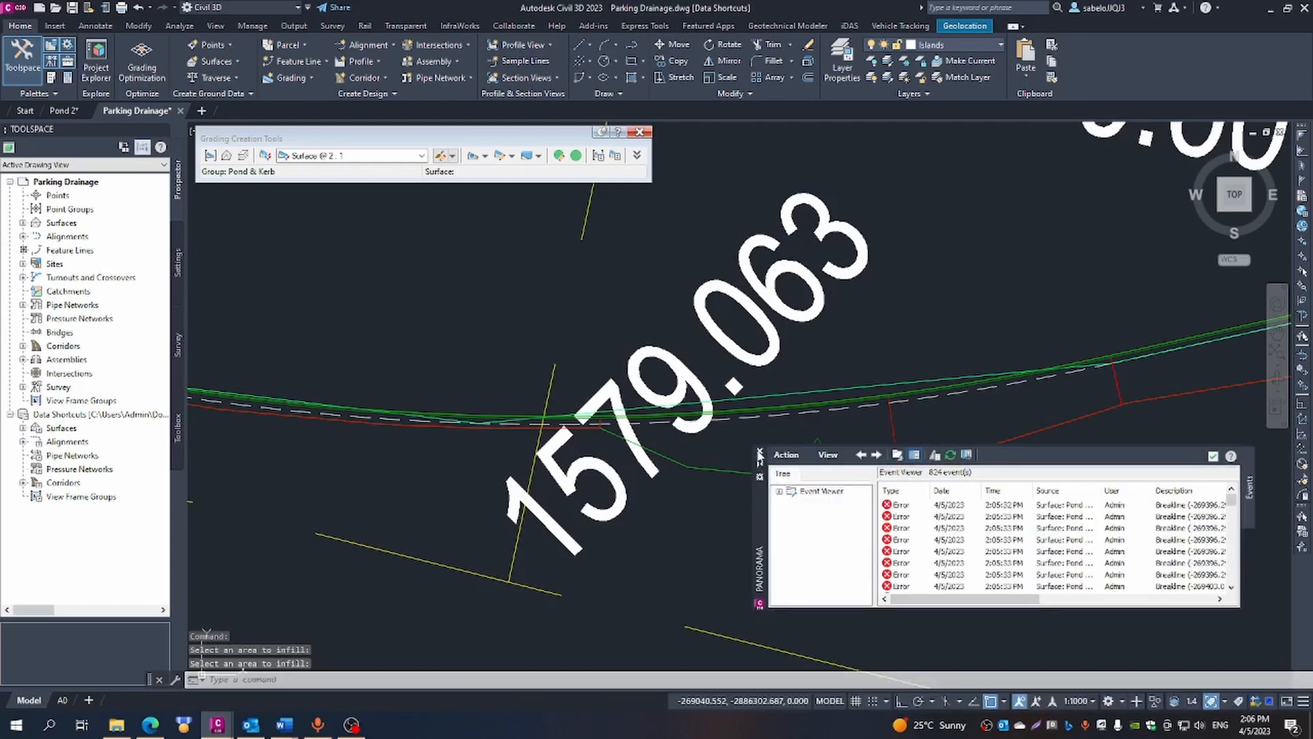
- Dismiss the event list and start a Surface @ 2:1 grading in the Pond & Kerb group, targeting the AIW_Existing_Ground surface
click(759, 454)
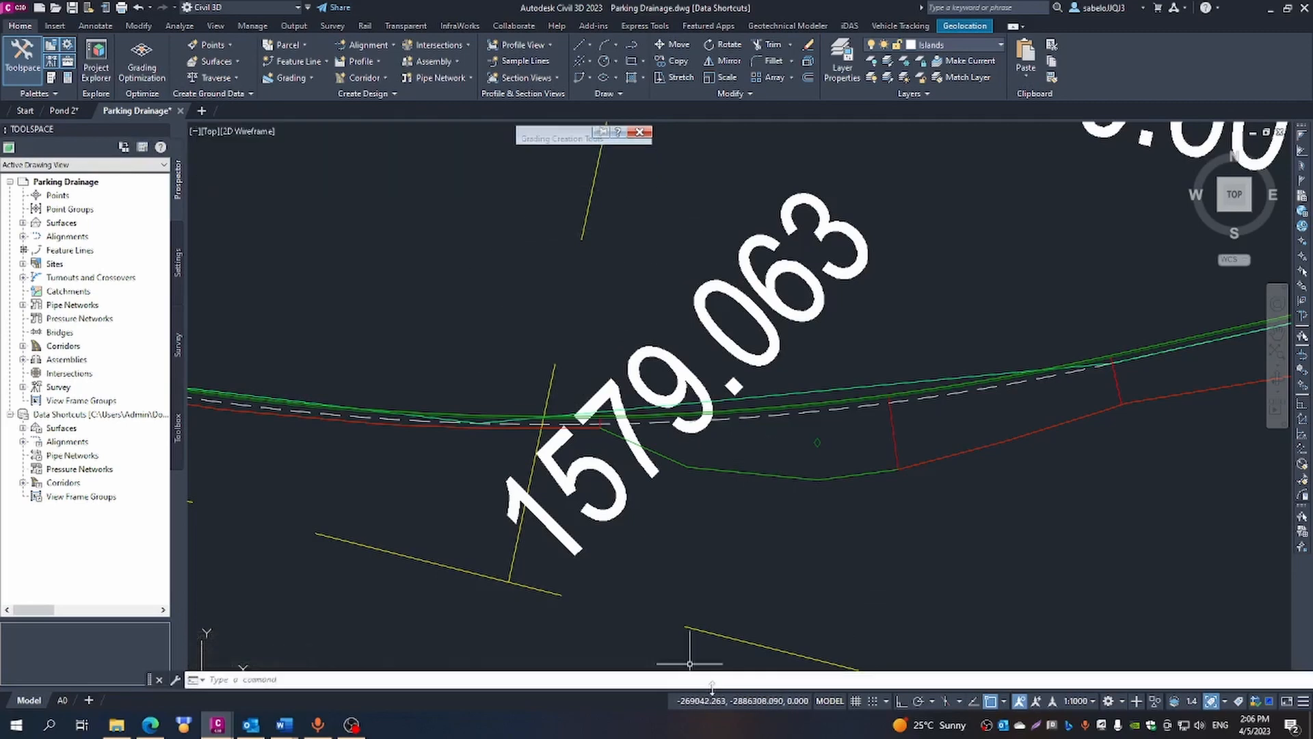
scroll(1057, 580, down, 5)
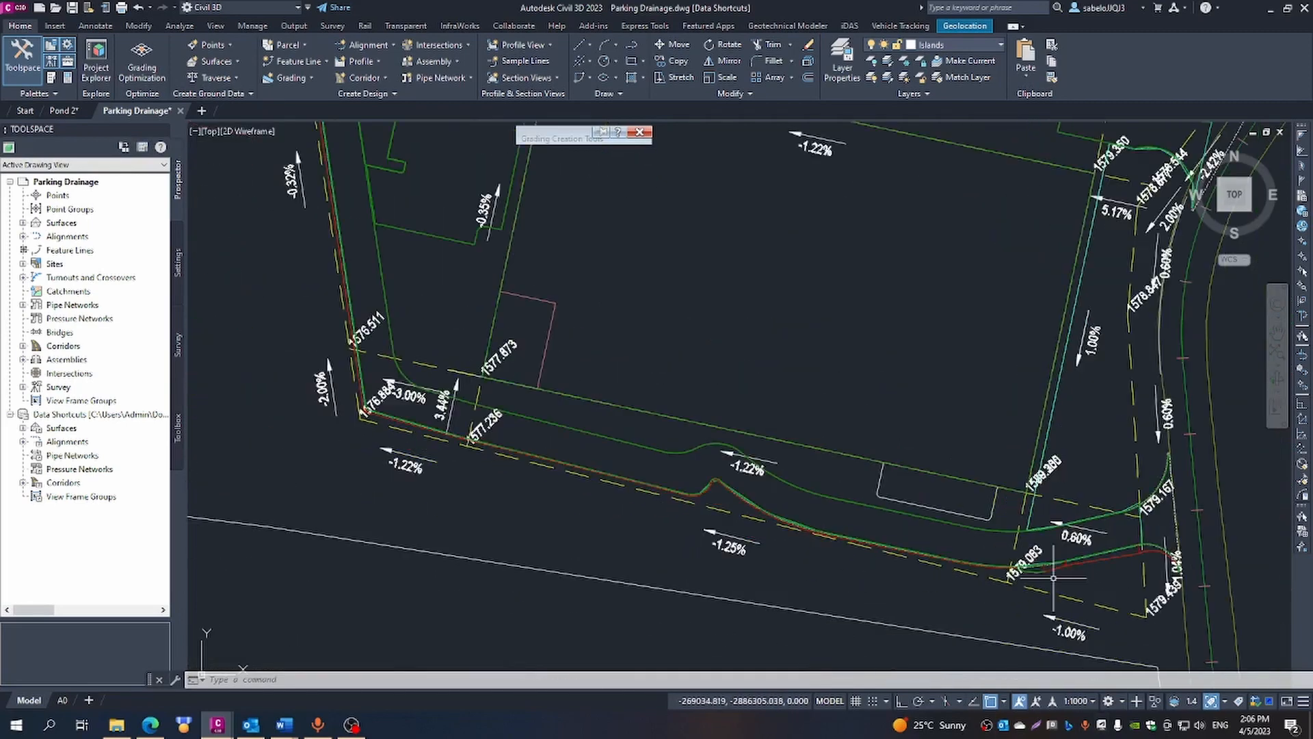
scroll(1057, 580, down, 4)
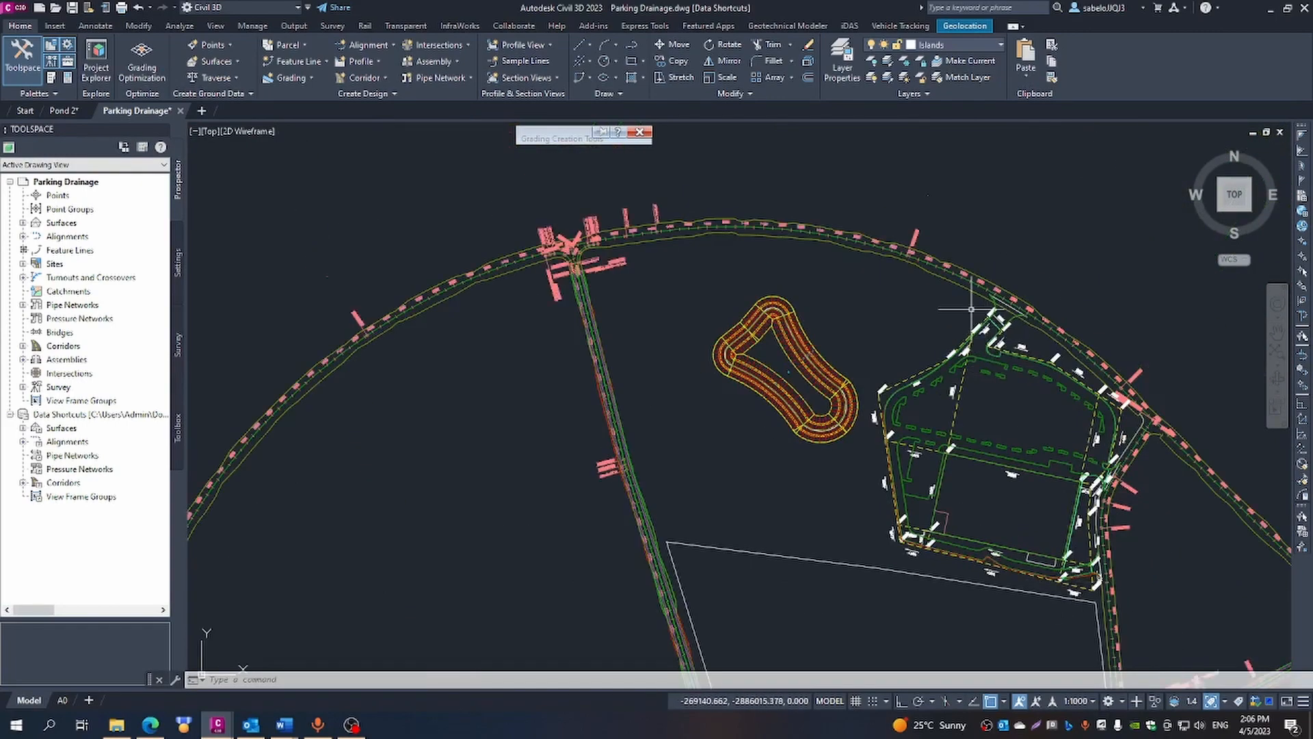
scroll(971, 308, up, 5)
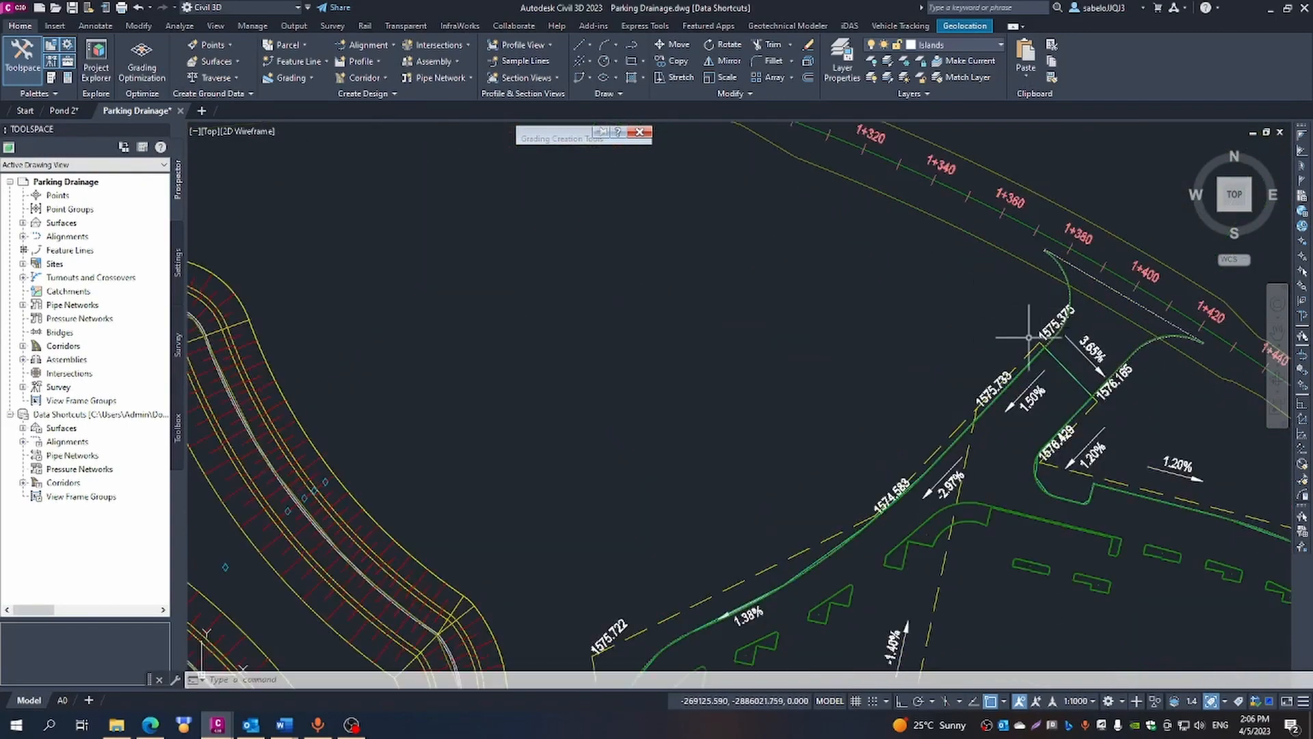
scroll(1029, 353, up, 6)
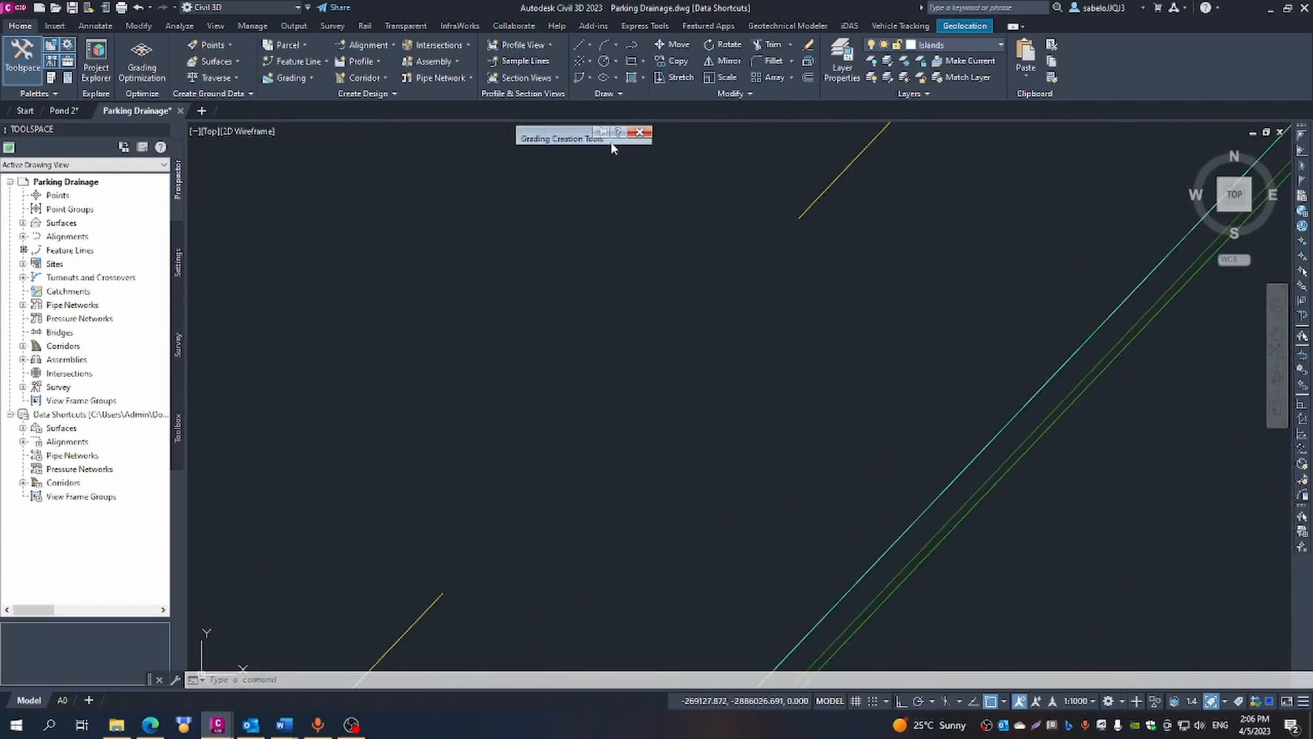
mouse_move(603, 133)
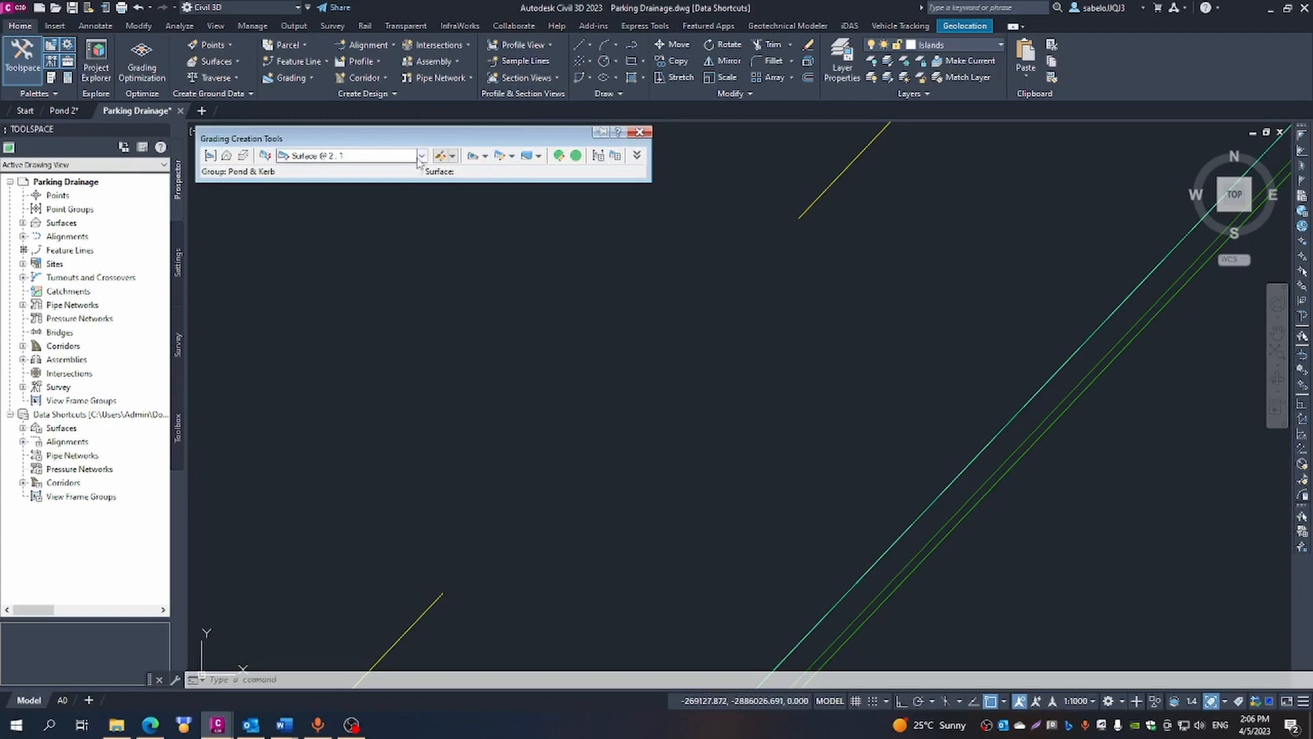
click(484, 157)
click(519, 172)
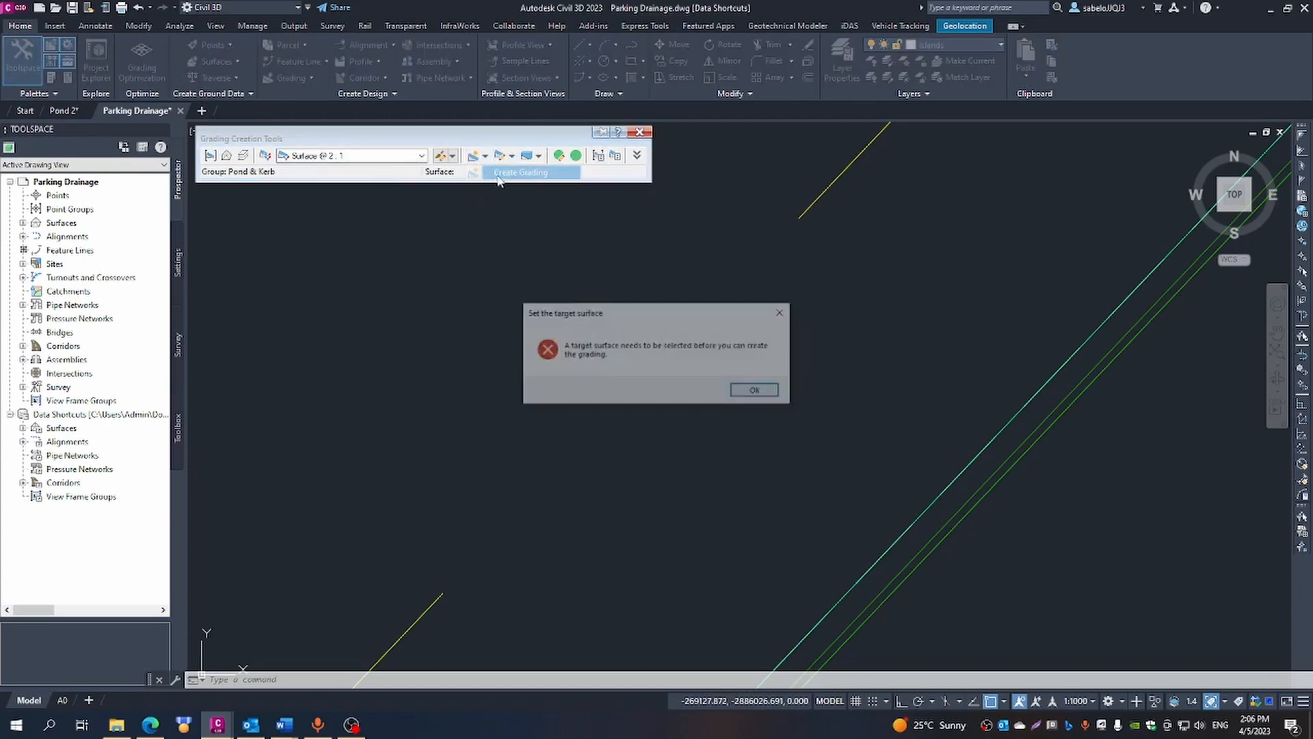
click(757, 392)
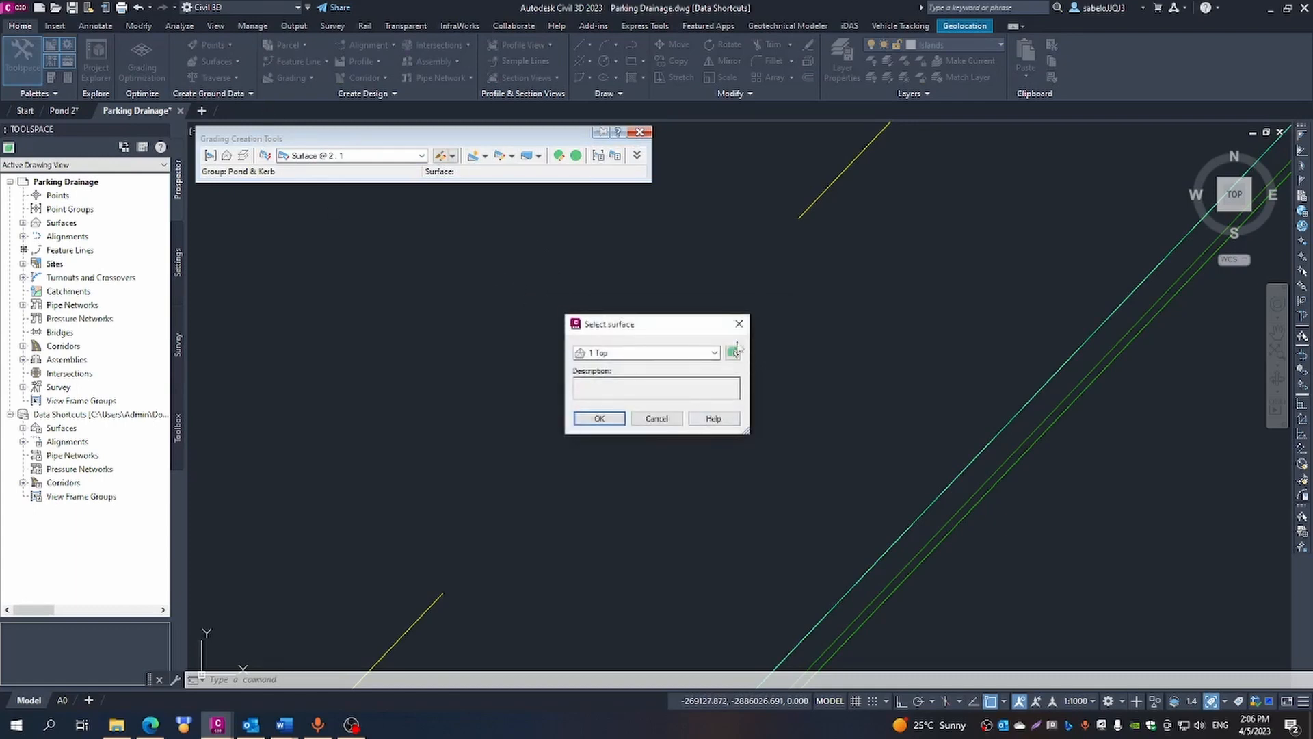
click(714, 353)
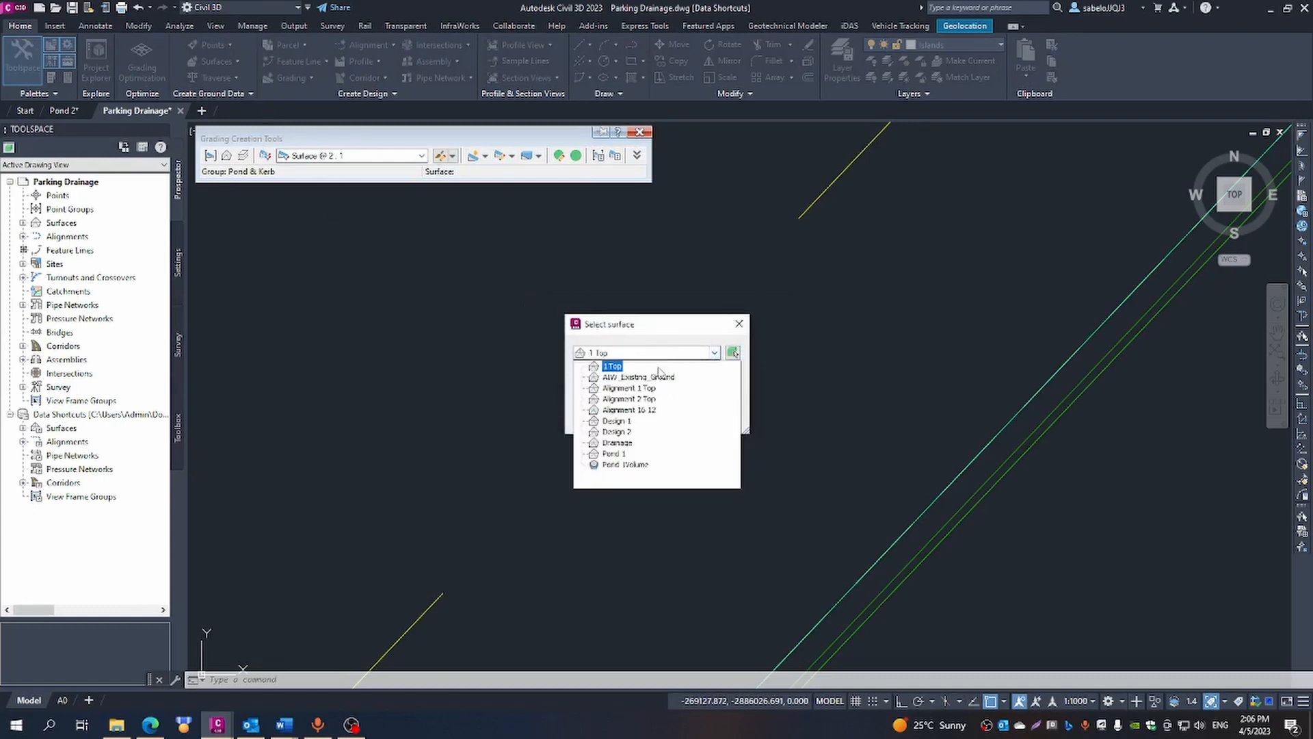
click(658, 377)
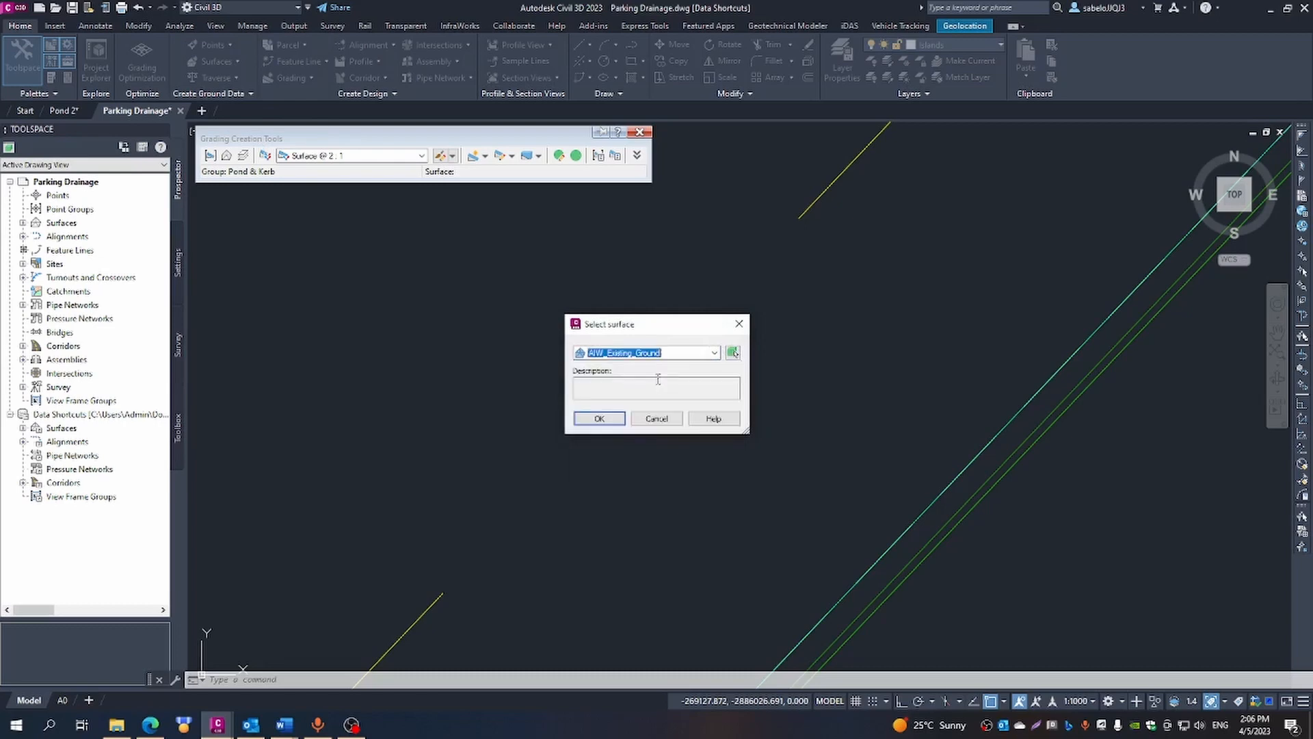
click(589, 419)
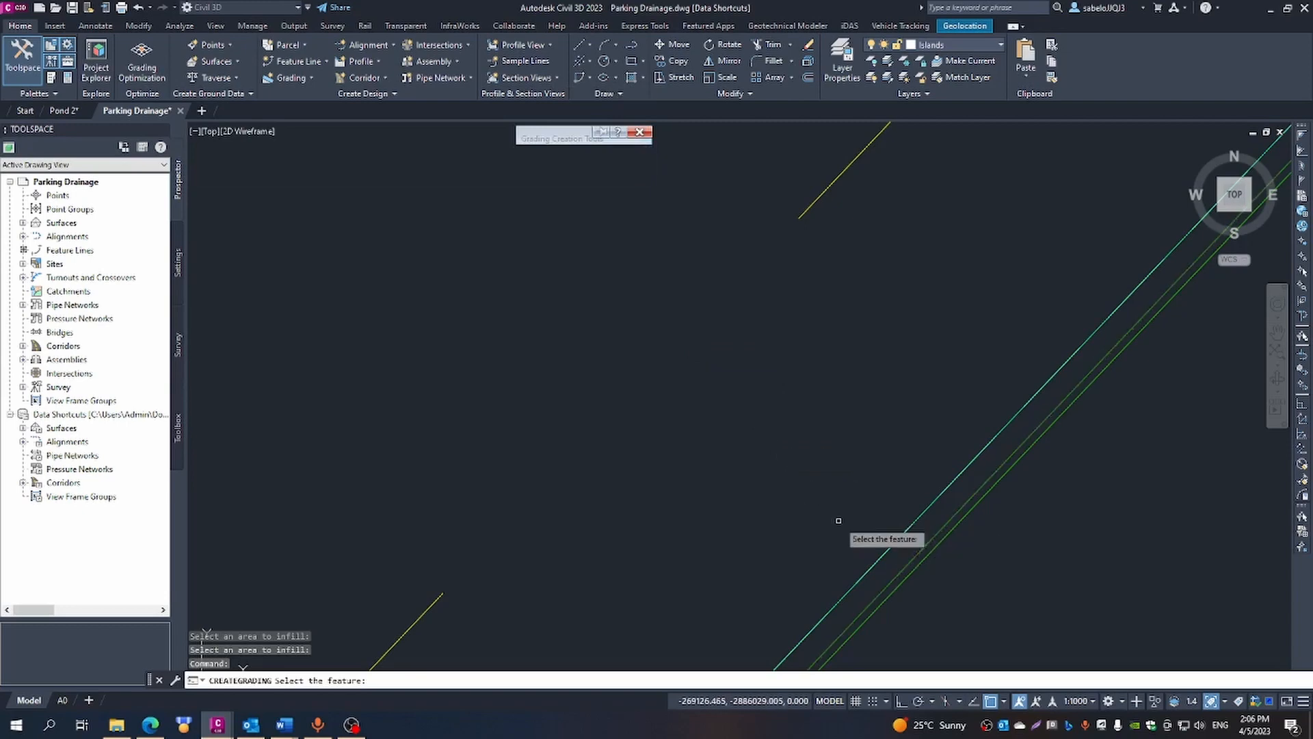
- Select the parking's outer kerb feature line and start the grading at station 0+385.18 near the 1575.722 label
click(914, 553)
scroll(877, 542, down, 1)
scroll(878, 542, down, 2)
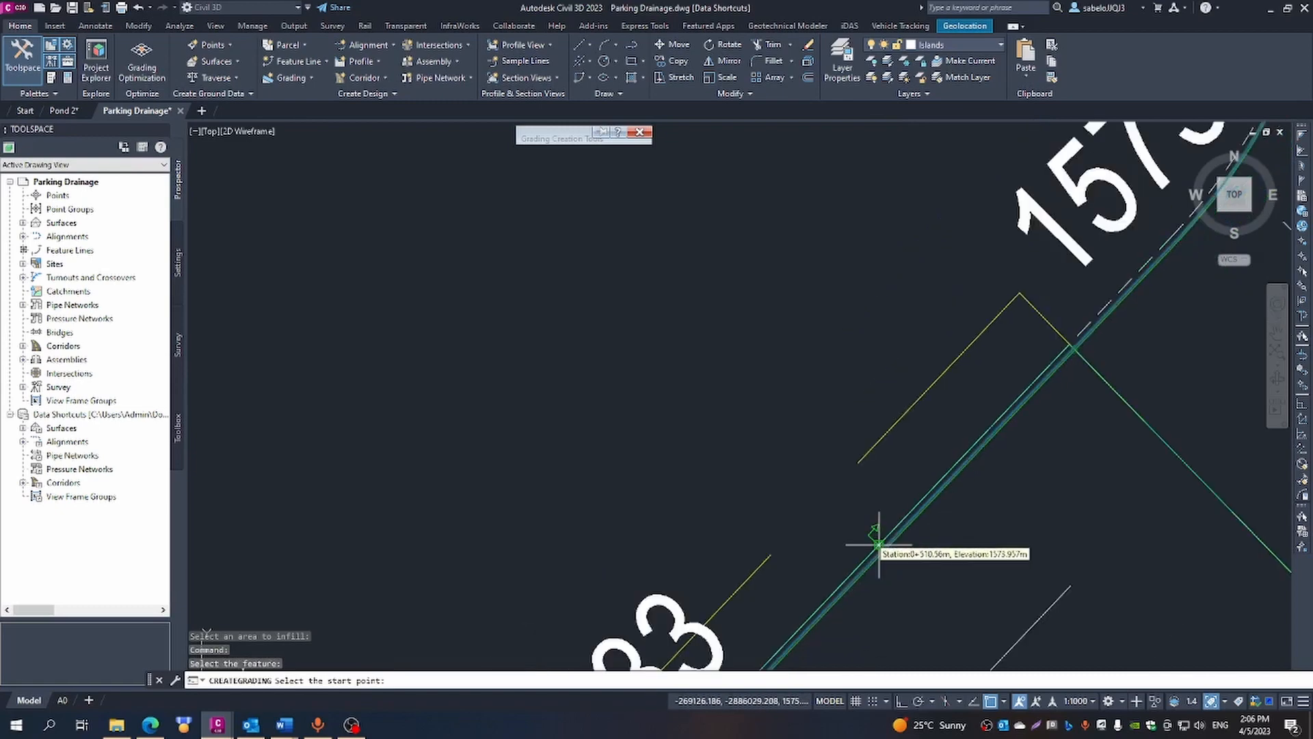
scroll(796, 493, down, 3)
scroll(795, 494, down, 4)
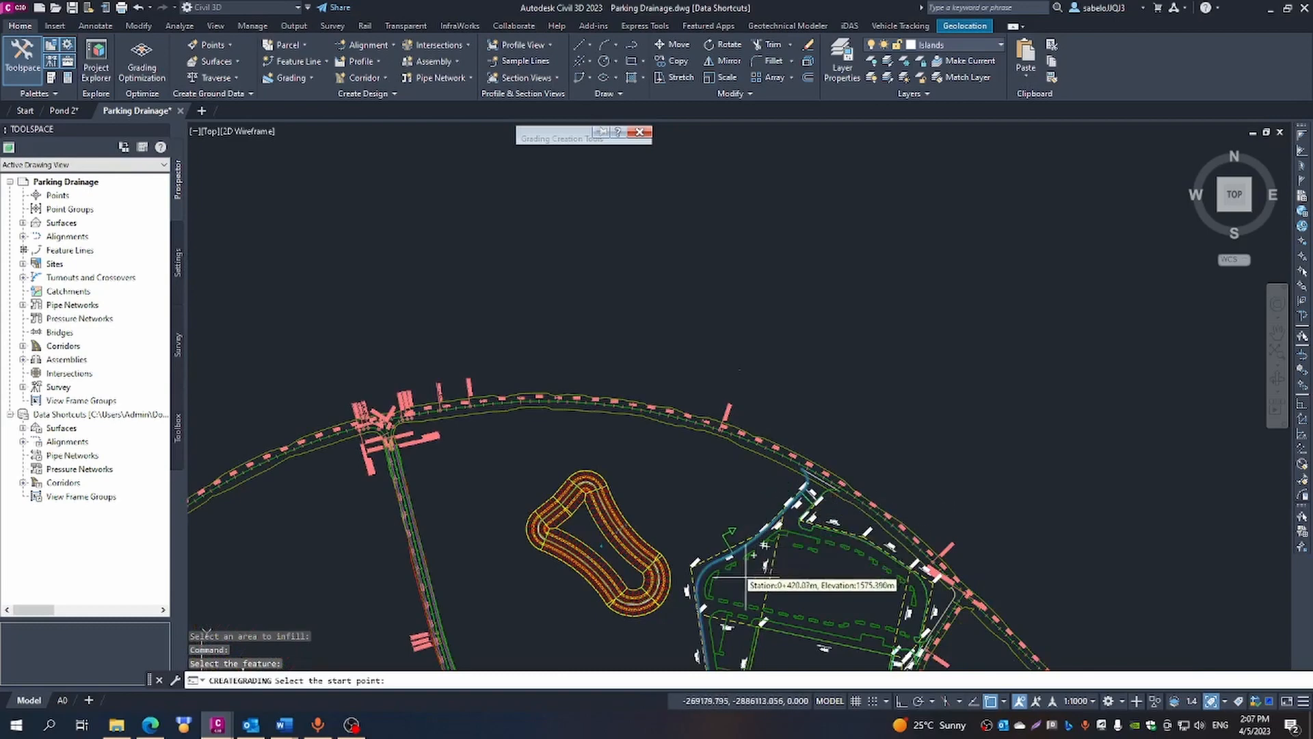
scroll(772, 554, up, 5)
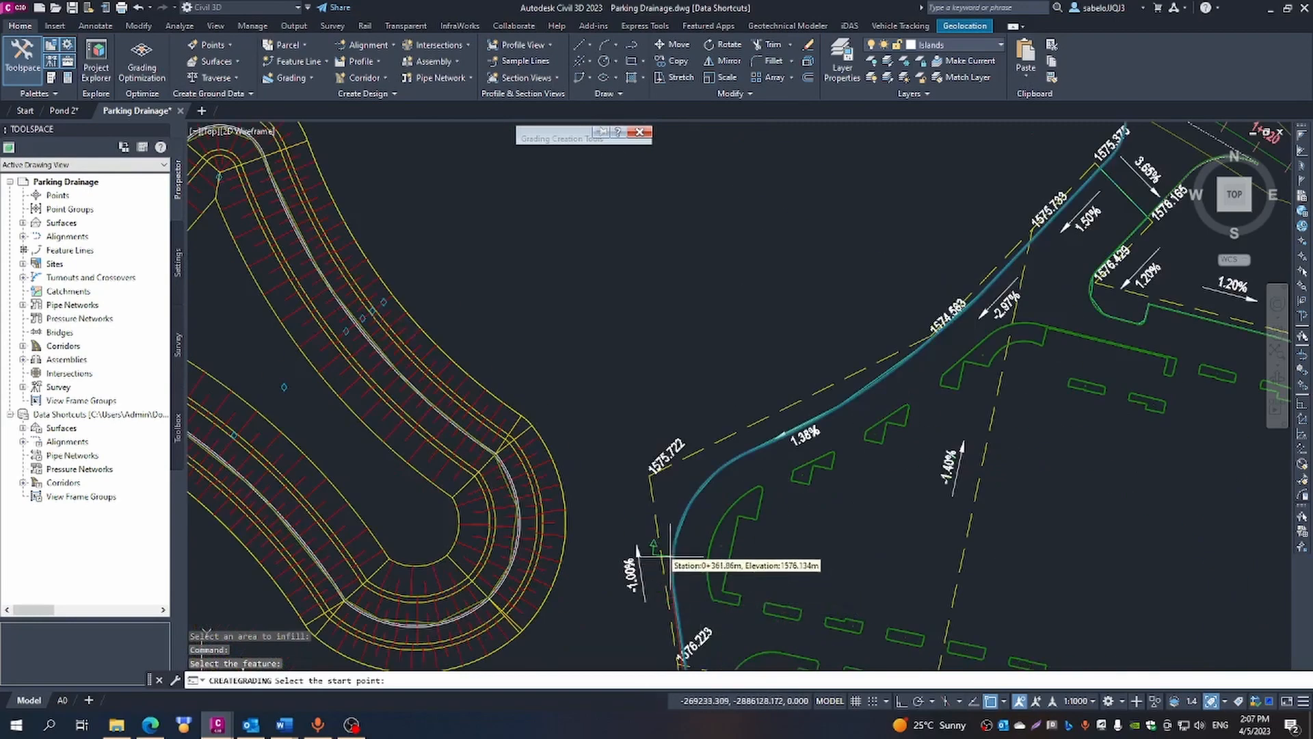
scroll(683, 500, up, 4)
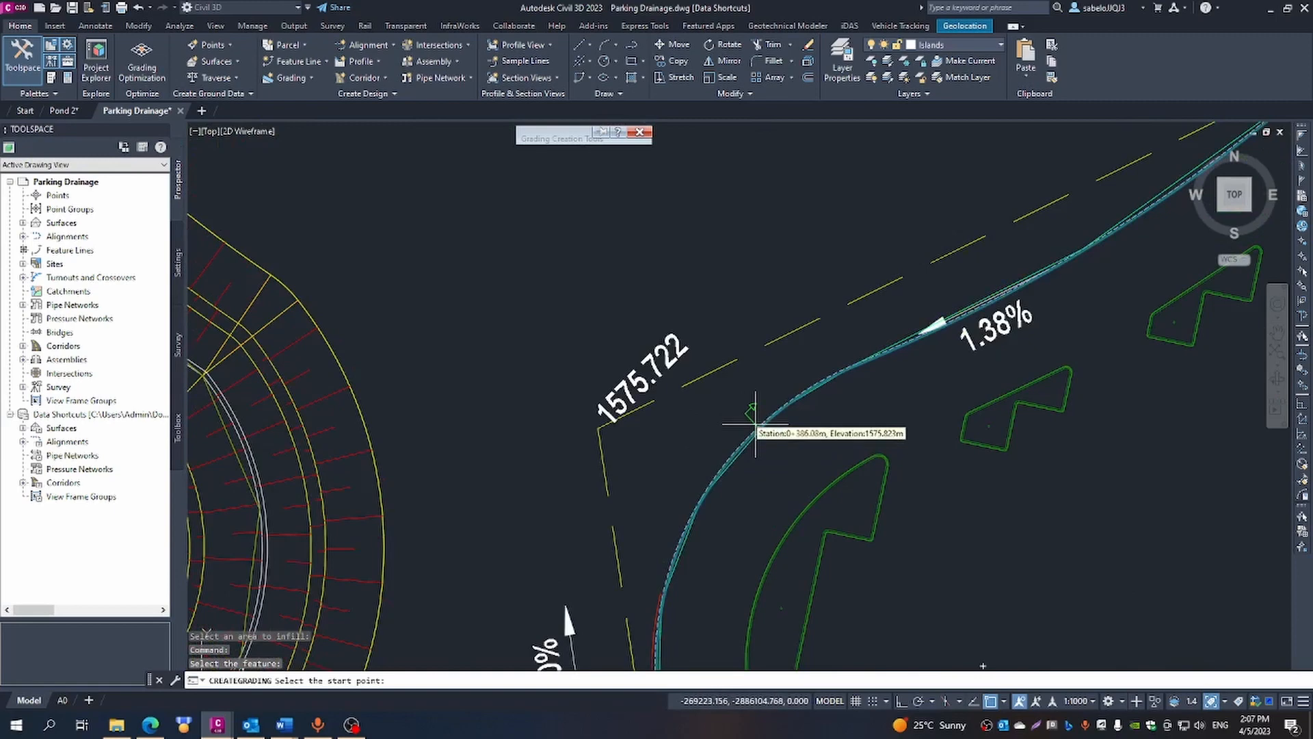
scroll(761, 448, up, 10)
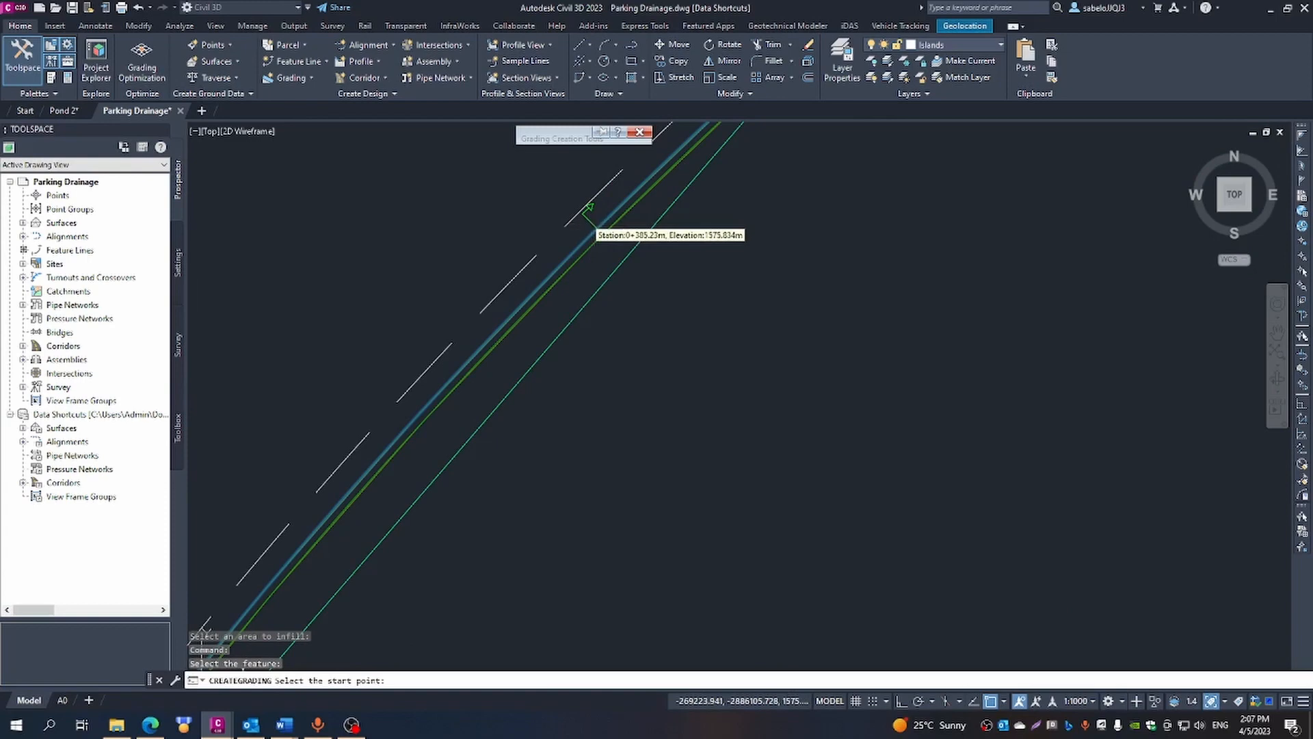
scroll(592, 231, up, 3)
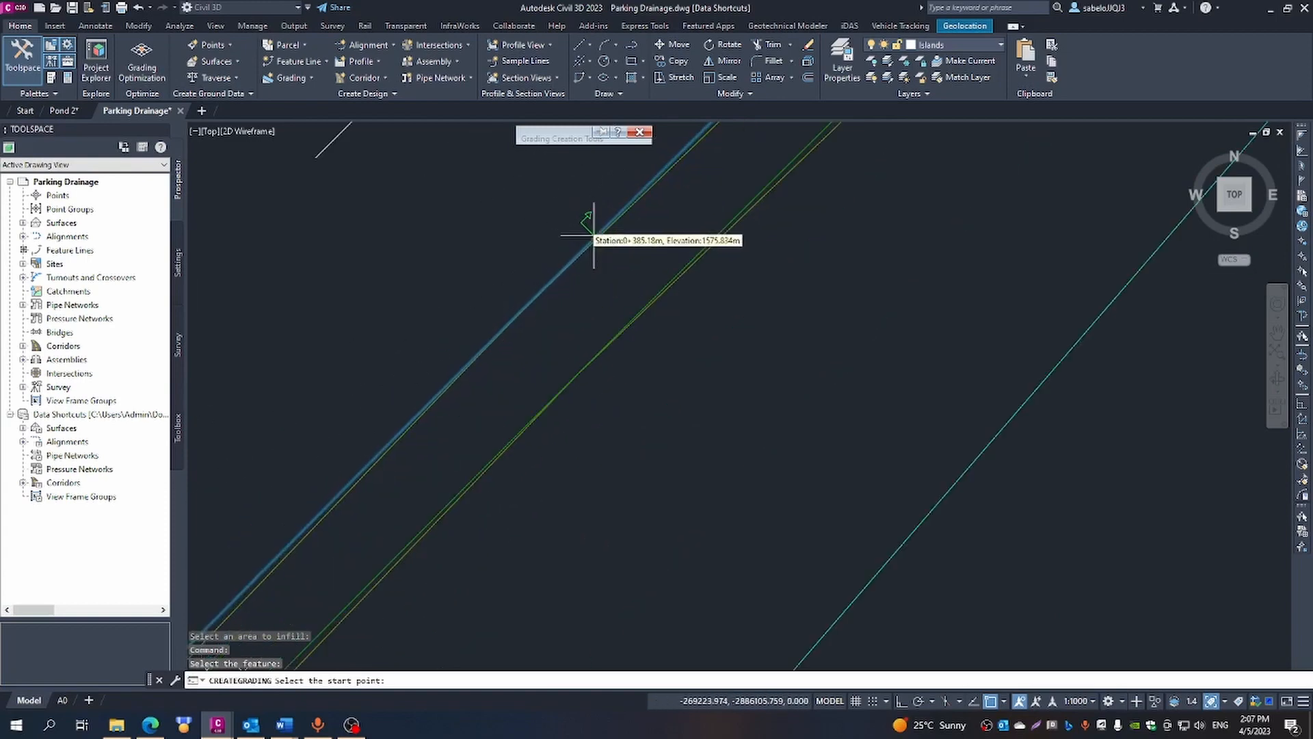
scroll(589, 239, down, 2)
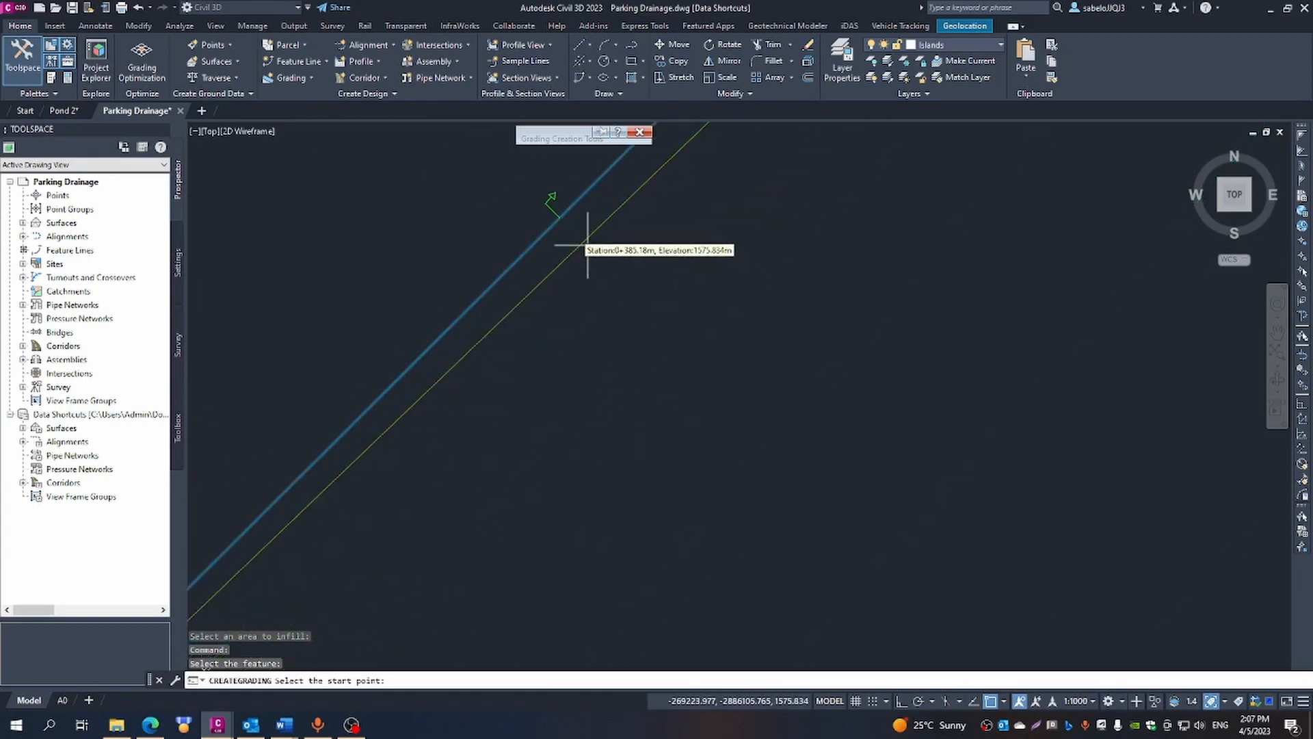
click(557, 220)
key(Return)
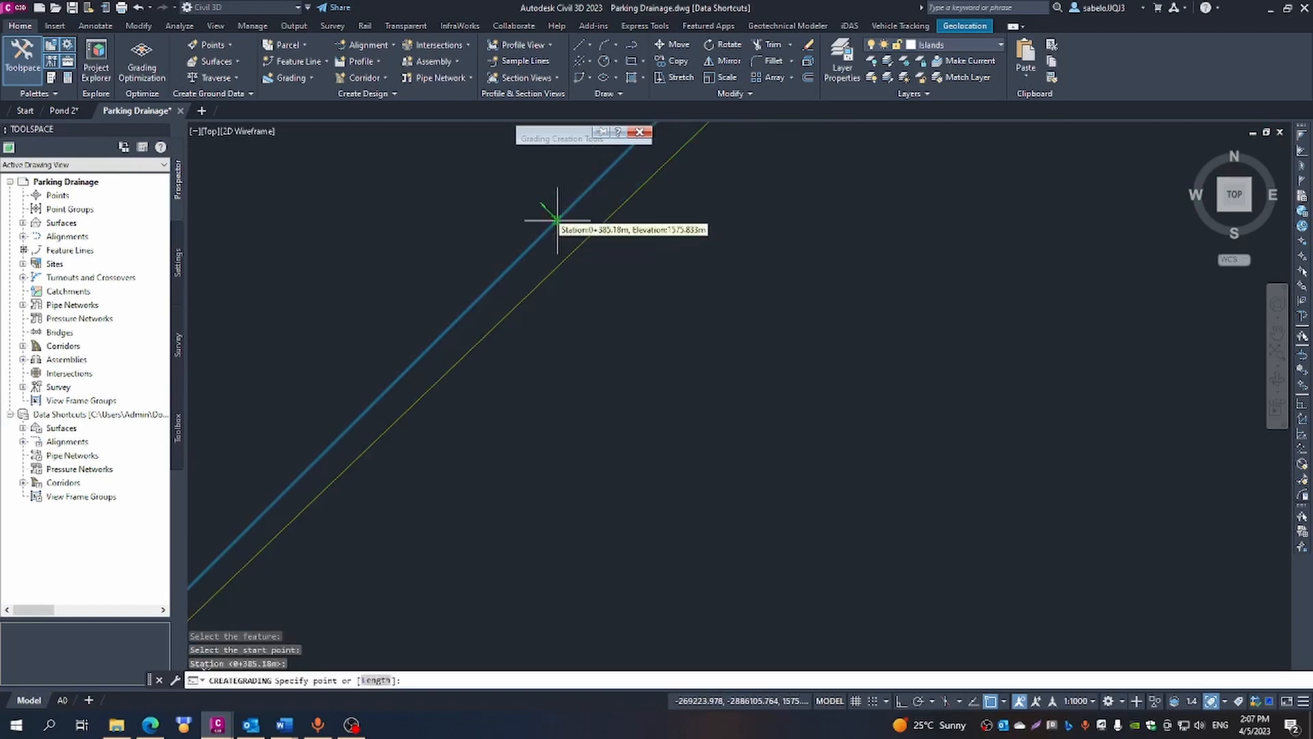
- End the grading at station 0+547.17, where the kerb meets the road beyond the 1575.375 label
scroll(617, 294, up, 2)
scroll(615, 296, down, 3)
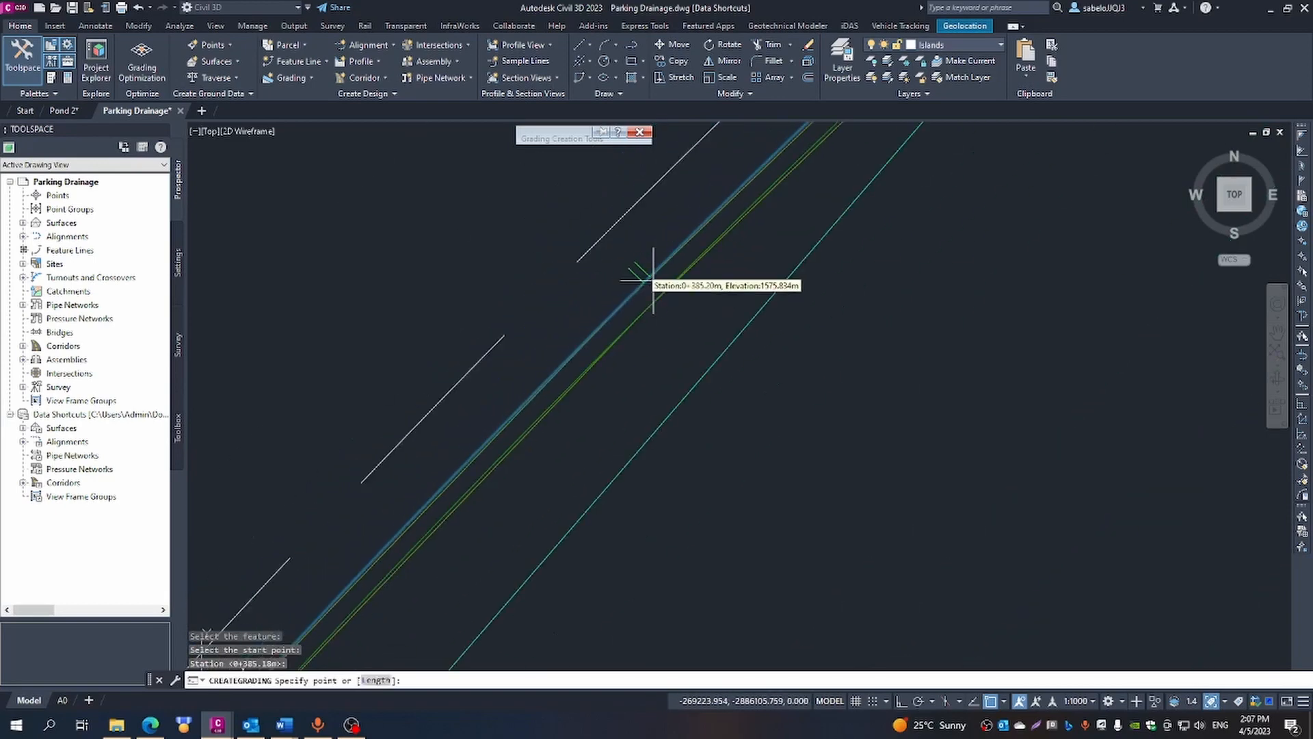
scroll(747, 238, up, 2)
scroll(747, 238, down, 2)
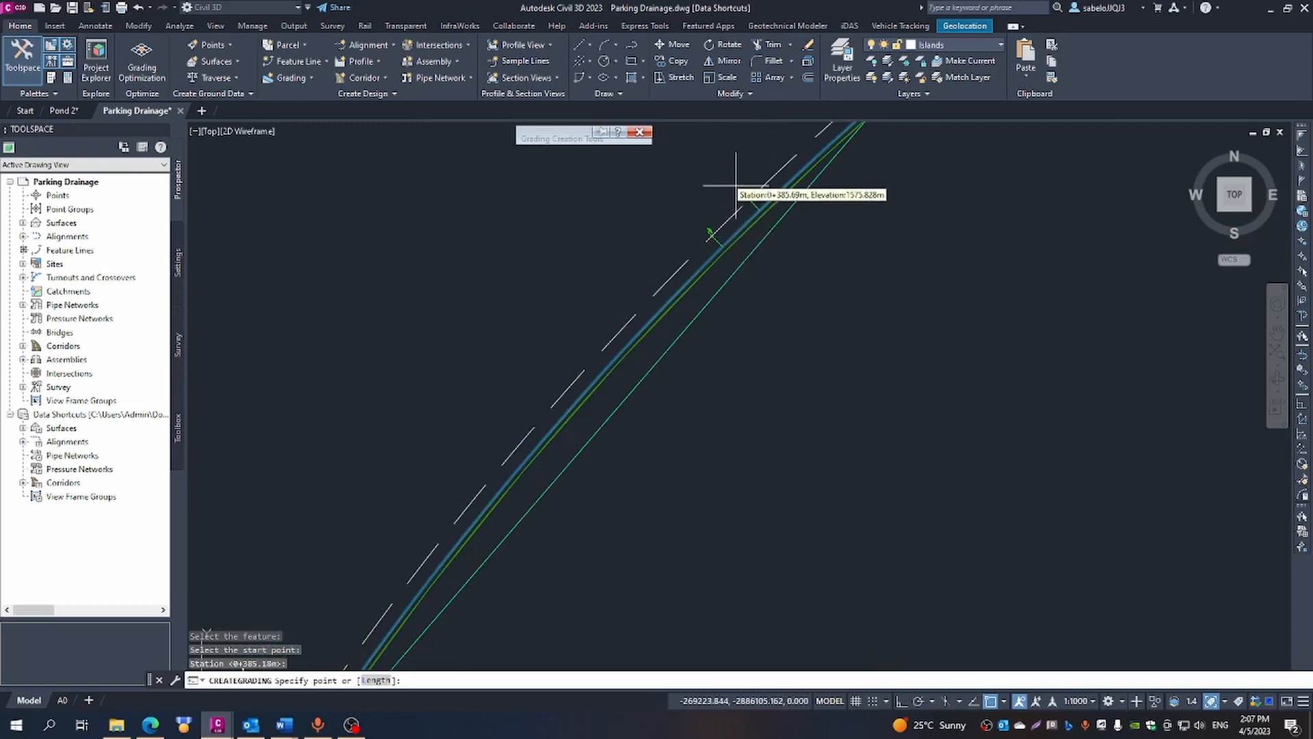
scroll(790, 153, down, 3)
scroll(790, 158, down, 5)
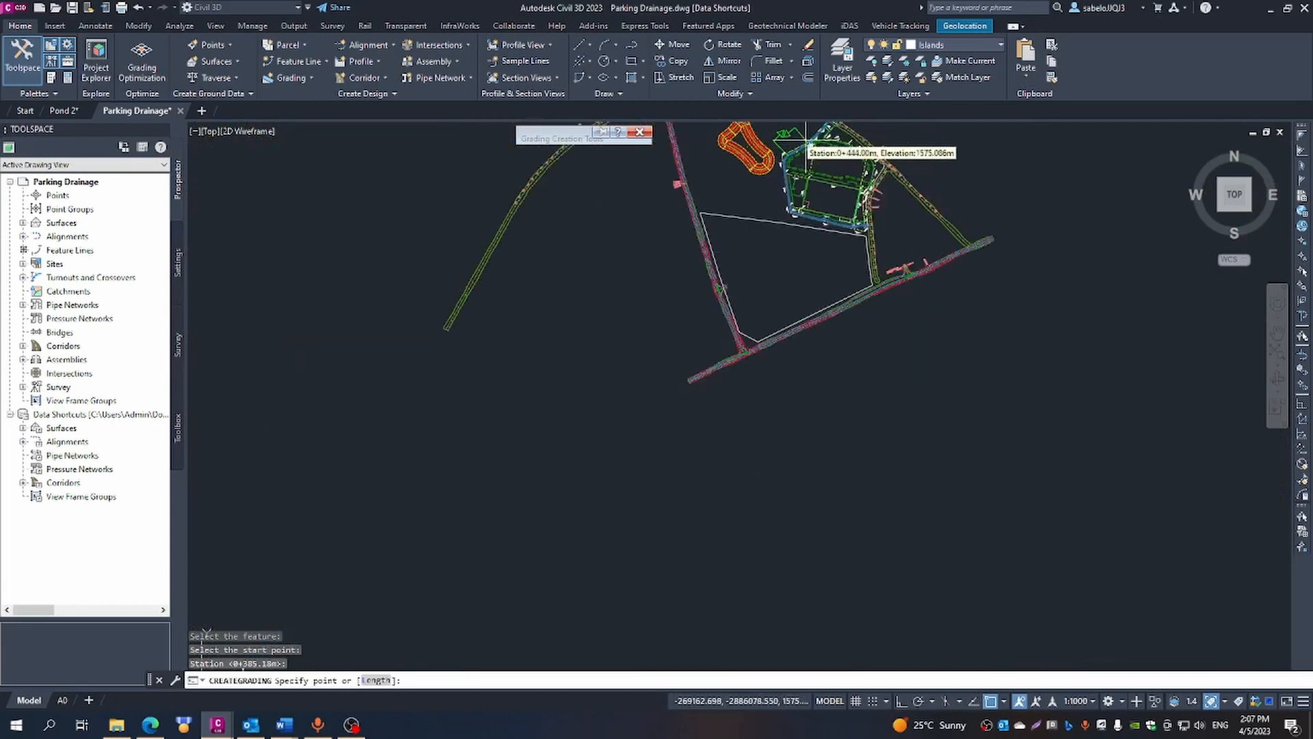
scroll(820, 137, down, 2)
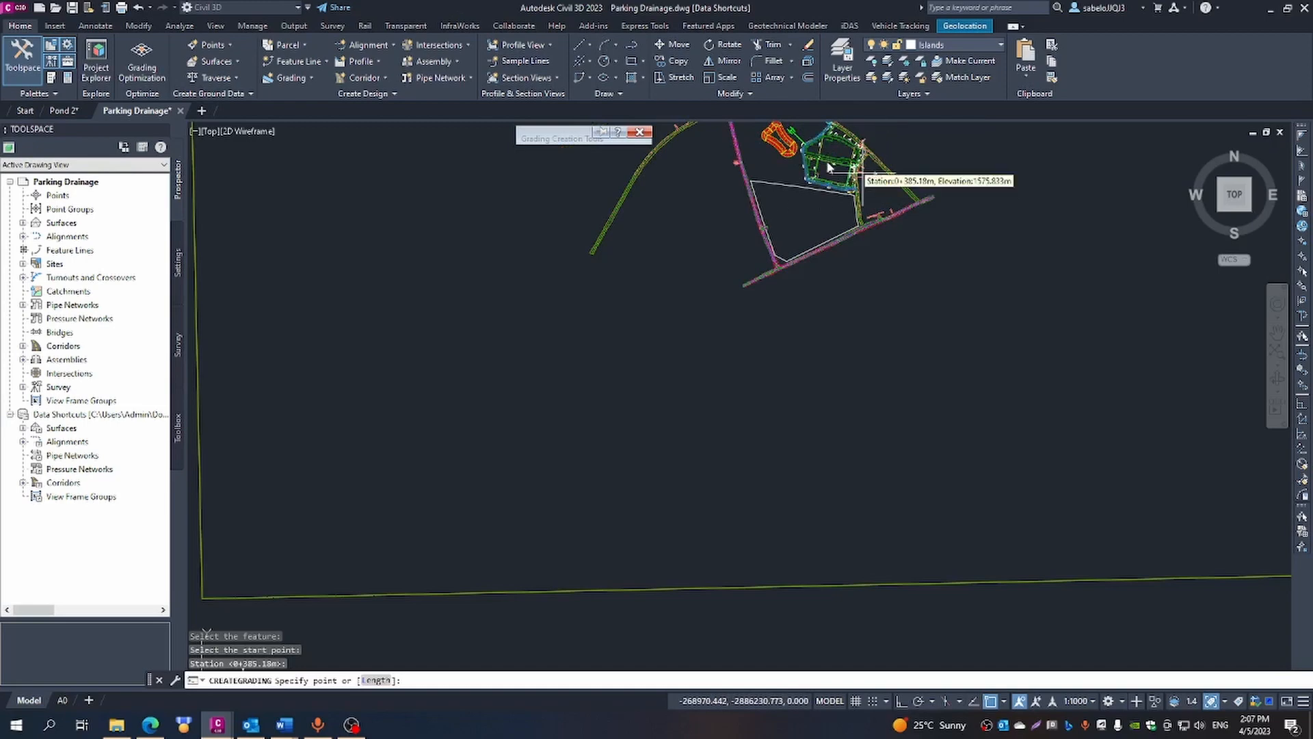
scroll(830, 154, down, 4)
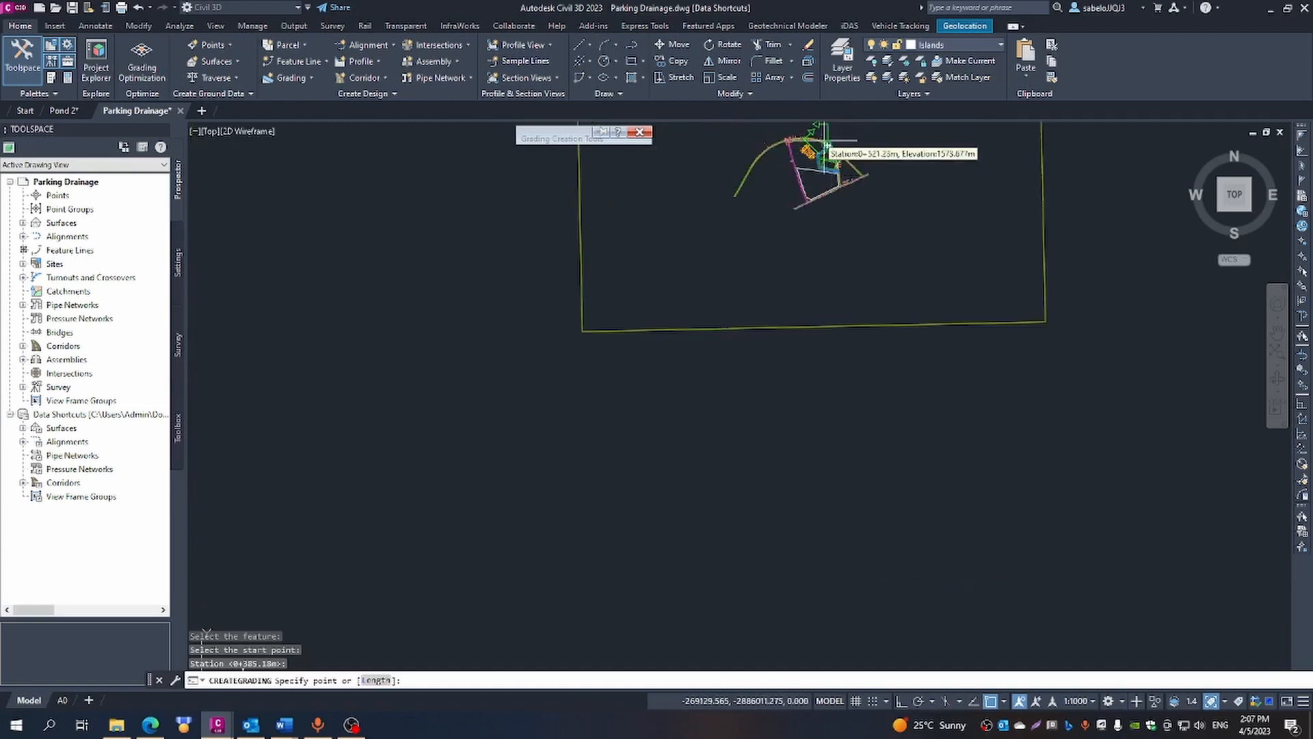
scroll(872, 131, up, 5)
click(872, 136)
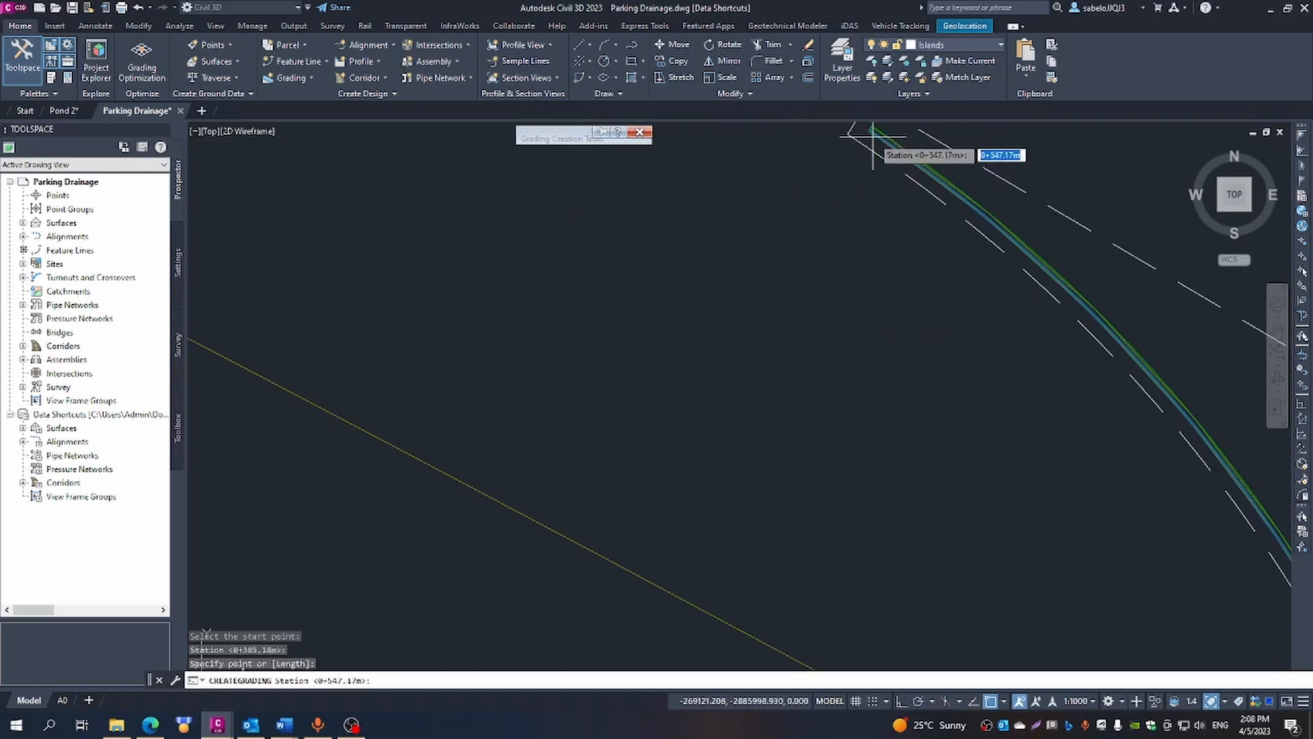
key(Return)
- Apply 2.00:1 cut and fill slopes to the grading, finish the command and dismiss the event list
key(Return)
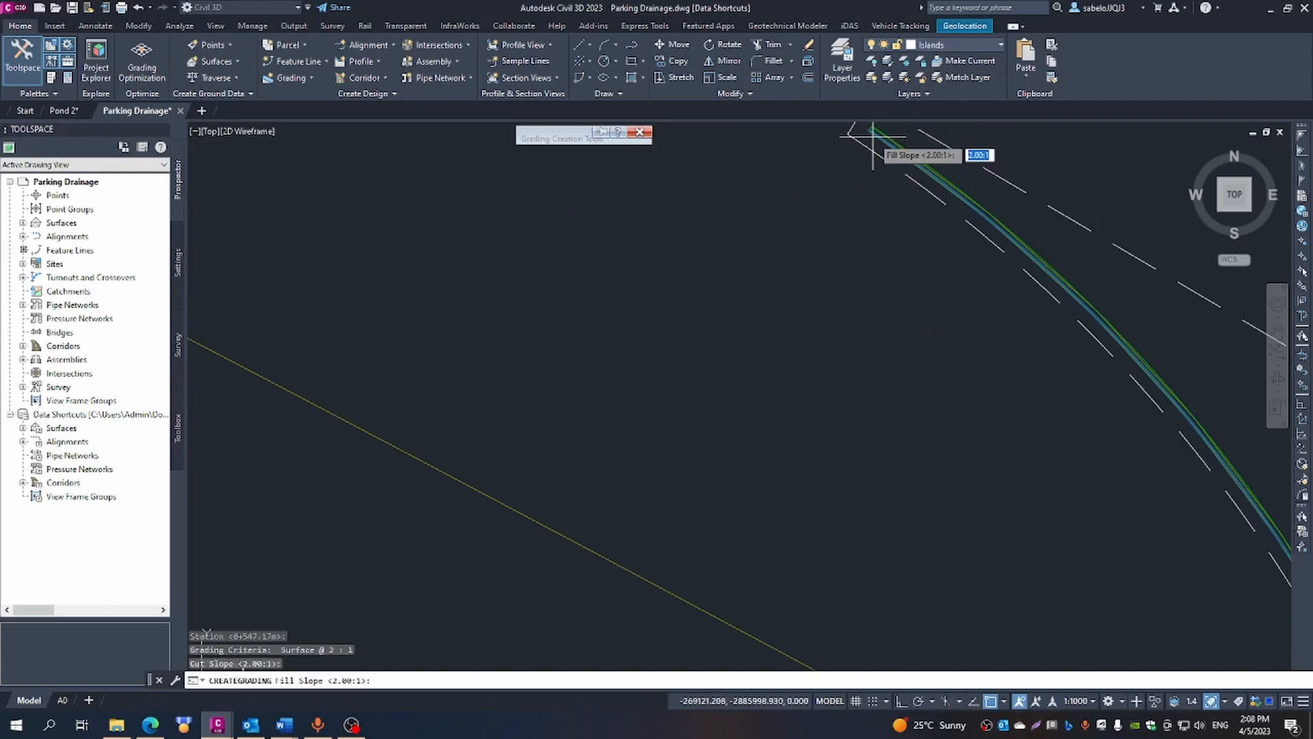
key(Return)
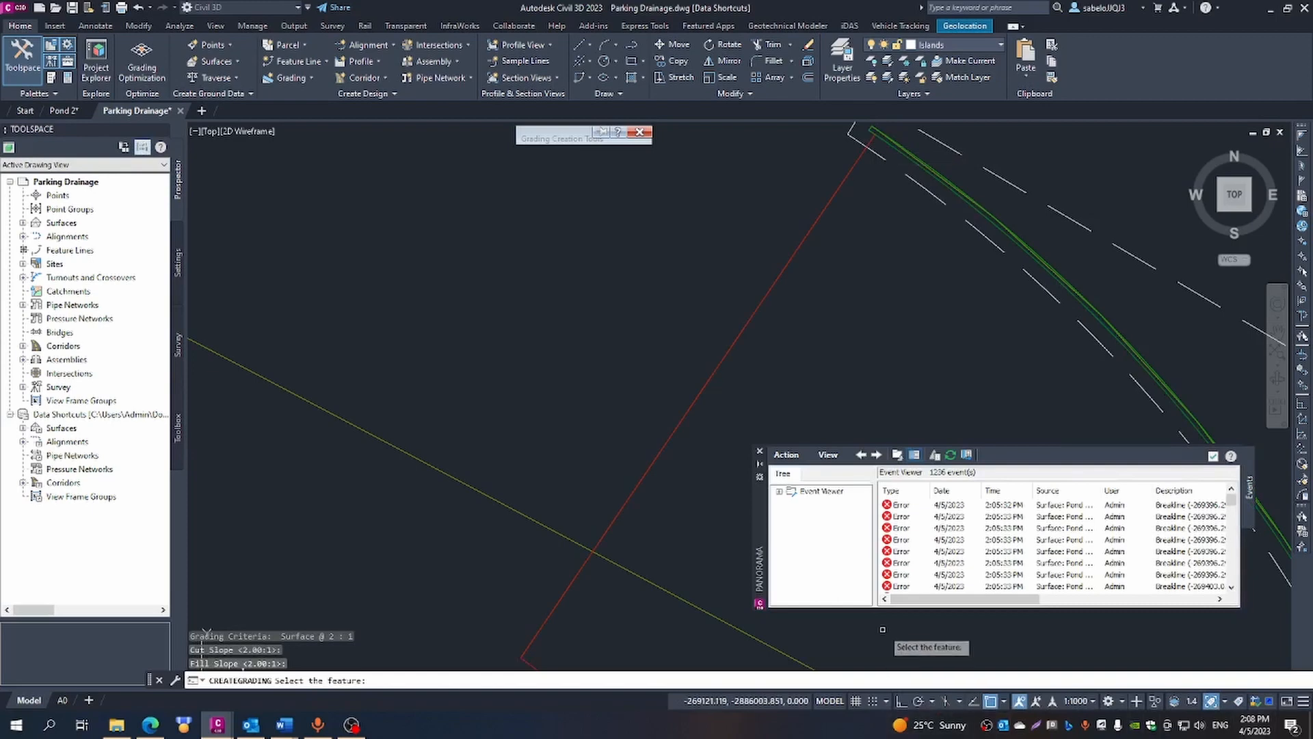
key(Escape)
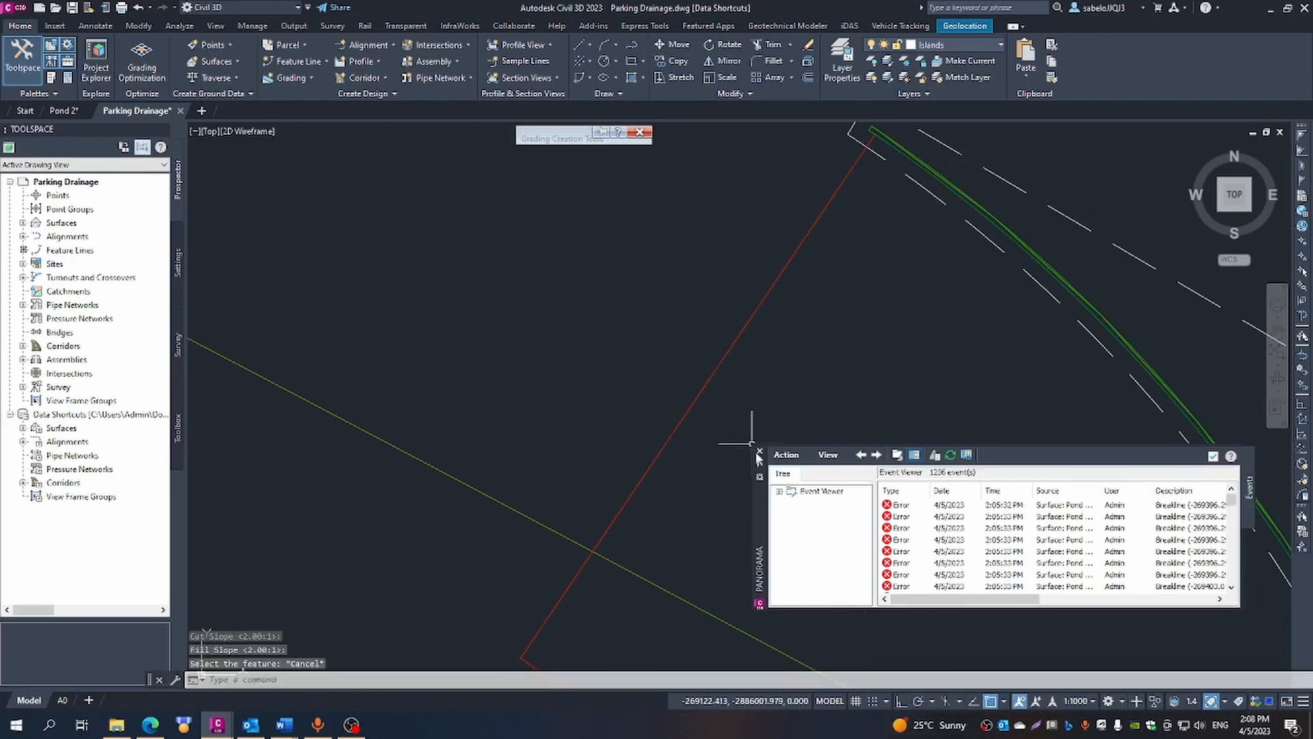
click(759, 452)
- Draw a polyline outside the kerb near the 1575.722 label, joining the open ends of the two neighbouring gradings
scroll(889, 376, down, 5)
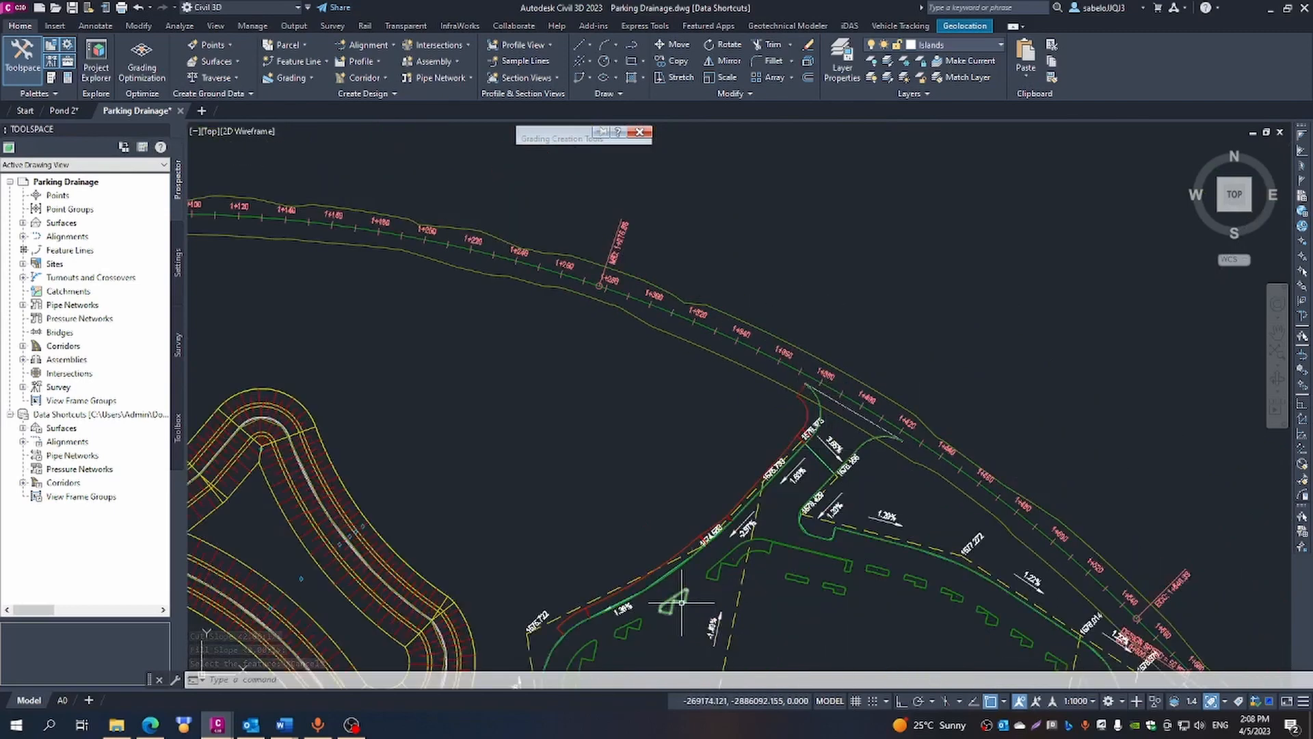
scroll(684, 605, down, 3)
scroll(682, 602, down, 3)
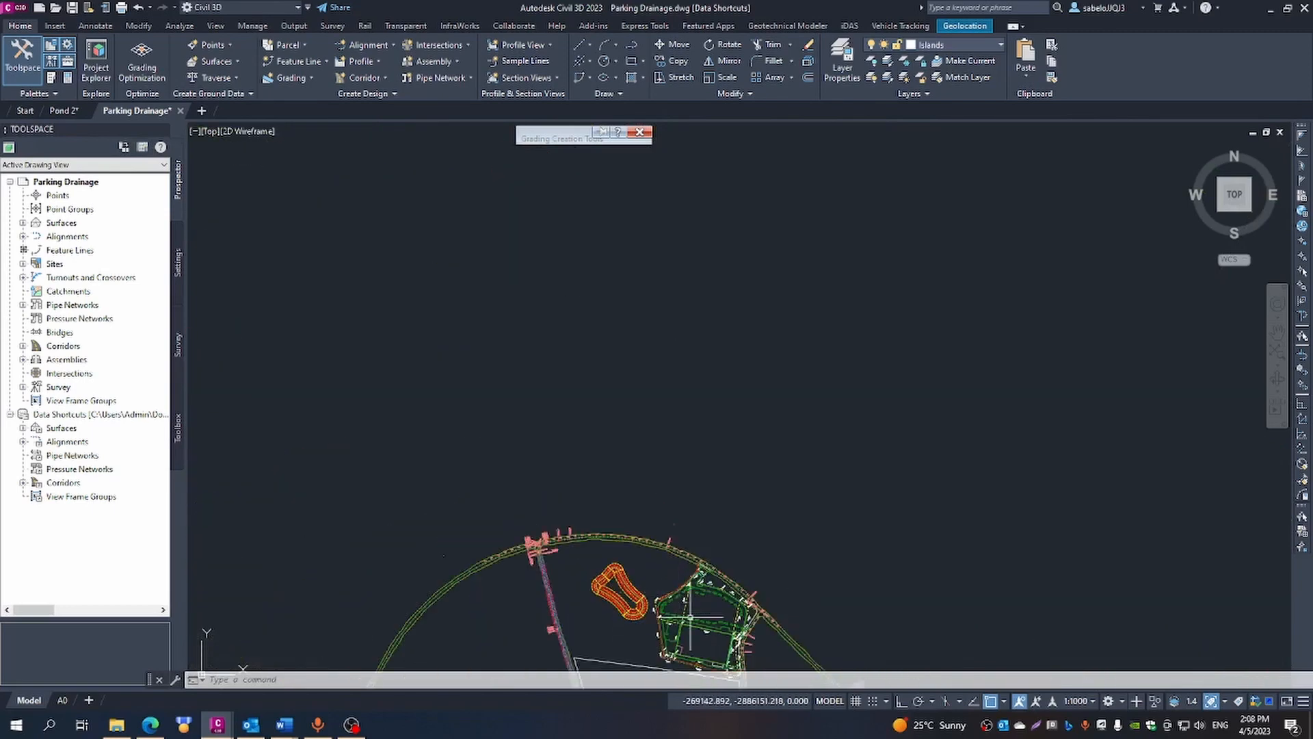
scroll(656, 608, up, 5)
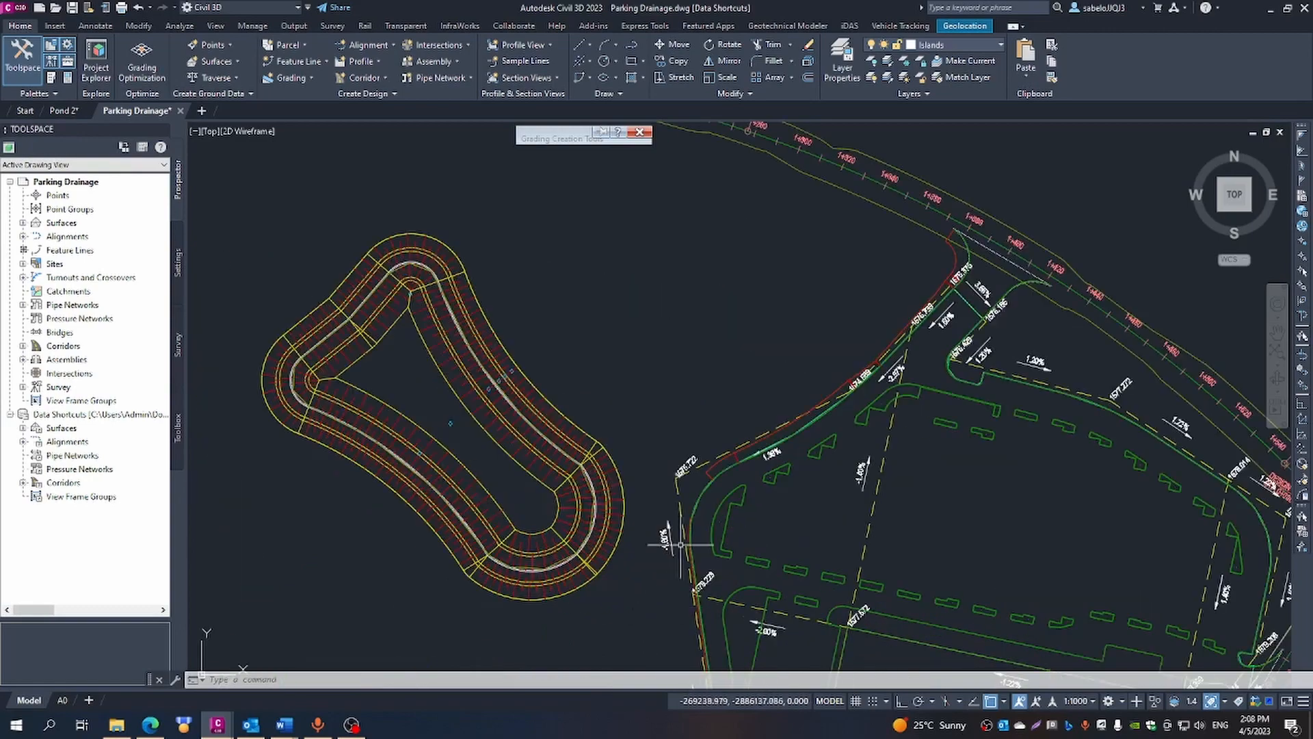
scroll(694, 525, up, 4)
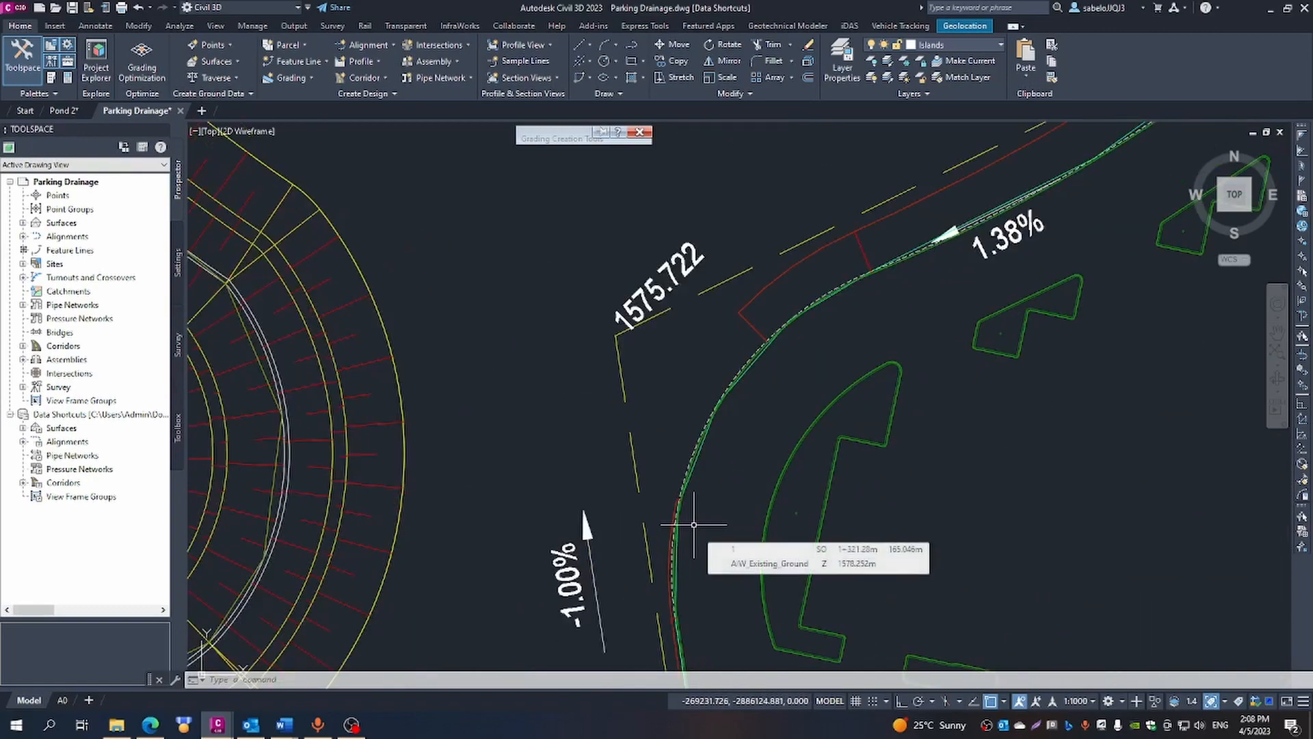
scroll(681, 445, up, 3)
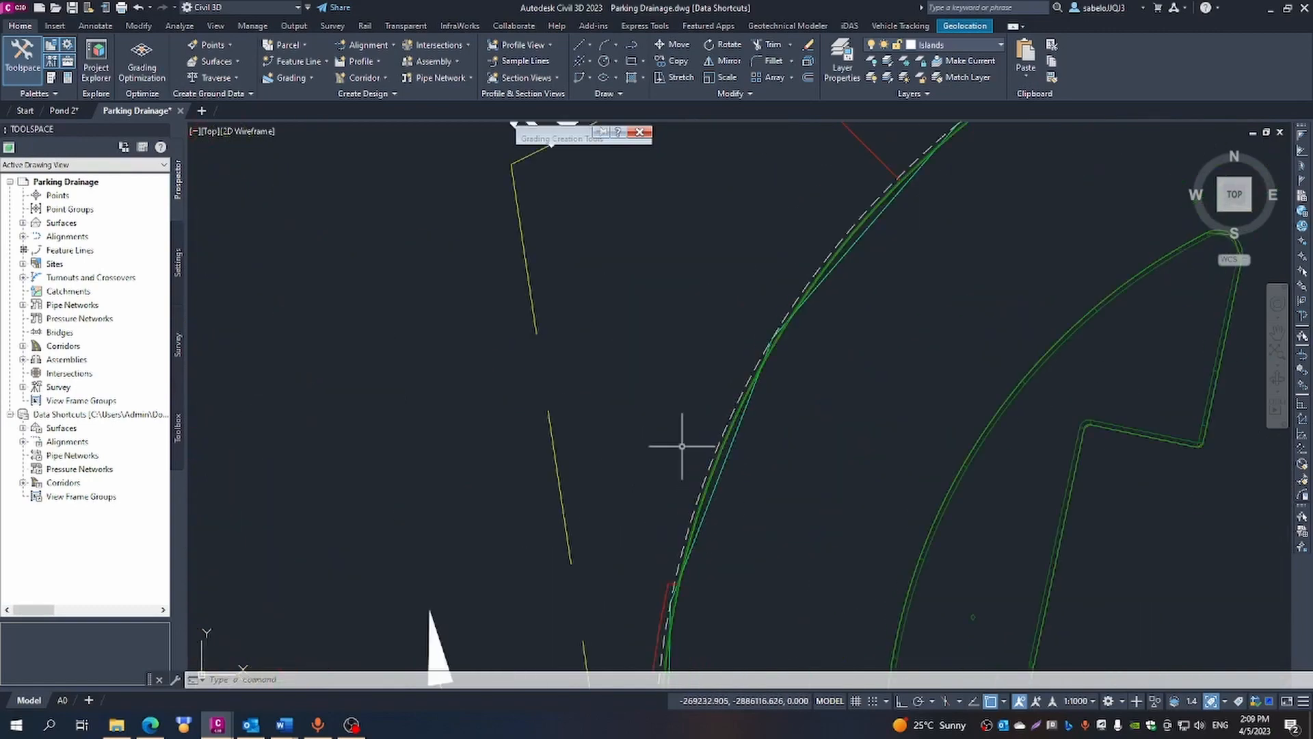
click(629, 48)
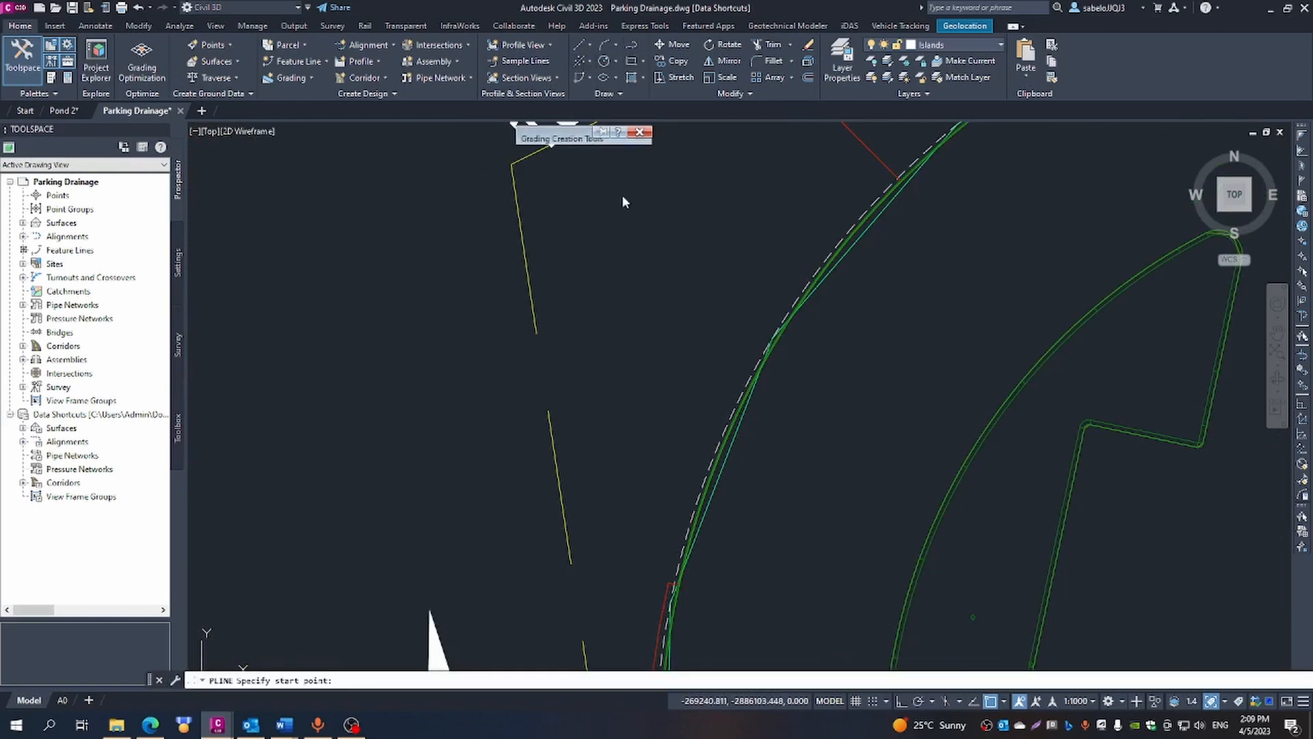
click(669, 582)
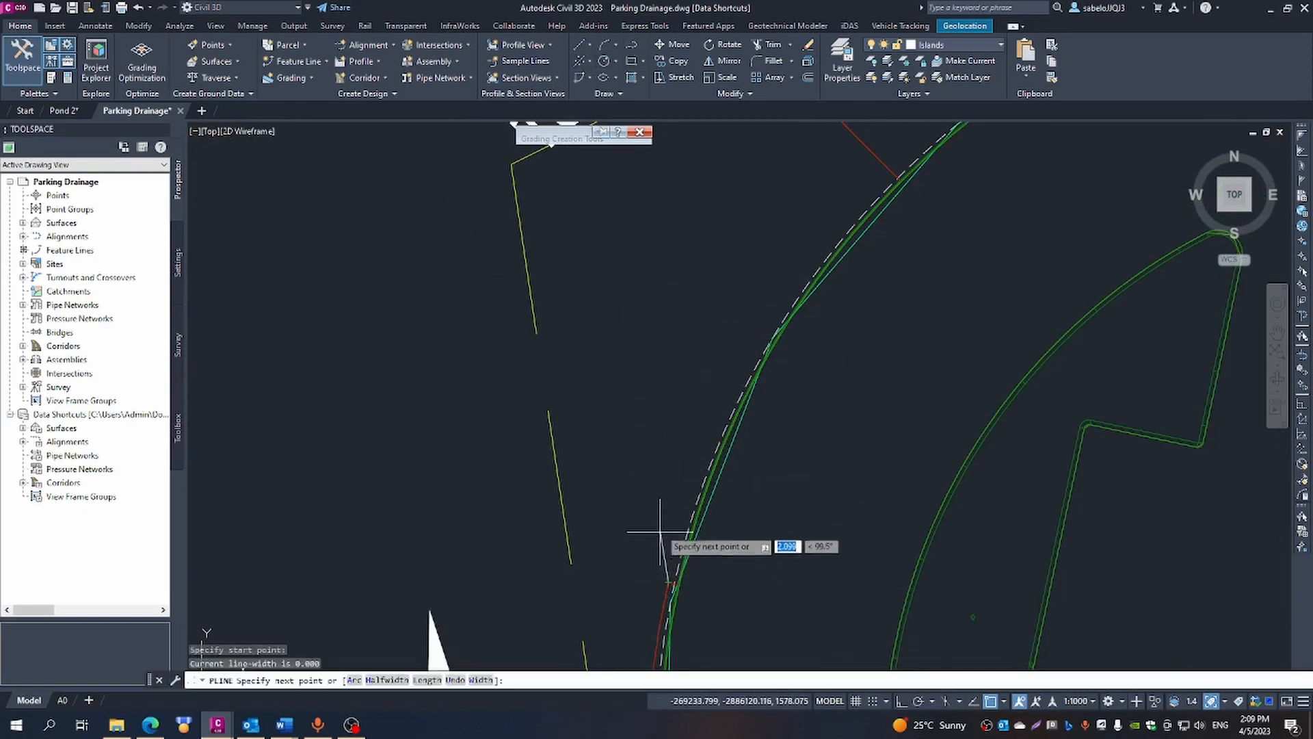
click(655, 502)
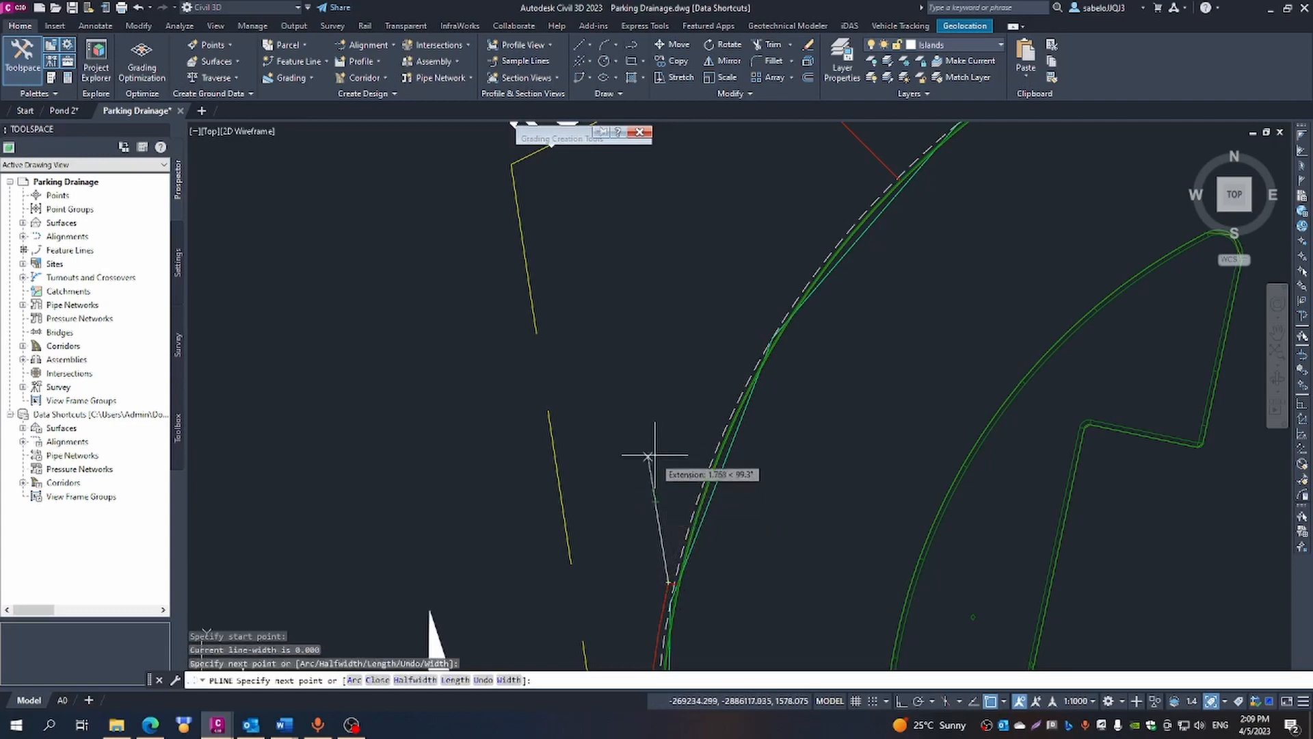
click(678, 370)
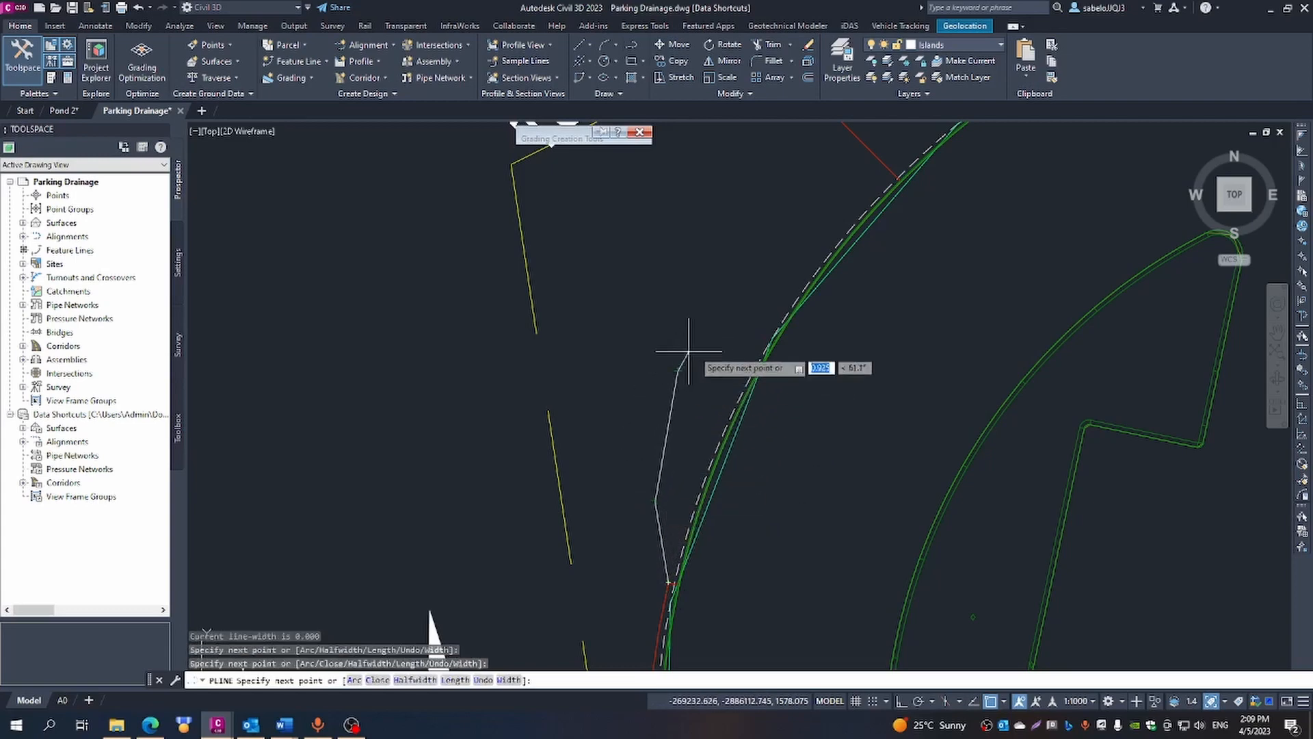
scroll(706, 278, down, 4)
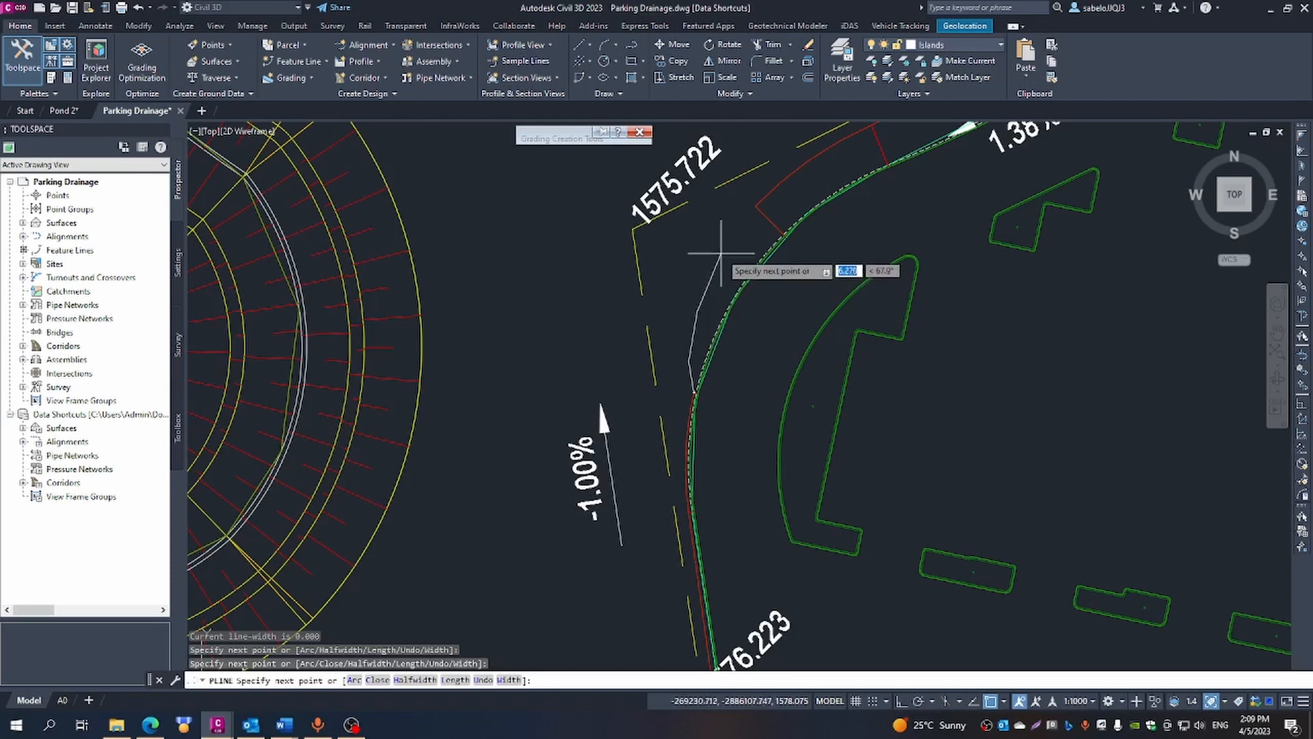
click(723, 248)
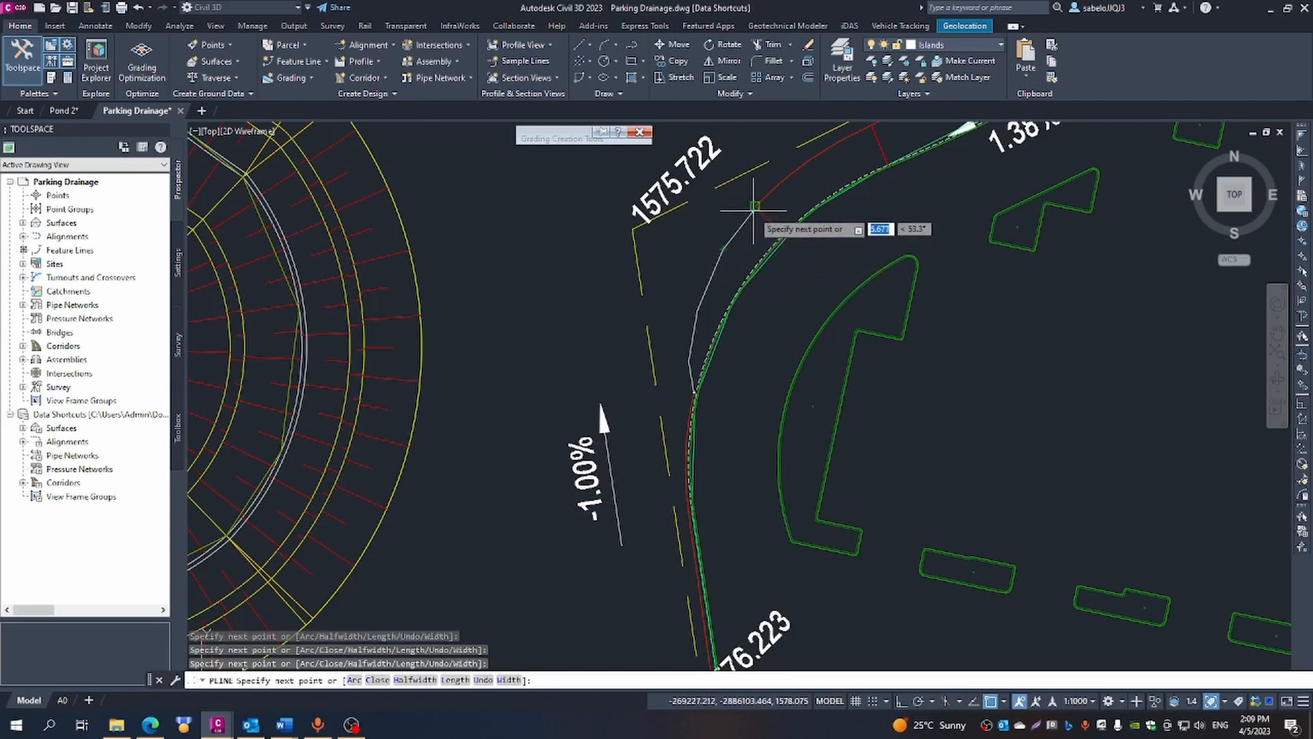
key(Escape)
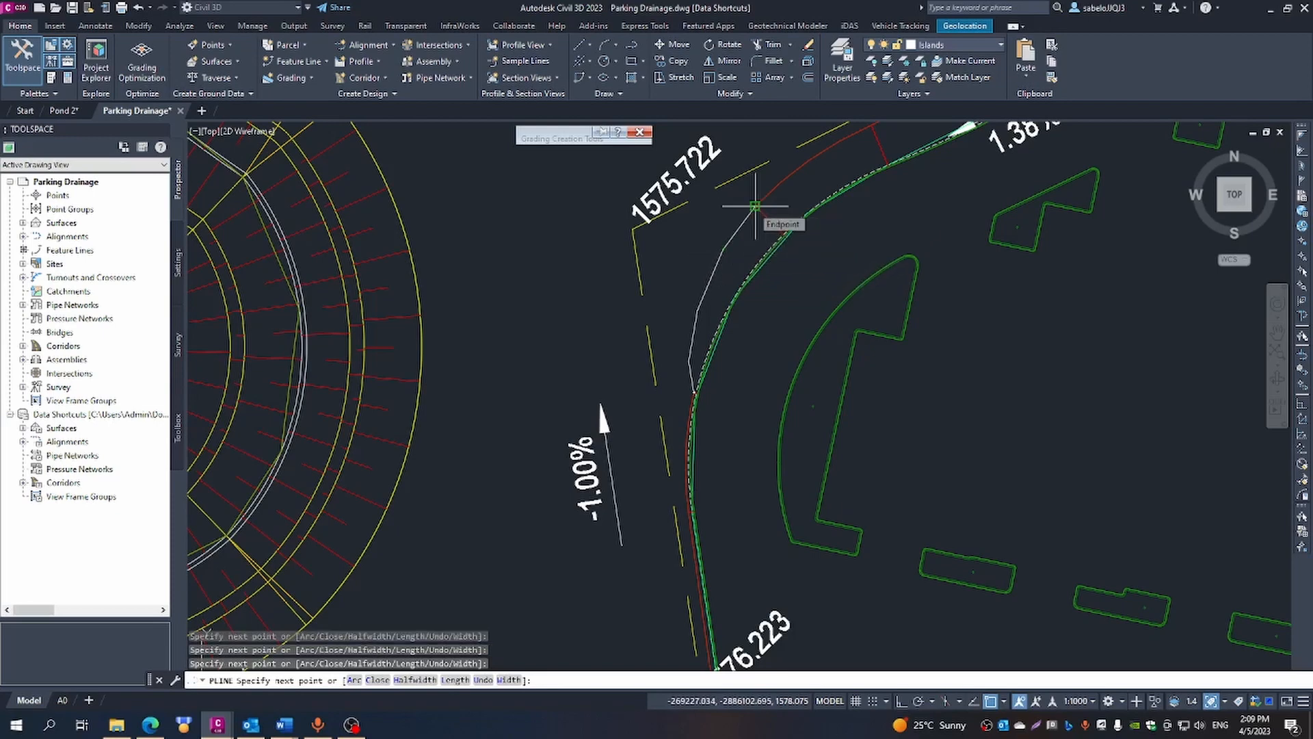
- Convert the polyline to a feature line in the Pond & Kerb site, with AIW_Existing_Ground elevations and intermediate grade breaks, and dismiss the event list
click(299, 62)
click(331, 113)
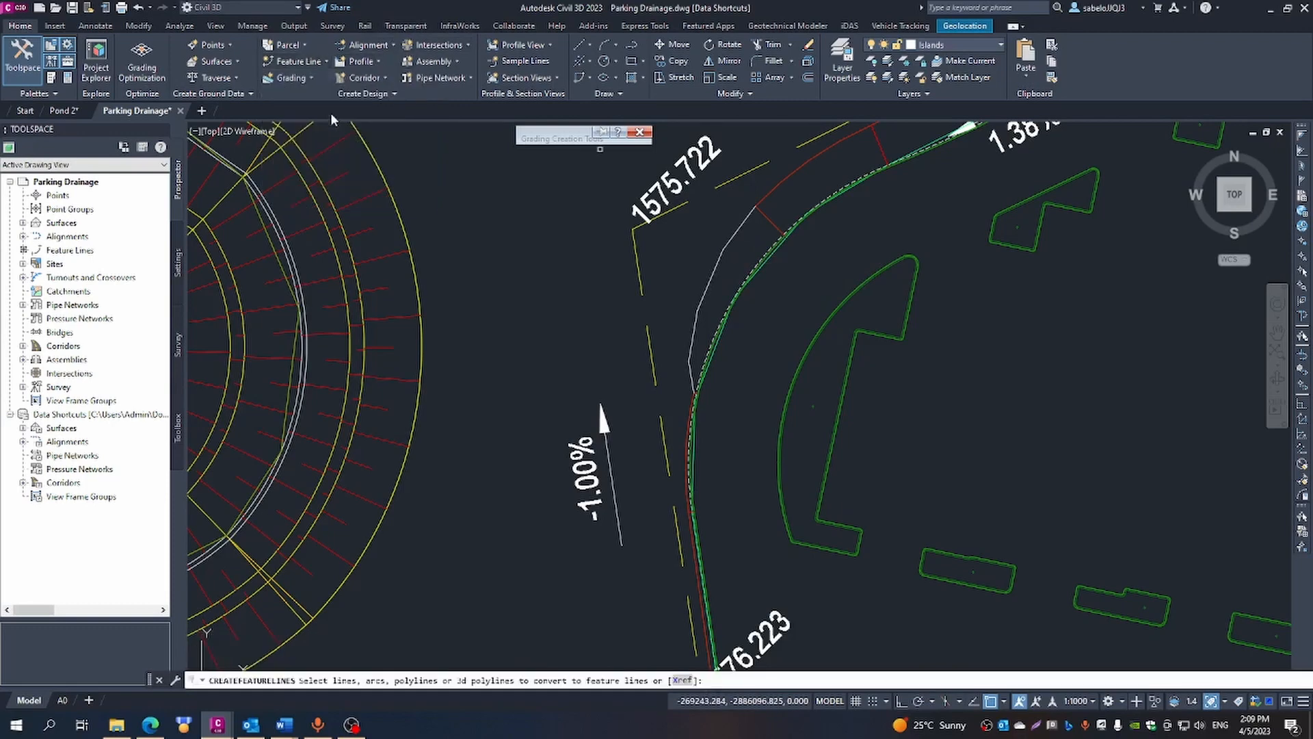
click(700, 300)
right_click(700, 299)
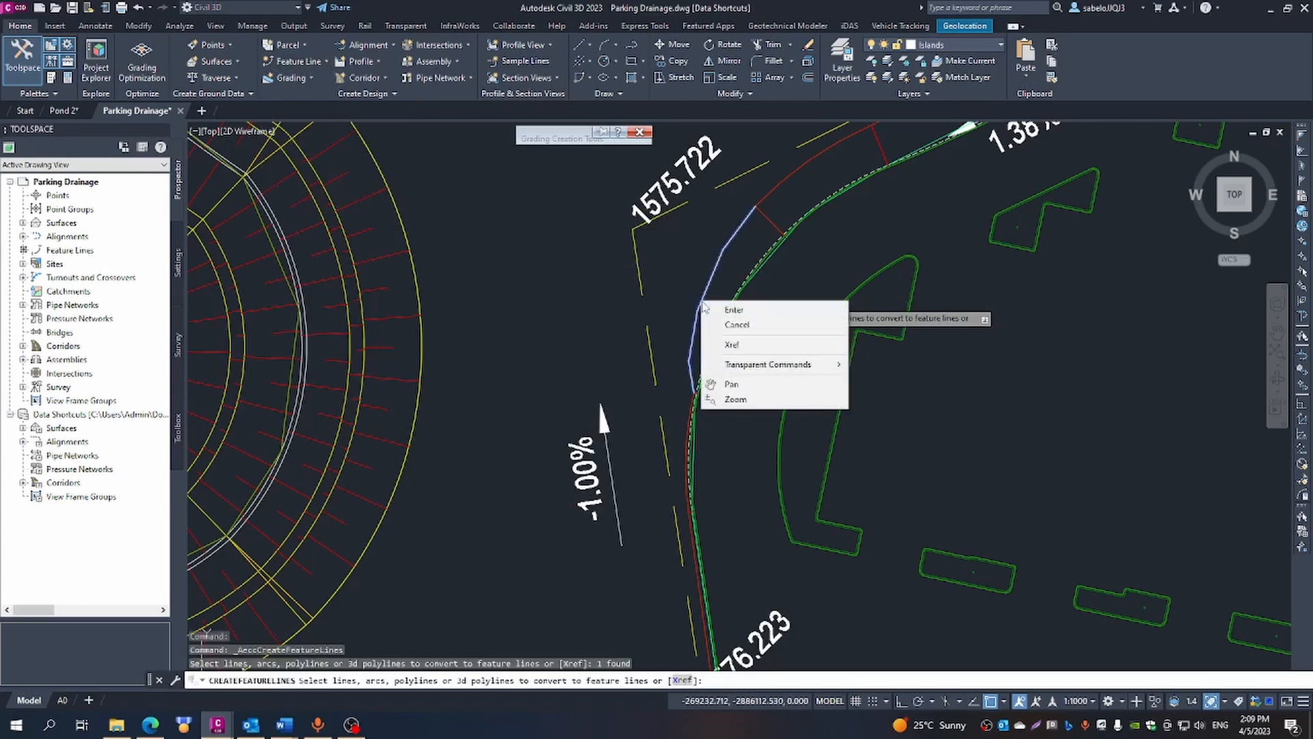
click(711, 308)
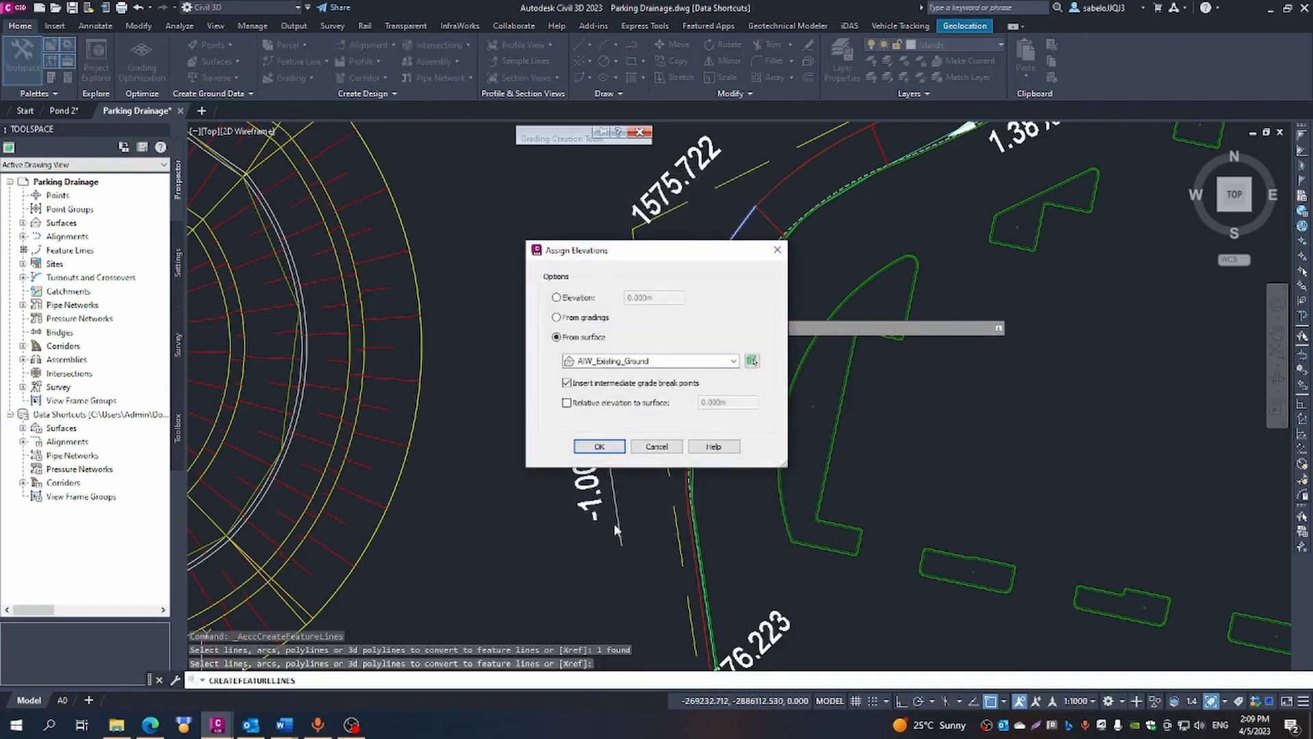
click(599, 447)
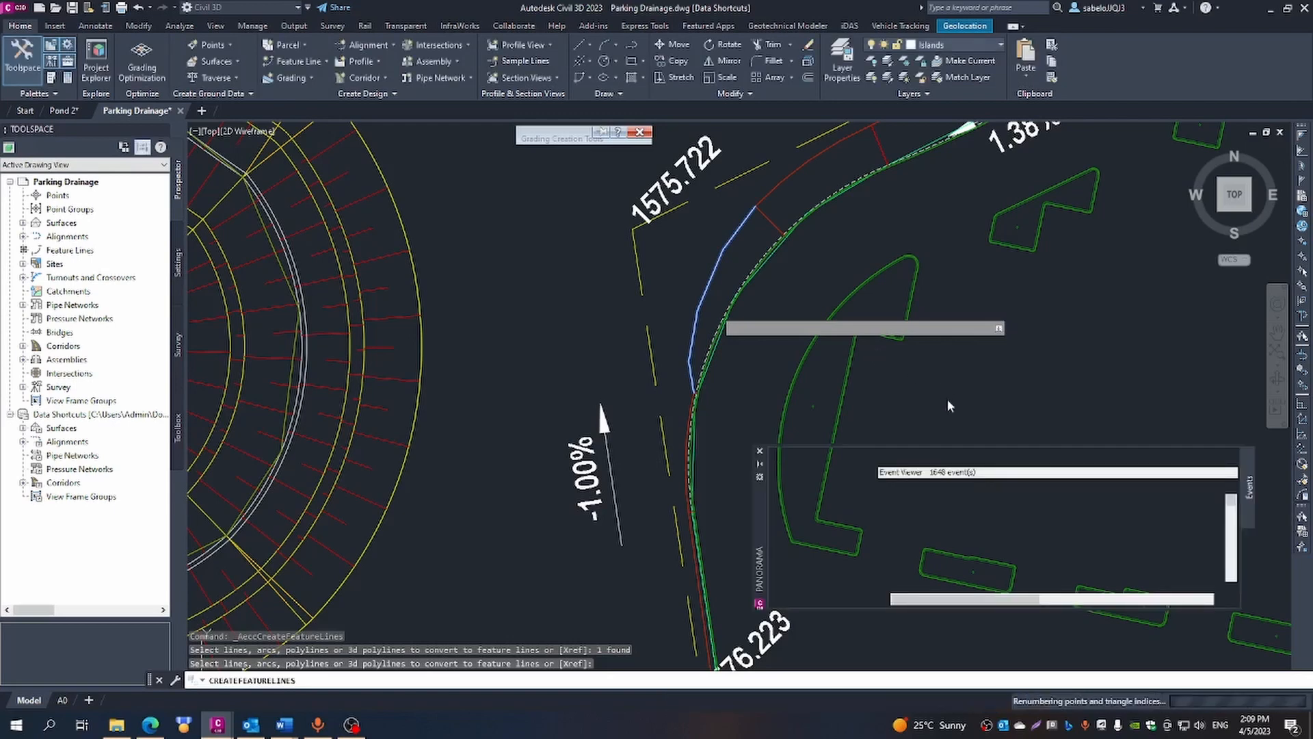
key(Escape)
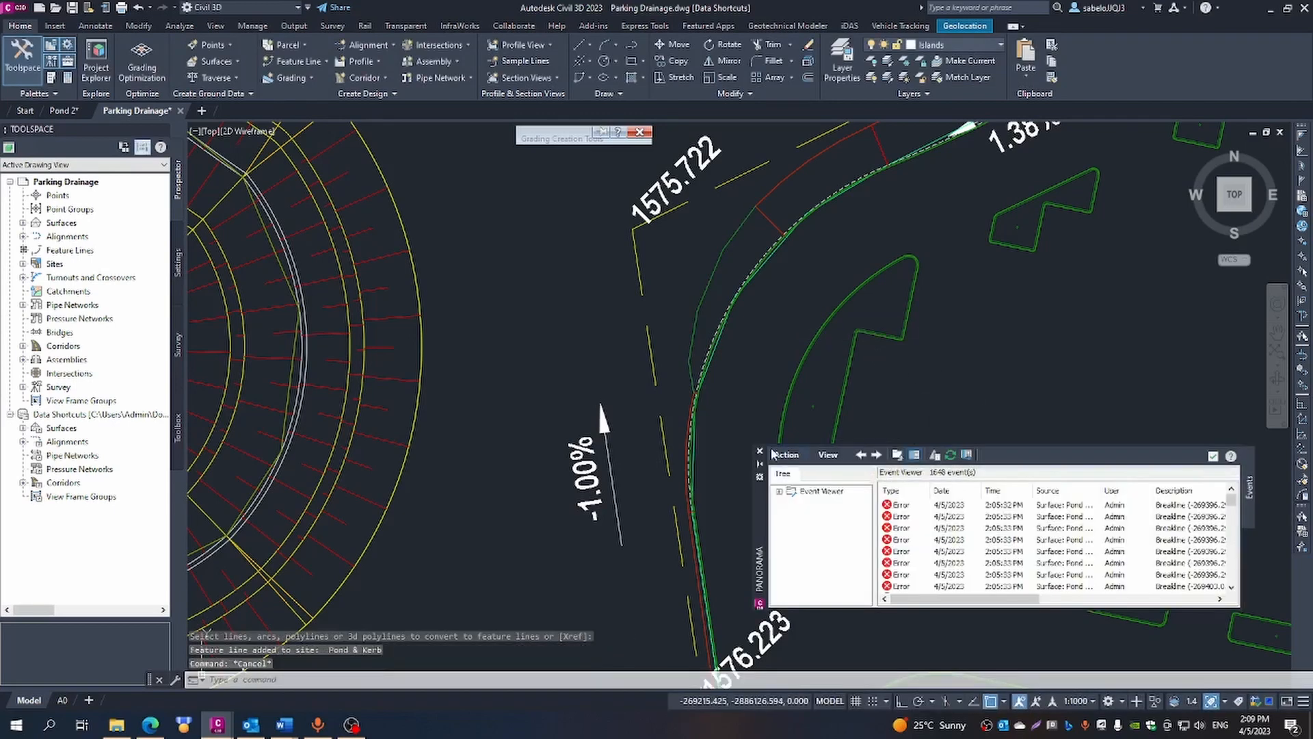
click(759, 451)
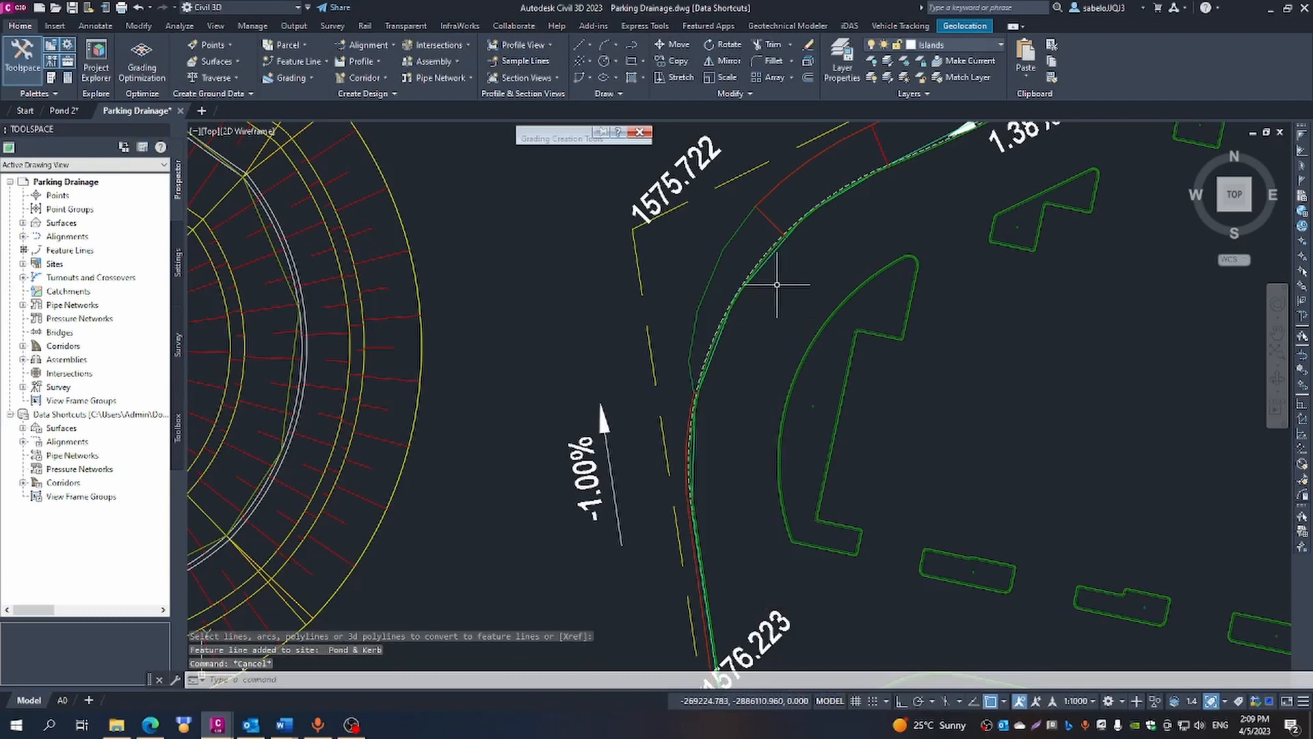
- Create a grading infill in the gap between the new feature line and the kerb near the 1575.722 label, and dismiss the event list
click(602, 131)
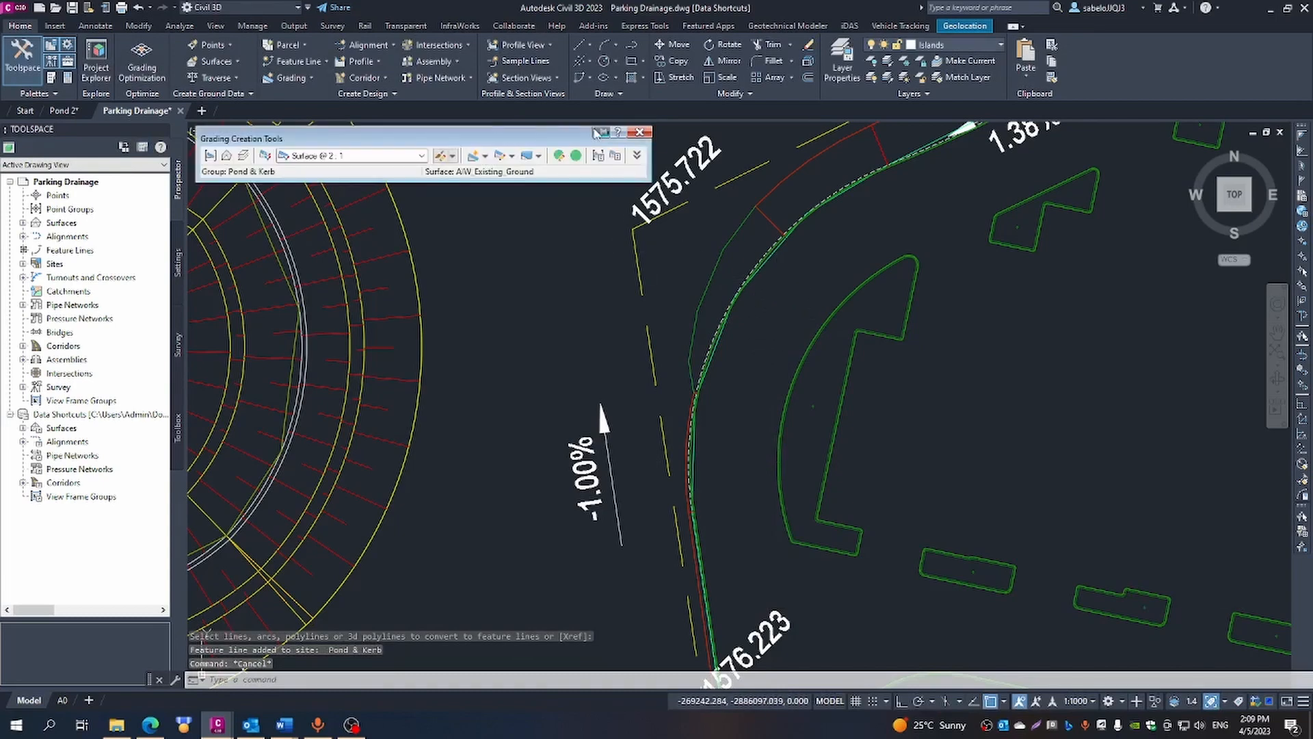
click(484, 155)
click(515, 213)
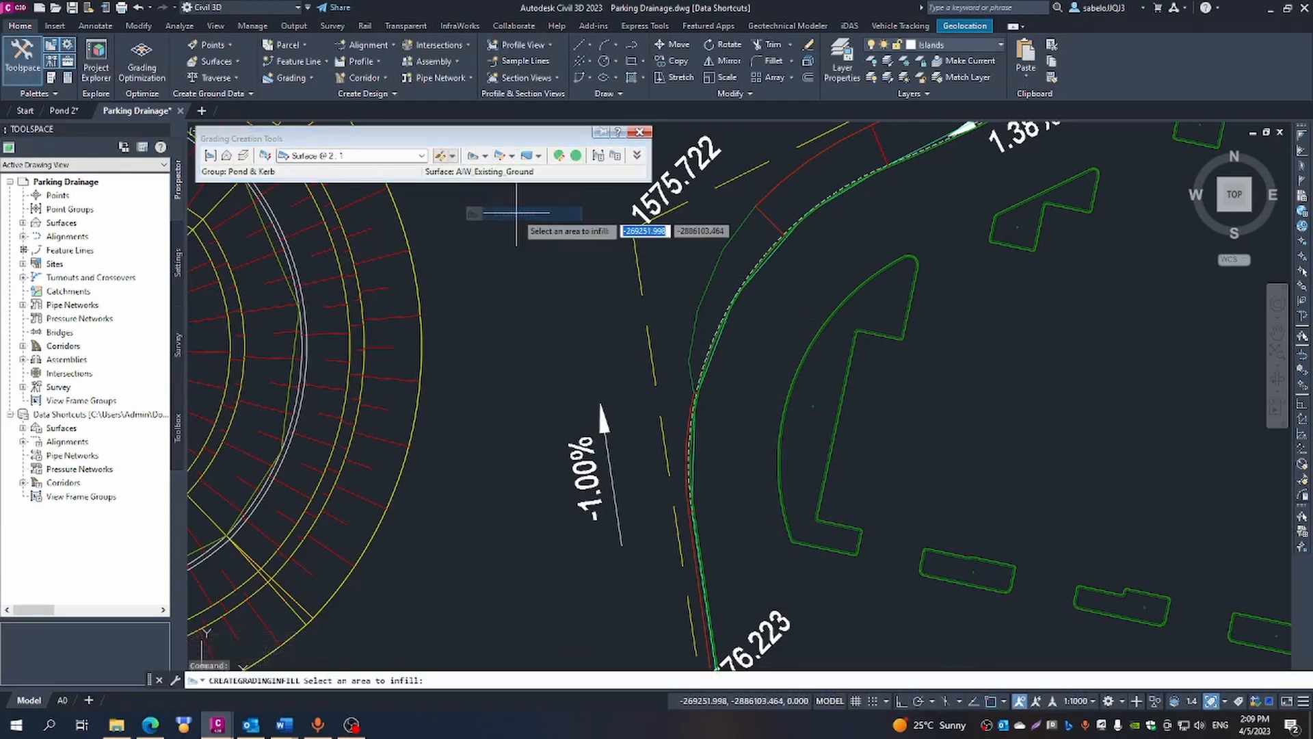
click(726, 283)
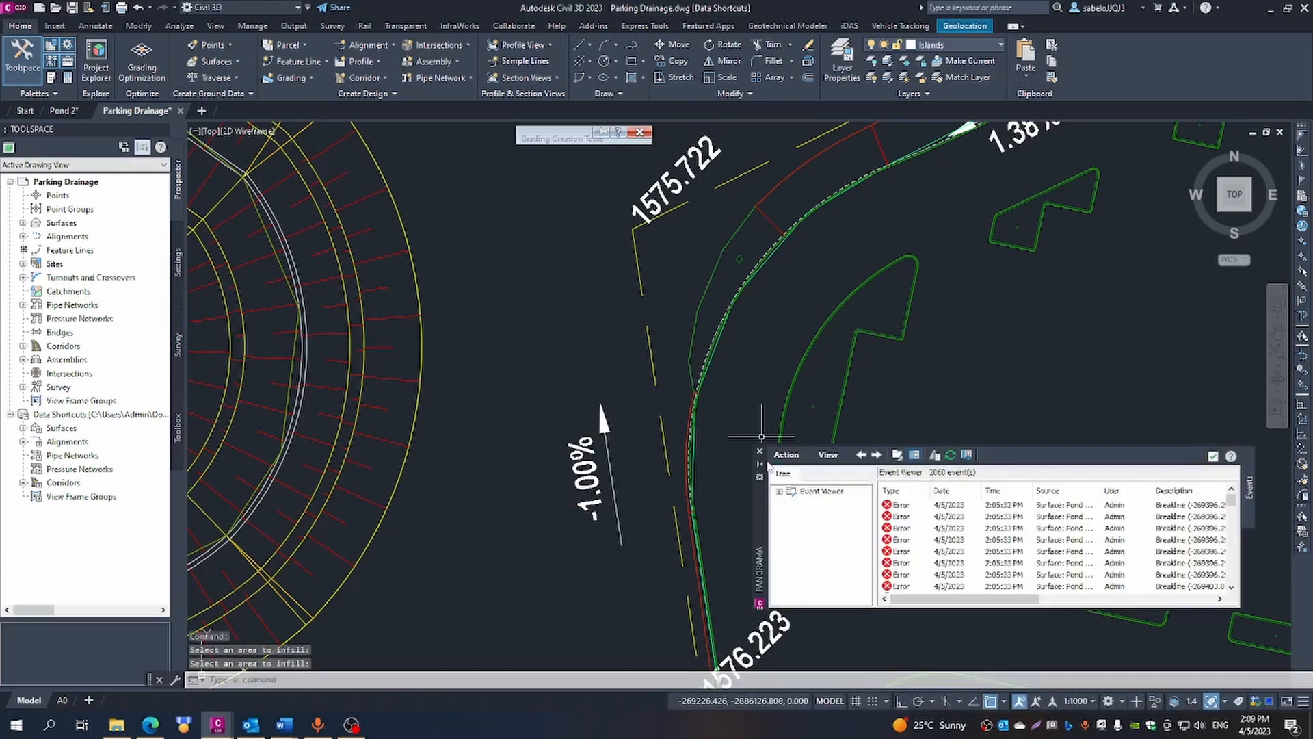
click(759, 451)
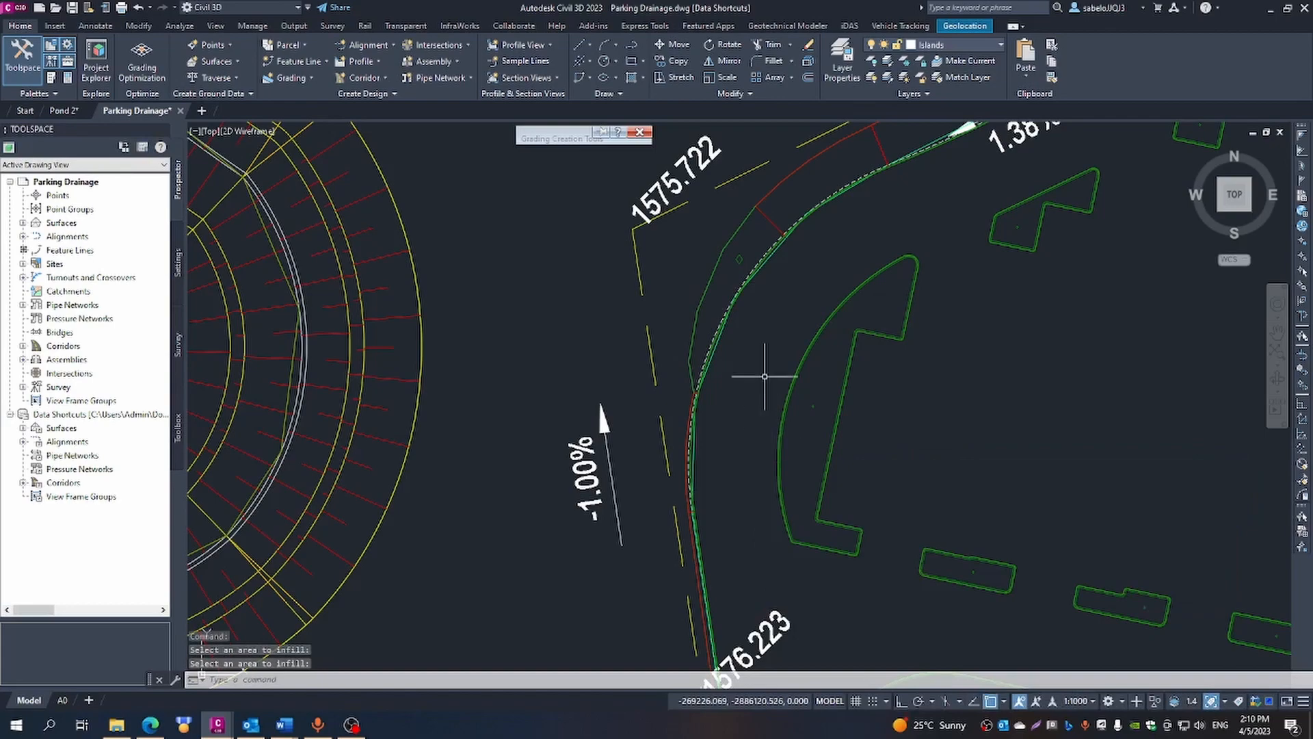
- Start a Surface @ 2:1 grading on the kerb feature line near the 1577.272 label and apply it to the entire length
scroll(763, 376, down, 5)
scroll(900, 325, down, 2)
scroll(889, 335, up, 7)
scroll(900, 335, up, 6)
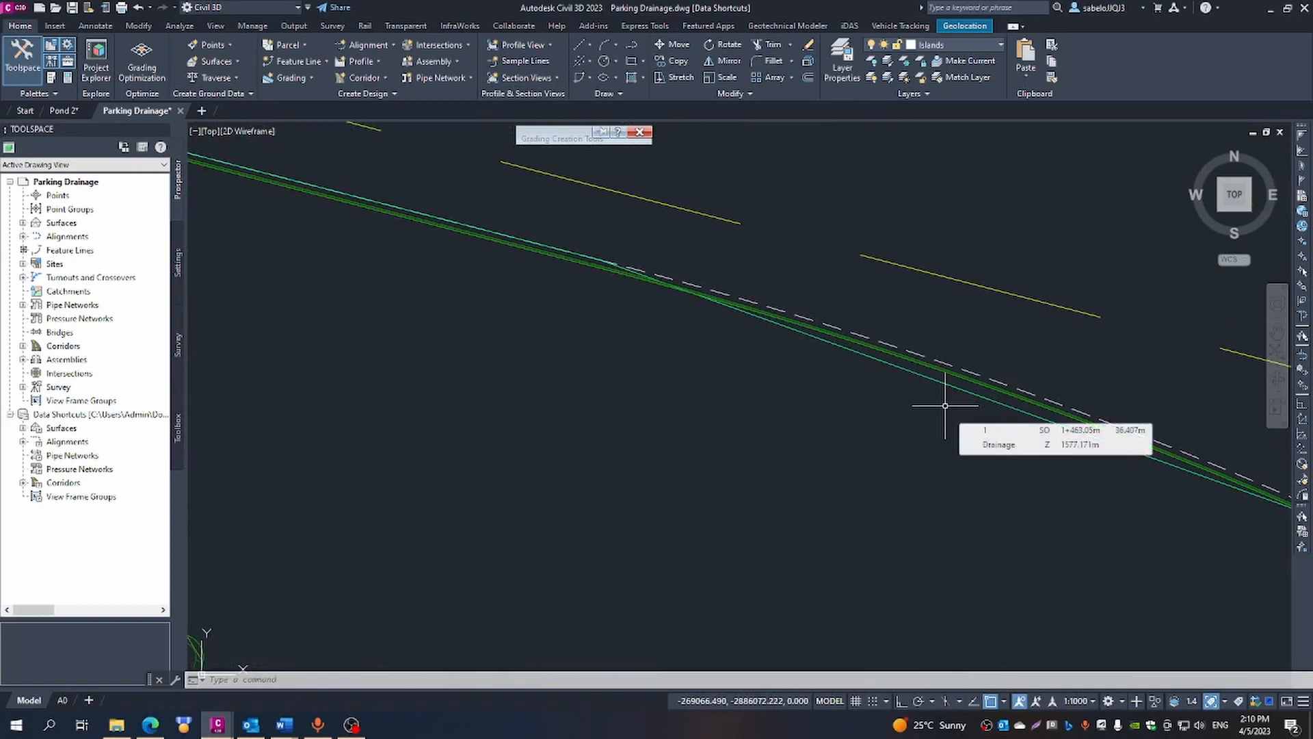
scroll(937, 383, up, 4)
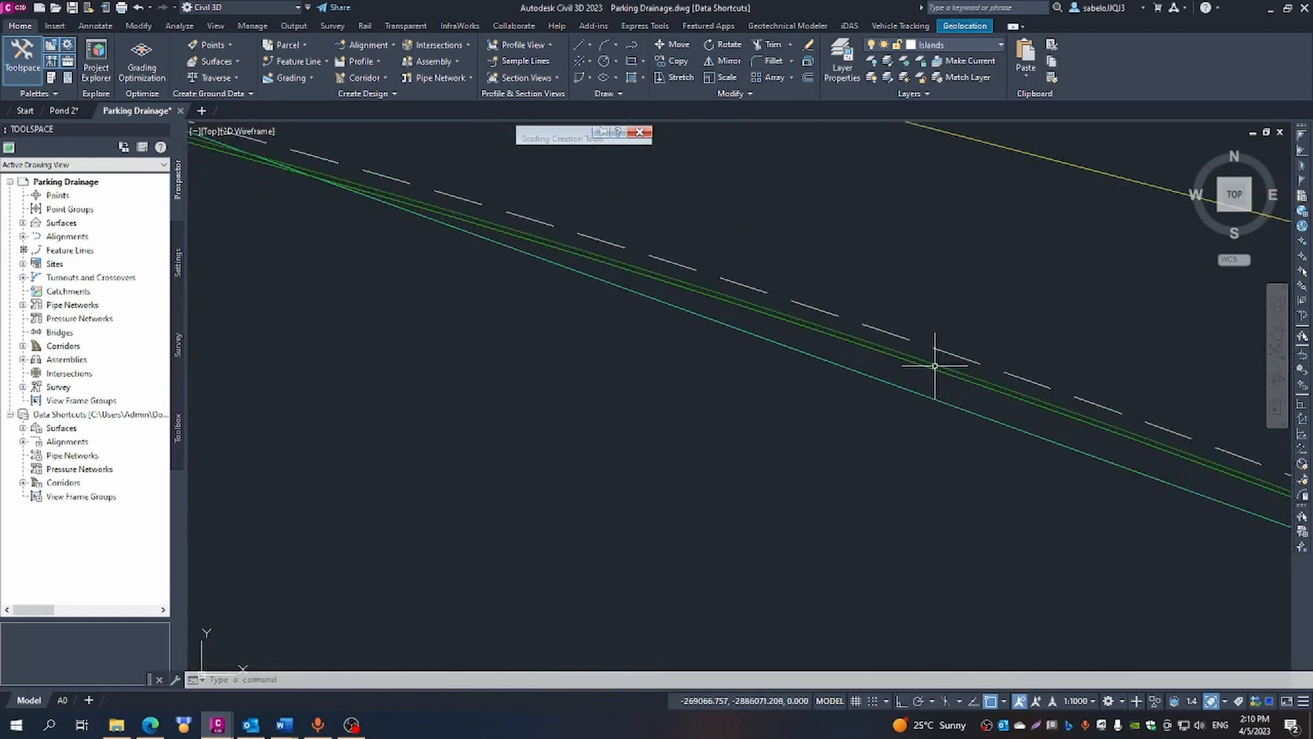
click(597, 134)
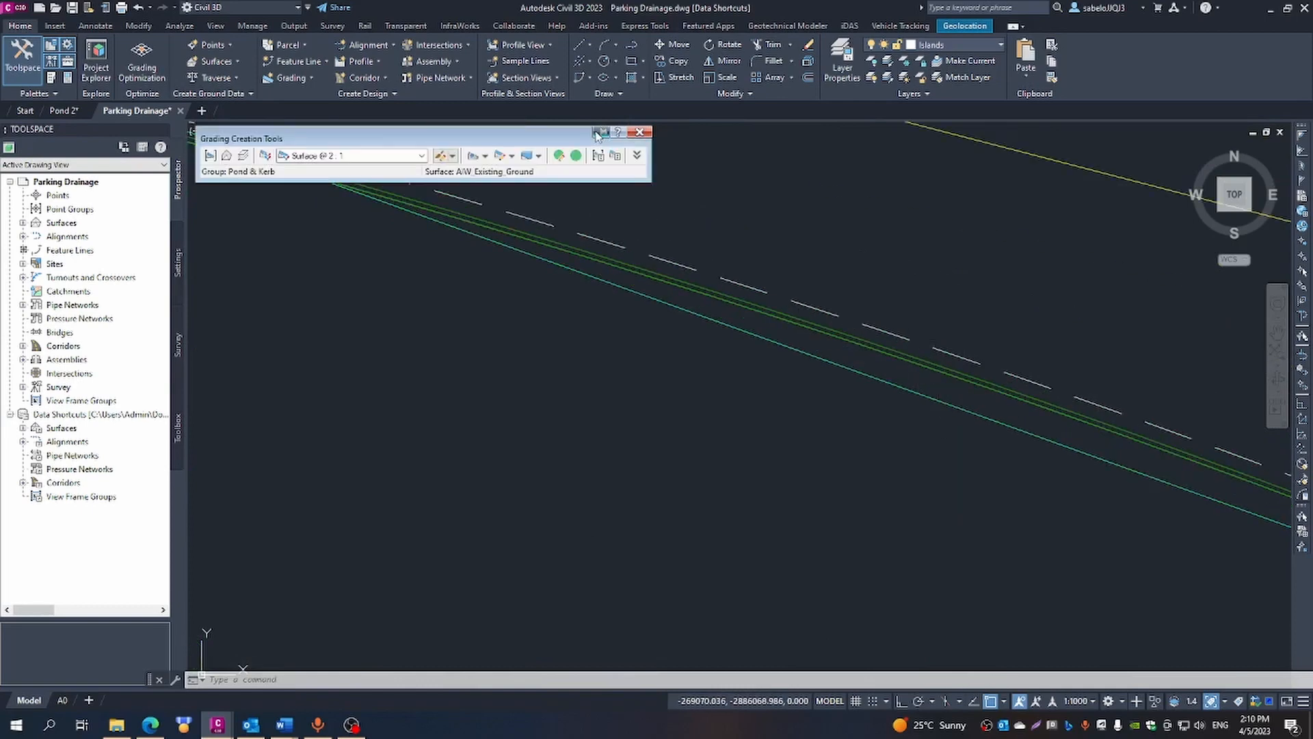
click(485, 156)
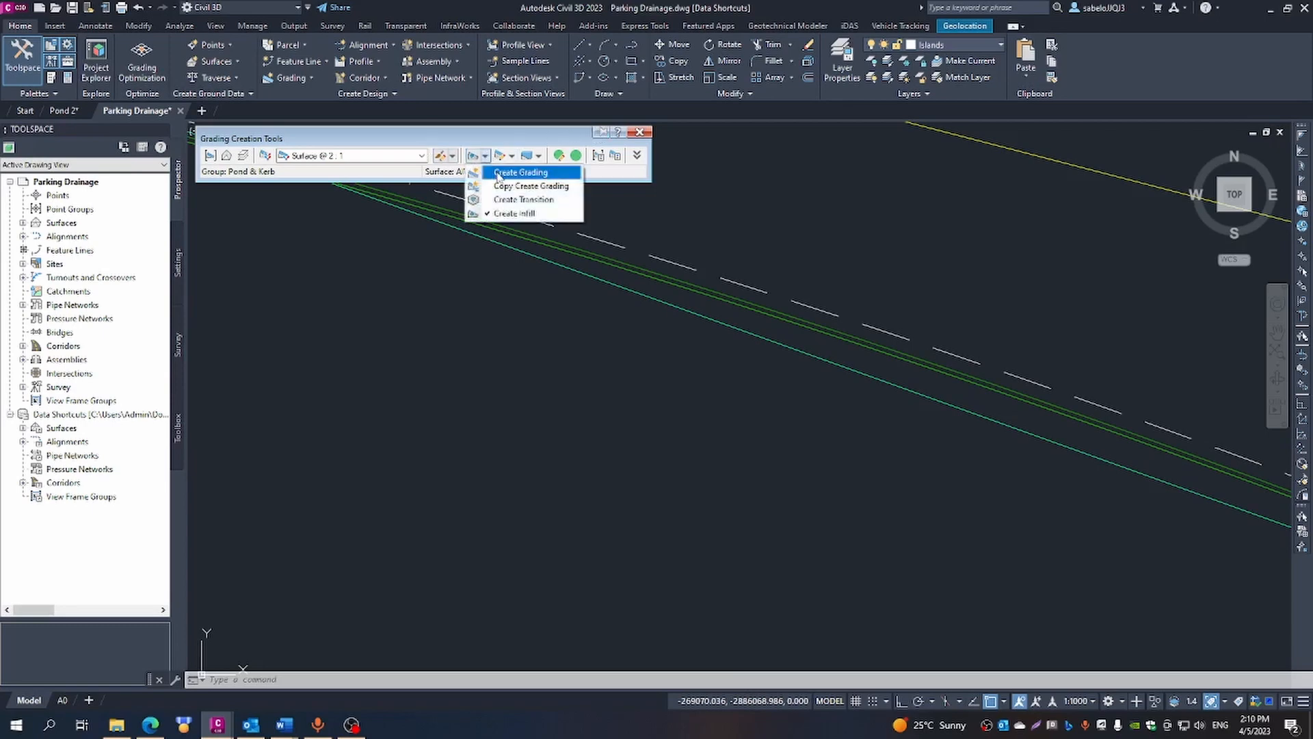
click(498, 174)
click(809, 324)
click(805, 319)
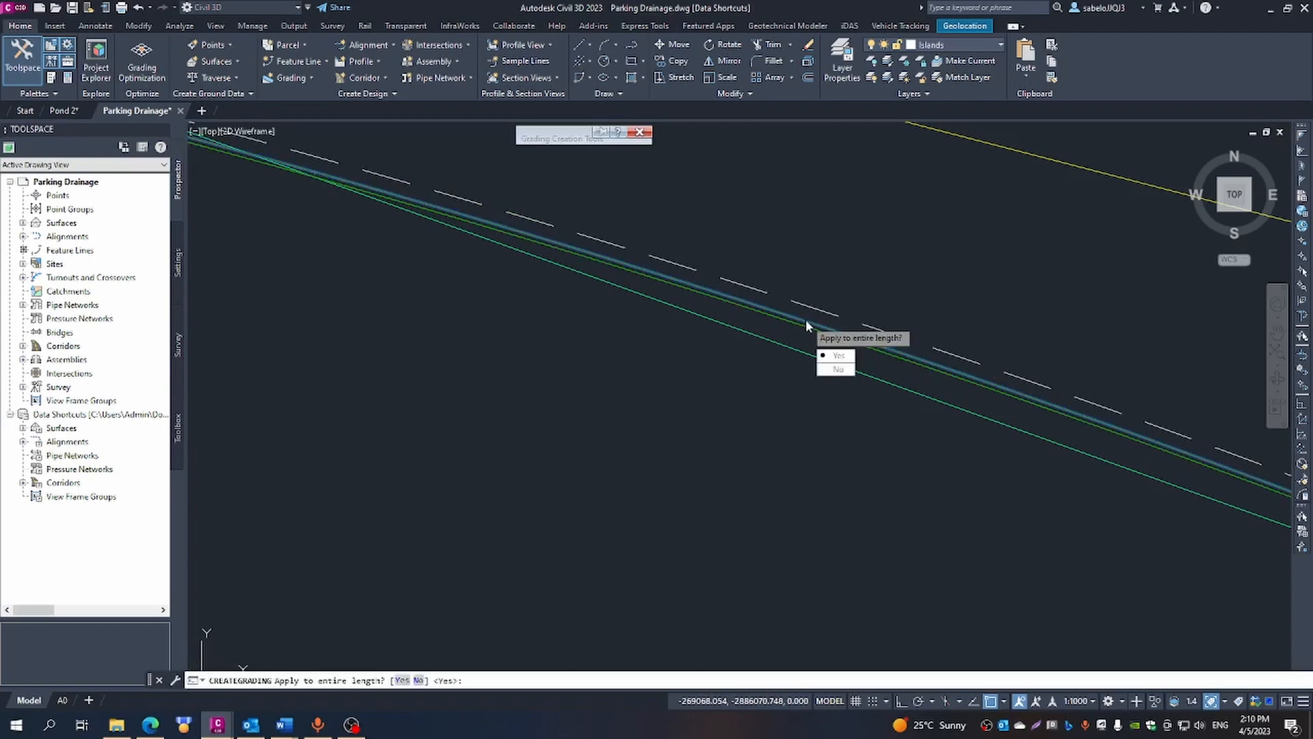
click(836, 355)
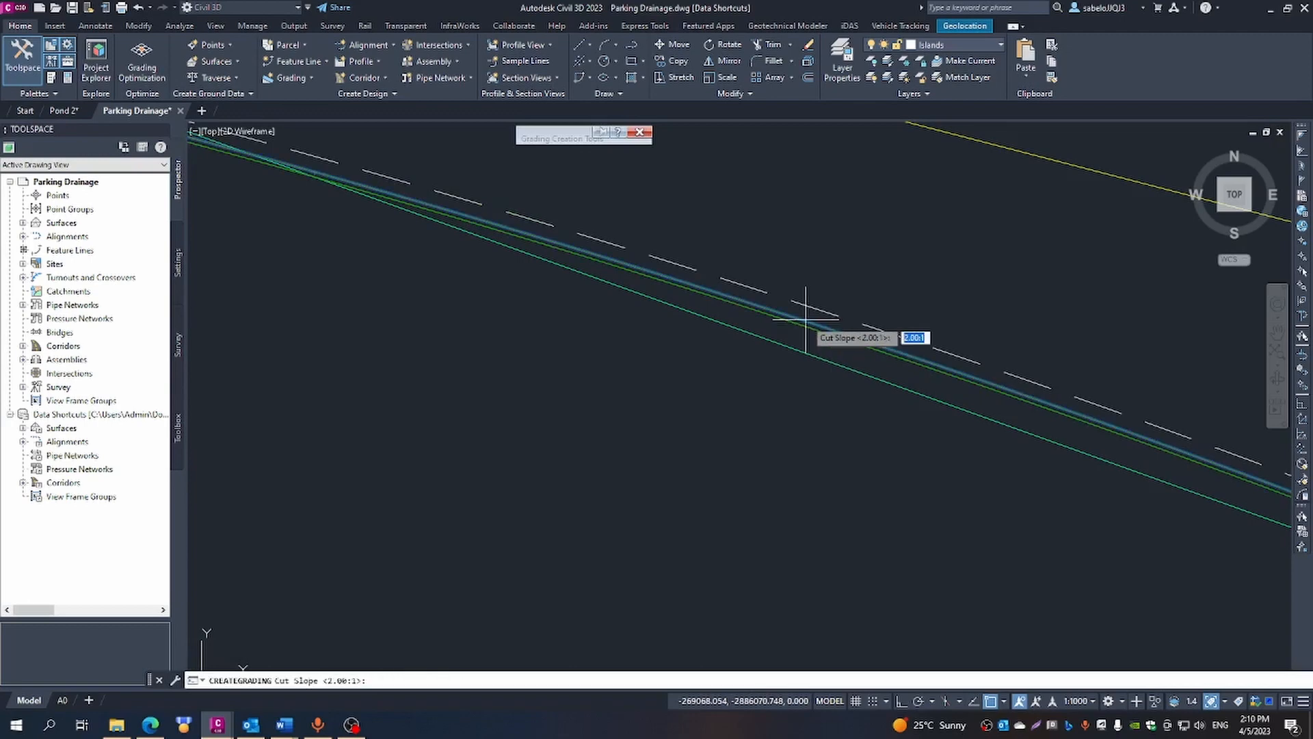
- Accept 2.00:1 cut and fill slopes for the kerb grading near the 1577.272 label, finish the command and dismiss the event list
key(Return)
key(Return)
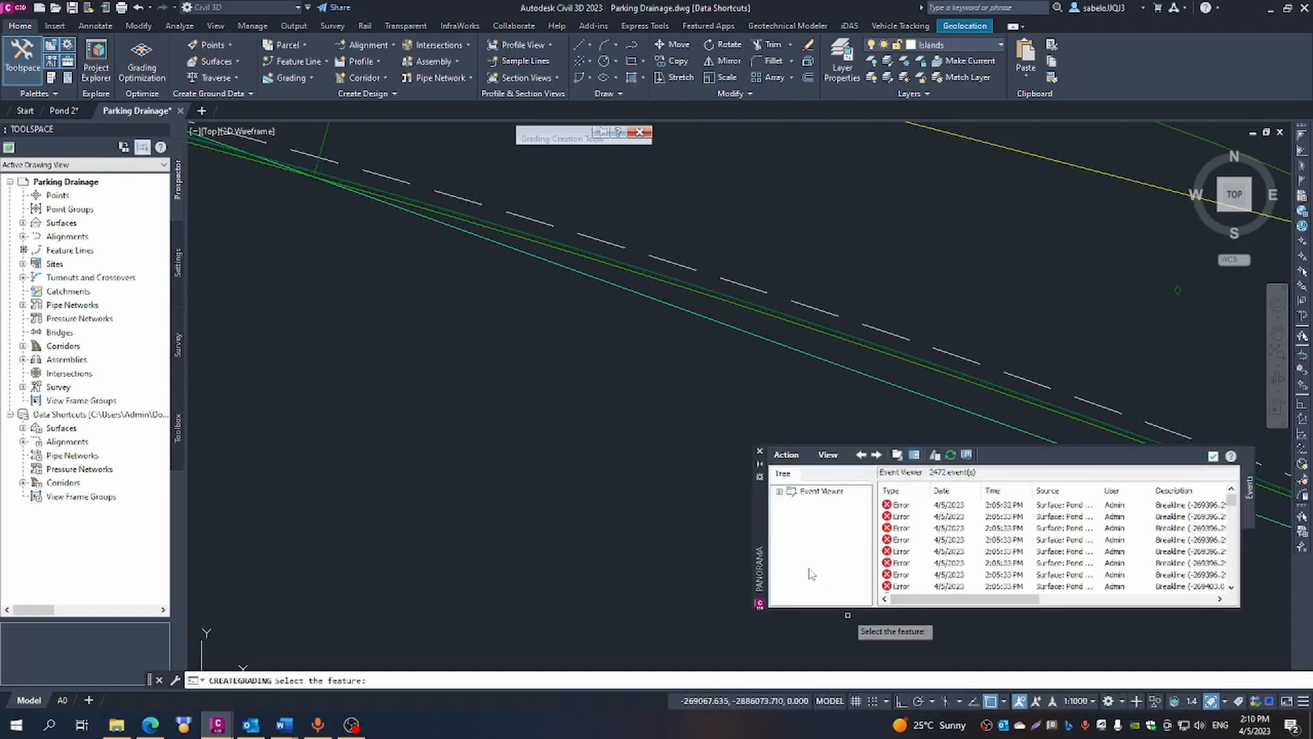
key(Escape)
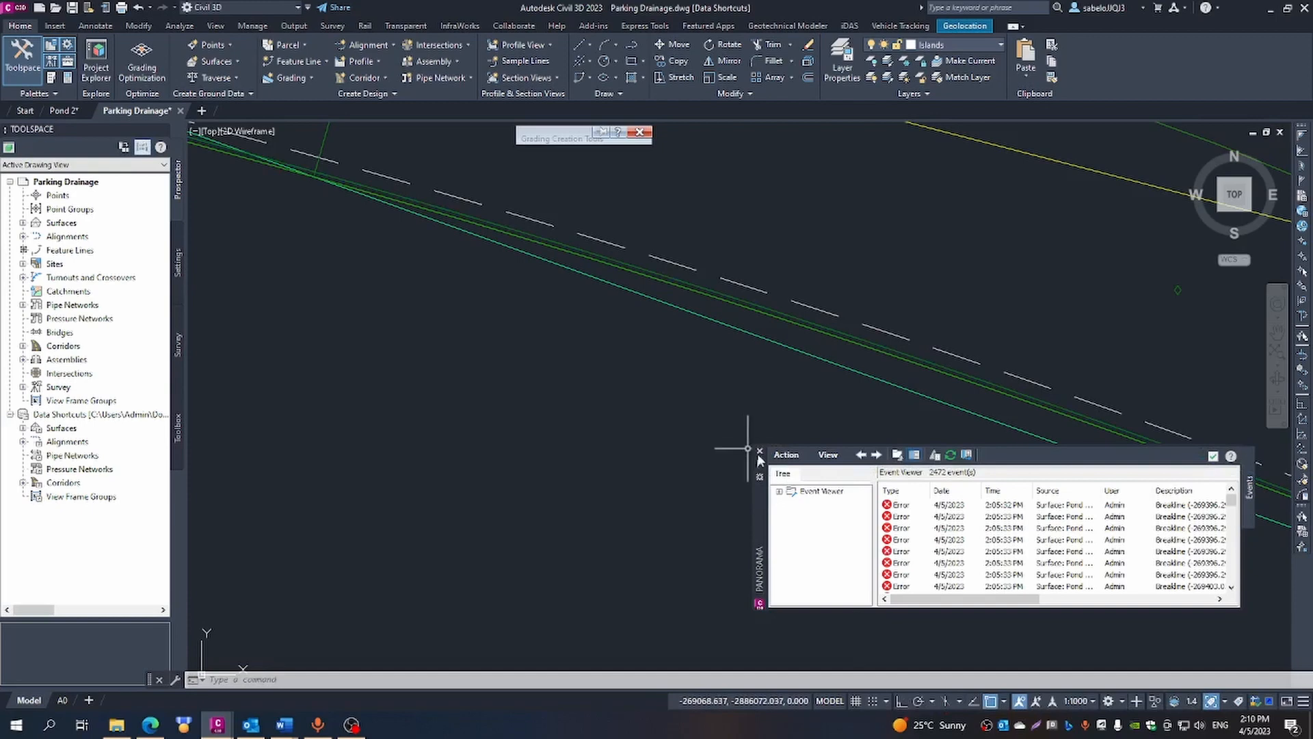
click(761, 453)
scroll(767, 419, down, 5)
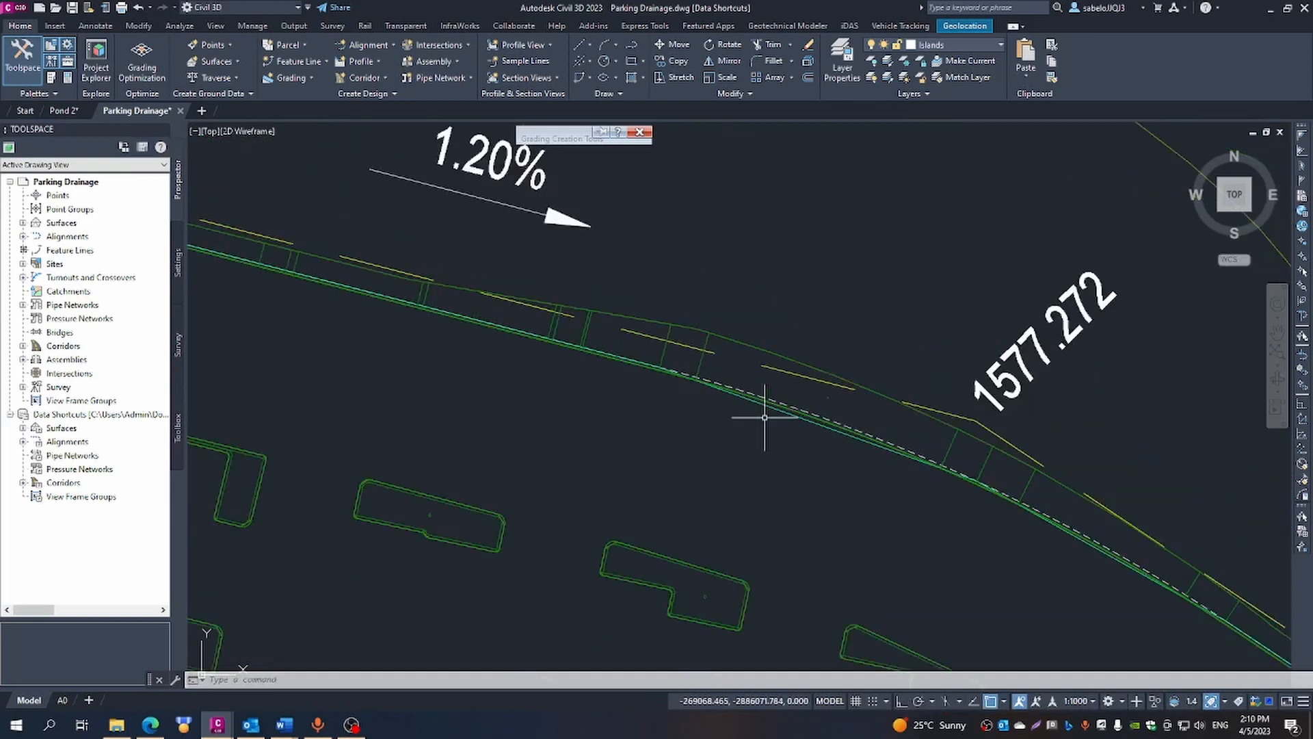
scroll(763, 419, down, 2)
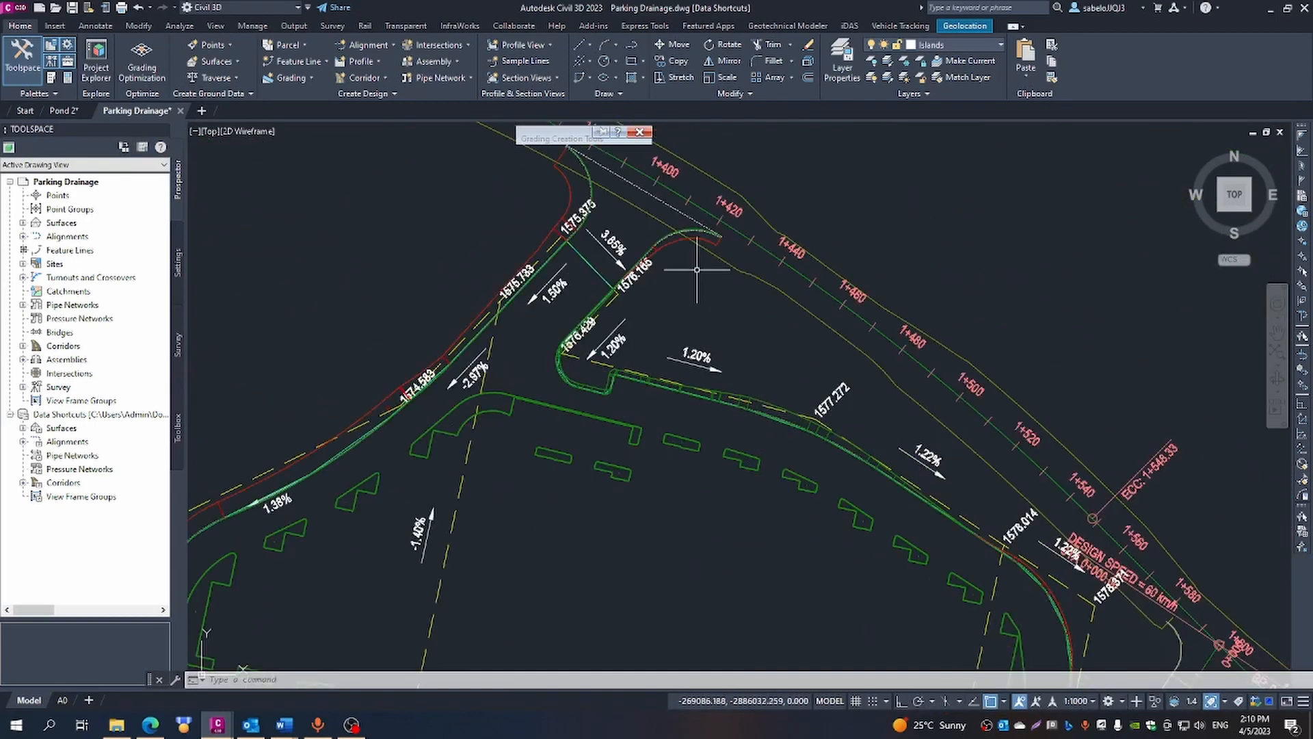
scroll(696, 269, up, 2)
scroll(696, 270, down, 2)
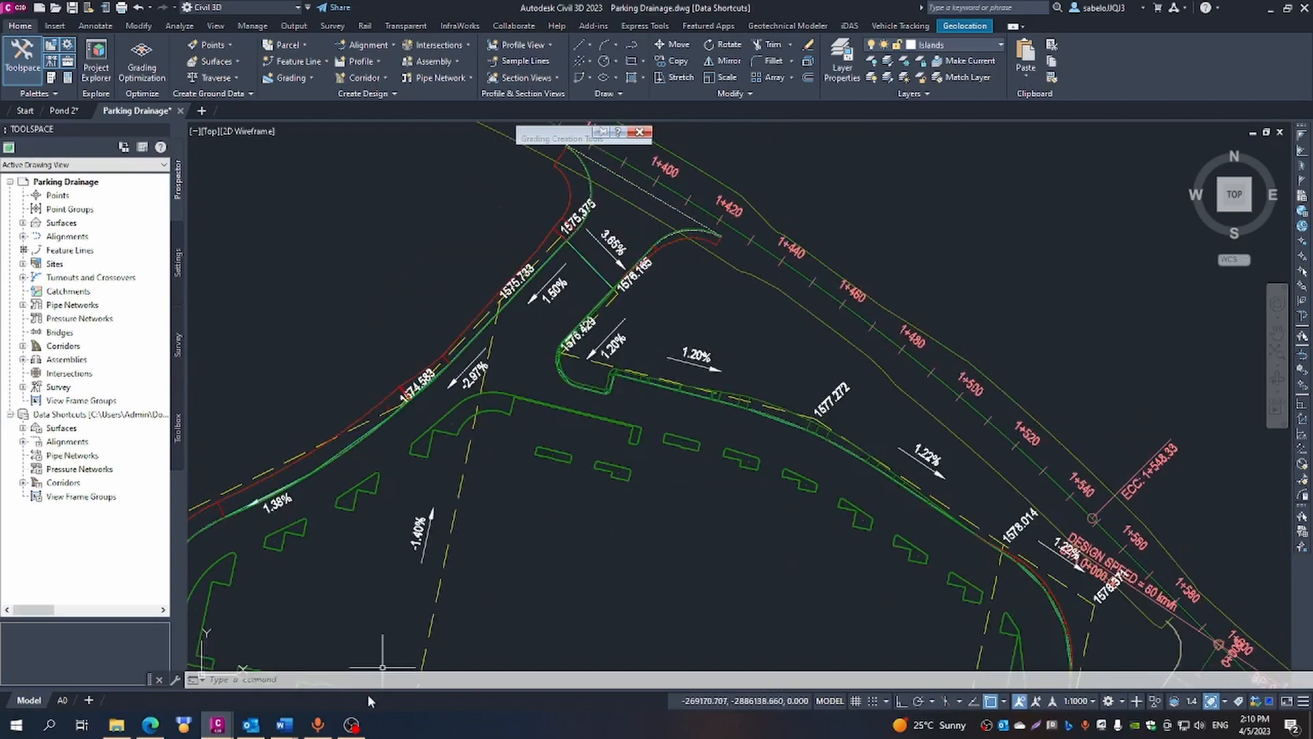
click(351, 722)
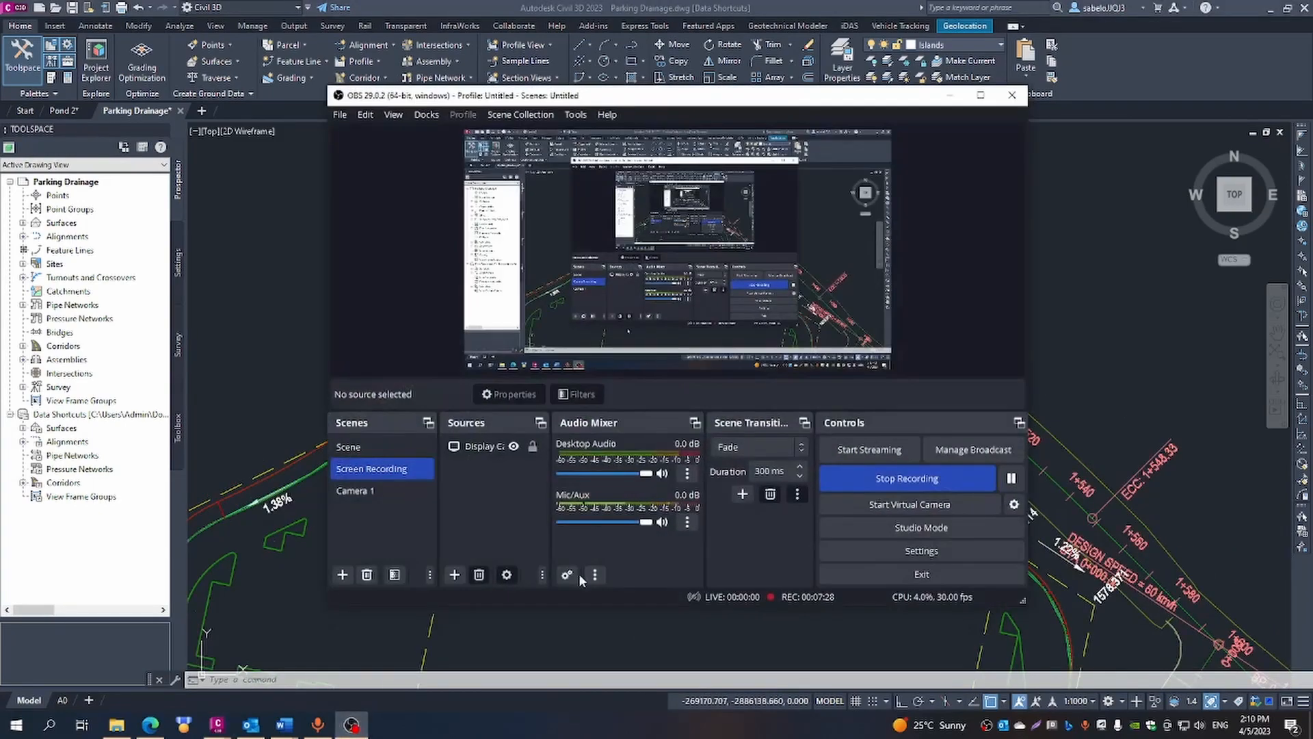
click(1011, 478)
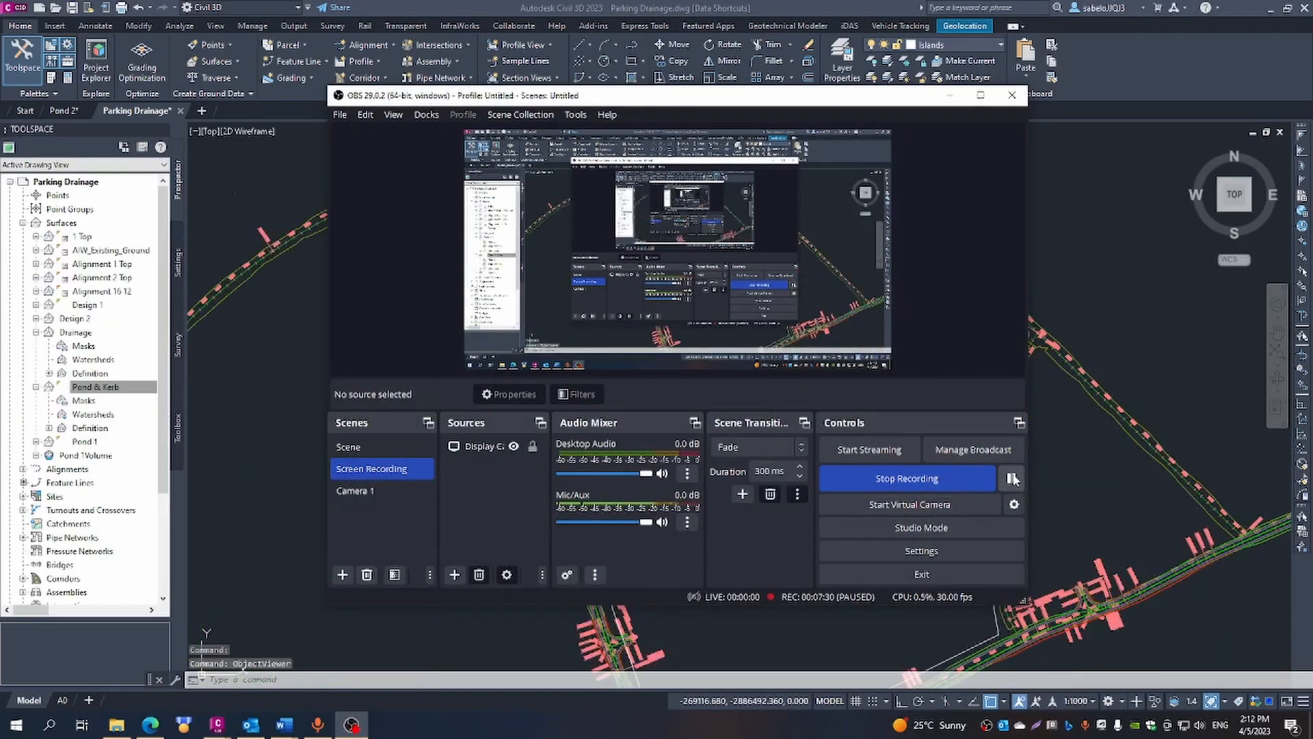
click(1012, 478)
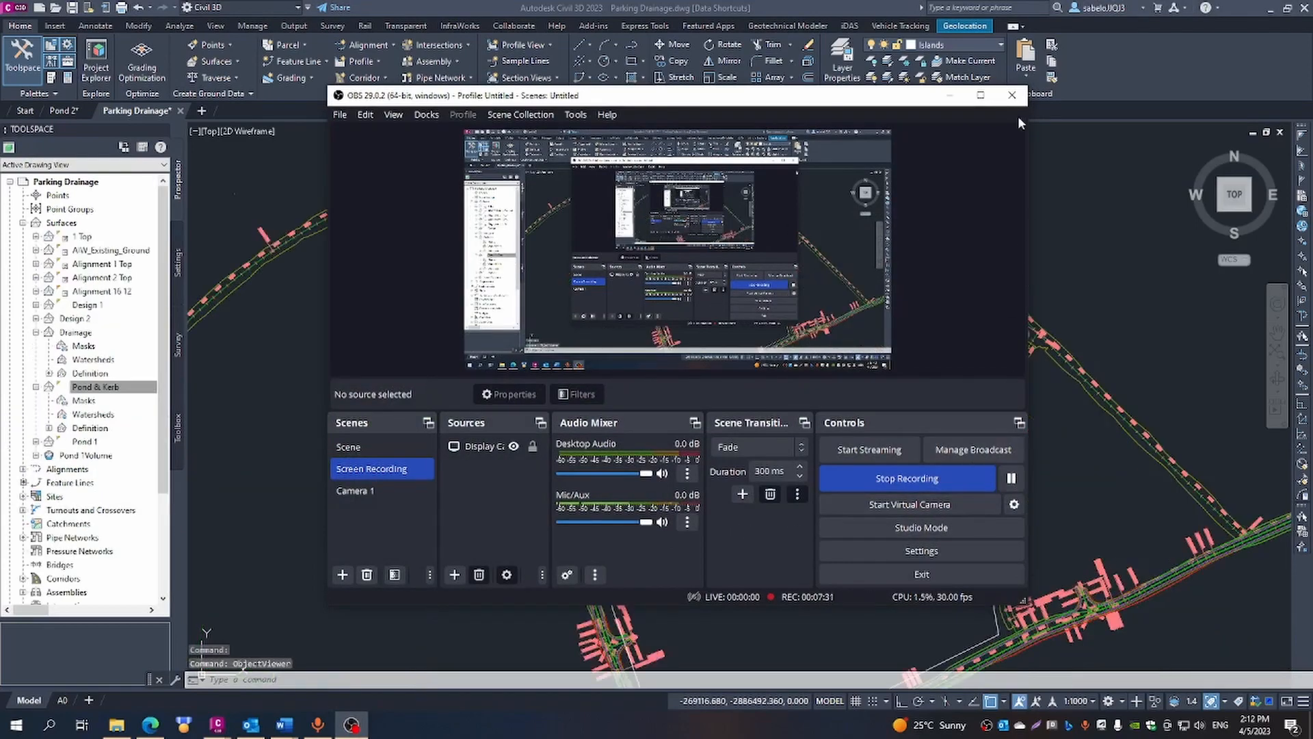
click(953, 96)
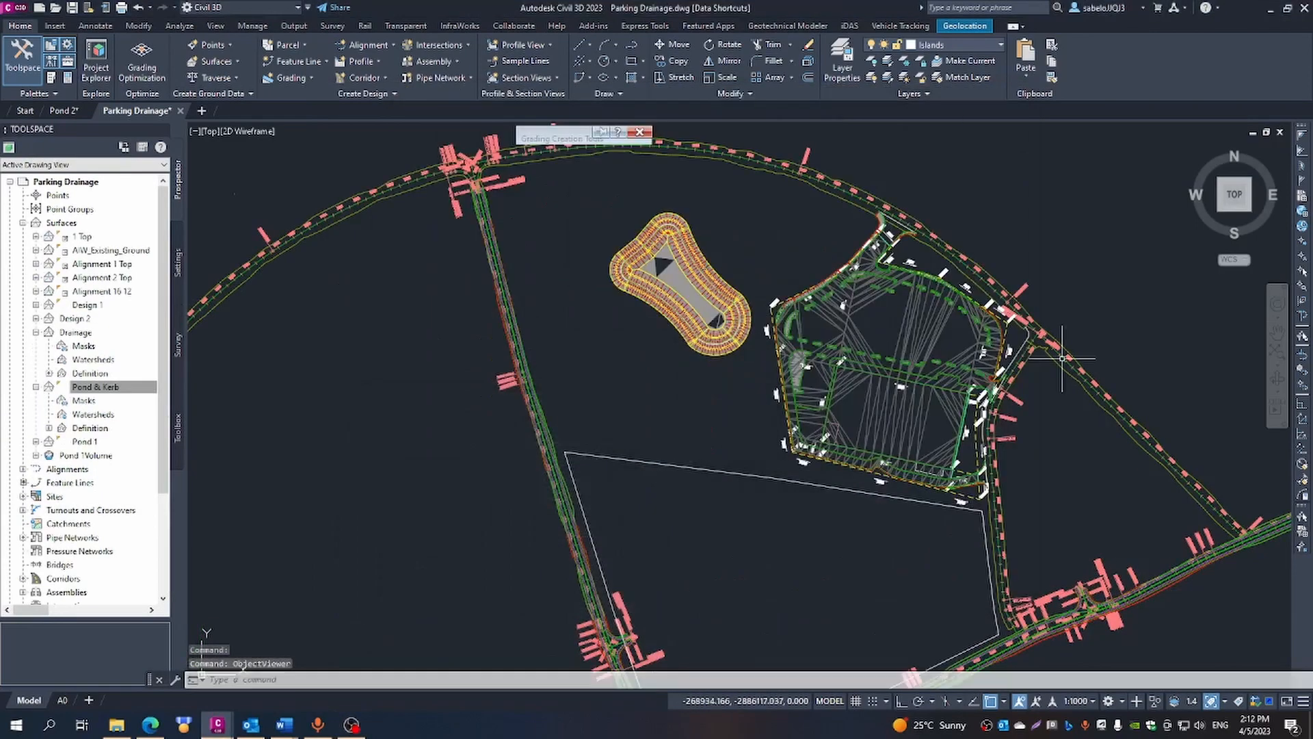
- Open the Drainage and Pond & Kerb surfaces together in the Object Viewer and tilt them into a 3D view
click(880, 426)
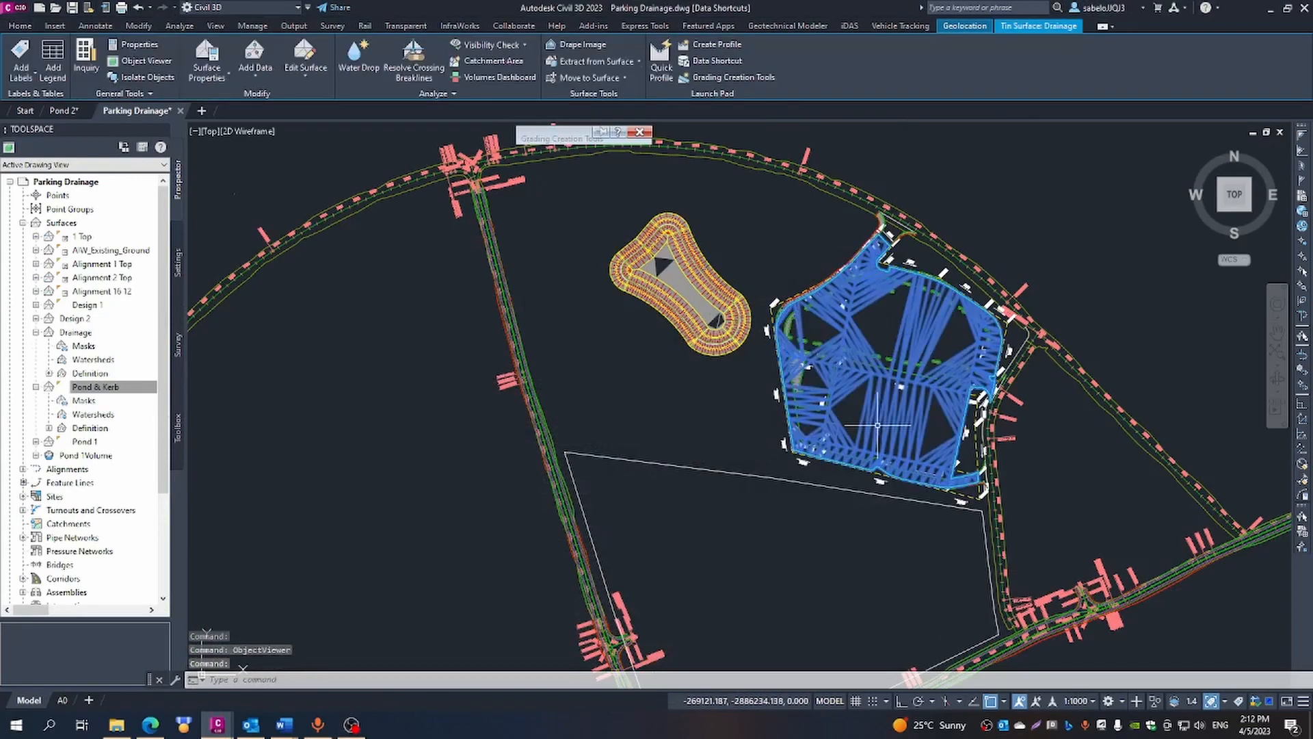
scroll(769, 320, up, 5)
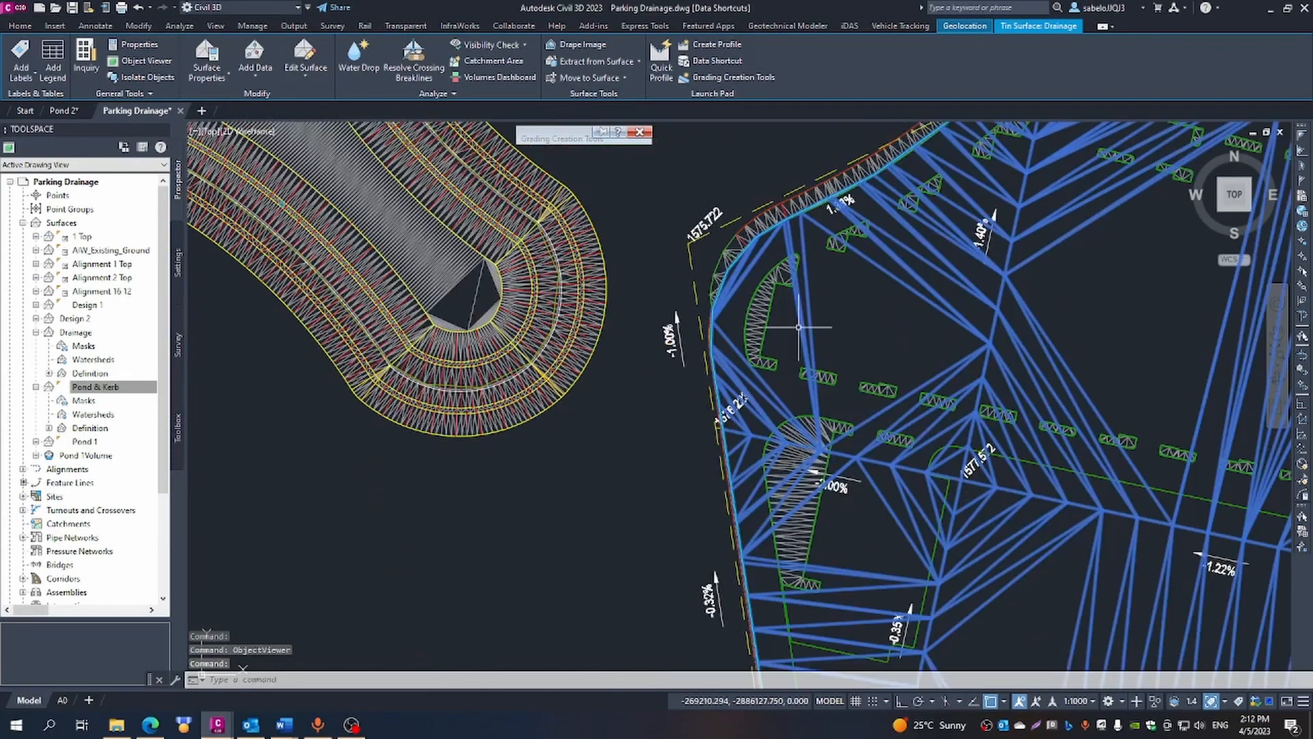
click(760, 318)
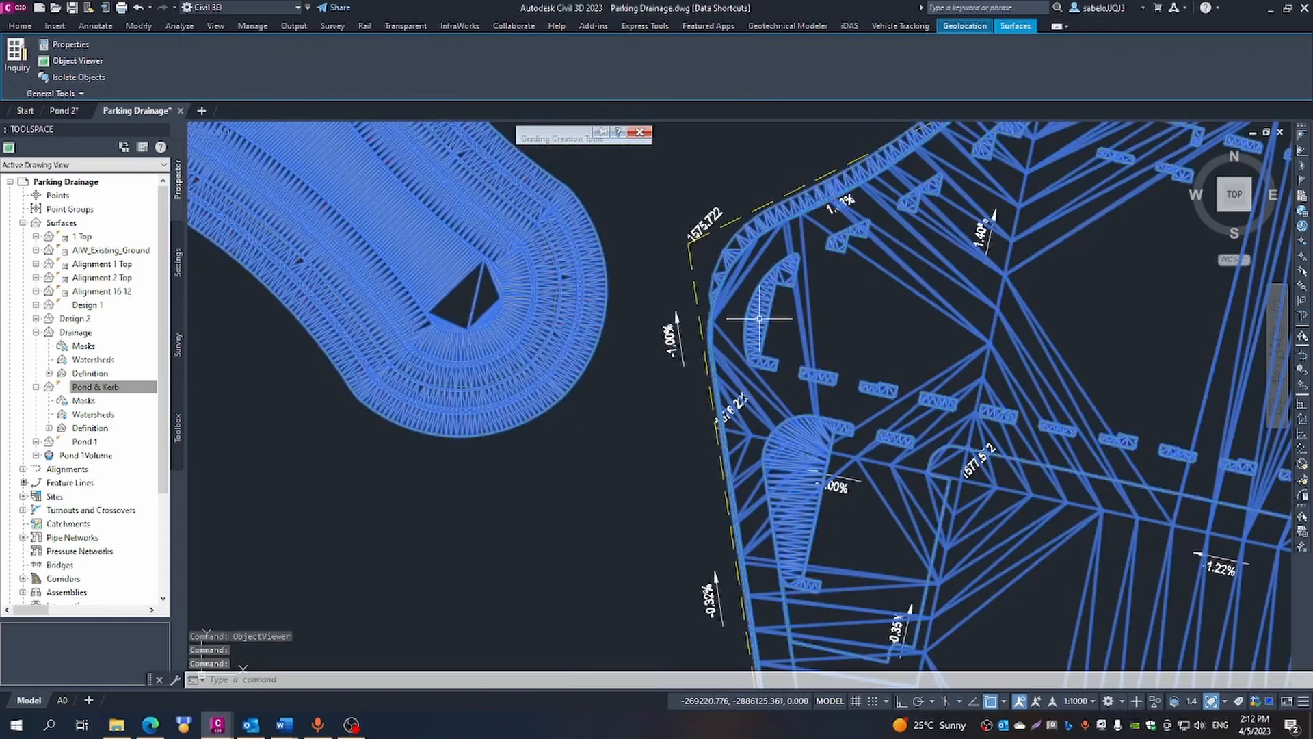
right_click(759, 319)
click(796, 457)
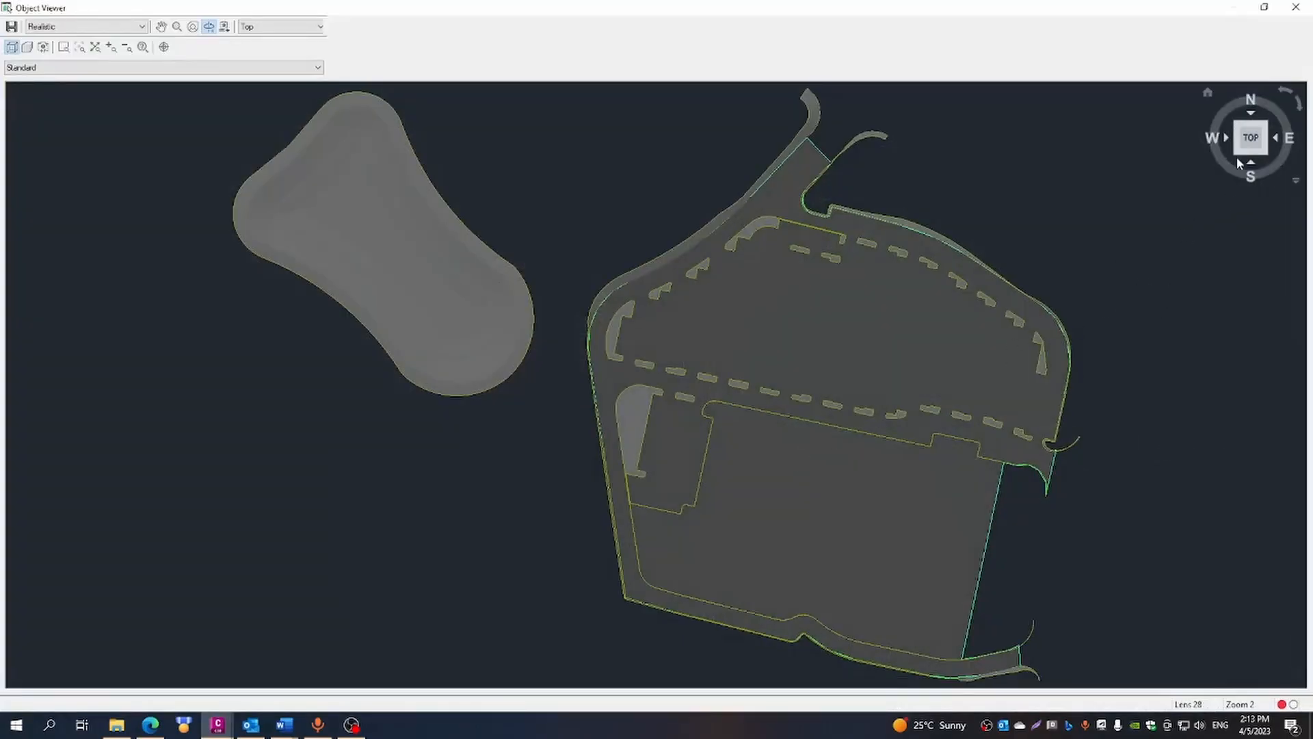
click(1238, 157)
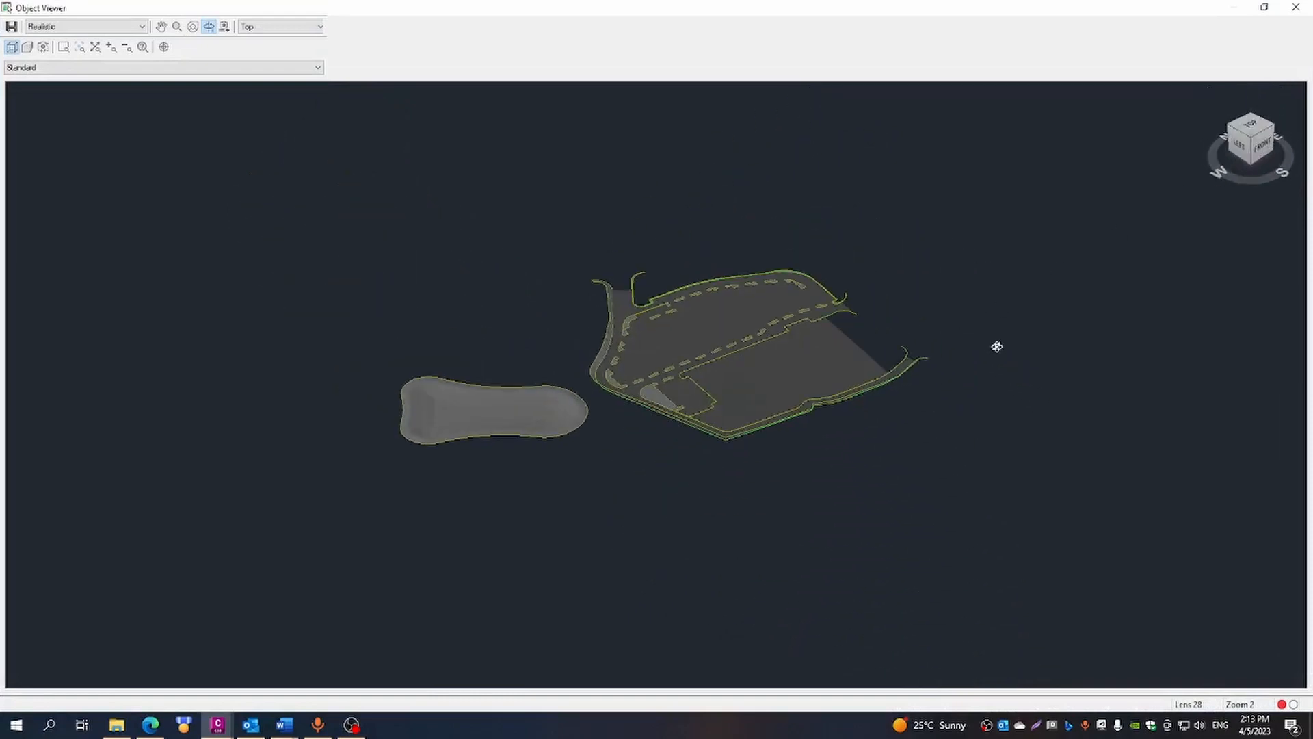
drag(999, 343, 775, 395)
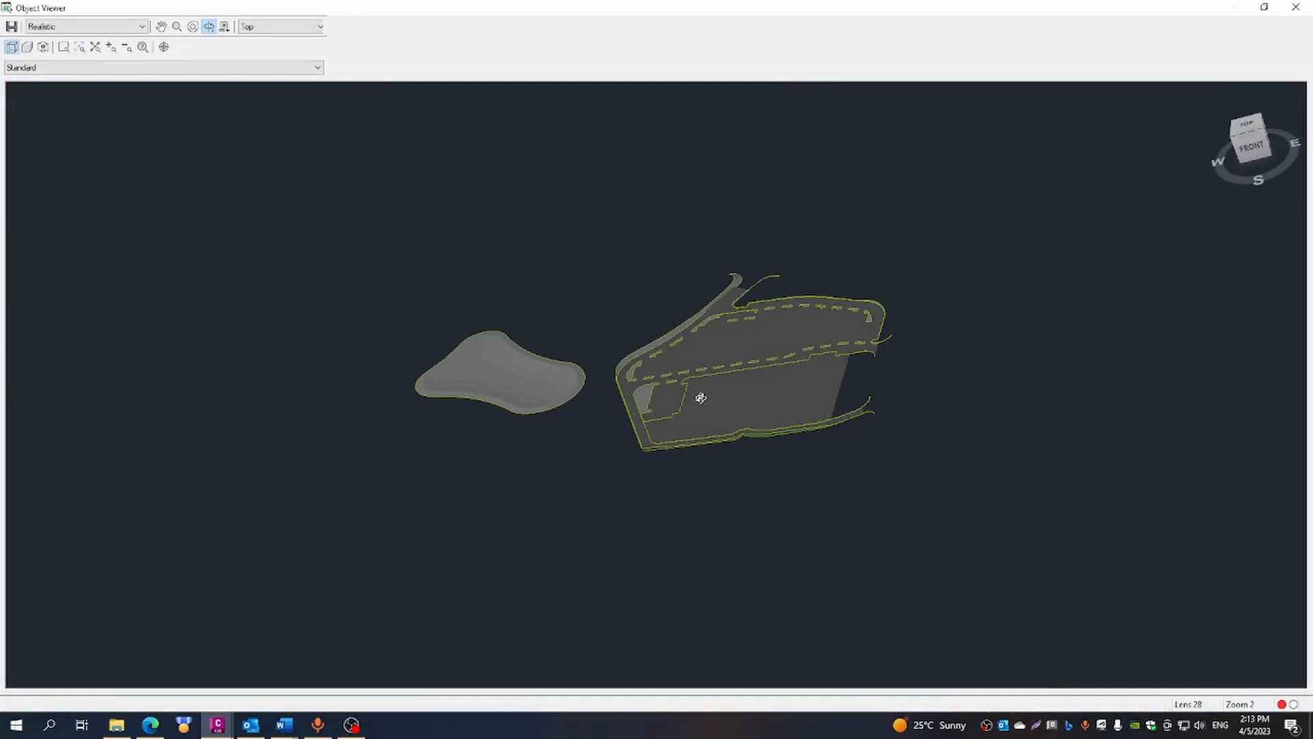
- Examine the parking islands and the outer kerb slopes on the side facing the pond
scroll(700, 398, up, 4)
drag(1047, 450, 980, 460)
drag(1159, 470, 1040, 425)
scroll(788, 218, up, 5)
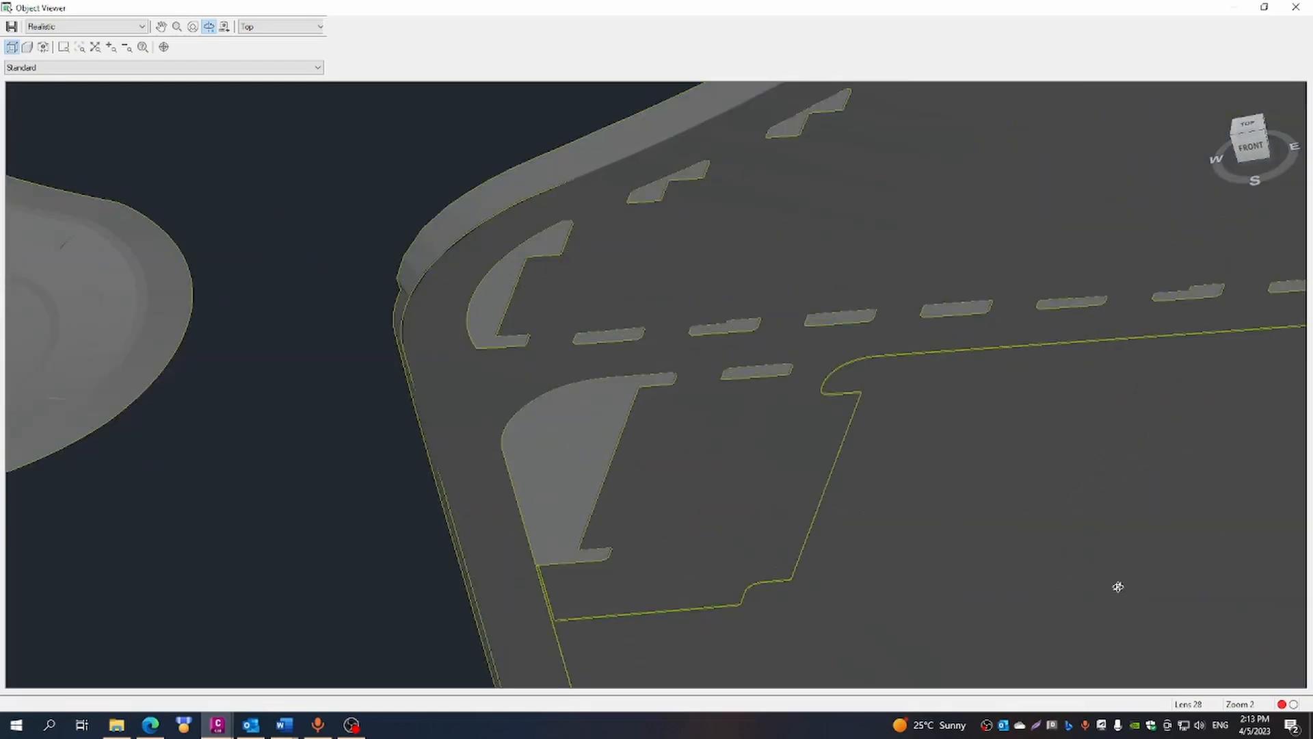
drag(1208, 596, 538, 497)
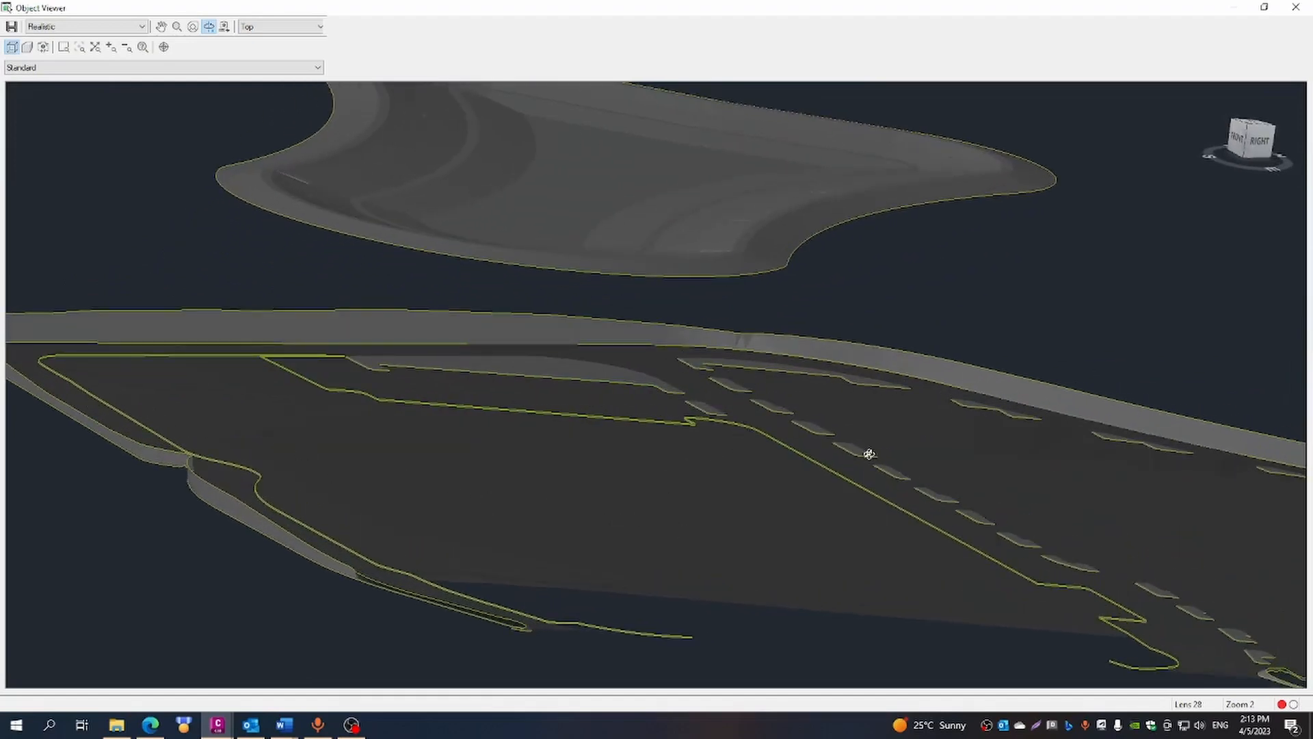
drag(870, 455, 996, 454)
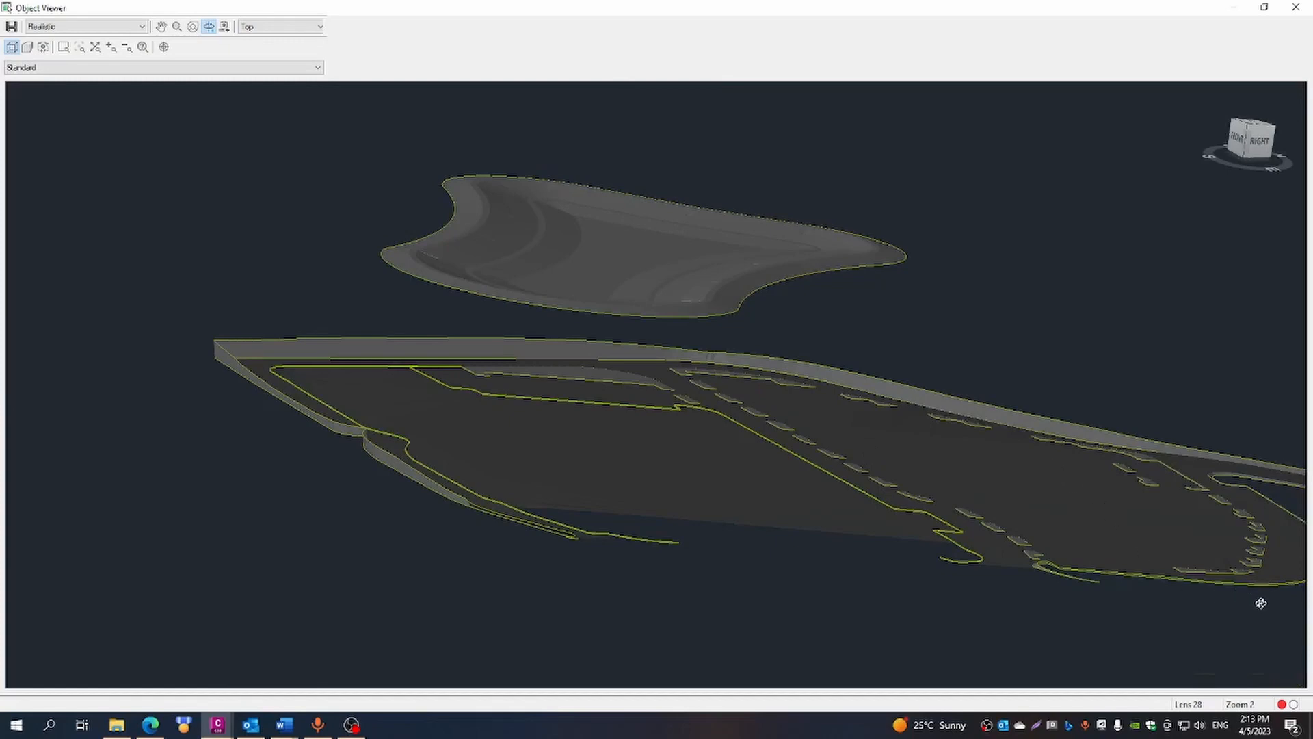
scroll(1059, 575, up, 2)
- Examine the island row and the curved kerb ends at the parking's eastern entrance up close
drag(1081, 589, 940, 536)
click(161, 26)
drag(1050, 588, 852, 512)
scroll(944, 549, up, 3)
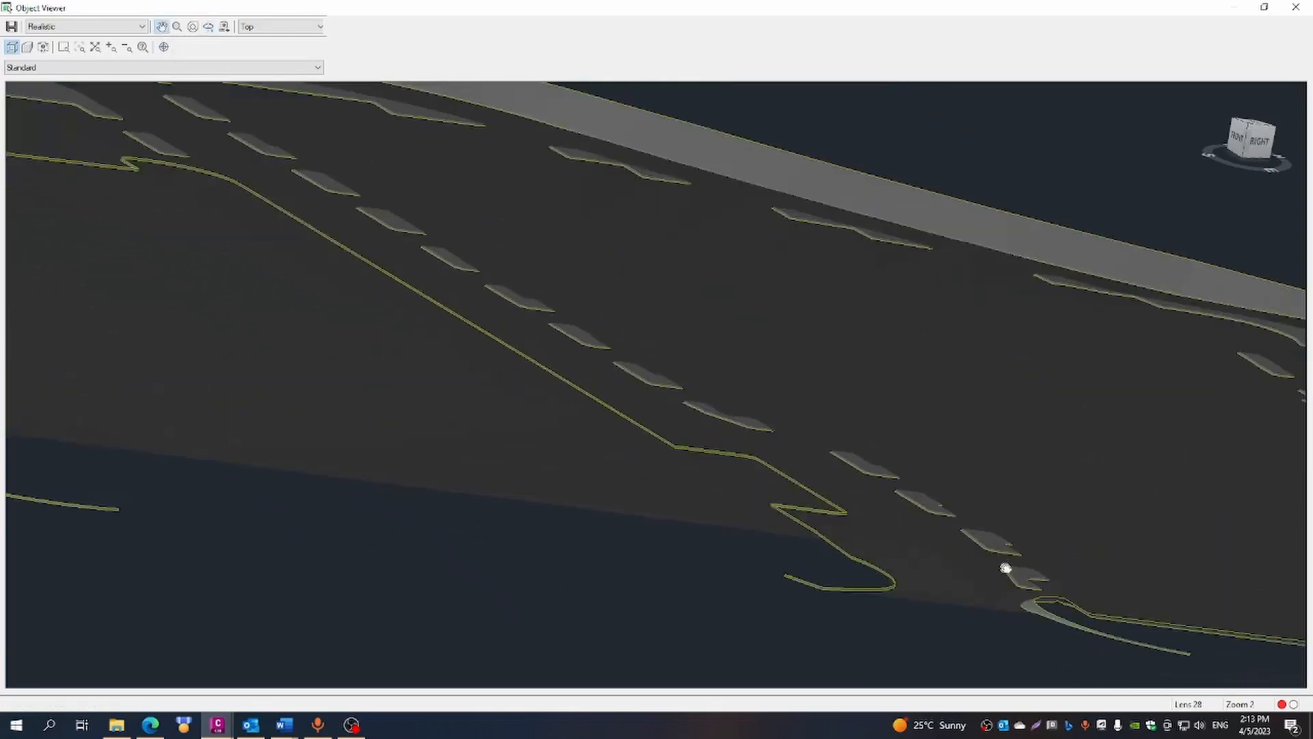
scroll(830, 474, up, 2)
scroll(894, 529, up, 3)
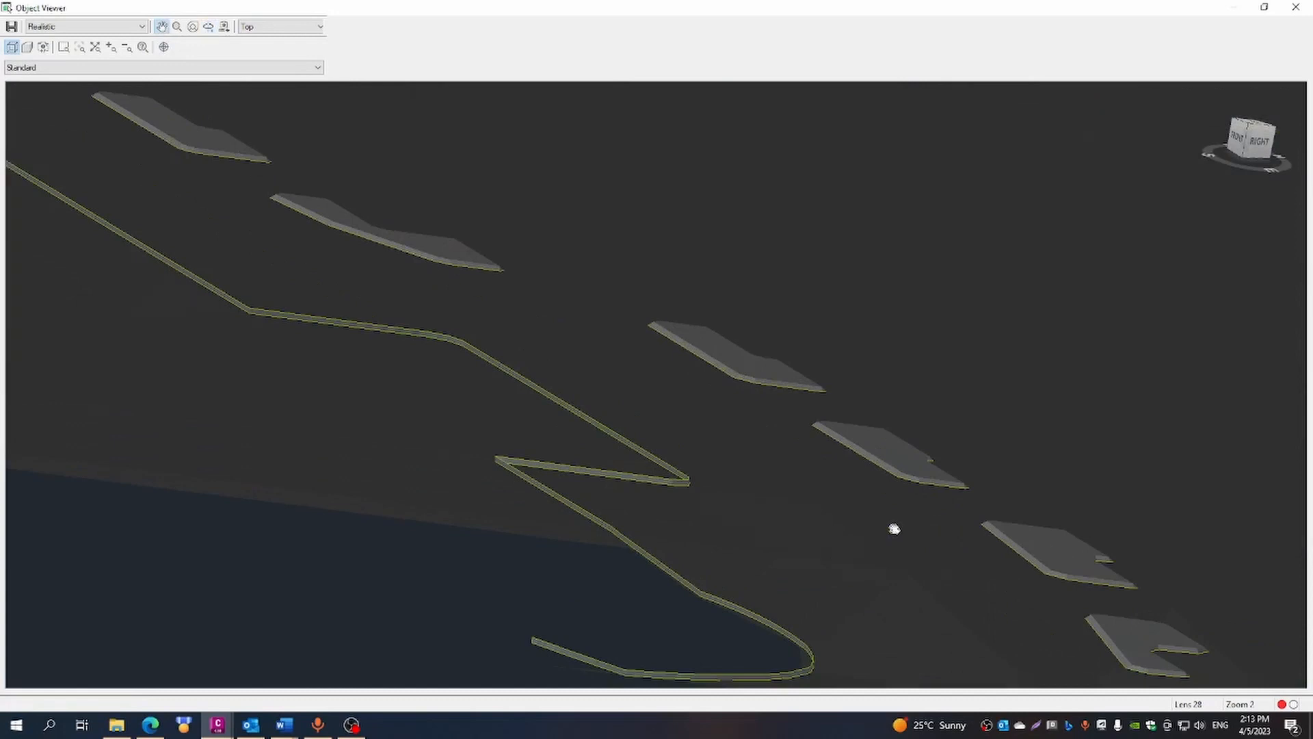
scroll(893, 529, down, 3)
scroll(855, 455, up, 2)
scroll(887, 504, up, 3)
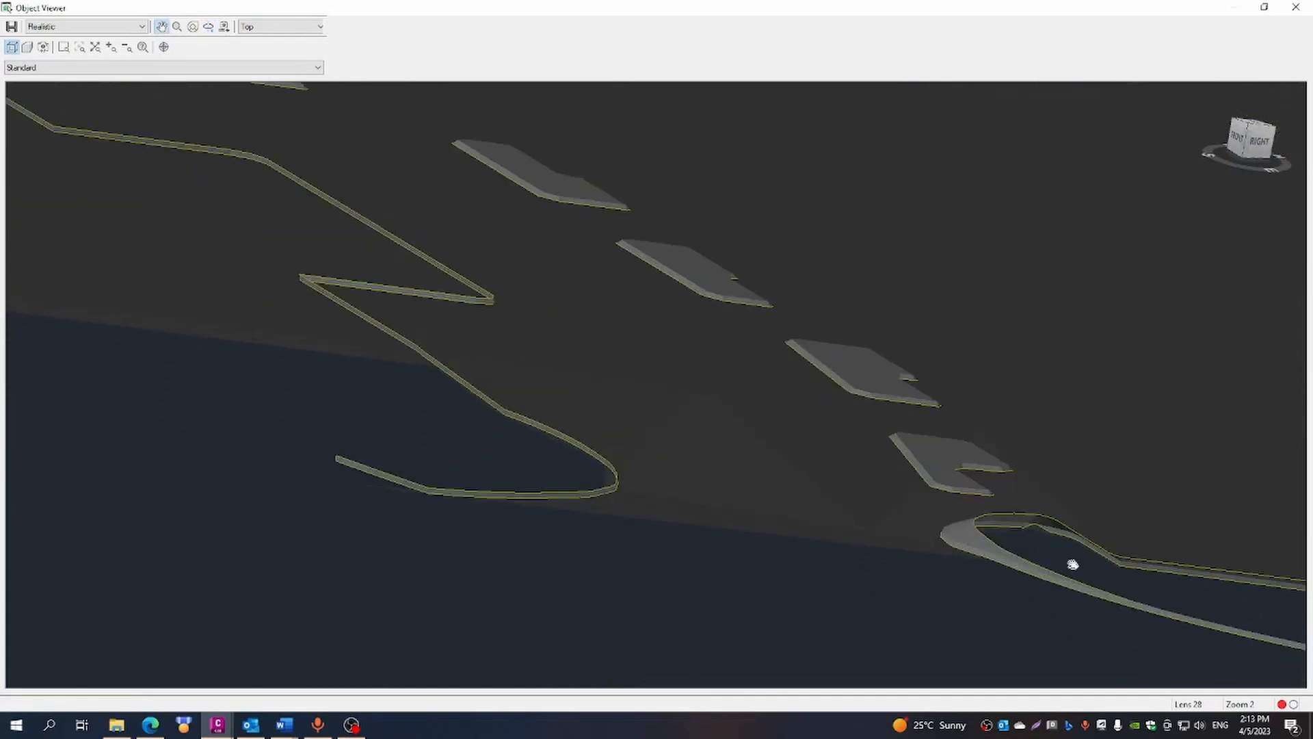
drag(1072, 563, 622, 504)
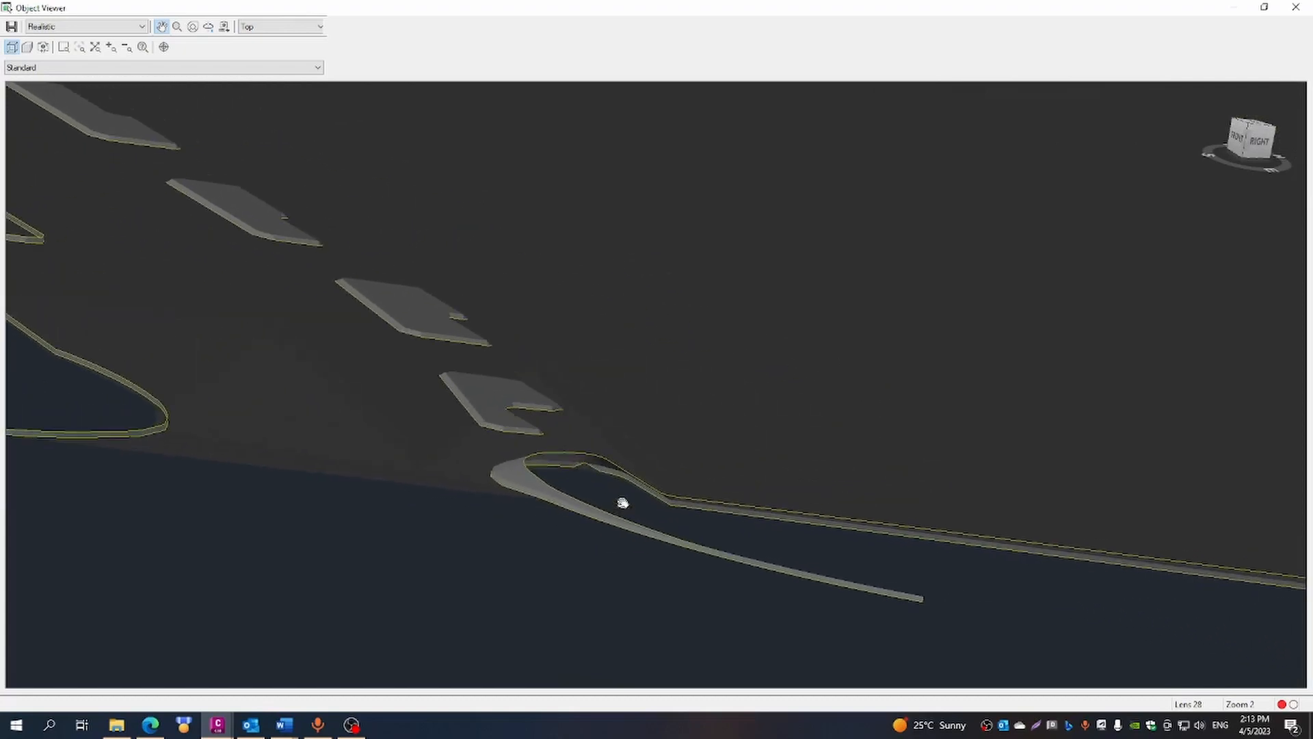
drag(764, 538, 812, 557)
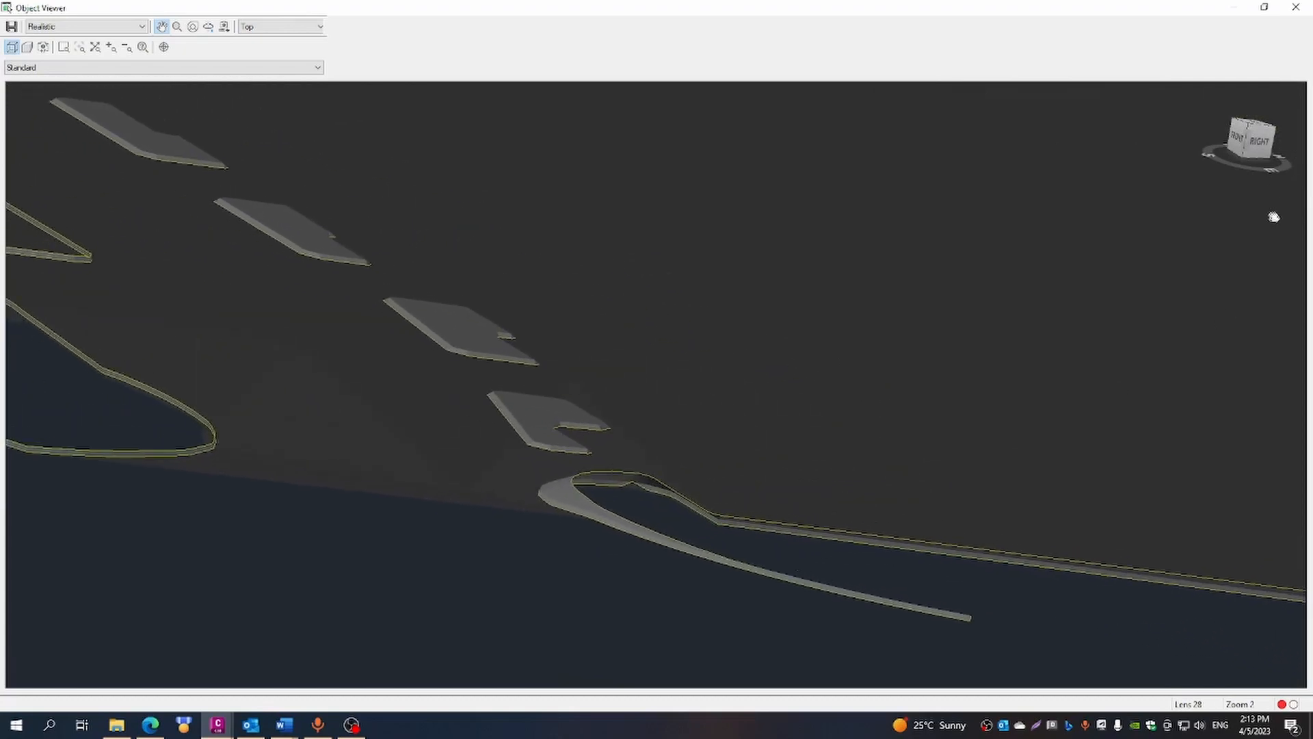
- Inspect the parking and pond from successive isometric corner views around the whole model
click(1276, 133)
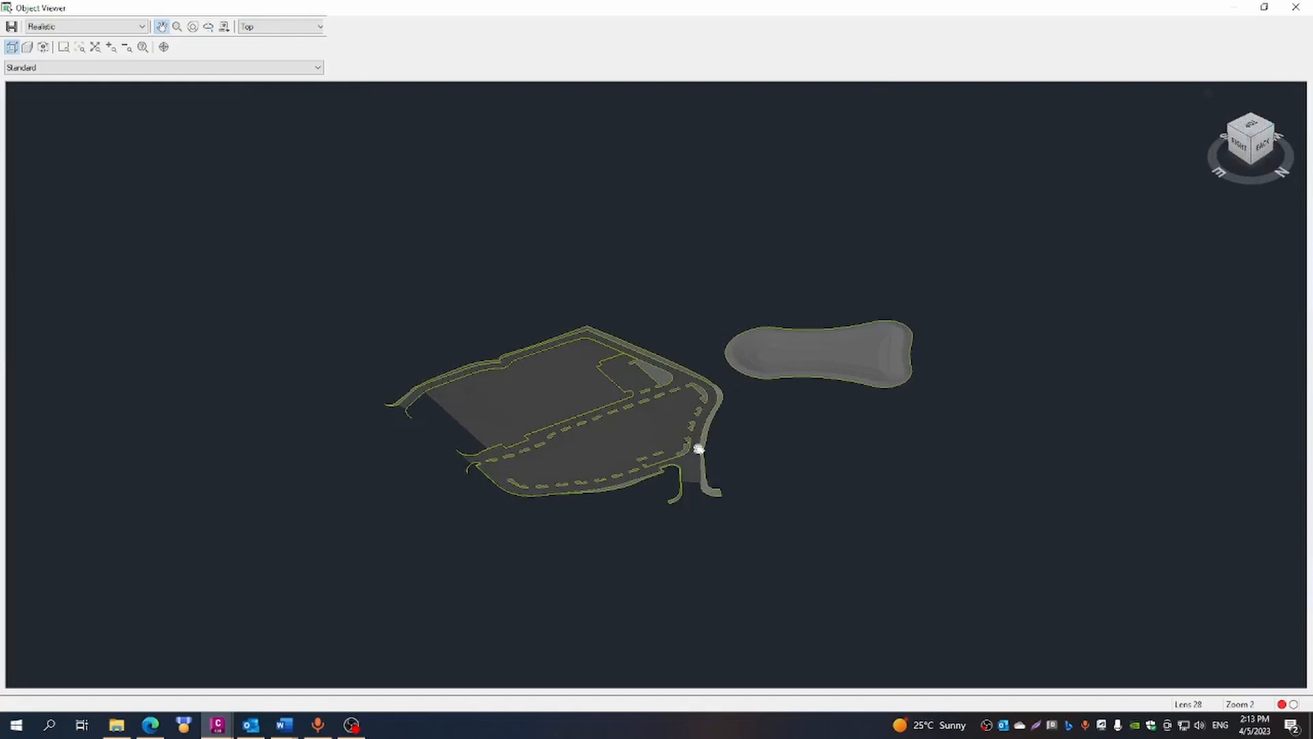
drag(698, 448, 1027, 474)
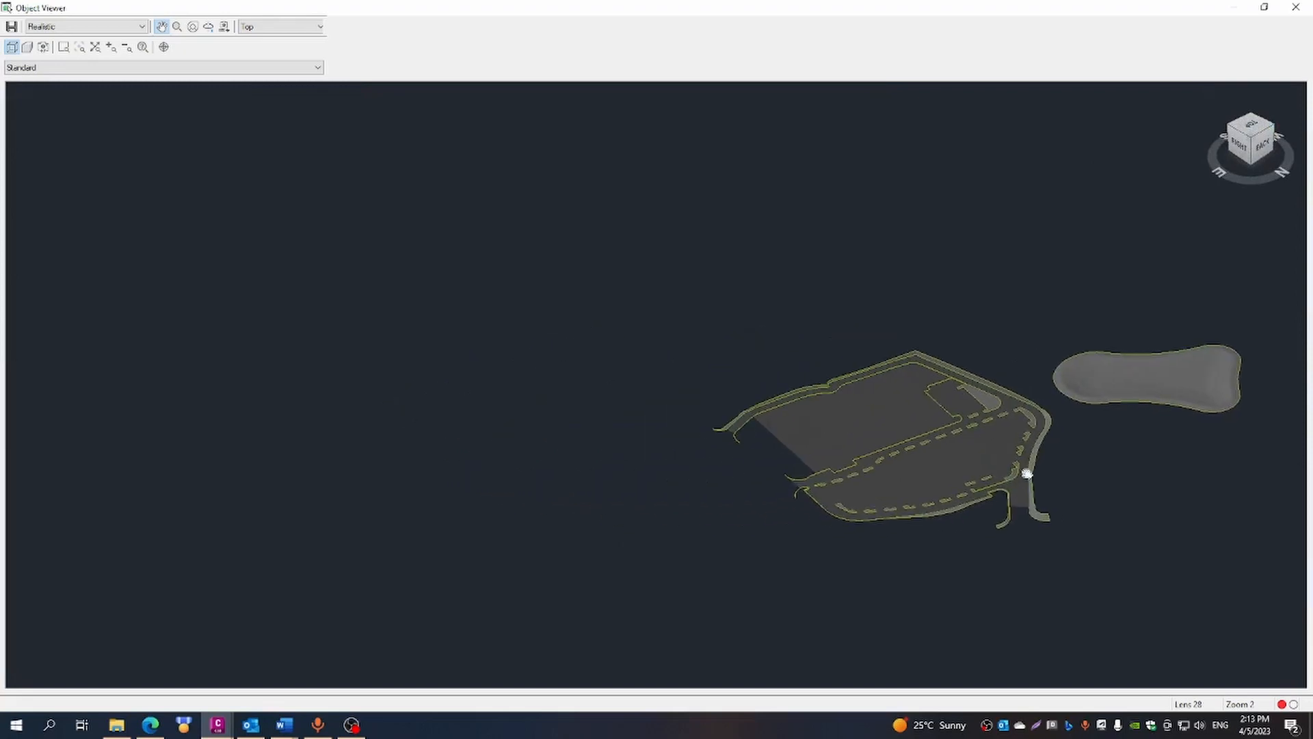
click(1276, 134)
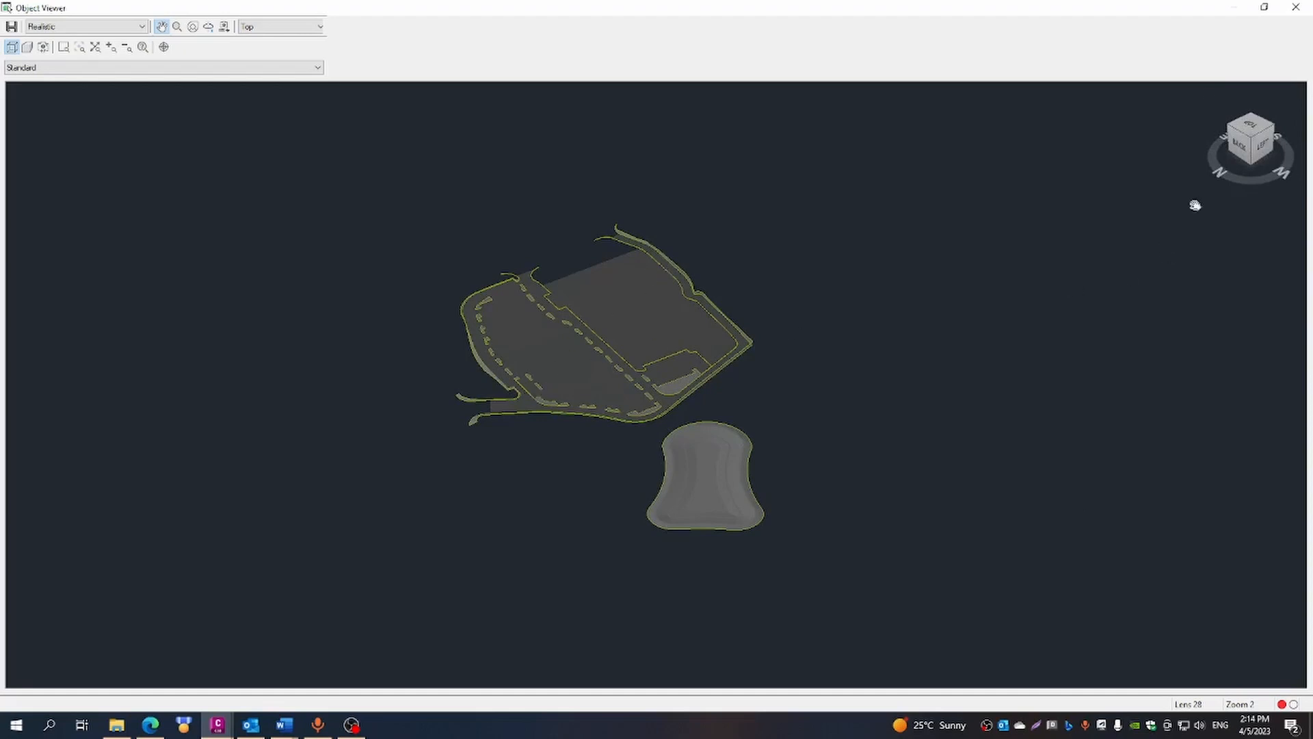
click(1276, 130)
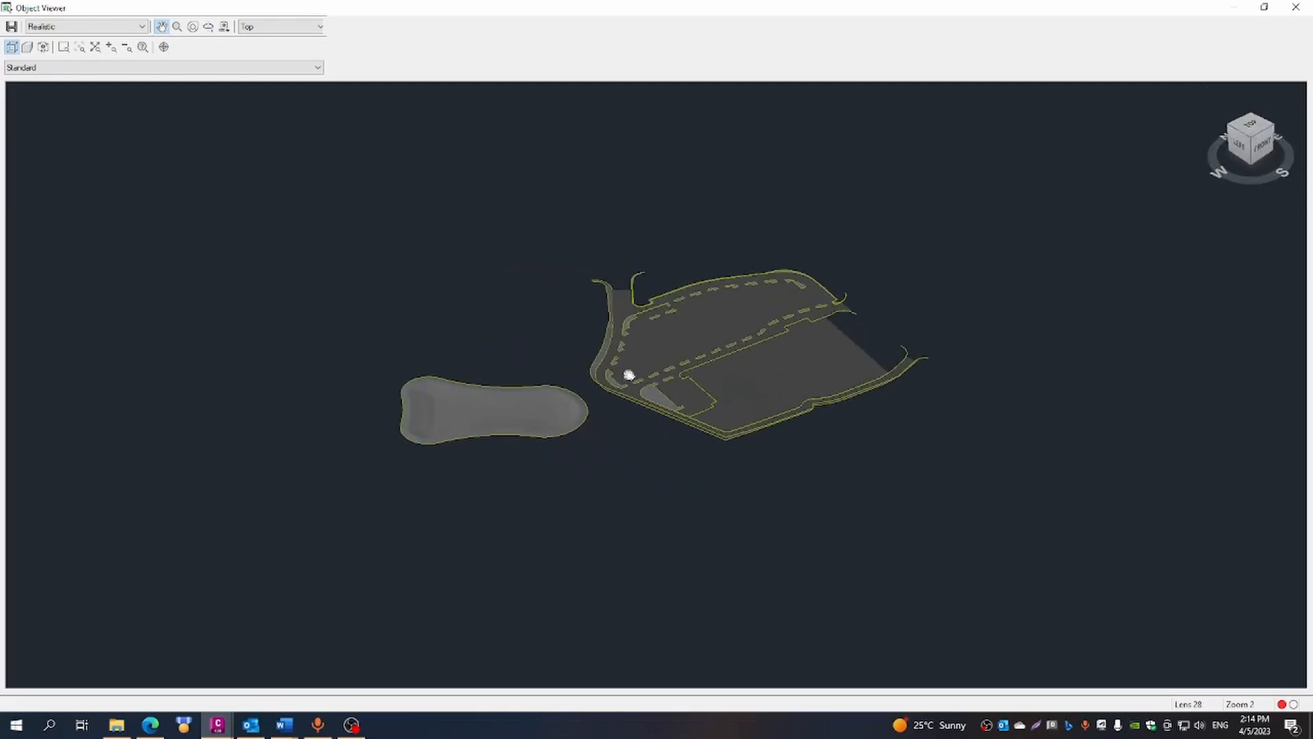
click(1276, 132)
scroll(841, 470, up, 3)
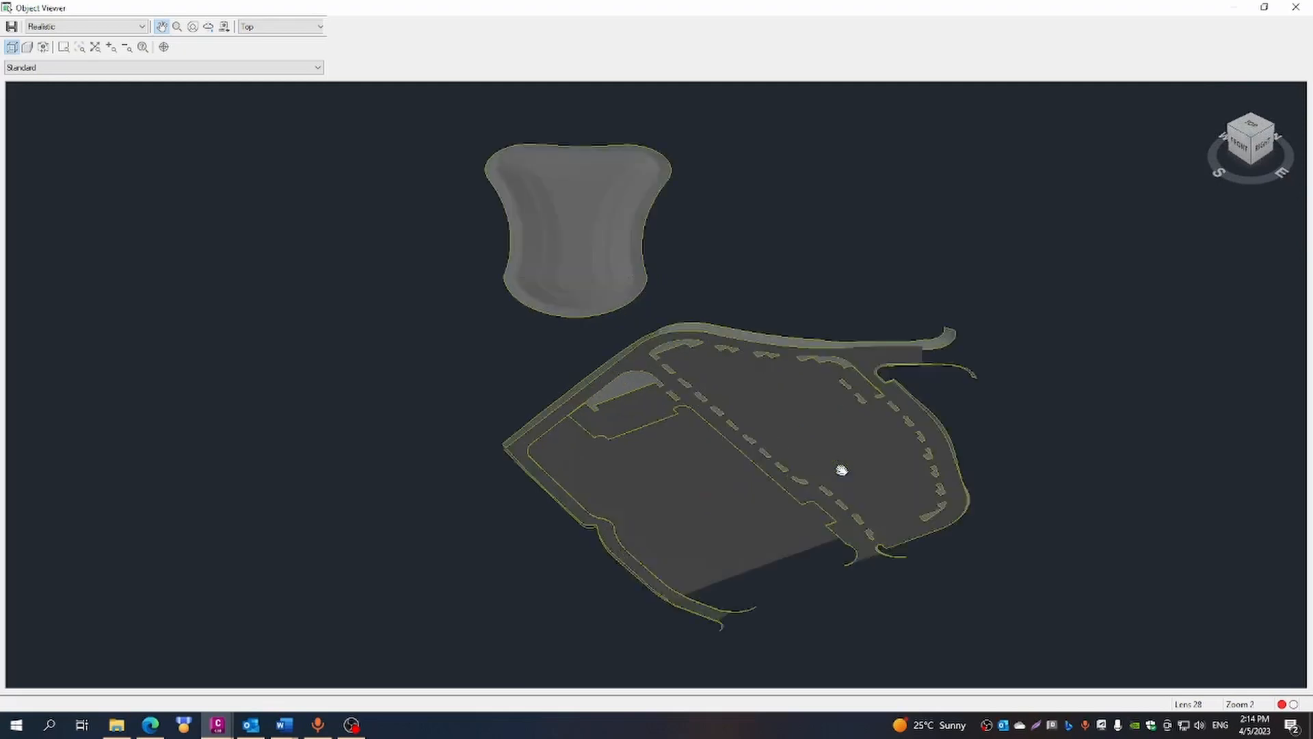
scroll(842, 470, up, 2)
drag(1151, 561, 982, 662)
click(208, 26)
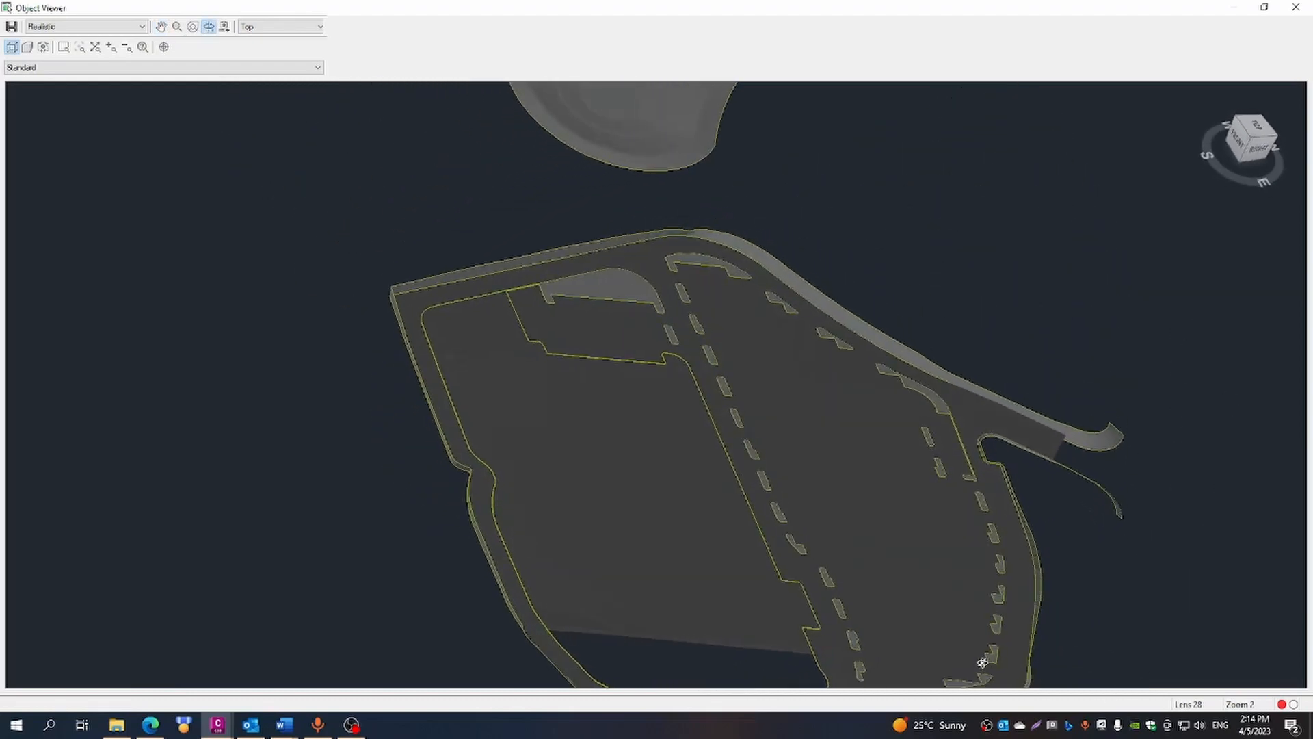
- Examine the northern entrance arm, the islands and the perimeter kerb slopes of the parking from overhead and low angles
scroll(835, 517, down, 3)
drag(839, 529, 374, 424)
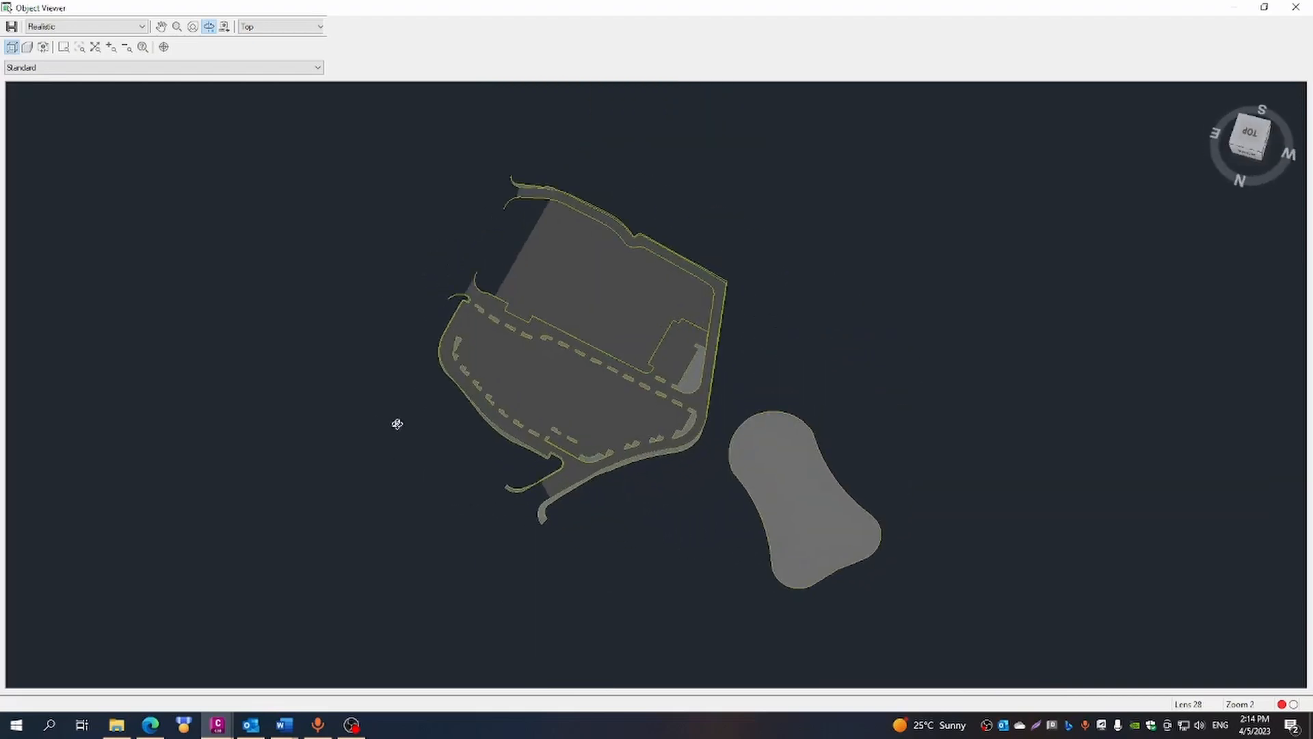
scroll(509, 451, up, 3)
drag(377, 475, 430, 458)
scroll(384, 588, up, 2)
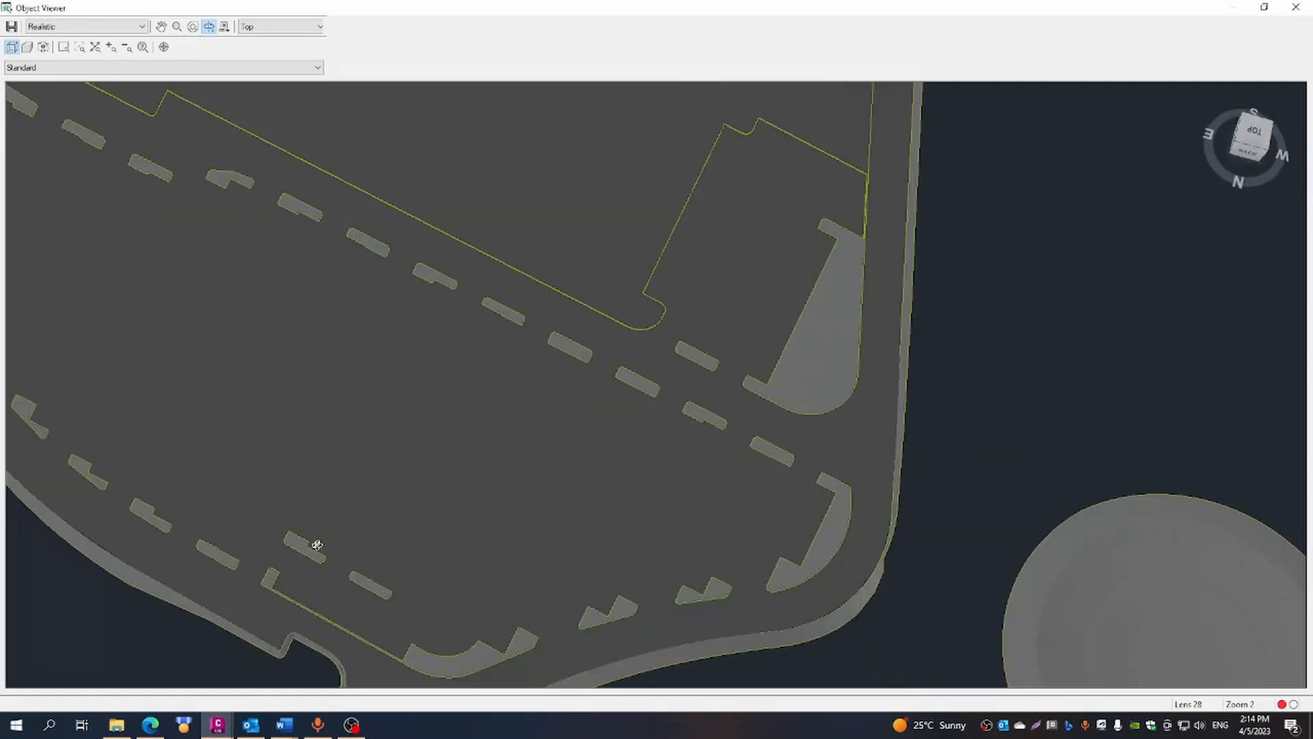
drag(705, 449, 503, 232)
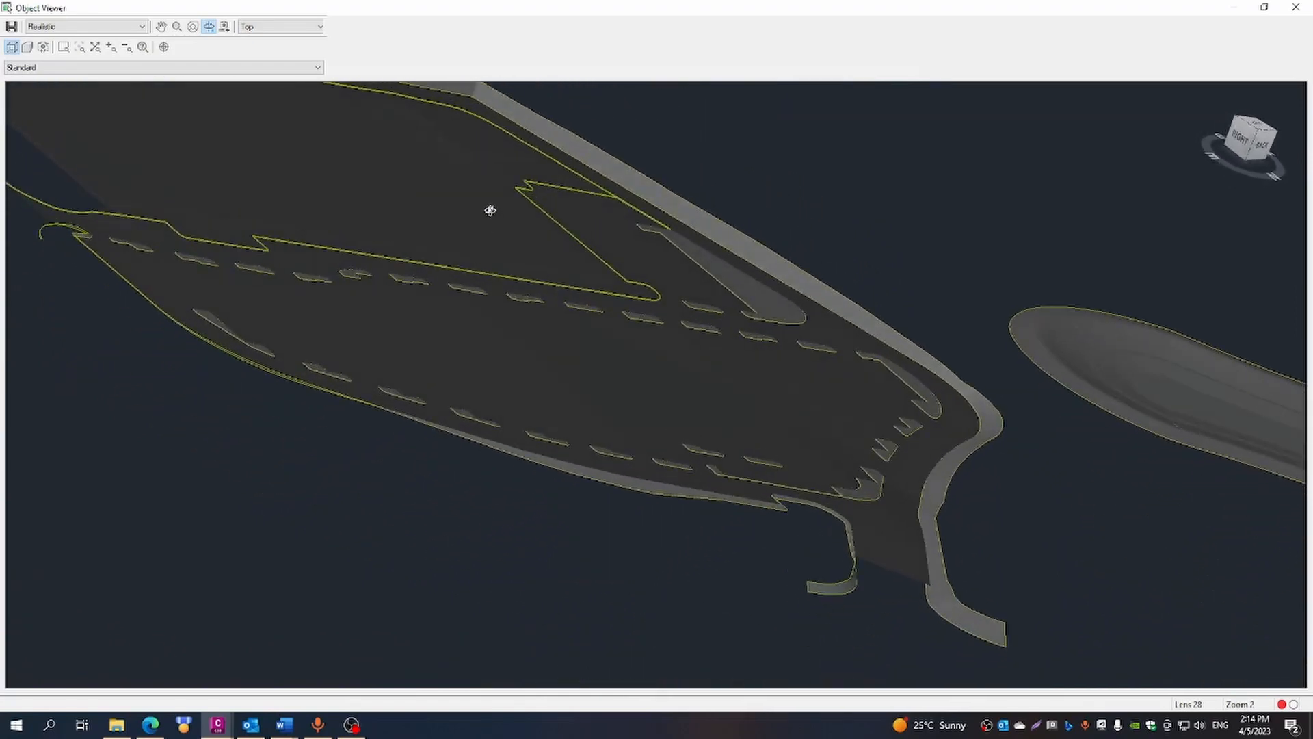
scroll(489, 210, down, 2)
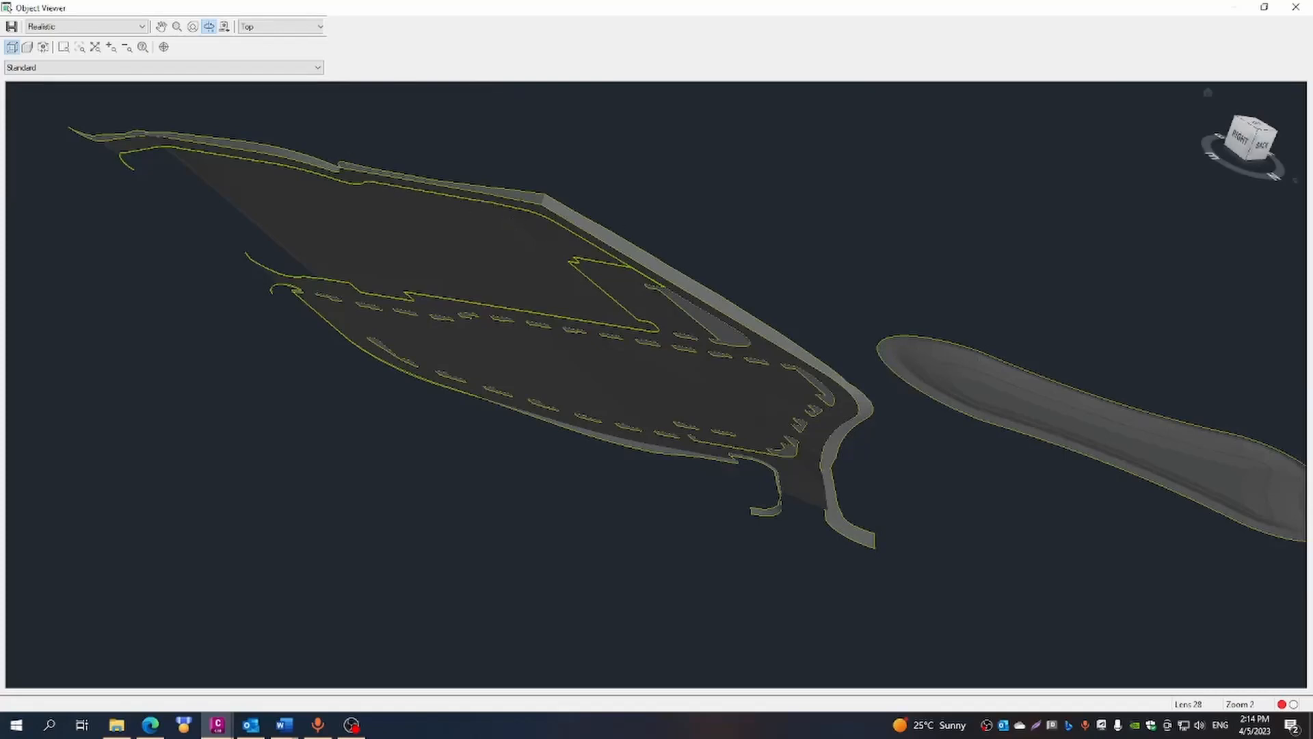
drag(928, 579, 952, 441)
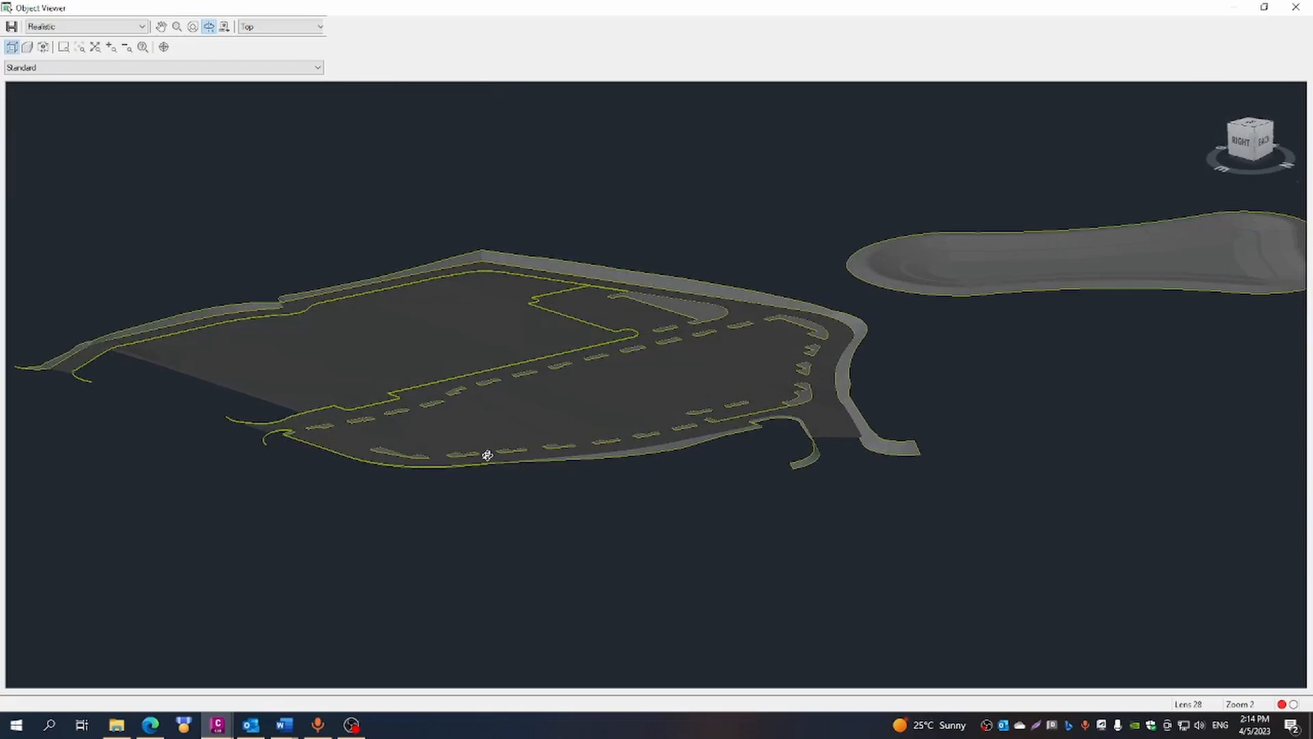
scroll(487, 455, up, 5)
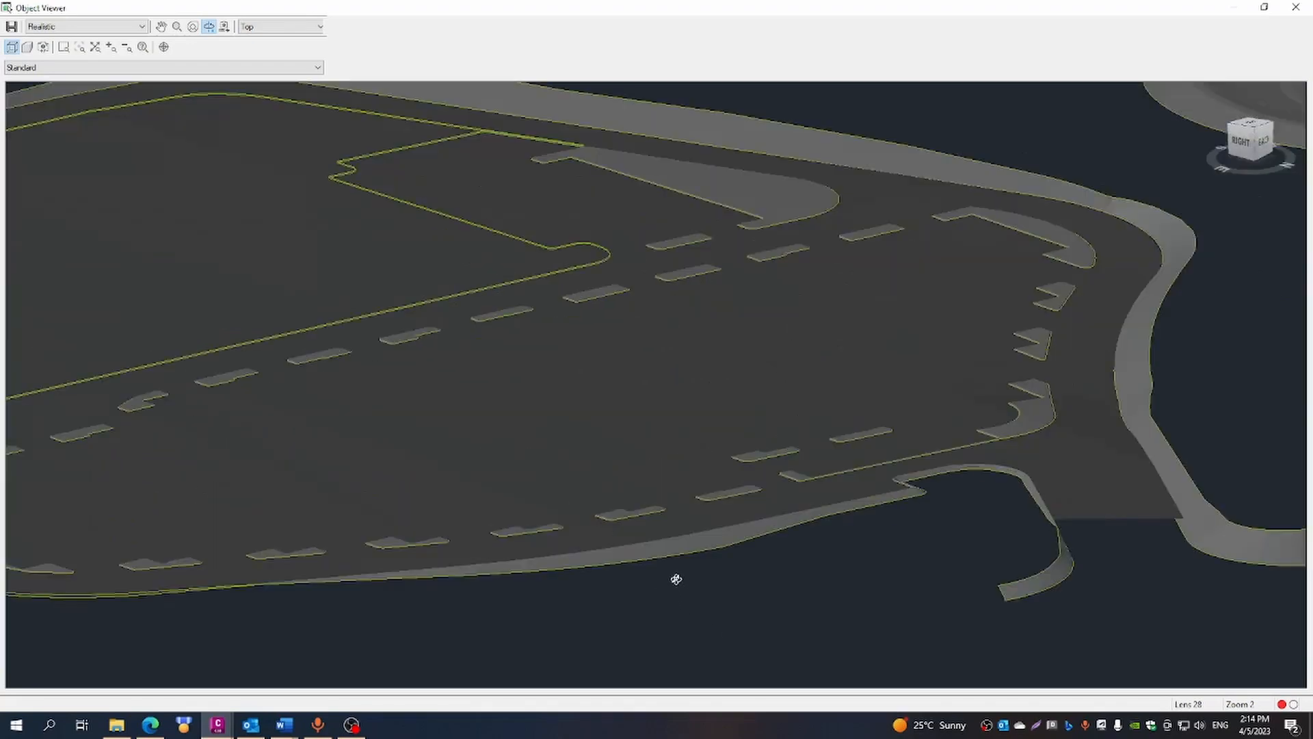
scroll(676, 579, up, 3)
scroll(1134, 542, down, 3)
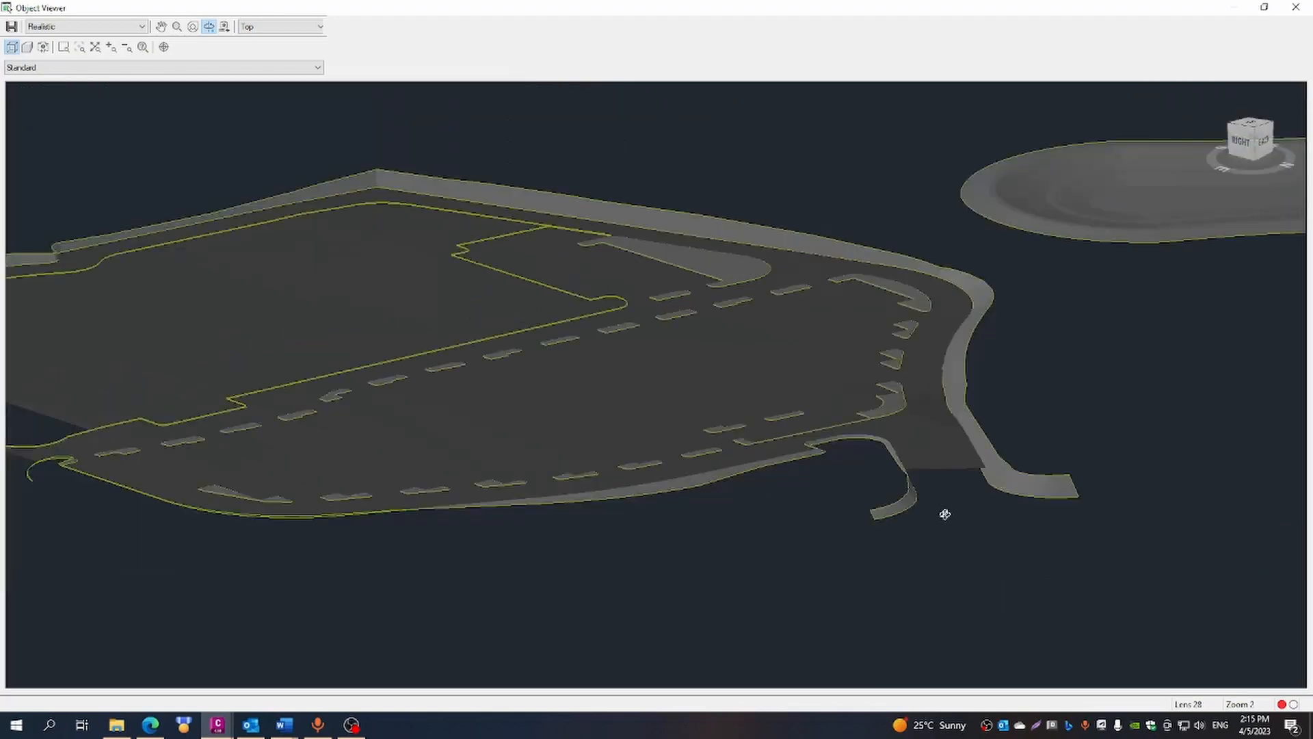
scroll(564, 507, down, 2)
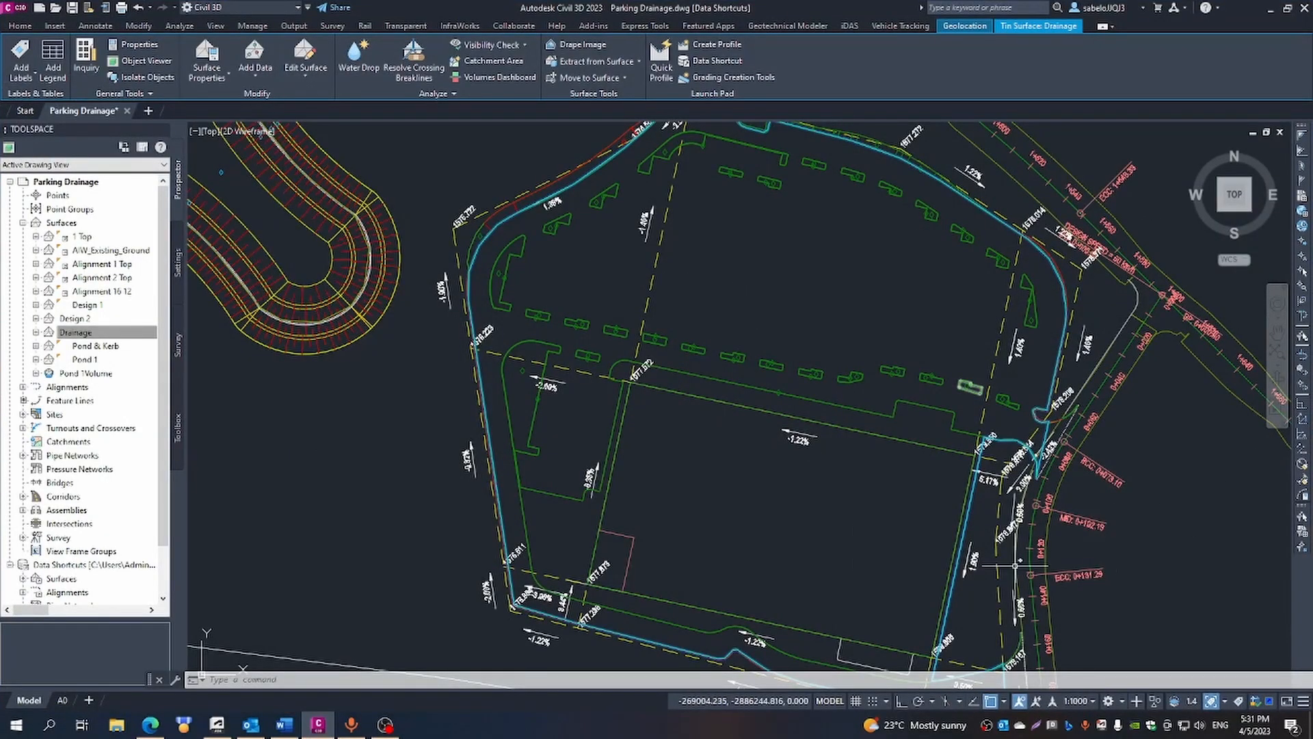
- Create a new TIN surface named FG with the Contours 2m and 10m (Background) style
click(60, 223)
right_click(75, 225)
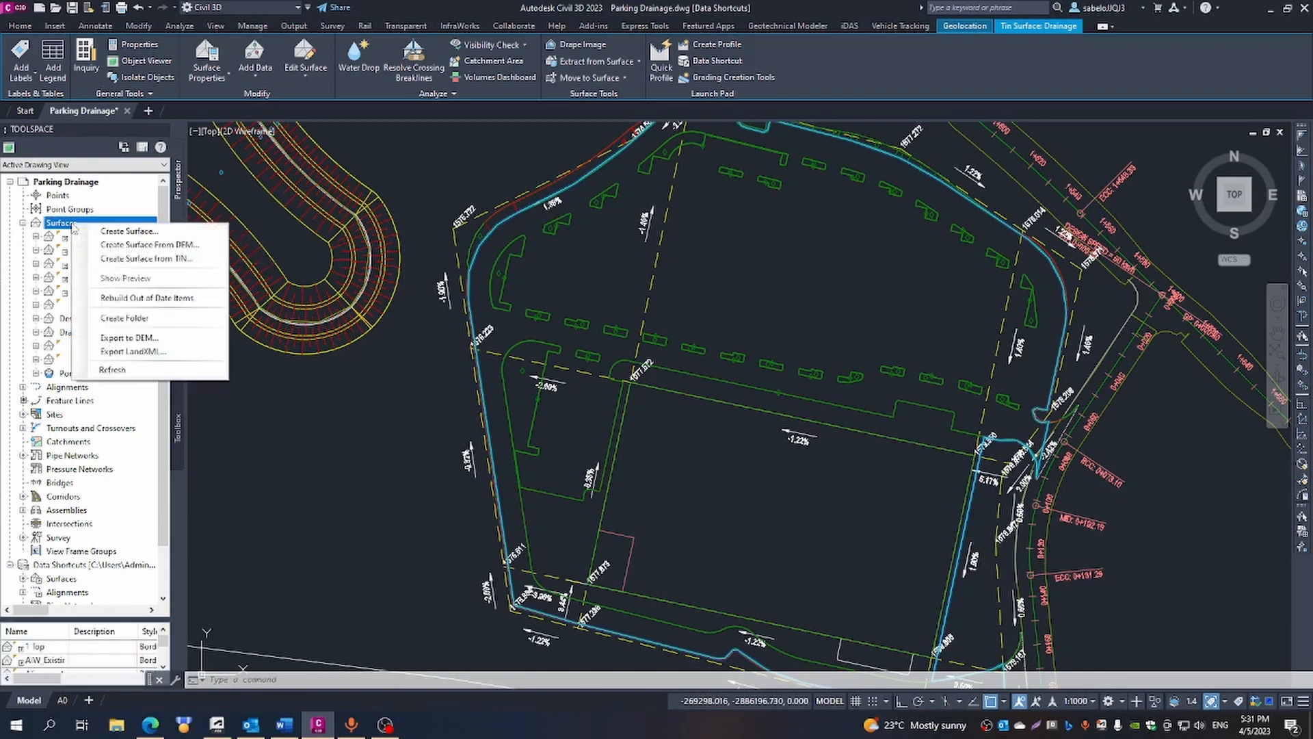
click(134, 247)
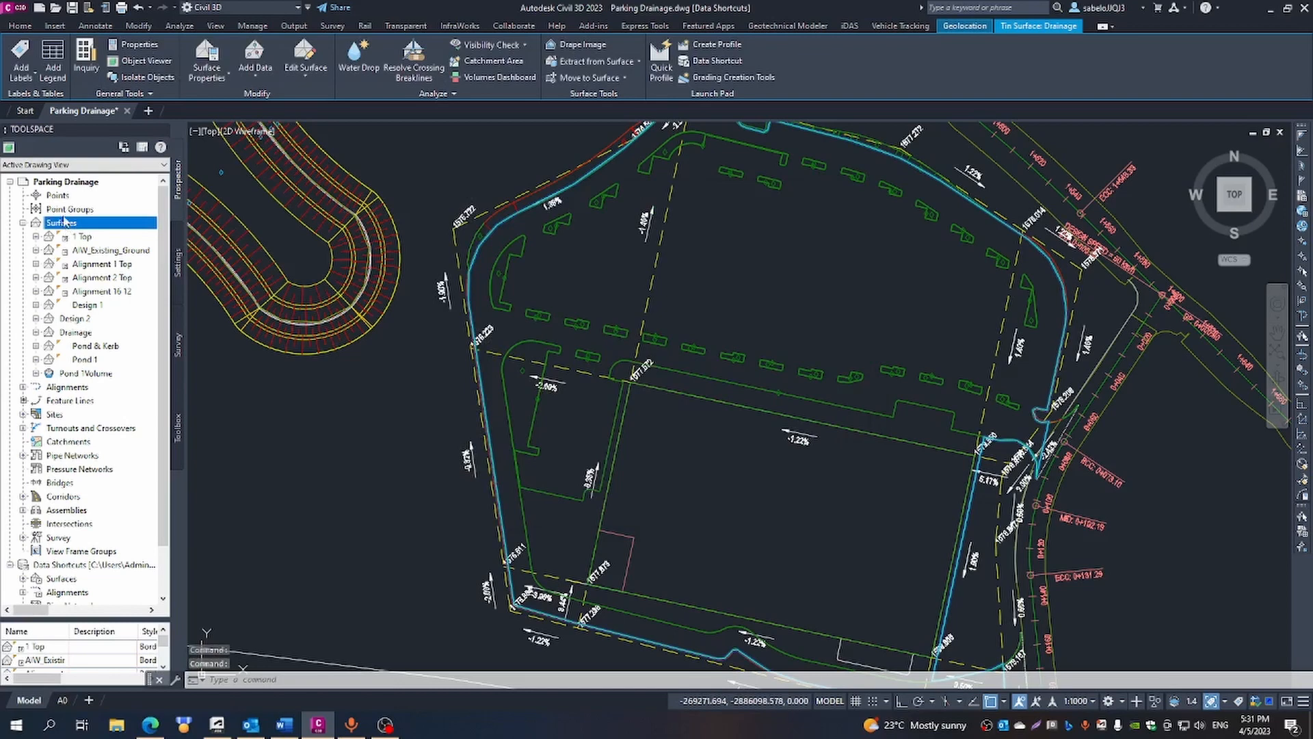
right_click(61, 223)
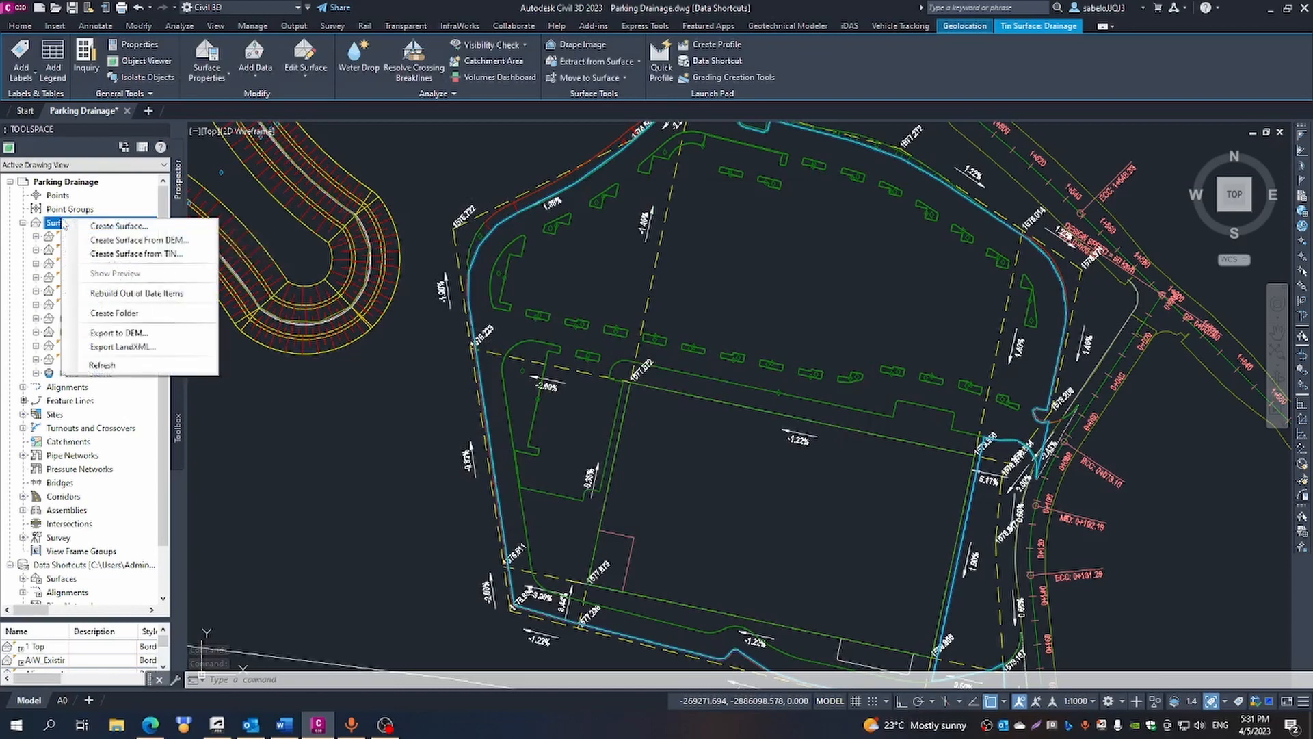
click(101, 229)
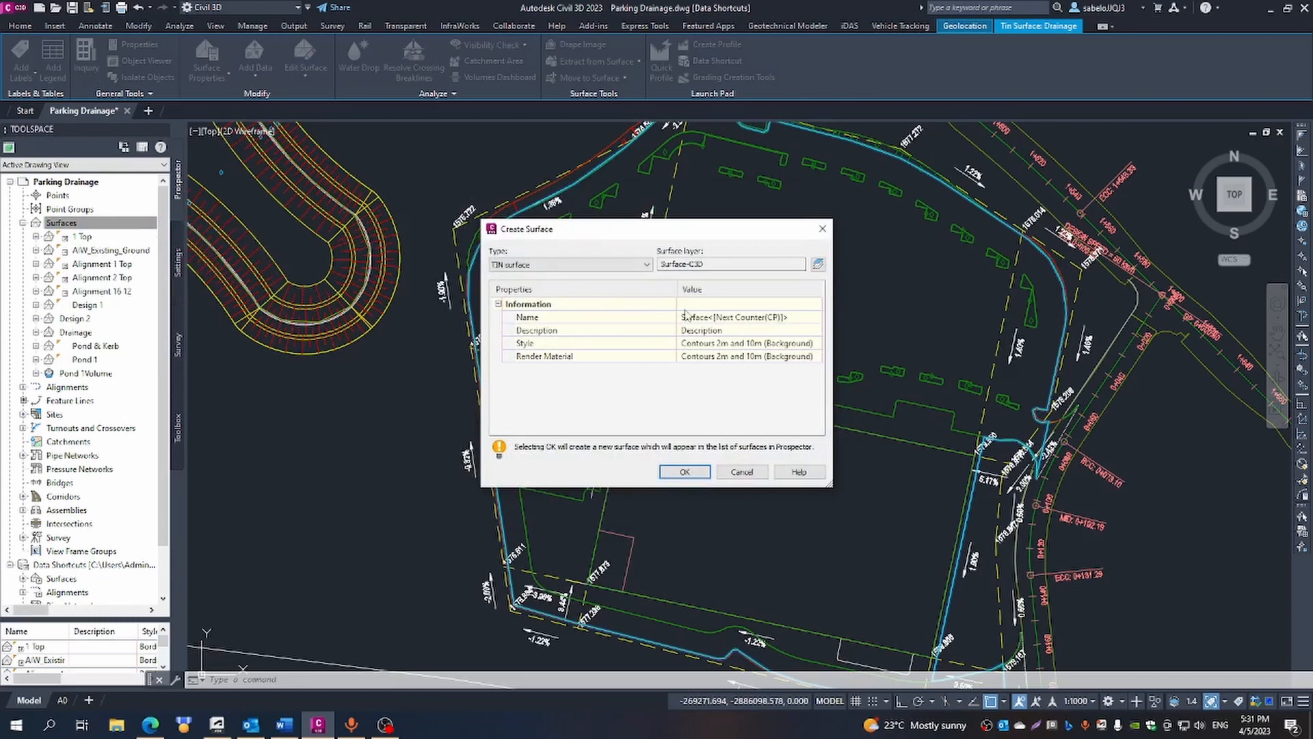
click(694, 319)
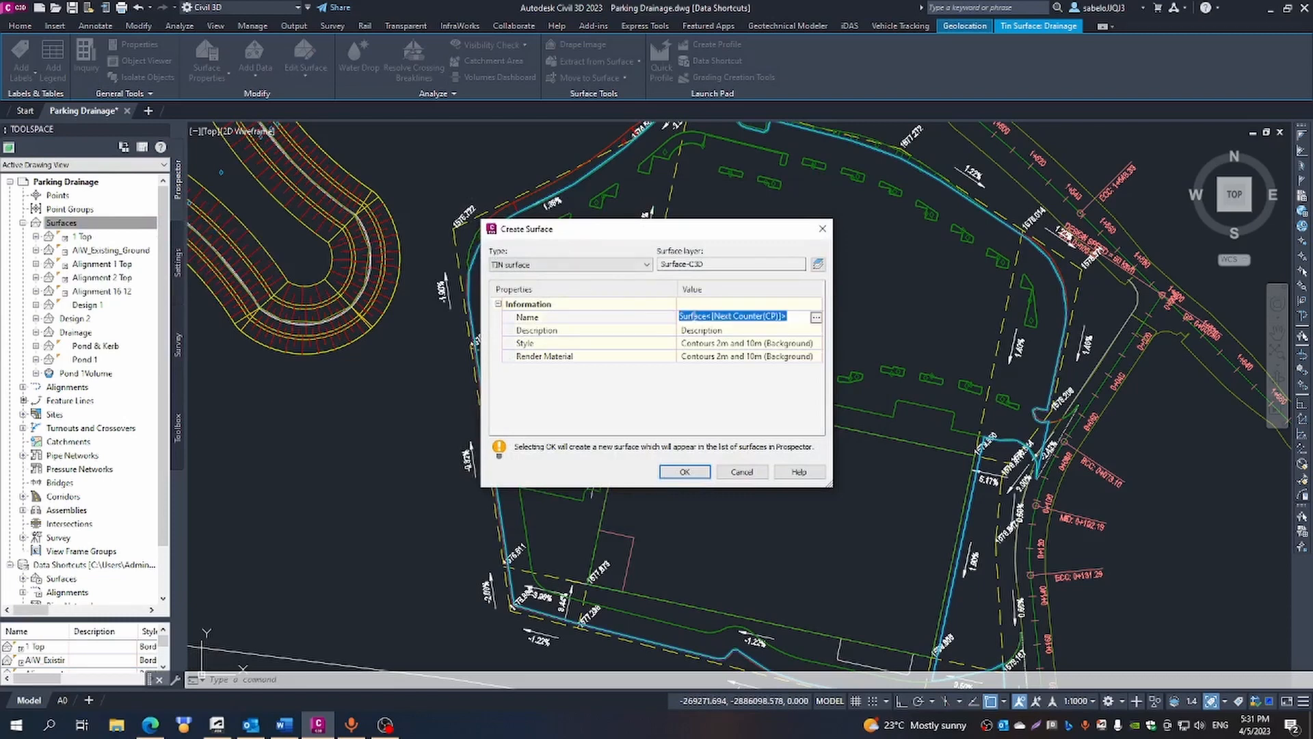
text(FG)
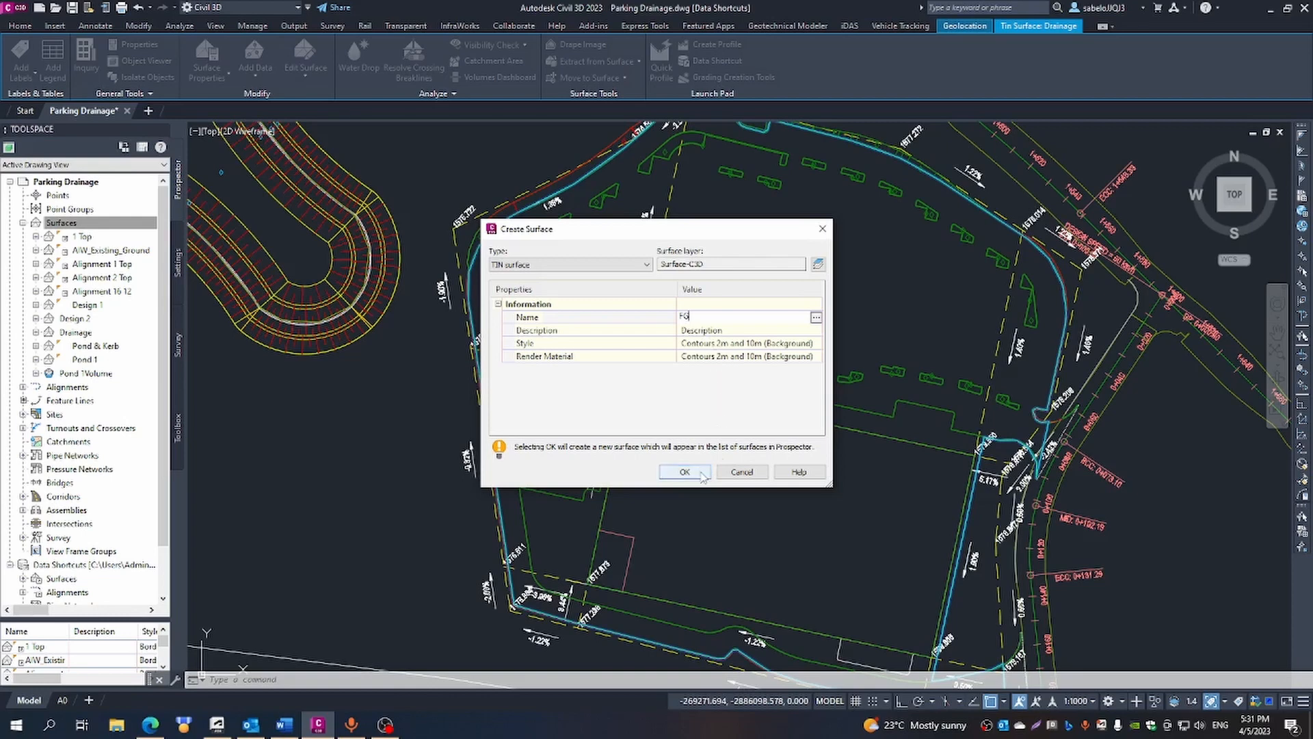
click(684, 472)
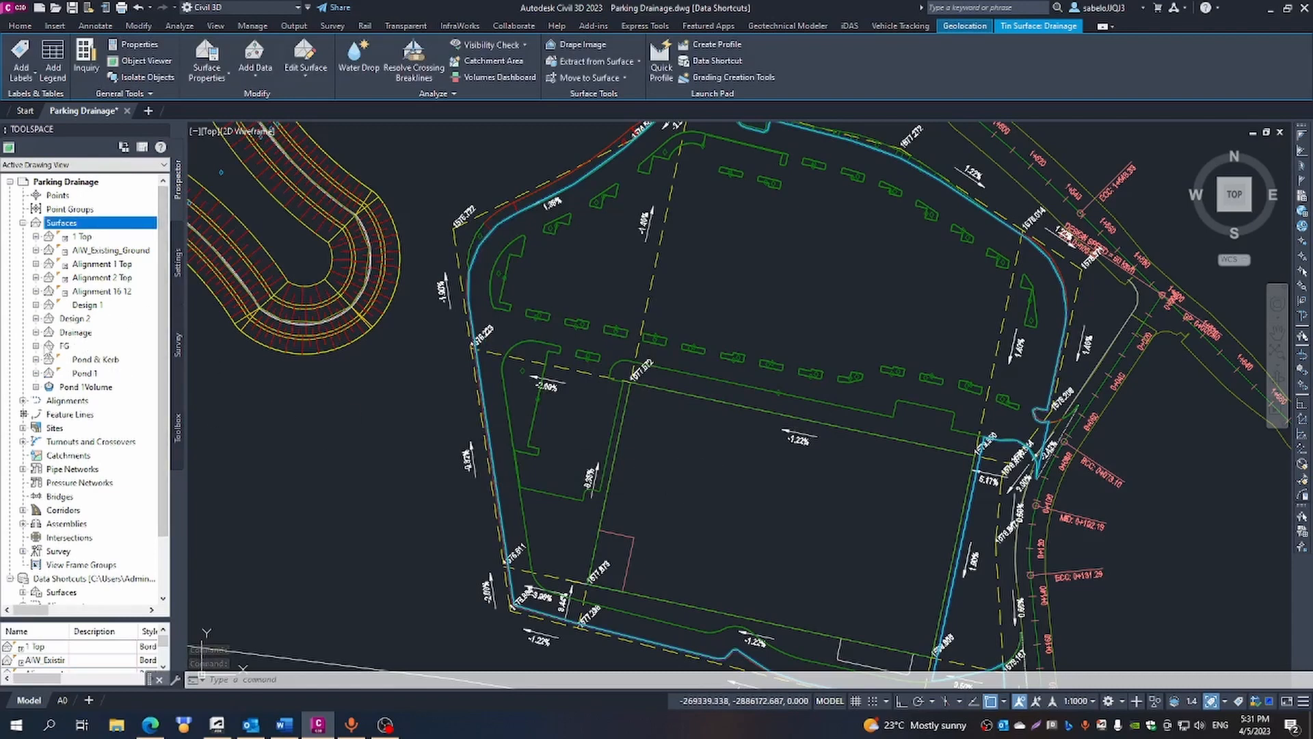
- Paste the Drainage surface into the FG surface as an edit in its definition
click(36, 345)
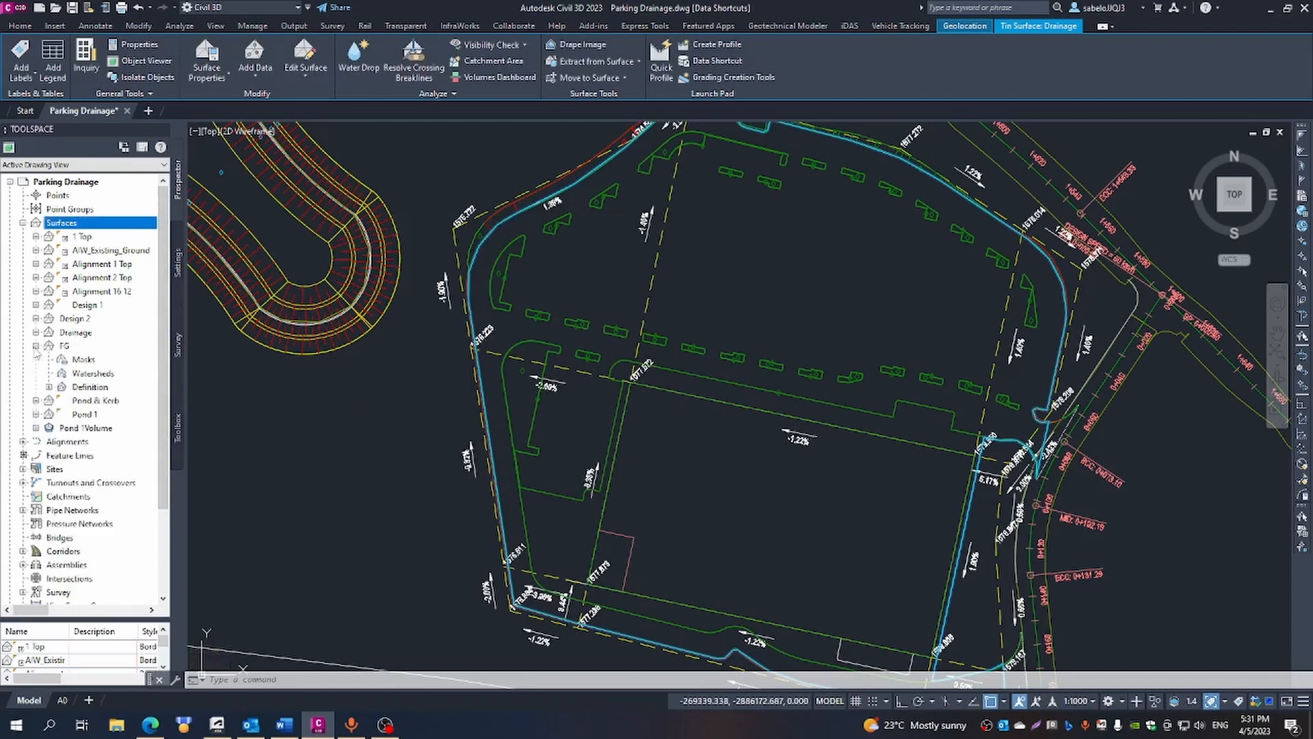
click(49, 387)
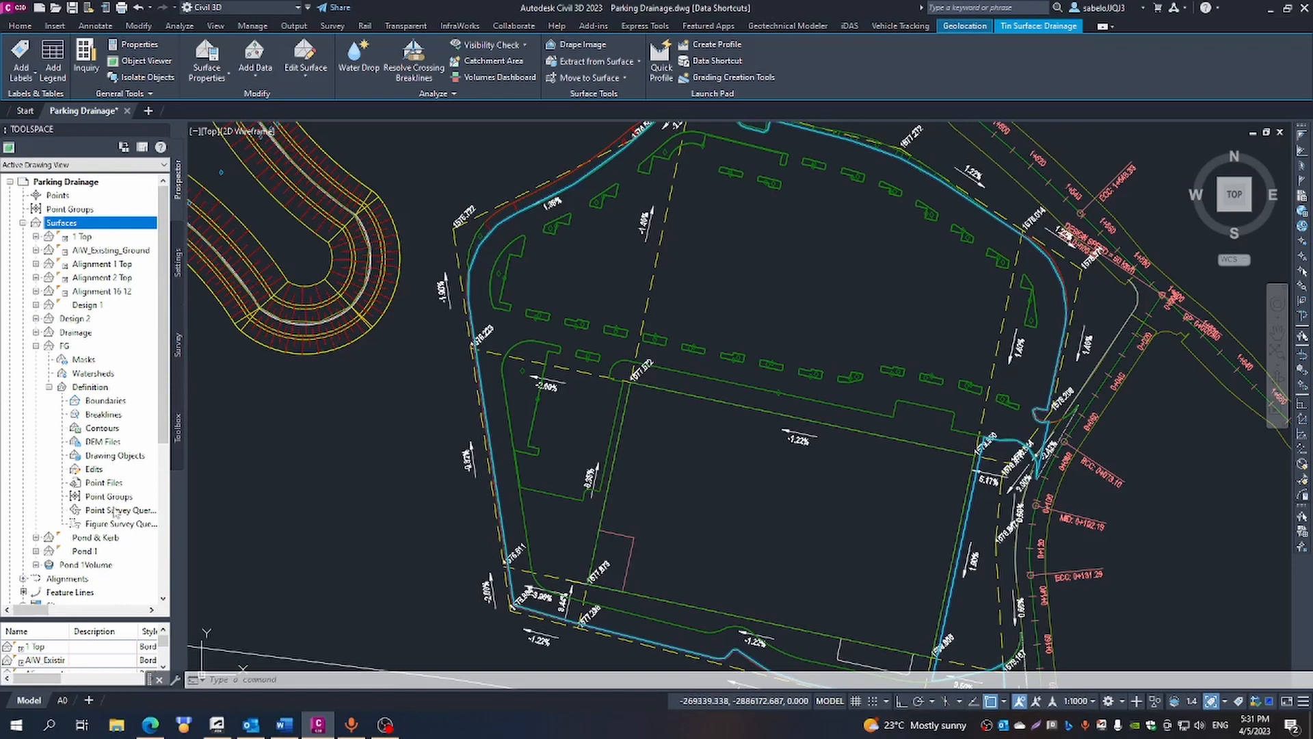
click(94, 469)
right_click(96, 471)
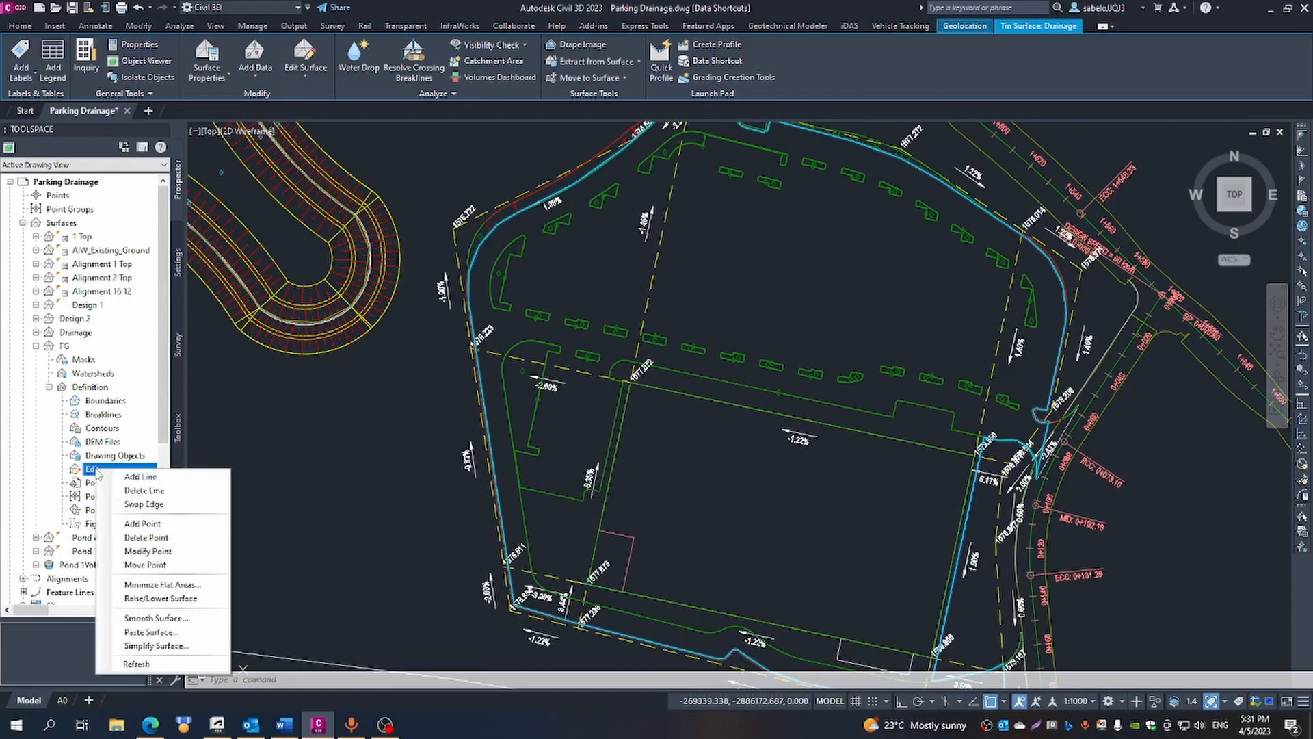
click(135, 632)
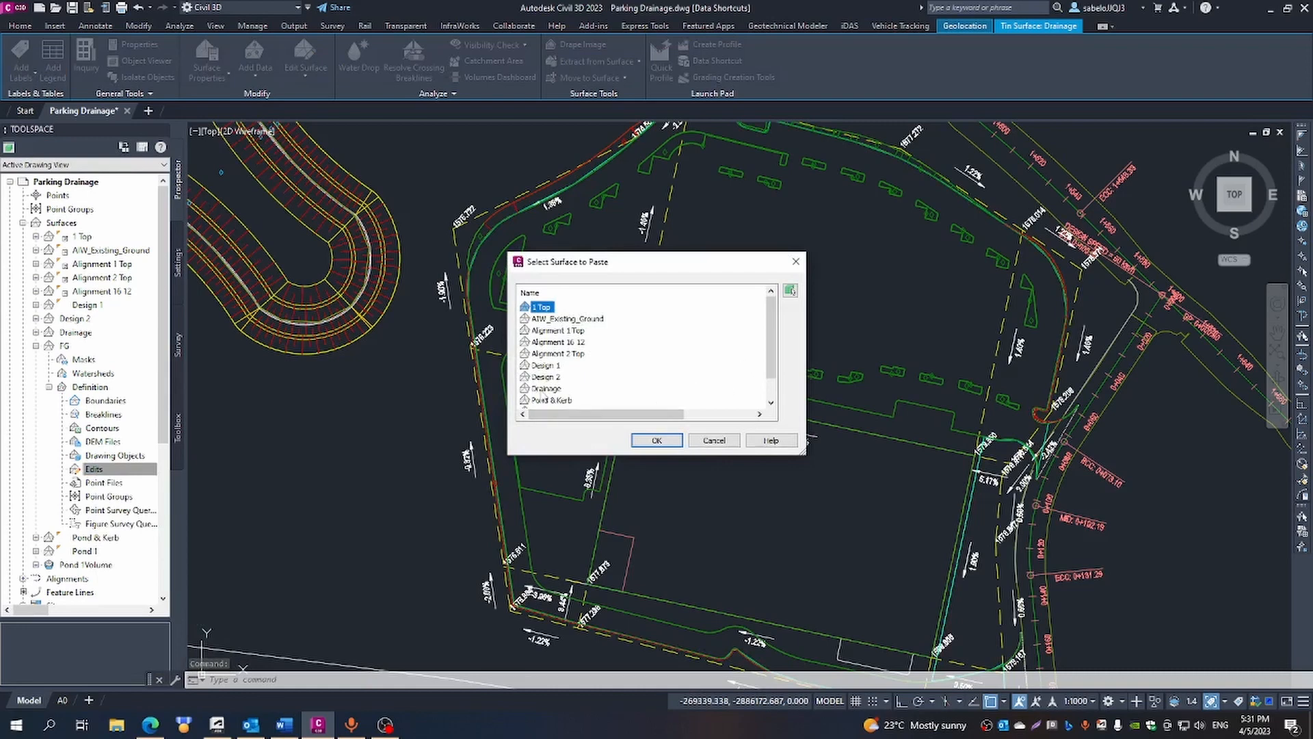
click(545, 388)
click(657, 440)
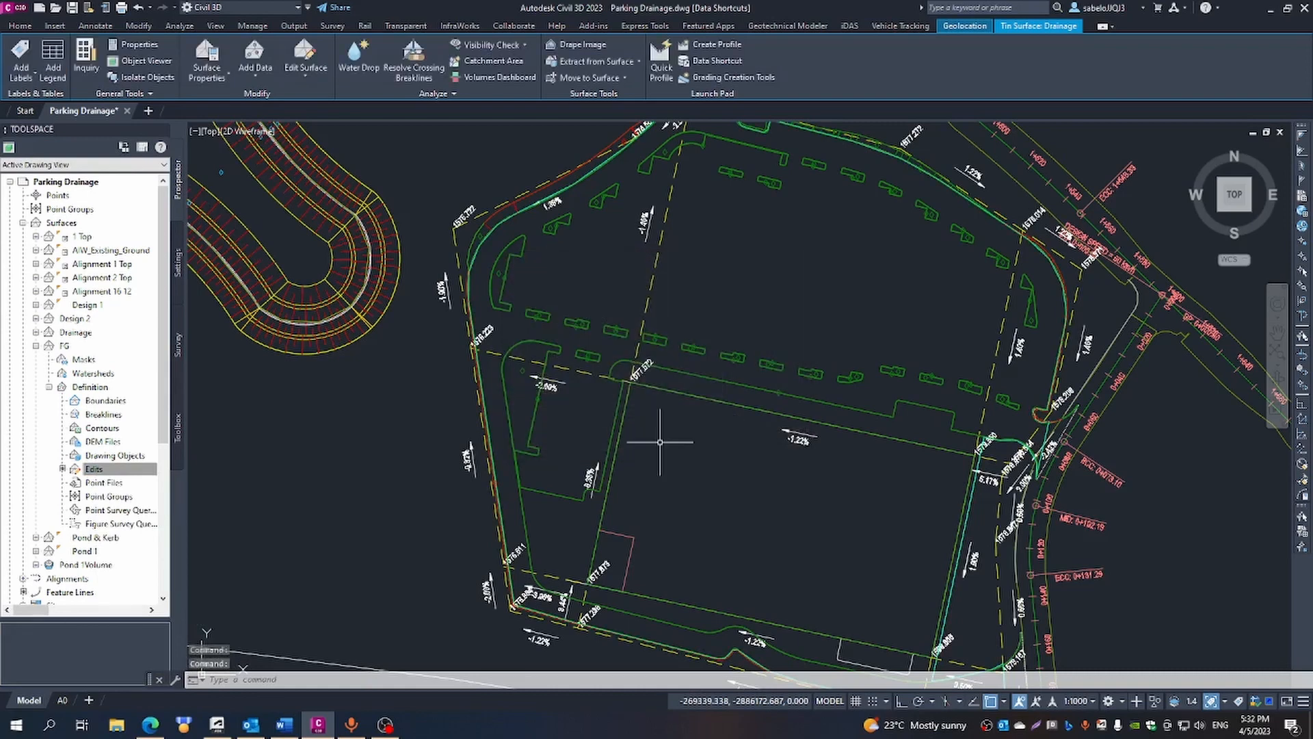
- Paste the Pond & Kerb surface into the FG surface on top of the pasted Drainage surface
right_click(90, 472)
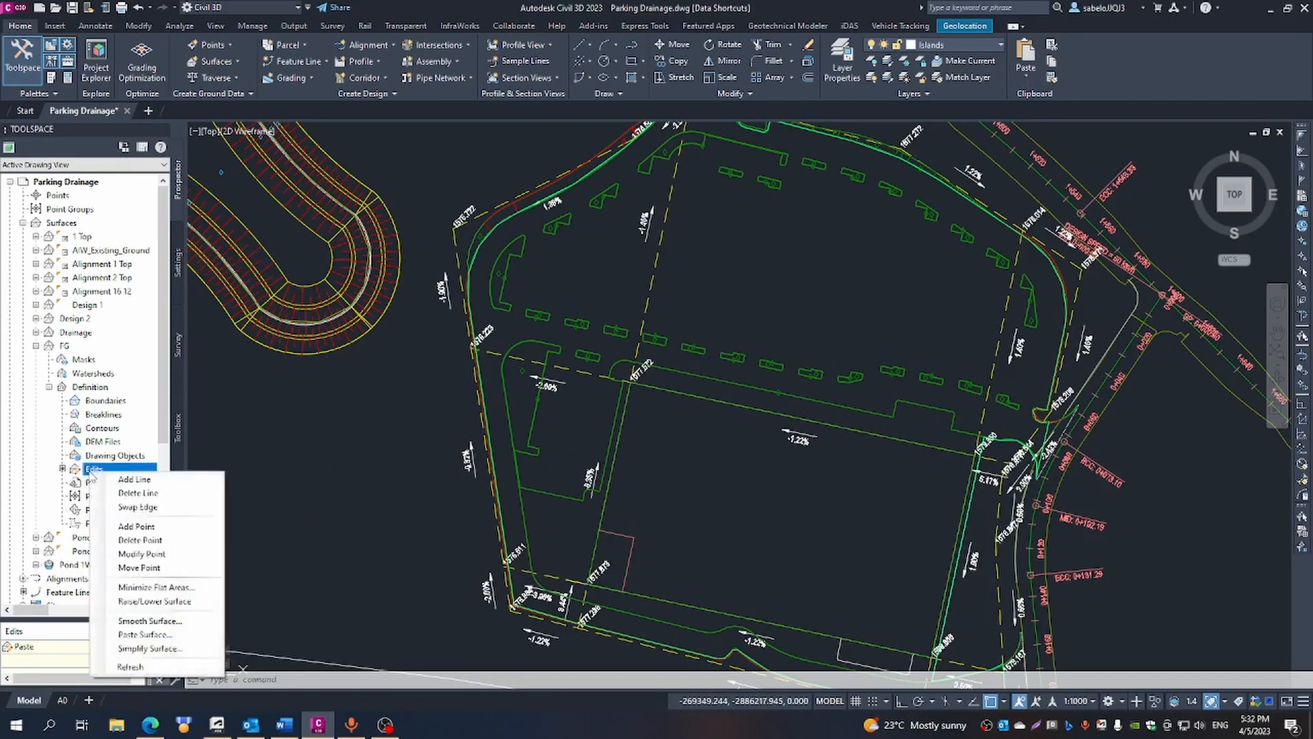
click(163, 635)
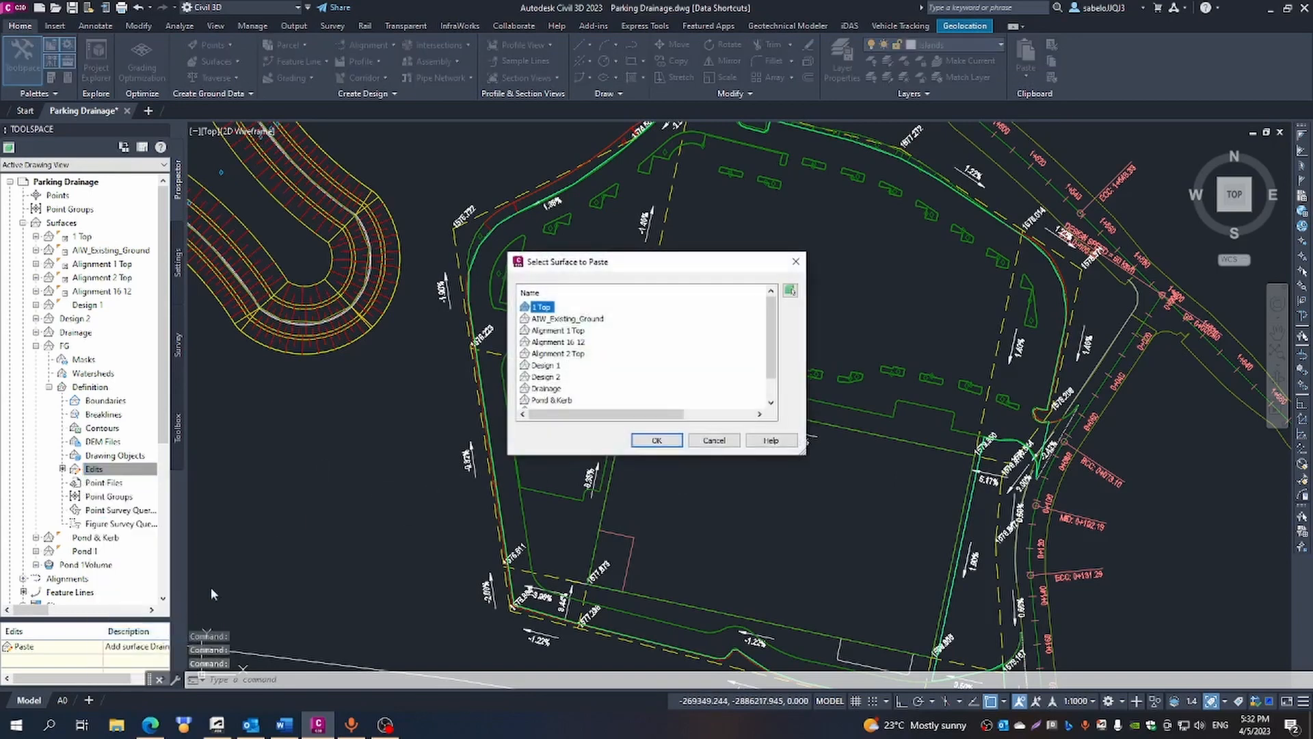
click(541, 400)
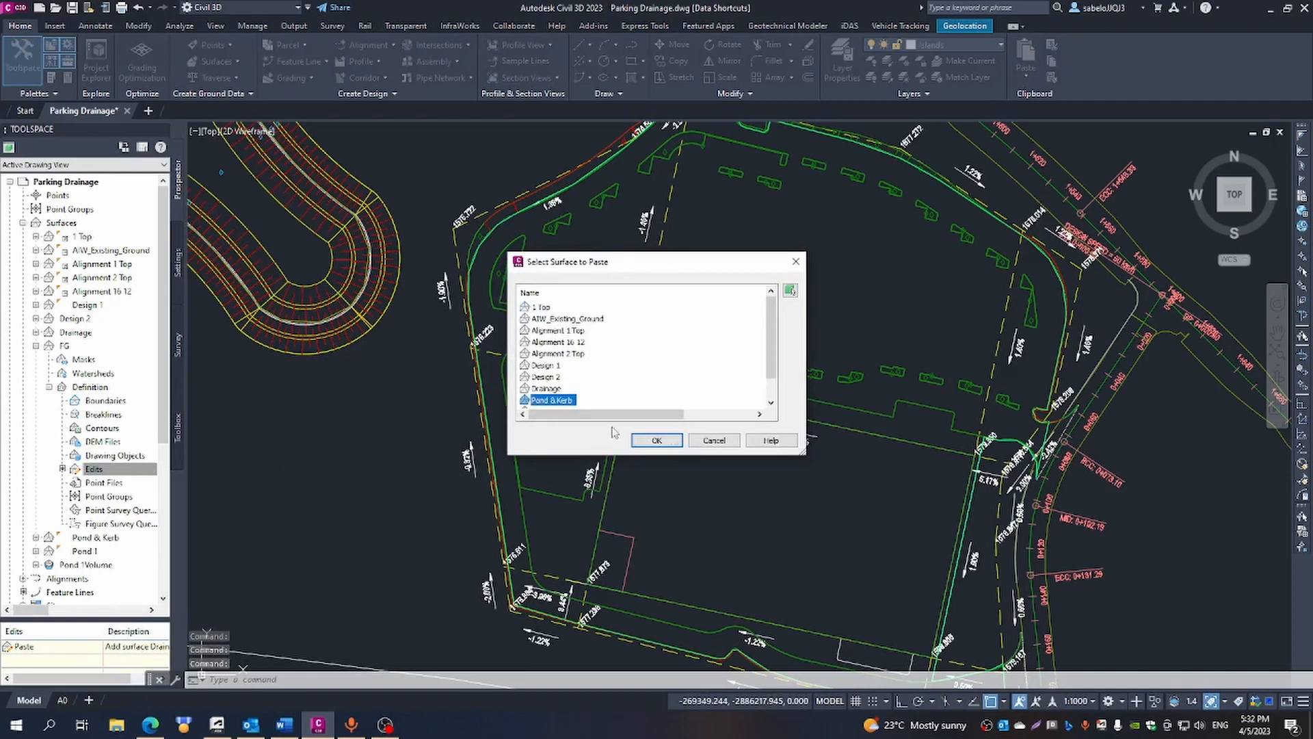
click(669, 441)
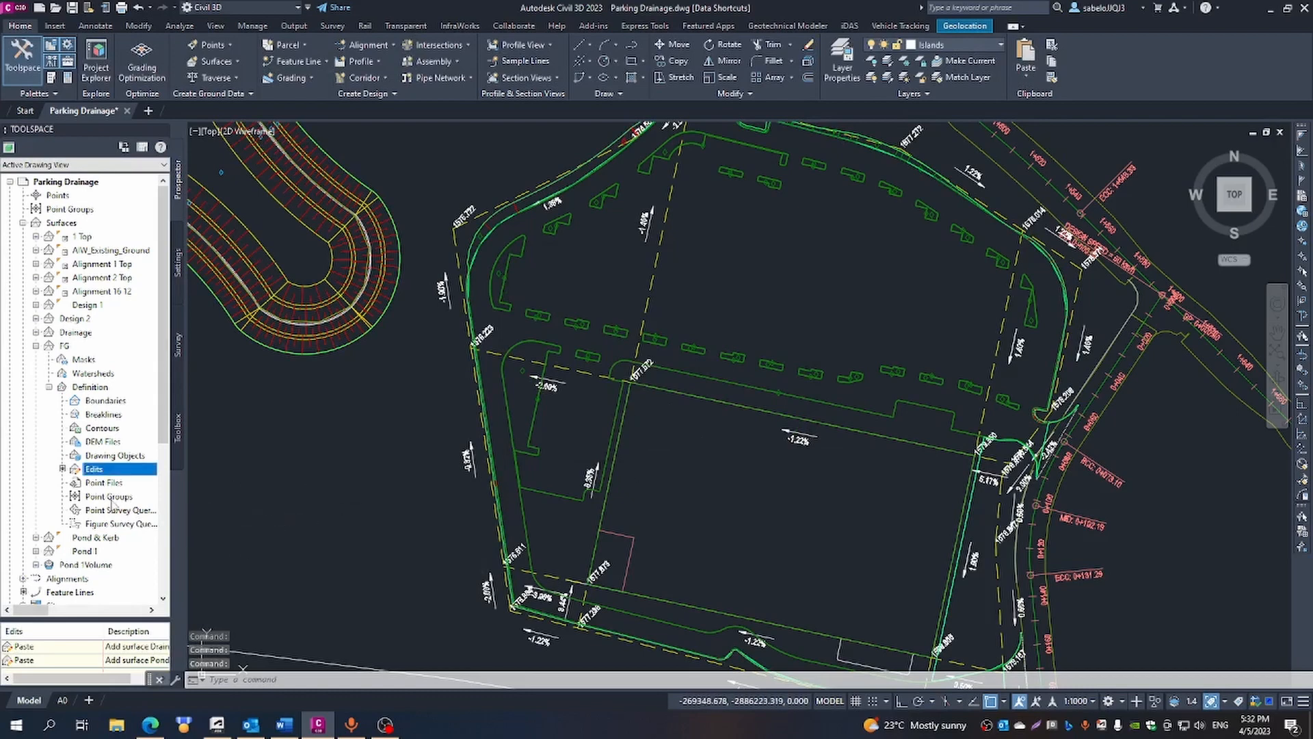
- Turn on the Triangles component for the plan view in the FG surface's style
click(64, 346)
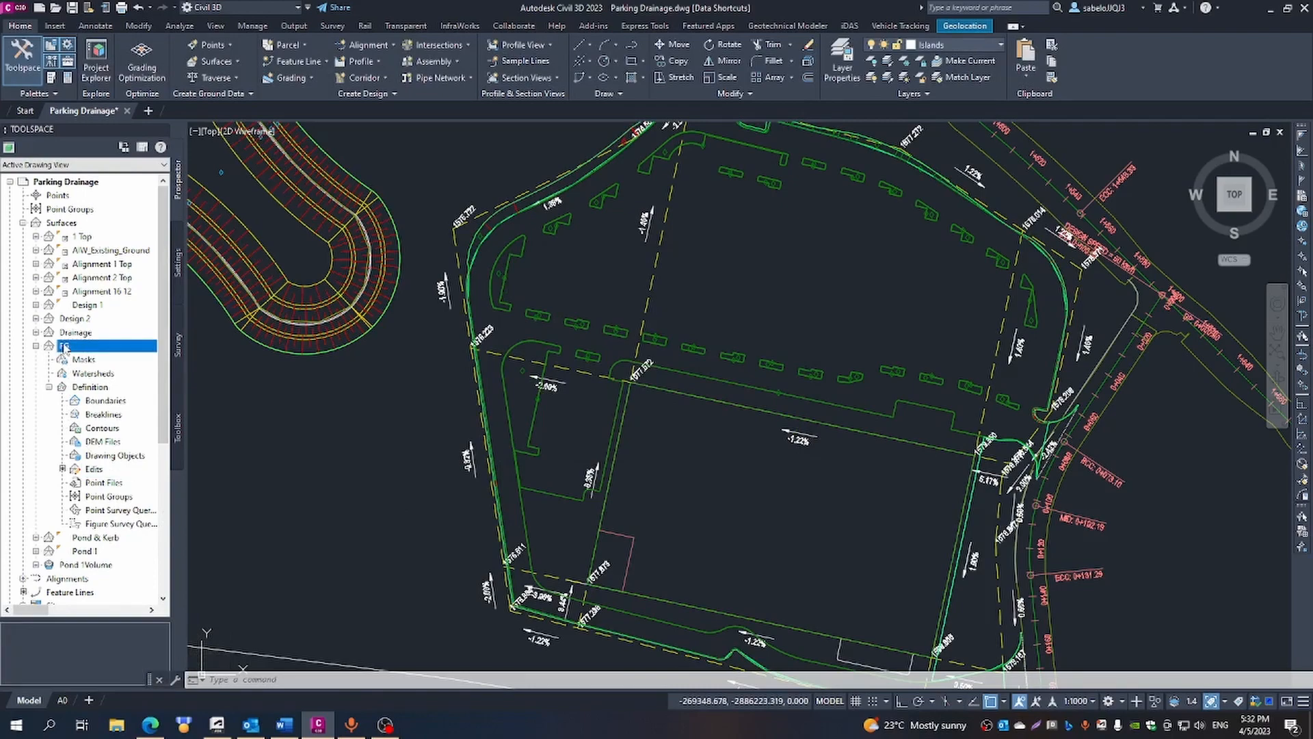
right_click(64, 347)
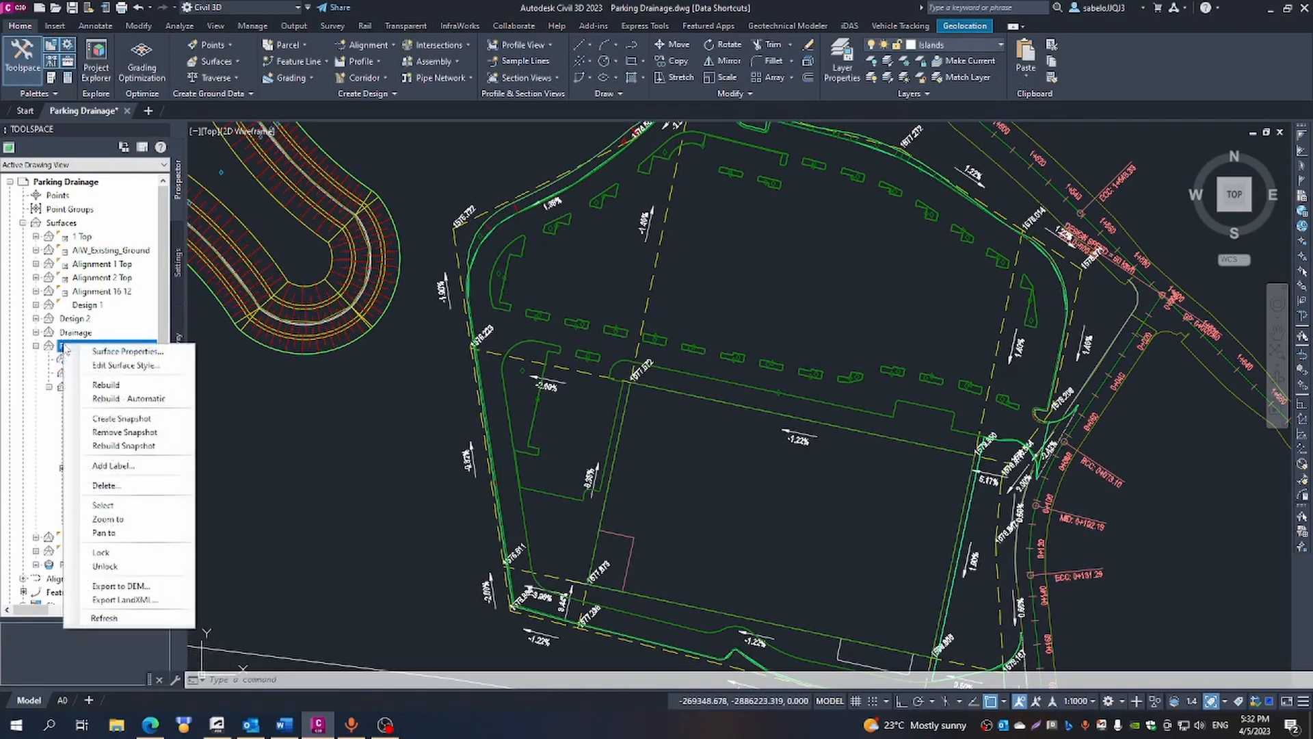
click(103, 366)
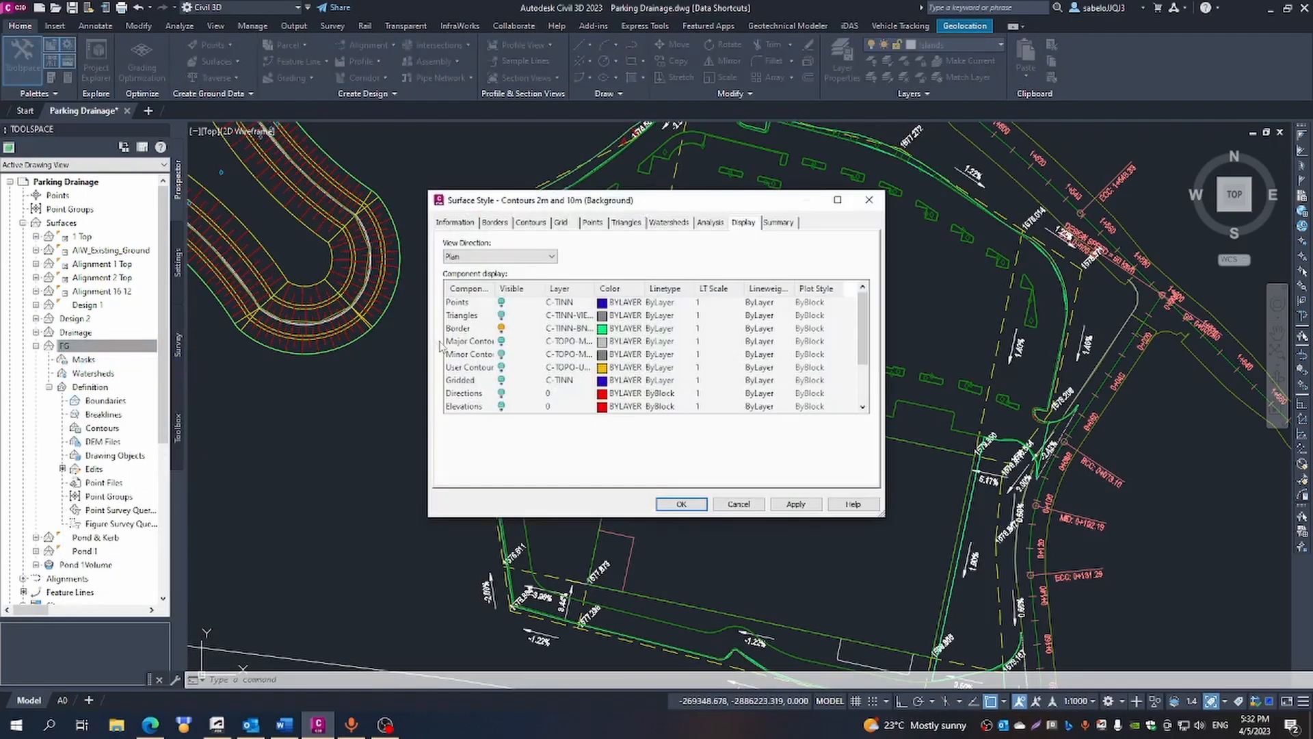
click(502, 315)
click(697, 505)
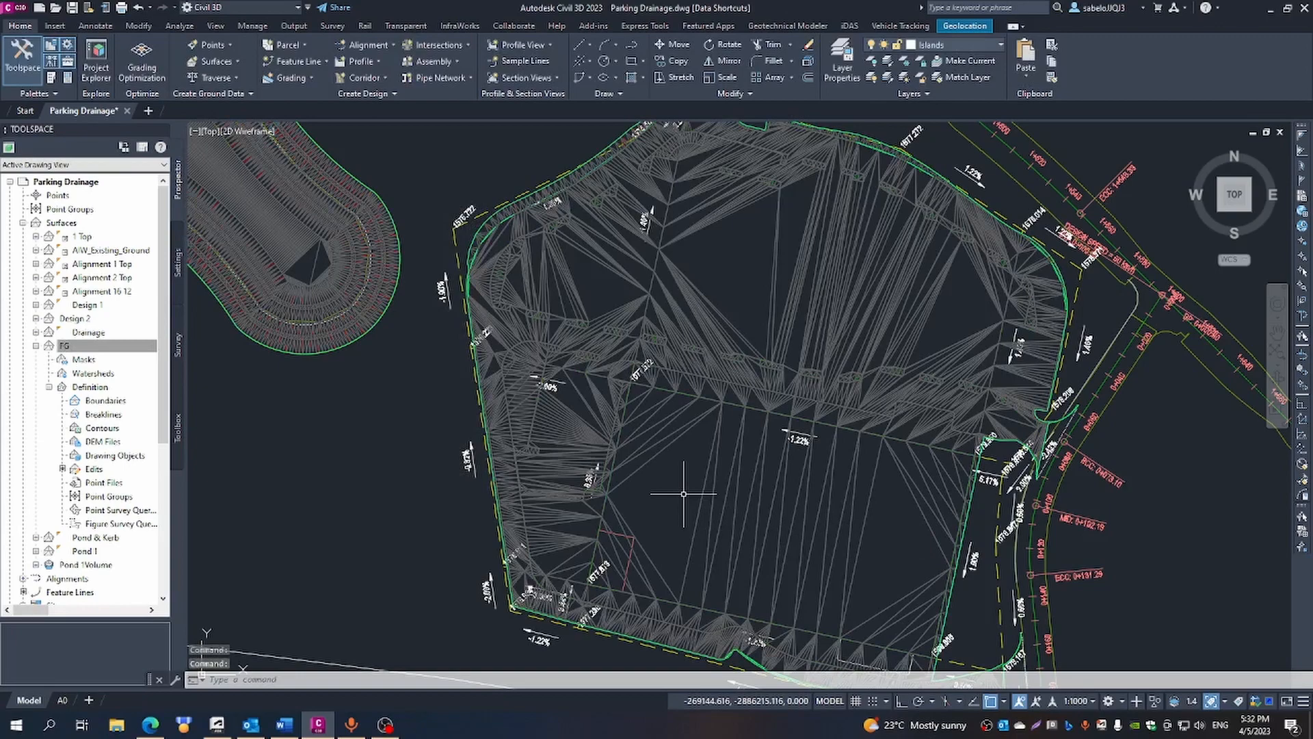
- Open the FG surface in the Object Viewer
scroll(684, 493, up, 4)
scroll(680, 488, down, 2)
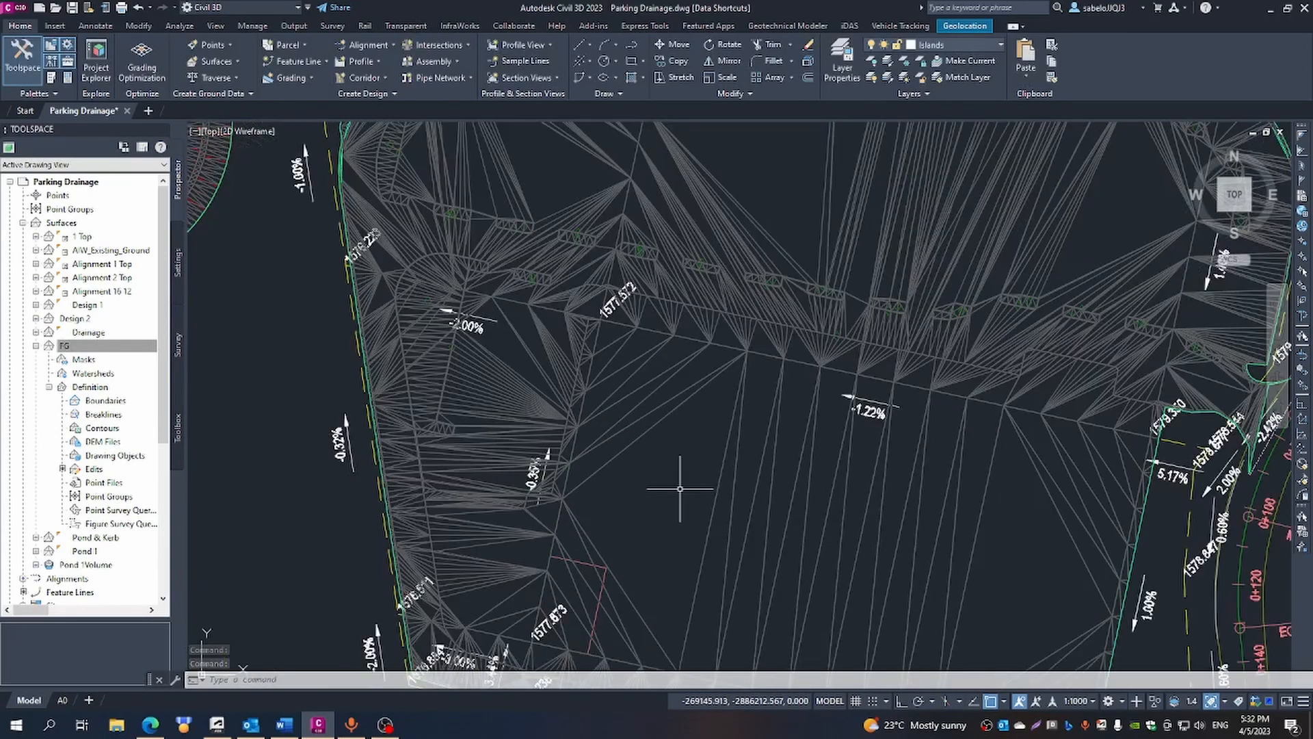
click(652, 429)
right_click(651, 429)
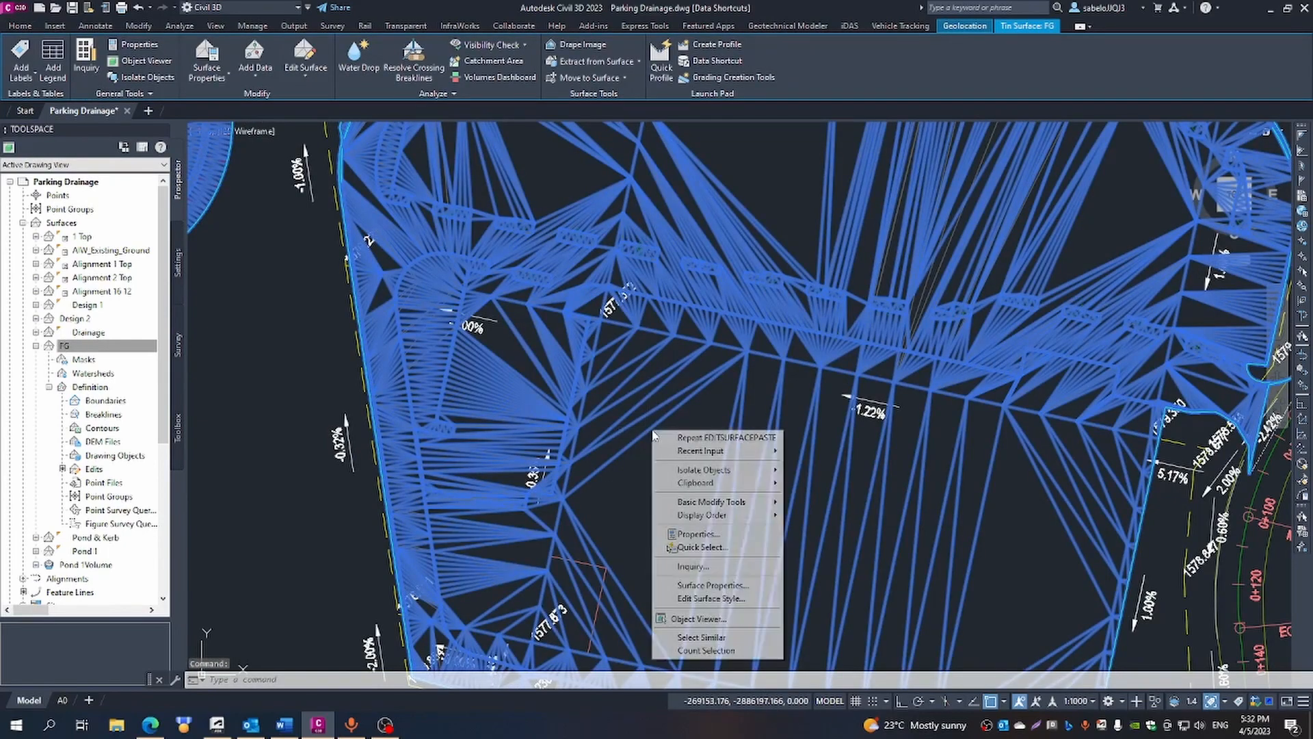
click(723, 620)
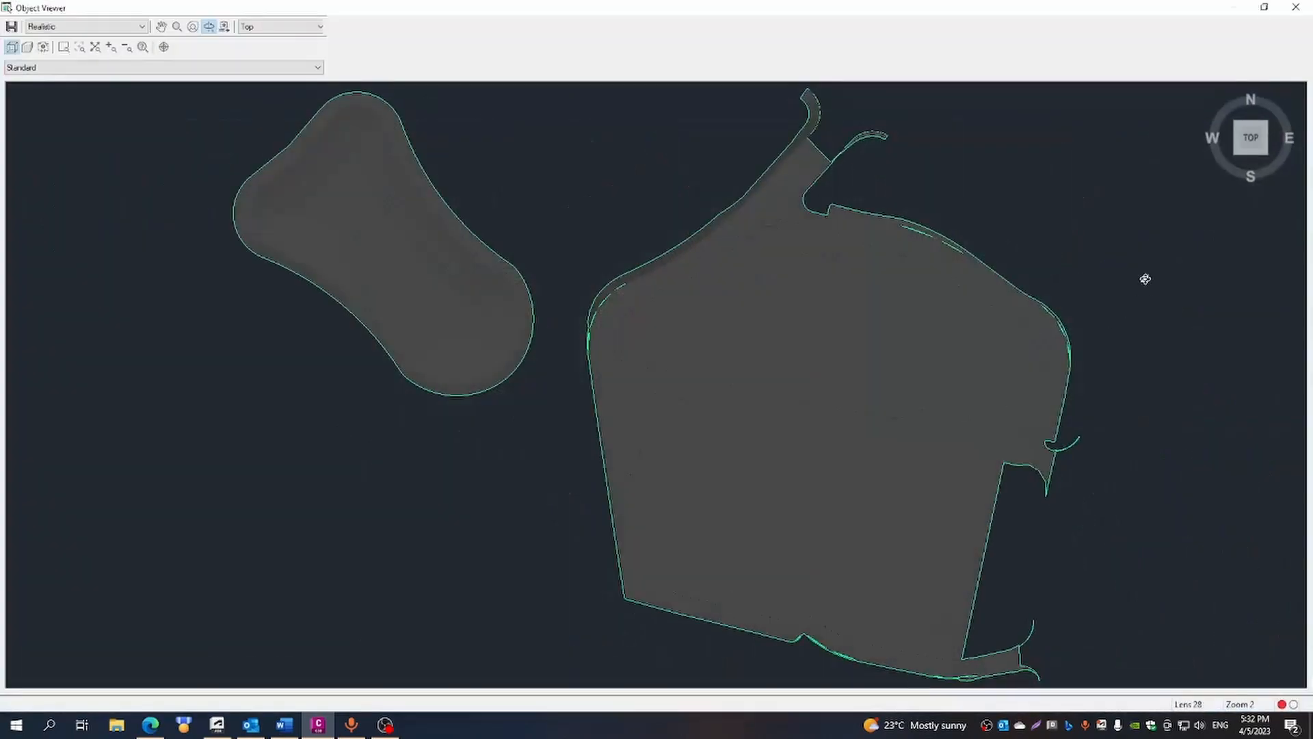
- Inspect the combined parking and pond surface in 3D from its southwest and southeast sides, including the perimeter kerb slopes
click(1236, 156)
scroll(766, 368, up, 3)
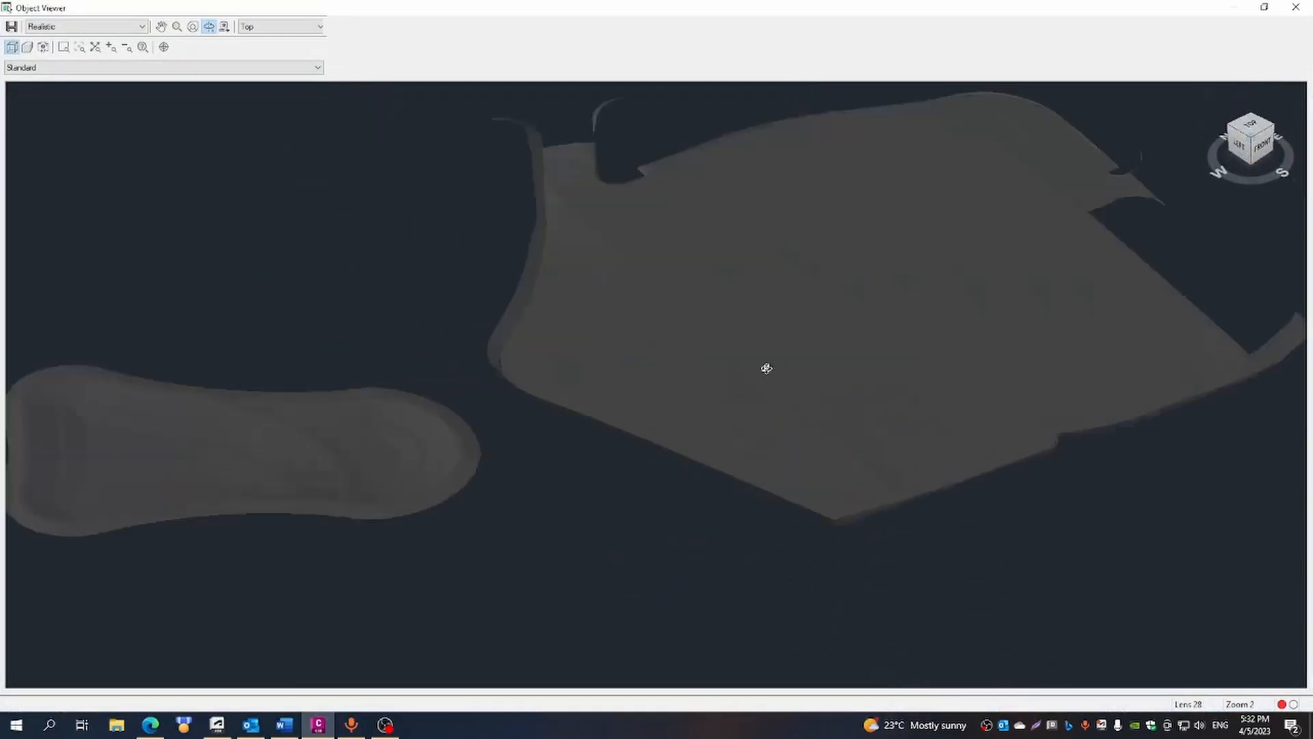
scroll(766, 368, up, 3)
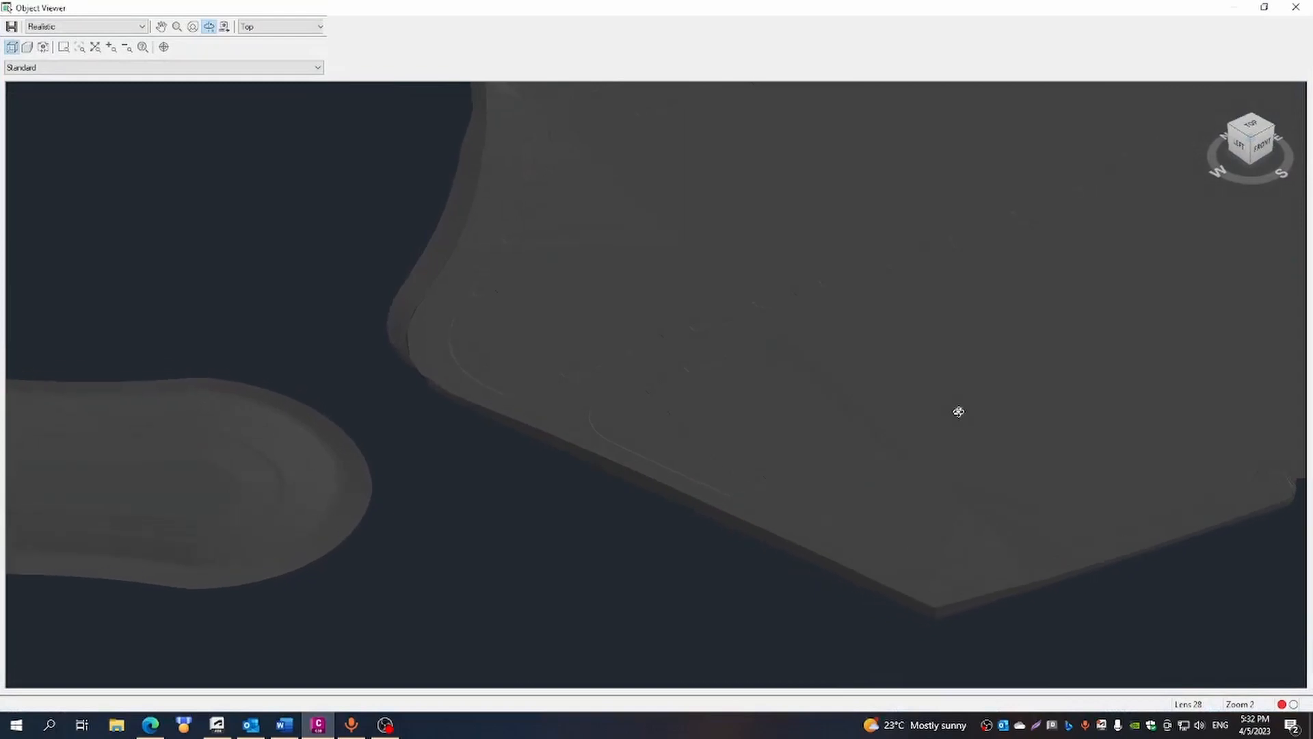
drag(1184, 440, 1263, 609)
scroll(1253, 570, down, 2)
drag(1049, 601, 1017, 659)
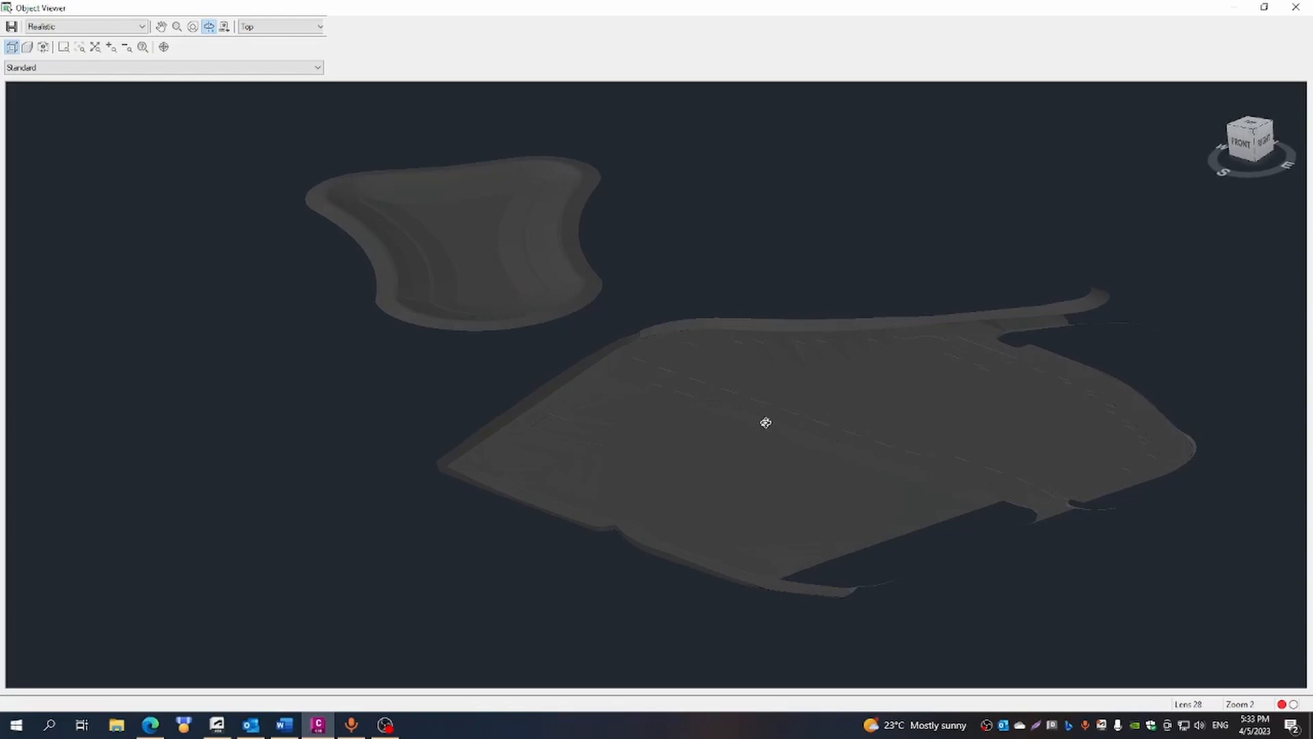
scroll(766, 423, up, 4)
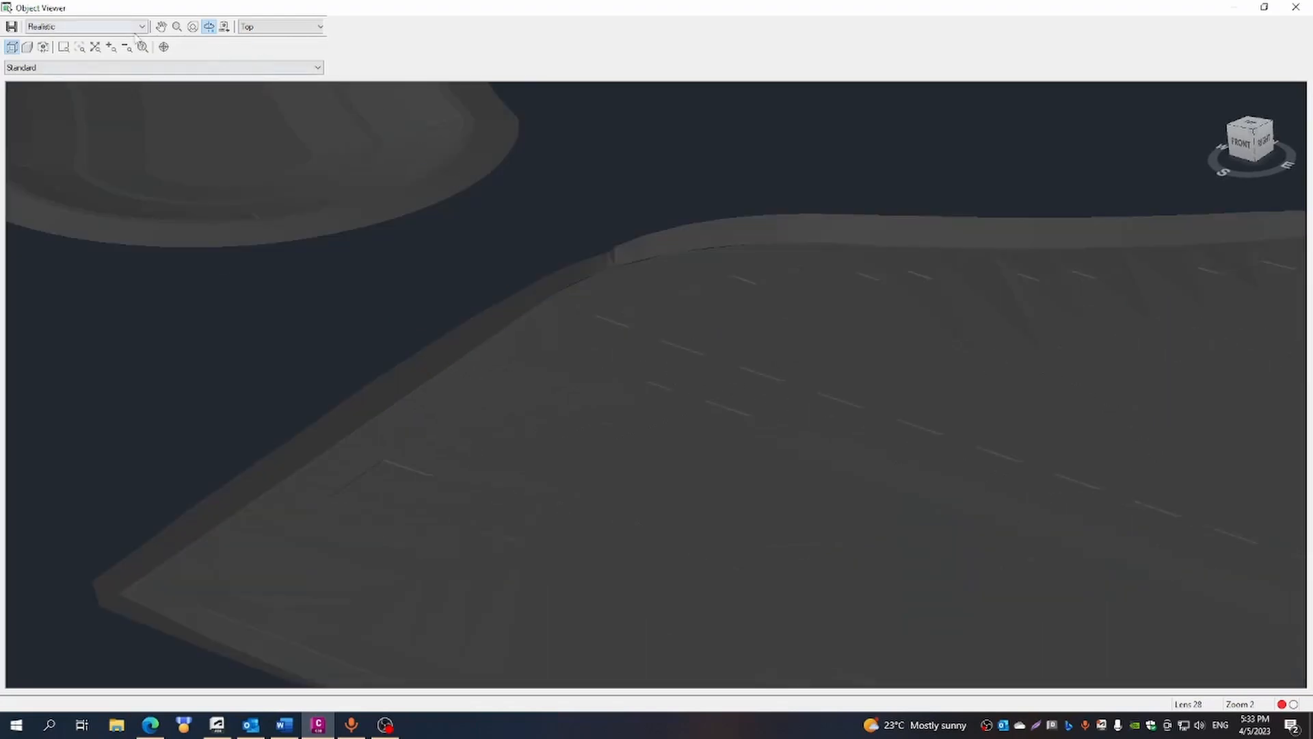
- Display the FG surface in the Conceptual and 3dWireframe visual styles
click(142, 26)
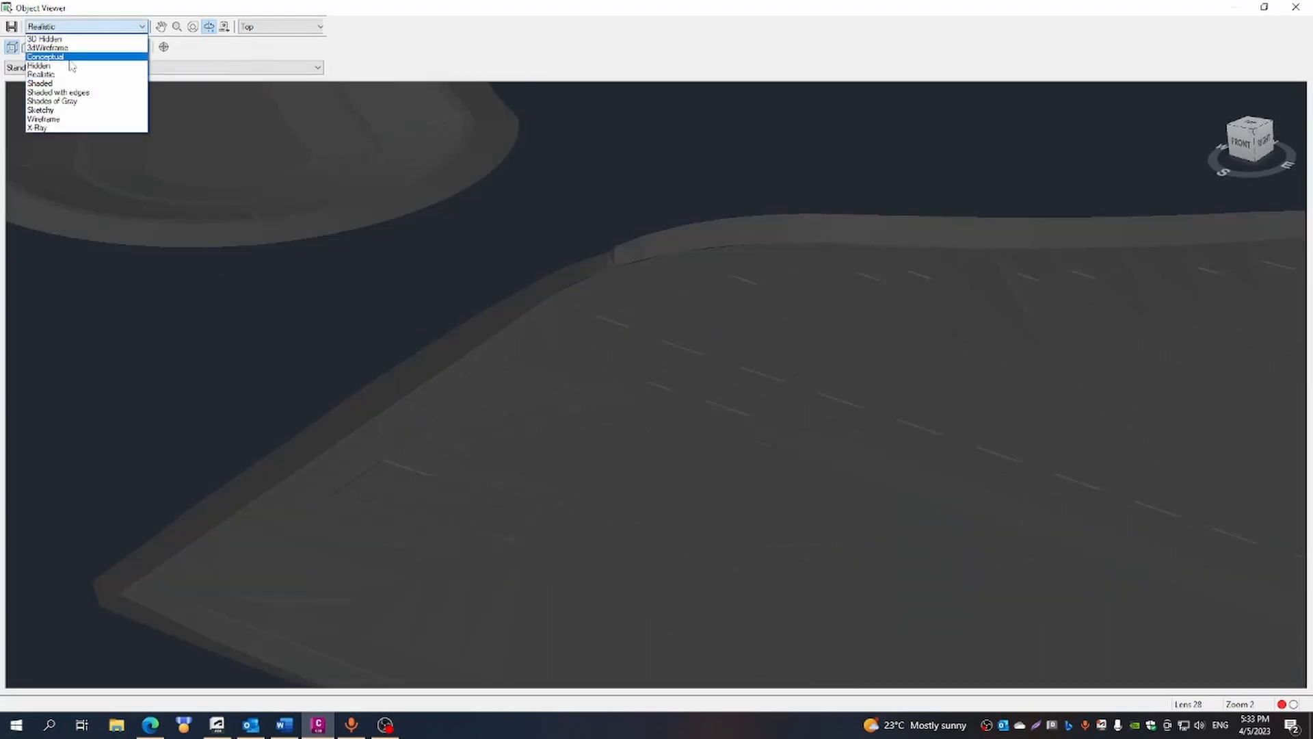
click(54, 57)
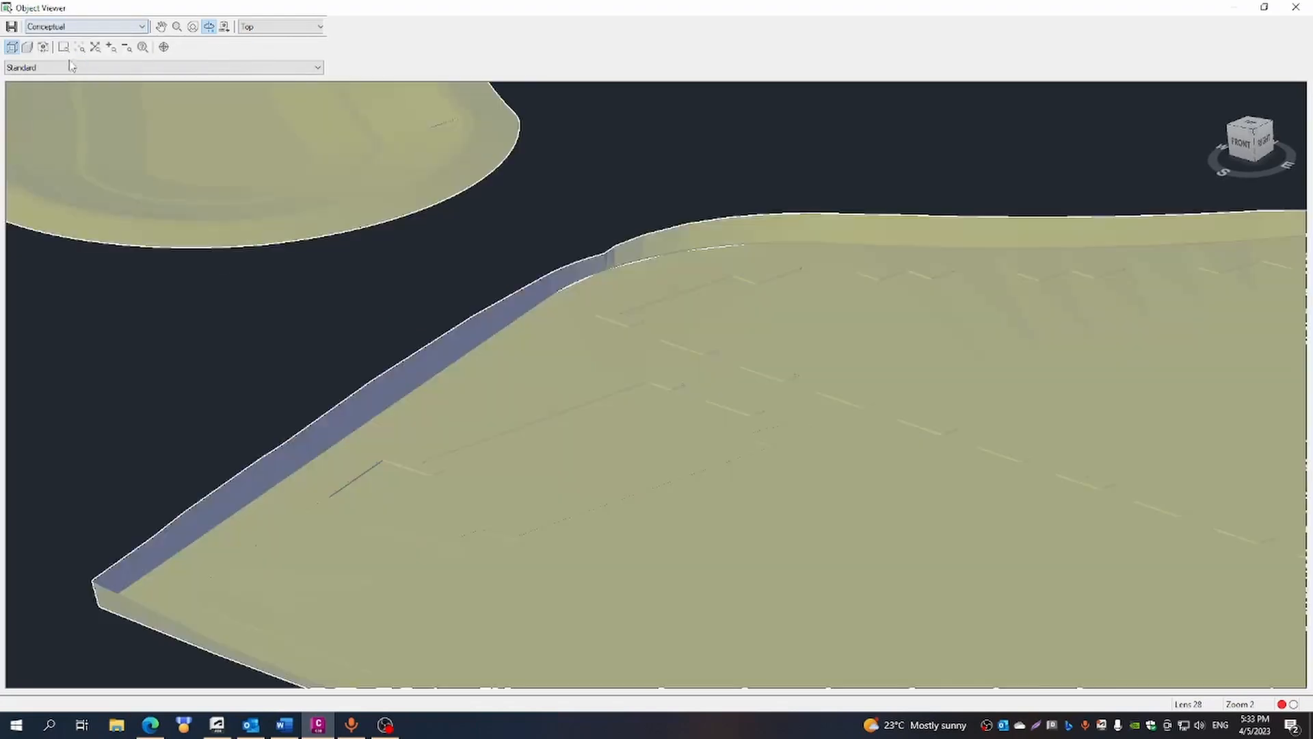
click(142, 25)
click(76, 49)
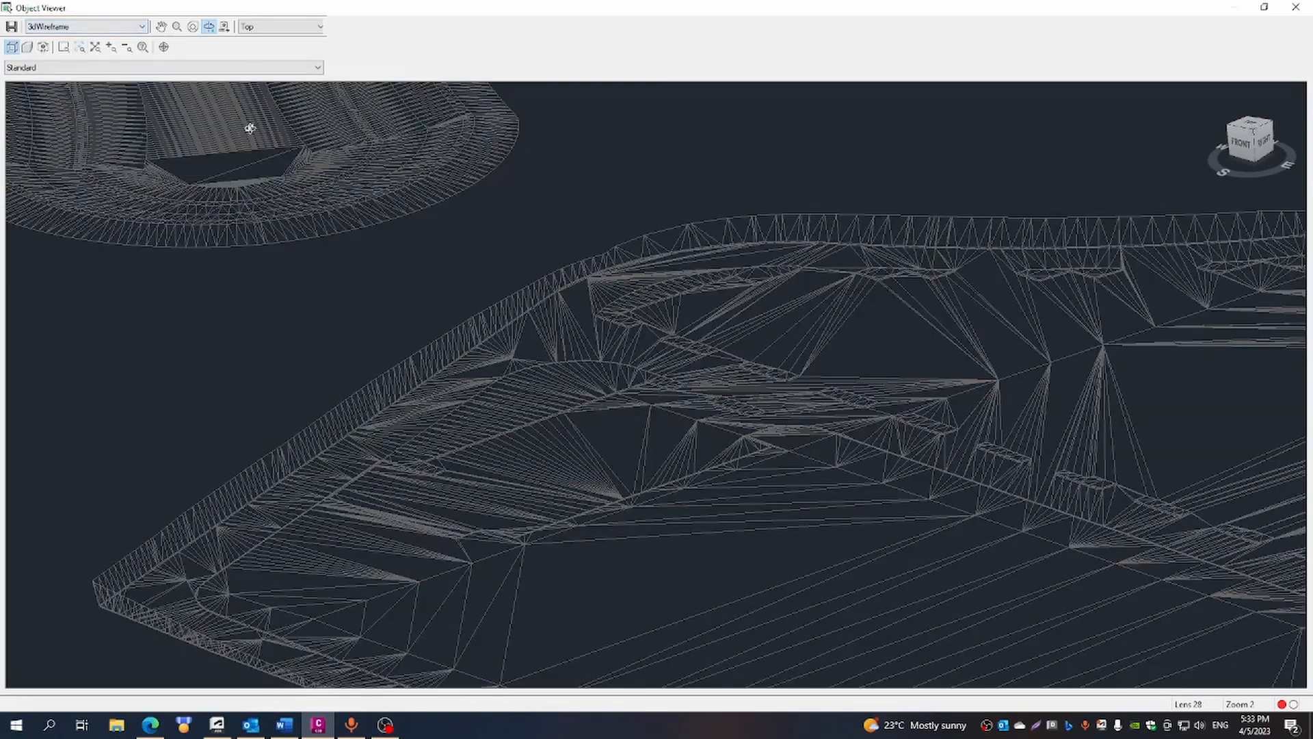
- Examine the wireframe triangulation around the parking islands and curved kerb up close, and across the whole FG surface
scroll(919, 433, up, 2)
scroll(920, 433, up, 2)
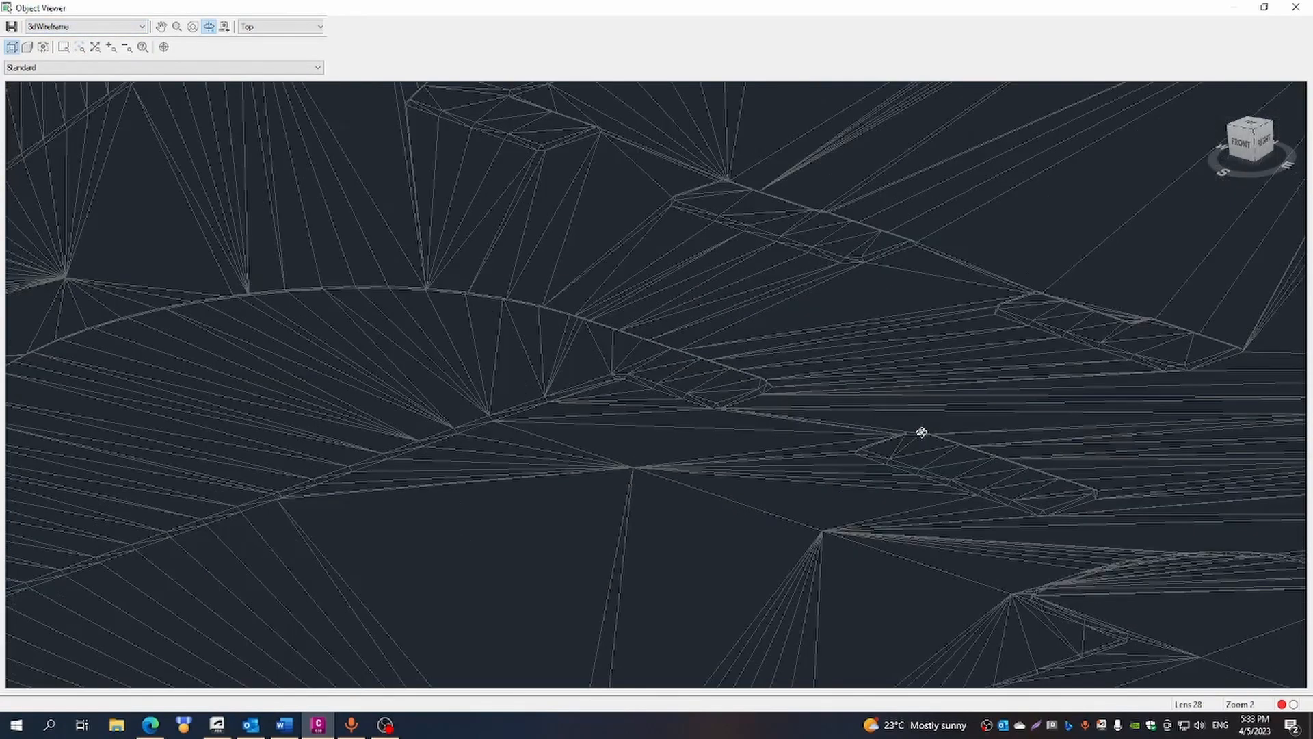
scroll(921, 432, down, 2)
scroll(921, 431, up, 1)
scroll(920, 428, up, 2)
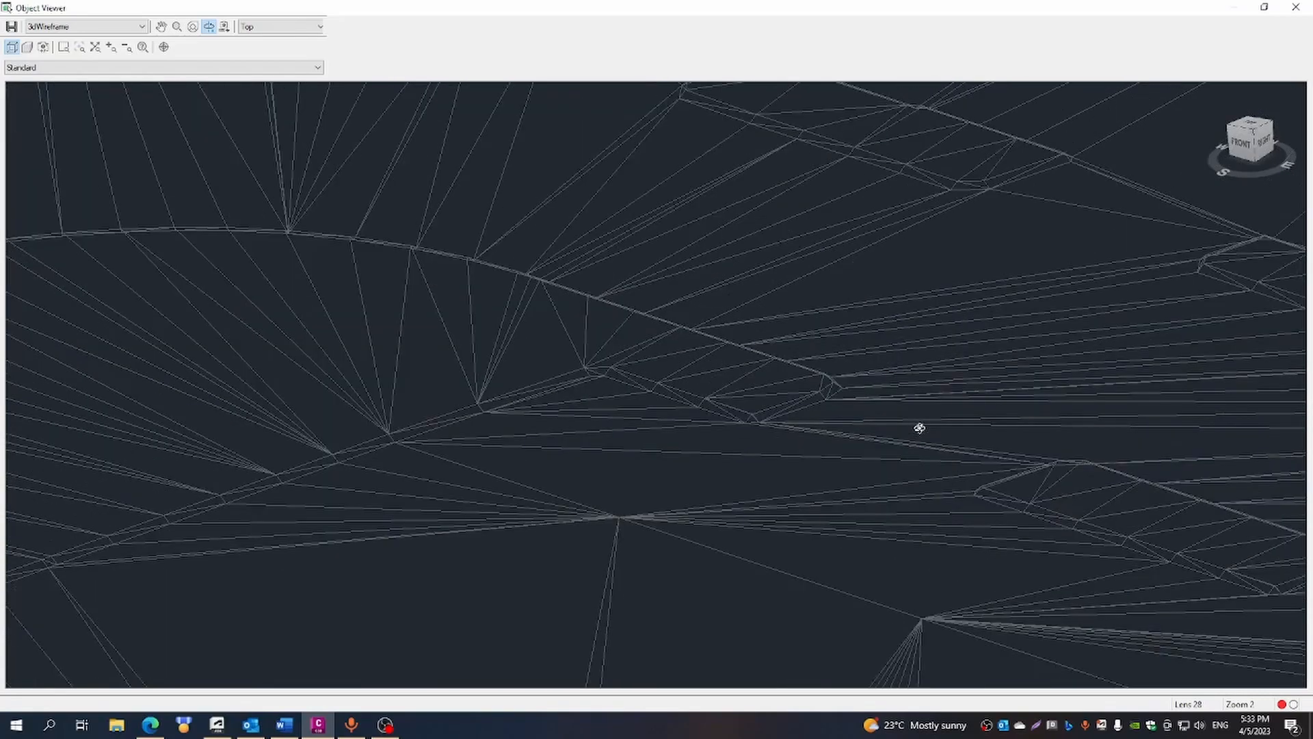
scroll(920, 428, down, 3)
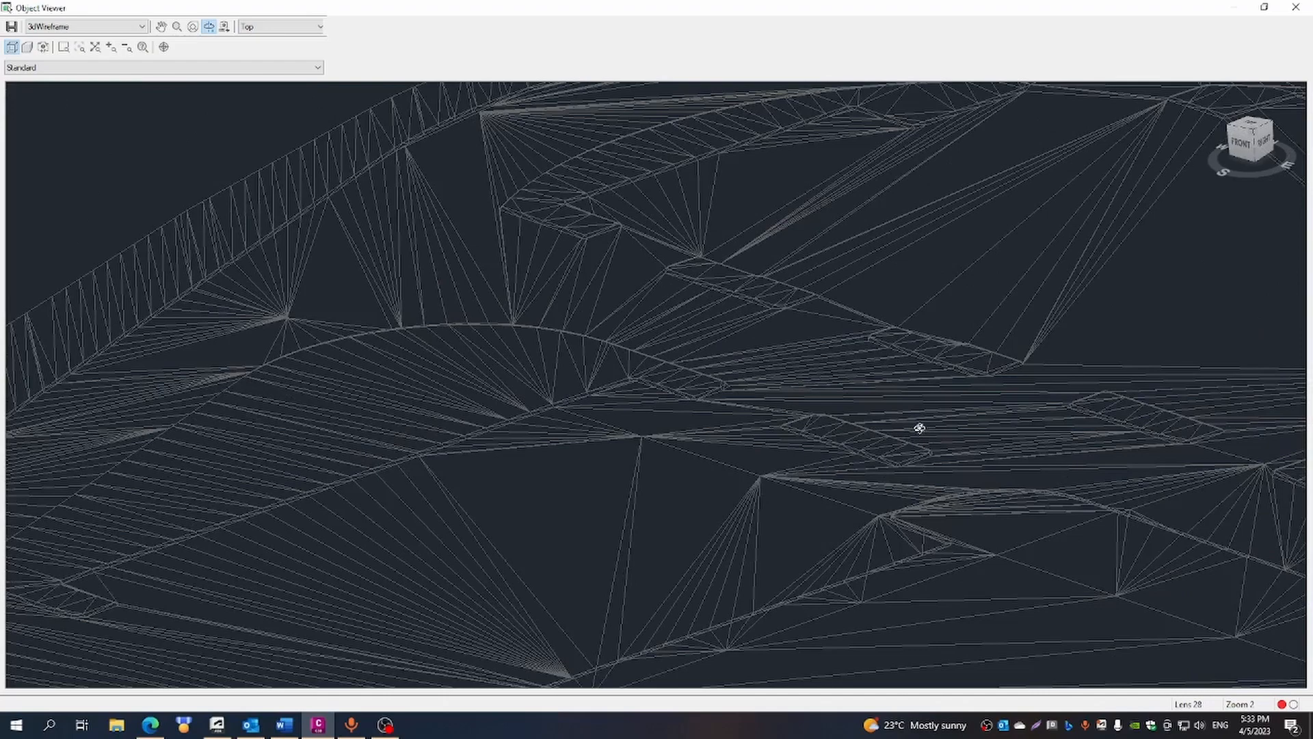
scroll(1204, 442, up, 2)
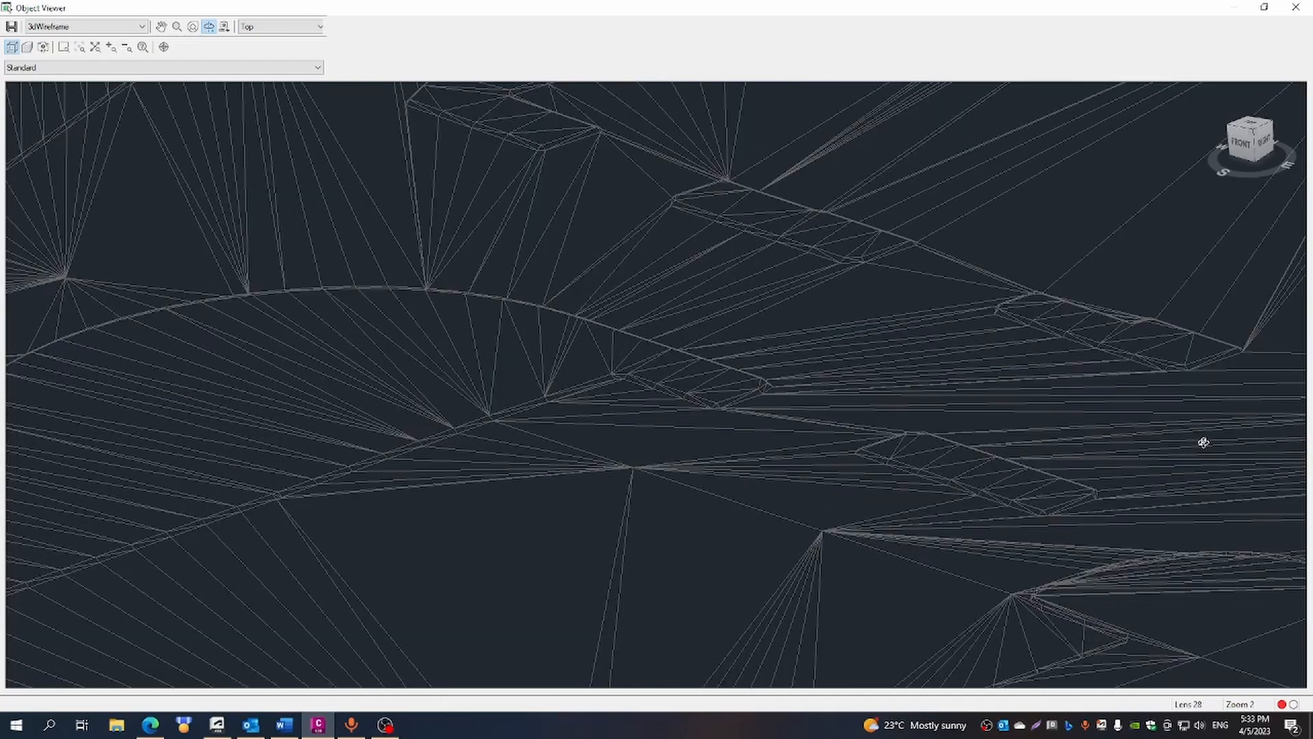
scroll(1203, 443, down, 6)
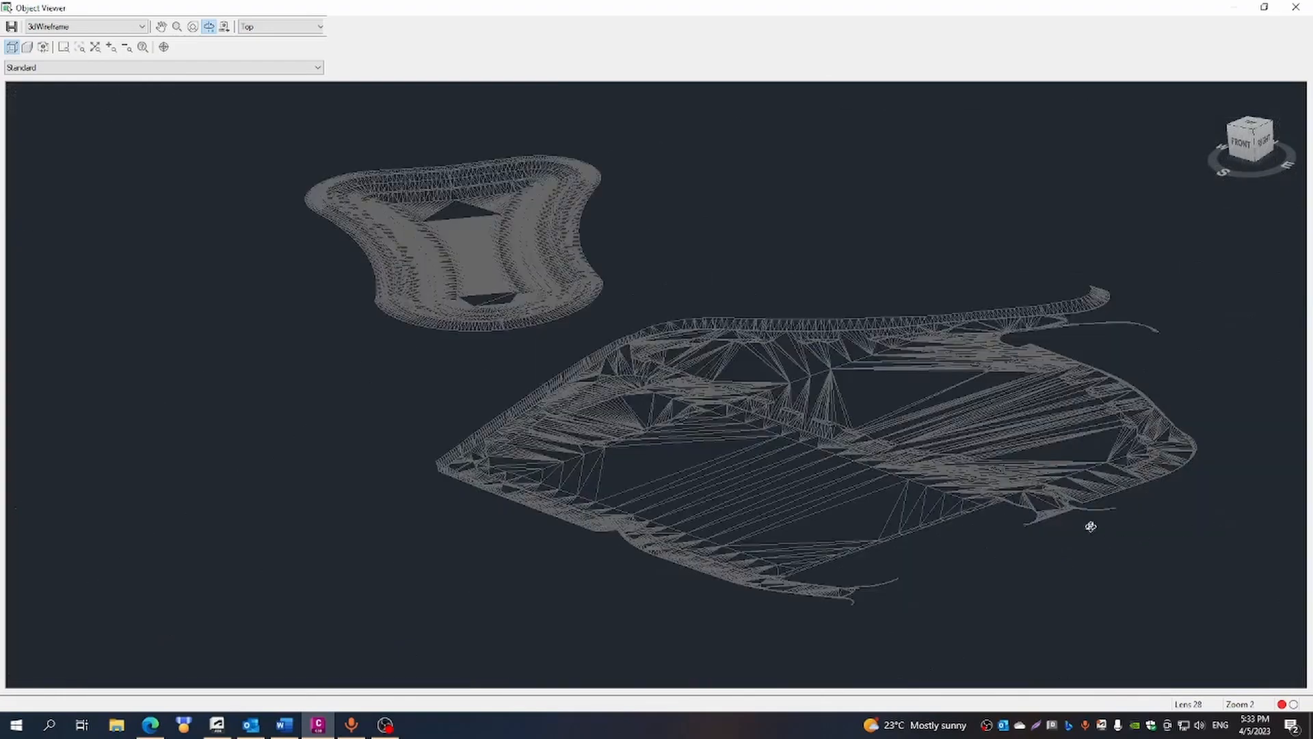
- Display the FG surface in the Realistic visual style
scroll(1003, 491, up, 4)
scroll(851, 486, down, 4)
scroll(1005, 488, up, 2)
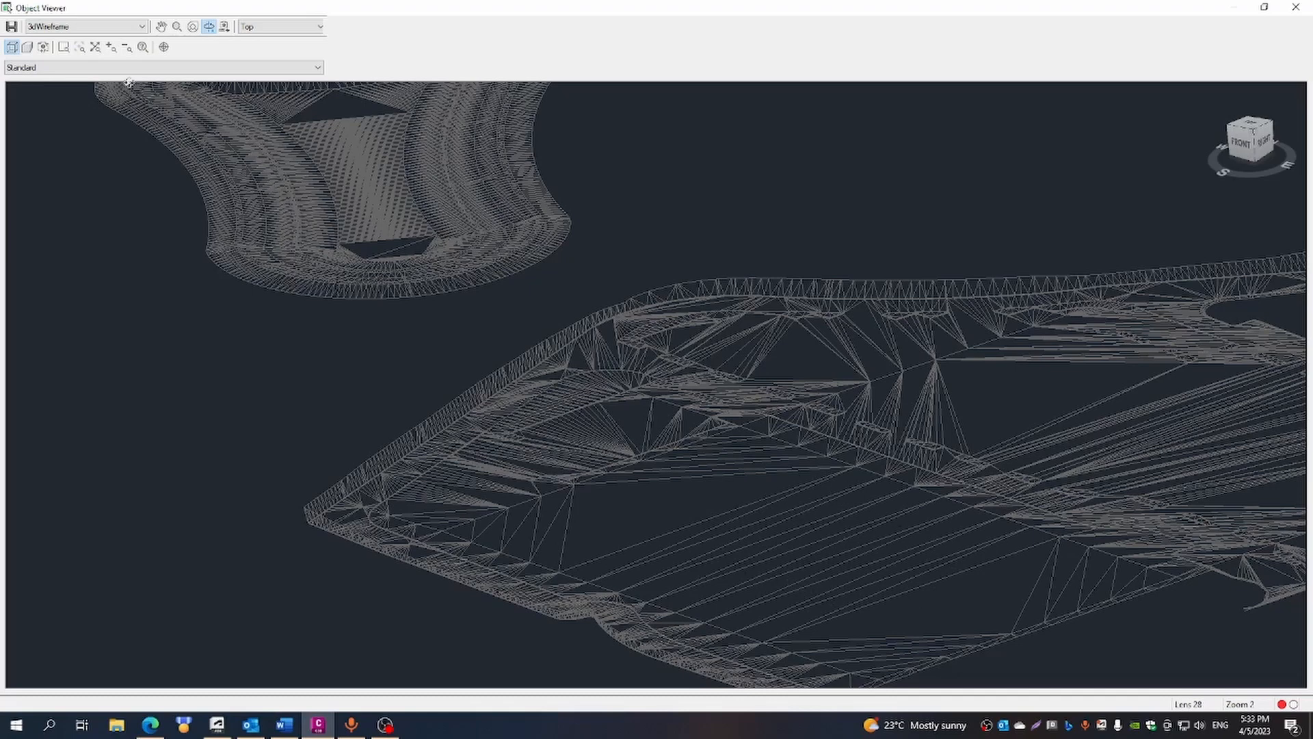
click(141, 28)
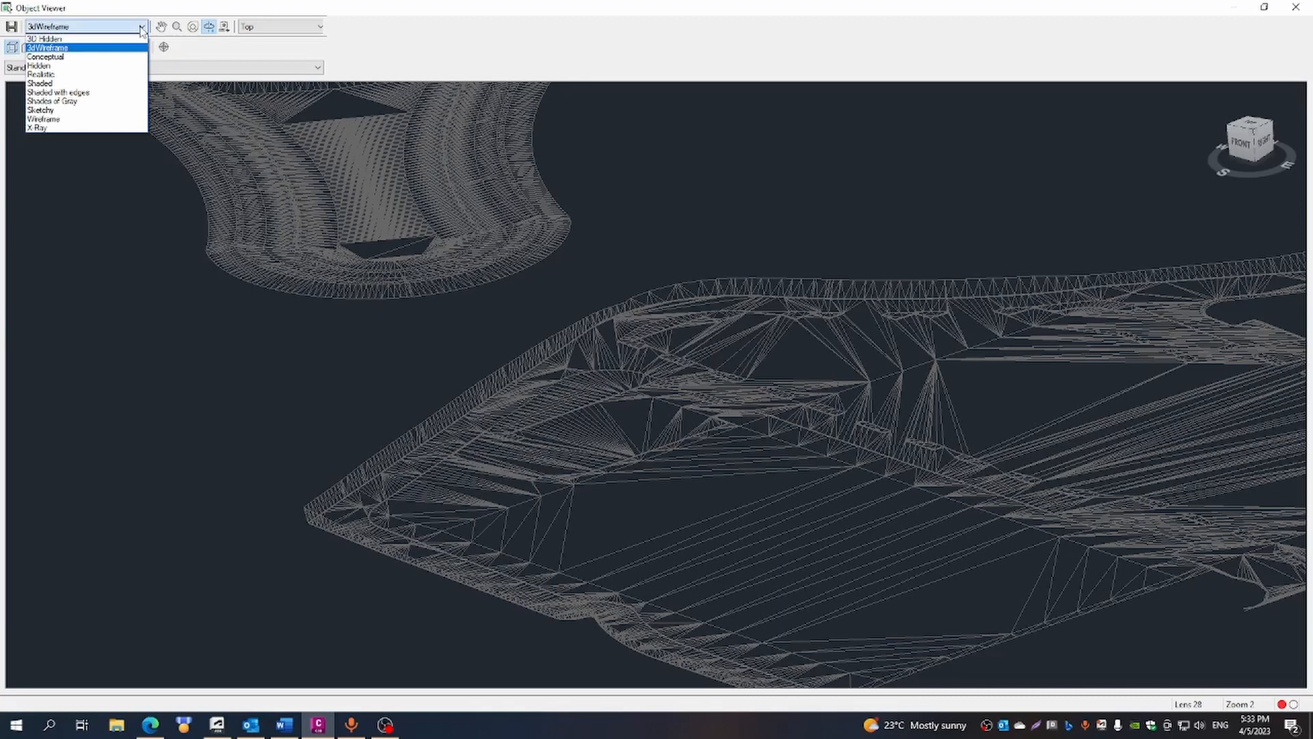
click(45, 73)
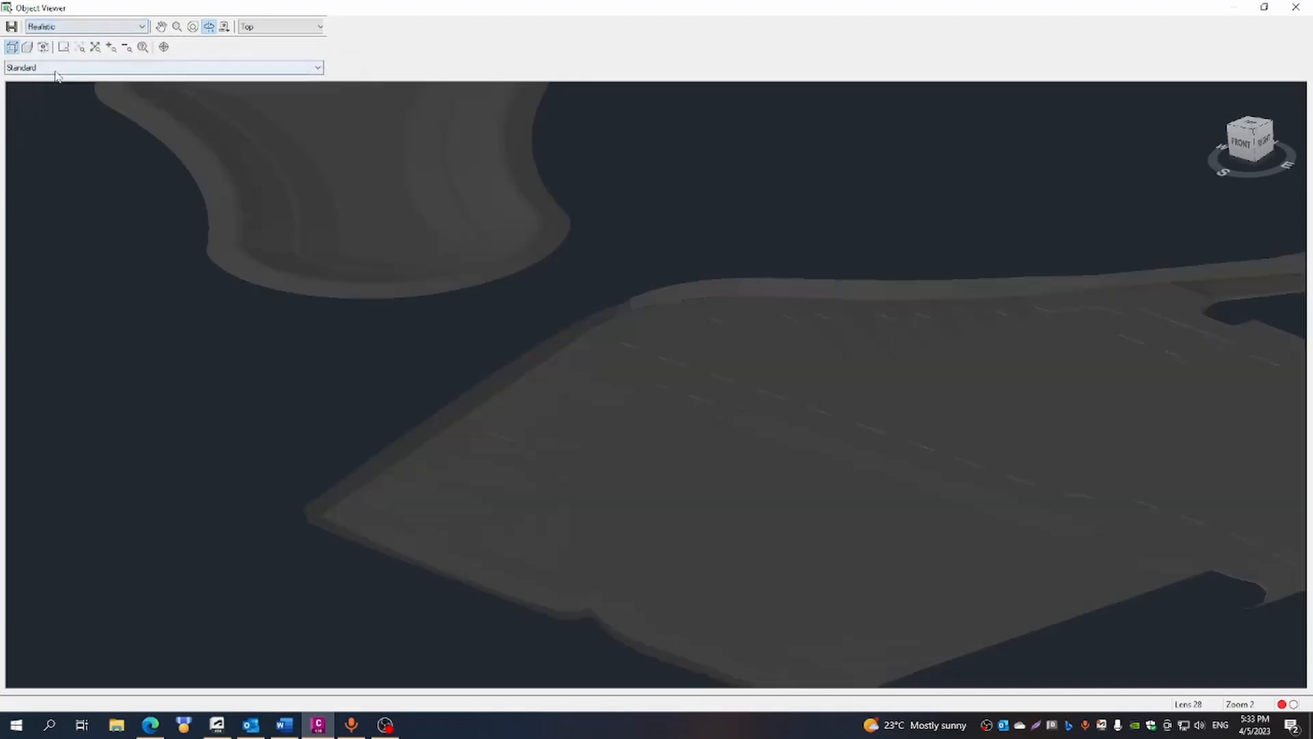
- Examine the raised kerb edges of the parking islands up close on the shaded FG surface
scroll(891, 445, up, 5)
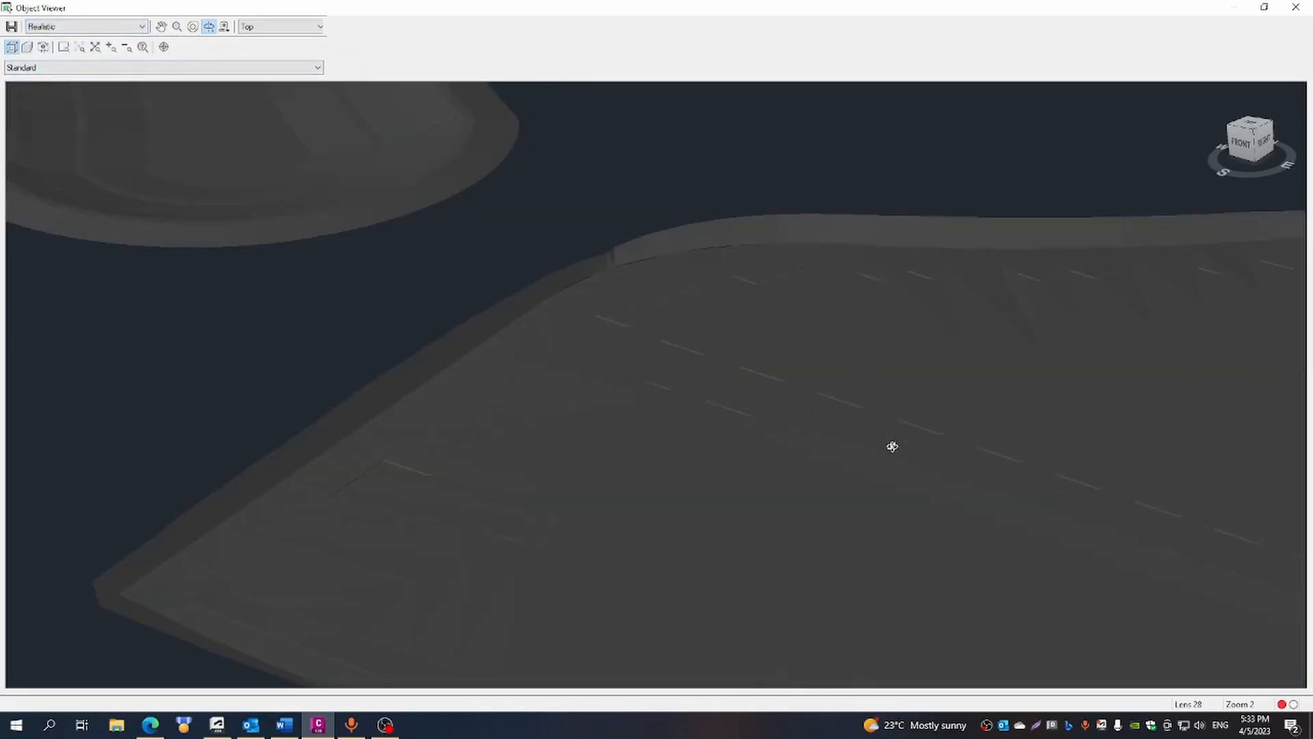
scroll(891, 445, up, 6)
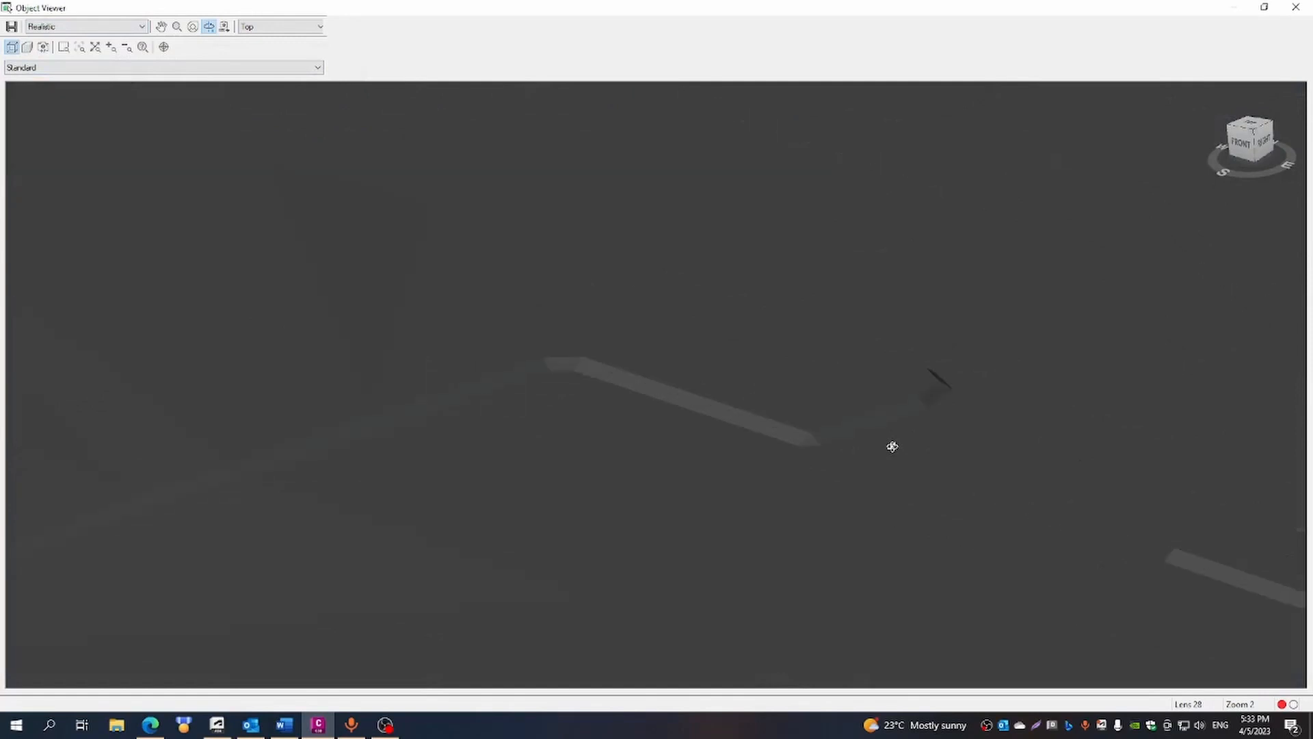
scroll(757, 434, up, 3)
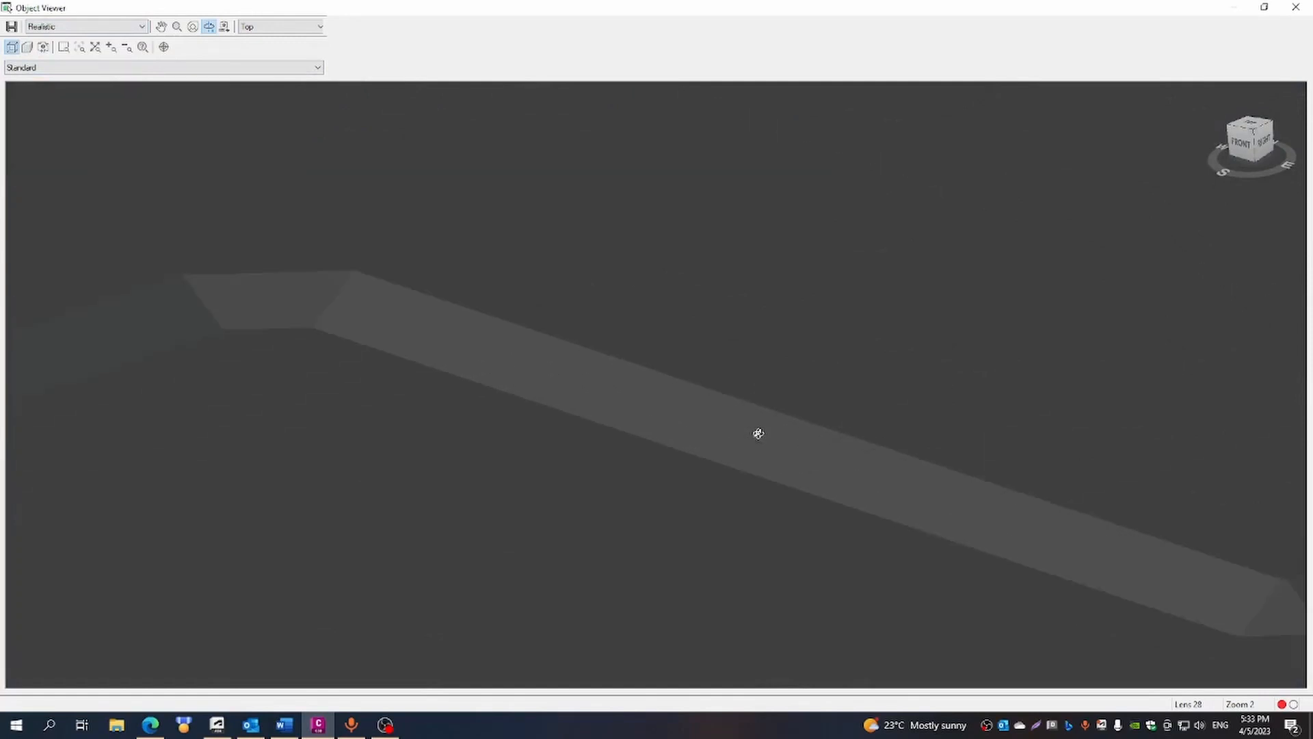
scroll(758, 434, down, 4)
scroll(1016, 485, down, 2)
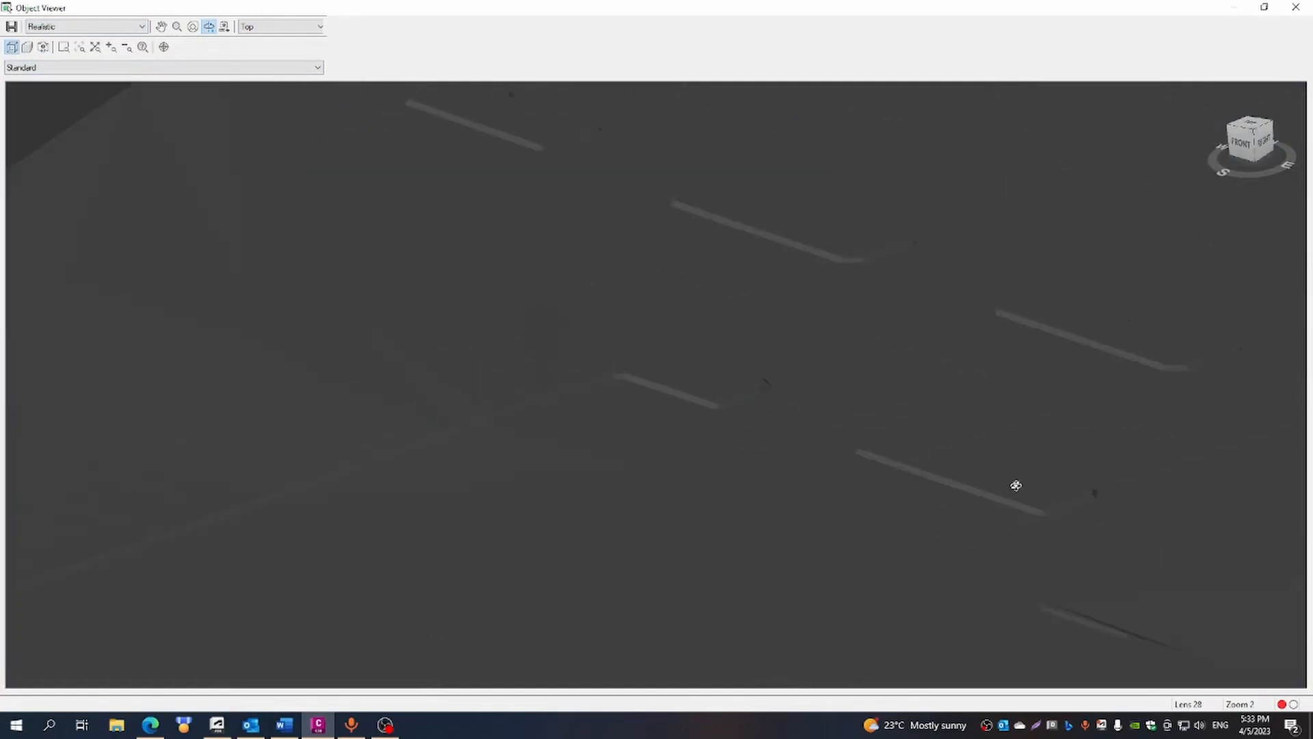
drag(1098, 519, 1040, 504)
scroll(1044, 500, down, 6)
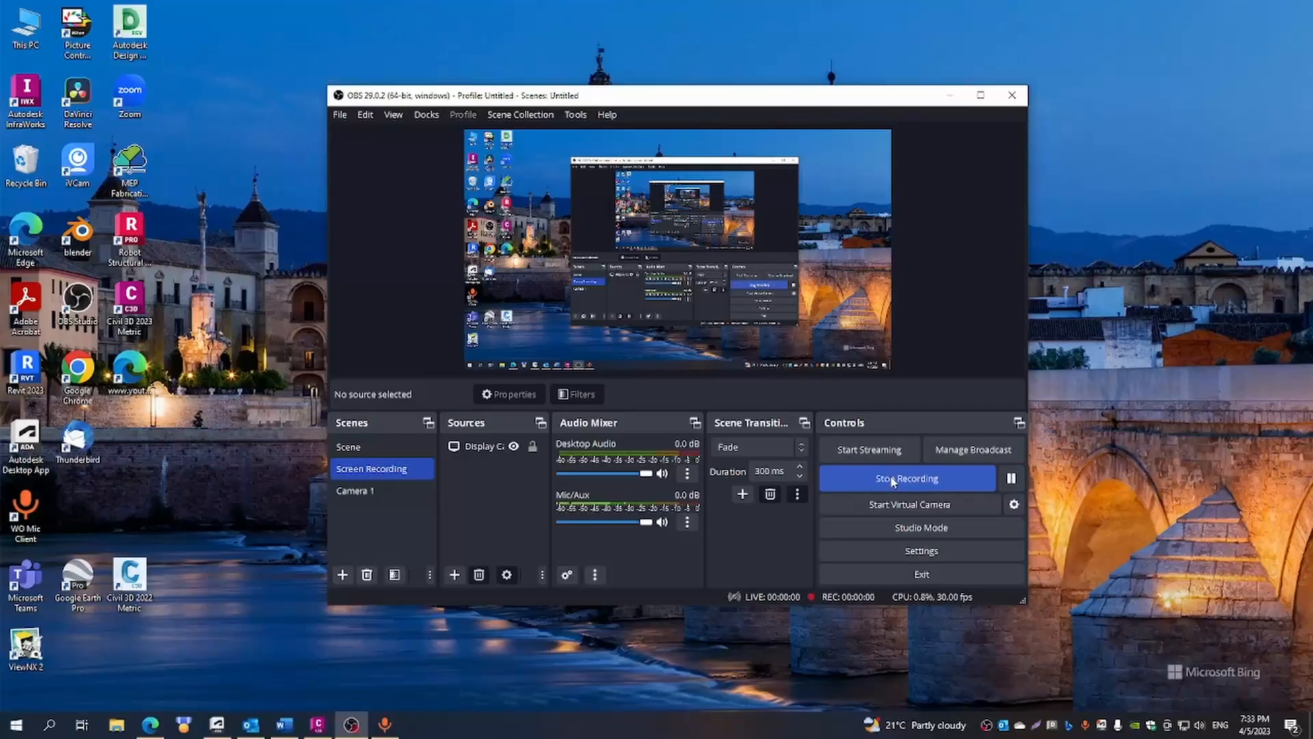
- Switch to Civil 3D and convert the blue line across the entrance near 1+400 into an FG Breaklines feature line with elevations from AIW_Existing_Ground
click(958, 95)
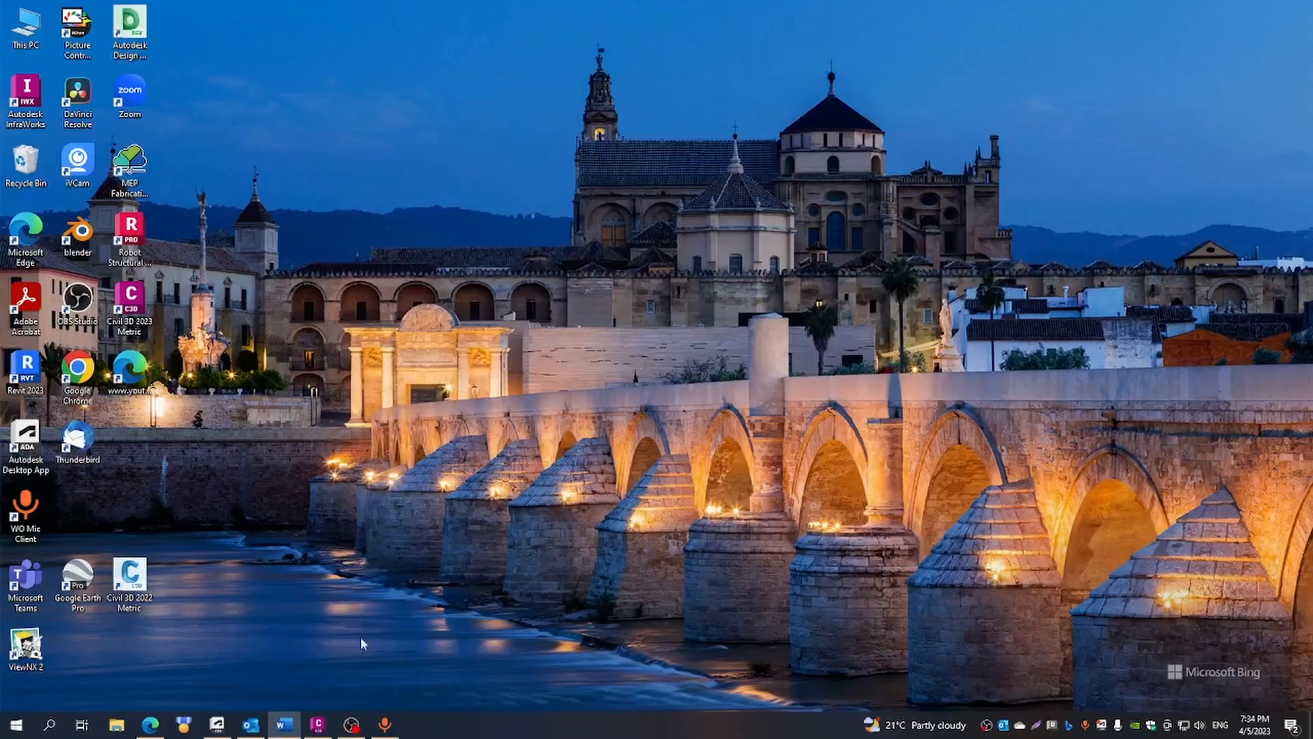
click(317, 726)
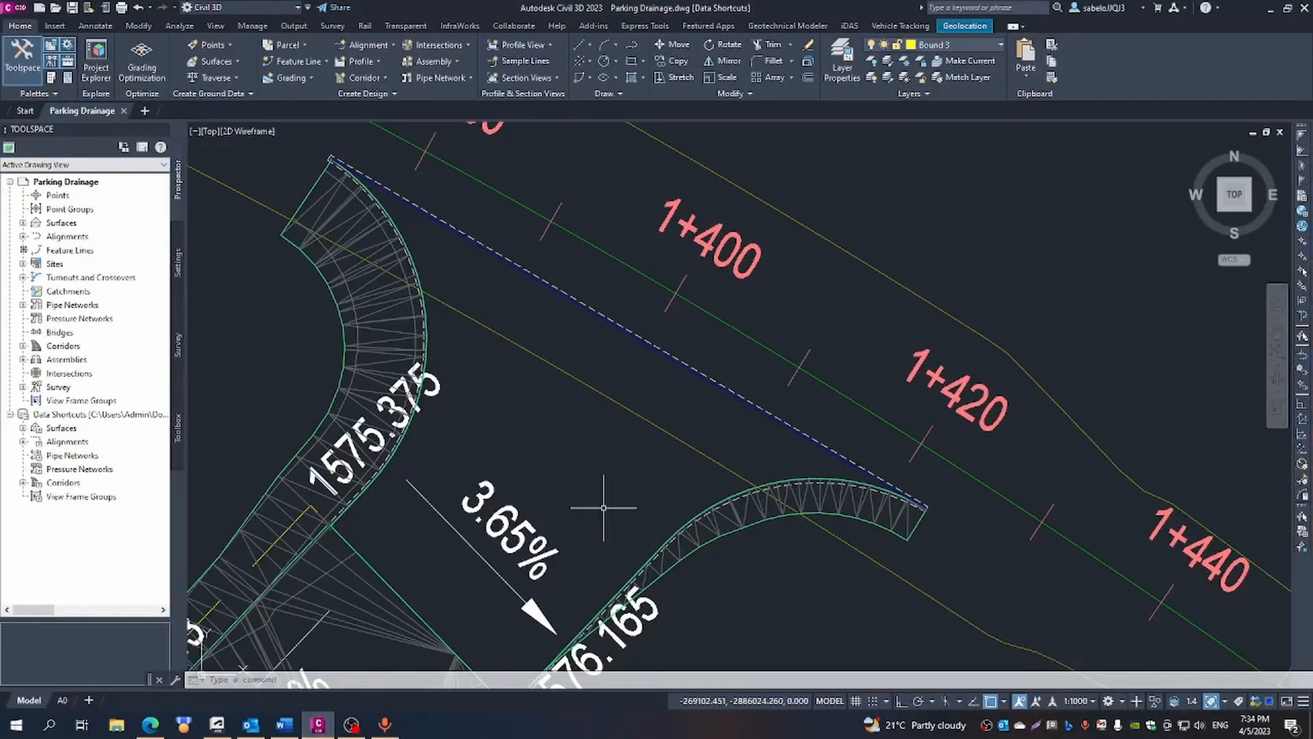
scroll(713, 475, down, 4)
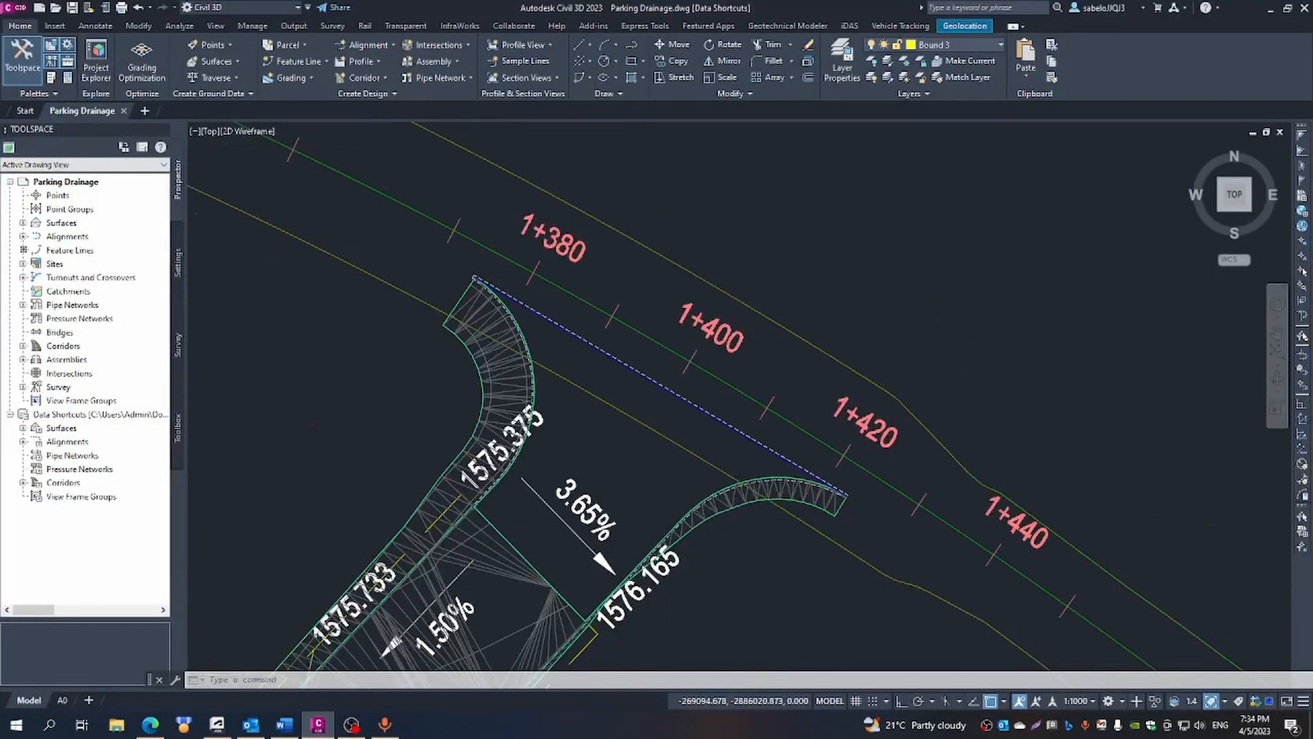
mouse_move(731, 514)
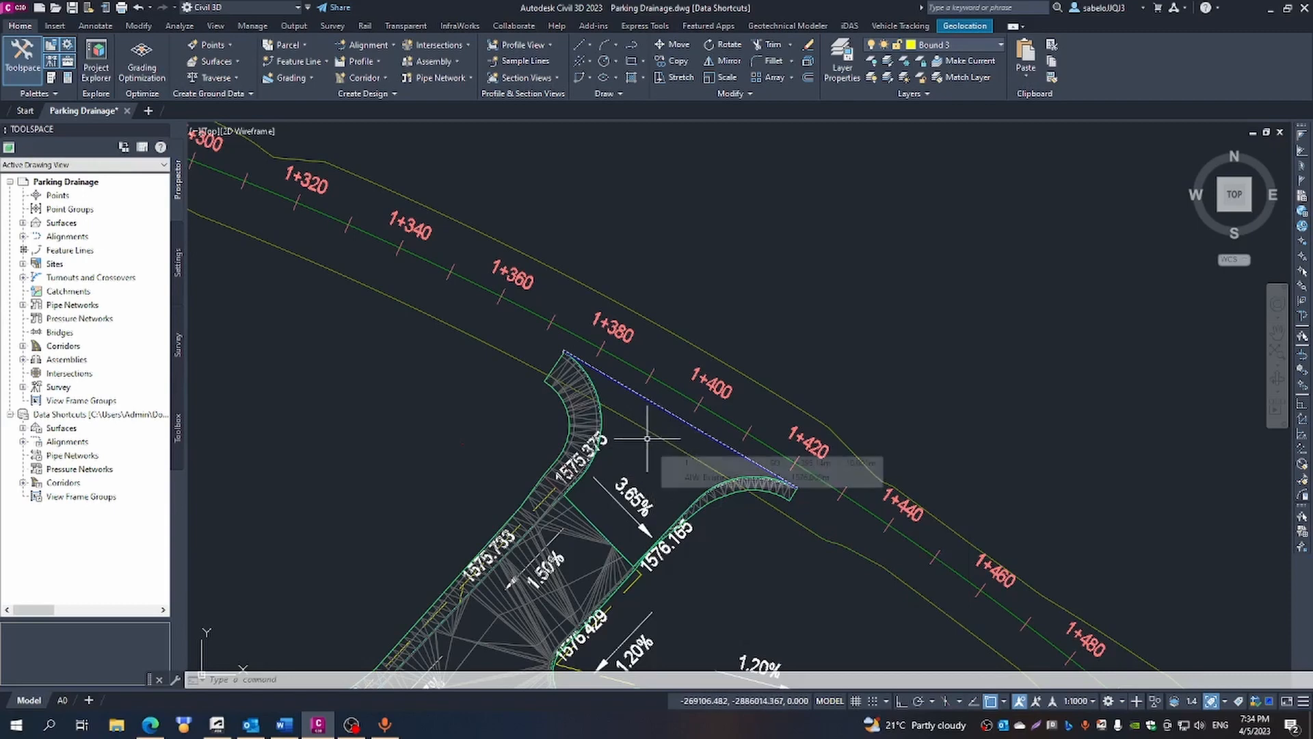
scroll(680, 428, up, 5)
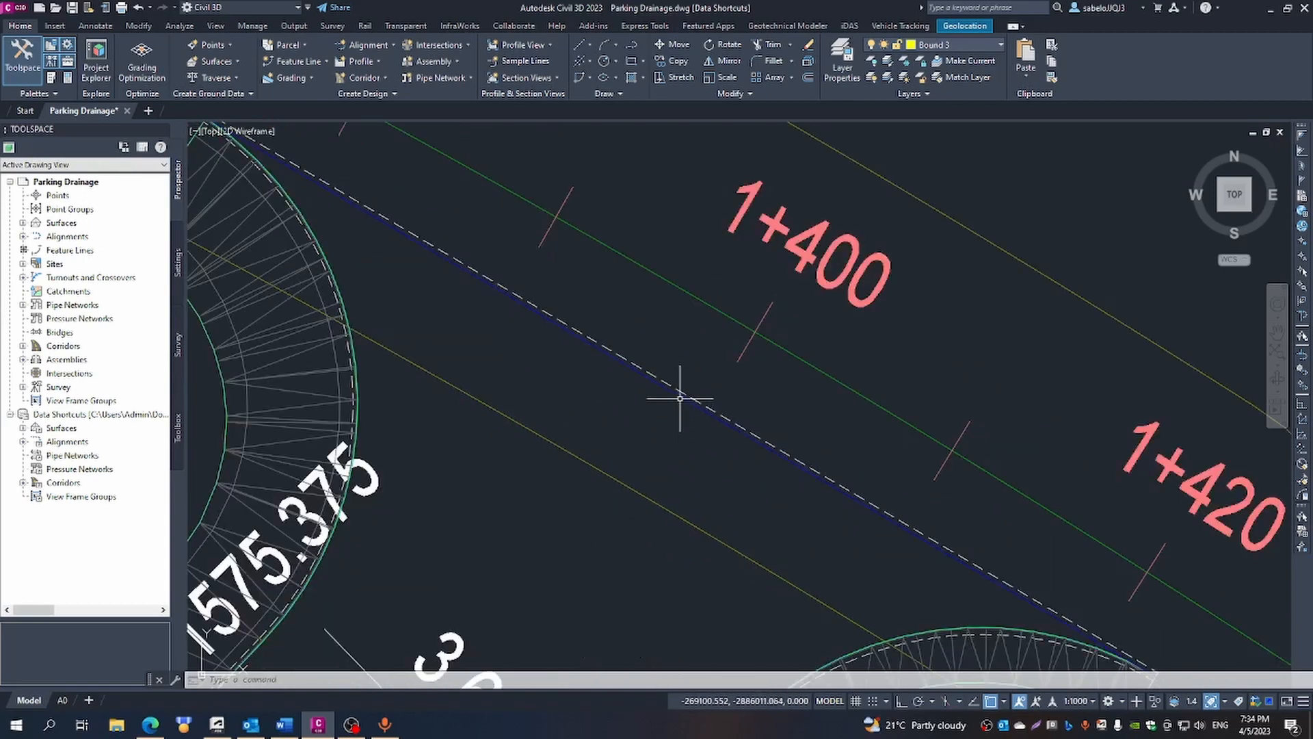
click(680, 395)
mouse_move(680, 396)
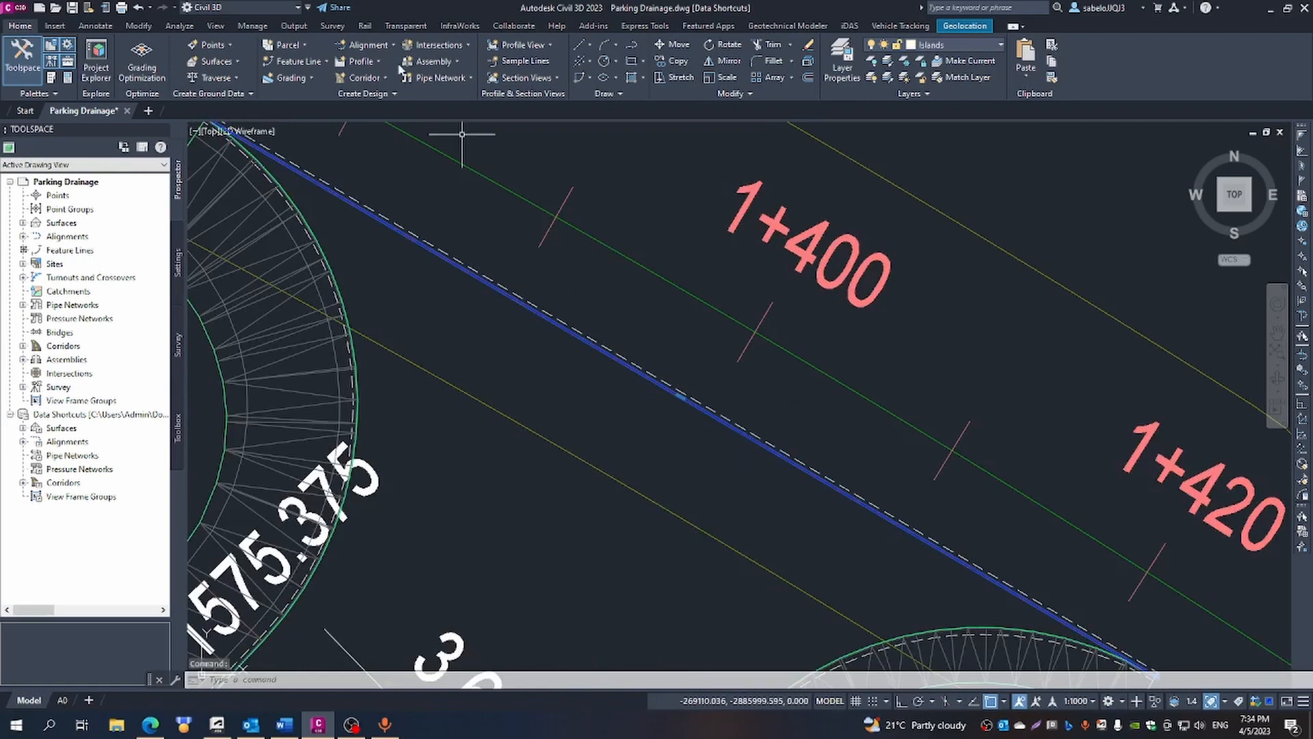
click(324, 61)
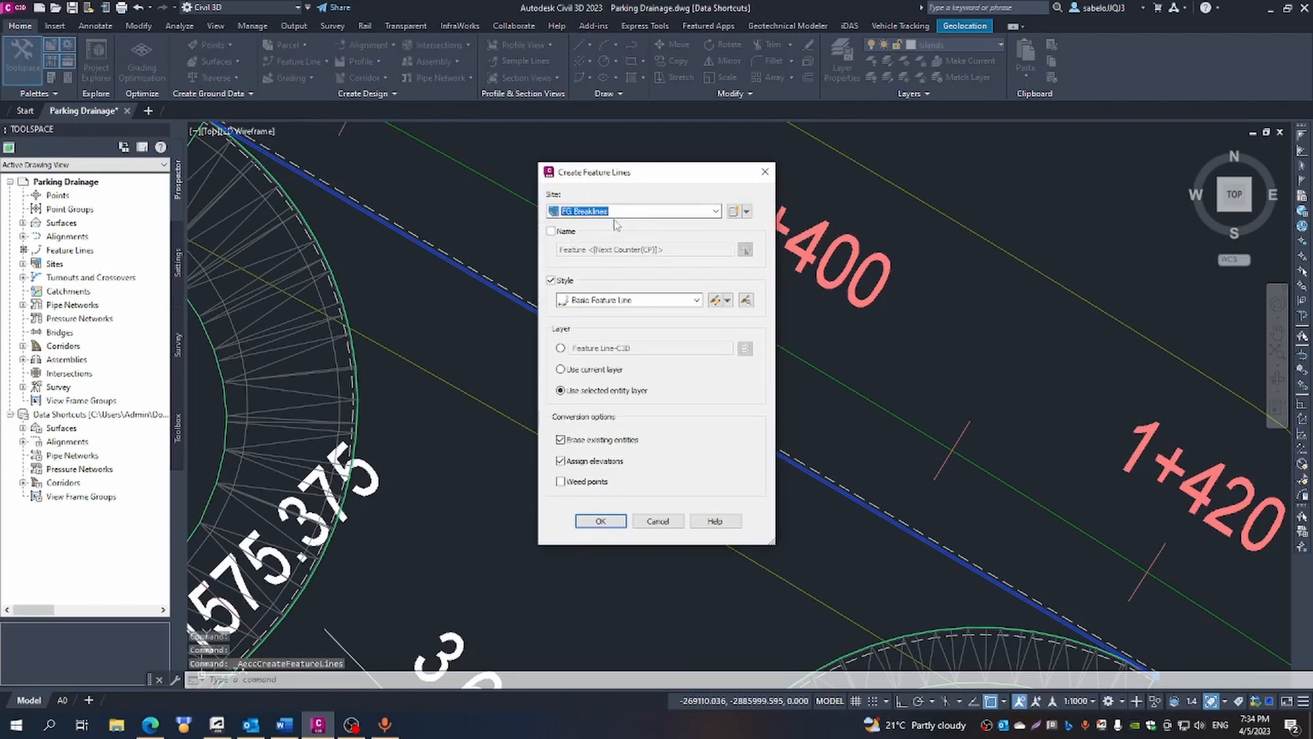
click(604, 524)
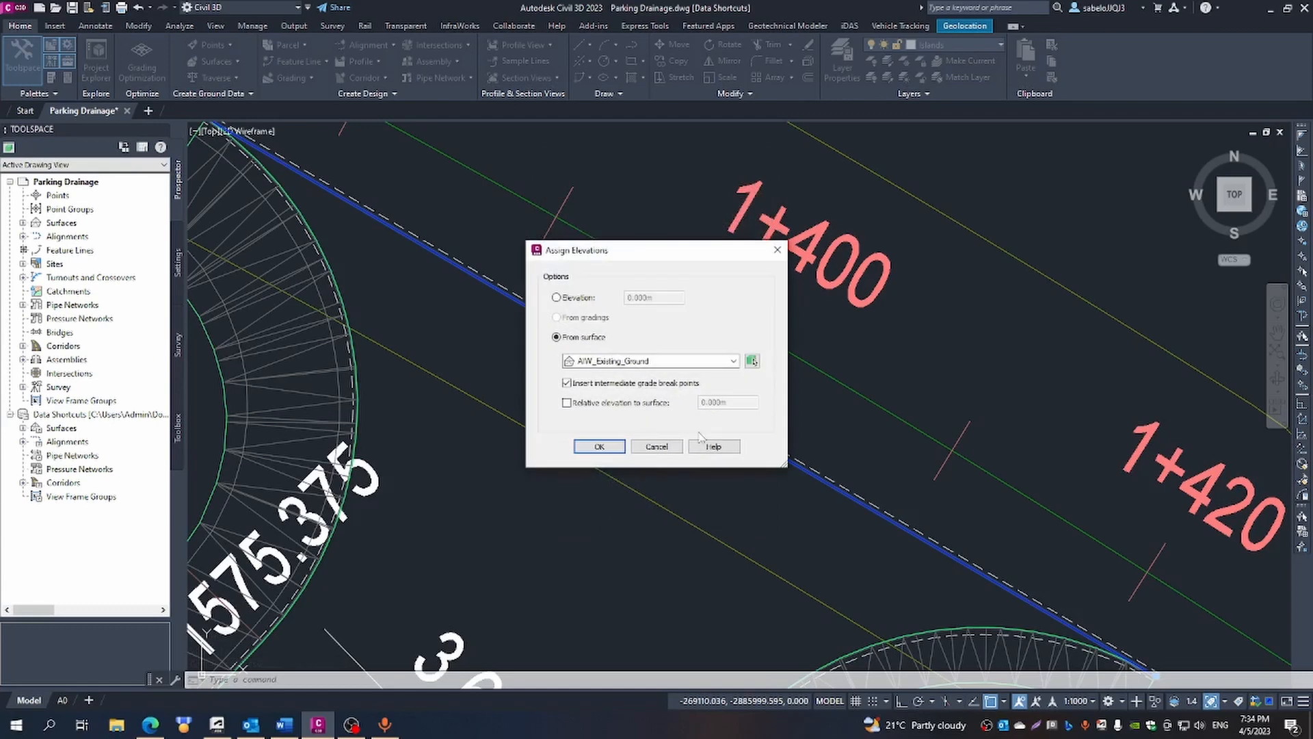
click(599, 448)
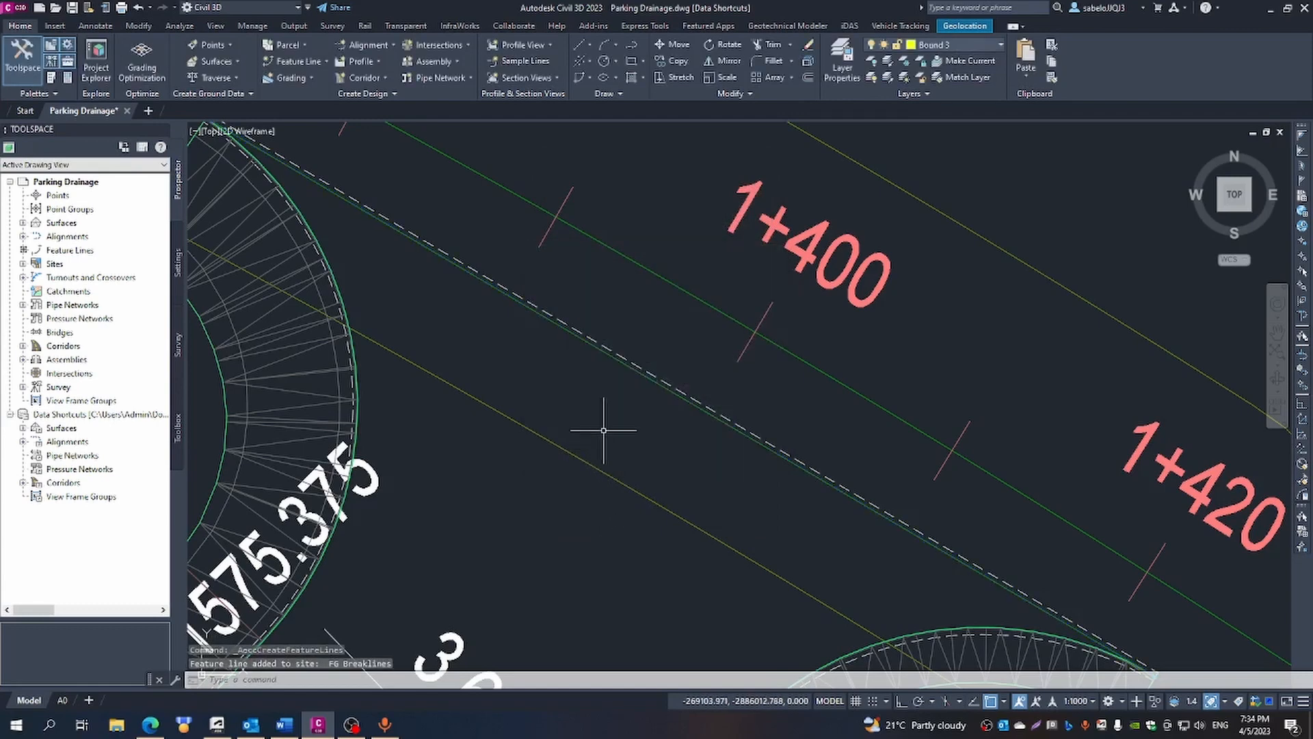
- Add the new entrance feature line to the FG surface as a Standard breakline
click(600, 345)
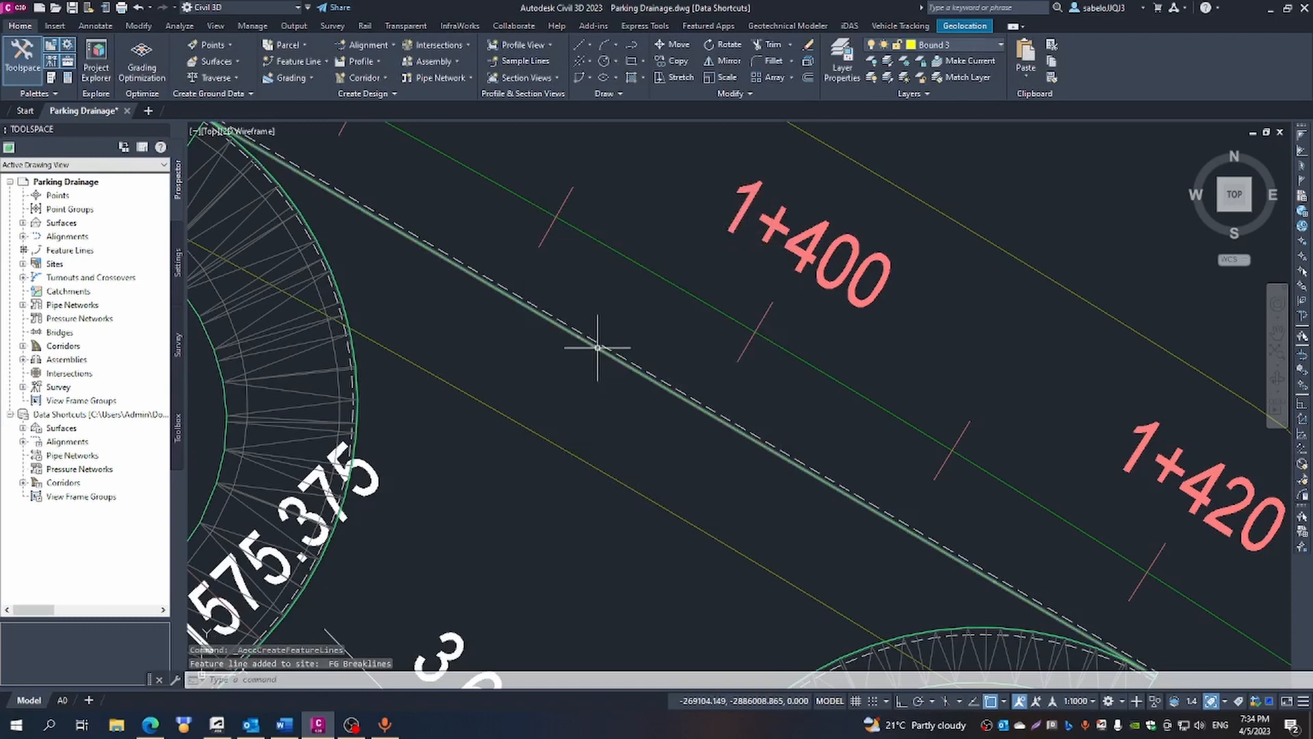
right_click(597, 347)
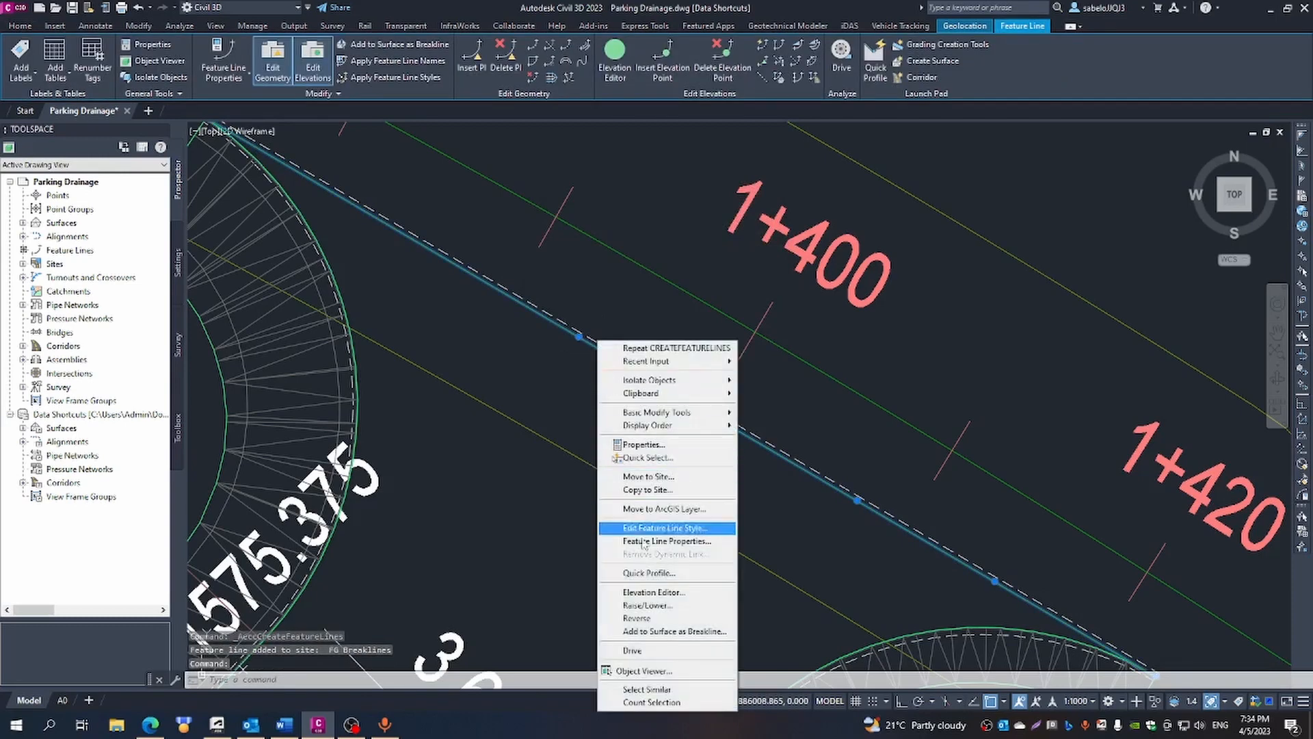
click(670, 632)
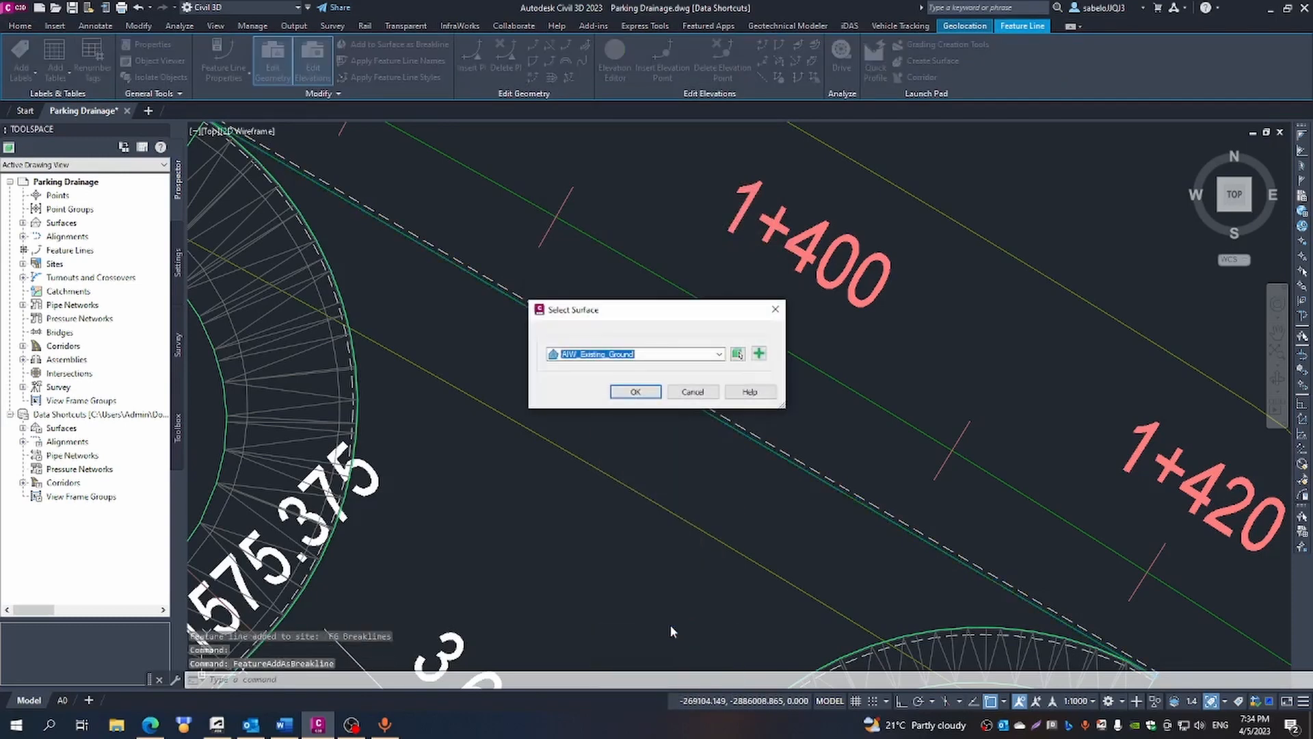
click(720, 353)
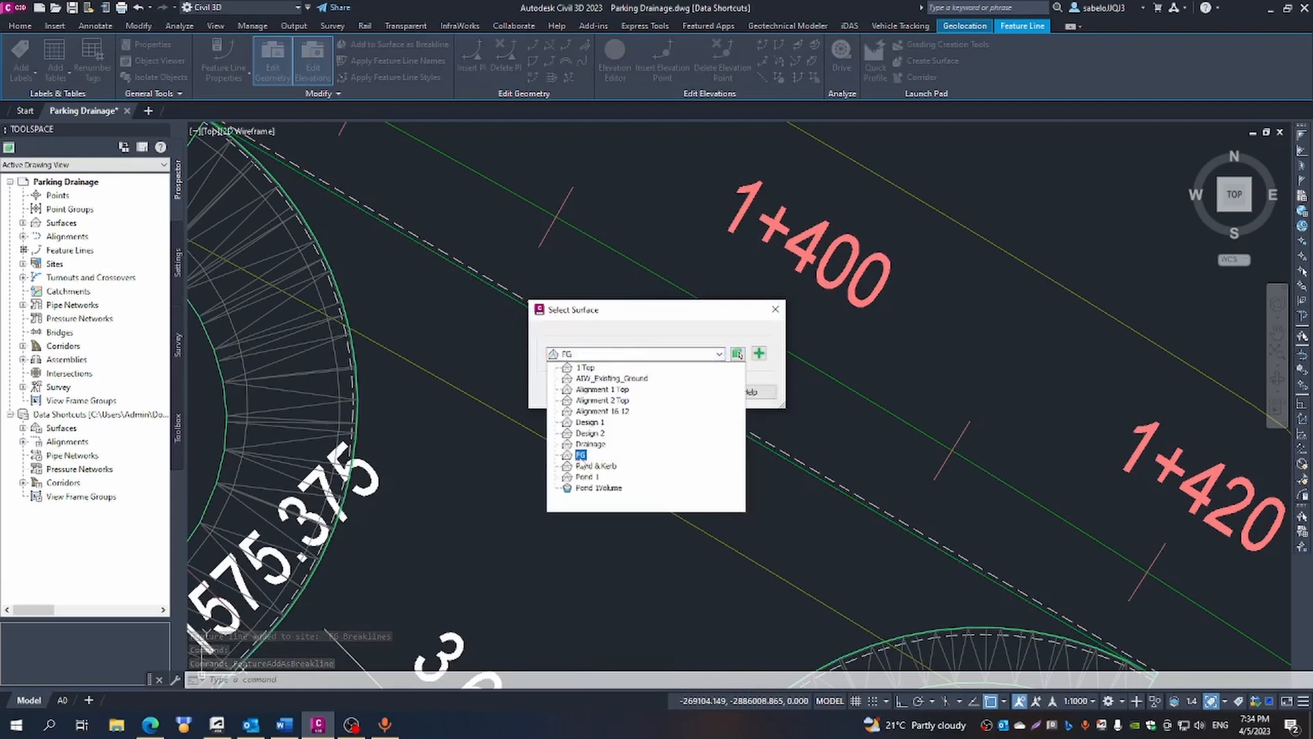
click(581, 455)
click(626, 391)
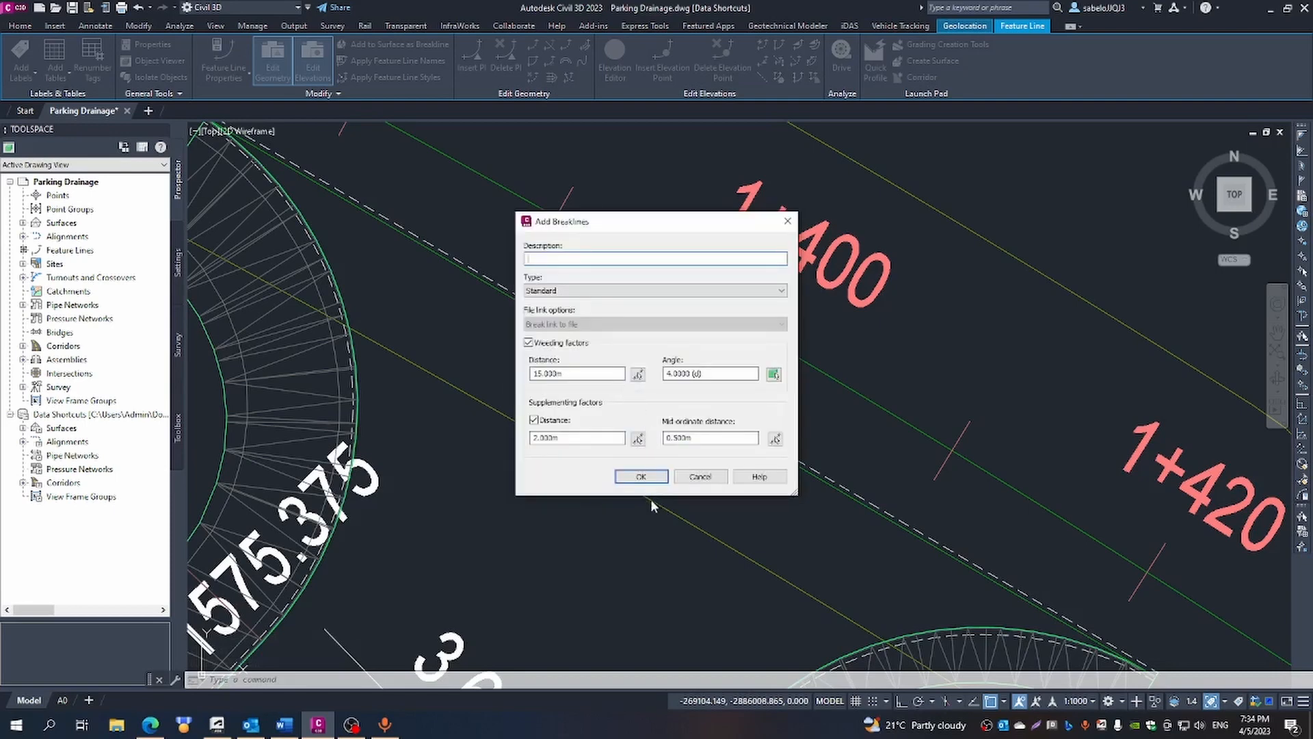
click(642, 478)
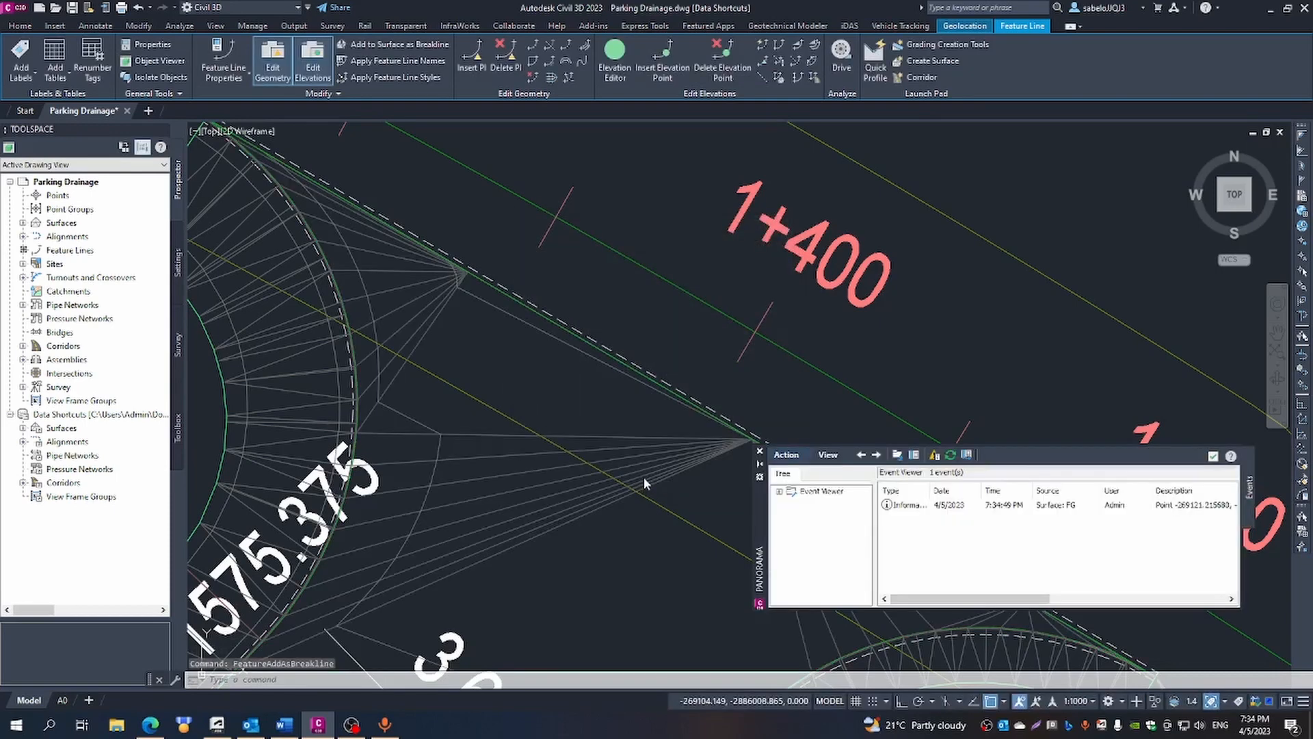
click(760, 450)
scroll(655, 393, down, 2)
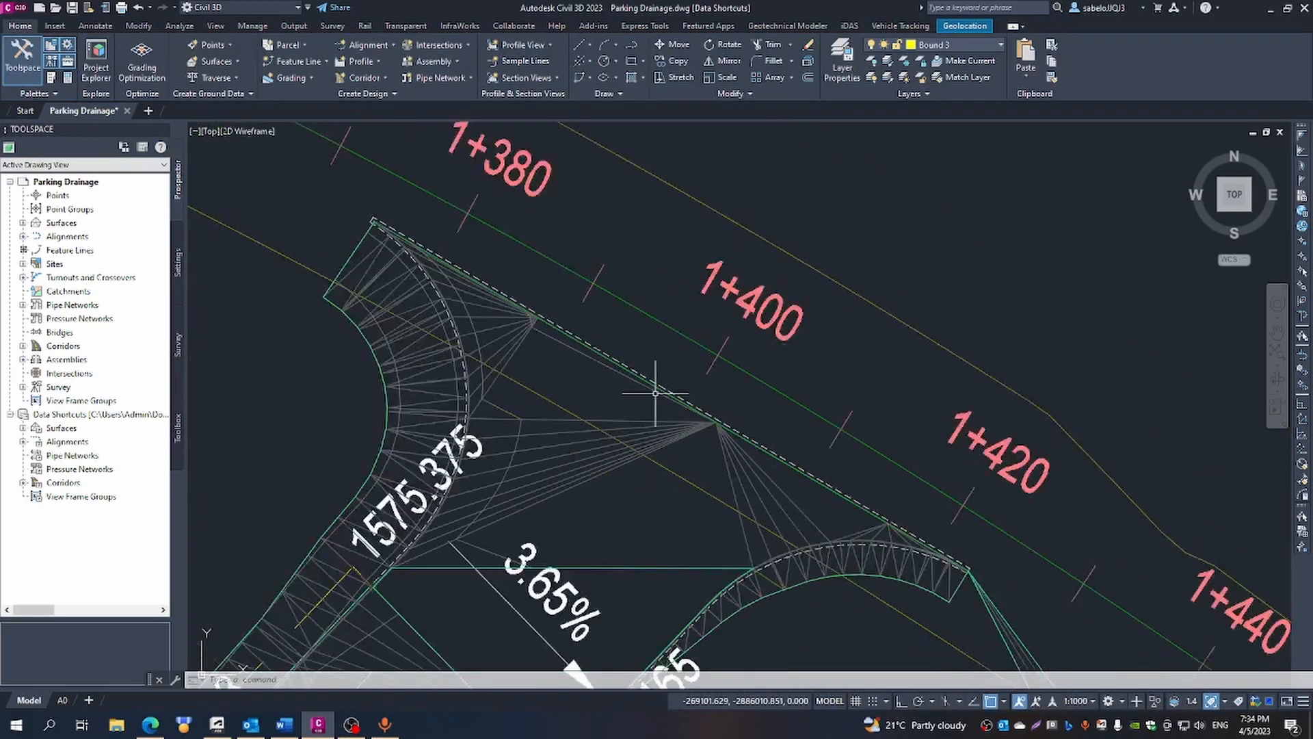
- Add a Show boundary to the FG surface using the closed outline along the outer kerb edge at the entrance
scroll(655, 393, down, 2)
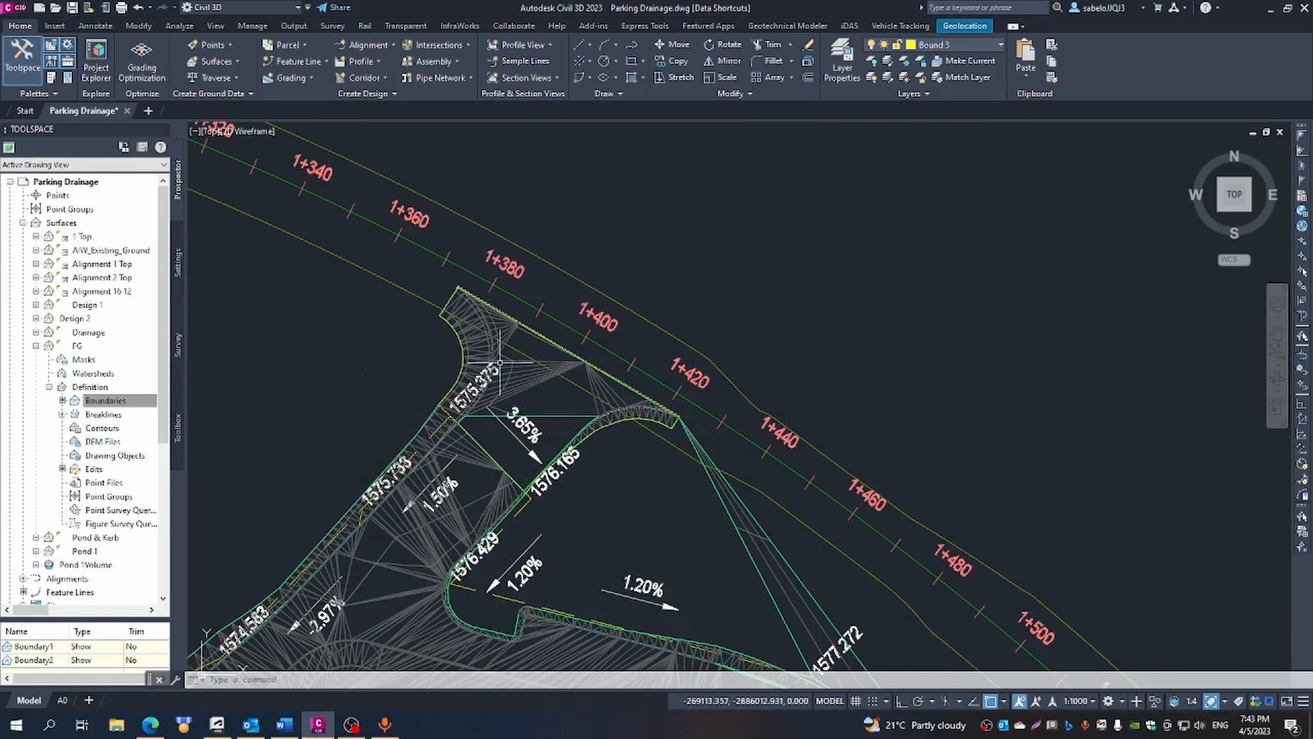
right_click(112, 402)
click(143, 408)
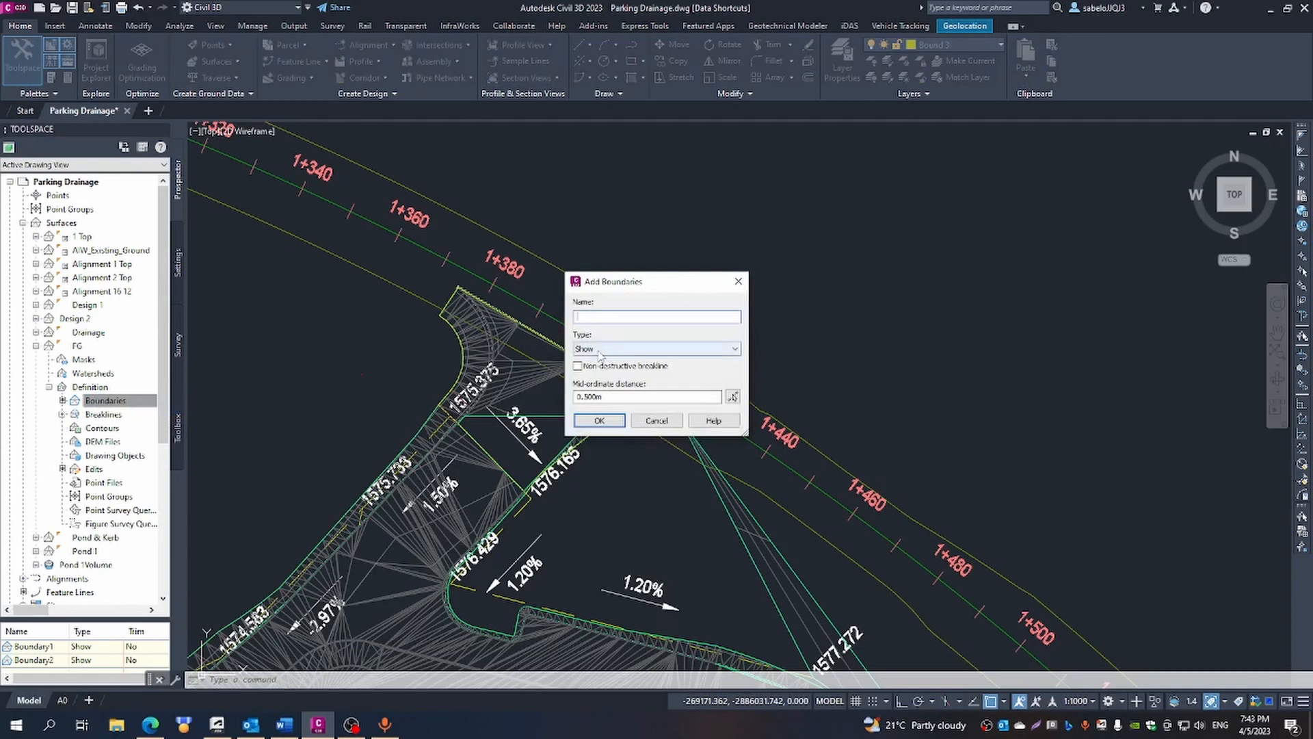
click(597, 420)
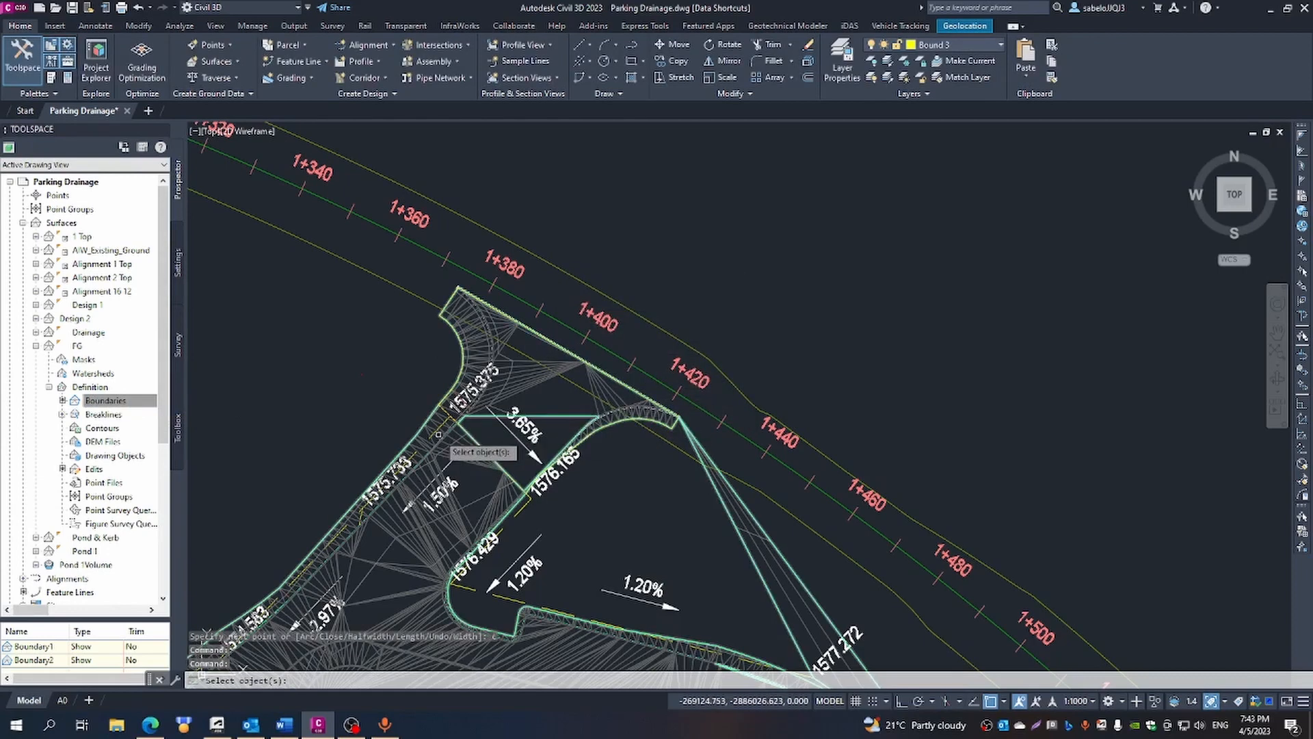
scroll(575, 434, up, 5)
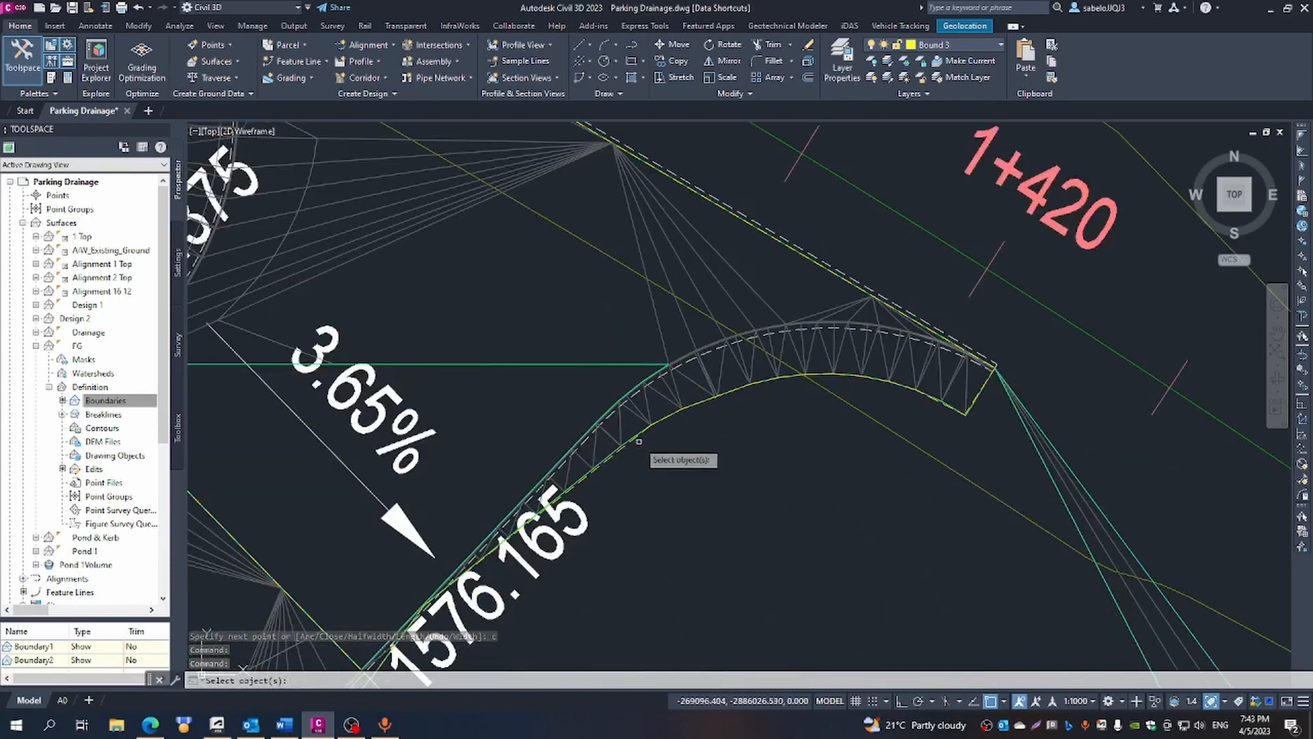
scroll(636, 443, up, 4)
click(609, 458)
key(Return)
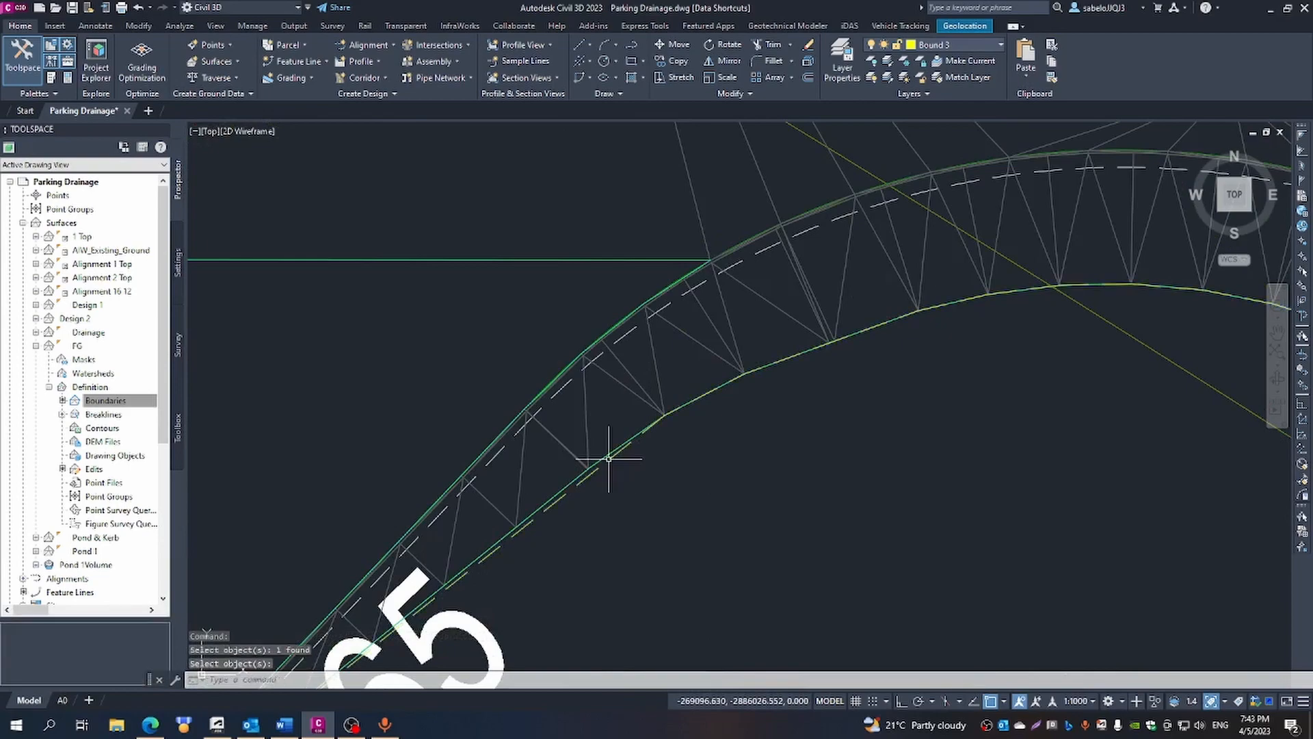
scroll(626, 521, down, 5)
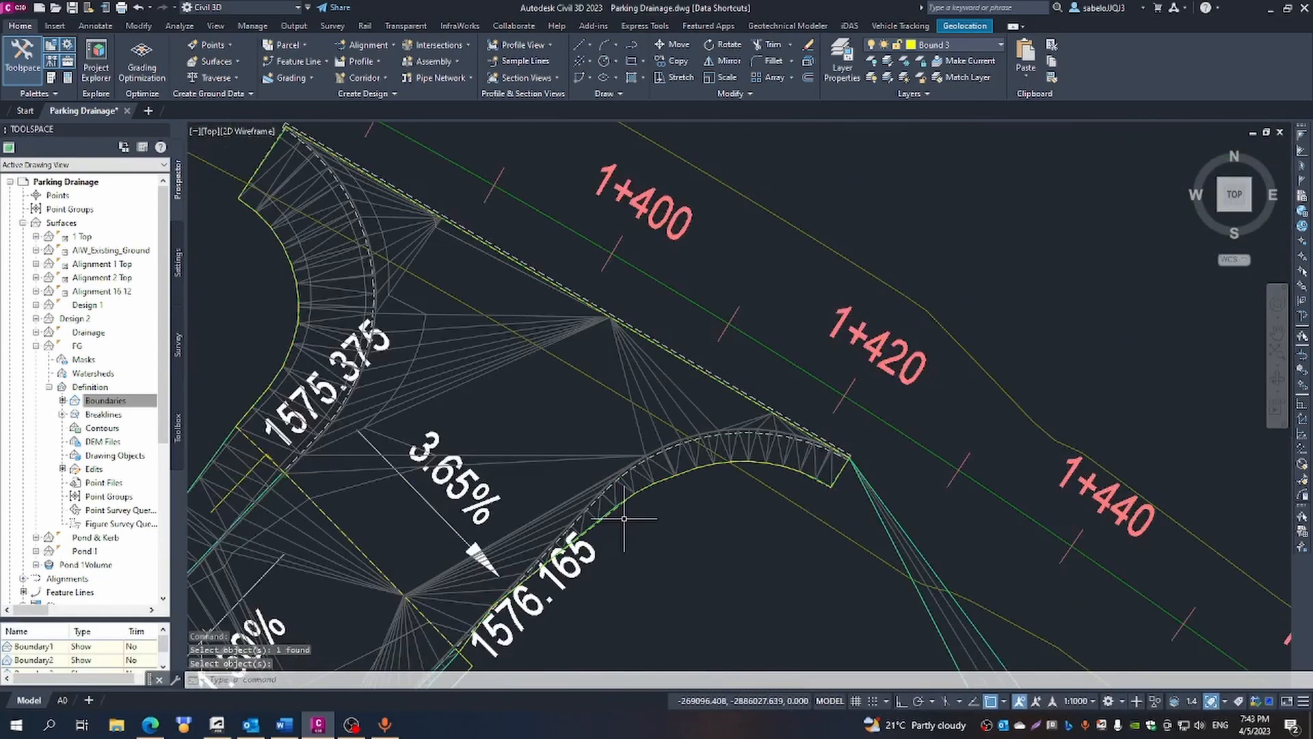
scroll(624, 518, down, 4)
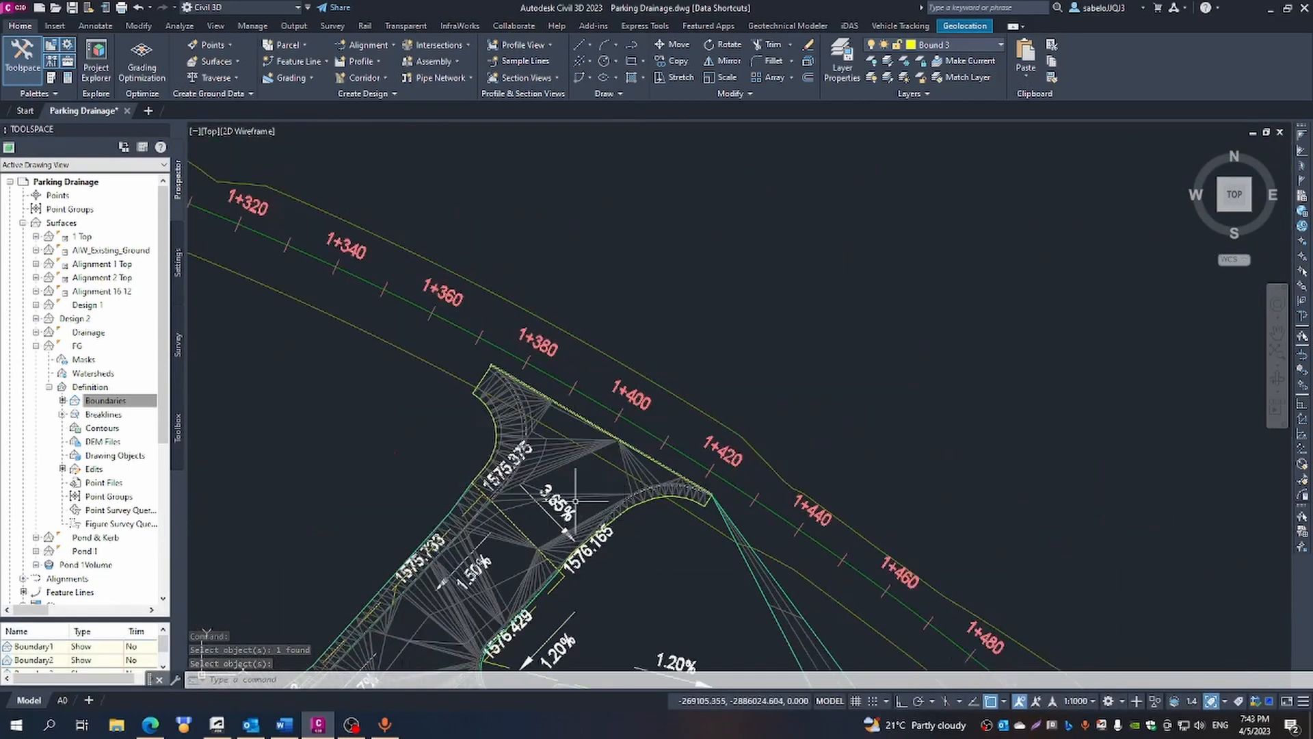
scroll(571, 507, down, 4)
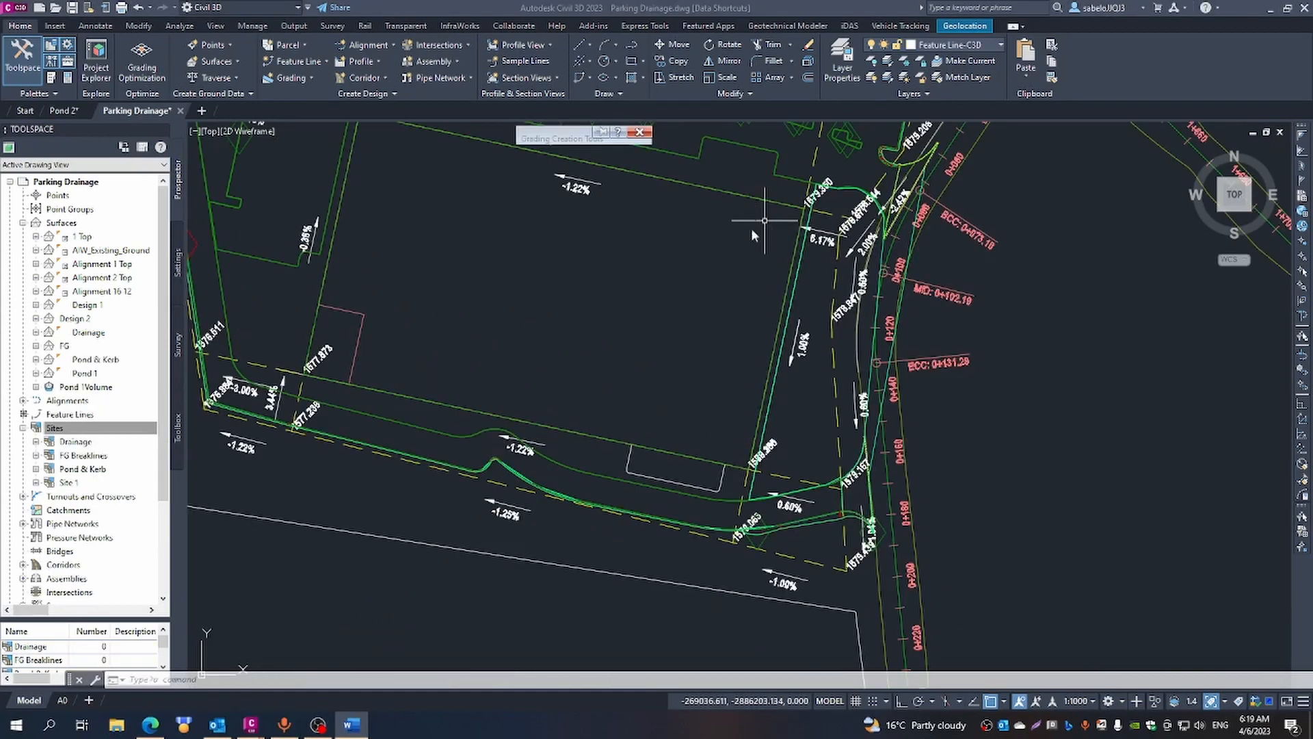
click(980, 384)
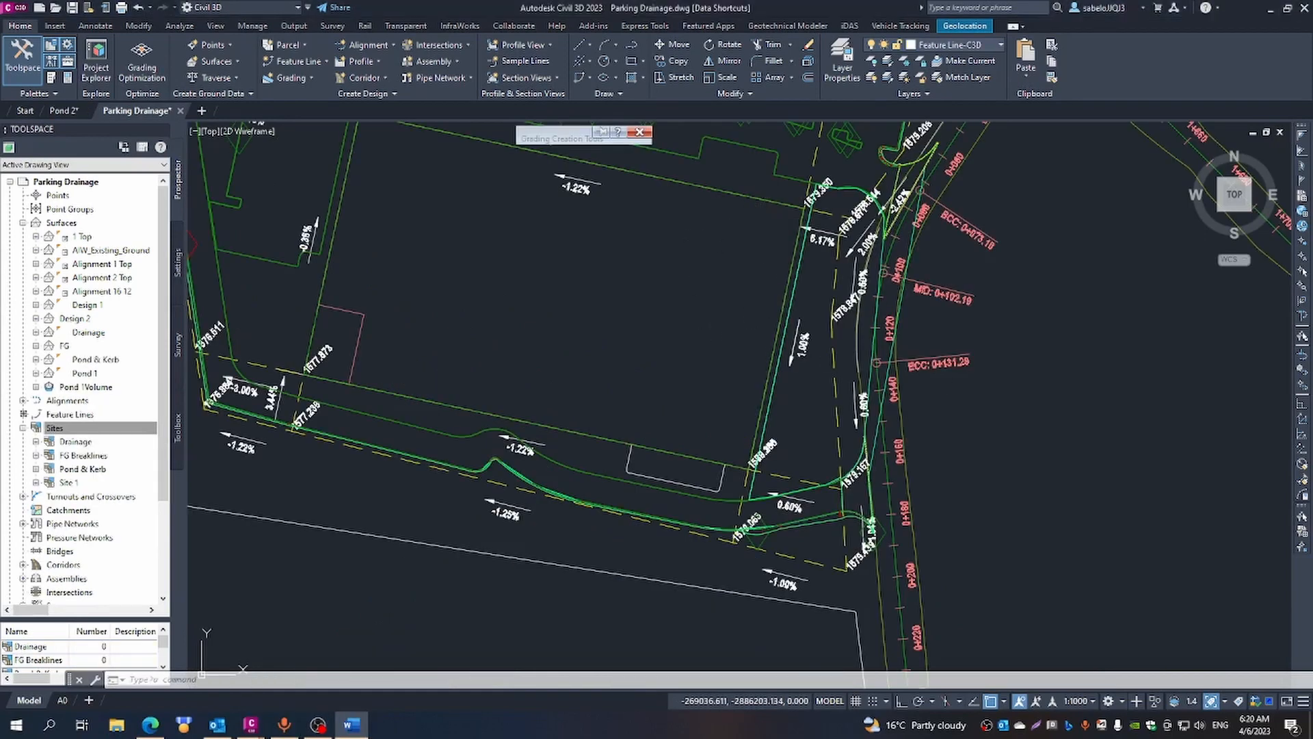
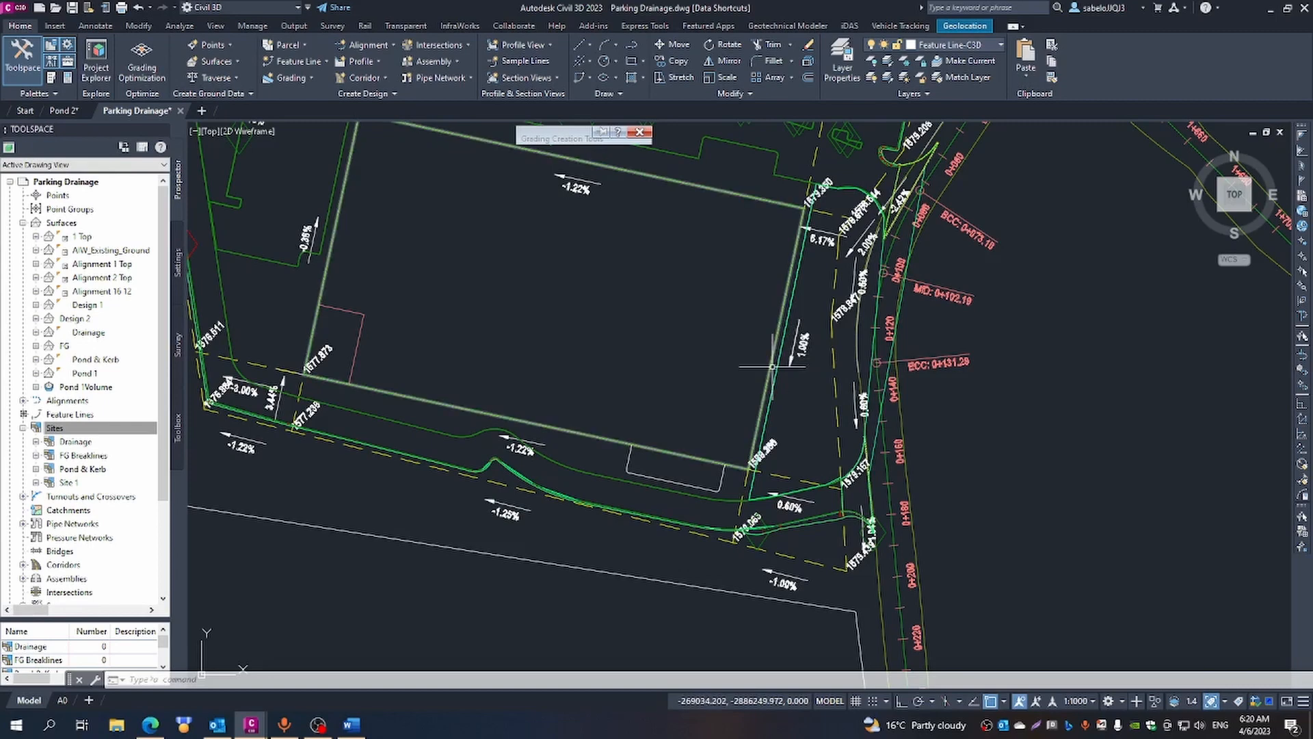
- Start a Surface @ 2:1 grading outward from the platform outline's eastern edge, for part of its length only, from station 0+002.59
click(772, 351)
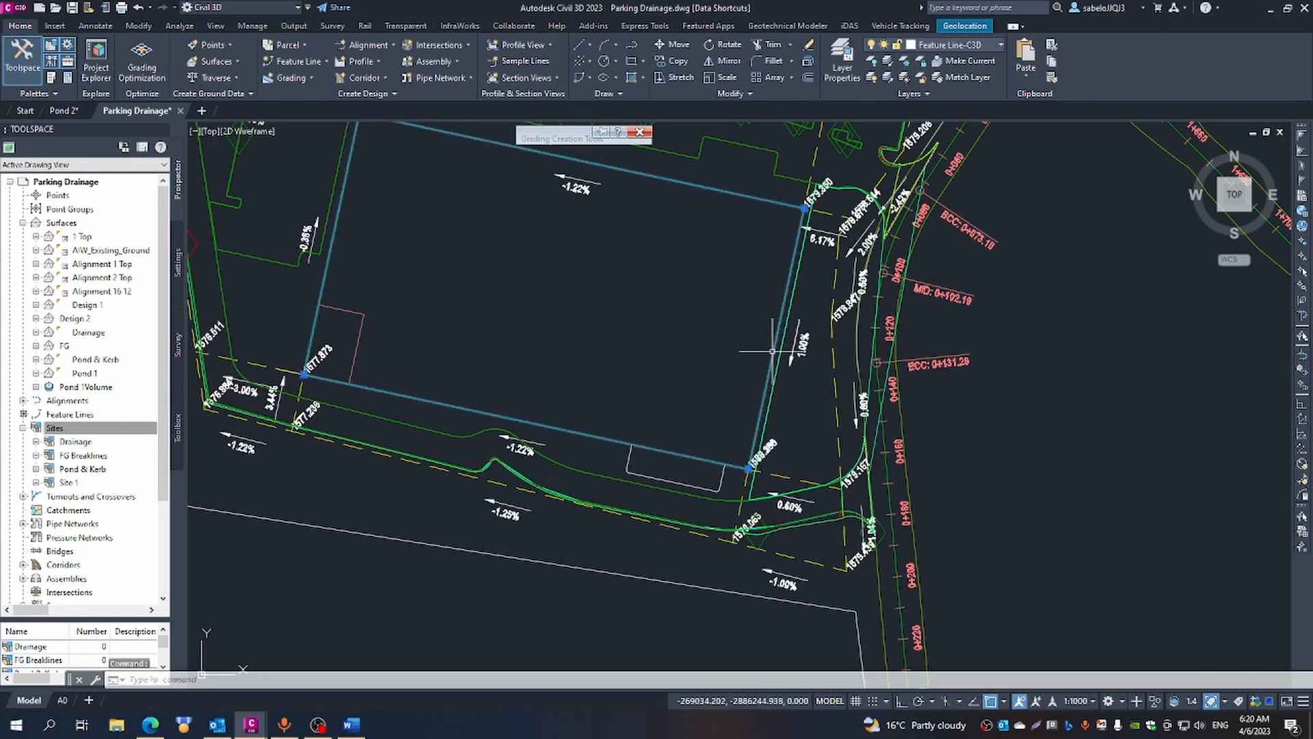
mouse_move(597, 135)
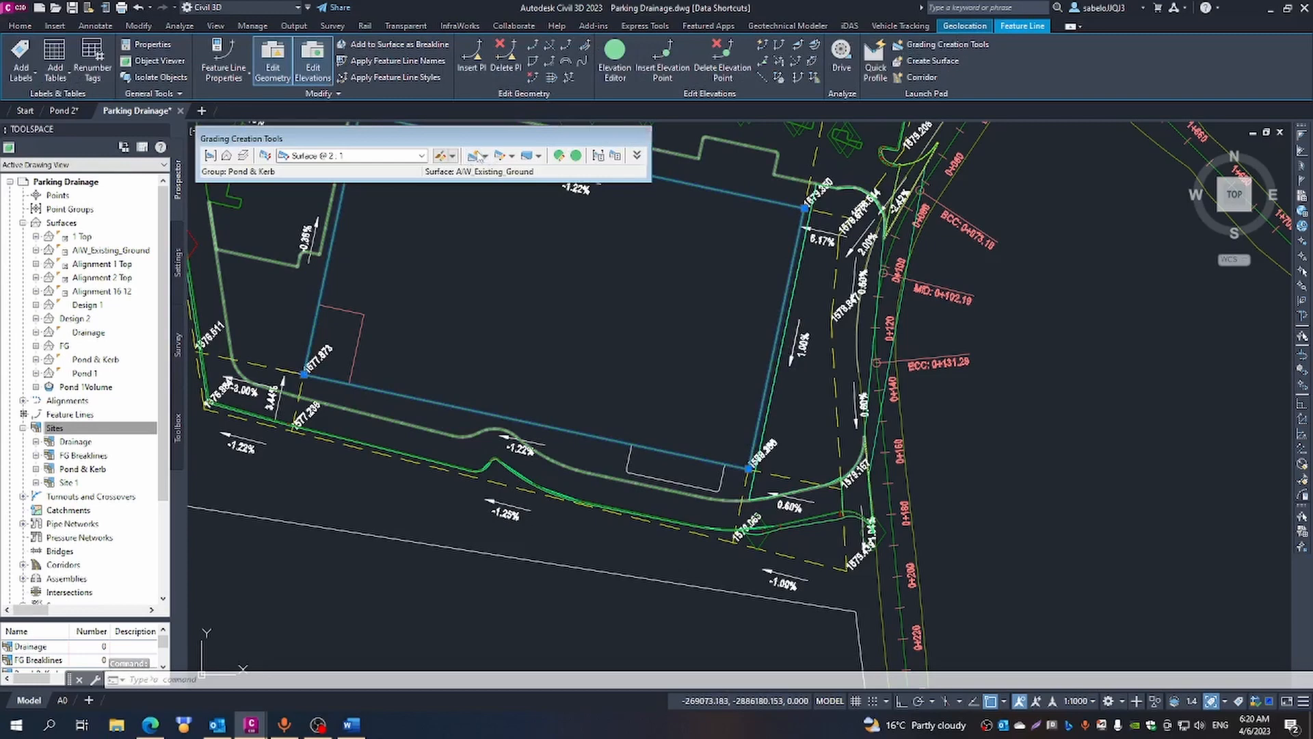
click(477, 156)
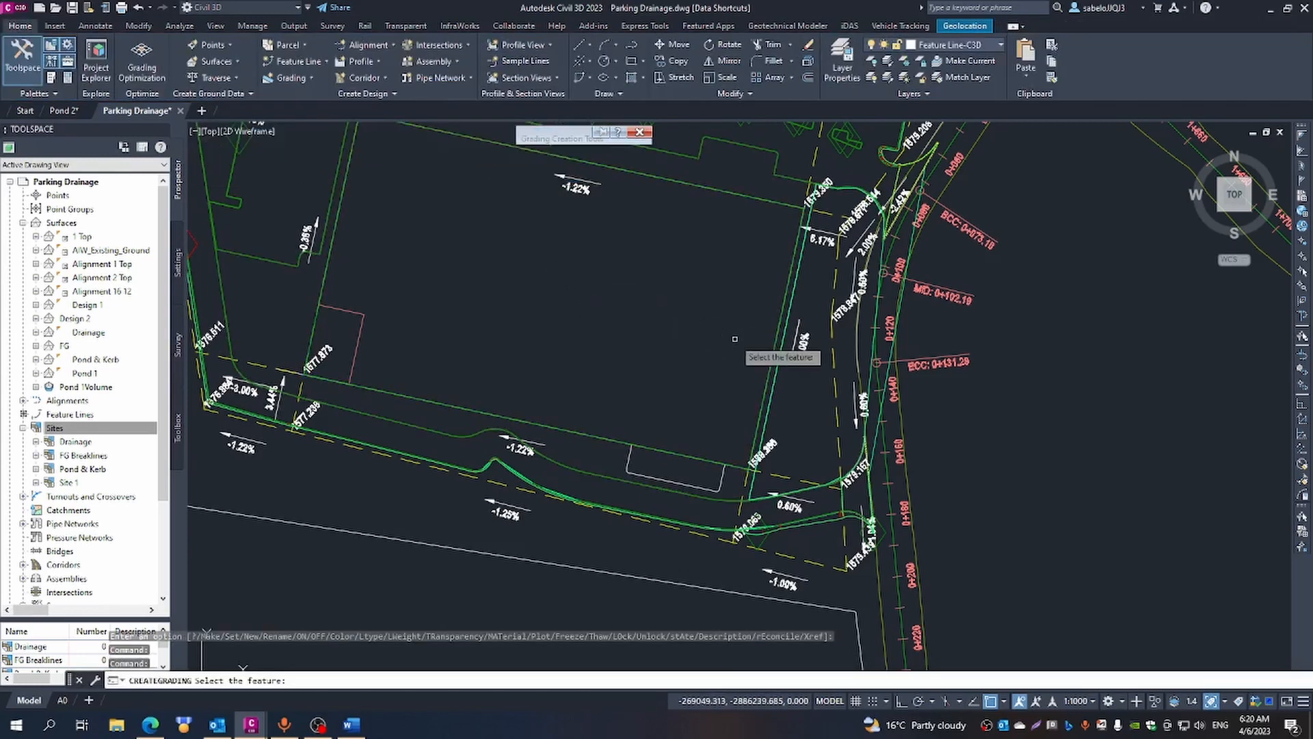
click(770, 361)
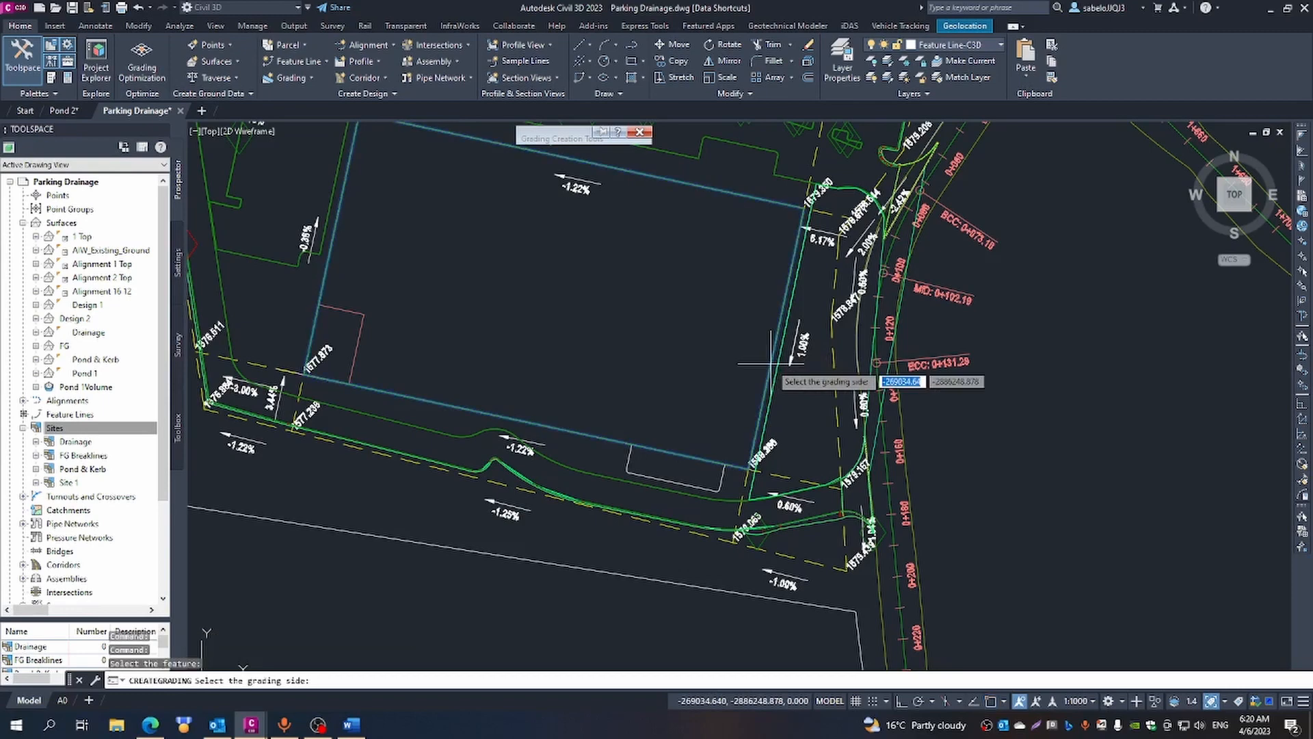
click(802, 383)
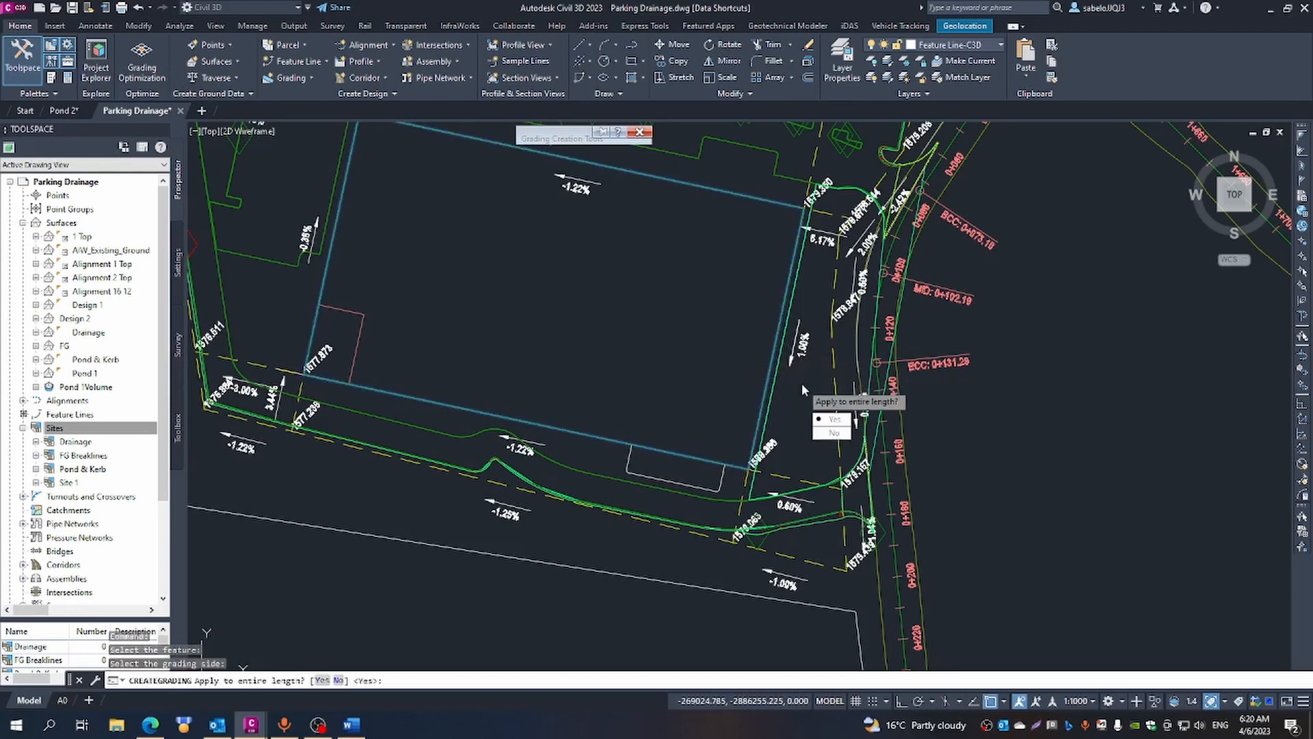
click(836, 435)
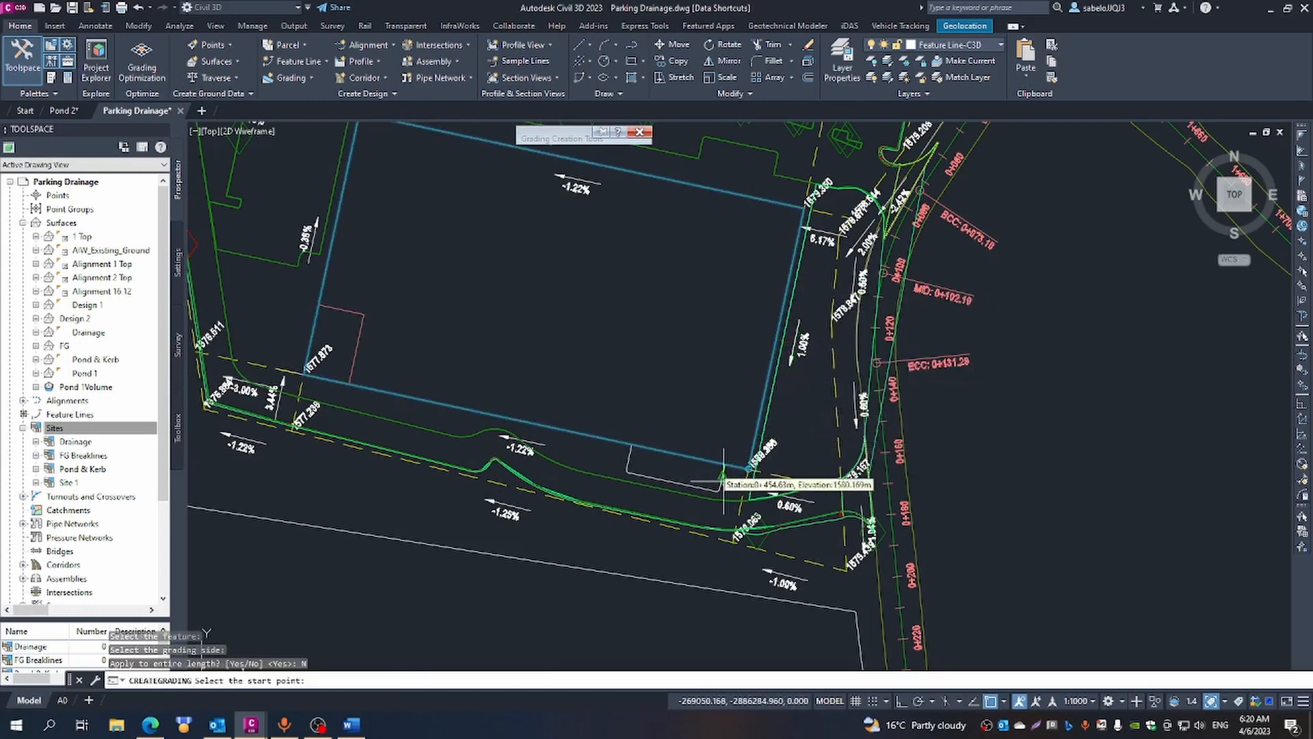
scroll(755, 470, up, 2)
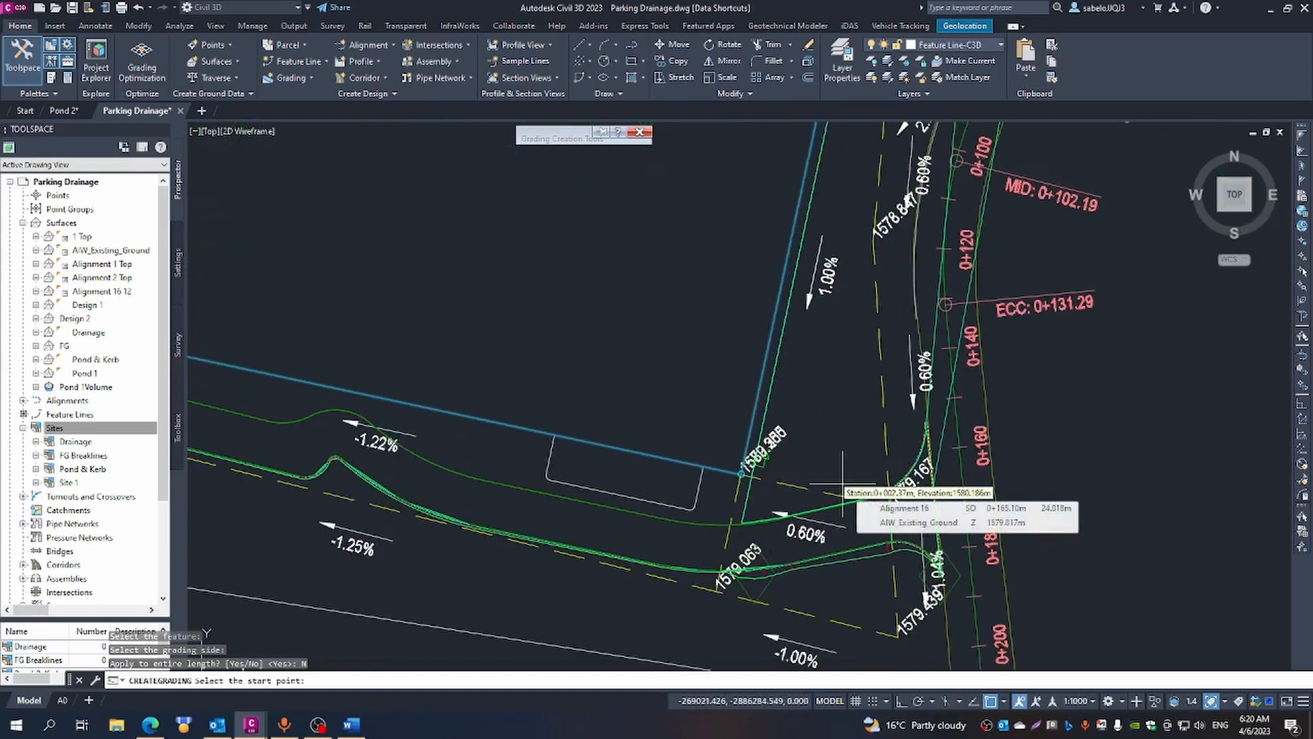
scroll(732, 462, up, 3)
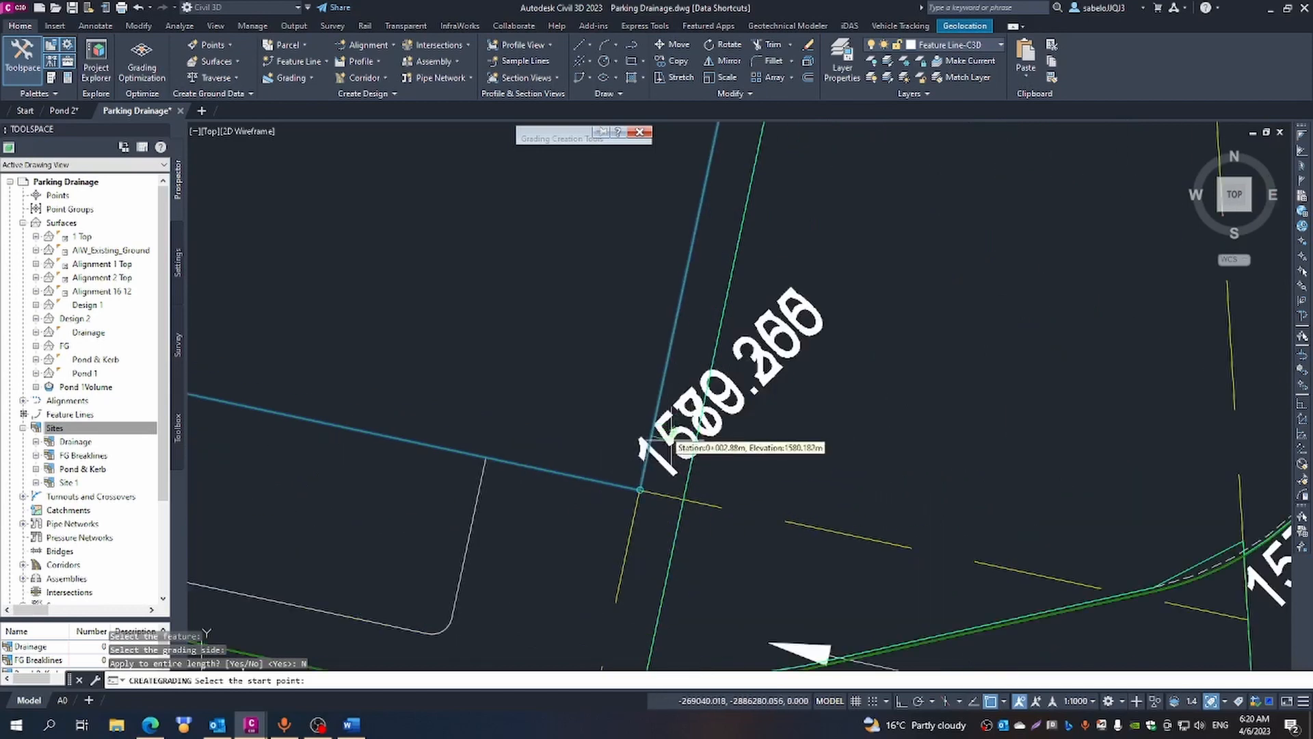
click(653, 439)
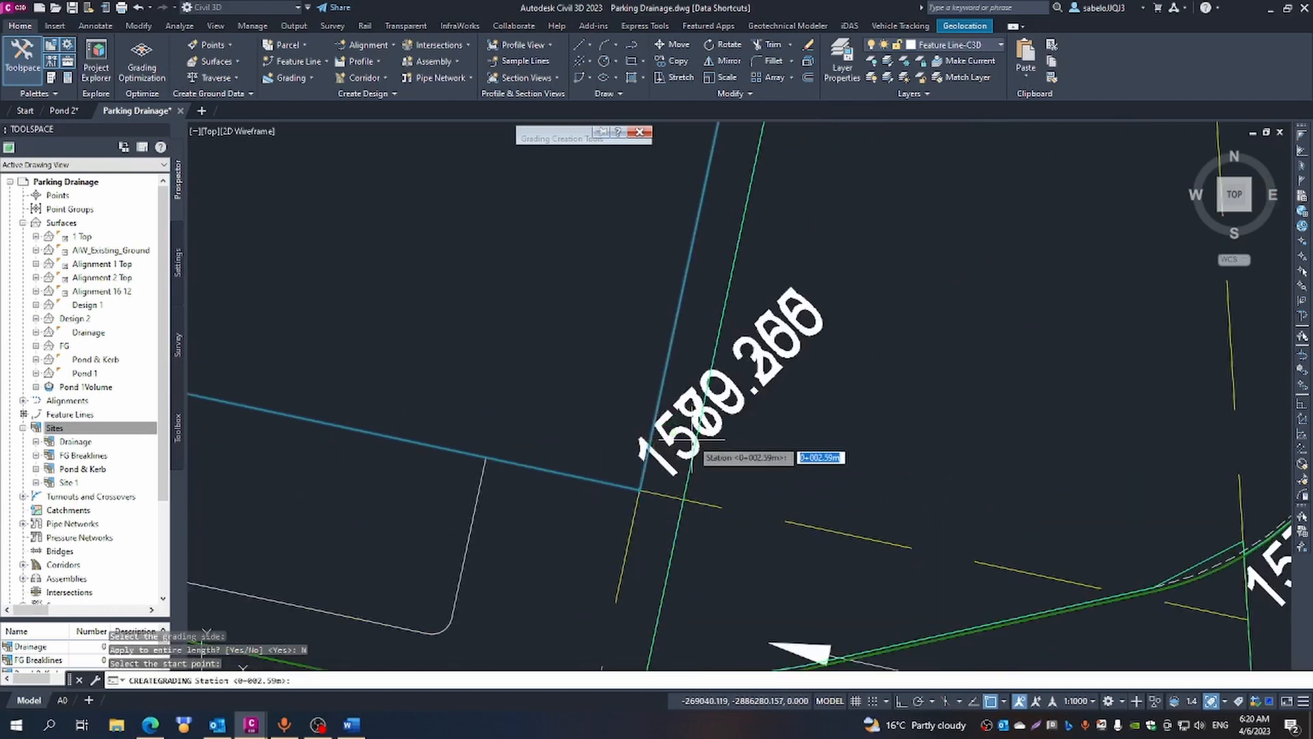
key(Return)
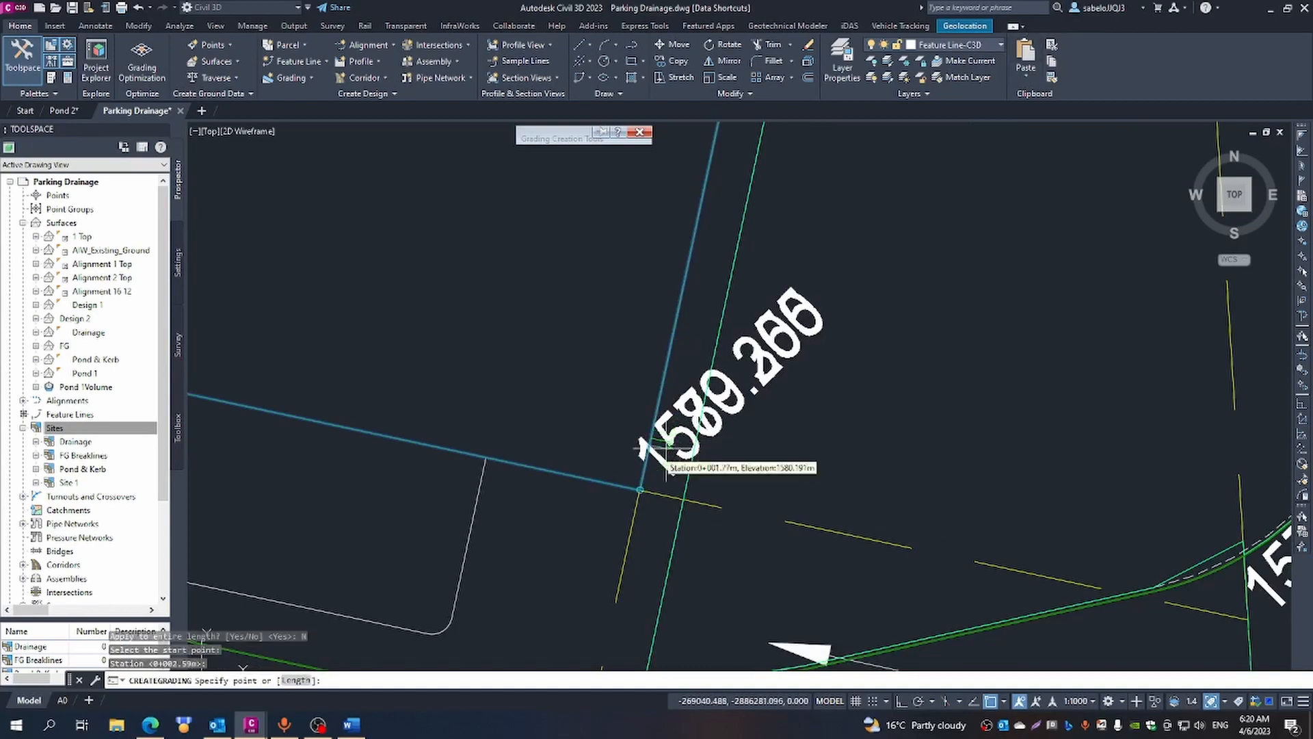
- End the eastern-edge grading at station 0+082.12 near the platform's northeast corner, with 2.00:1 cut and fill slopes
scroll(806, 250, down, 5)
scroll(807, 252, down, 5)
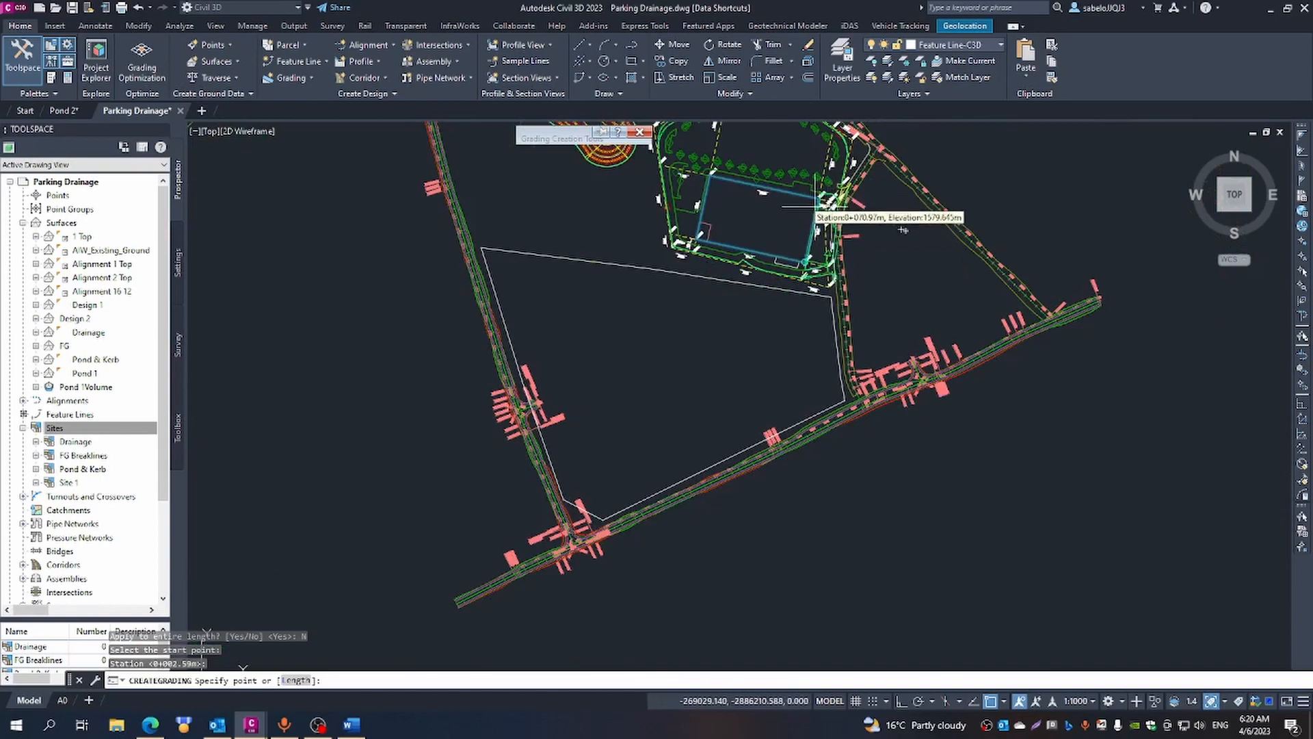
scroll(817, 202, up, 6)
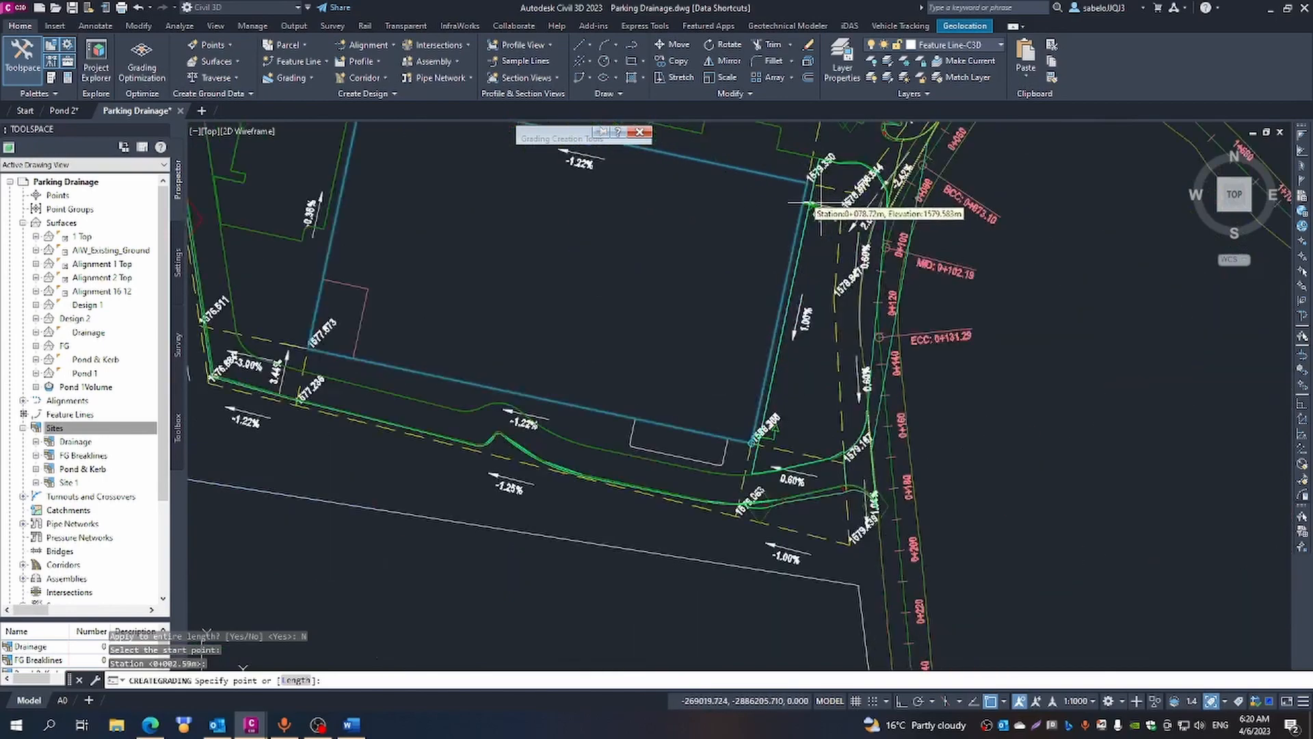
scroll(806, 201, up, 2)
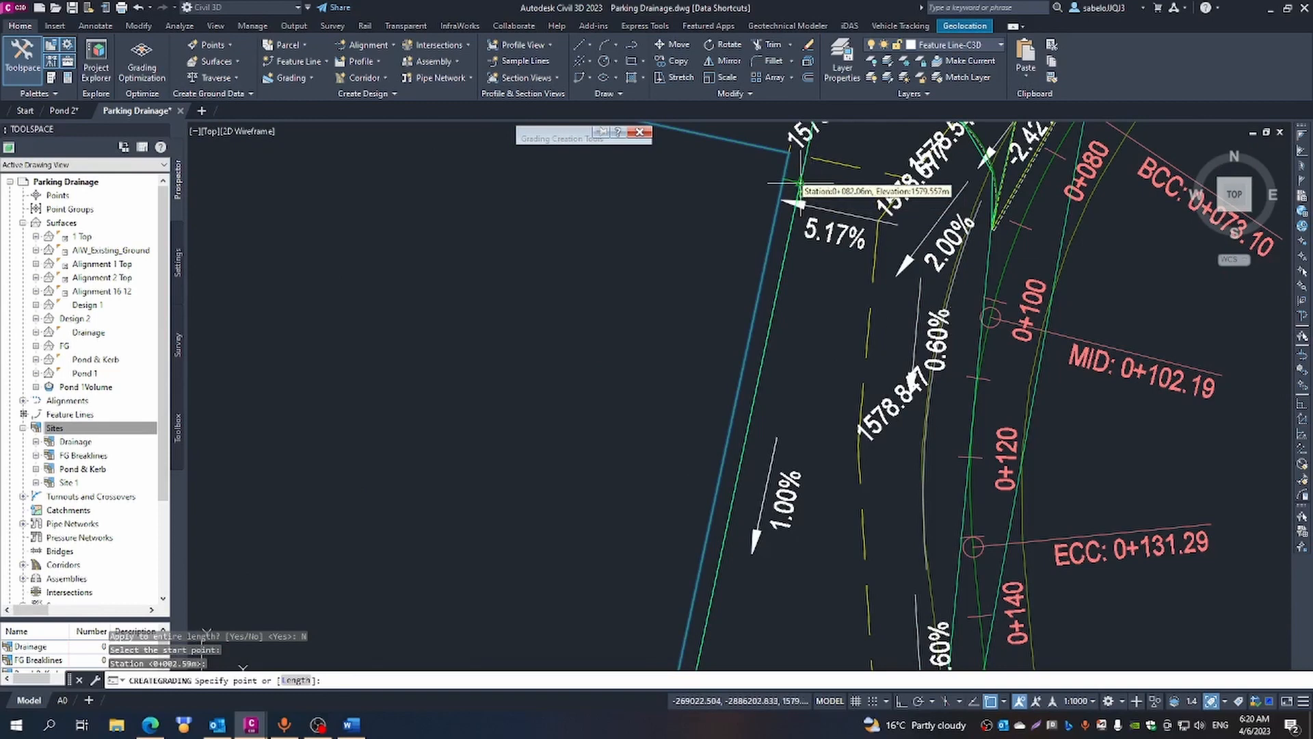
click(785, 179)
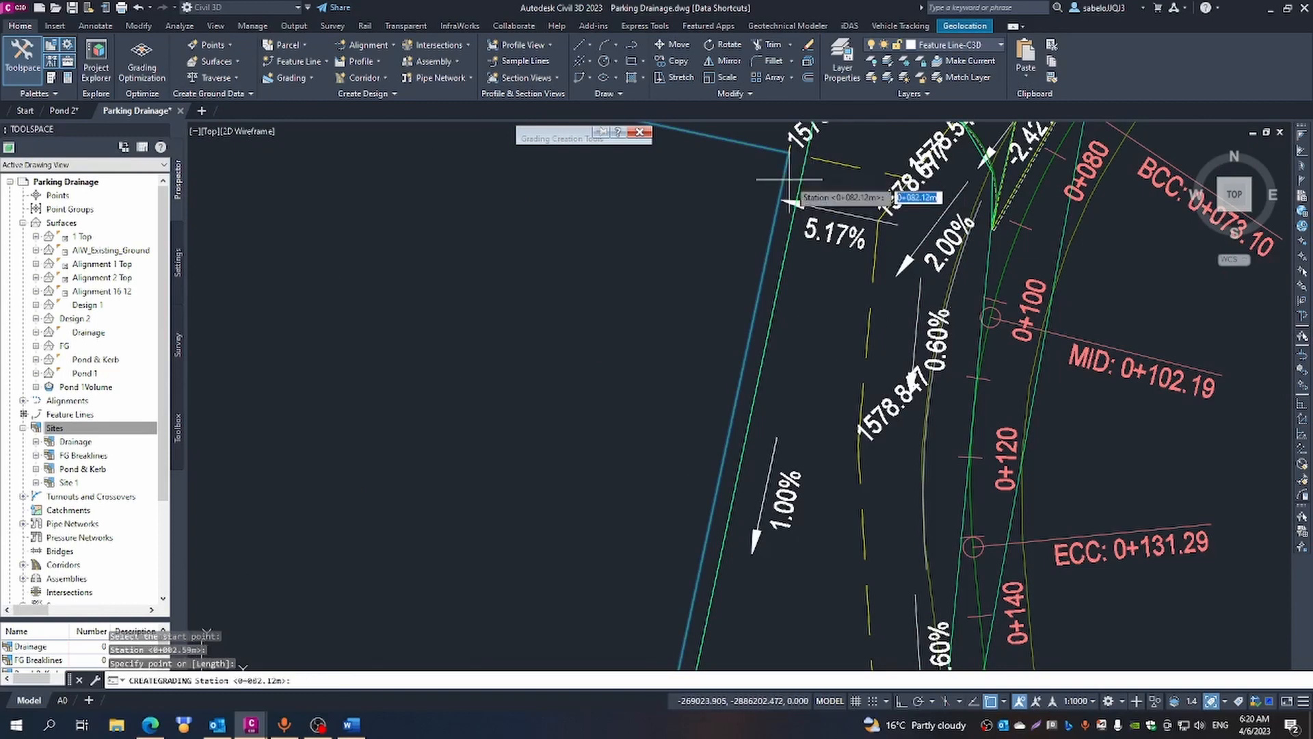
key(Return)
key(Return)
key(Return)
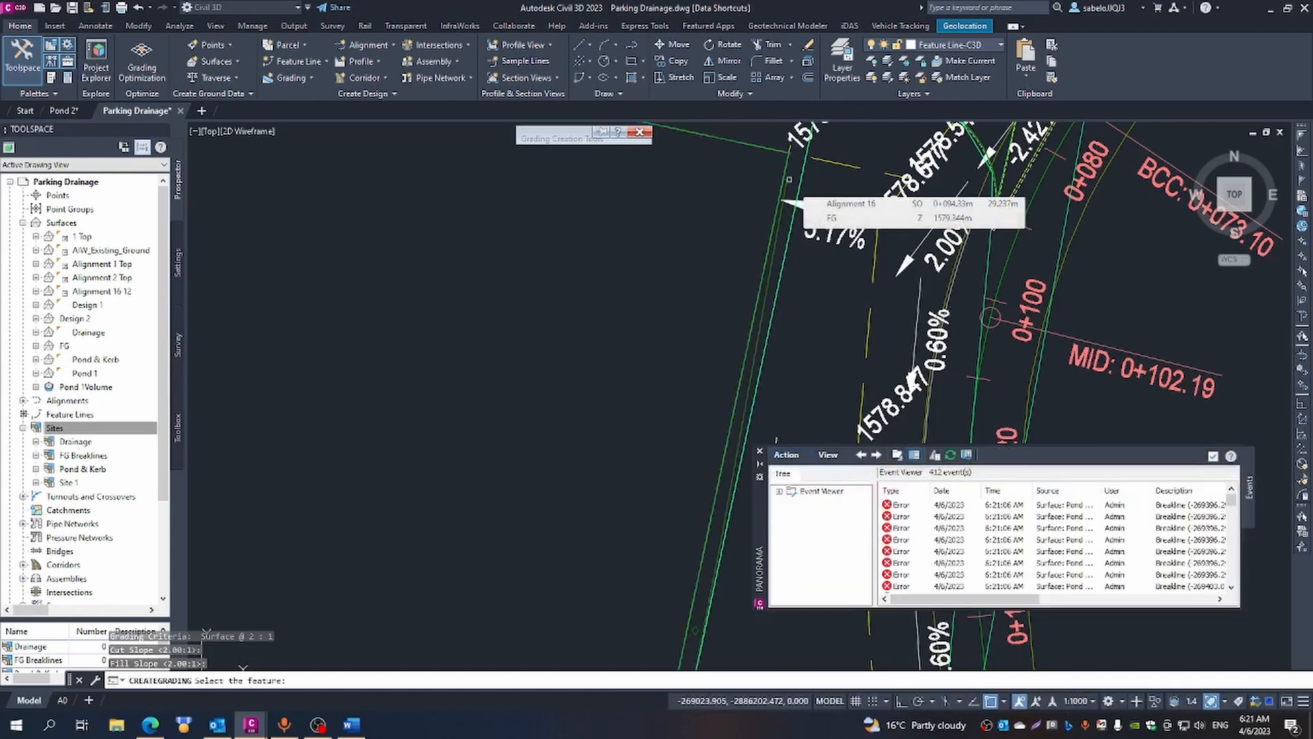
key(Escape)
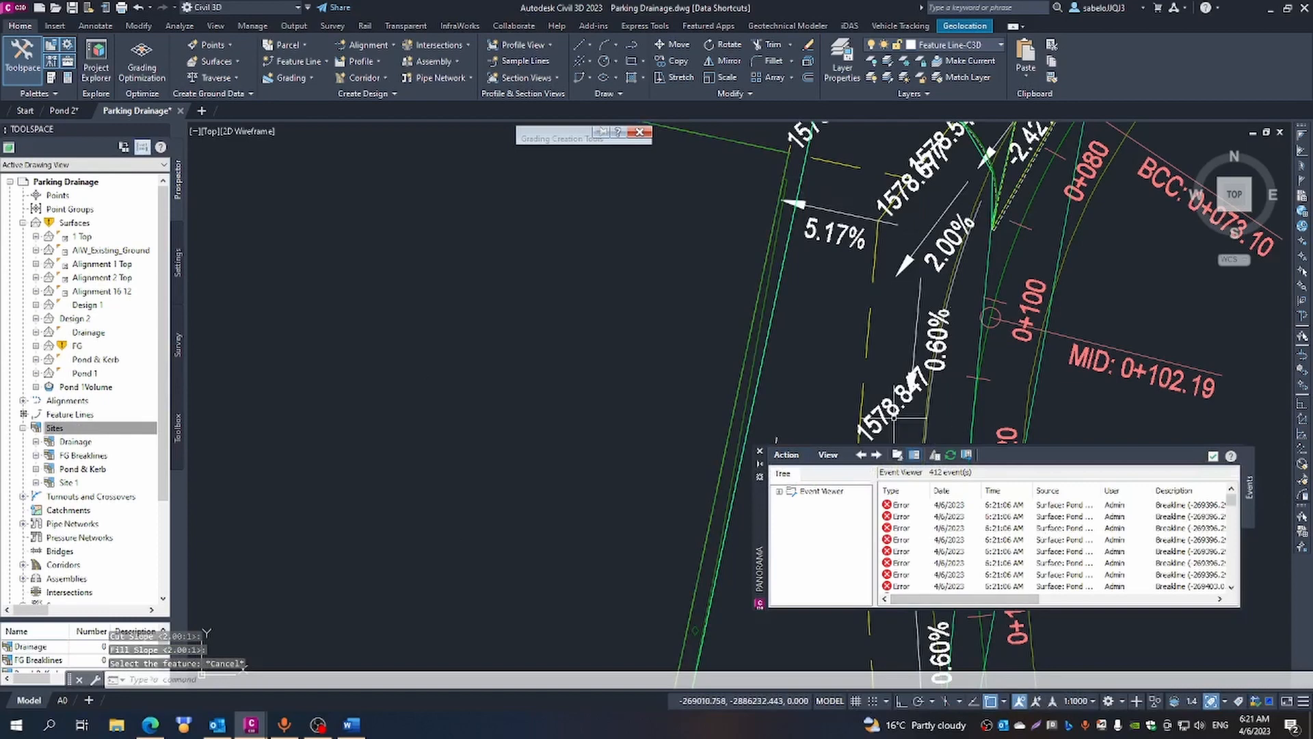
click(759, 453)
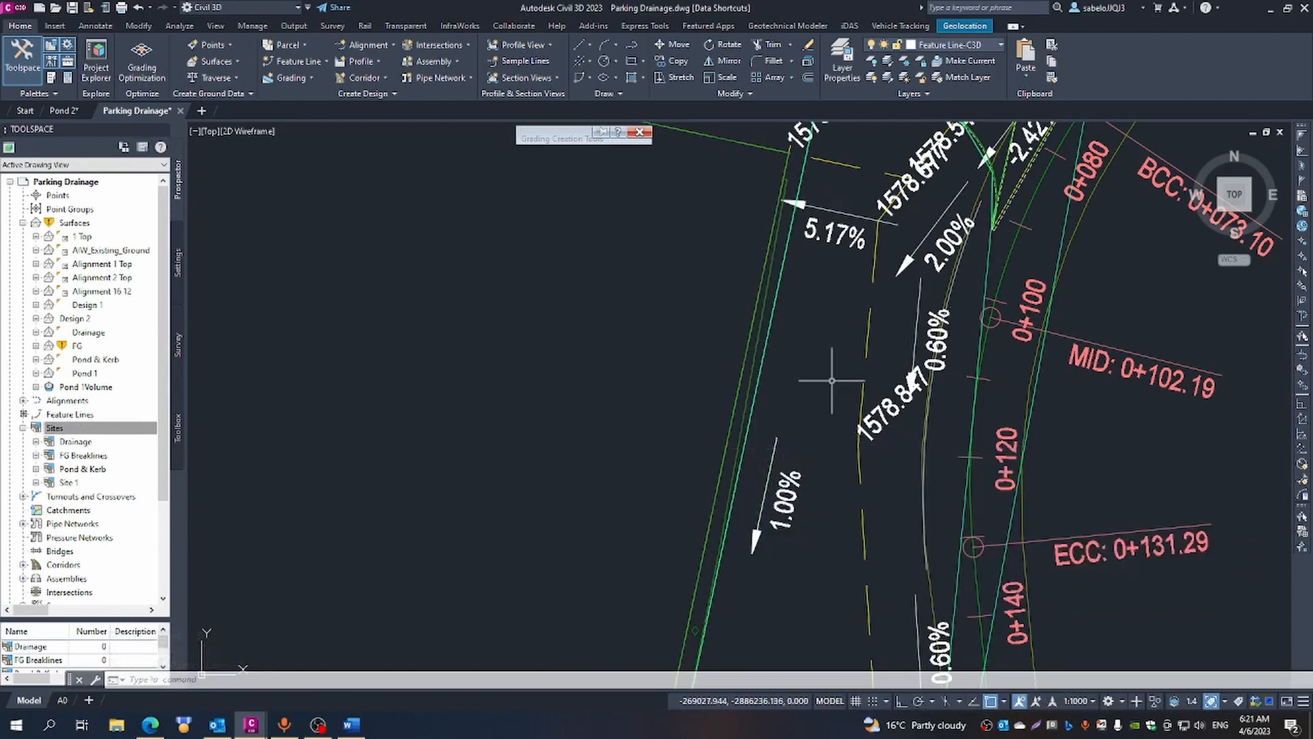
- Start a partial-length Surface @ 2:1 grading on the curved kerb feature line near 0+080, from its southern end at station 0+000.00
scroll(821, 327, down, 2)
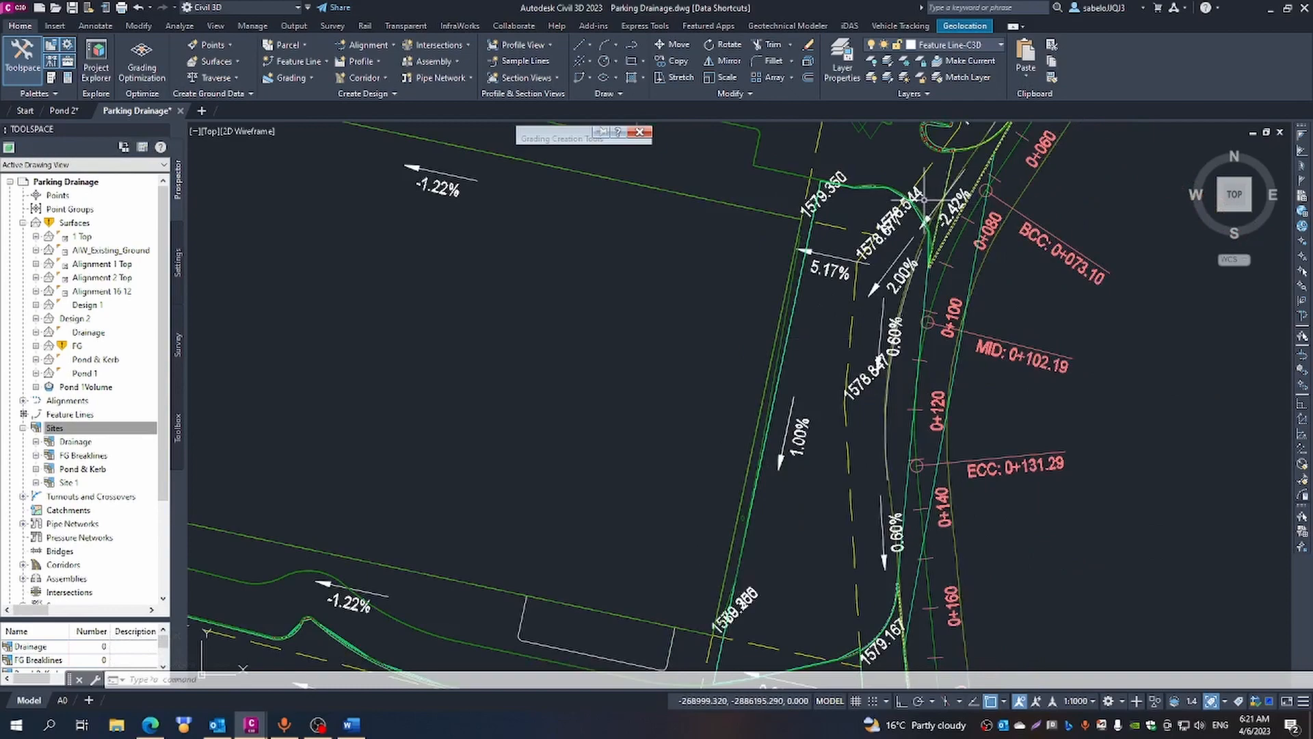
scroll(922, 205, up, 5)
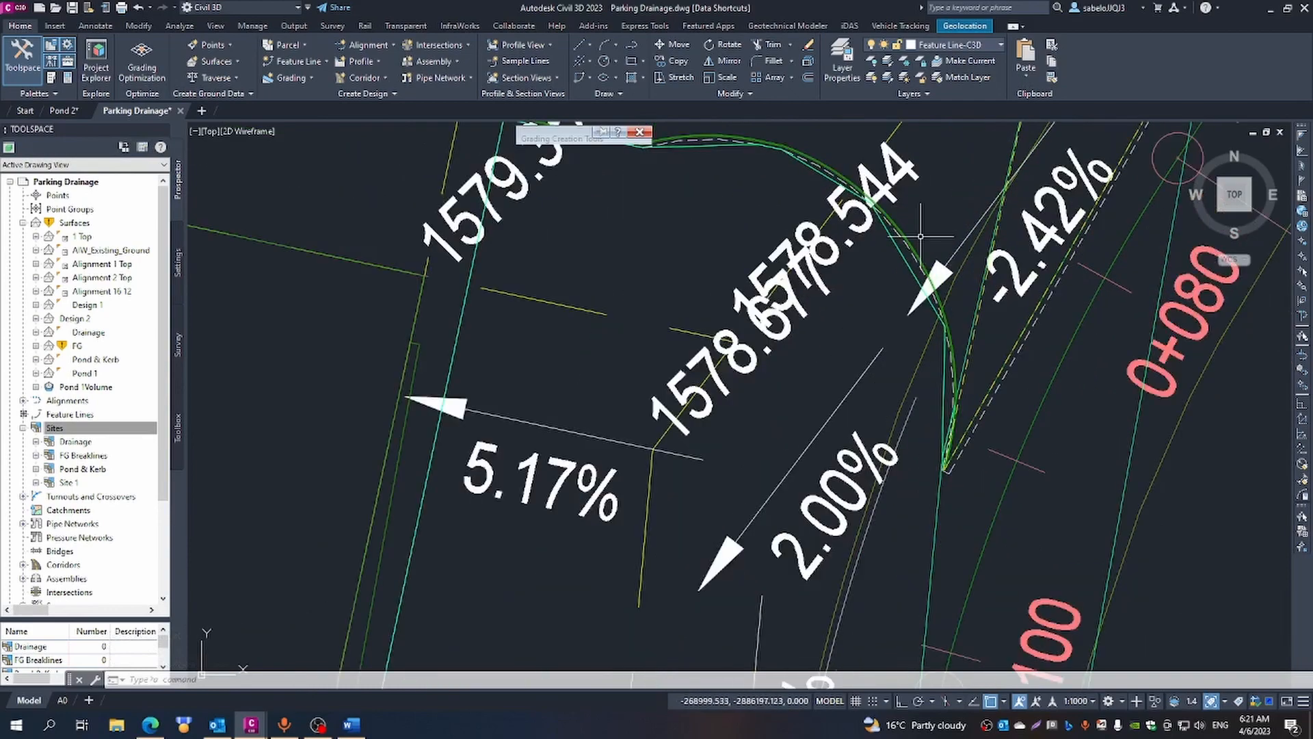
scroll(921, 236, up, 2)
scroll(904, 259, up, 2)
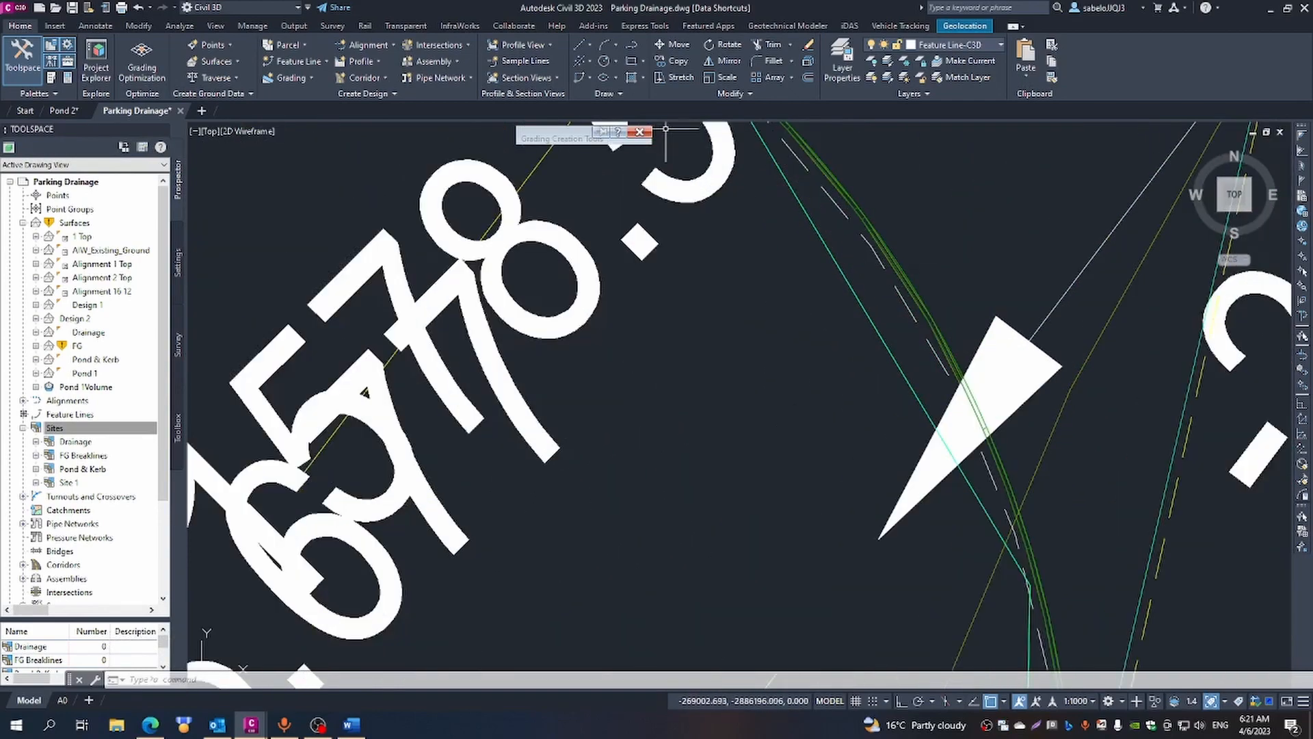
mouse_move(557, 161)
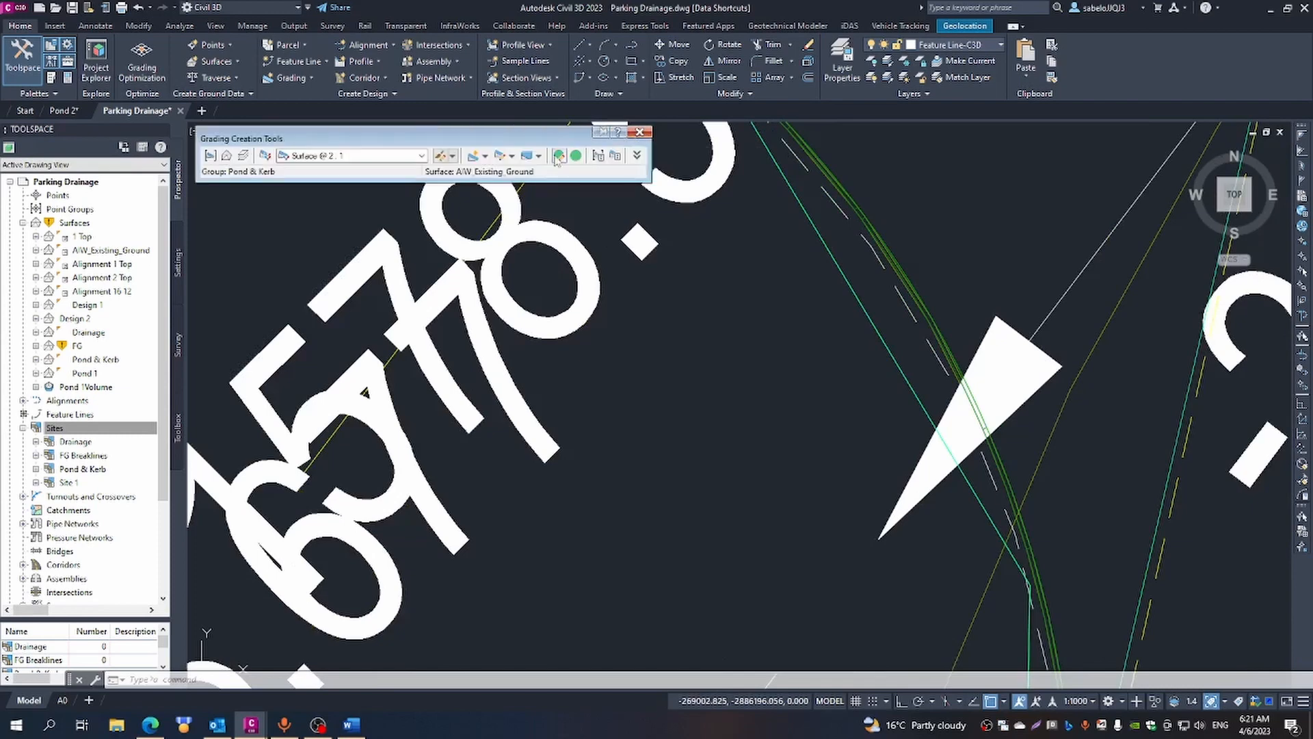
click(472, 157)
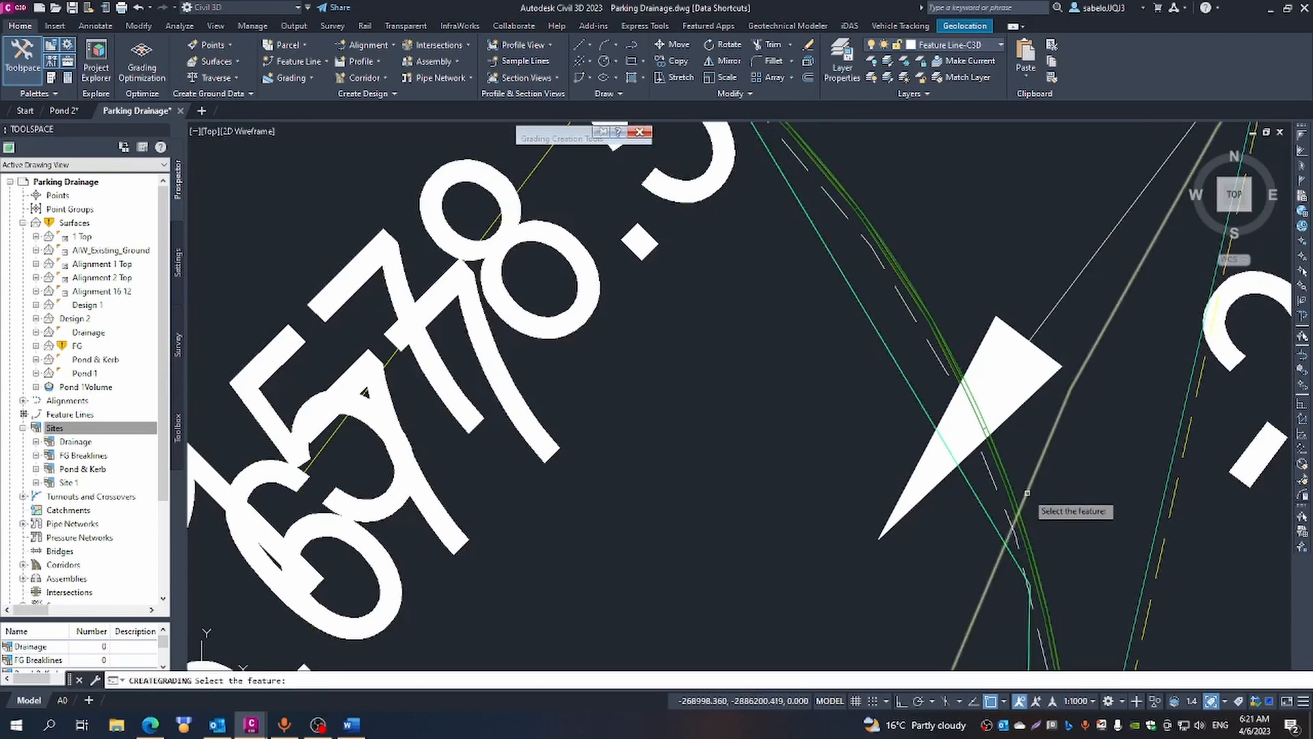
scroll(1027, 525, down, 2)
scroll(1028, 525, up, 3)
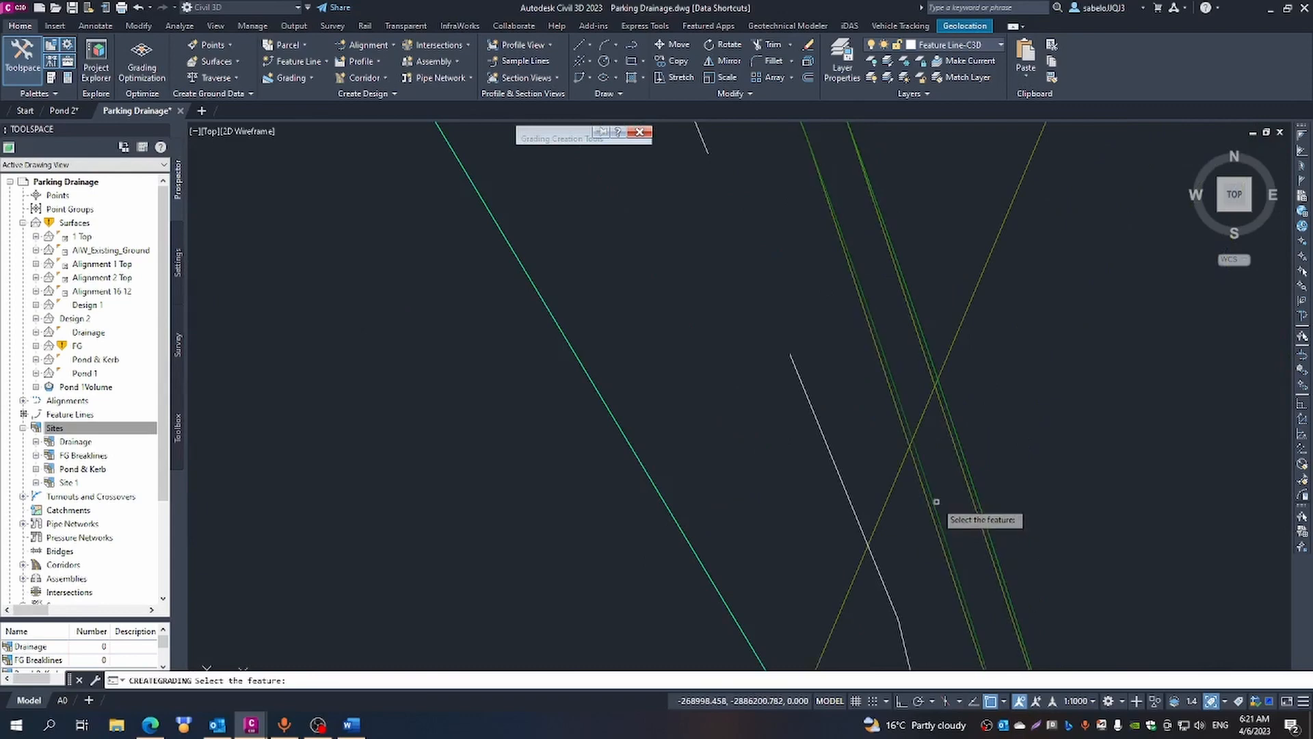
click(935, 504)
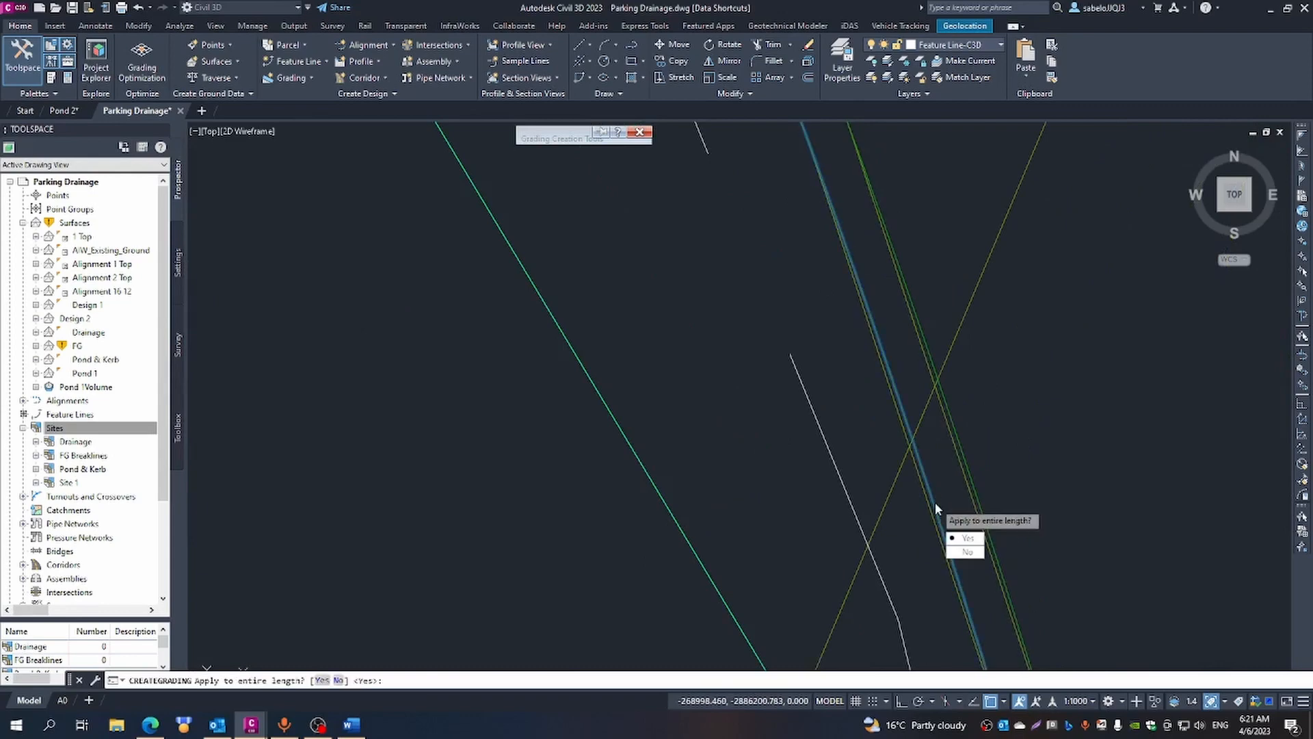
click(960, 551)
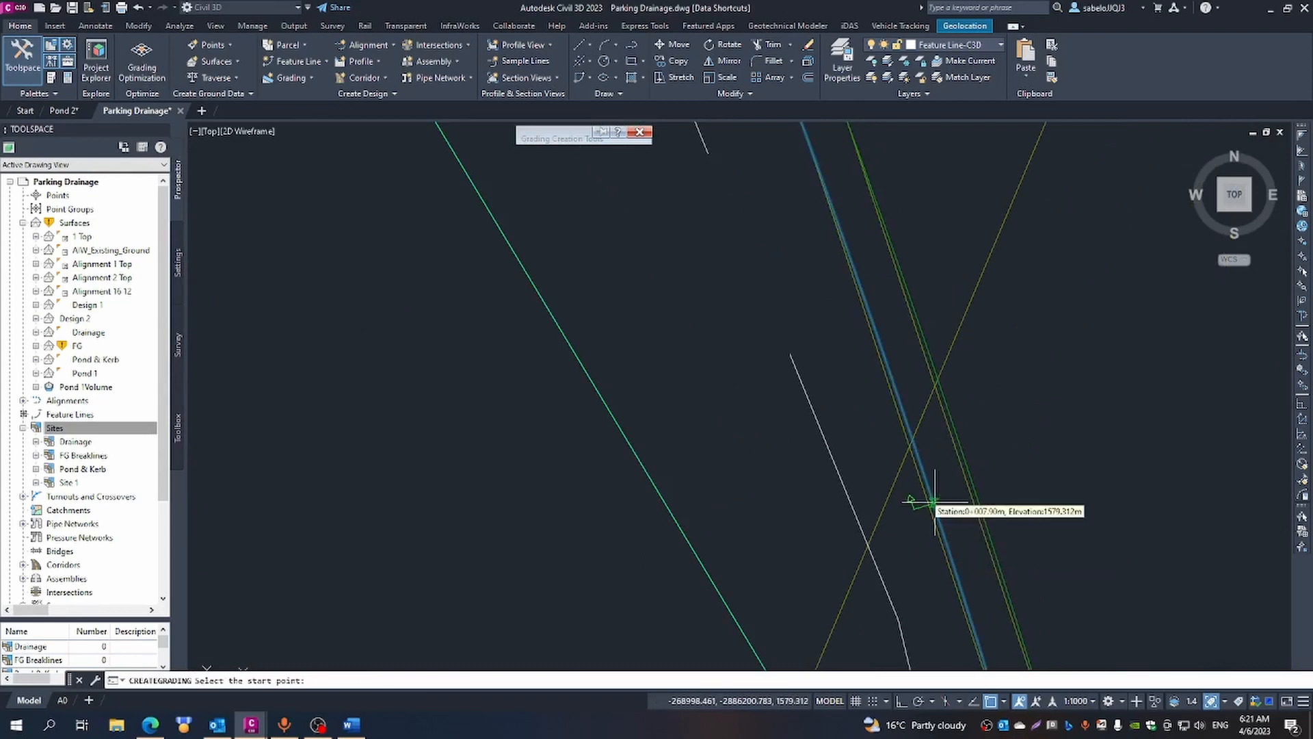
scroll(854, 393, up, 3)
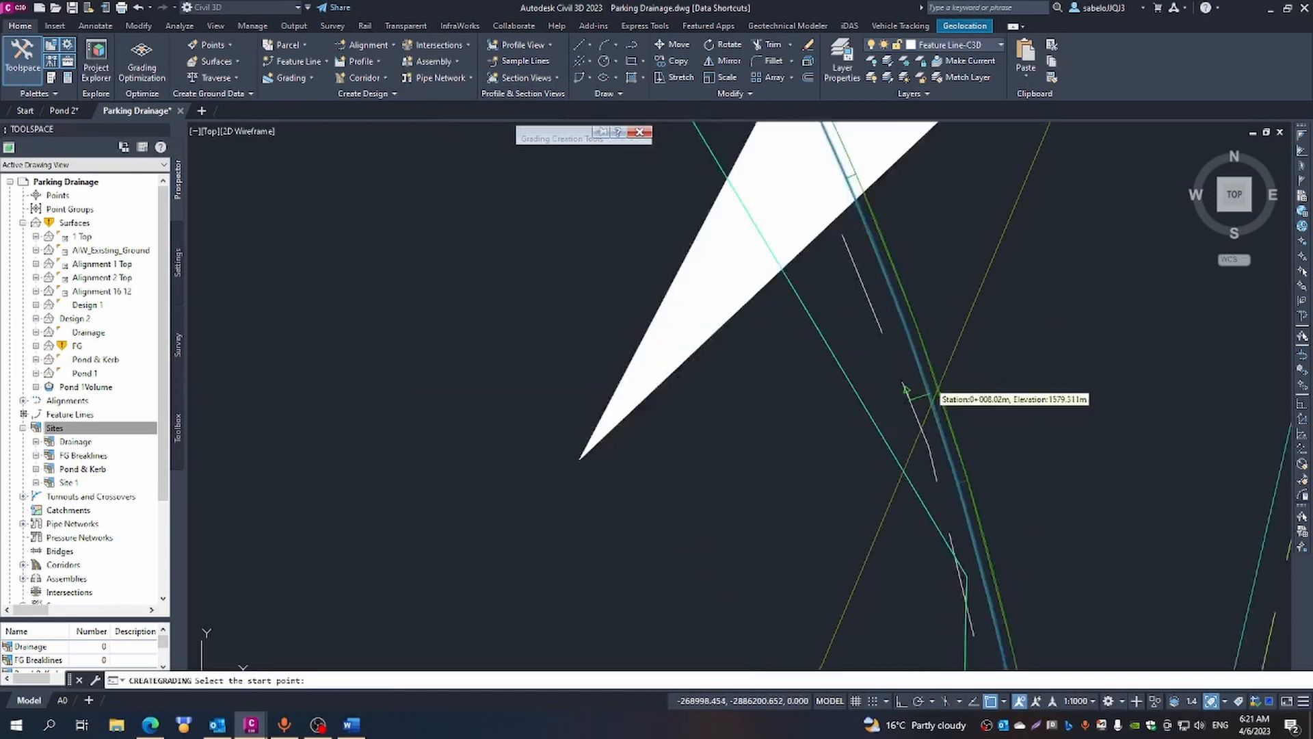
scroll(938, 389, down, 3)
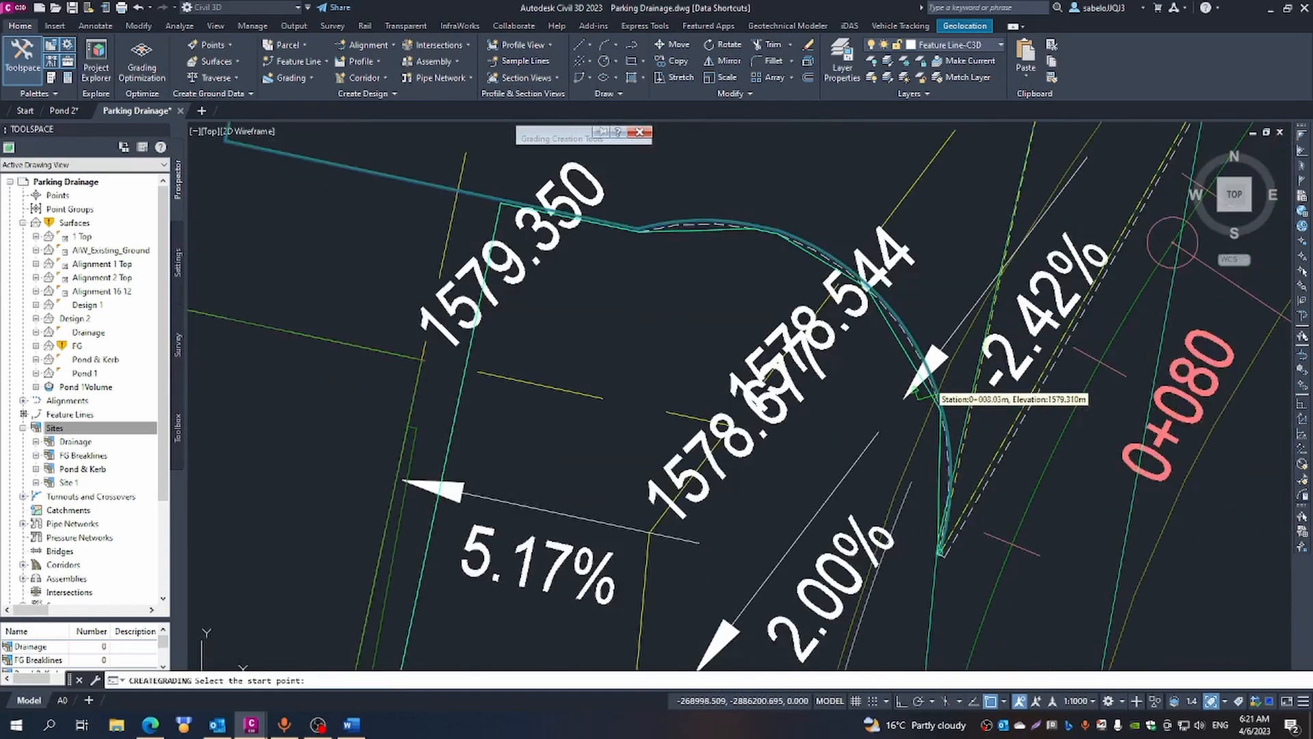
click(939, 551)
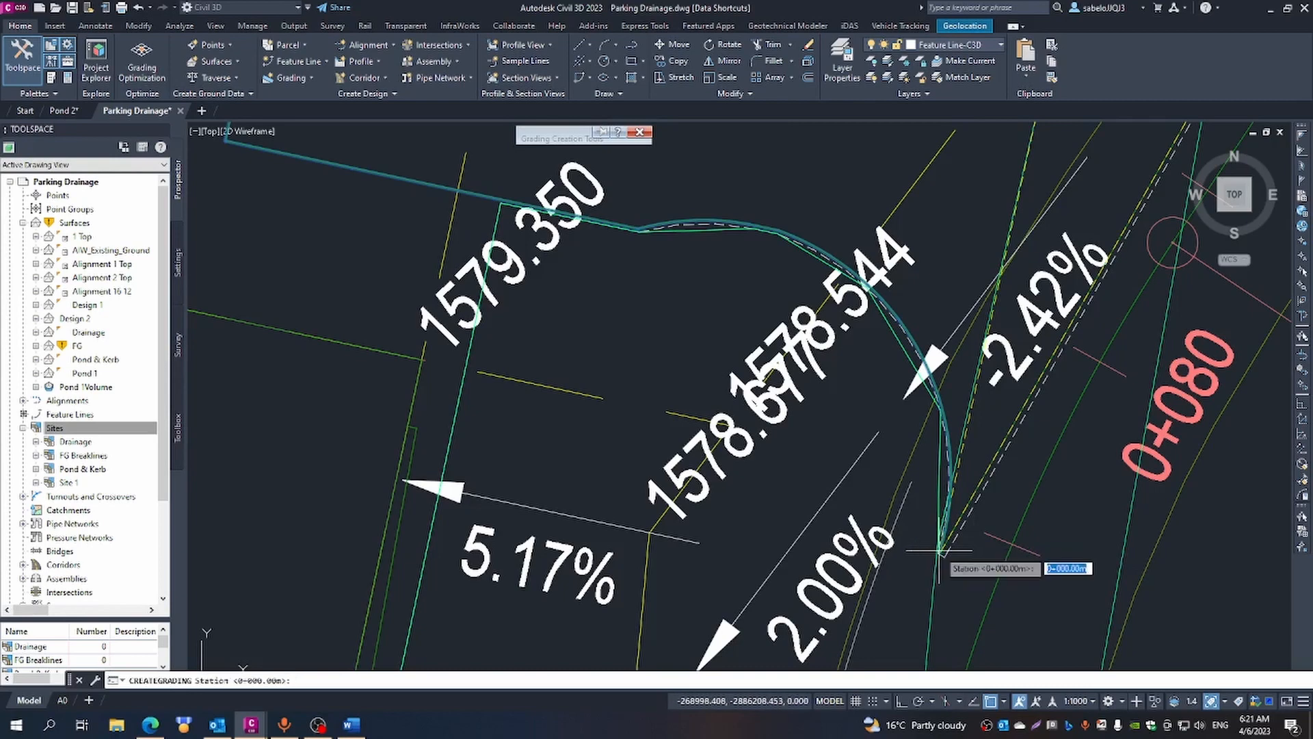
key(Return)
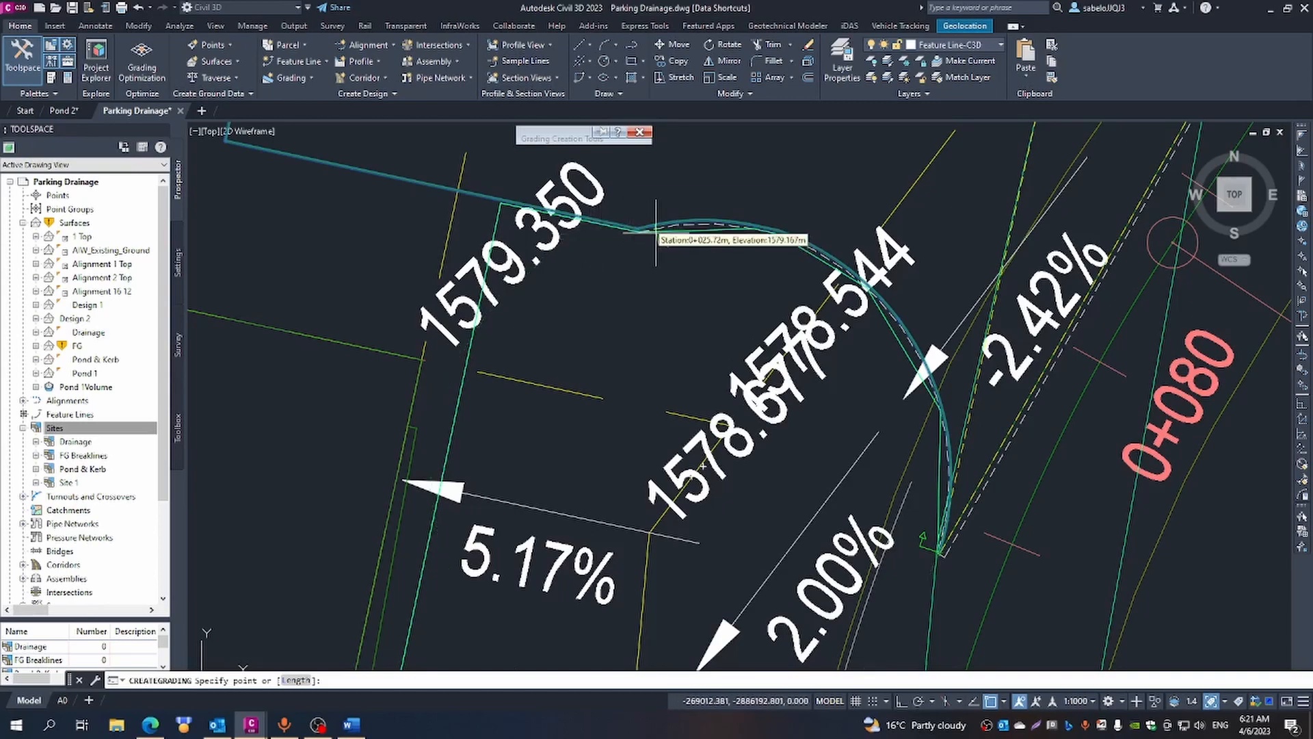
- End the kerb curve grading at about station 0+027.59, just past the western end of the curve, with 2.00:1 cut and fill slopes
scroll(623, 226, up, 3)
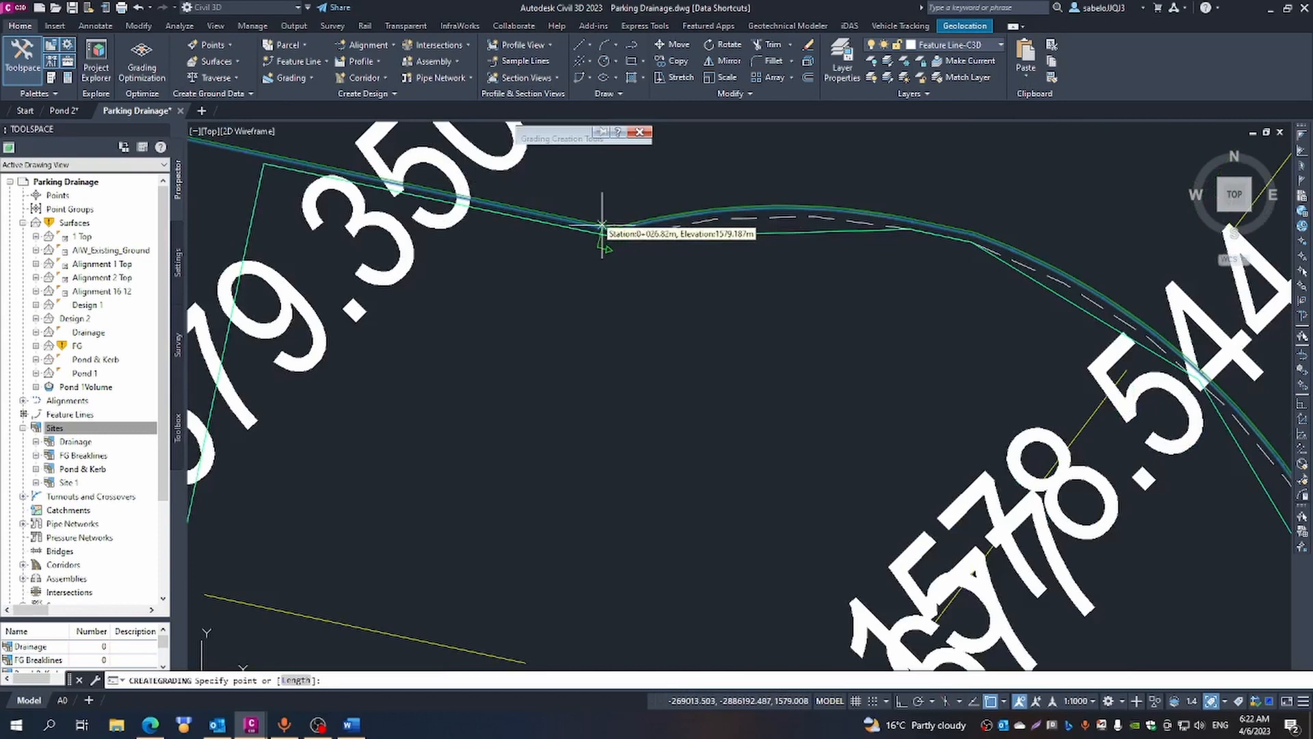
click(565, 219)
key(Return)
key(Return)
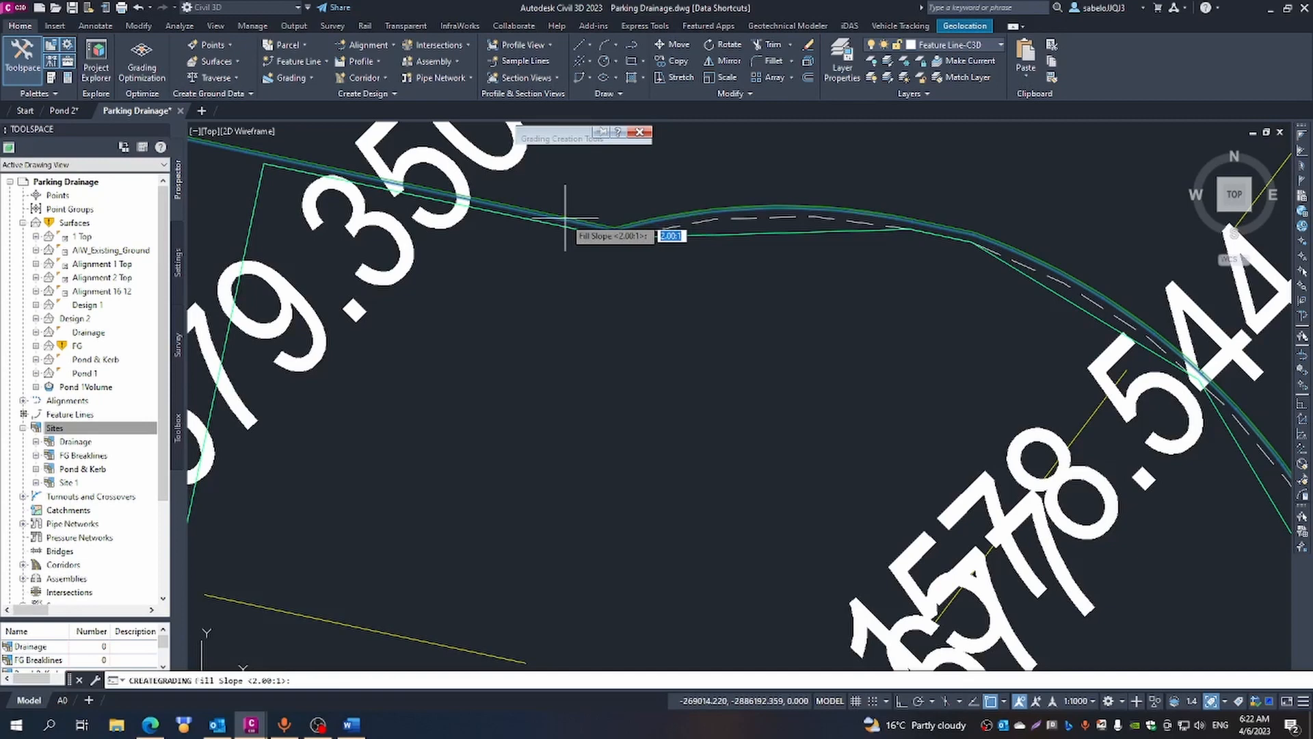
key(Return)
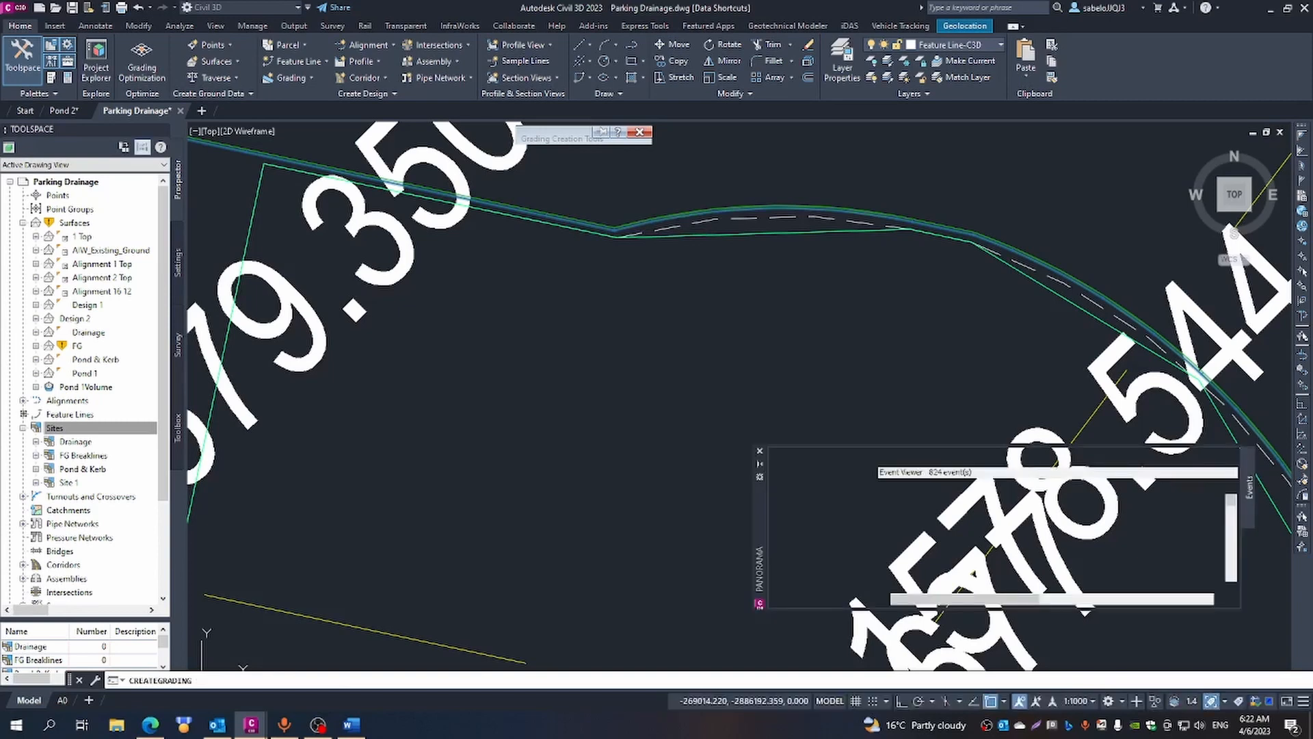
key(Escape)
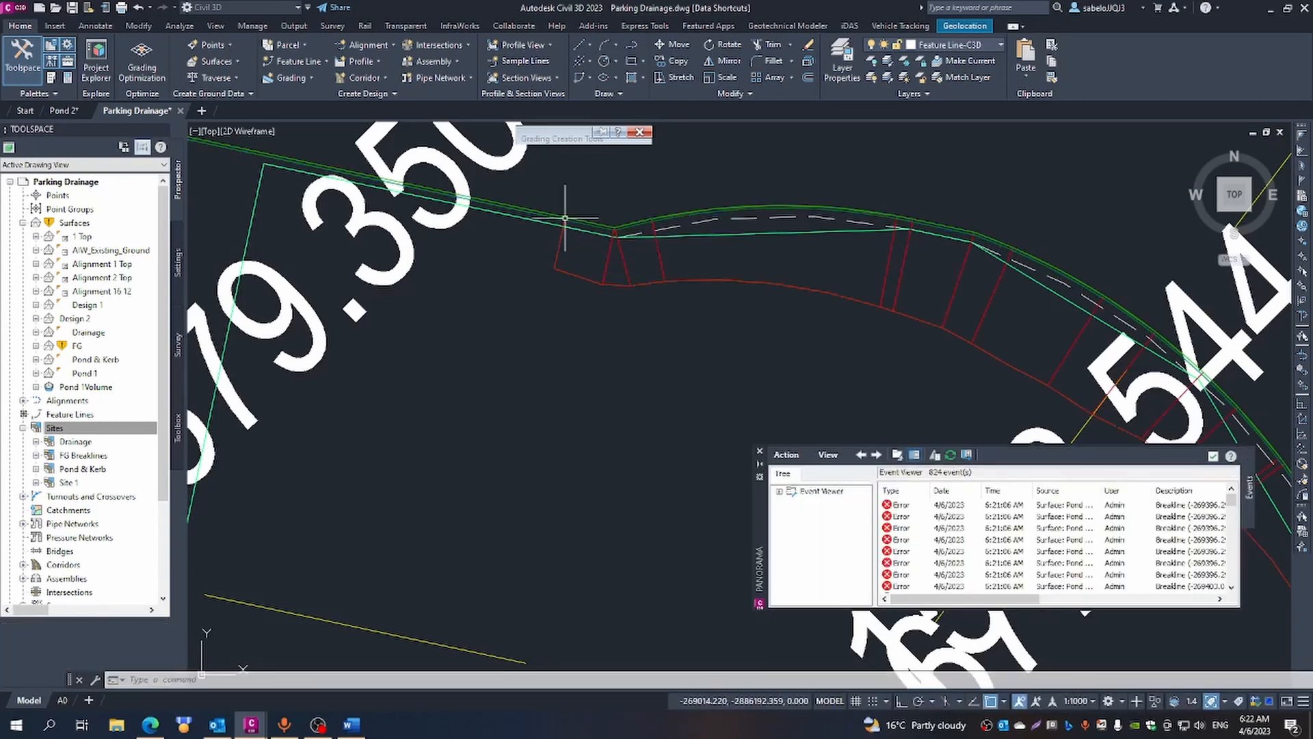
click(759, 453)
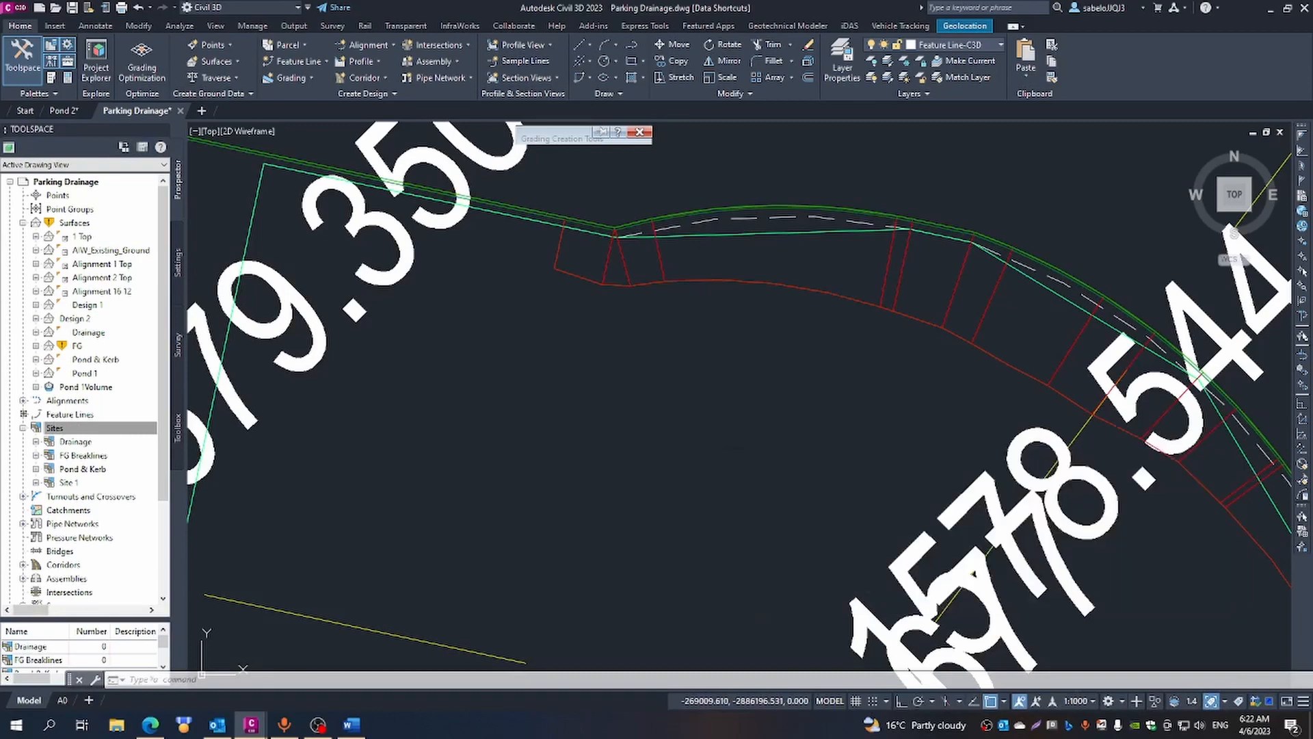
scroll(663, 370, down, 4)
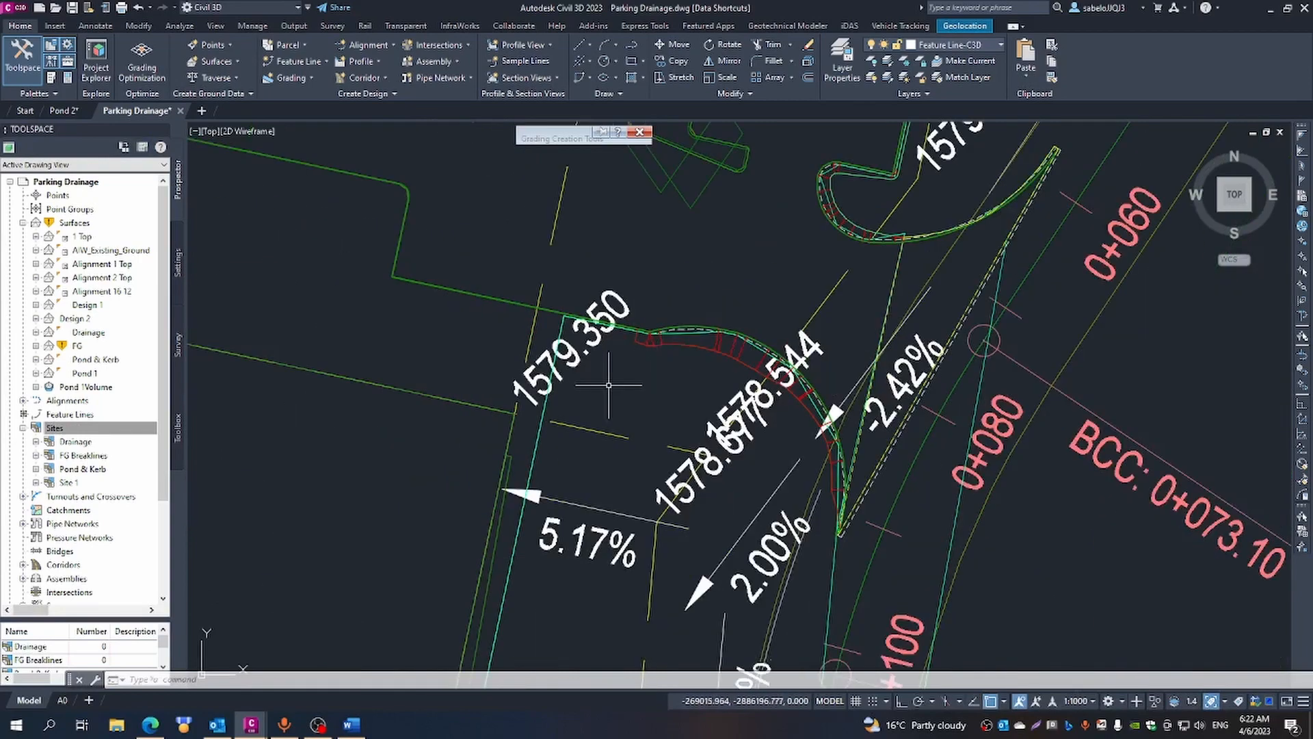
- Draw a wavy polyline of arcs from the western end of the kerb curve grading to the inner line's end, southwest of the 1579.350 label
scroll(599, 387, up, 3)
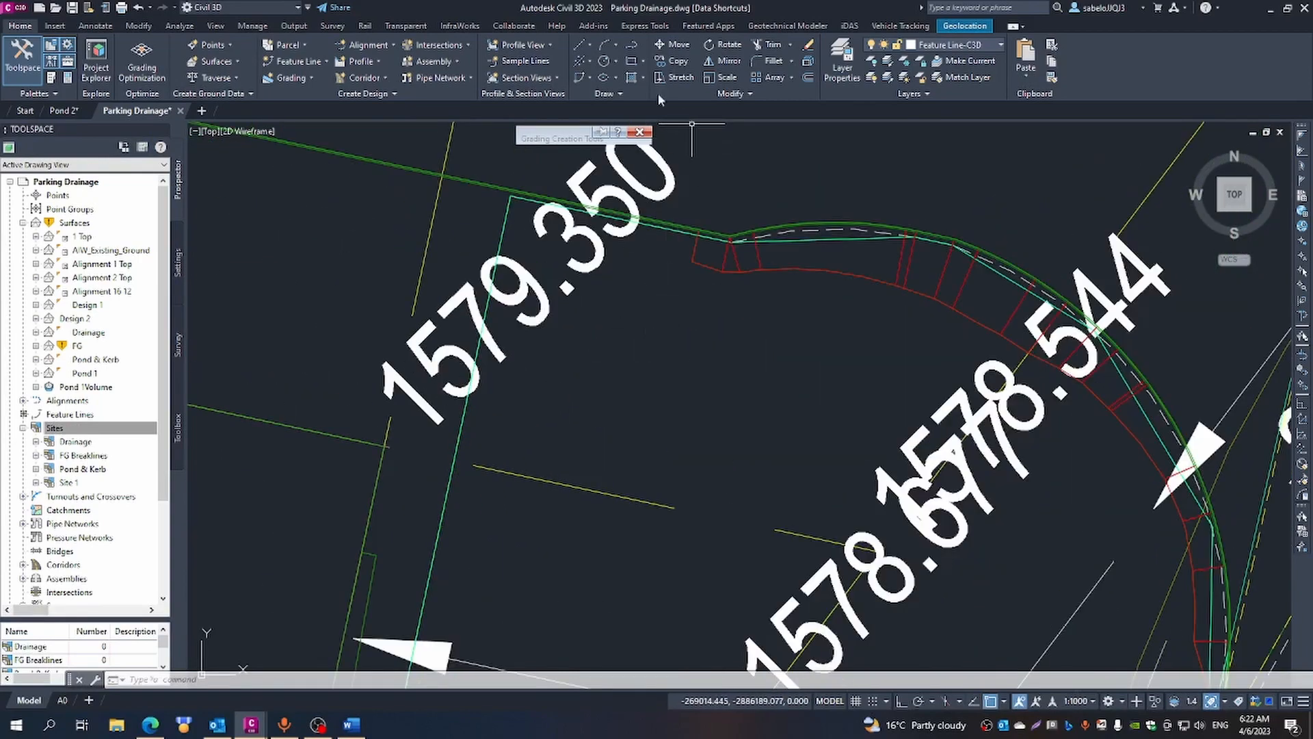
click(633, 45)
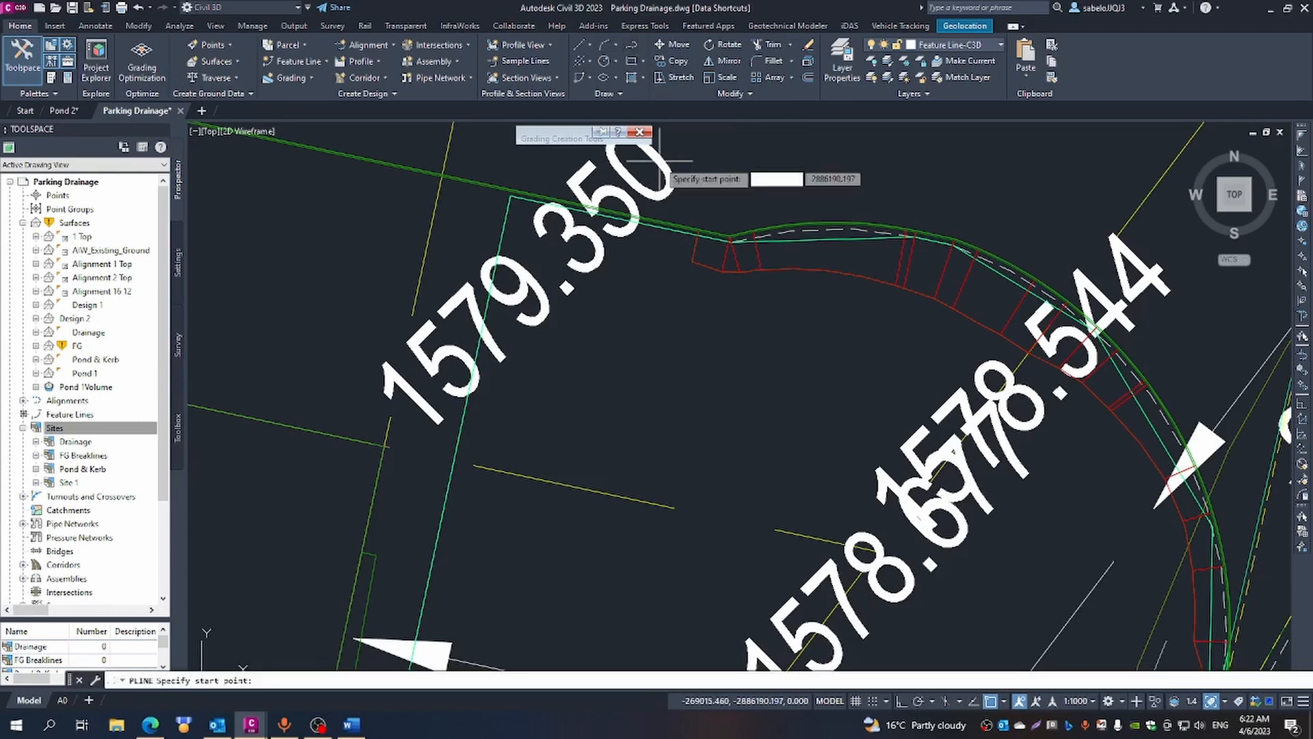
click(692, 262)
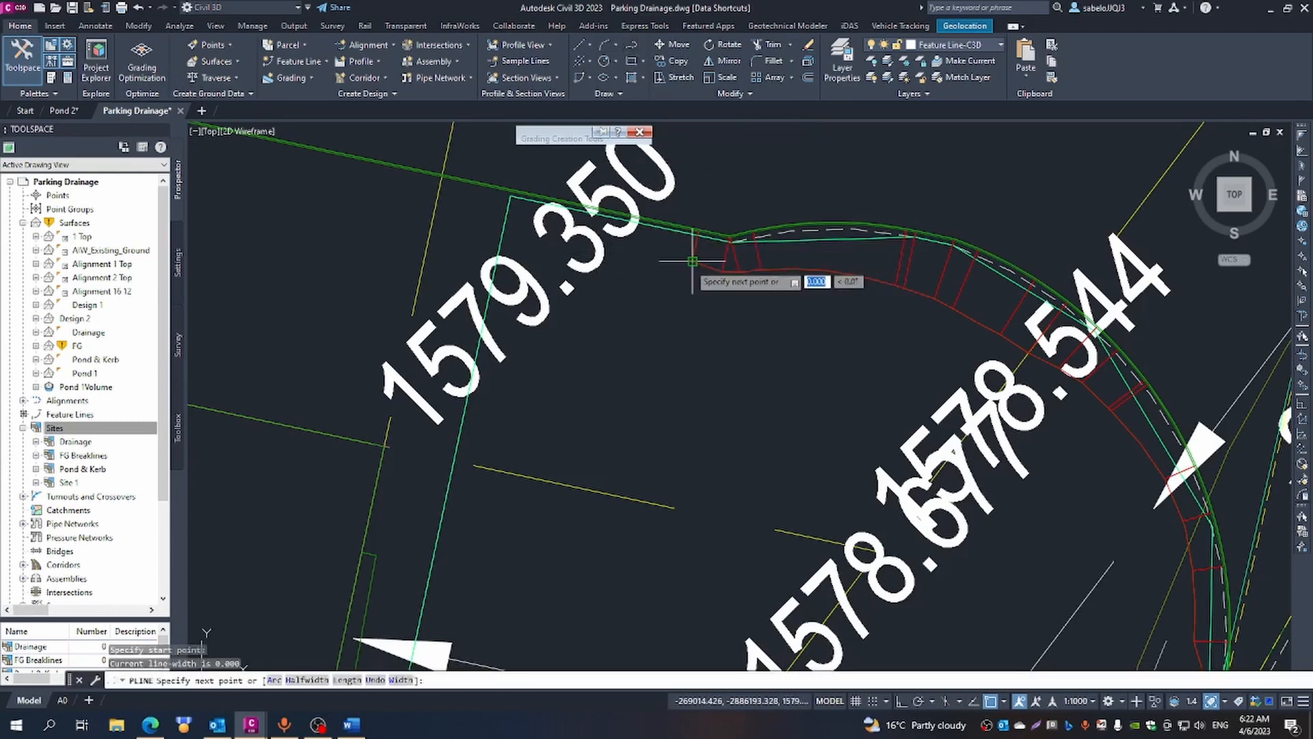
click(658, 258)
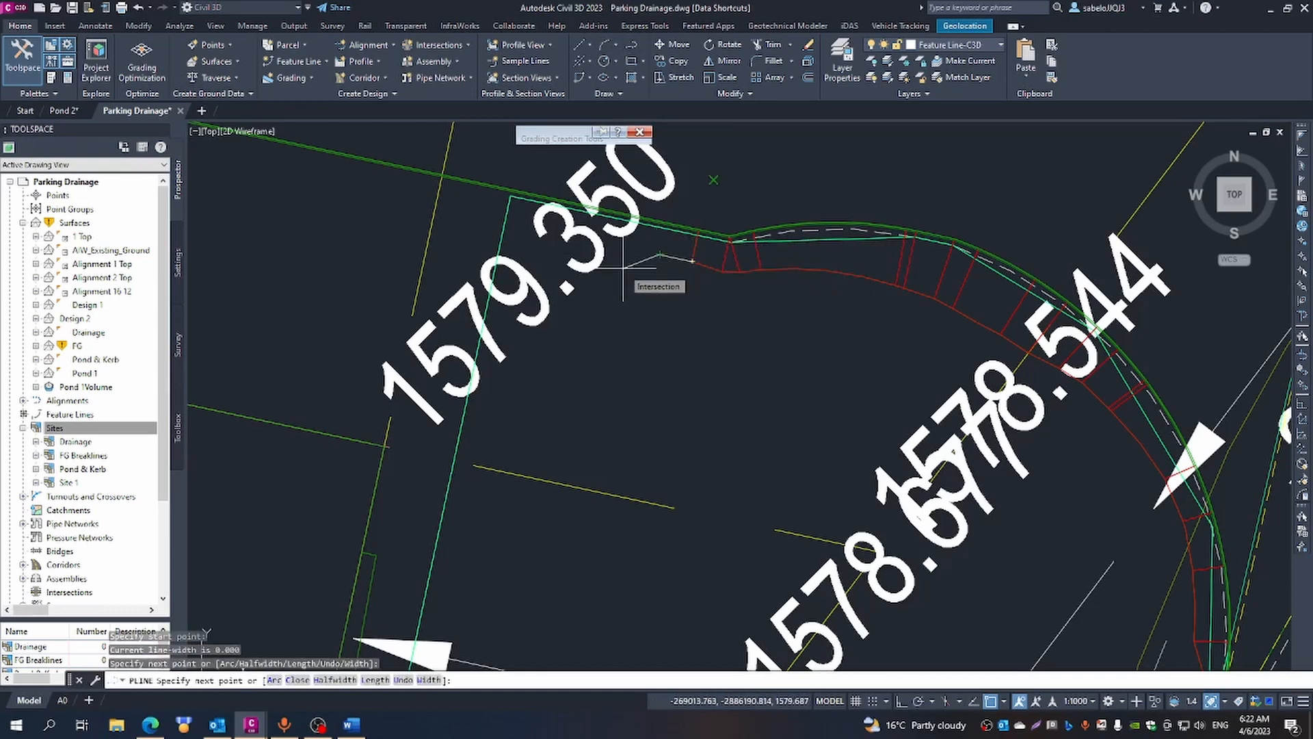
text(a)
key(Return)
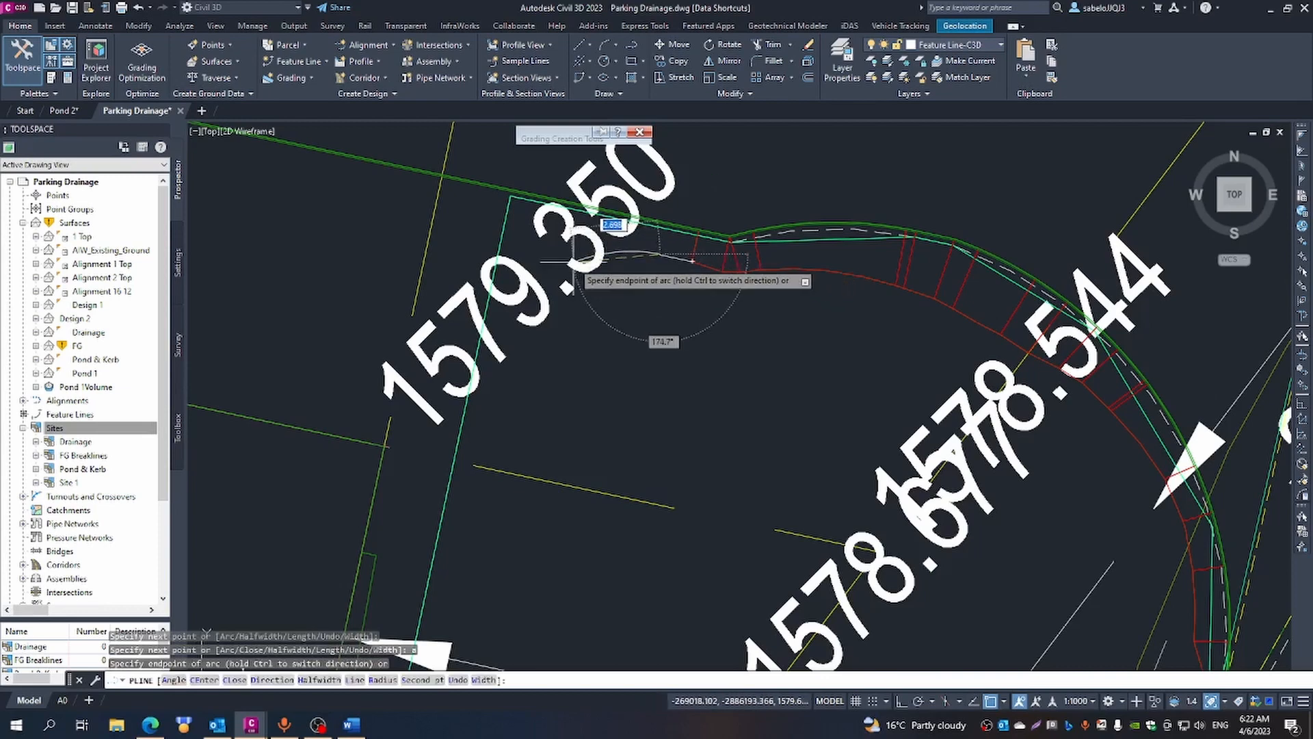
click(574, 261)
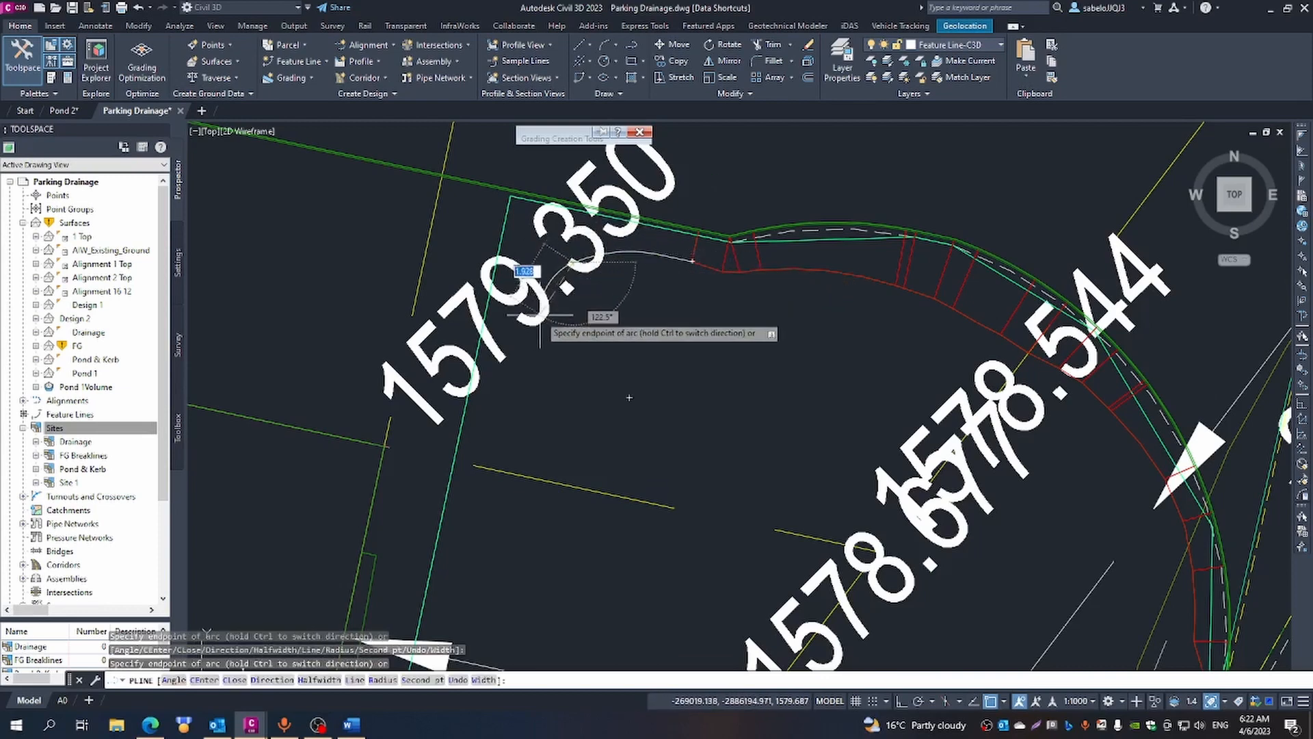
click(530, 345)
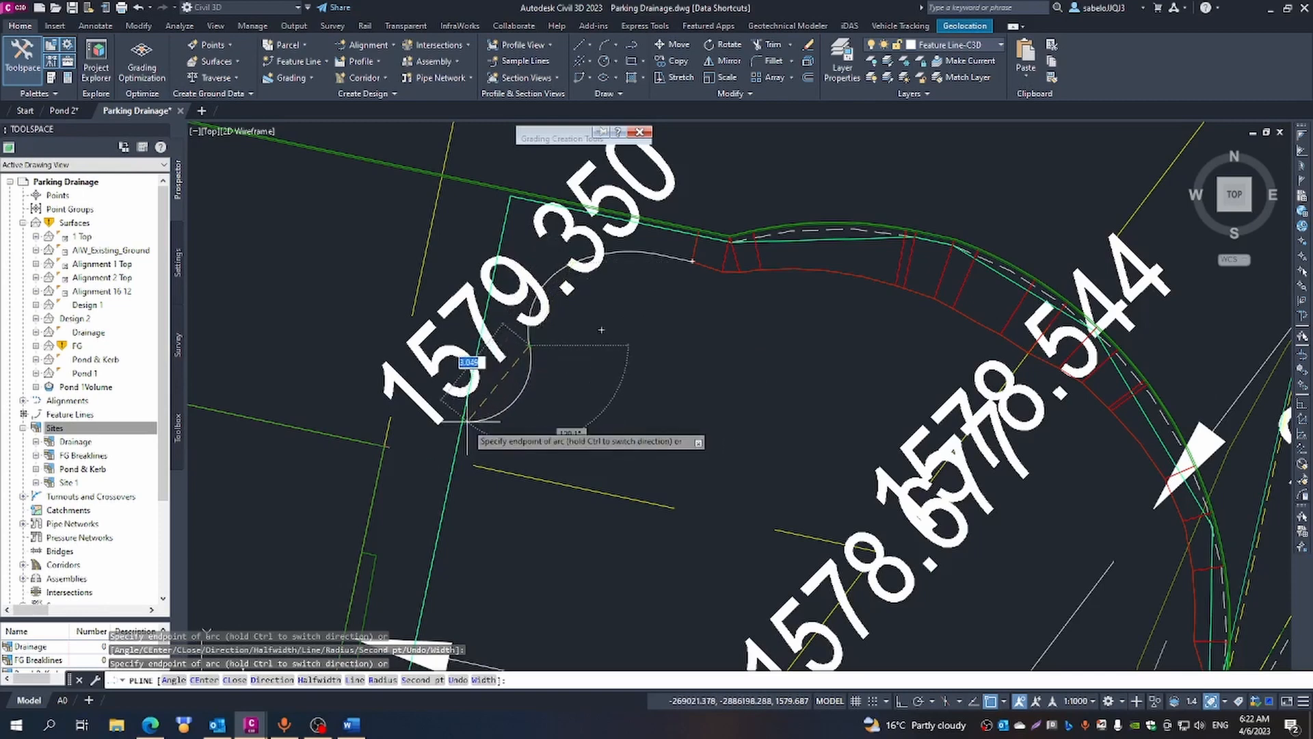
click(445, 459)
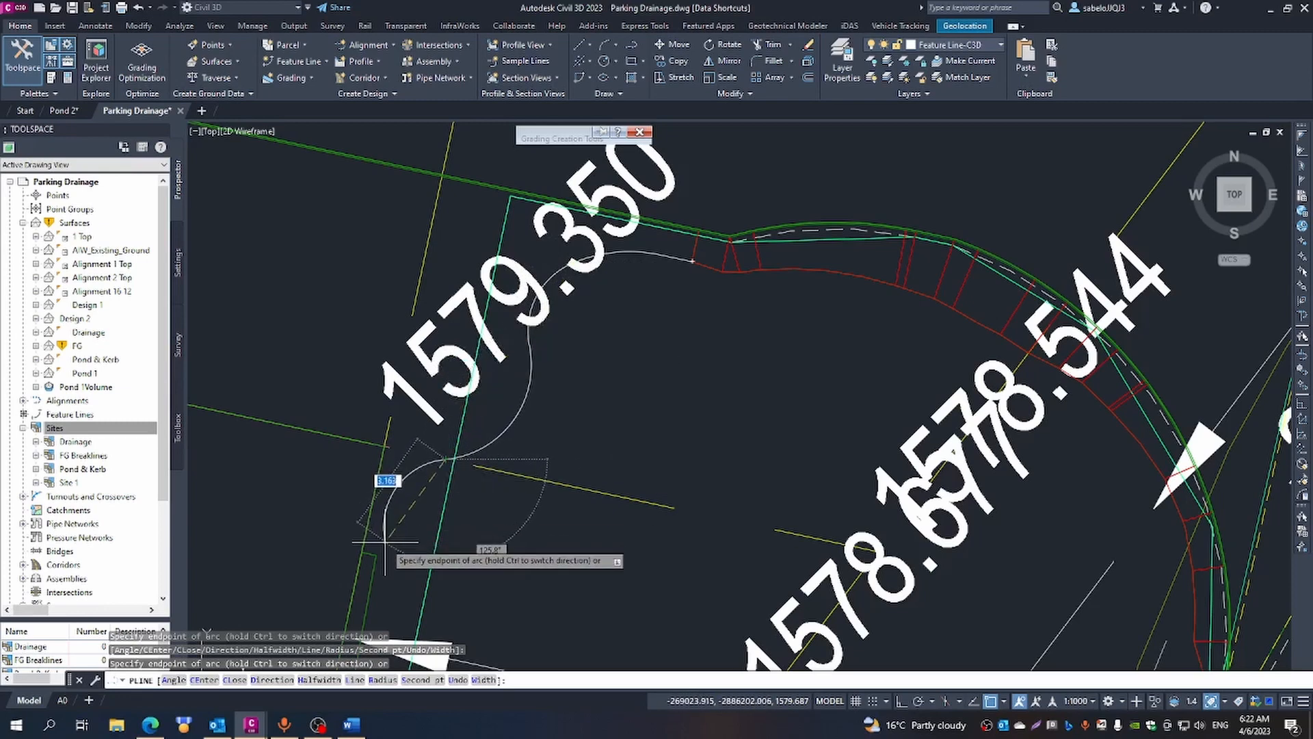
click(418, 493)
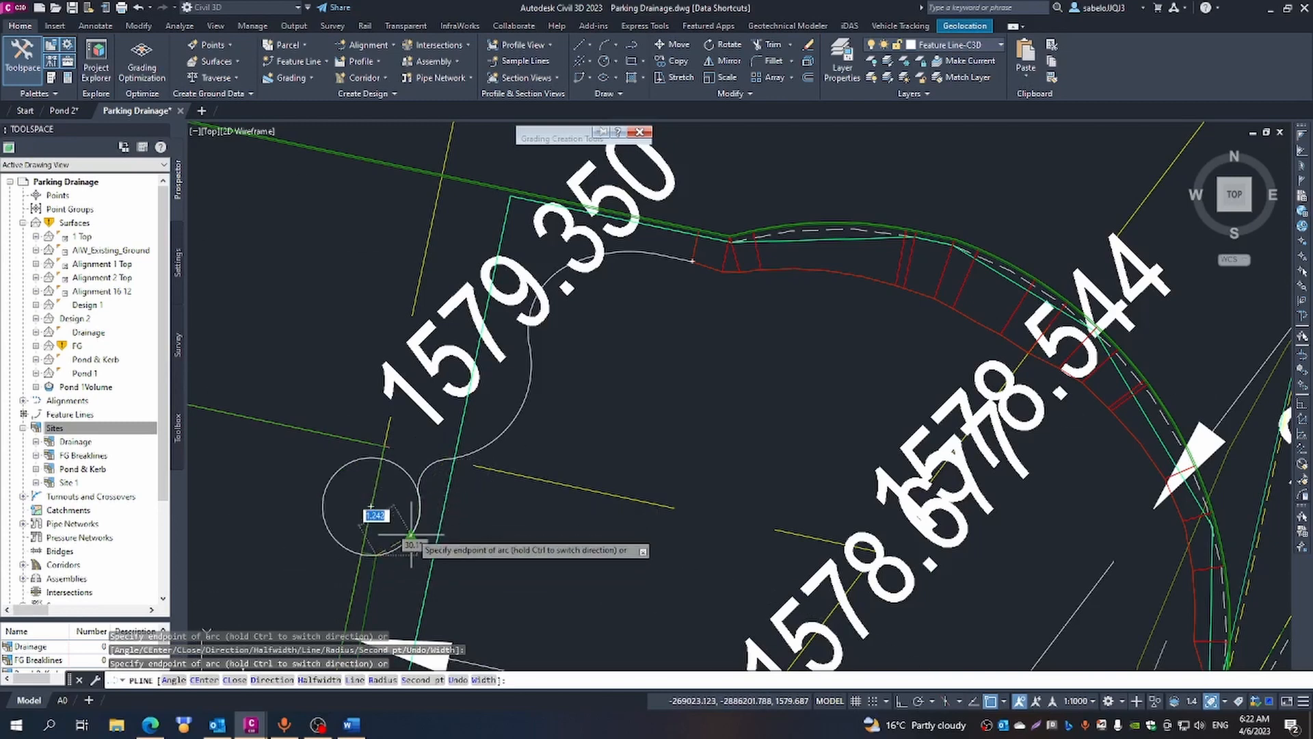
key(Escape)
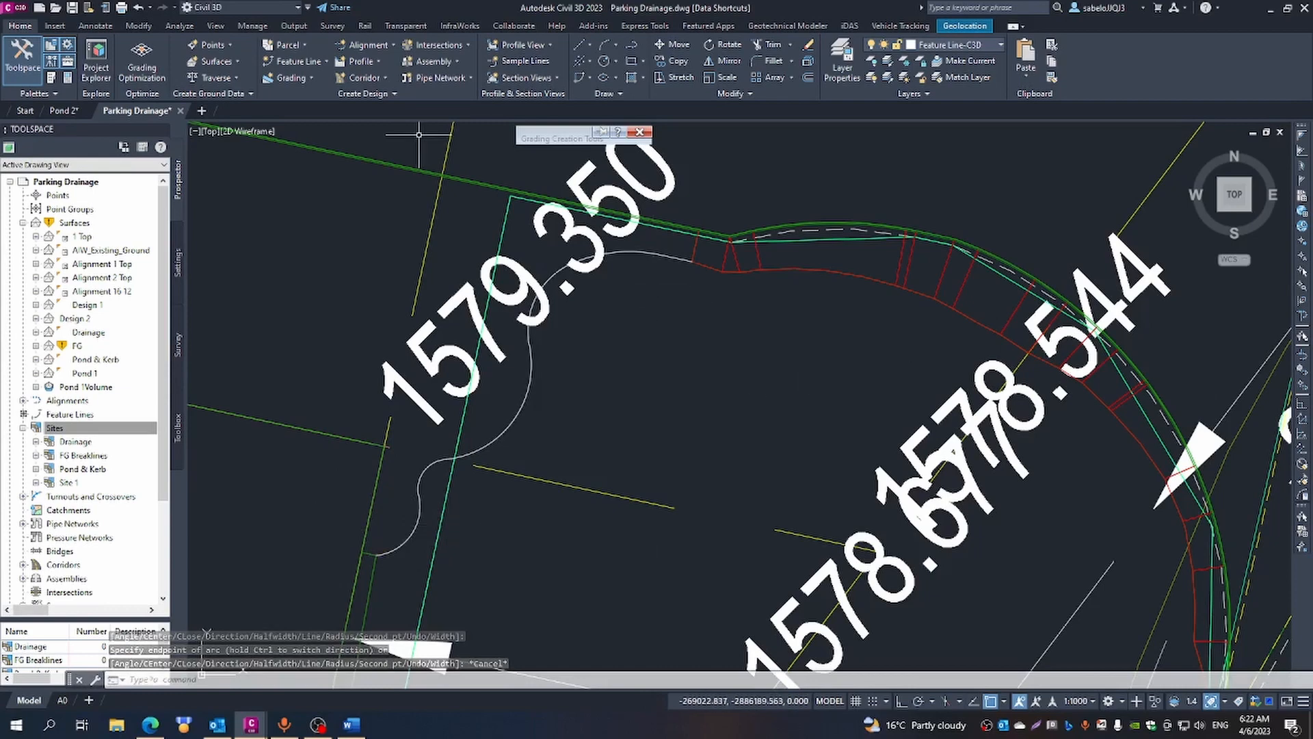
- Convert the wavy polyline to a Basic Feature Line in site Pond & Kerb, with AIW_Existing_Ground elevations and intermediate grade break points
click(324, 63)
click(342, 114)
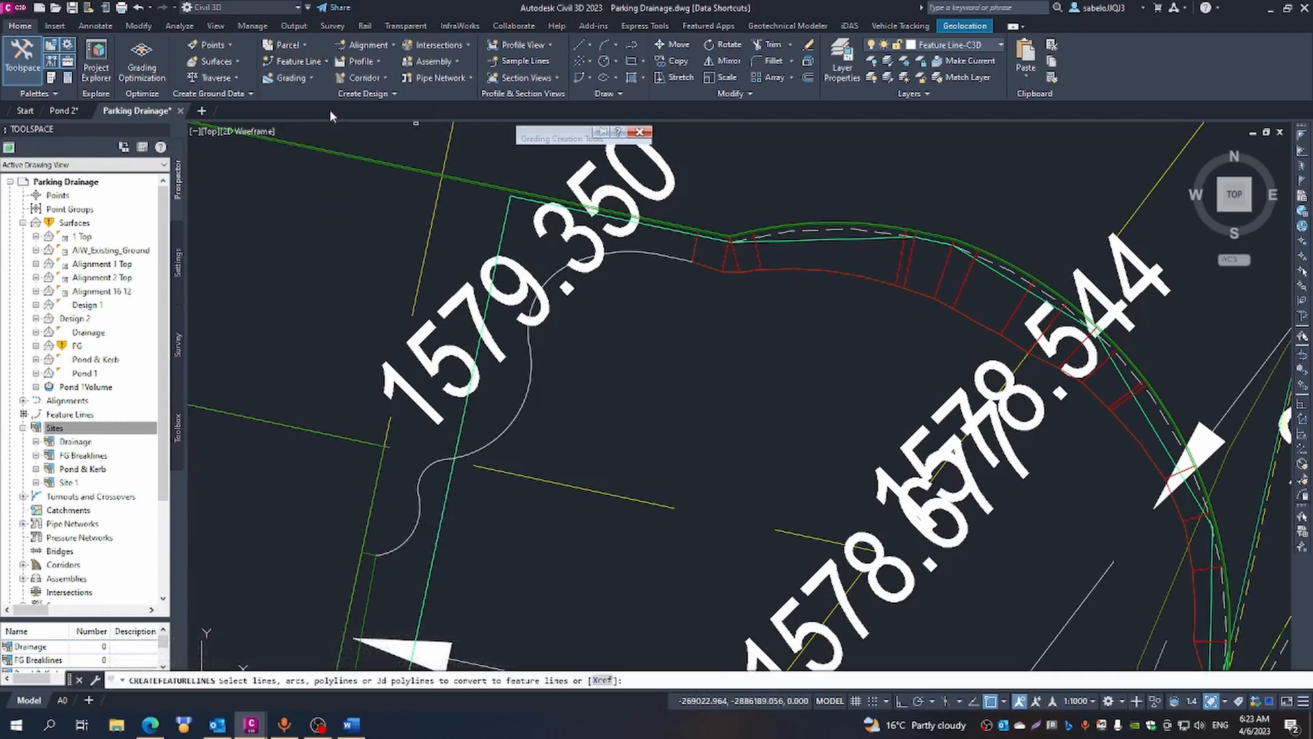
click(519, 414)
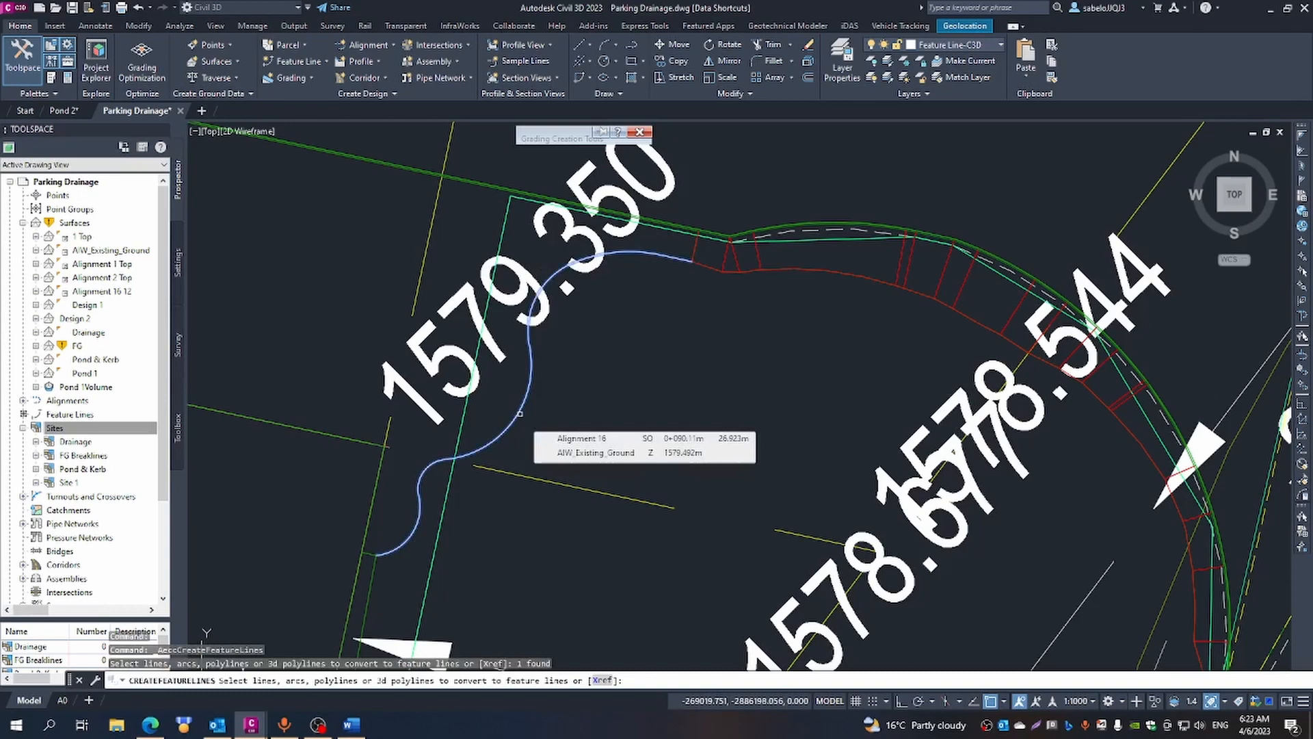
right_click(519, 414)
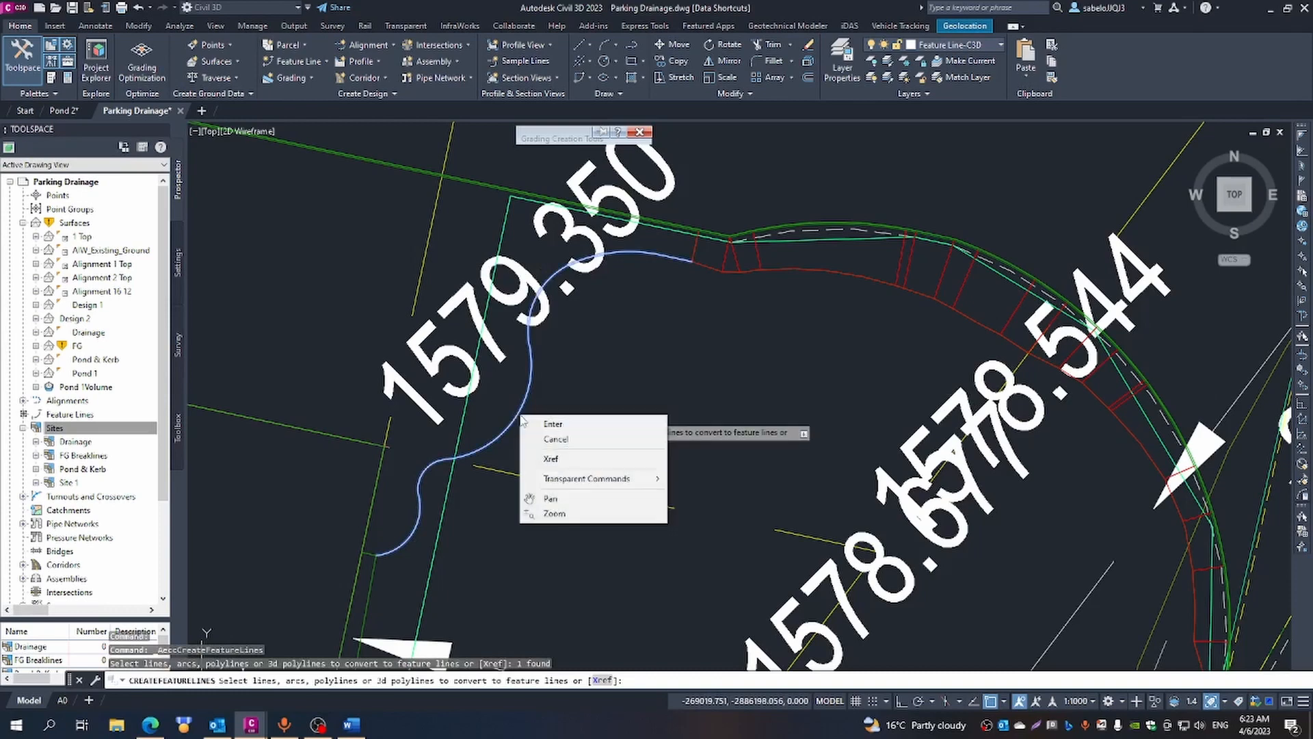
click(557, 425)
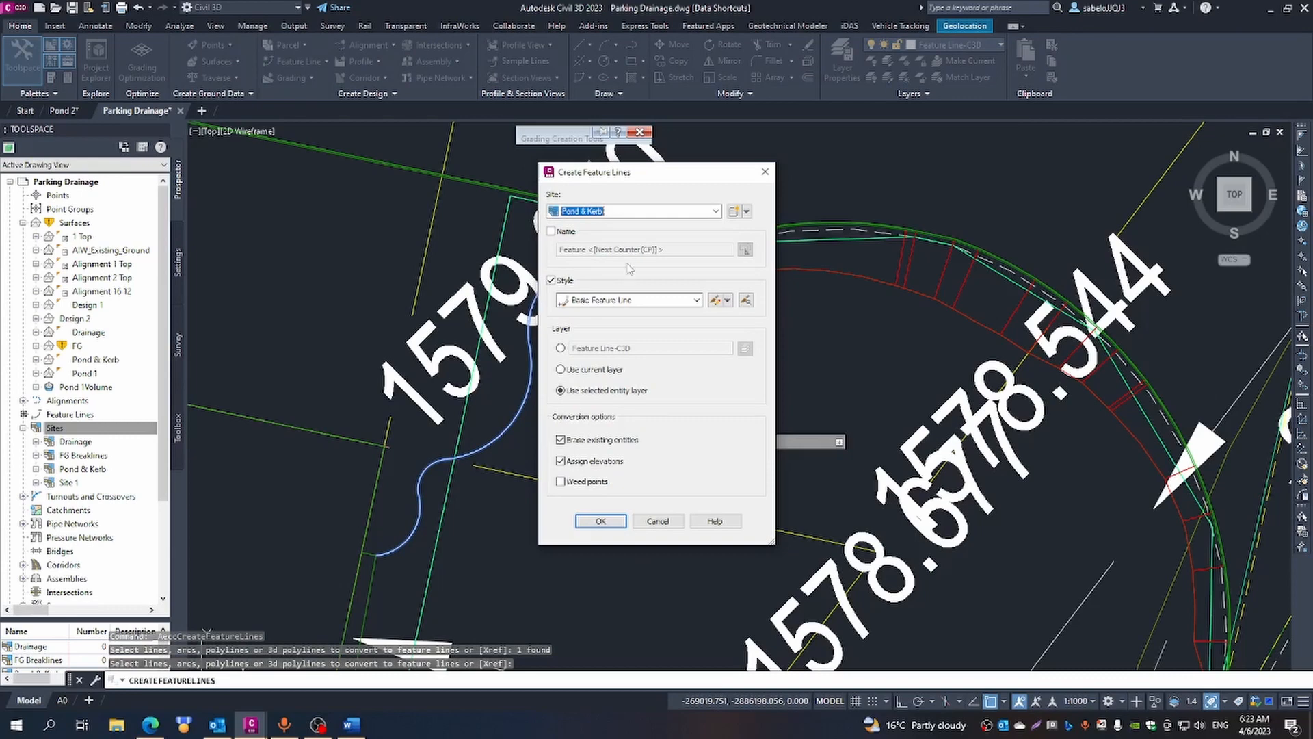
click(610, 521)
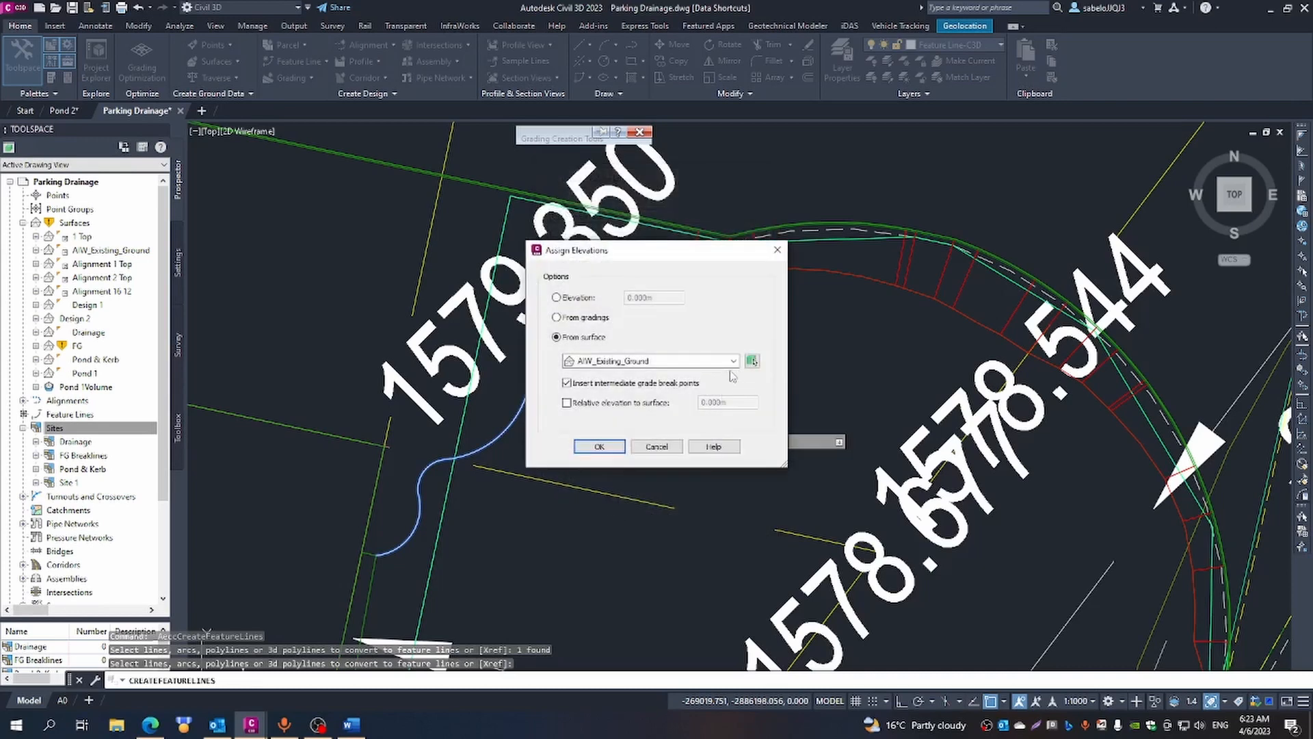
click(599, 447)
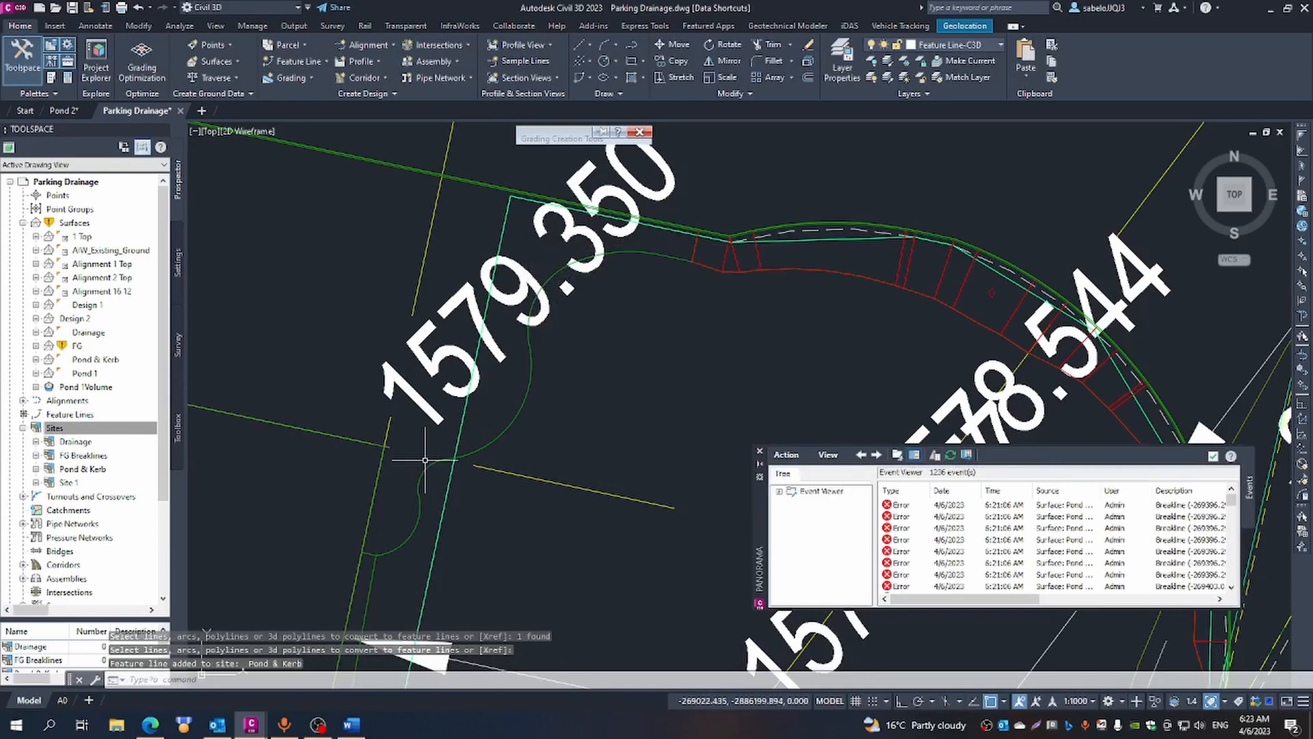
click(759, 450)
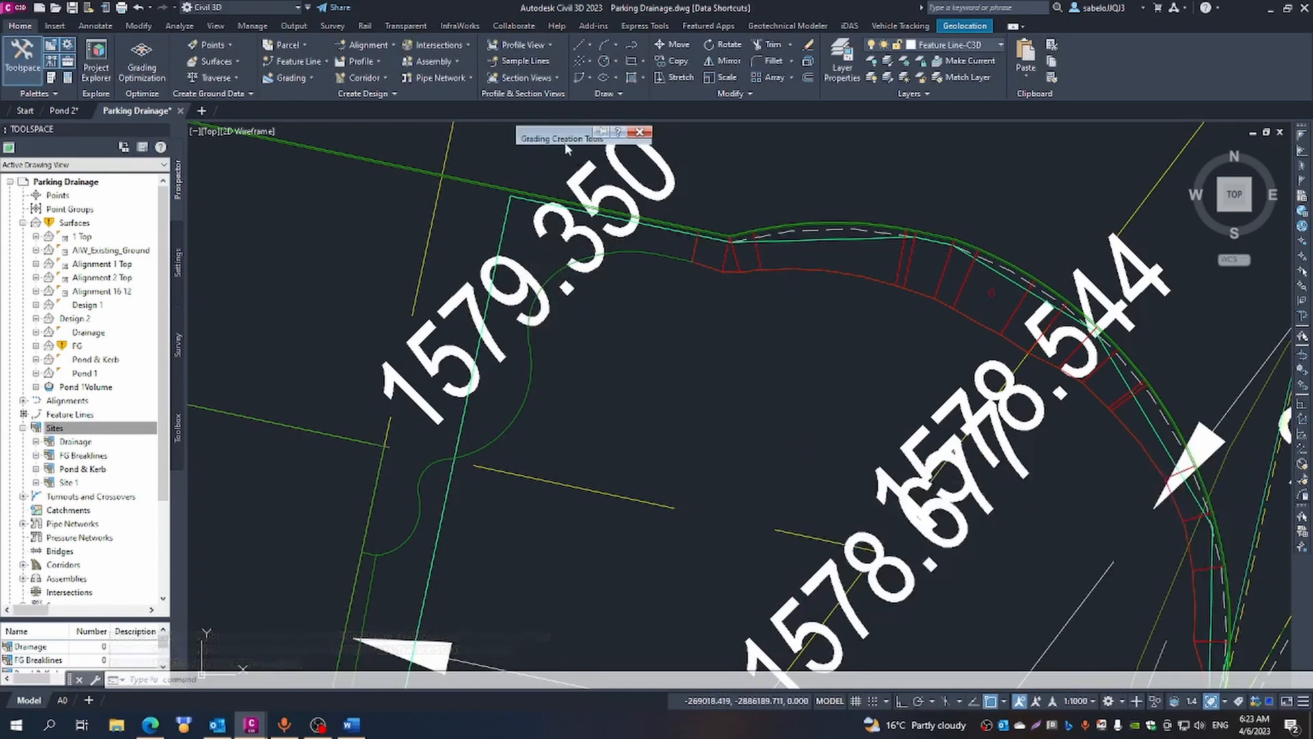
- Create a grading infill in the corner area between the new wavy feature line and the platform corner near the 1579.350 label
click(595, 130)
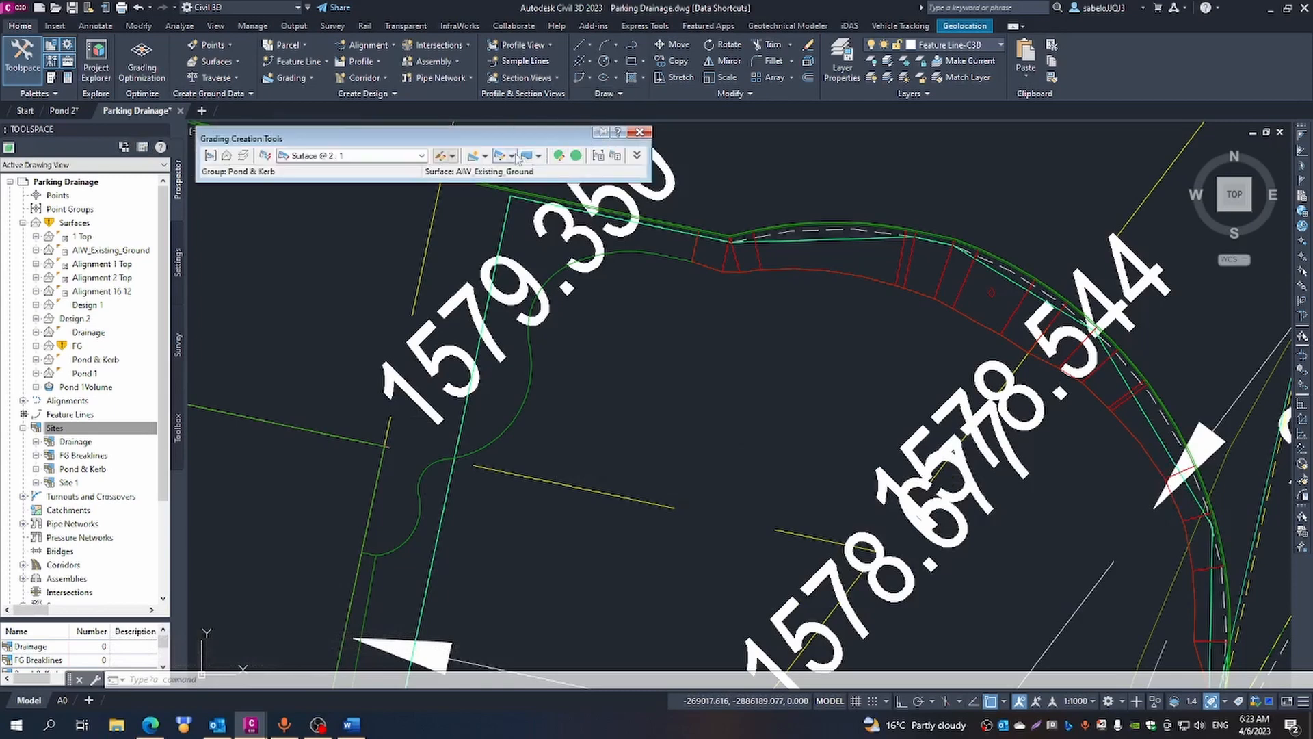
click(486, 157)
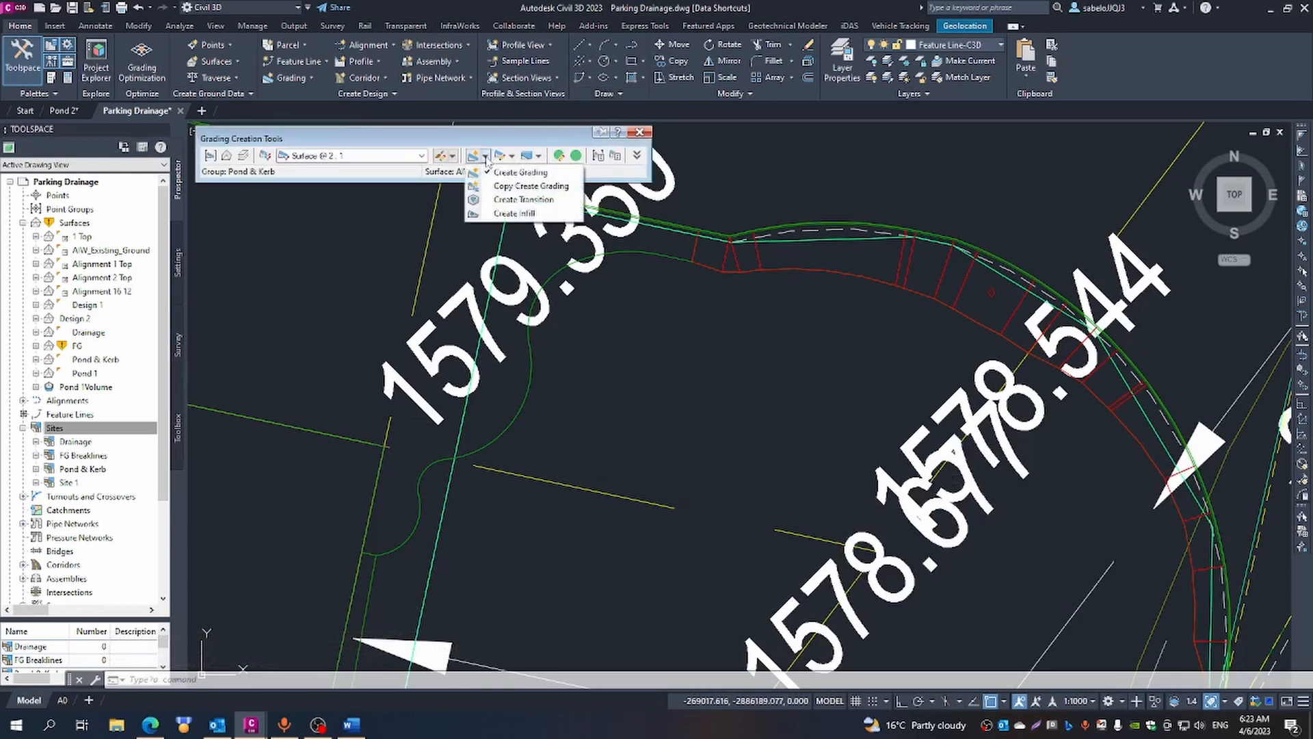
click(510, 214)
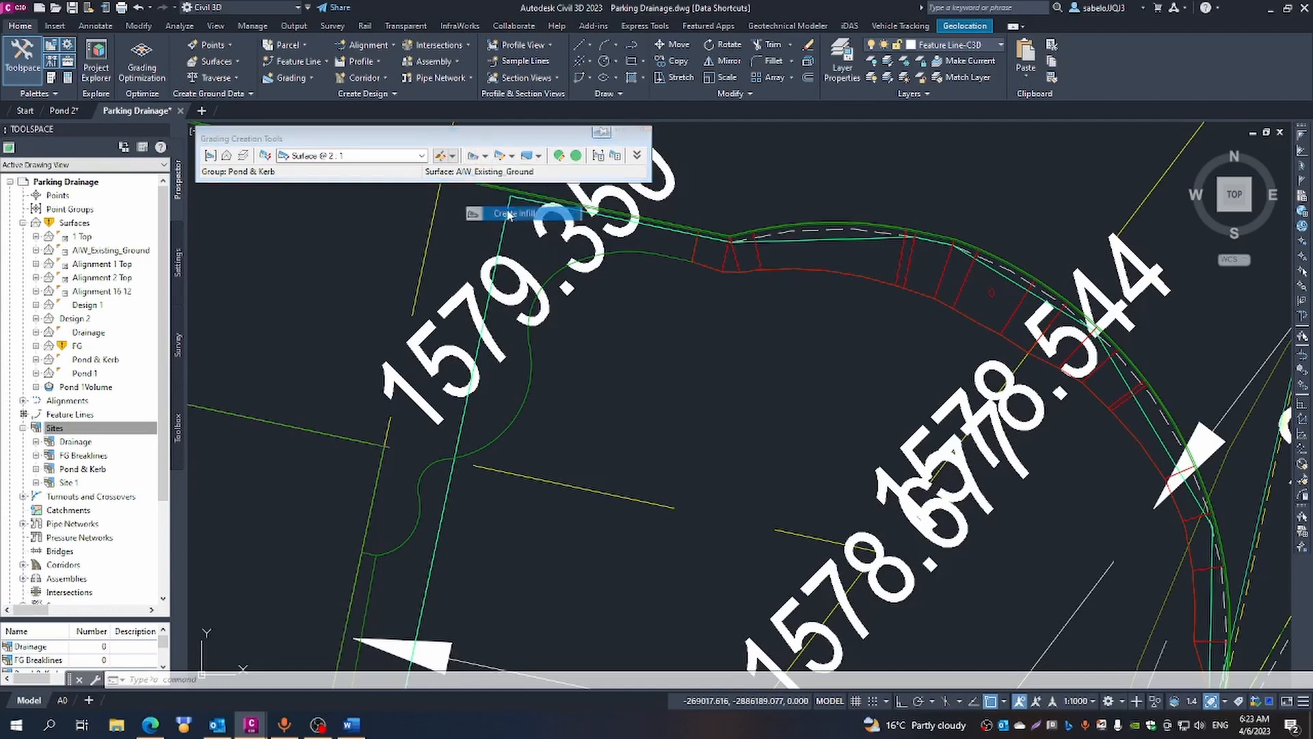
click(529, 250)
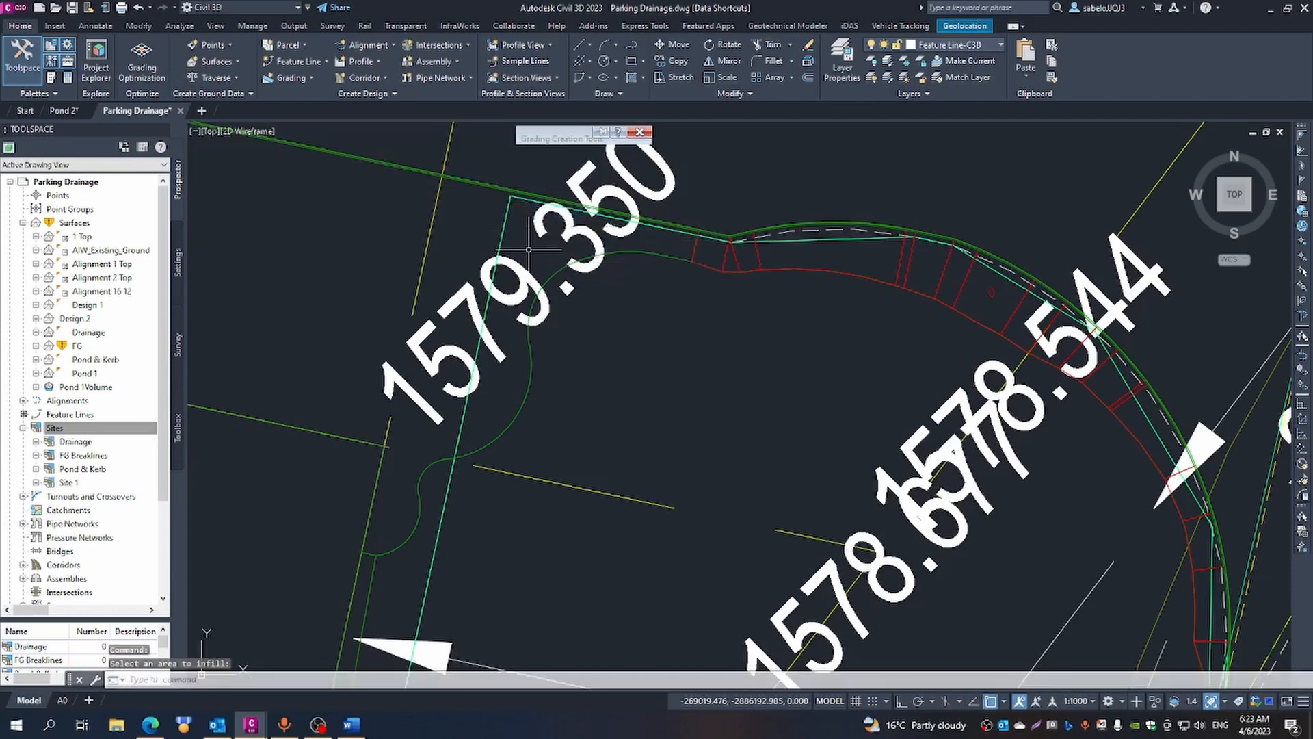
mouse_move(517, 222)
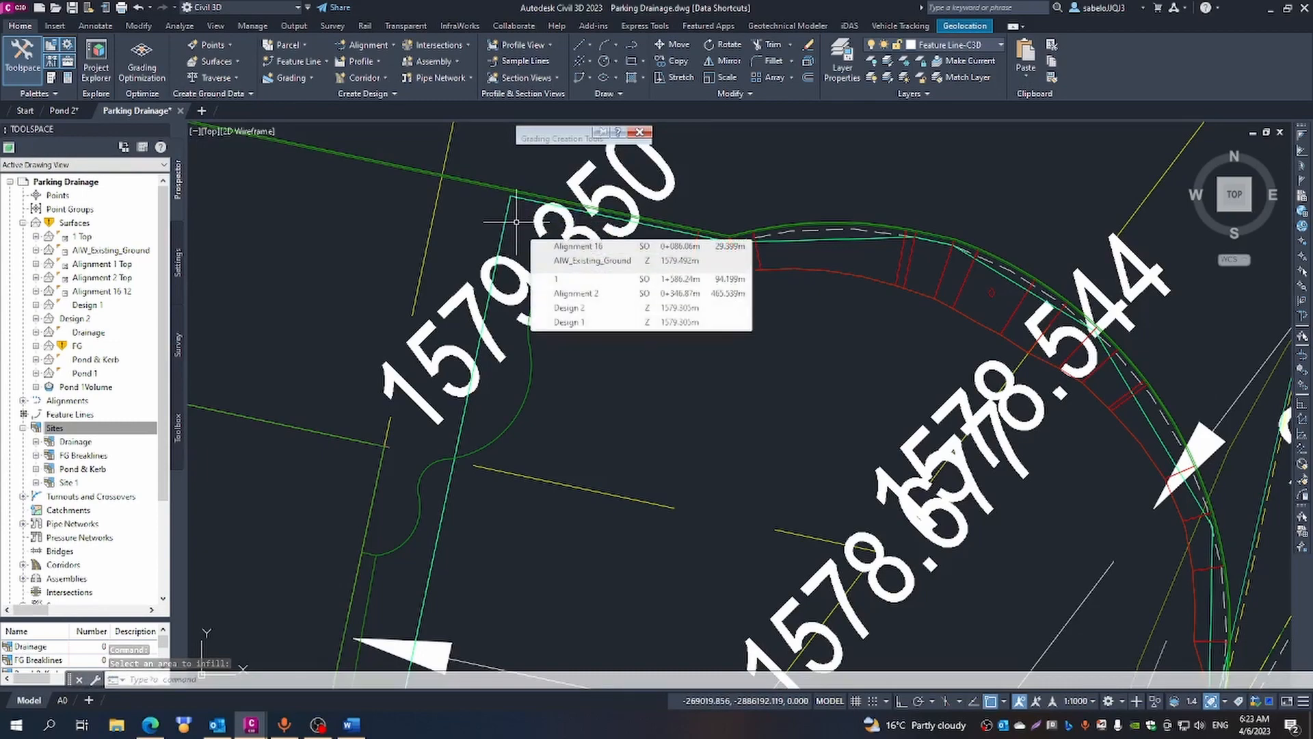
scroll(516, 222, down, 5)
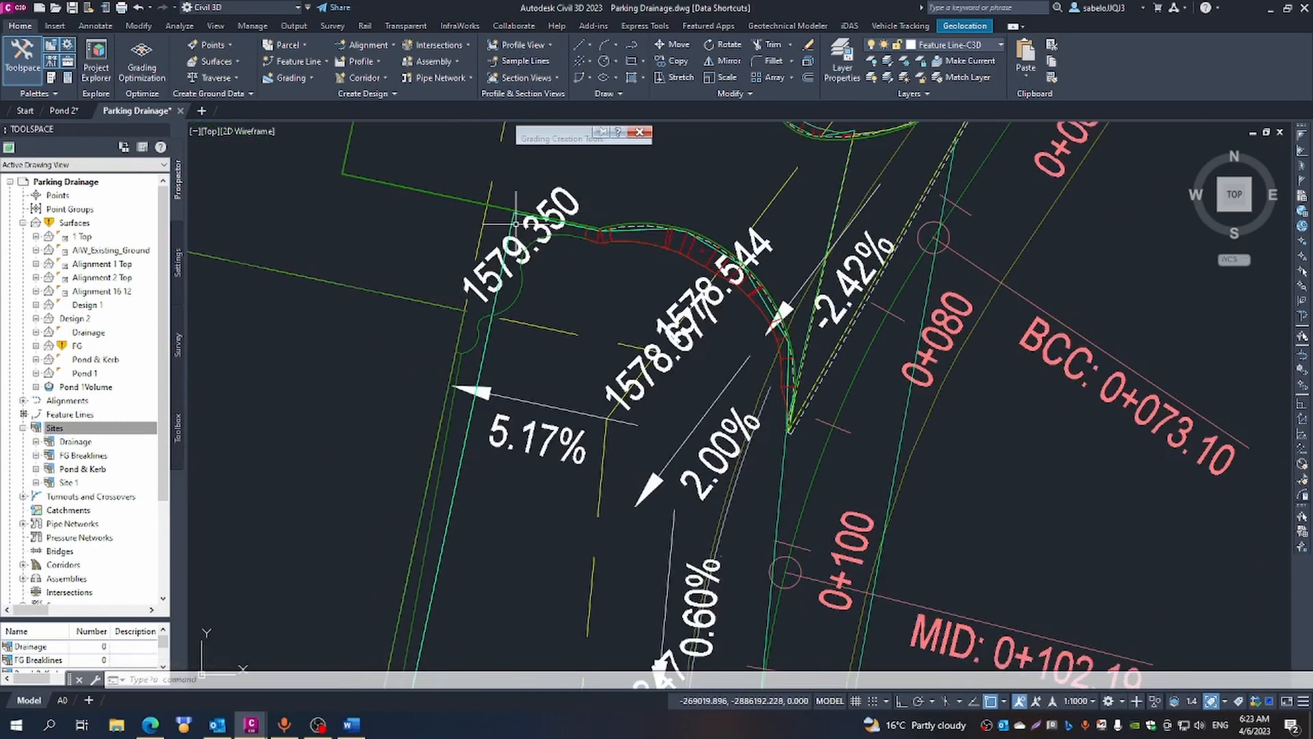
key(Escape)
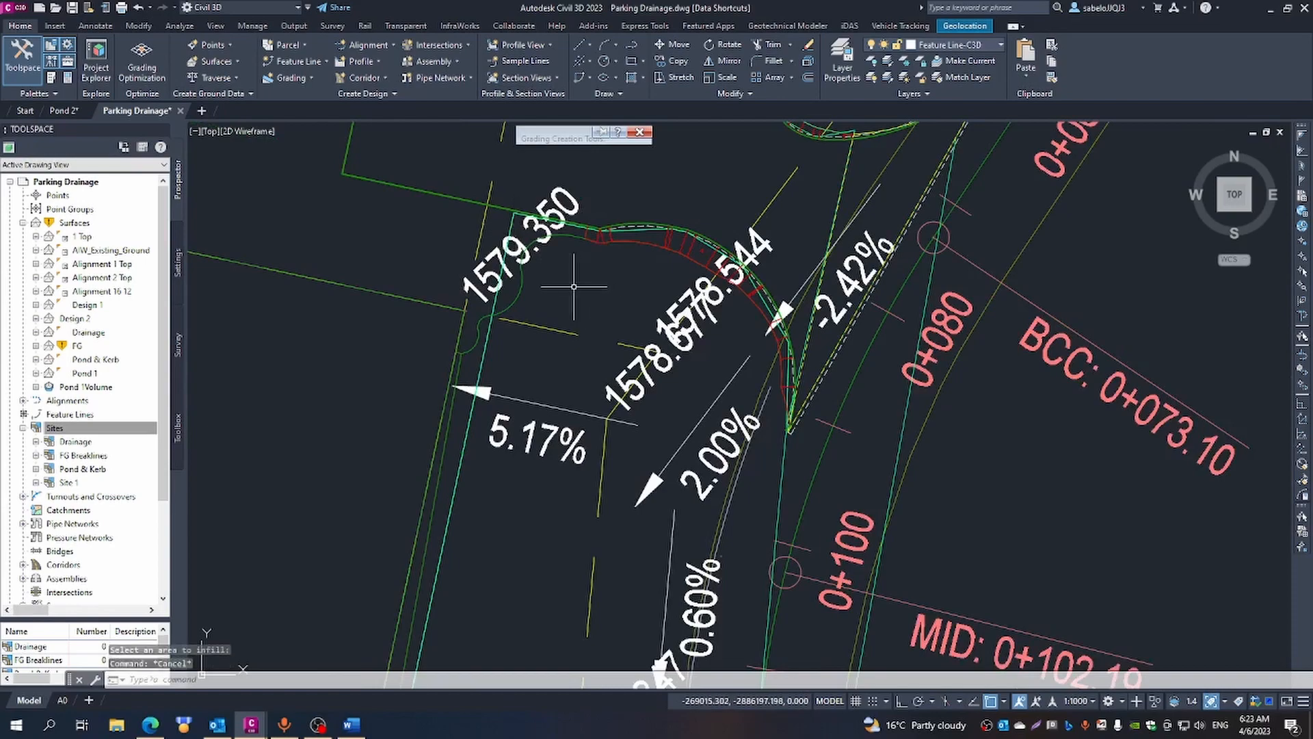
- Examine the kerb and platform edges from the 1579.350 corner down to the kerb curve at the 1579.167 label for missing grading
scroll(578, 288, down, 2)
scroll(573, 290, down, 1)
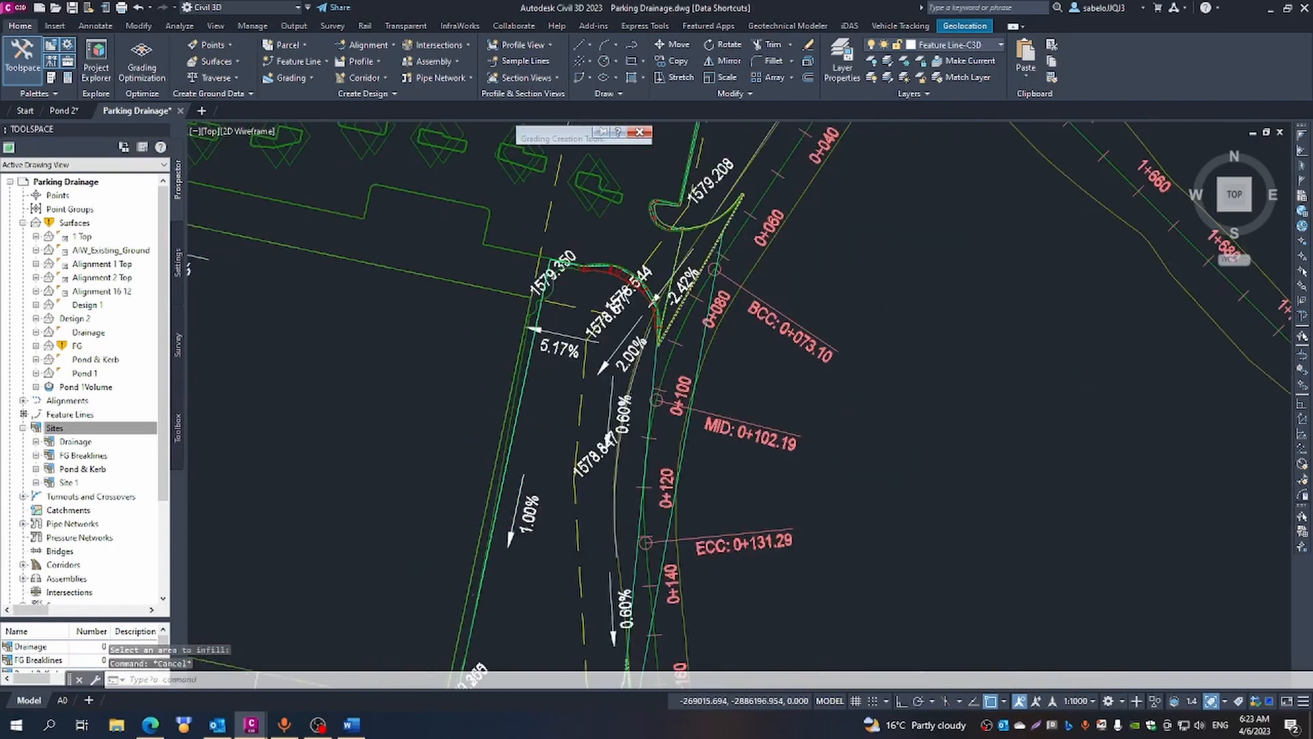
scroll(573, 288, down, 2)
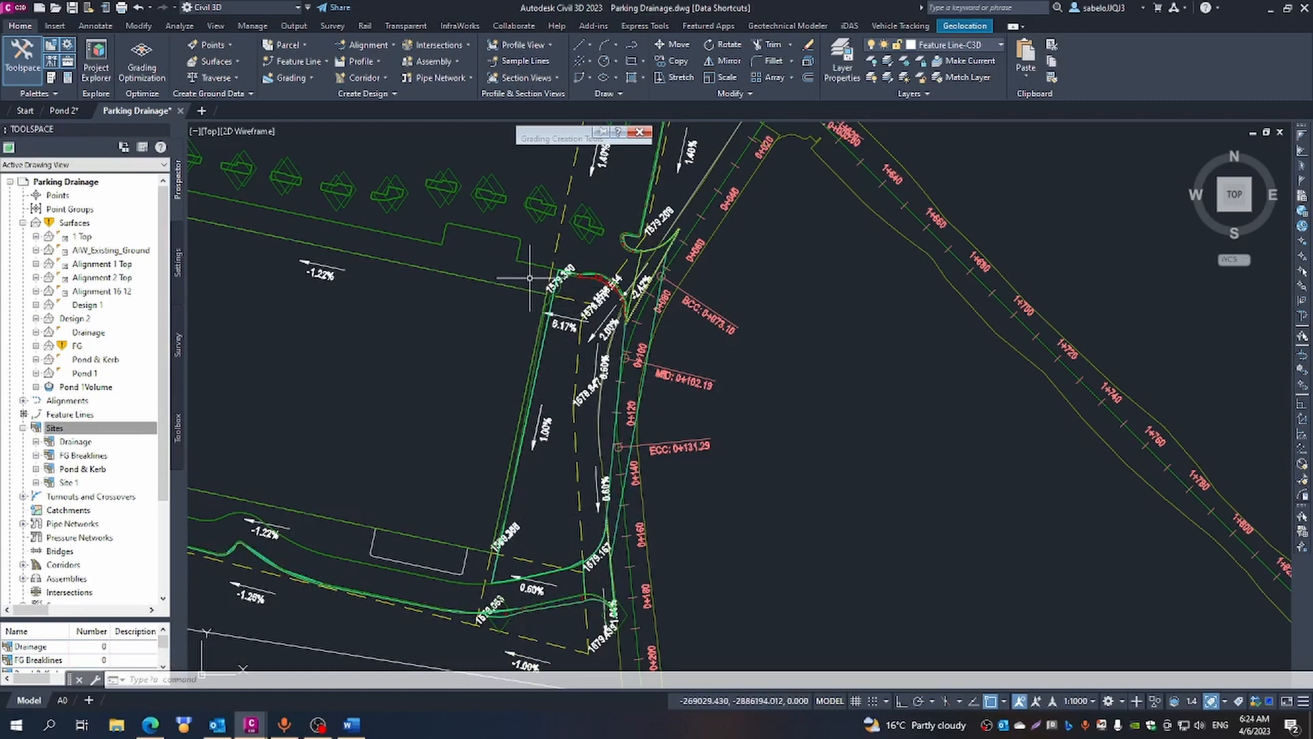
scroll(529, 277, up, 3)
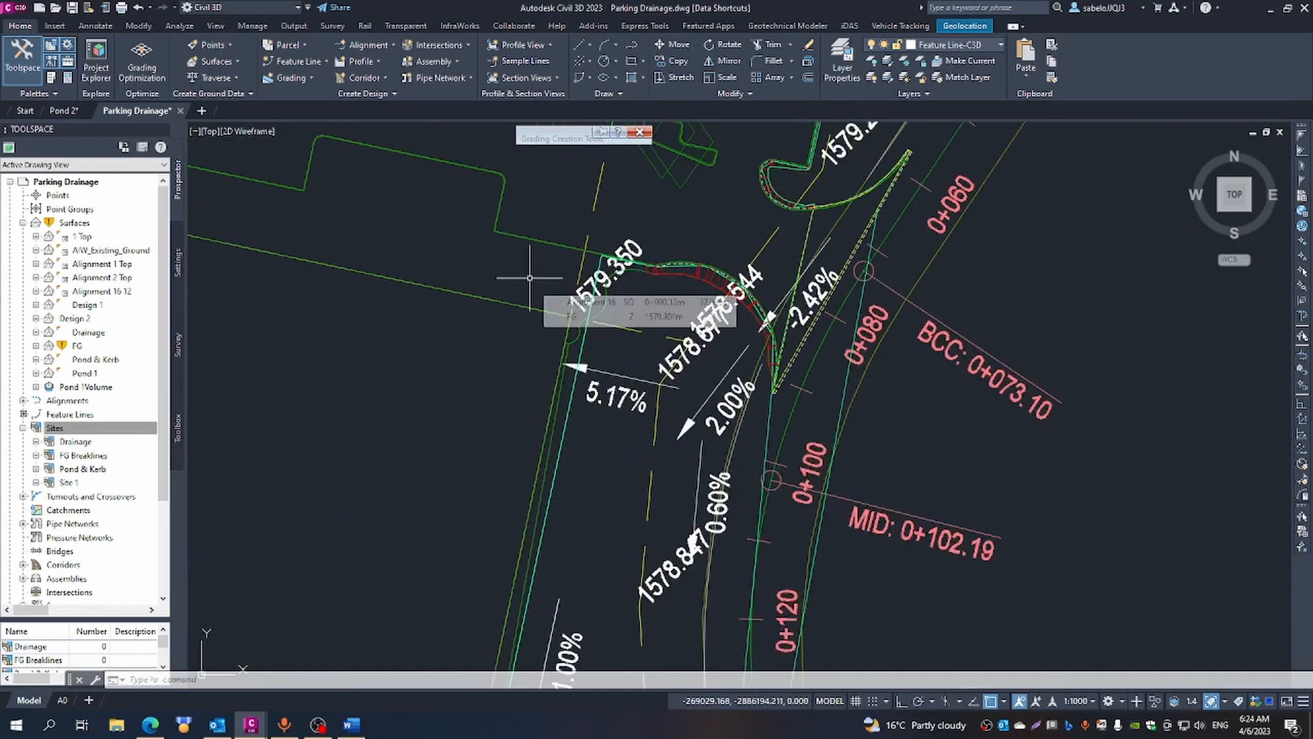
scroll(528, 276, down, 3)
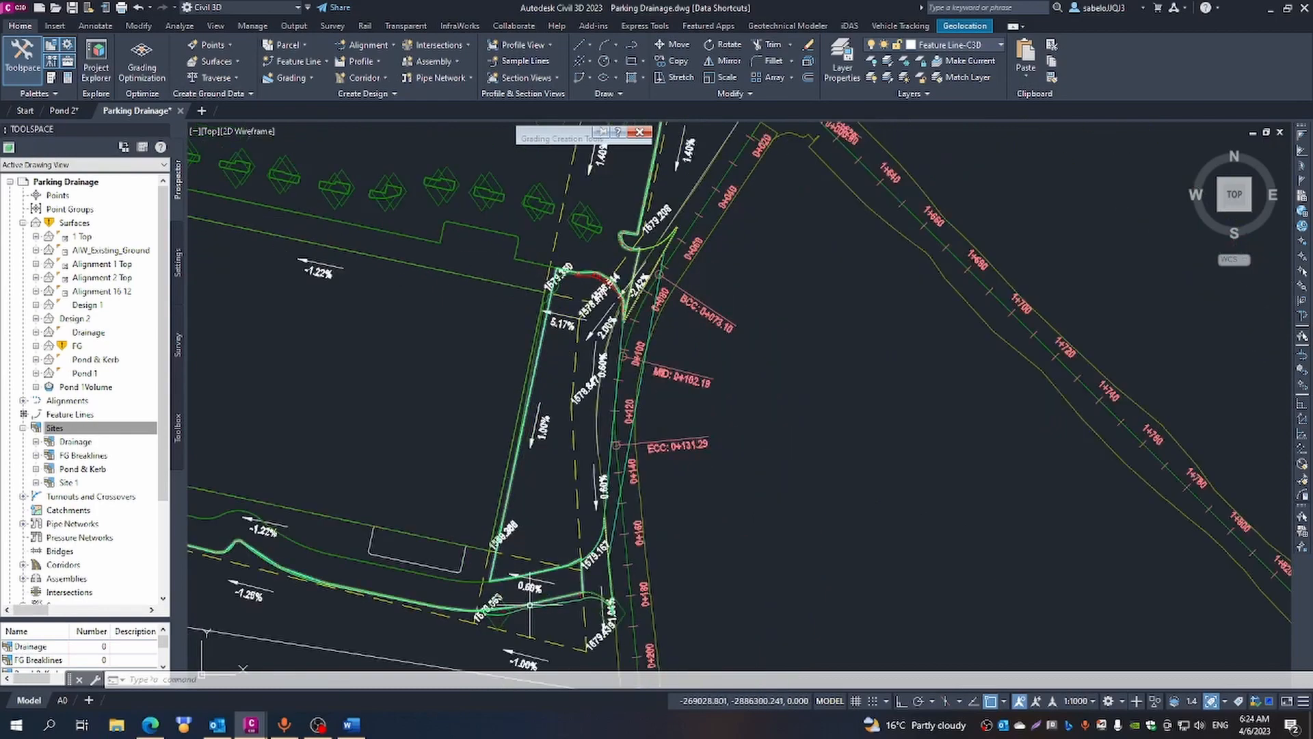
scroll(602, 539, up, 4)
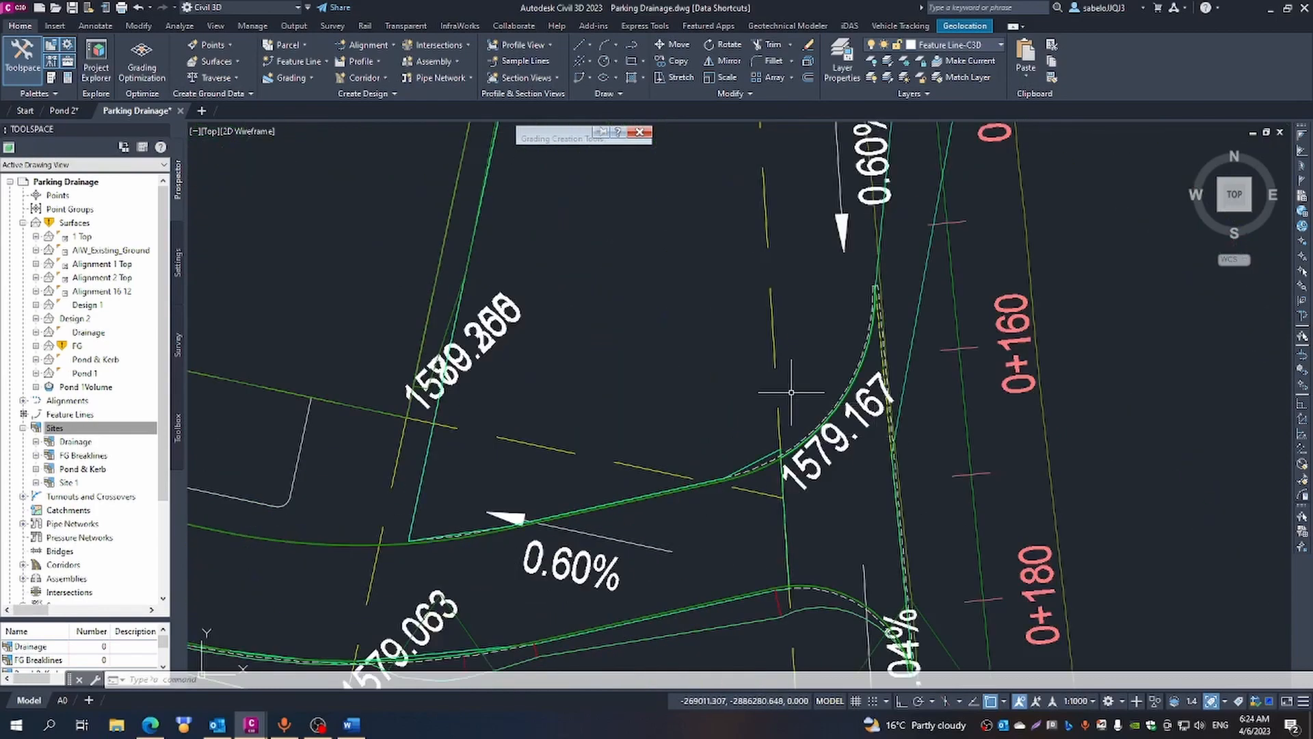
scroll(791, 393, up, 3)
scroll(949, 356, up, 2)
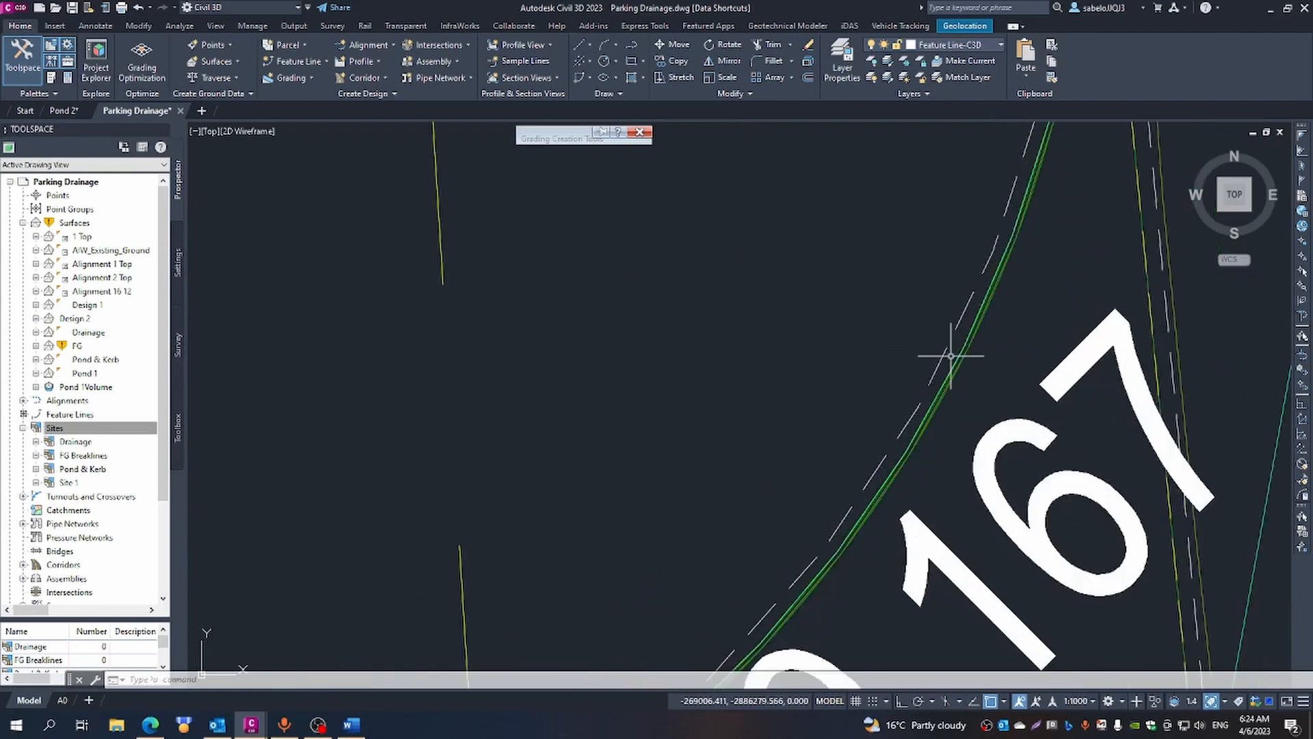
scroll(957, 353, up, 2)
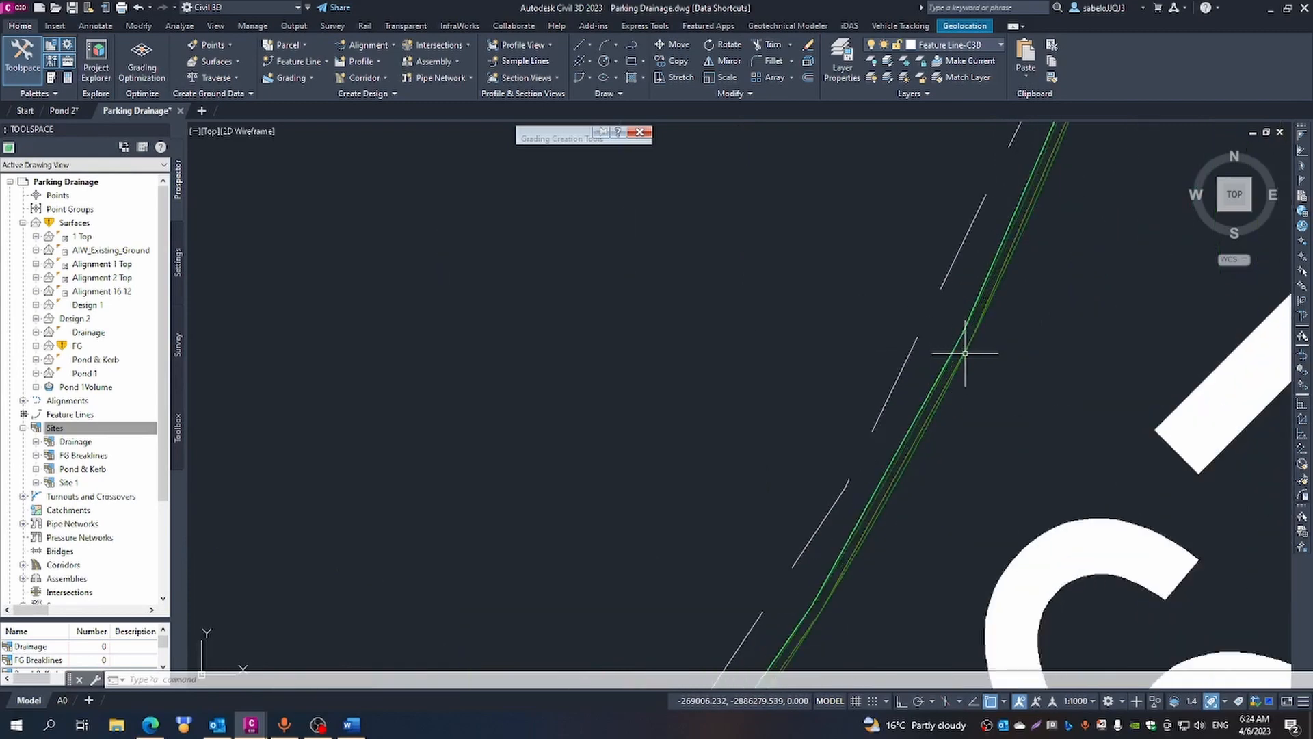
scroll(964, 353, up, 2)
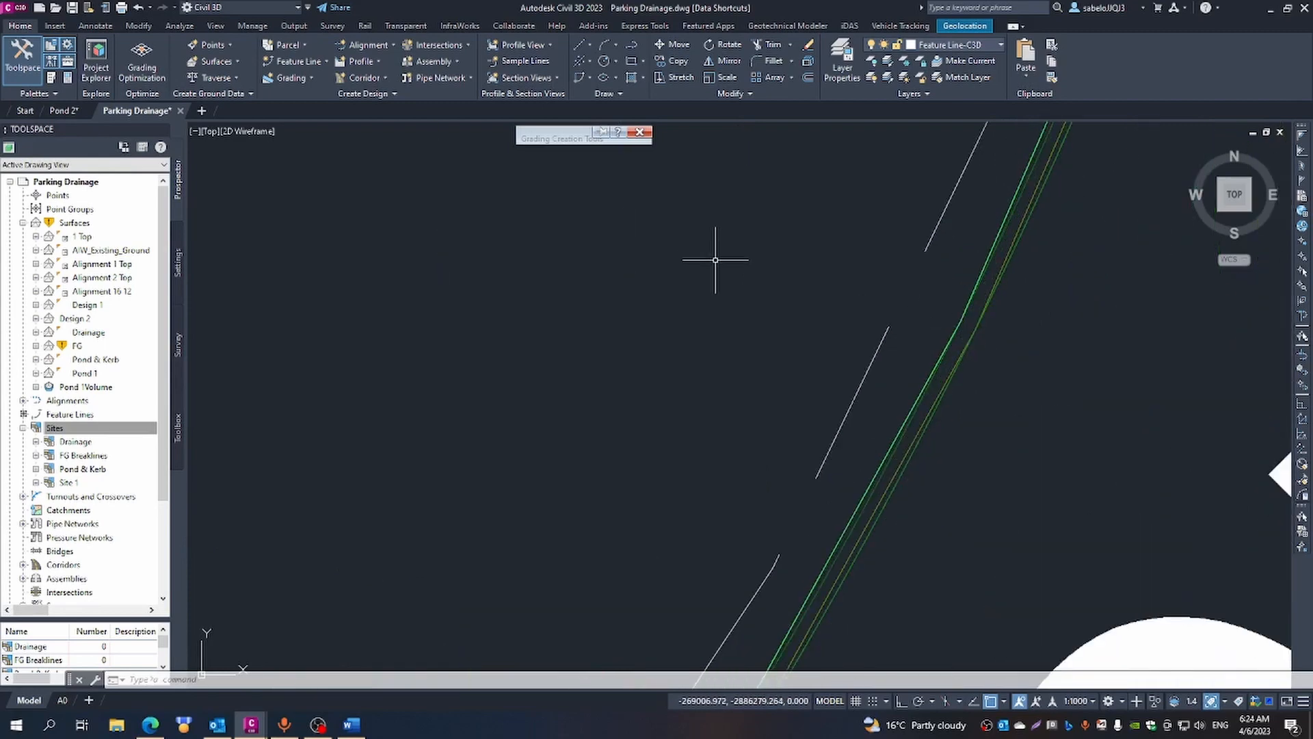
- Start a Surface @ 2:1 grading on the kerb feature line west of the 1579.167 label, on its northern side, at station 0+554.69
mouse_move(571, 137)
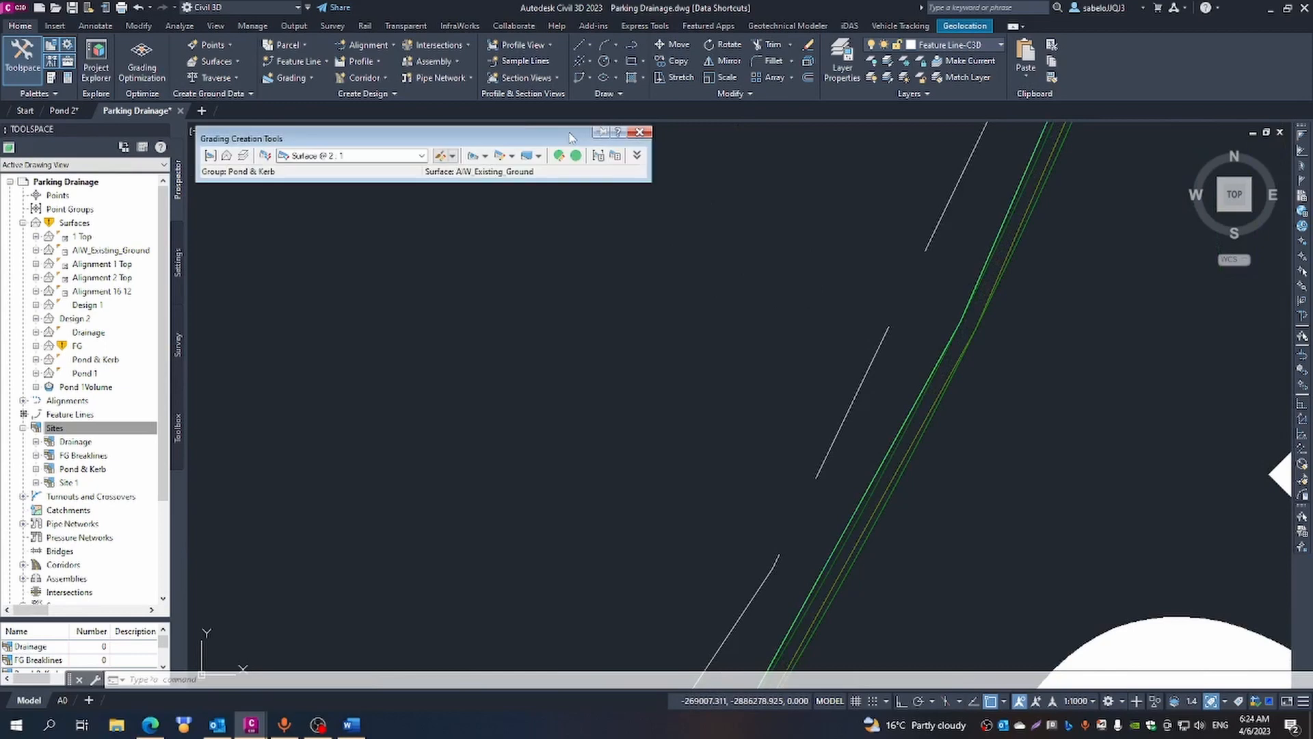
click(485, 157)
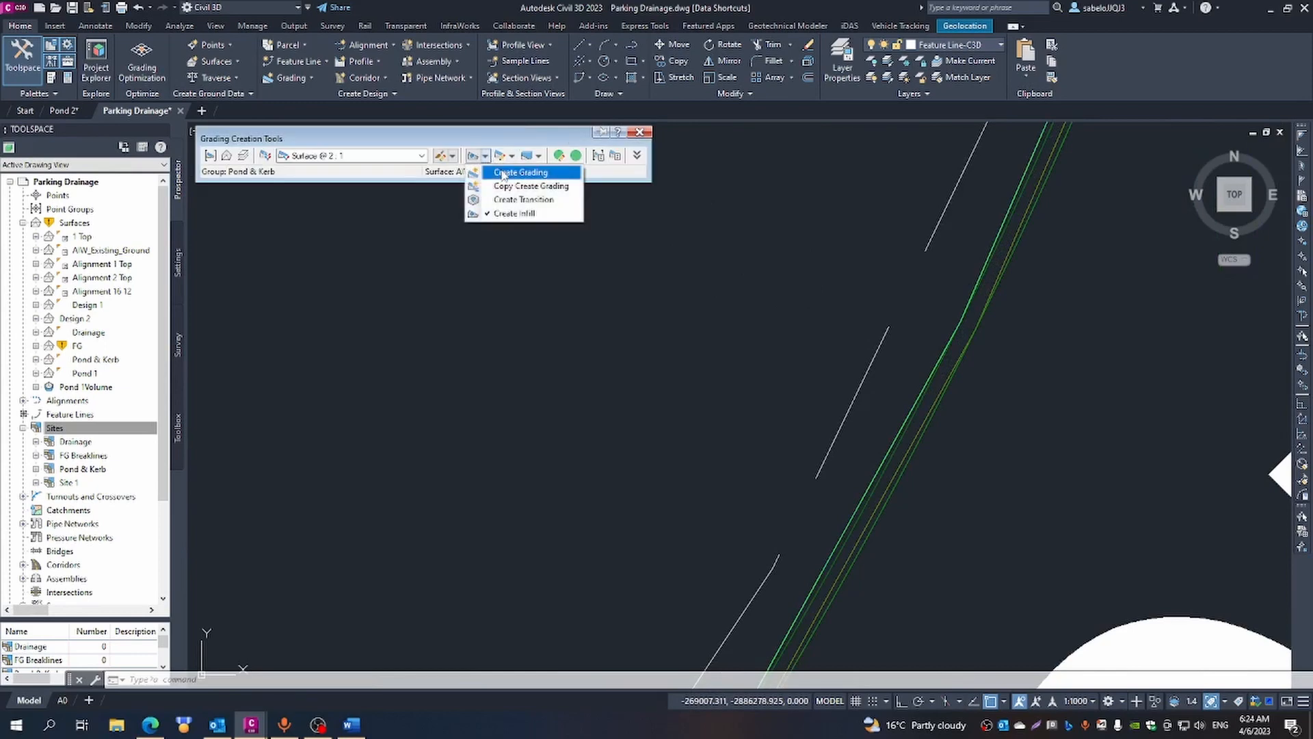
click(510, 174)
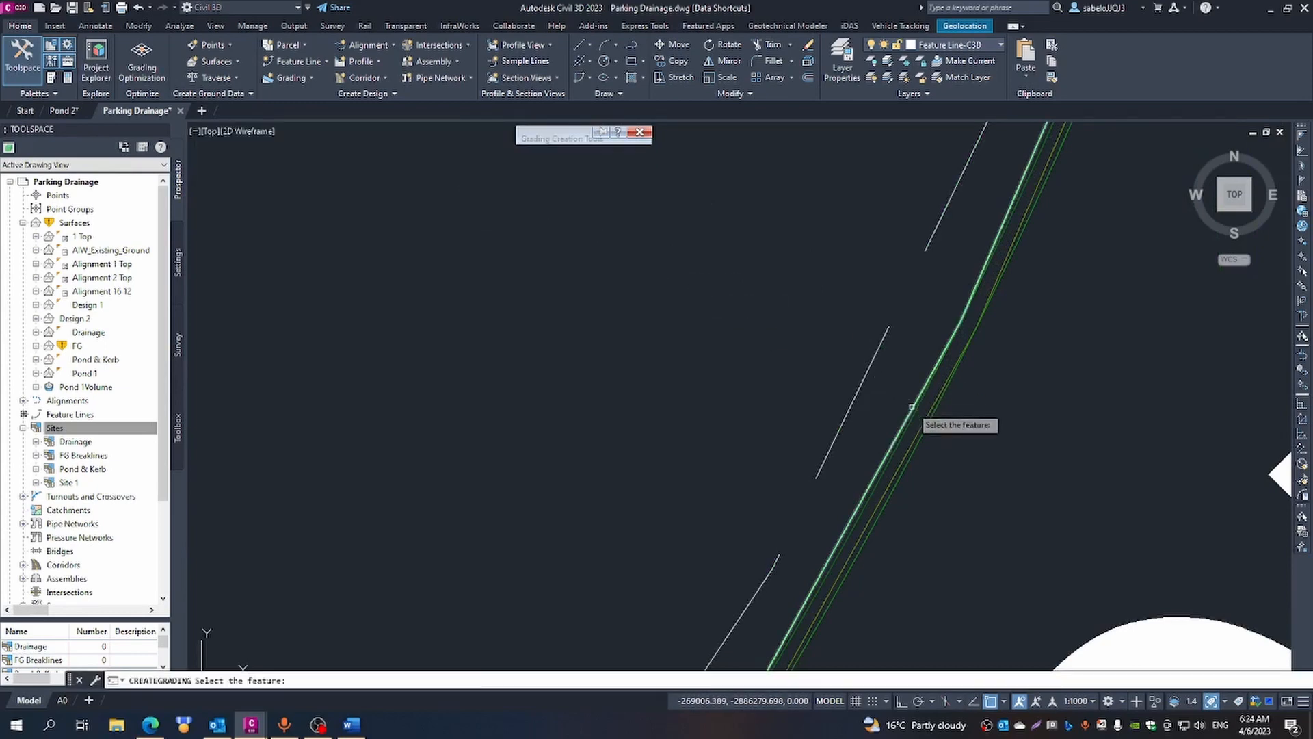
scroll(957, 414, up, 3)
click(716, 339)
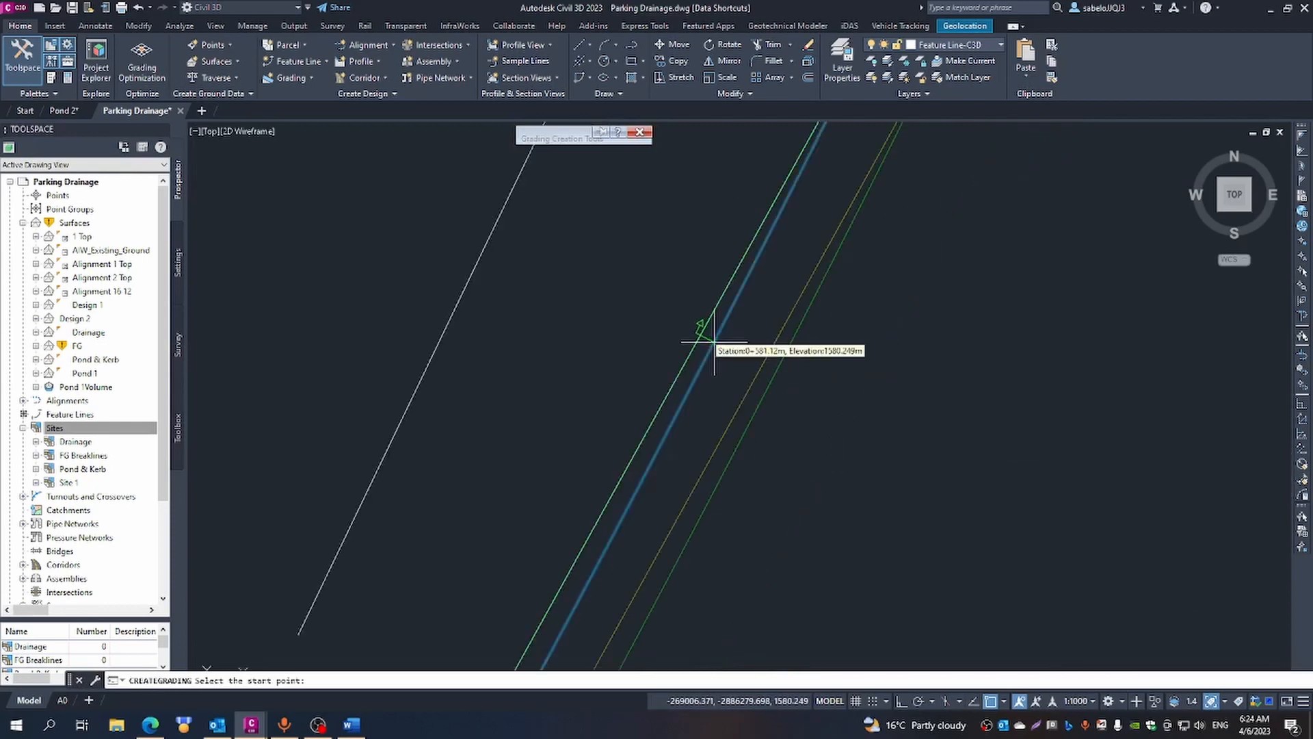
scroll(588, 554, down, 4)
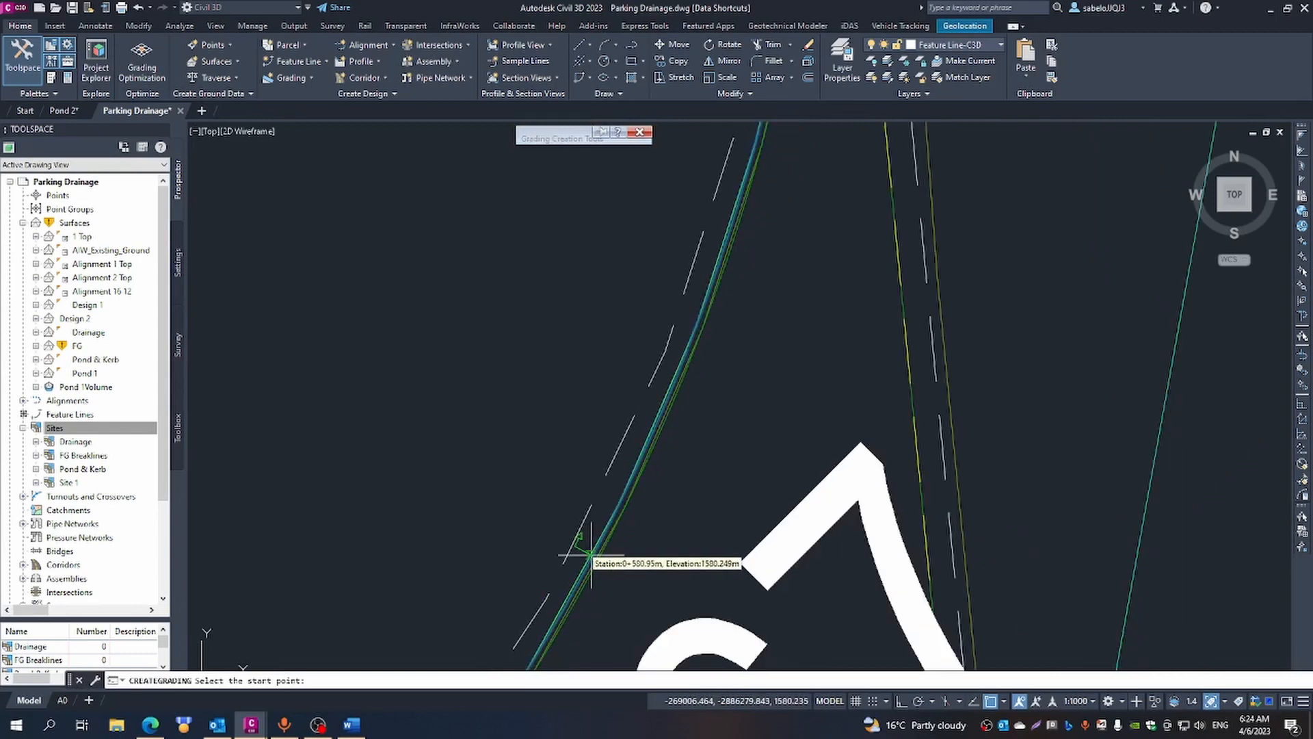
scroll(589, 554, down, 2)
scroll(438, 555, up, 5)
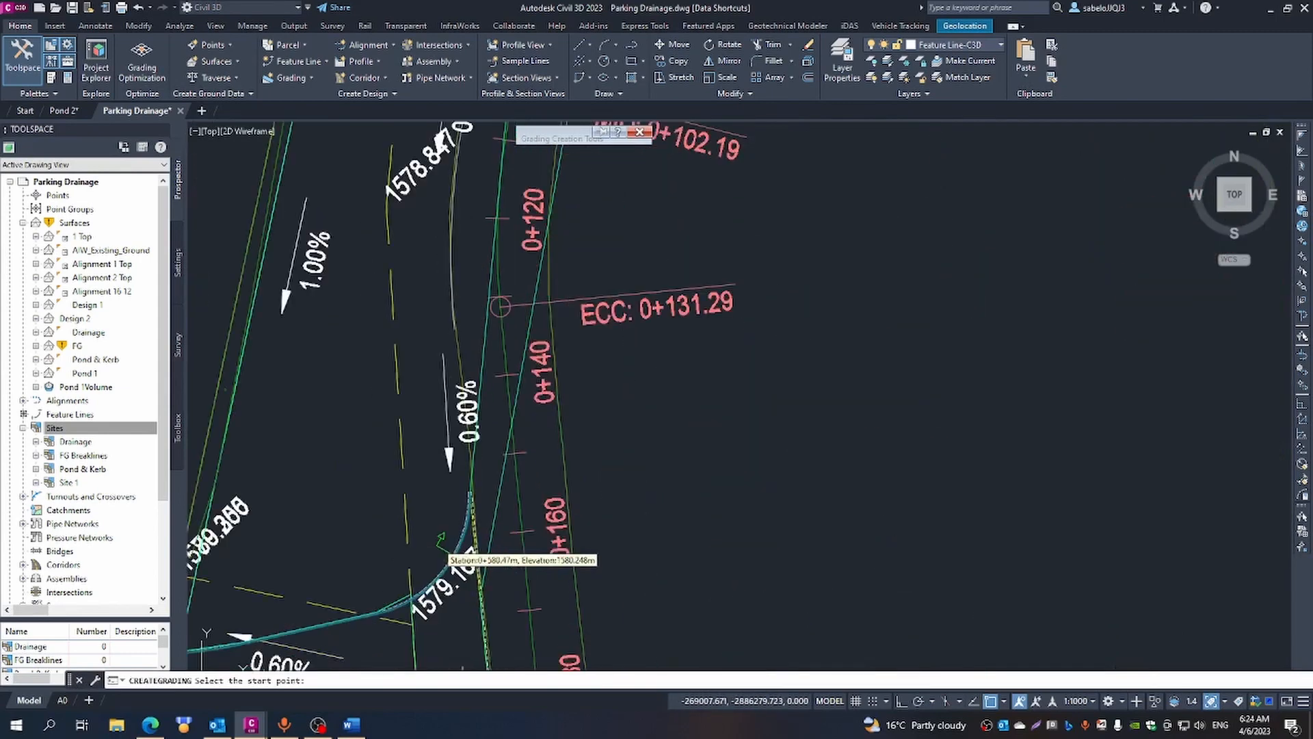
scroll(446, 550, down, 4)
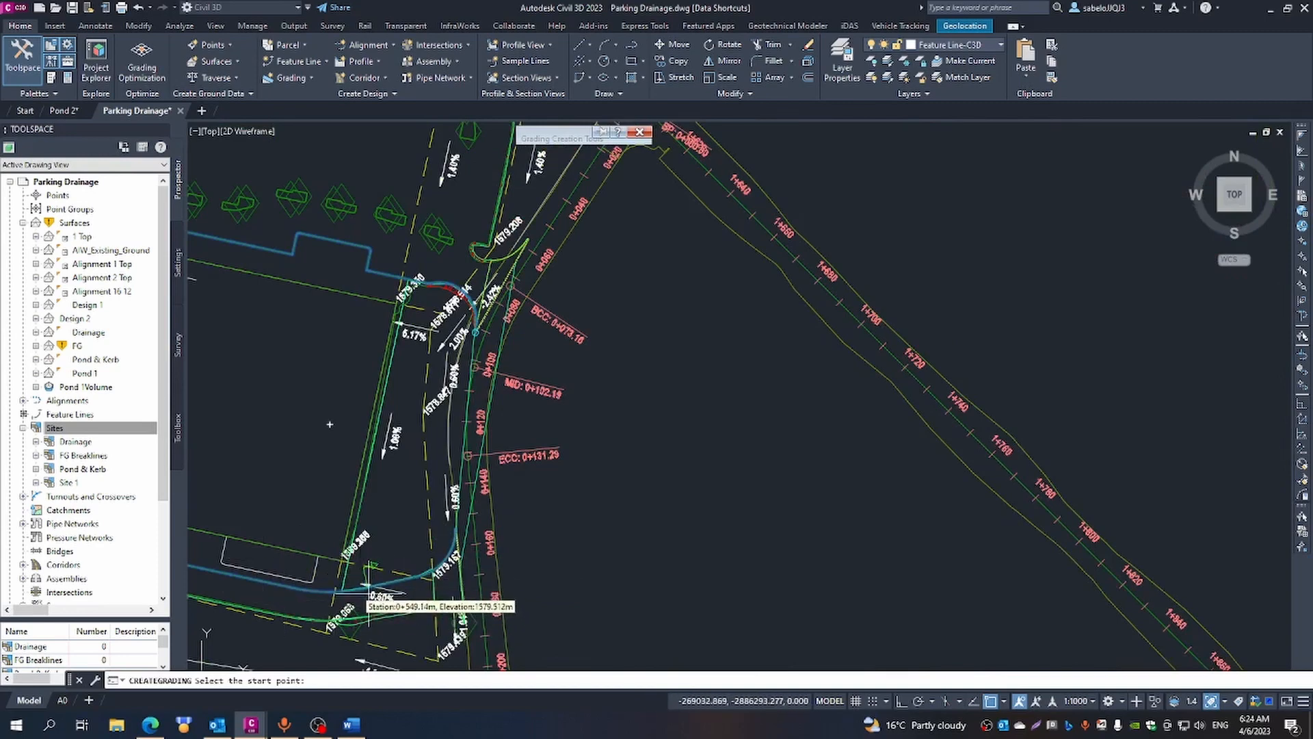
click(364, 428)
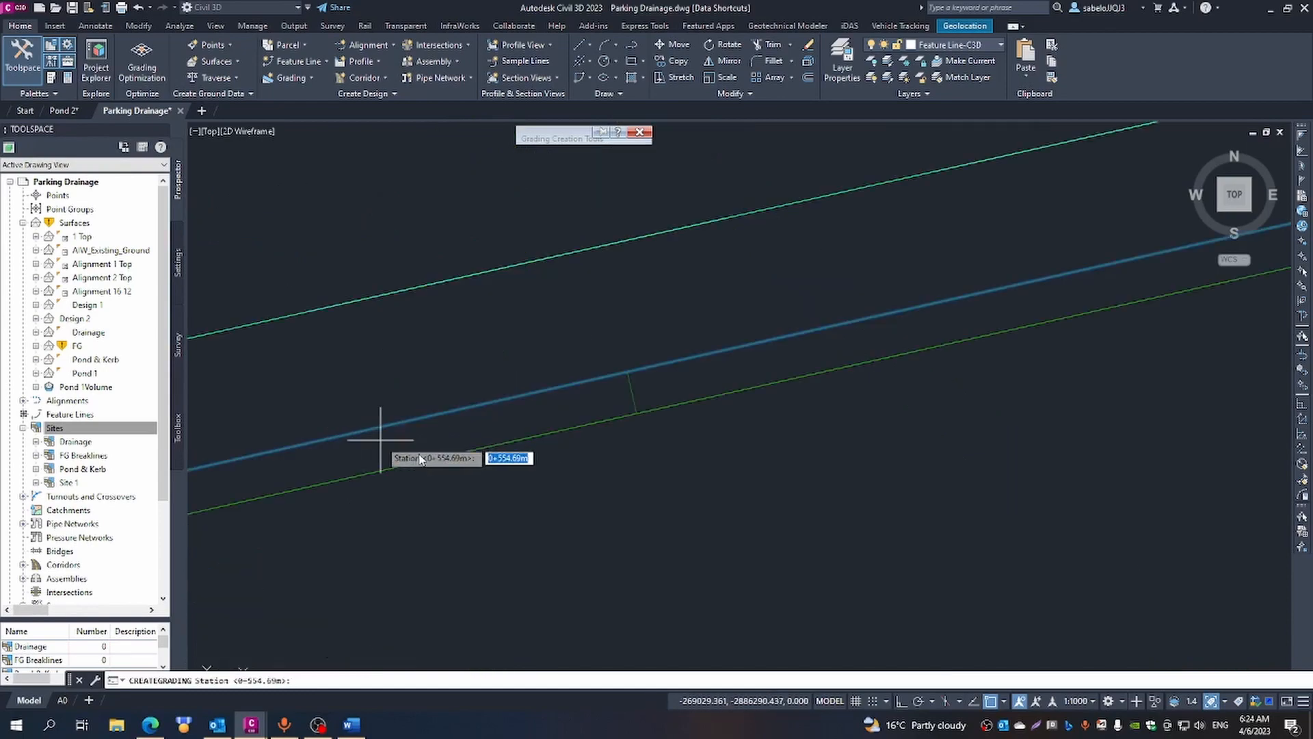
key(Return)
- End the kerb grading at station 0+588.90, the northern end of the curve at the 1579.167 label, and dismiss the event list
scroll(419, 458, down, 5)
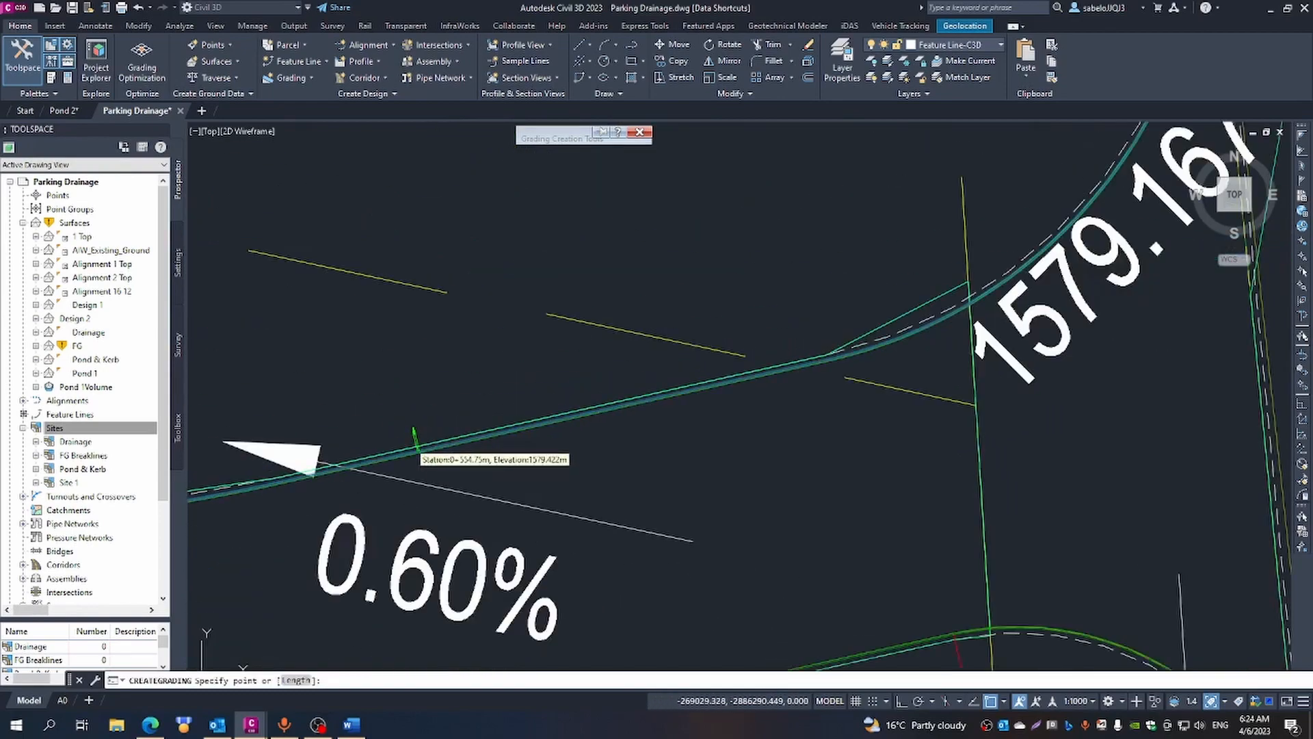
scroll(418, 453, down, 4)
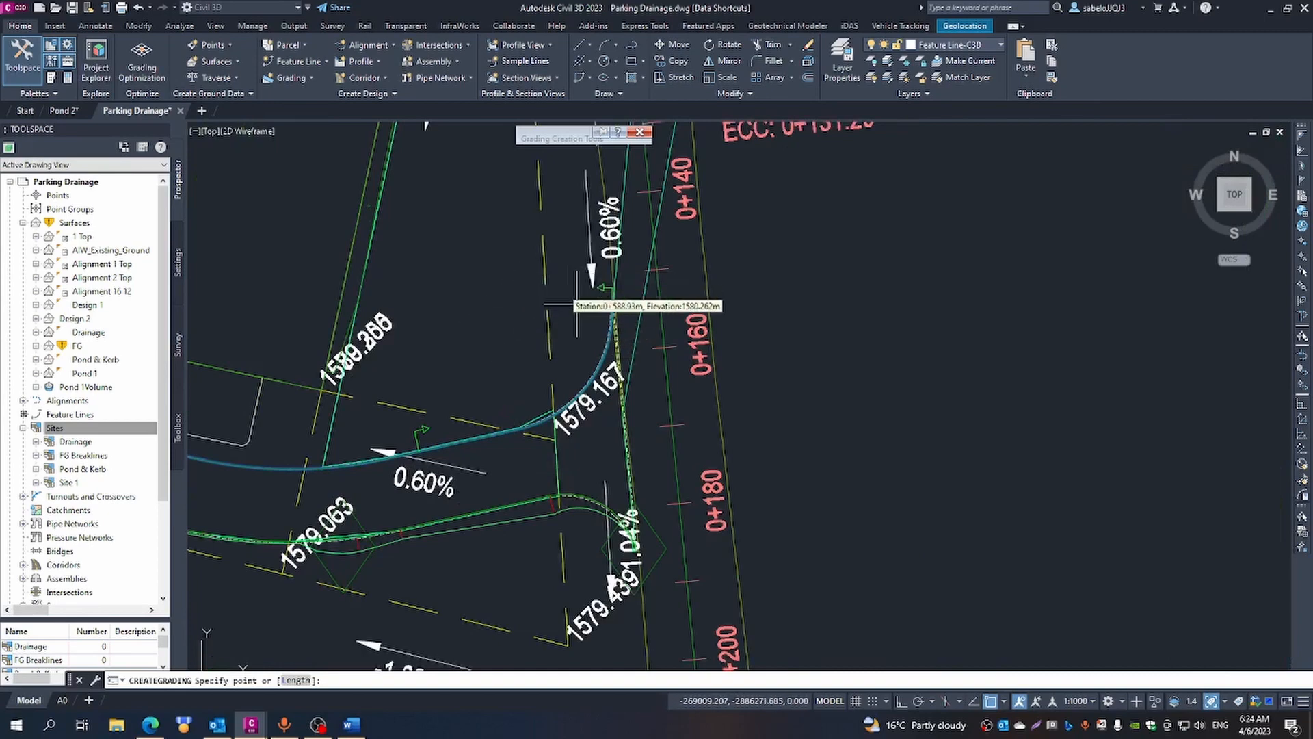
scroll(571, 339, up, 5)
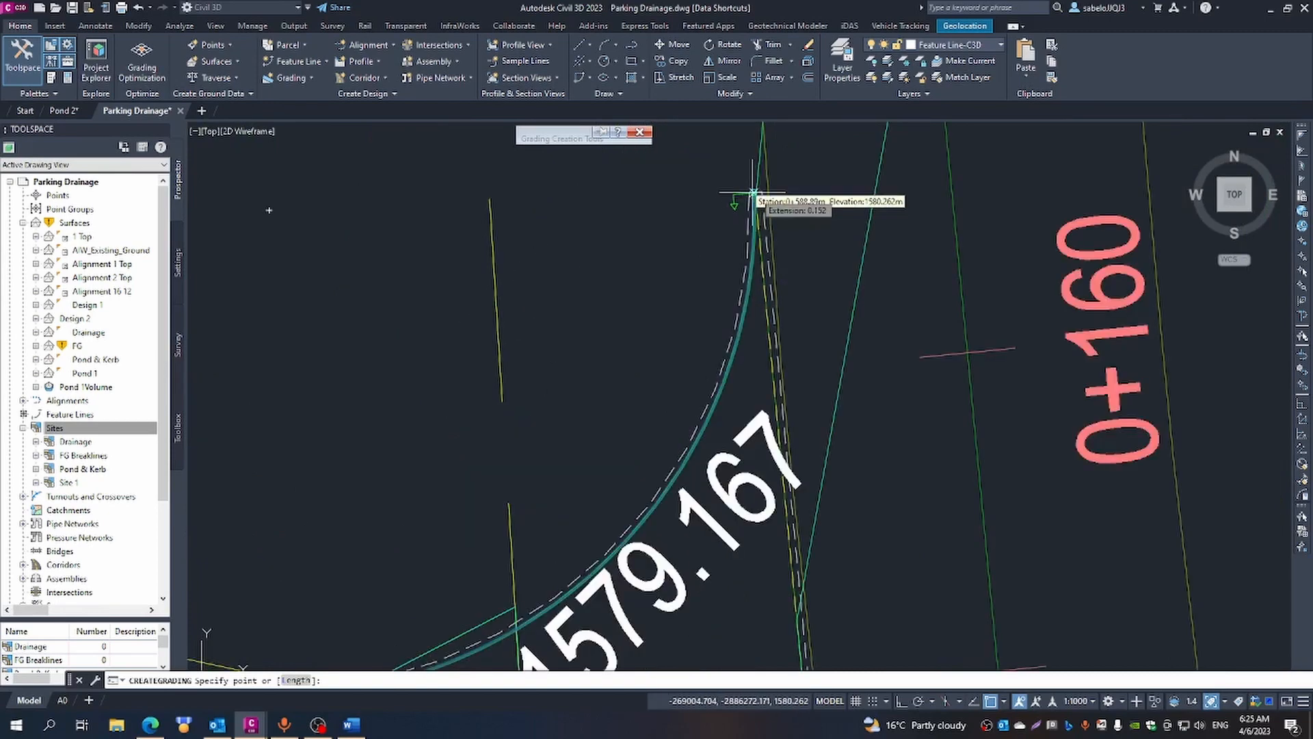
click(753, 193)
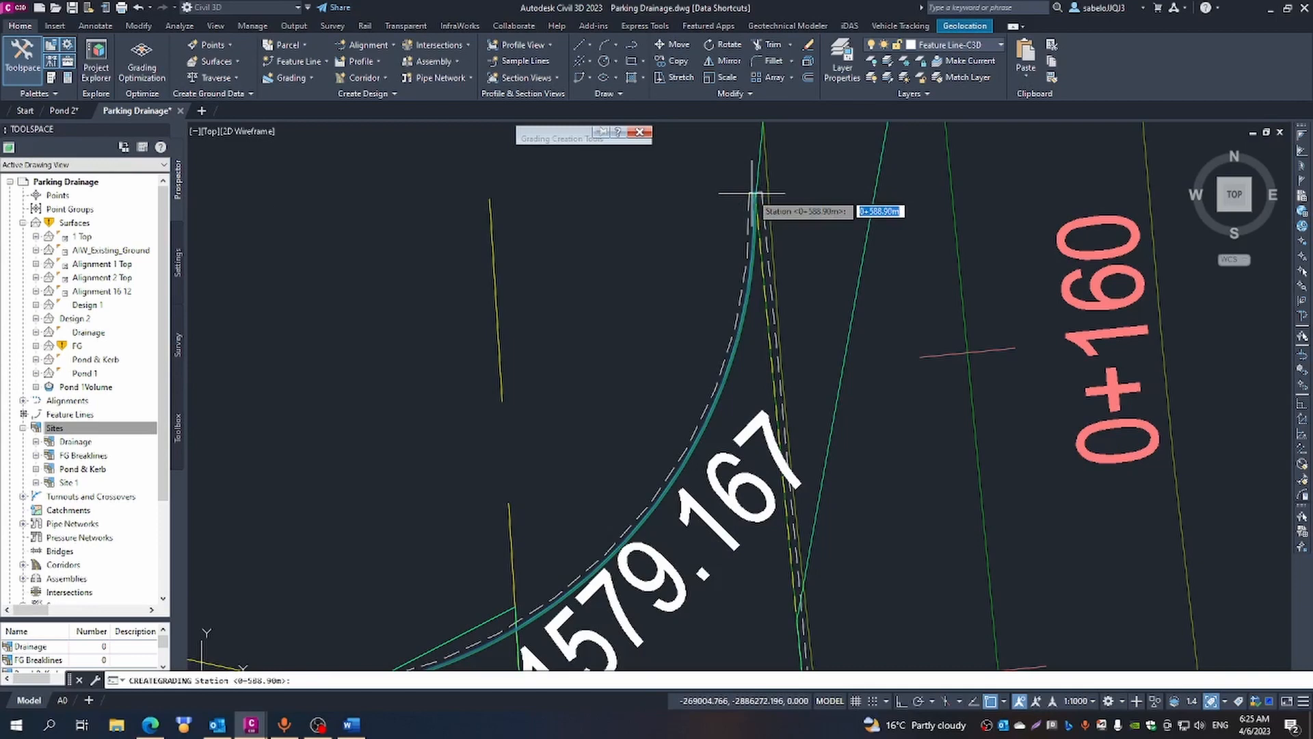
key(Return)
key(Return)
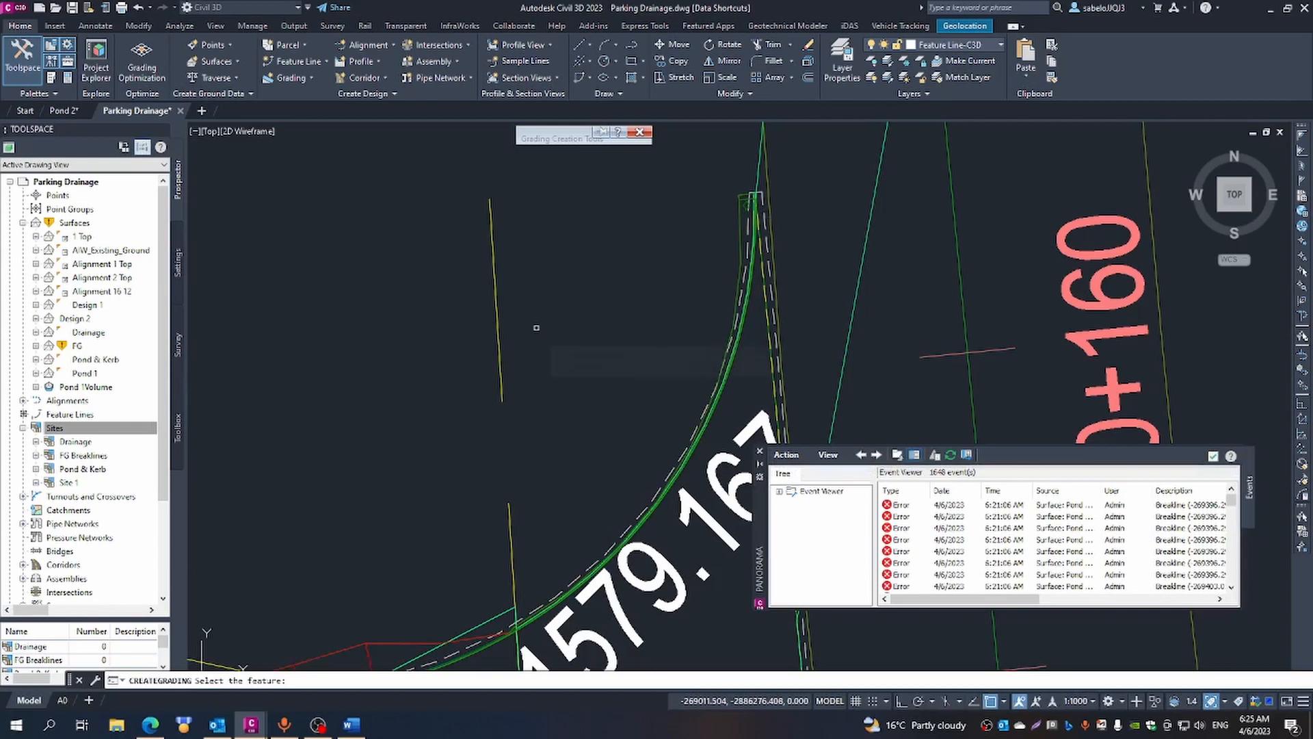
key(Escape)
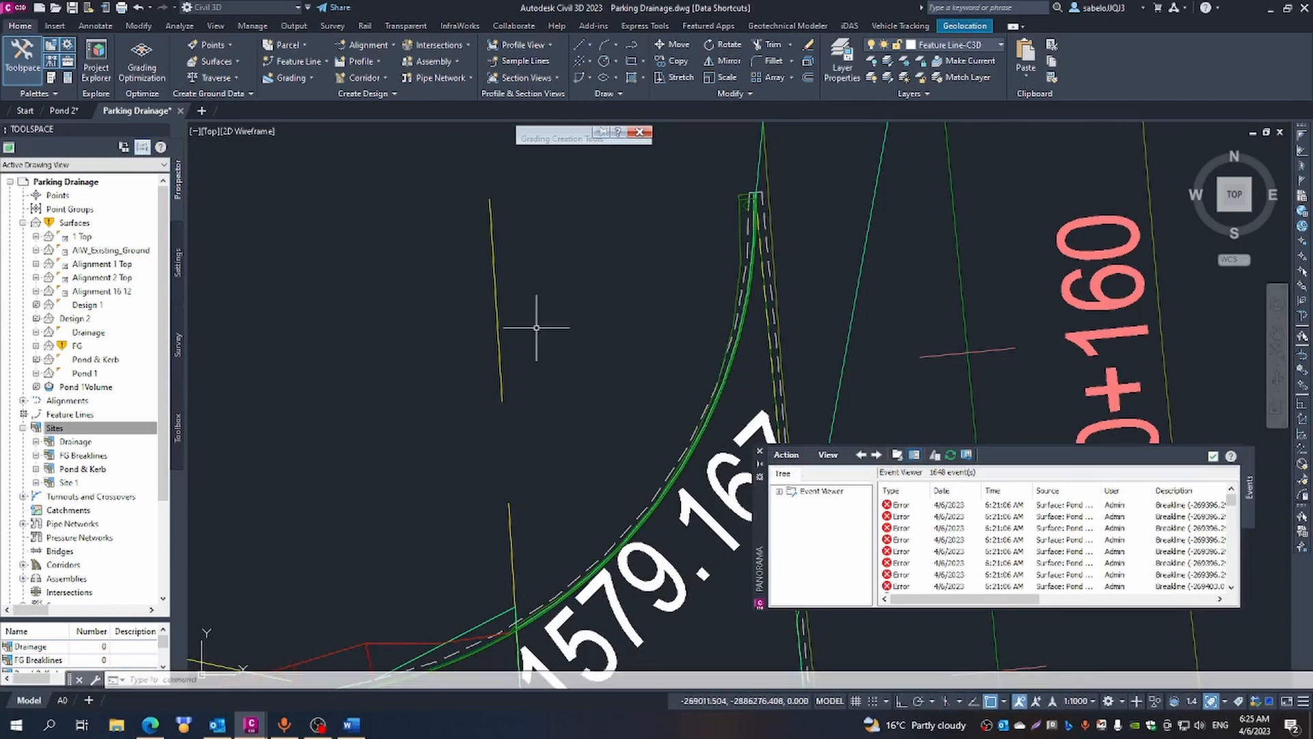
click(759, 452)
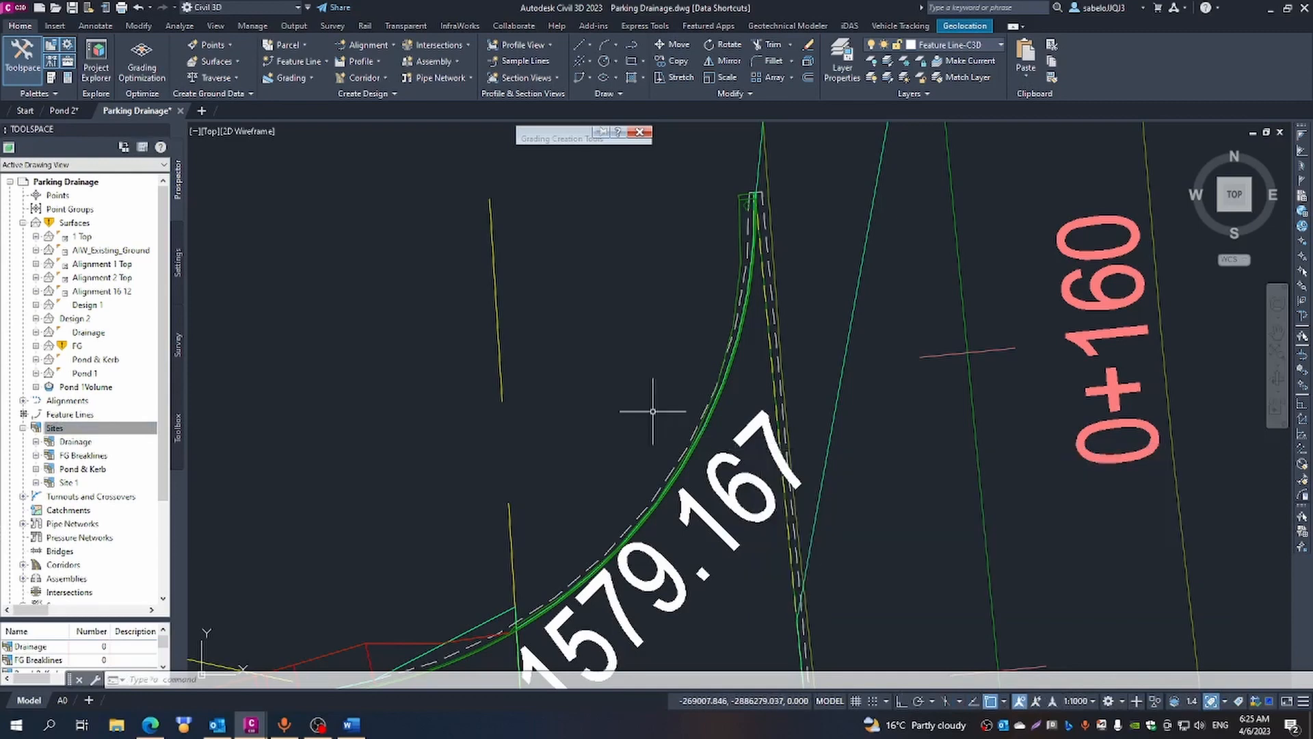
- Draw a polyline with a short straight start followed by arcs from the new grading's western end to the platform edge at the overlapping elevation labels
scroll(677, 407, down, 4)
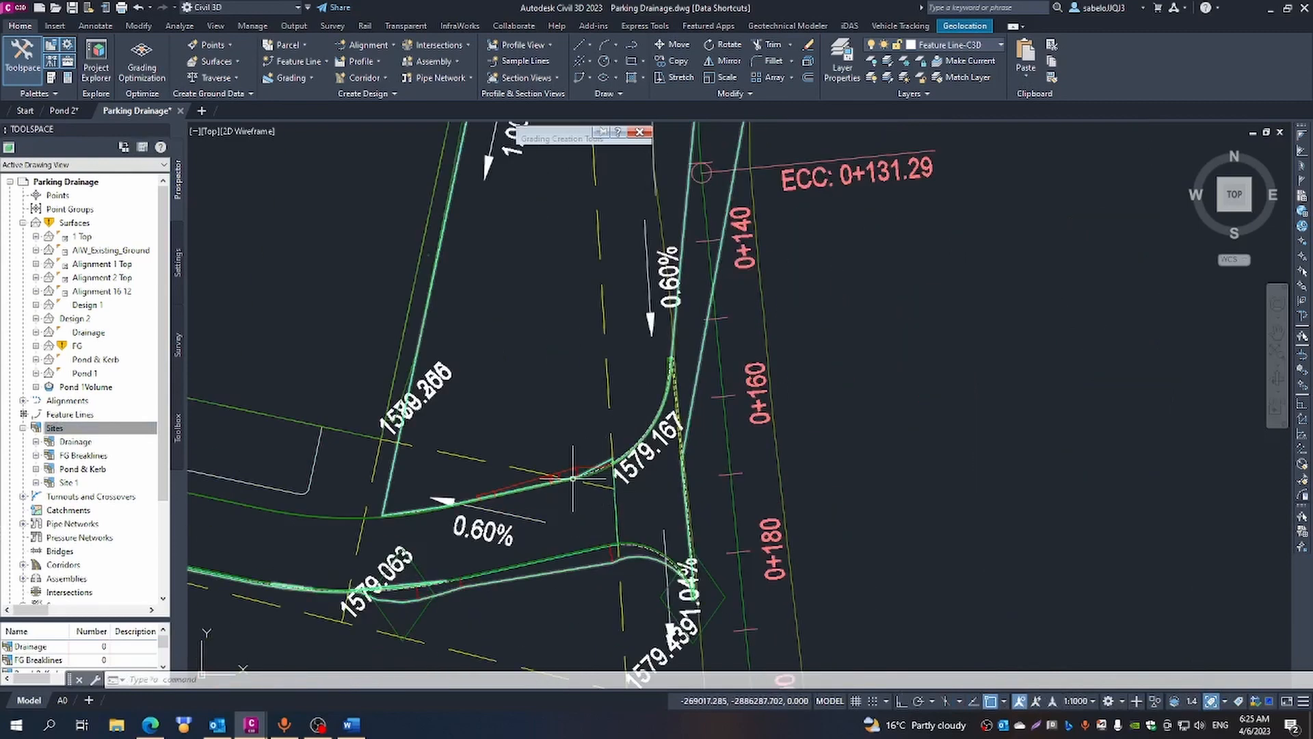
scroll(570, 476, down, 2)
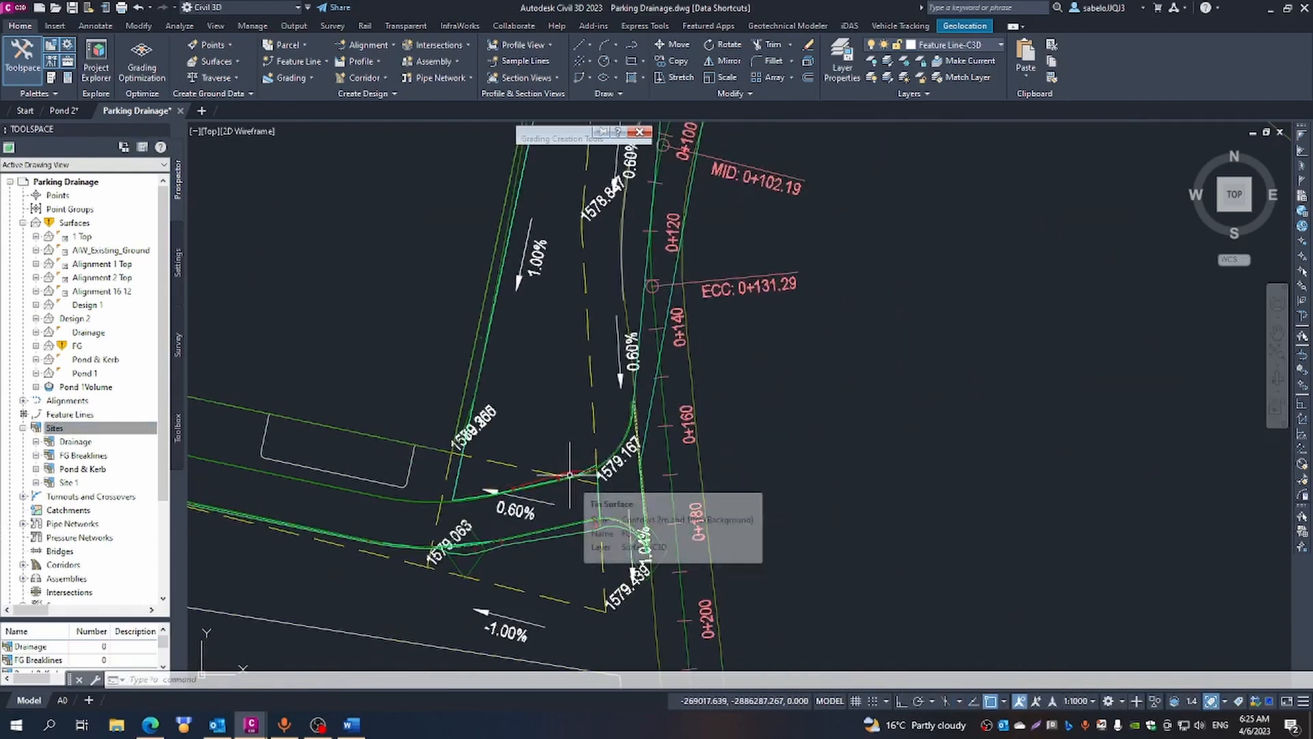
scroll(448, 472, up, 5)
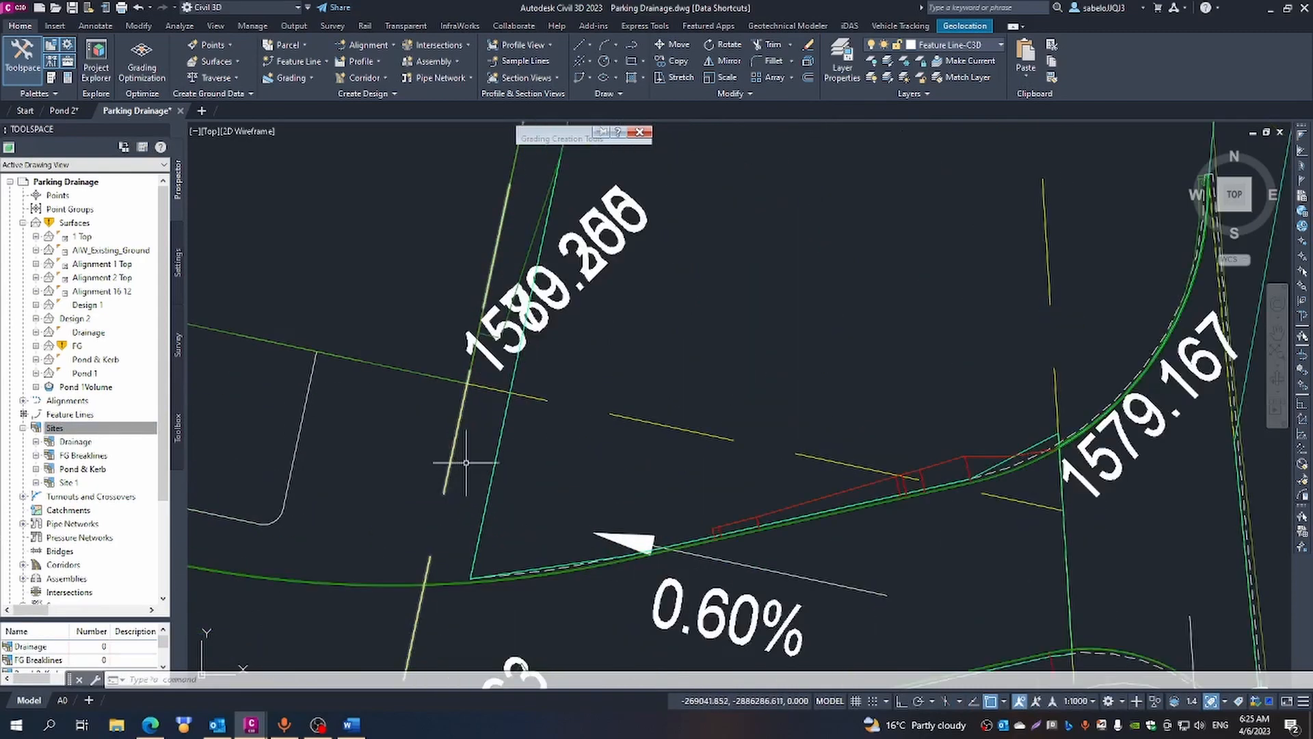
click(633, 45)
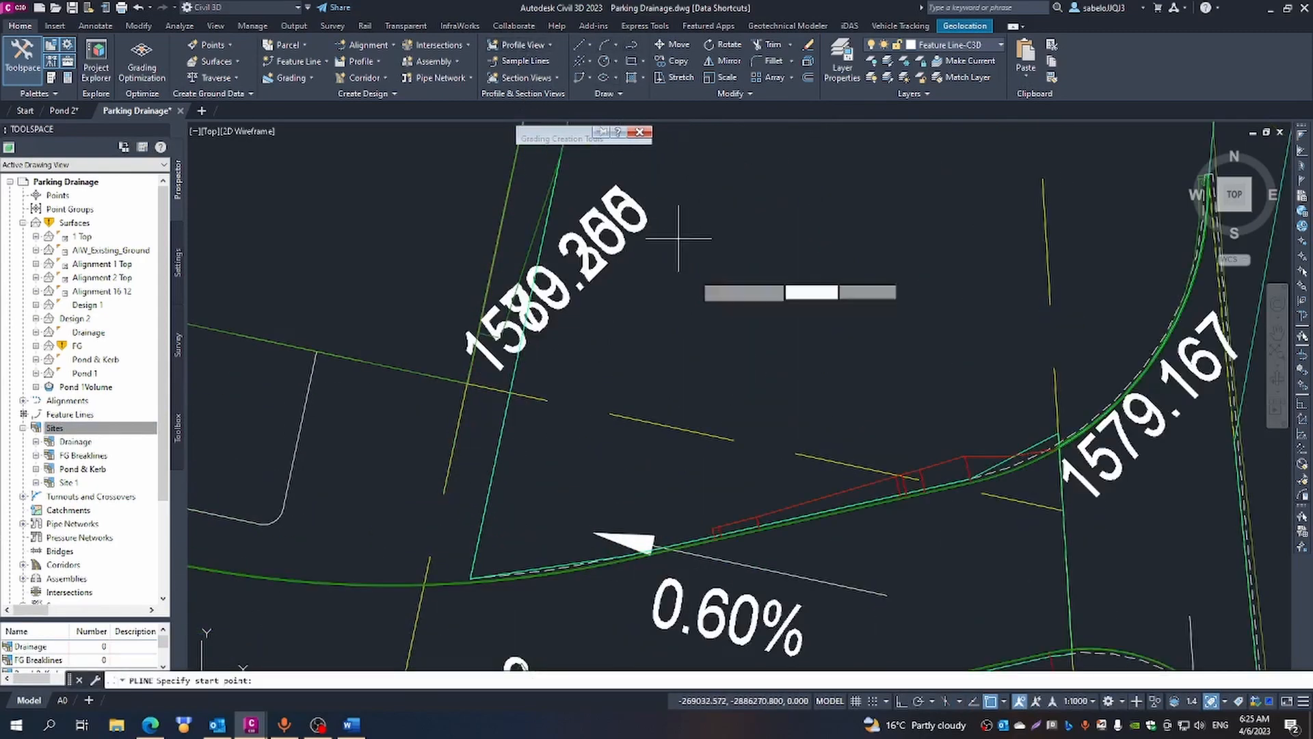
click(712, 528)
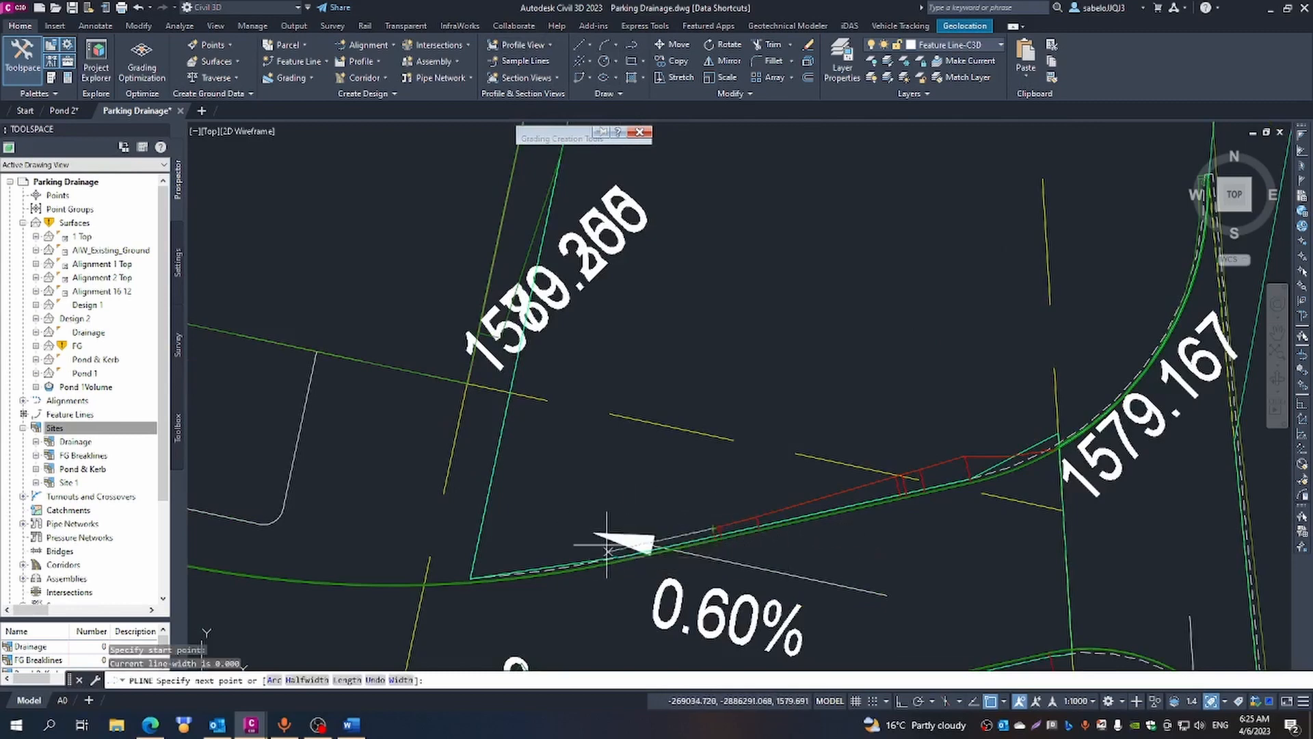
click(655, 530)
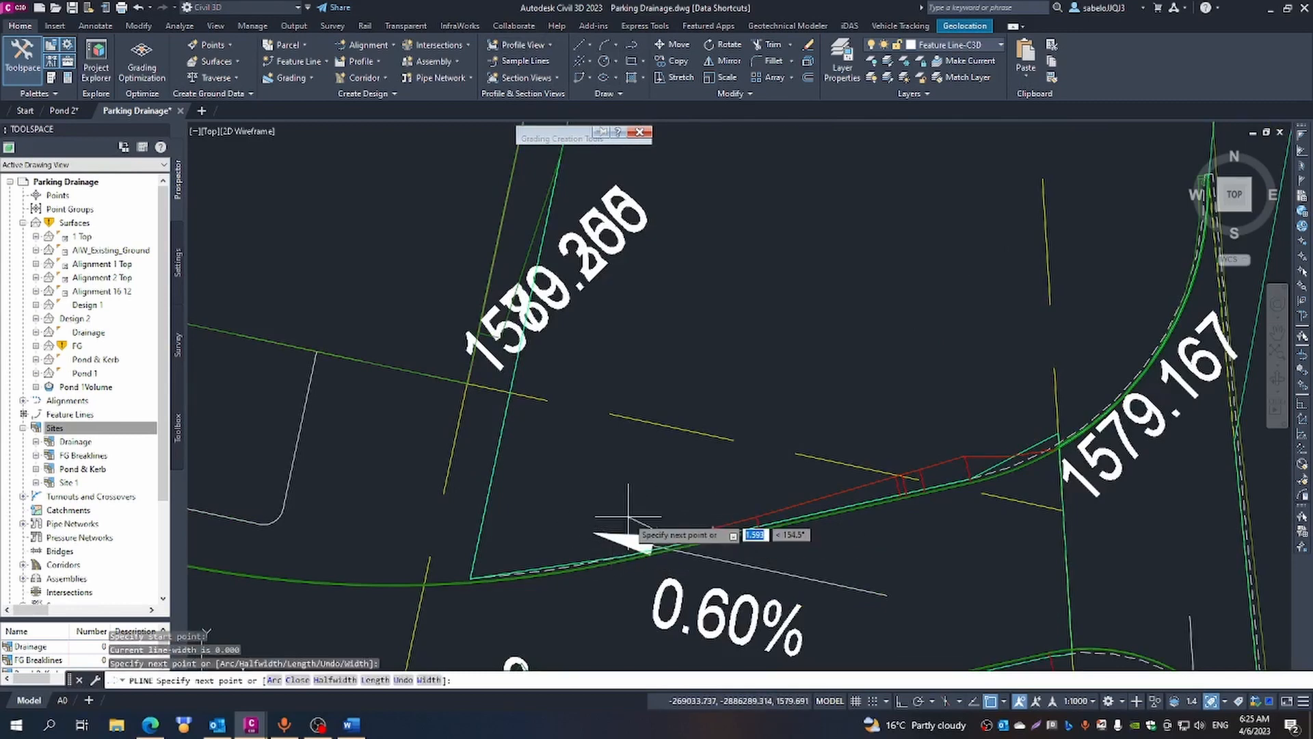
text(a)
key(Return)
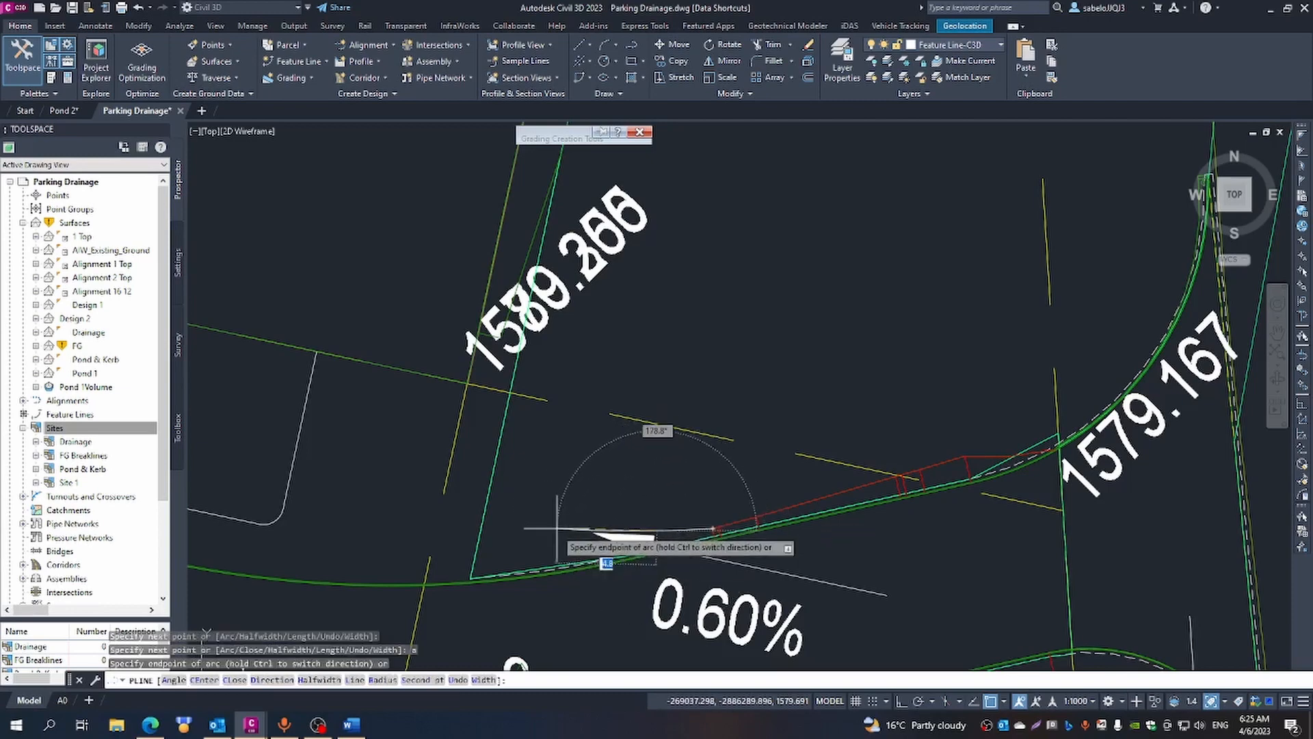
click(543, 525)
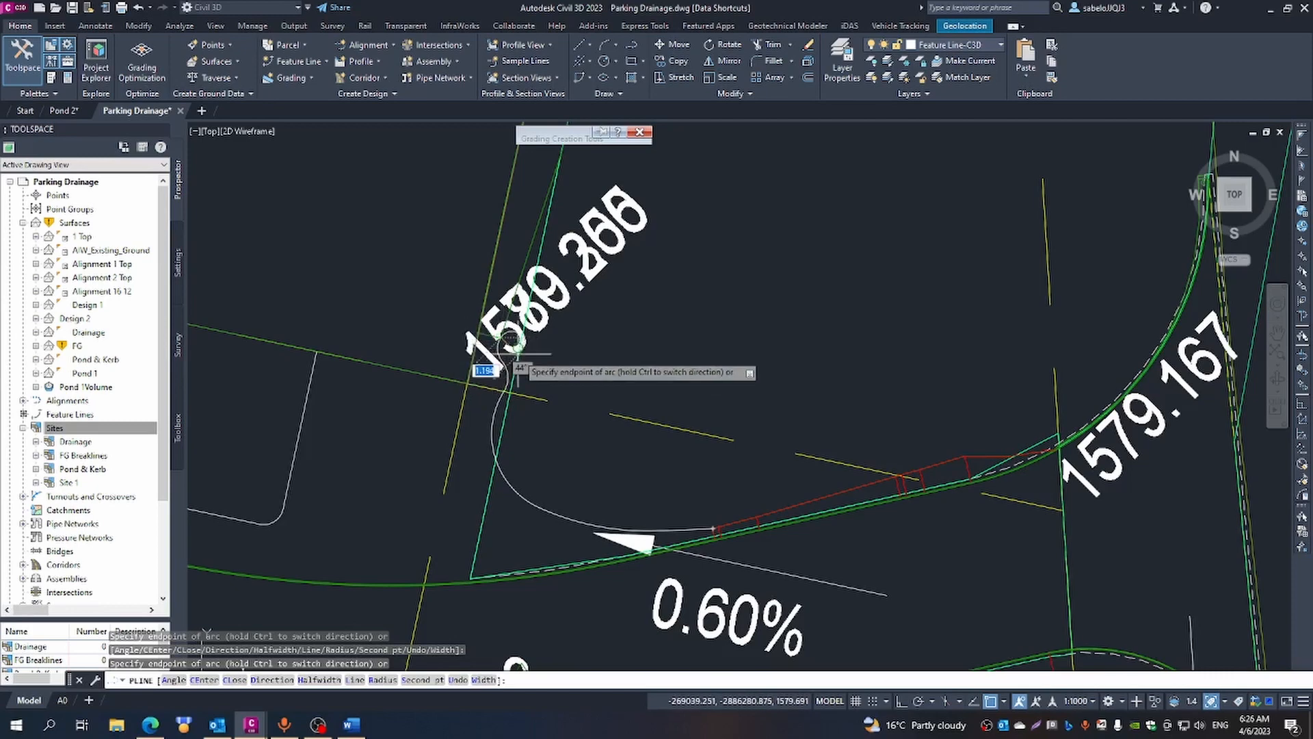
key(Escape)
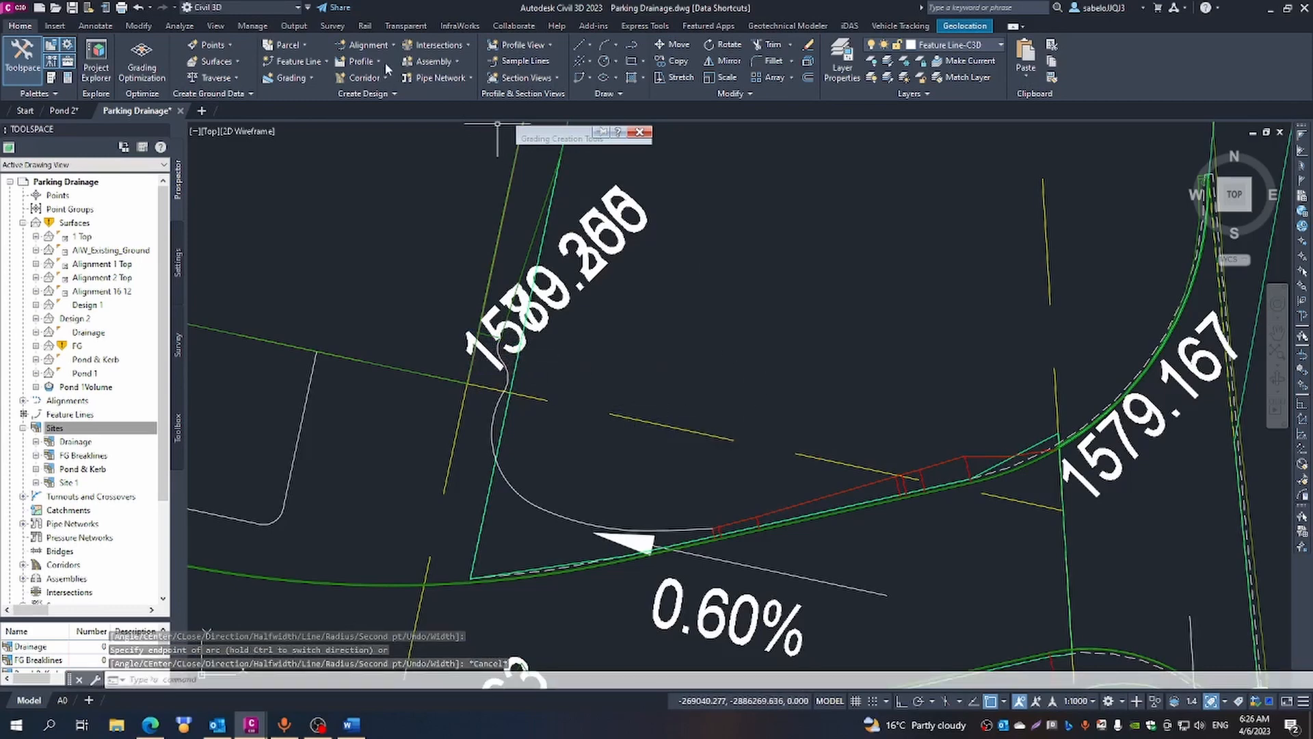
- Convert the new polyline to a feature line in site Pond & Kerb, taking elevations from AIW_Existing_Ground with intermediate grade break points, and dismiss the event list
click(326, 59)
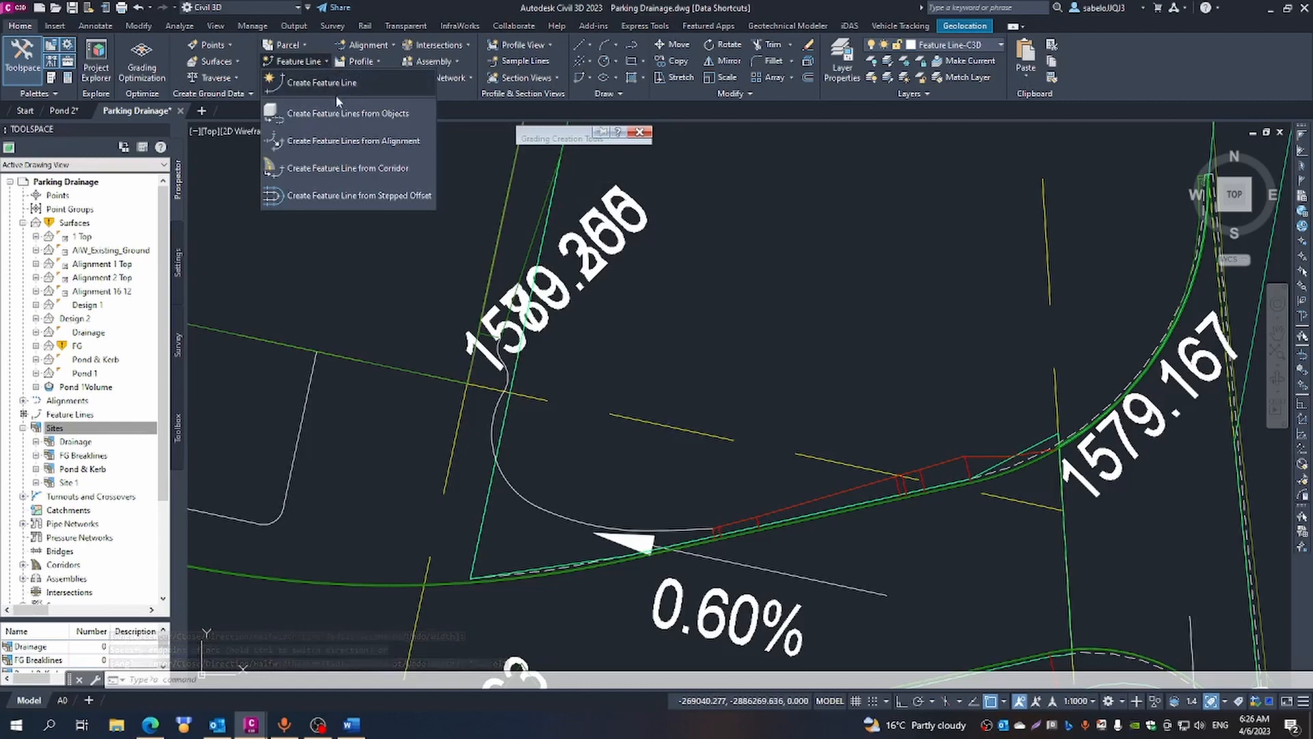
click(347, 114)
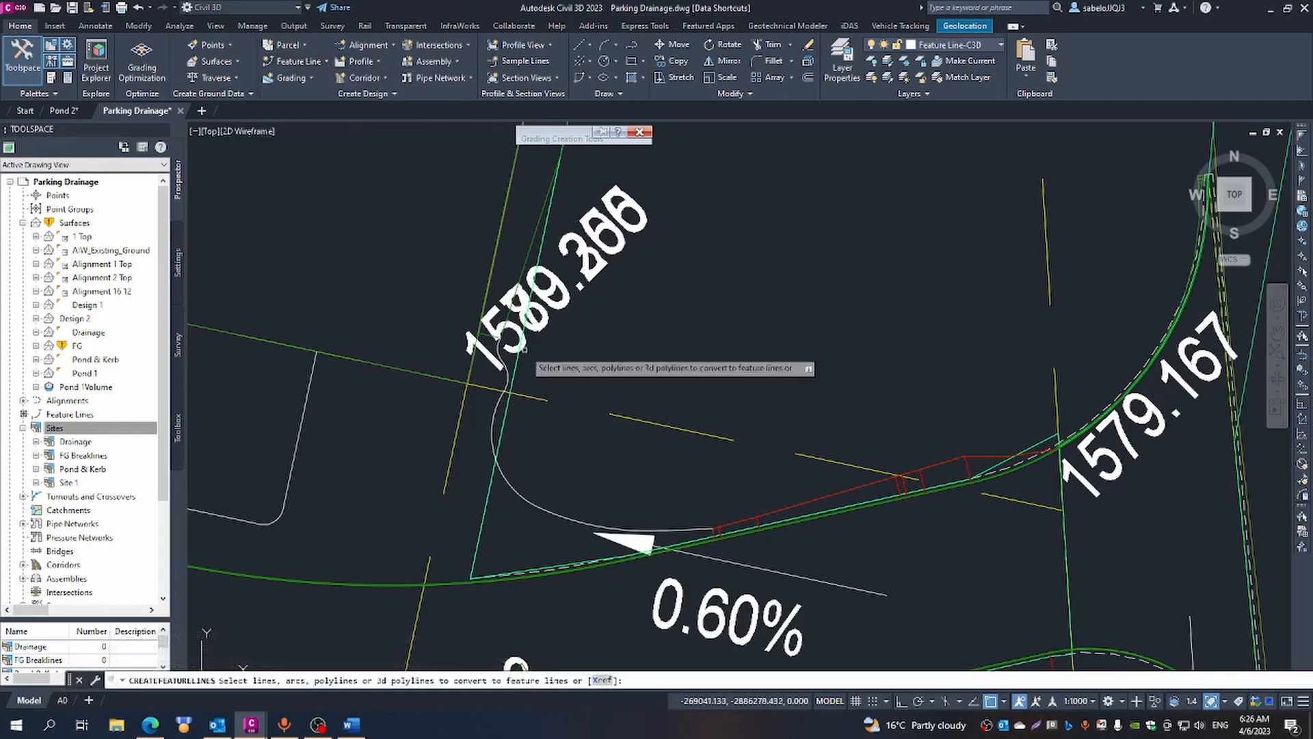
click(575, 521)
right_click(588, 507)
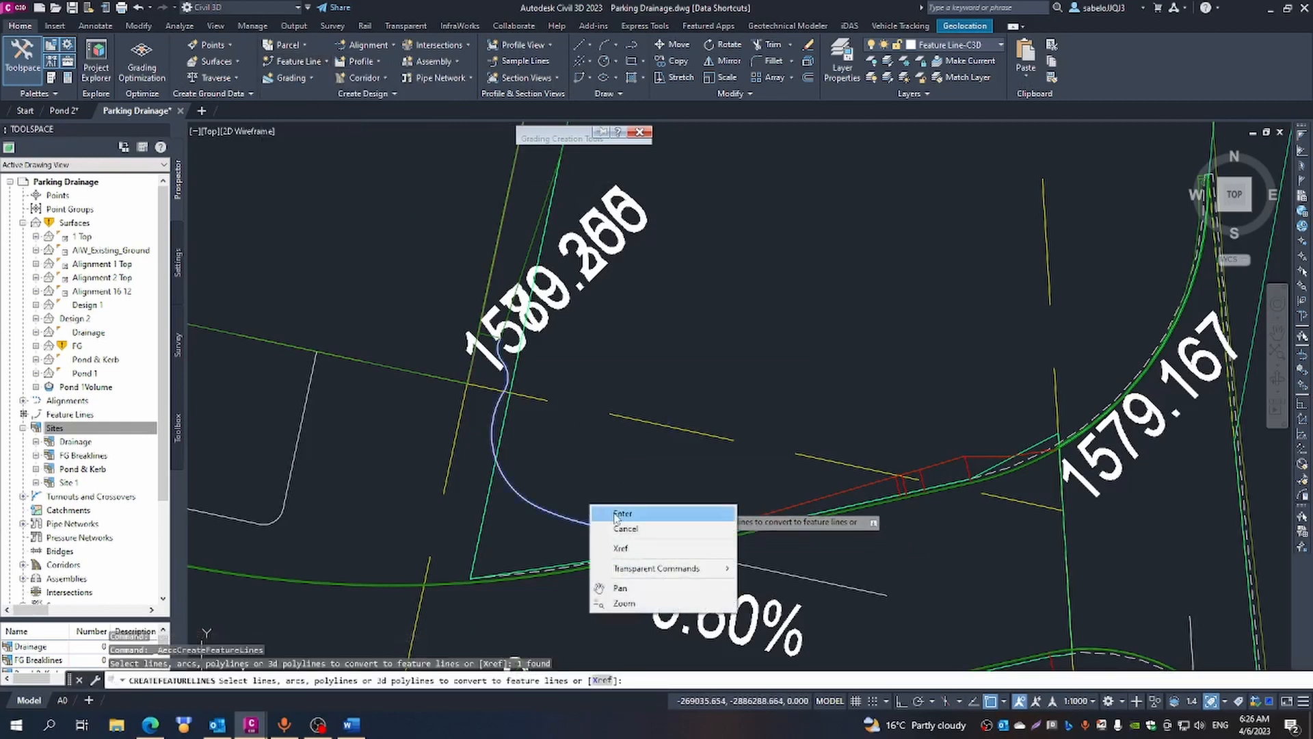
click(612, 514)
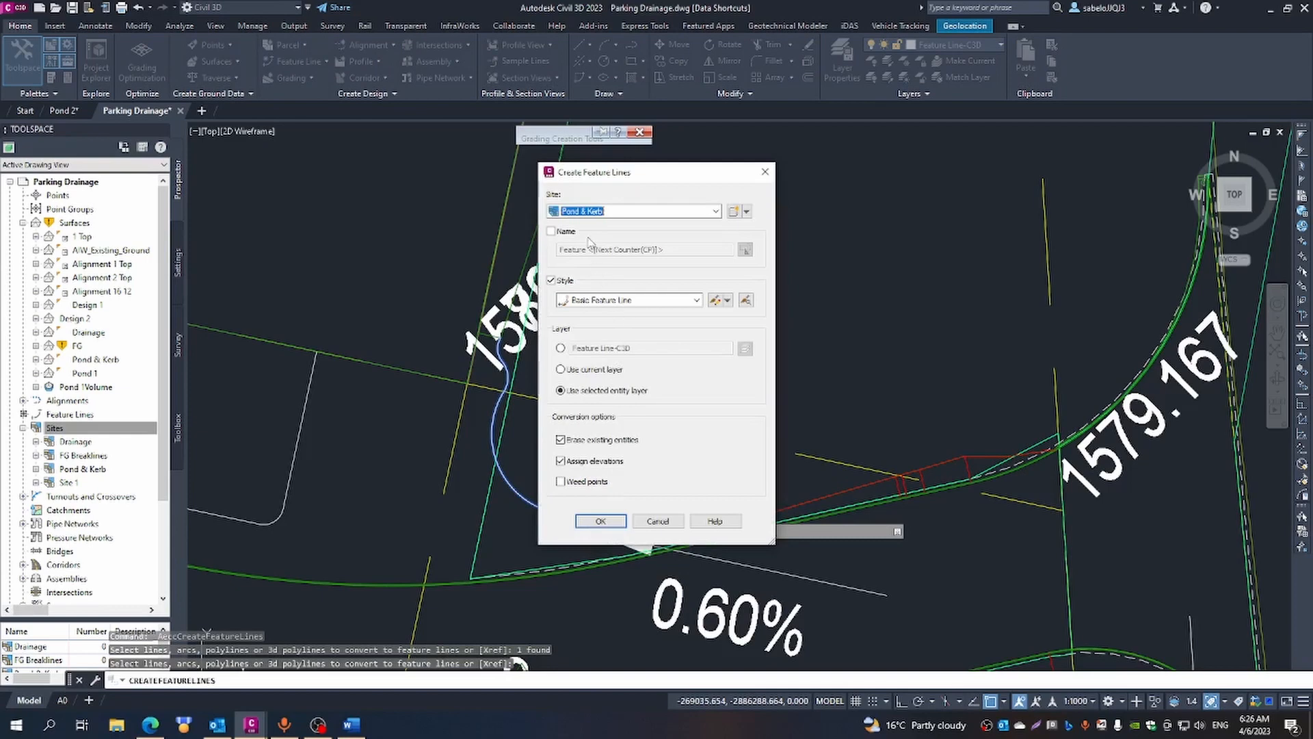
click(600, 521)
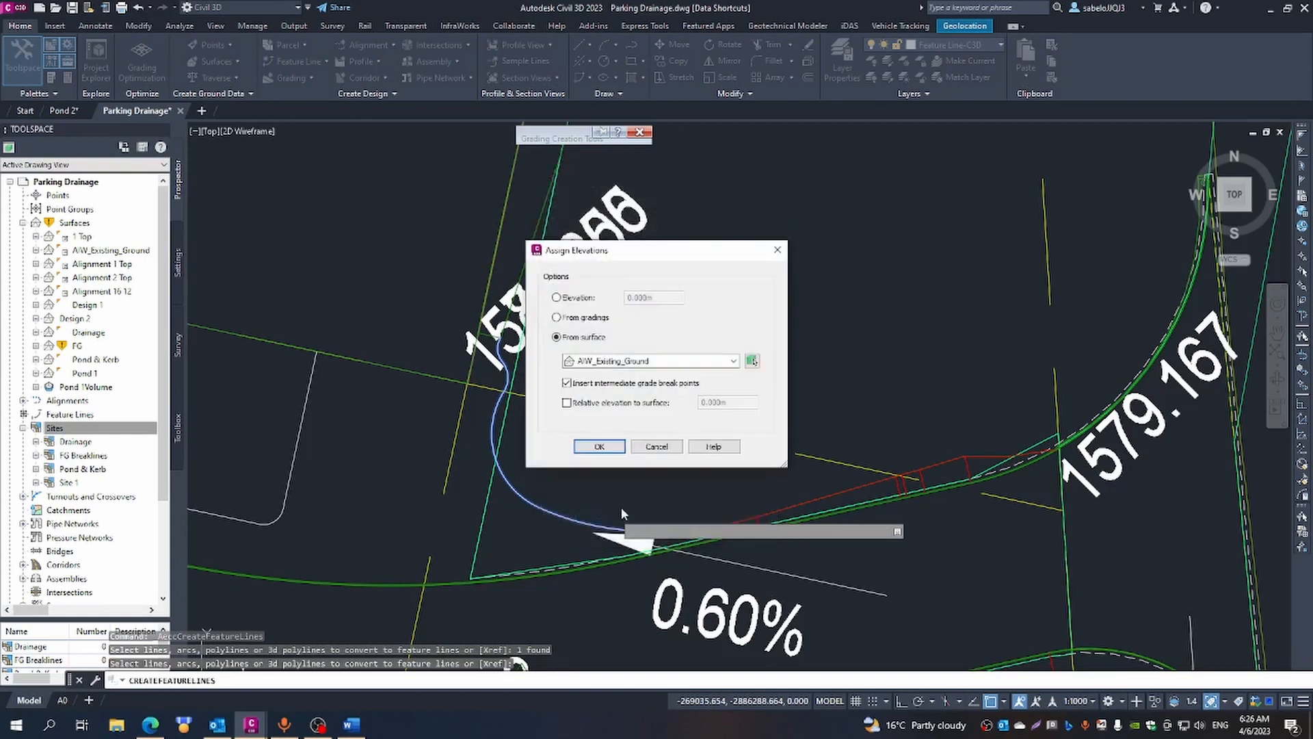
click(599, 446)
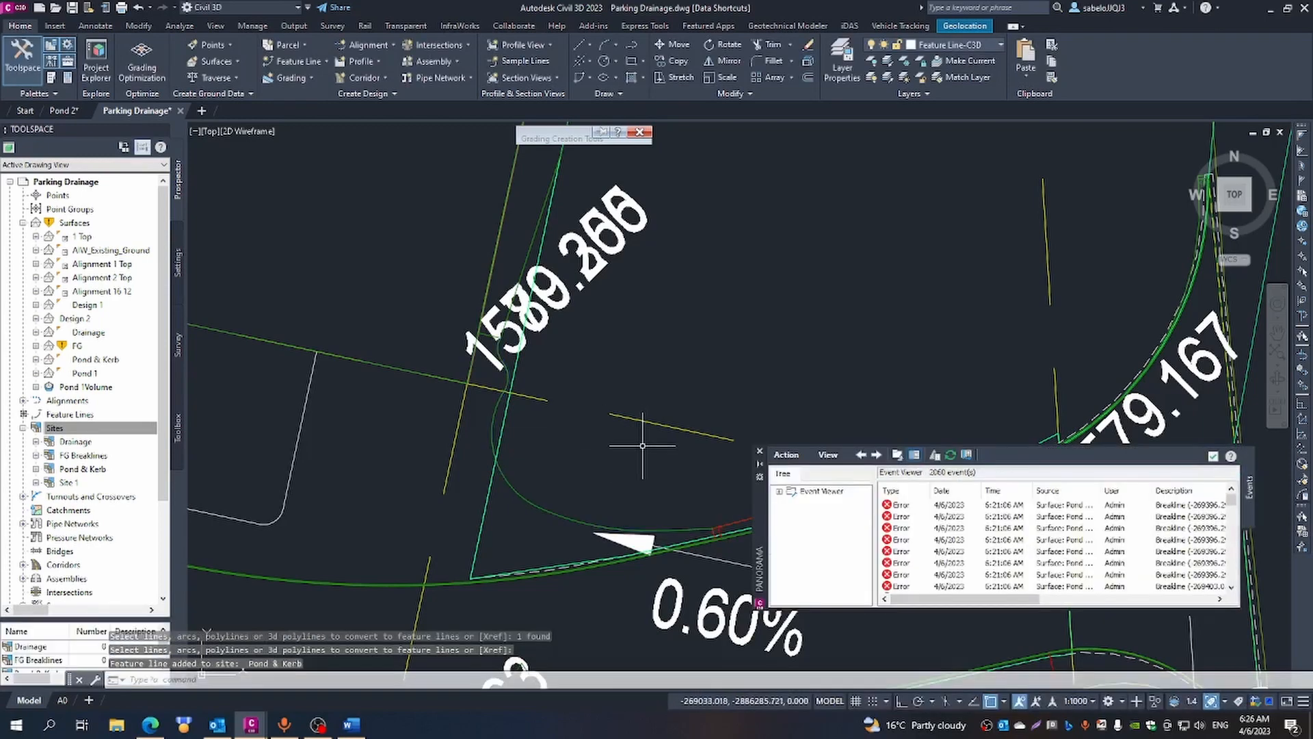
key(Escape)
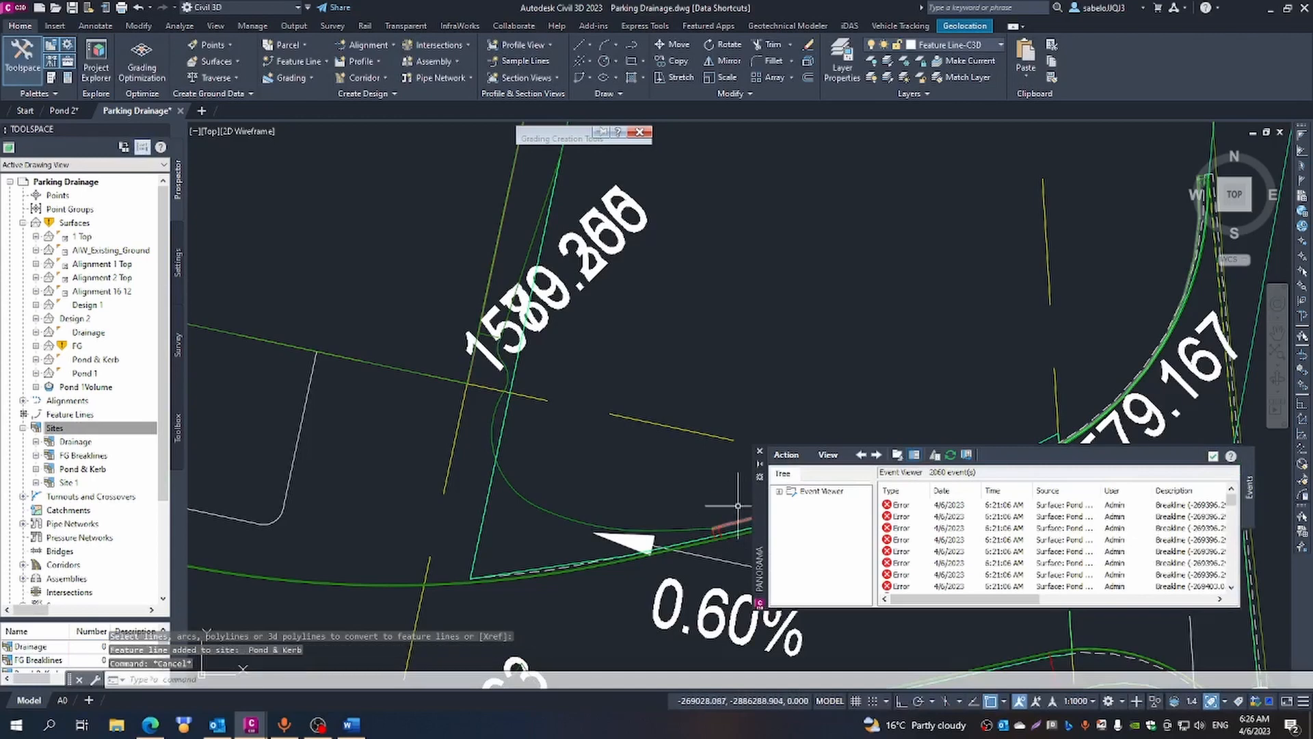
click(760, 452)
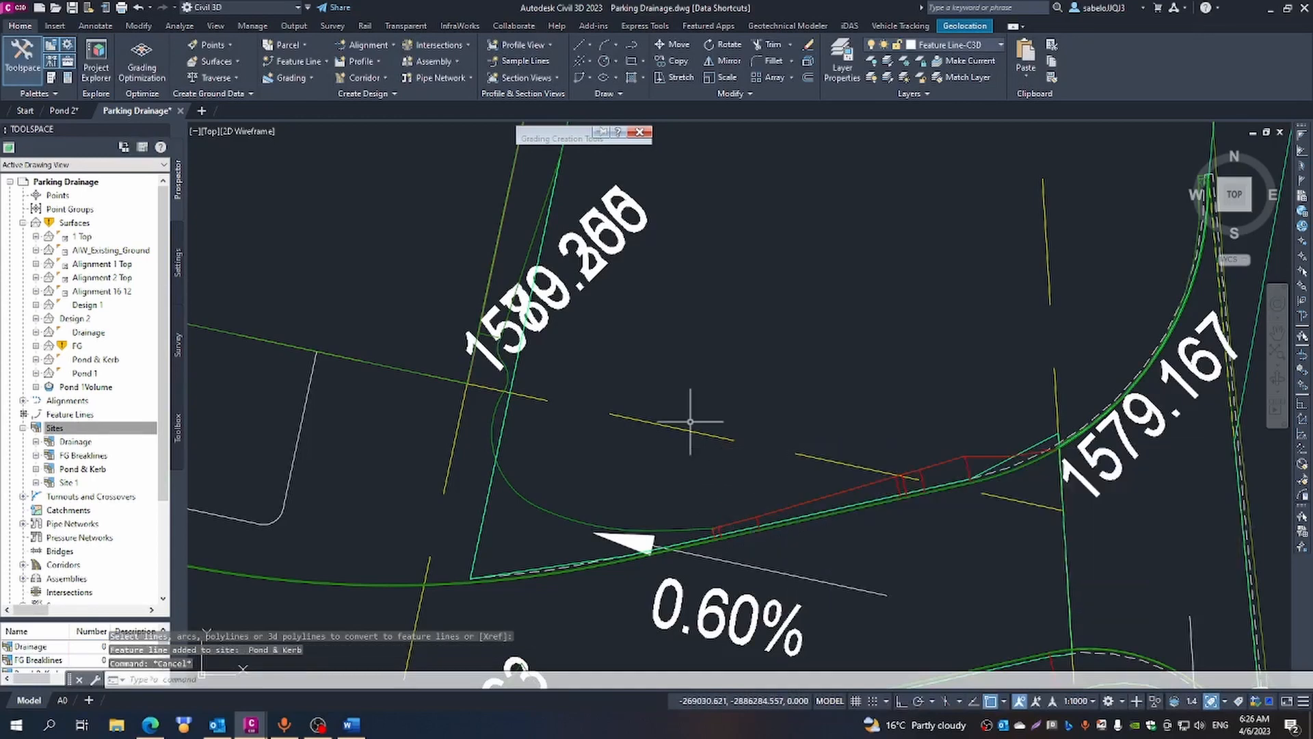
- Examine the FG surface triangles around the new kerb grading, the platform corner and the 1579.167 curve
scroll(690, 422, down, 2)
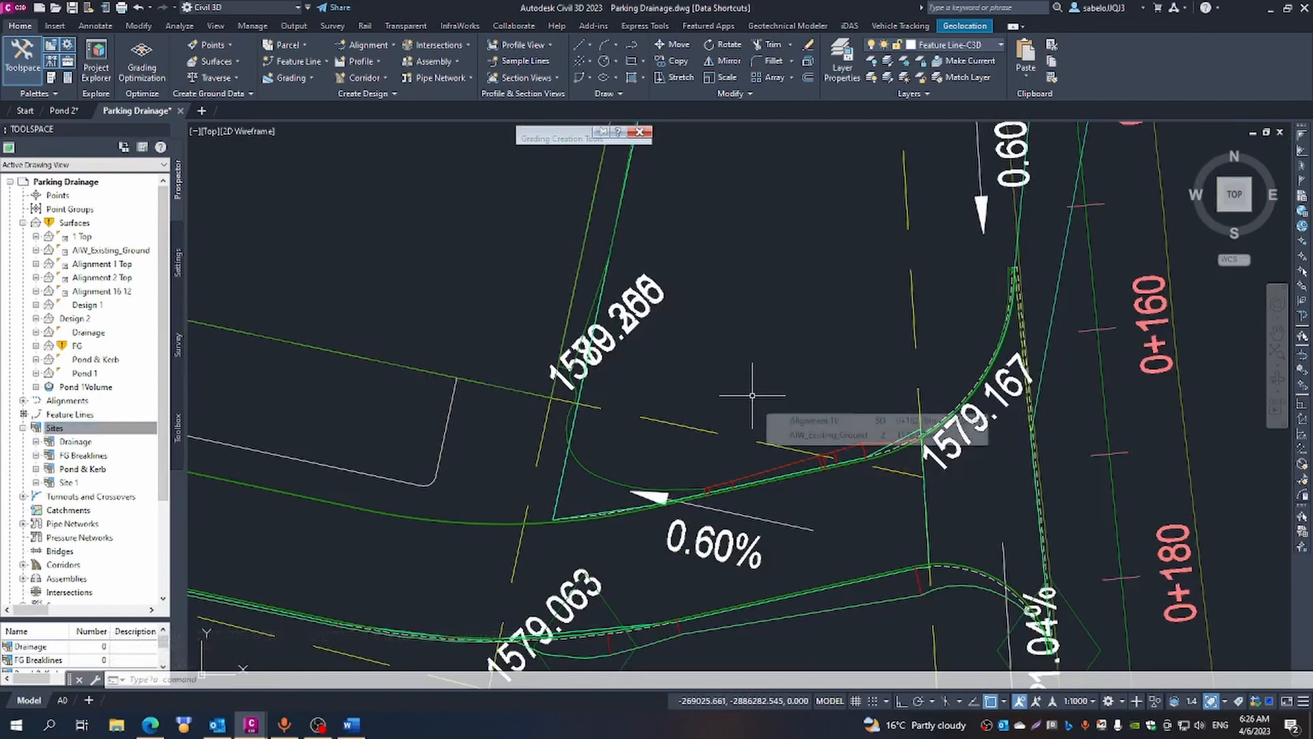
scroll(752, 396, down, 3)
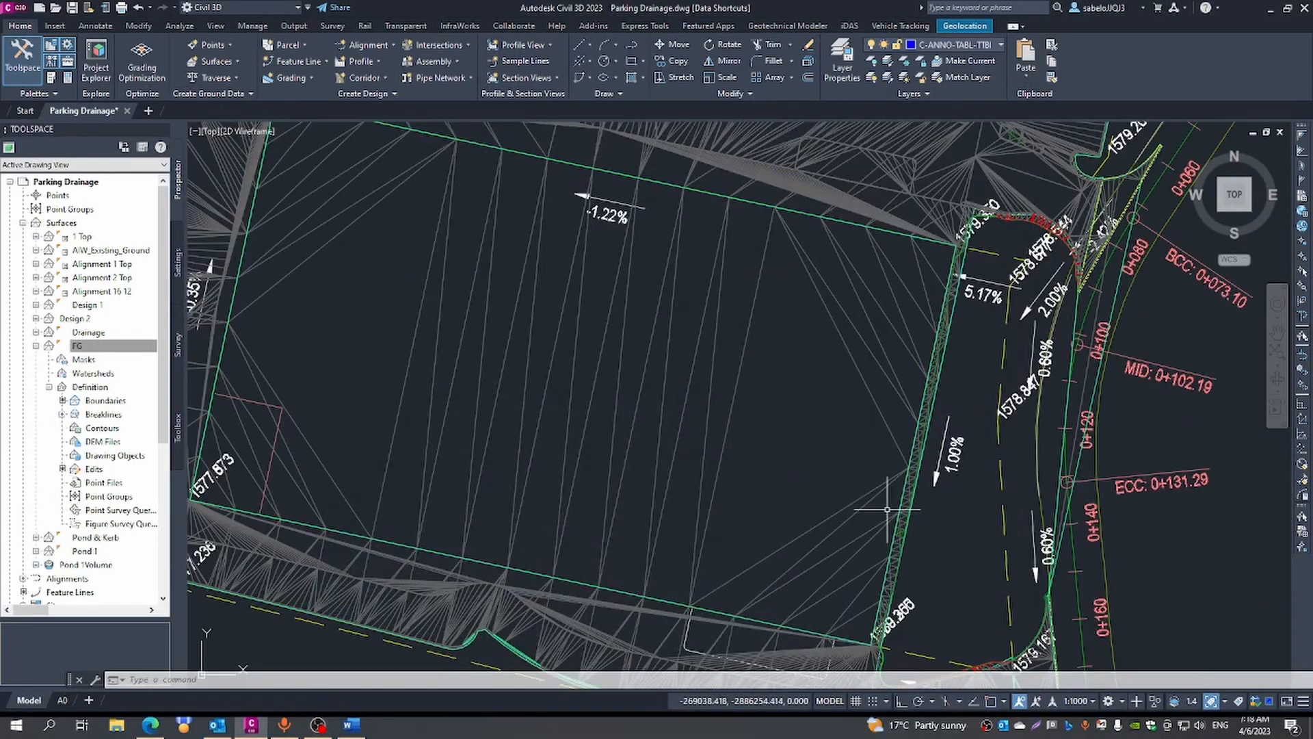
scroll(887, 510, down, 5)
scroll(931, 578, up, 8)
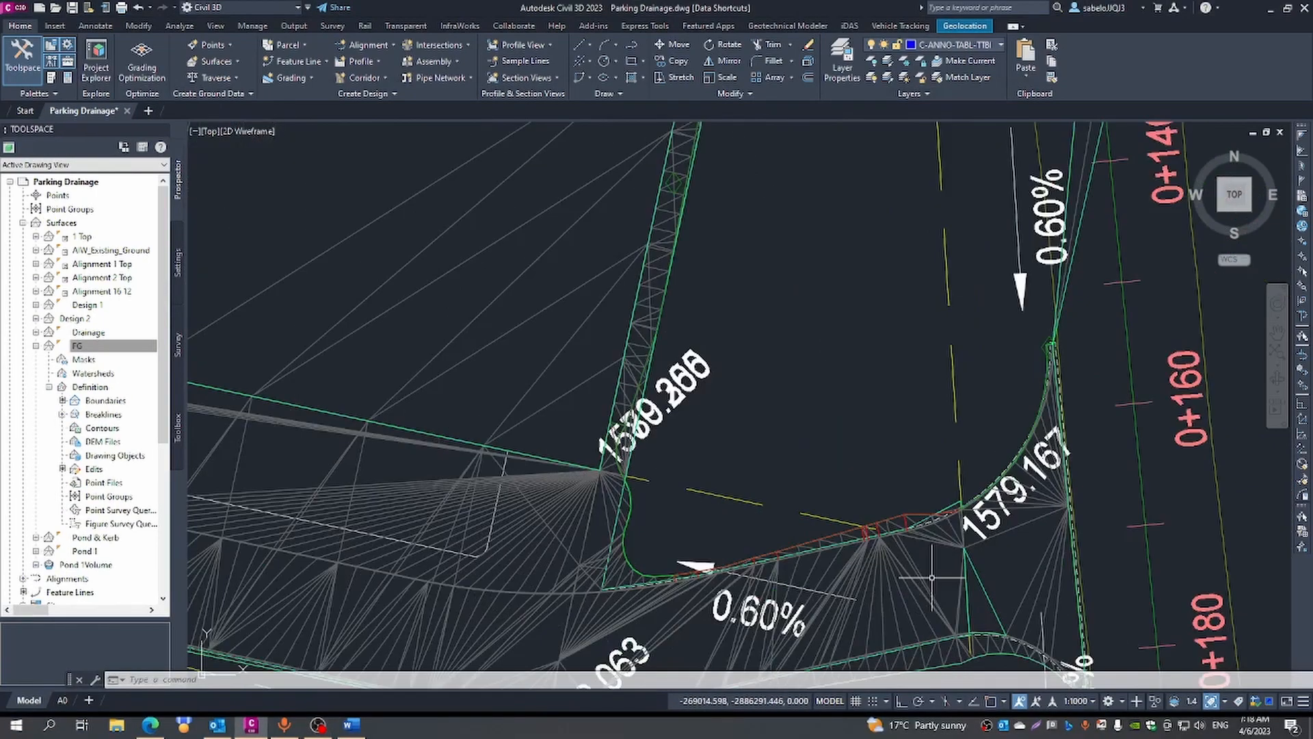
scroll(931, 576, up, 6)
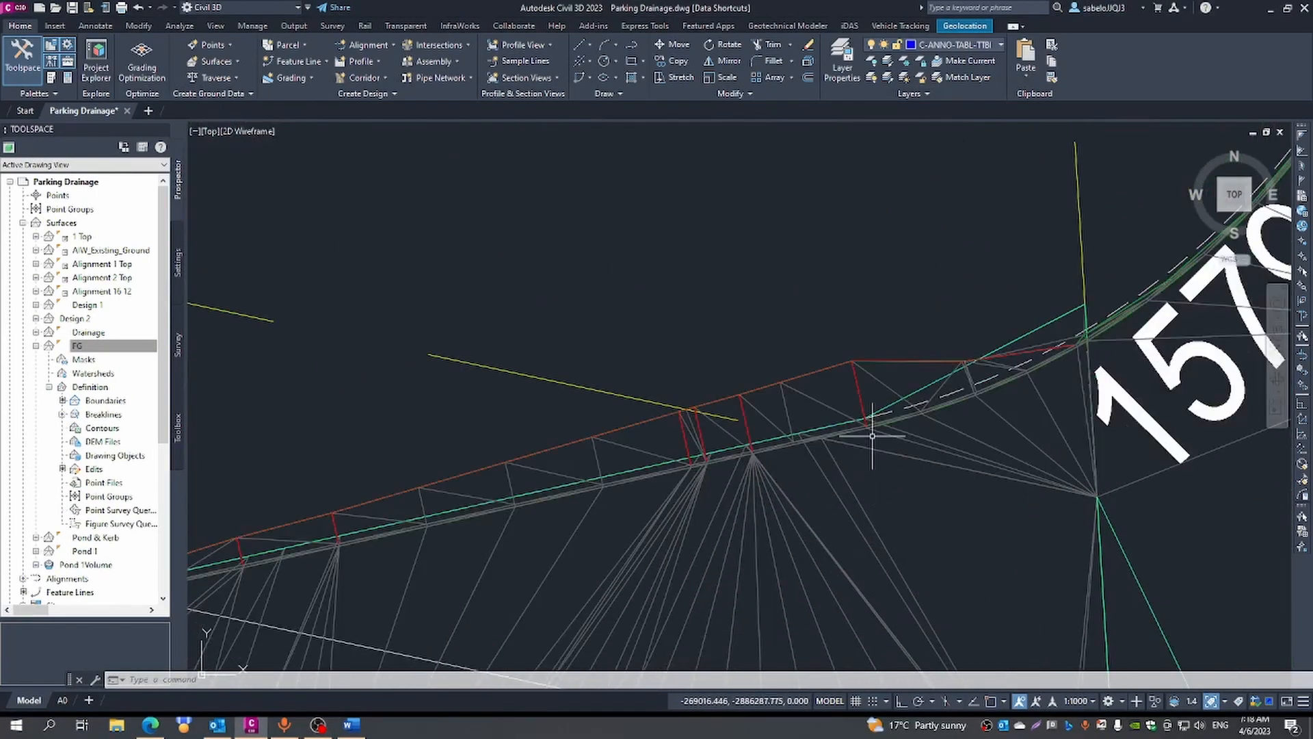
scroll(818, 402, down, 4)
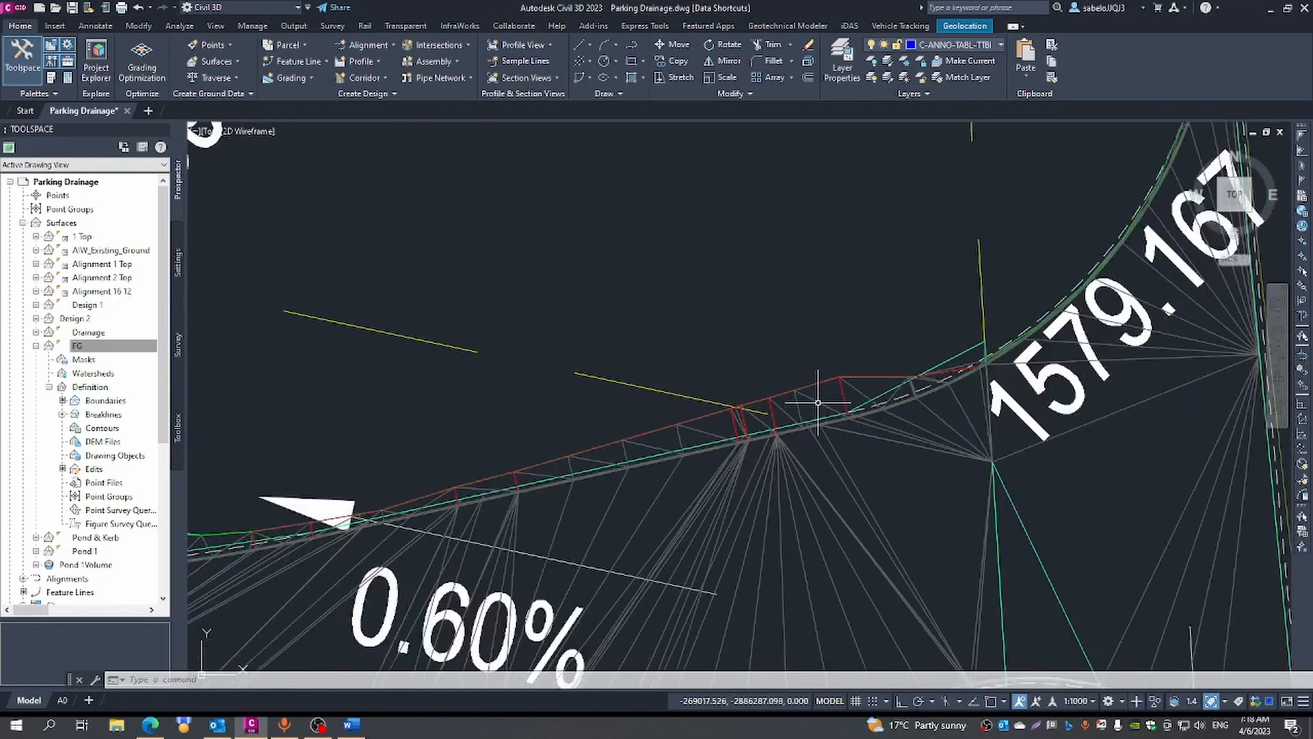
scroll(817, 402, down, 3)
scroll(818, 402, down, 1)
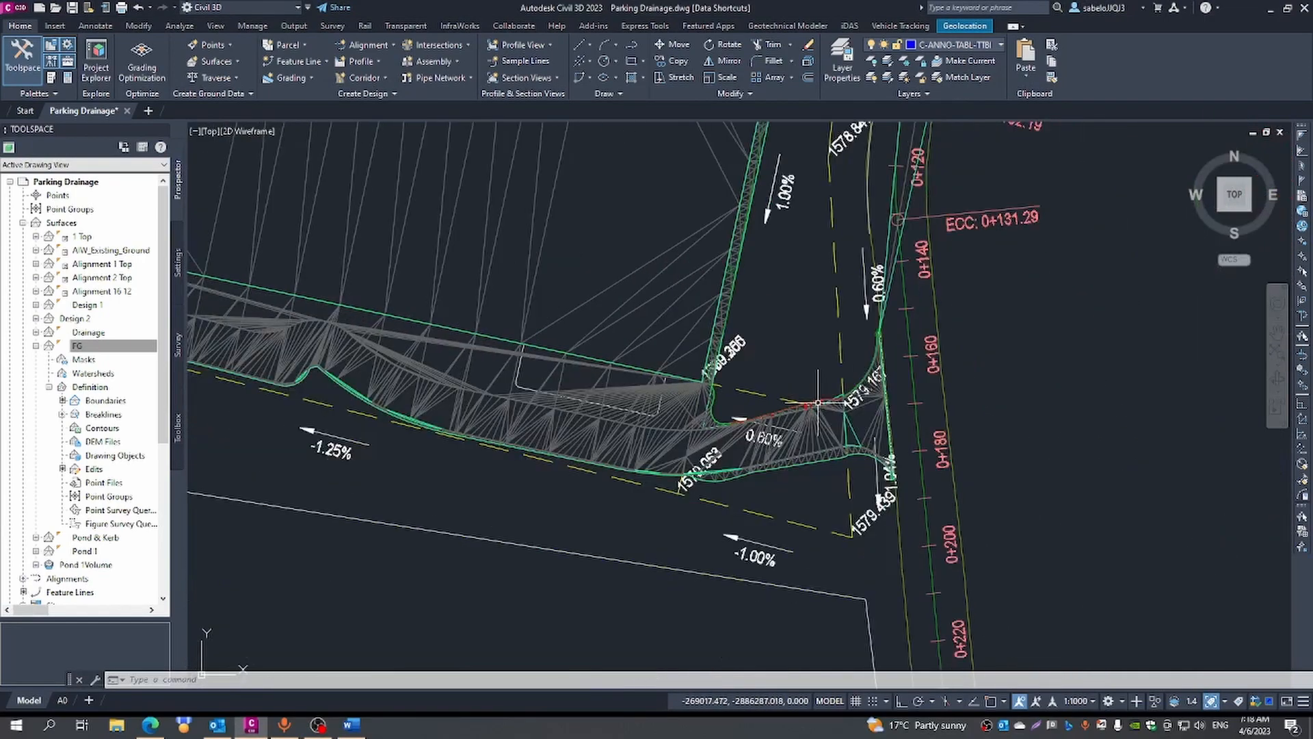
scroll(818, 402, down, 2)
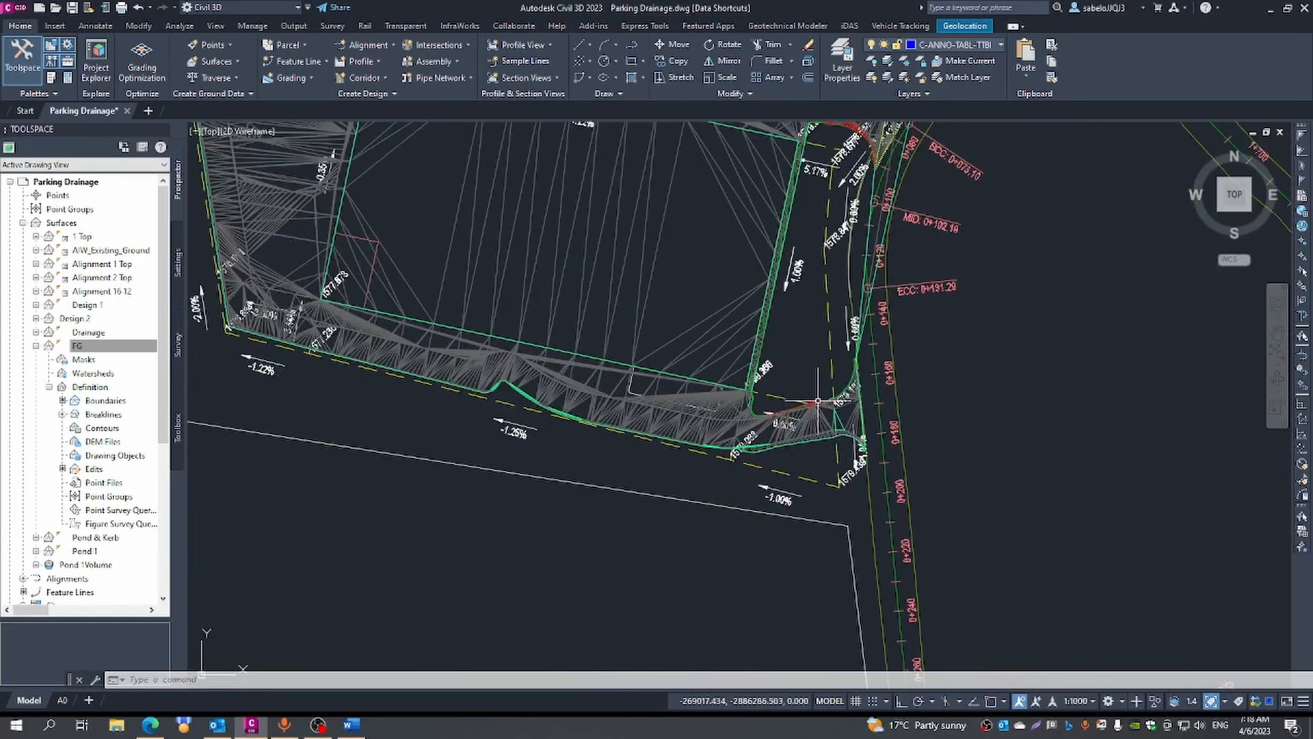
- Turn on the Bound 4 layer
click(1000, 45)
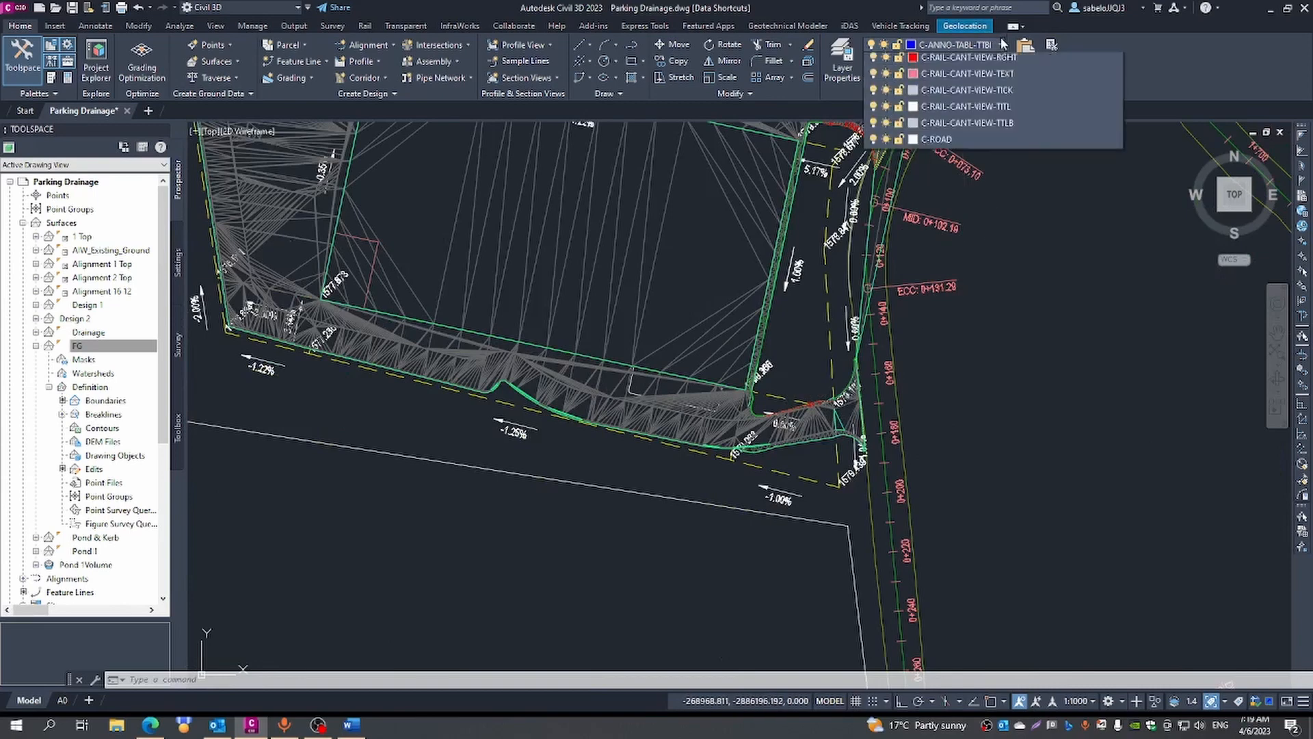
drag(1117, 101, 1114, 68)
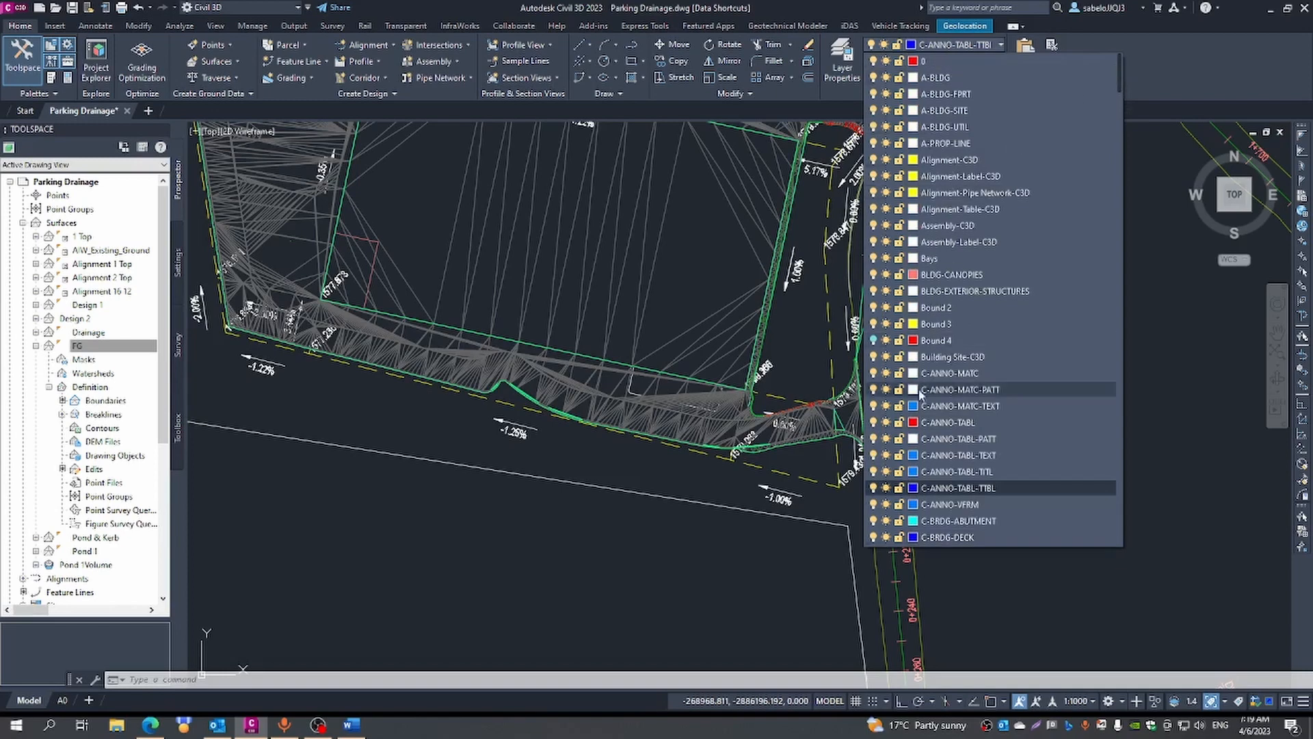
click(874, 340)
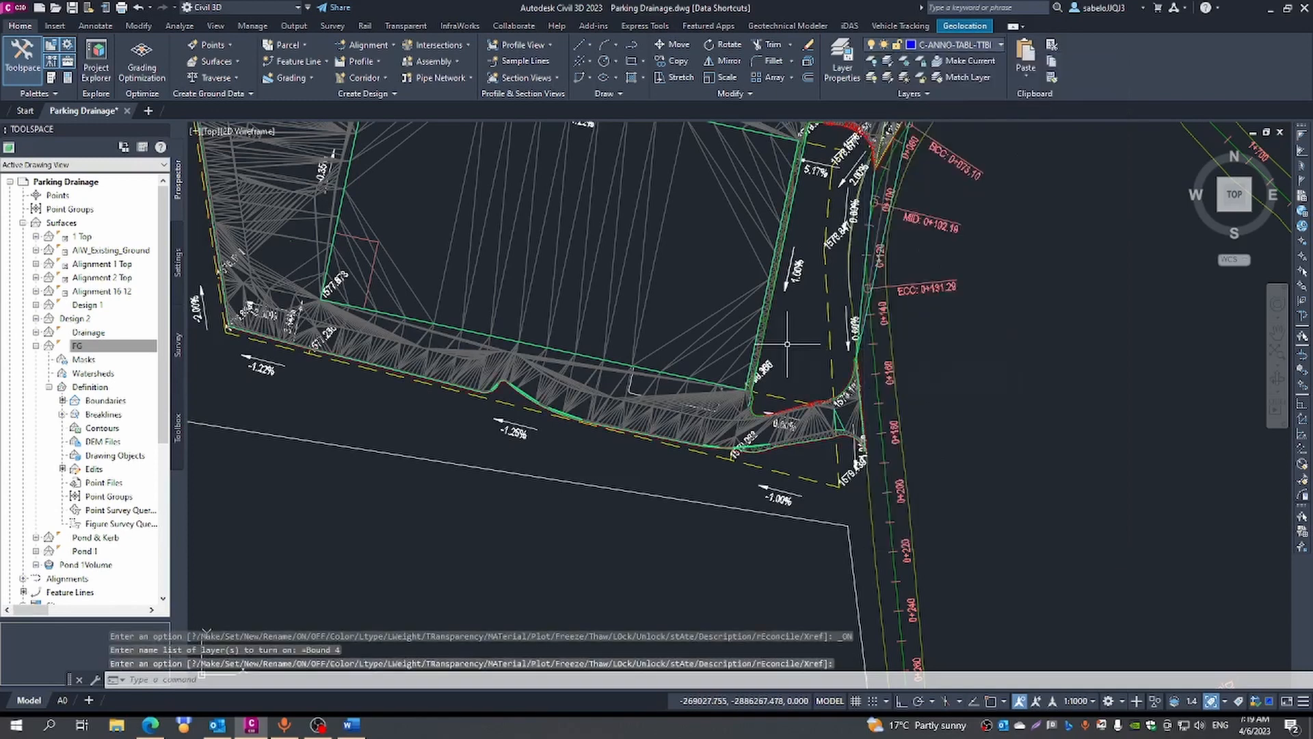
- Add an outer boundary with non-destructive breakline to surface FG, using the red Bound 4 polyline around the graded edges
scroll(810, 400, up, 6)
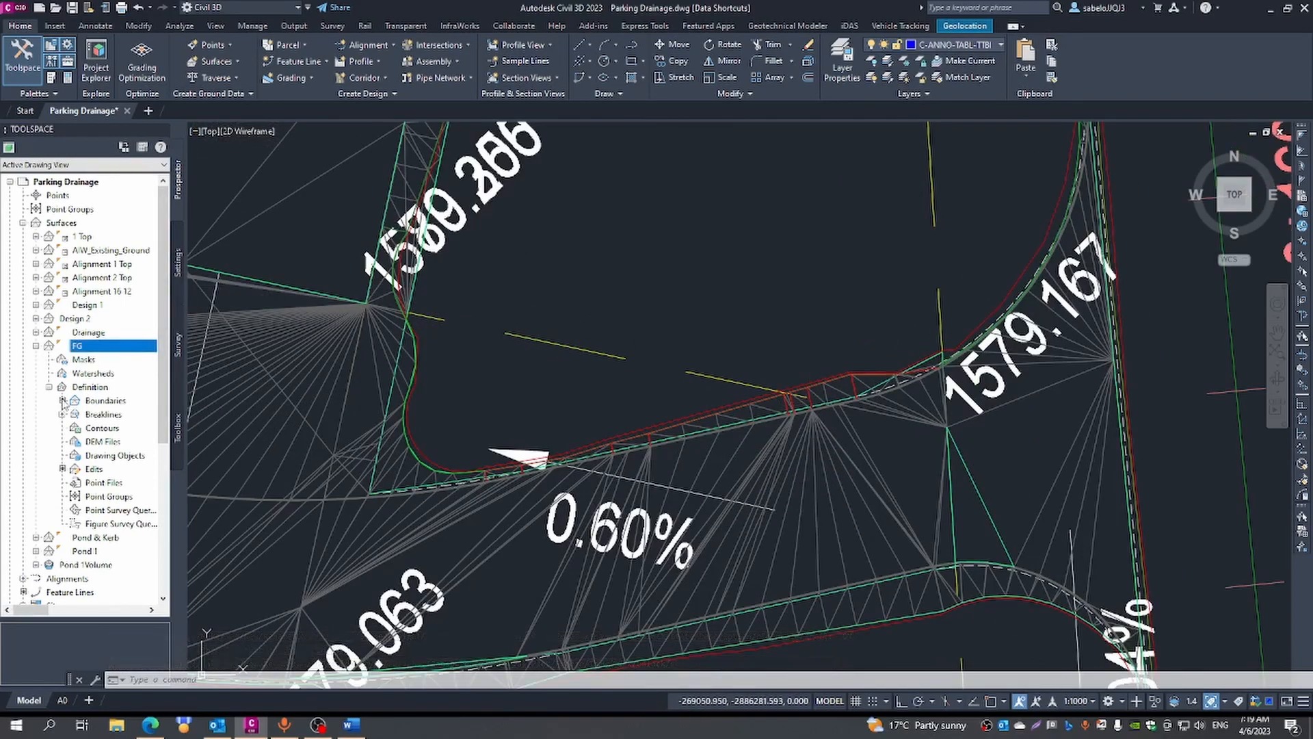
click(89, 402)
right_click(90, 403)
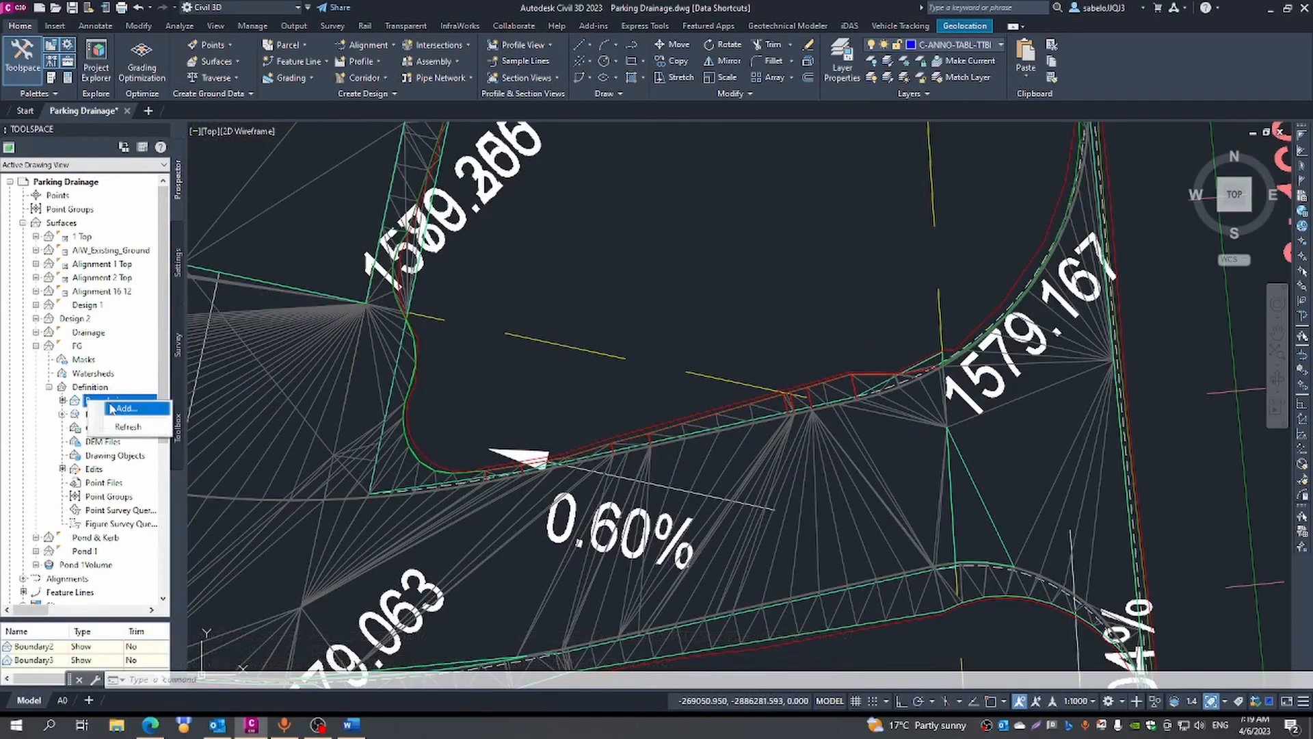
click(111, 407)
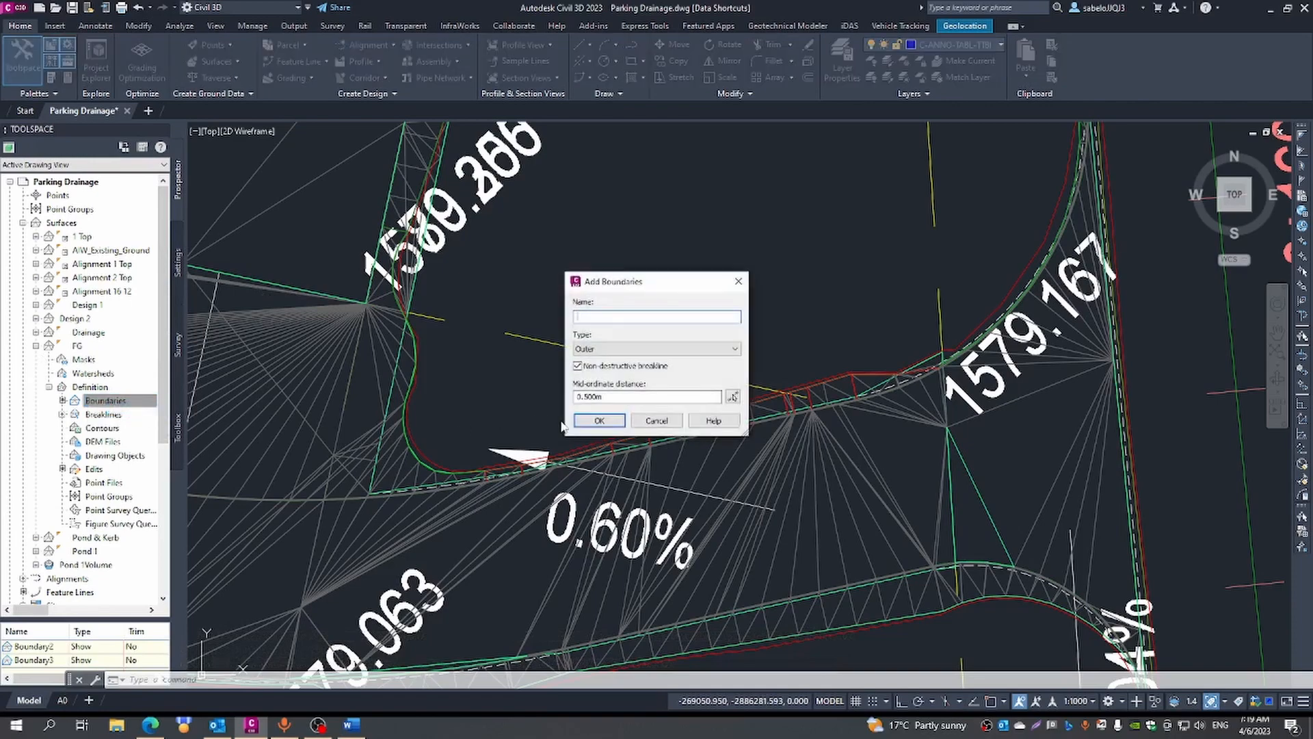
click(590, 422)
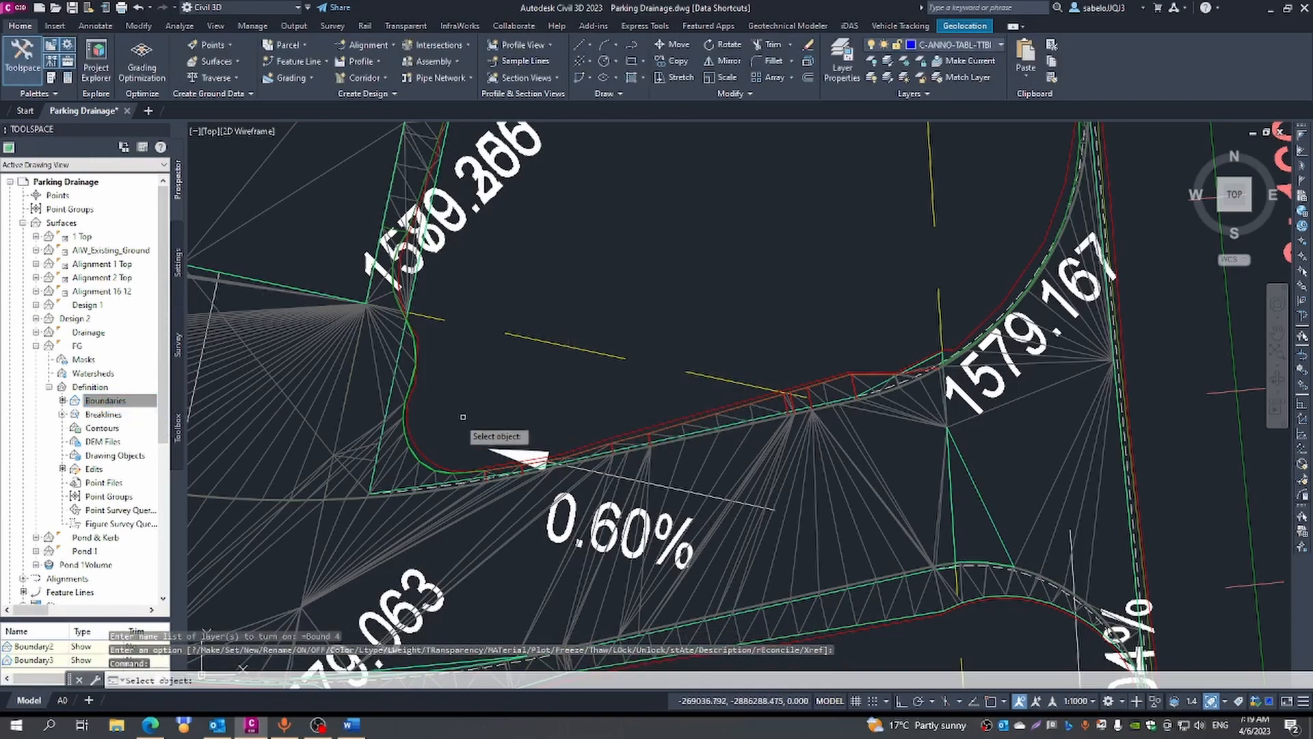
click(424, 457)
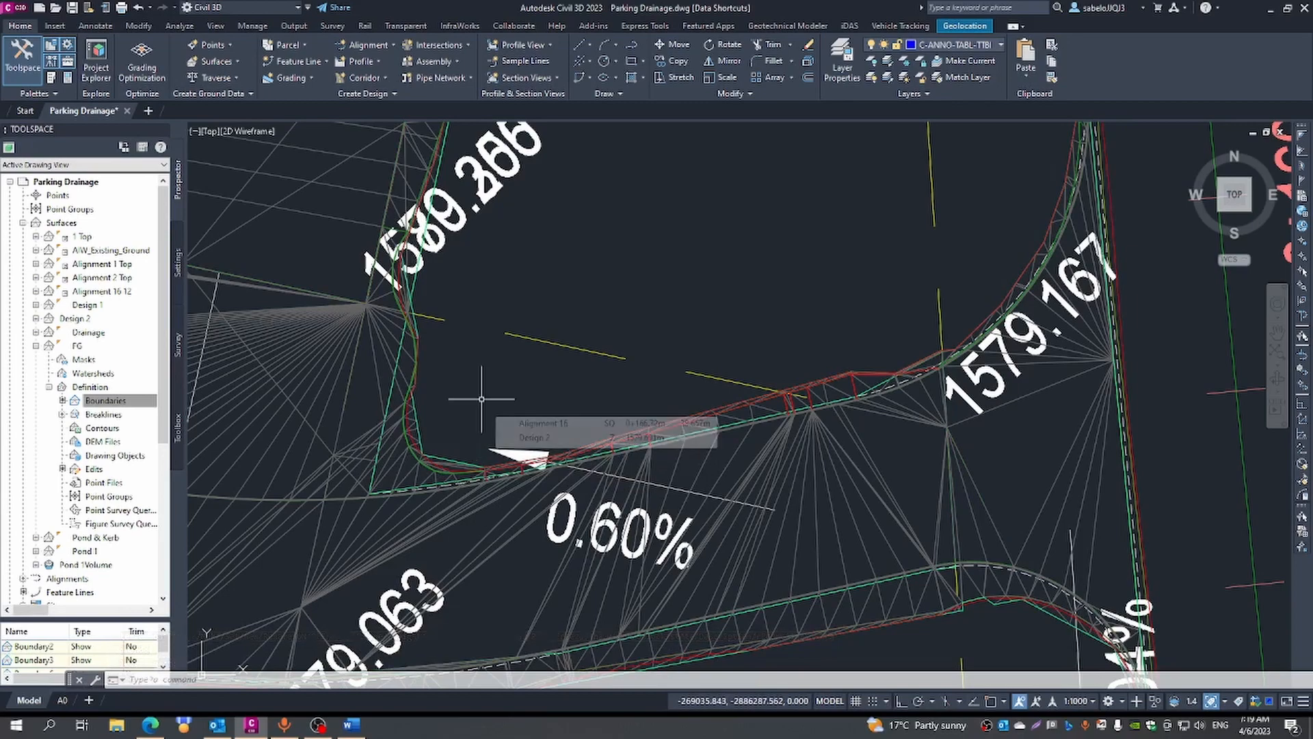
- Check the platform's eastern edge against the new boundary and rebuild the FG surface
scroll(482, 399, down, 4)
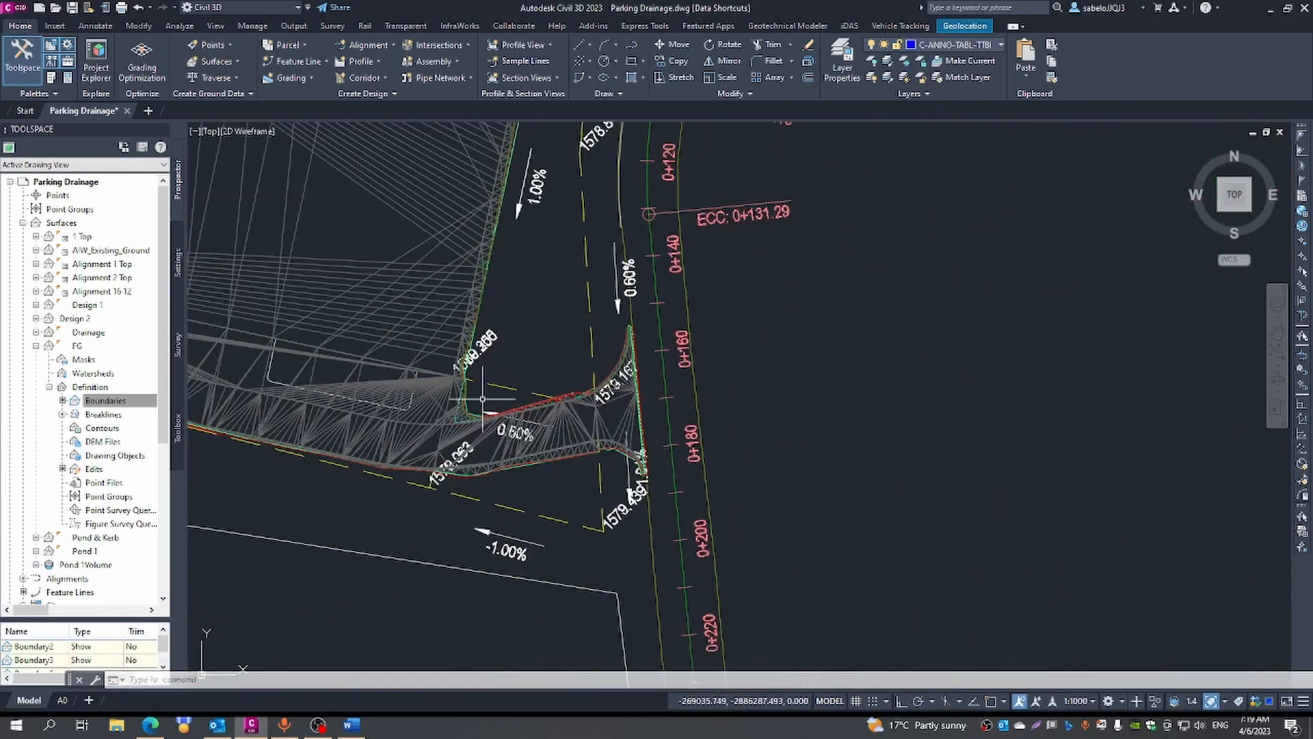
scroll(480, 219, up, 6)
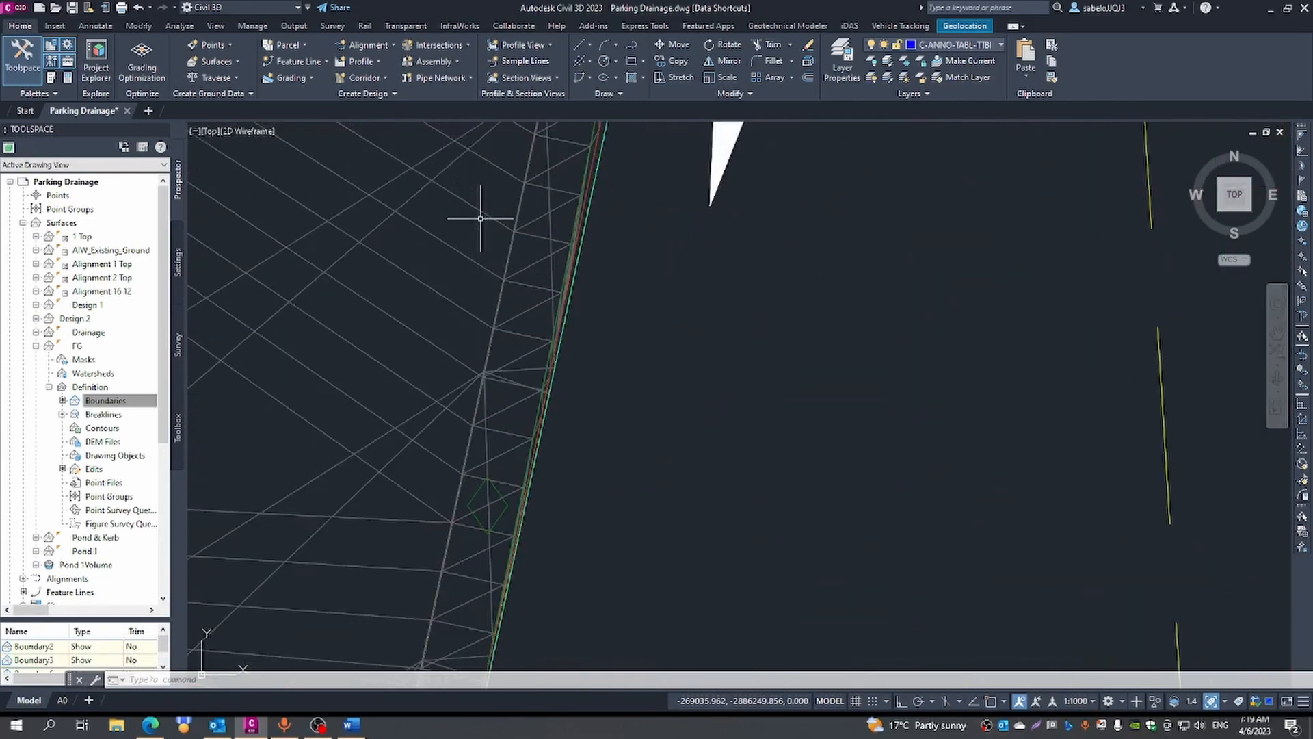
scroll(480, 219, down, 3)
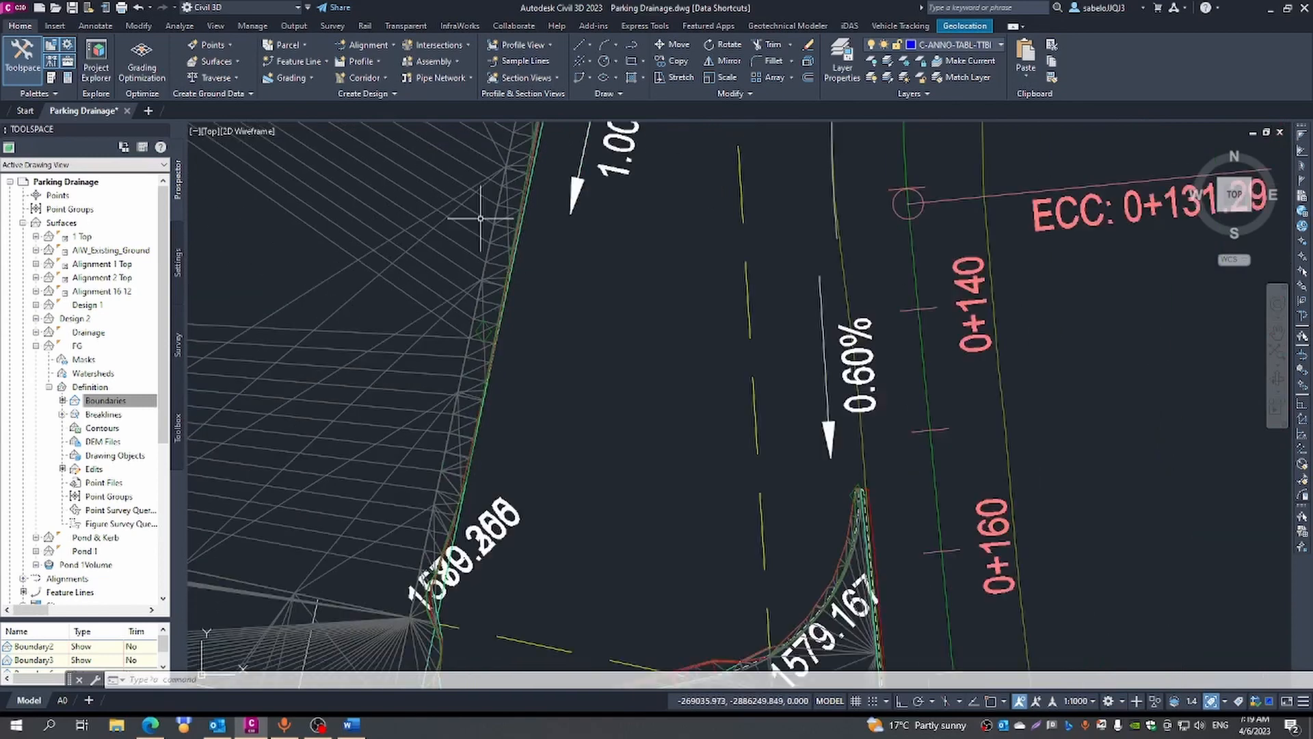
click(75, 346)
right_click(76, 349)
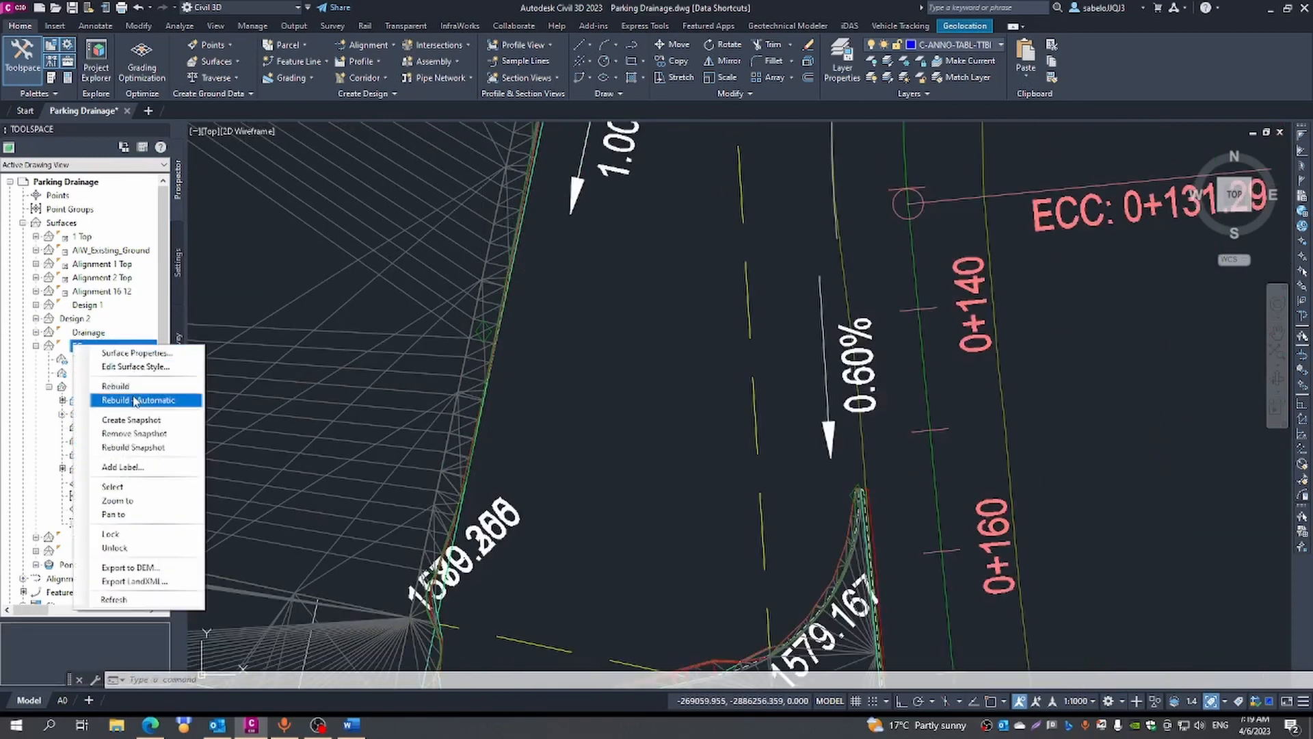
click(116, 385)
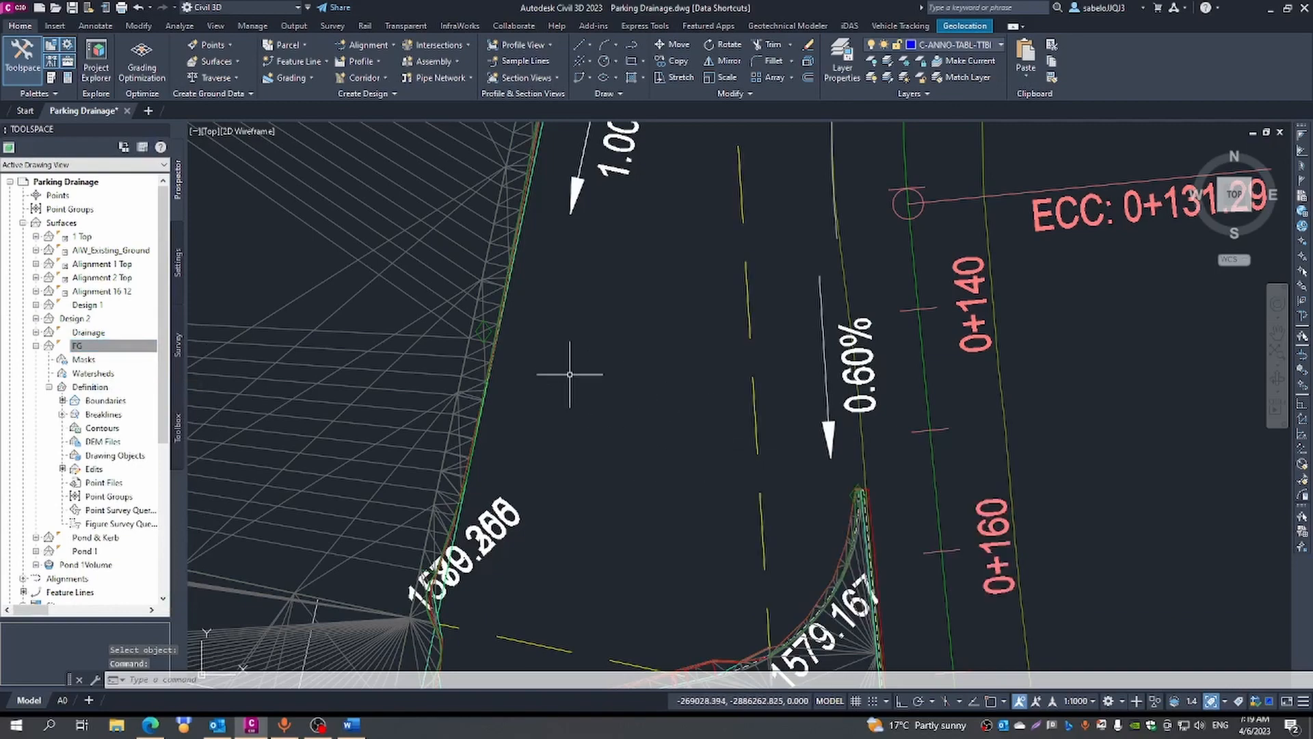
- Examine how the Bound 4 polyline follows the grading edge between the 1579.350 corner and the kerb tip near station 0+080
scroll(566, 363, down, 5)
scroll(565, 363, down, 3)
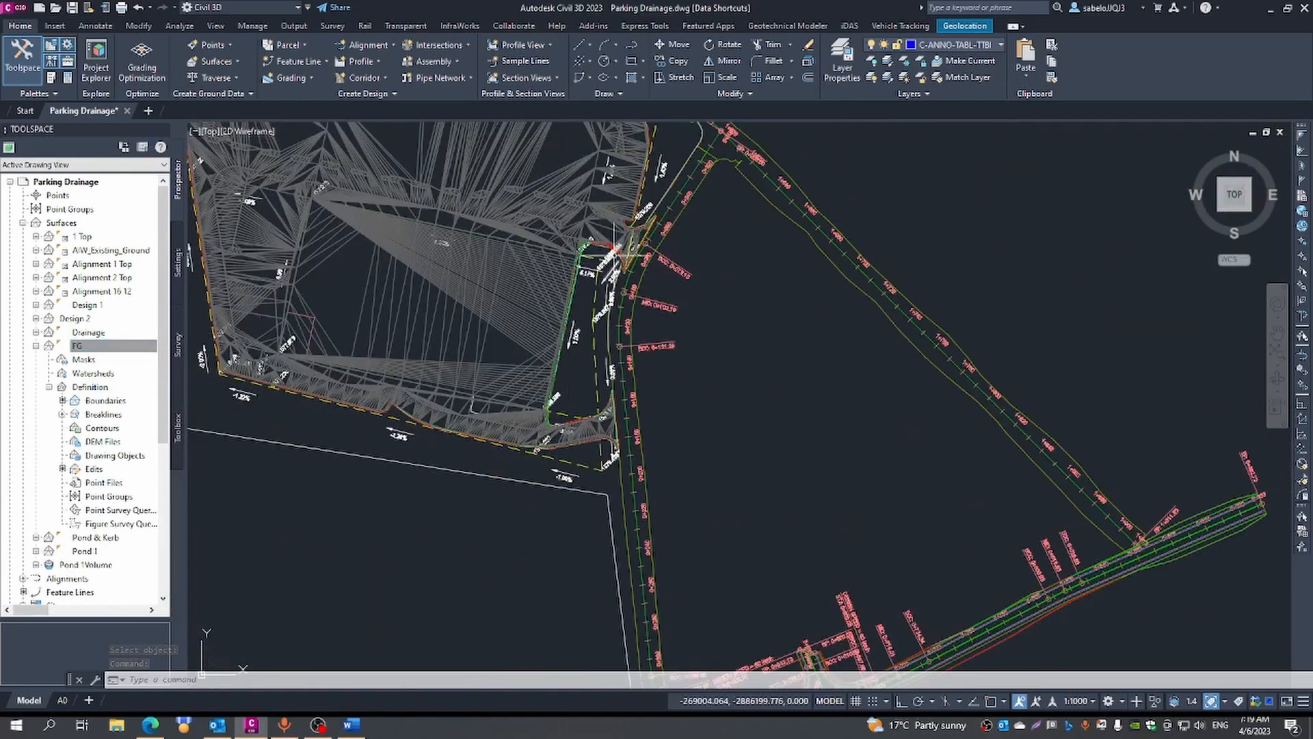
scroll(609, 267, up, 8)
scroll(609, 267, down, 3)
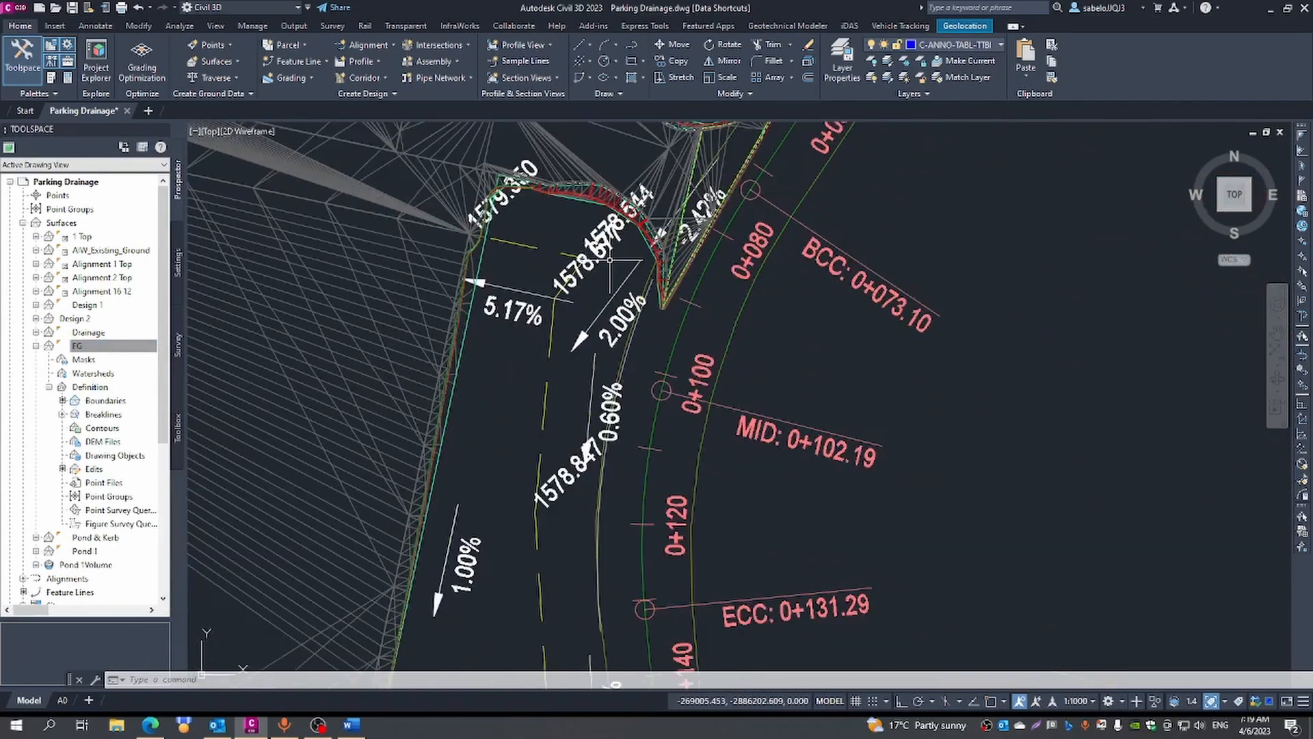
scroll(643, 260, up, 5)
scroll(639, 220, up, 2)
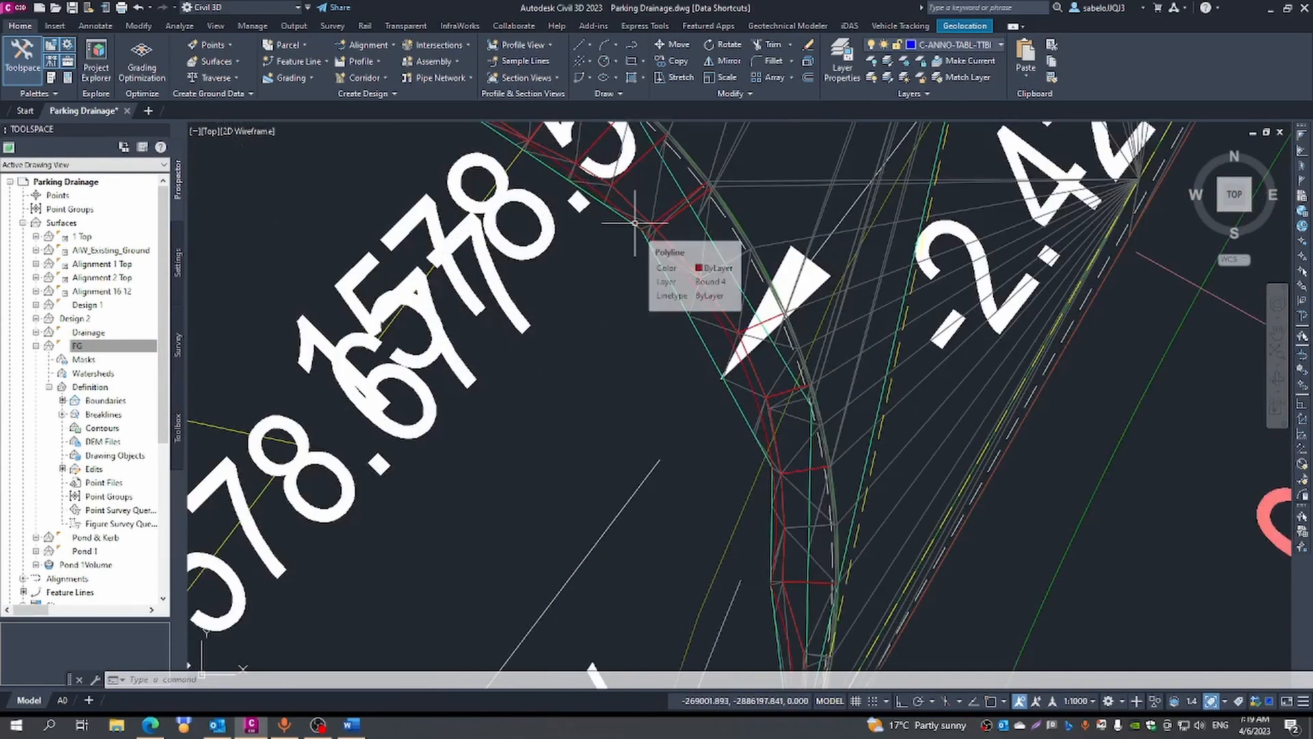
scroll(638, 220, down, 4)
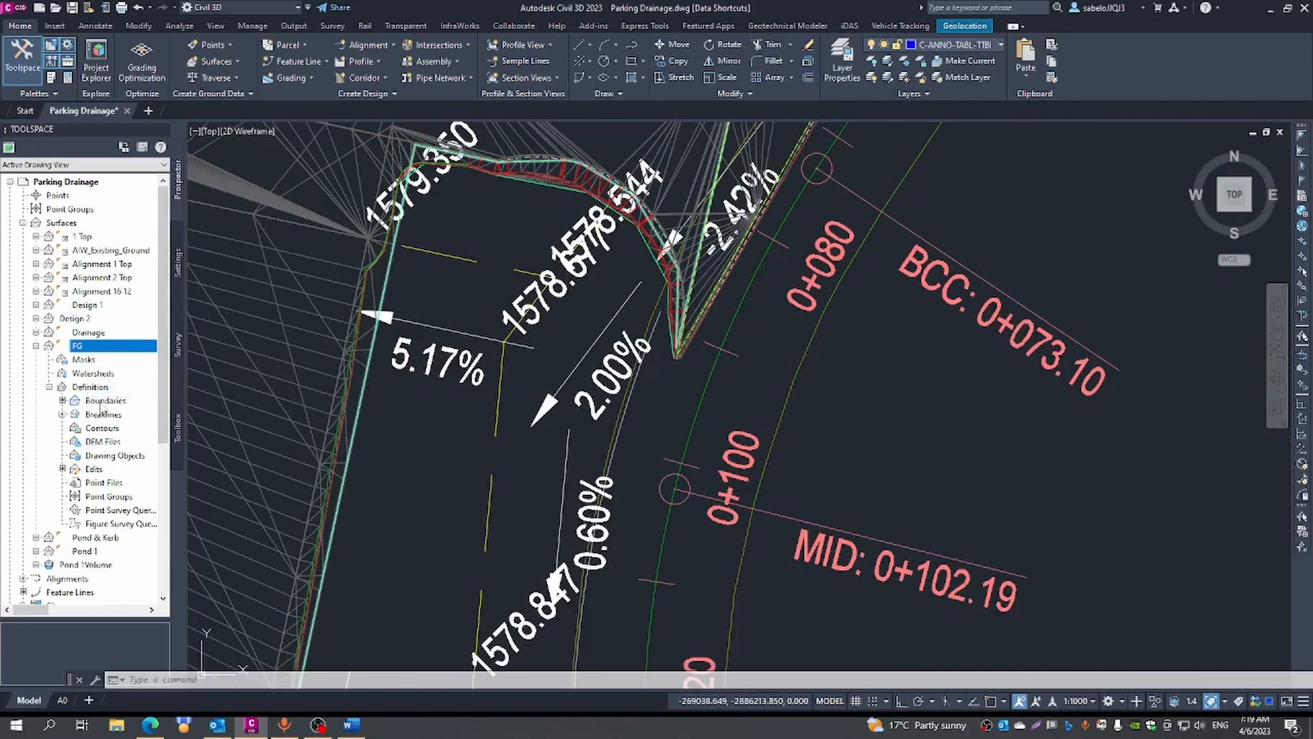
- Open the FG surface properties to review its definition operations, and inspect the surface edge at the 1579.350 corner
right_click(80, 349)
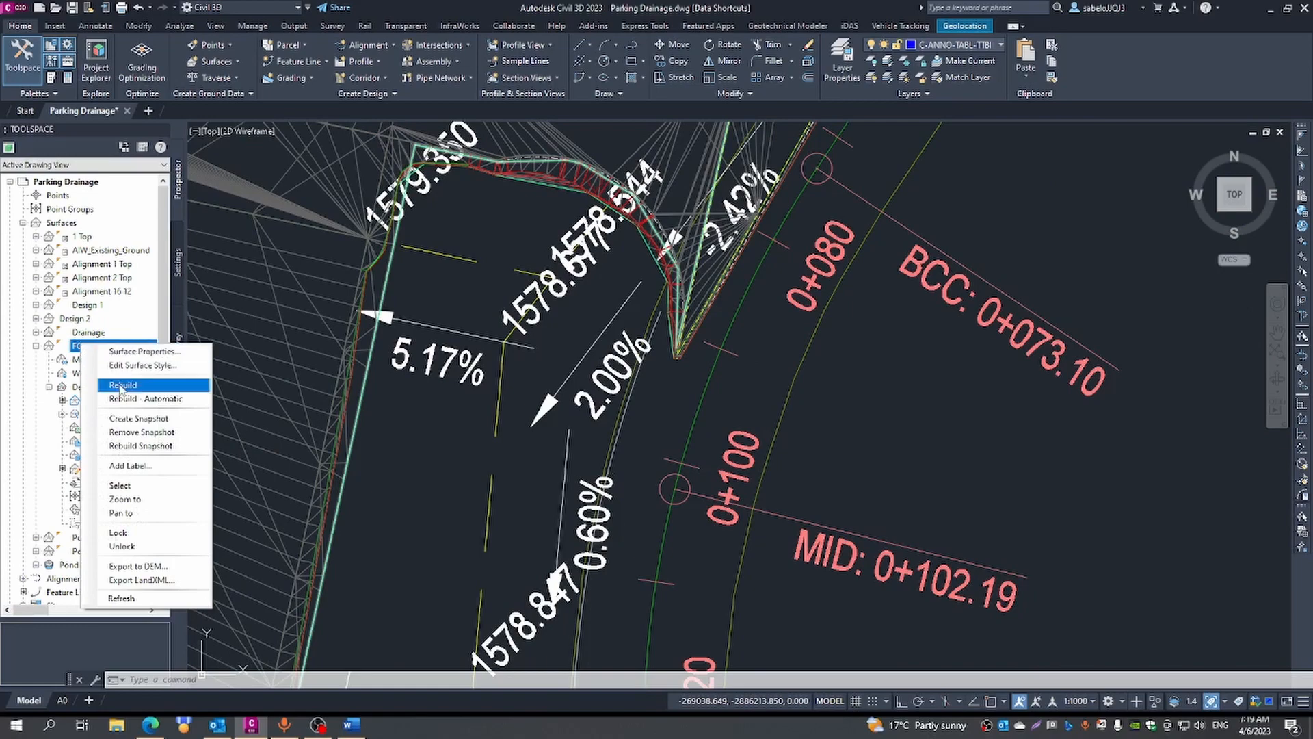
click(130, 353)
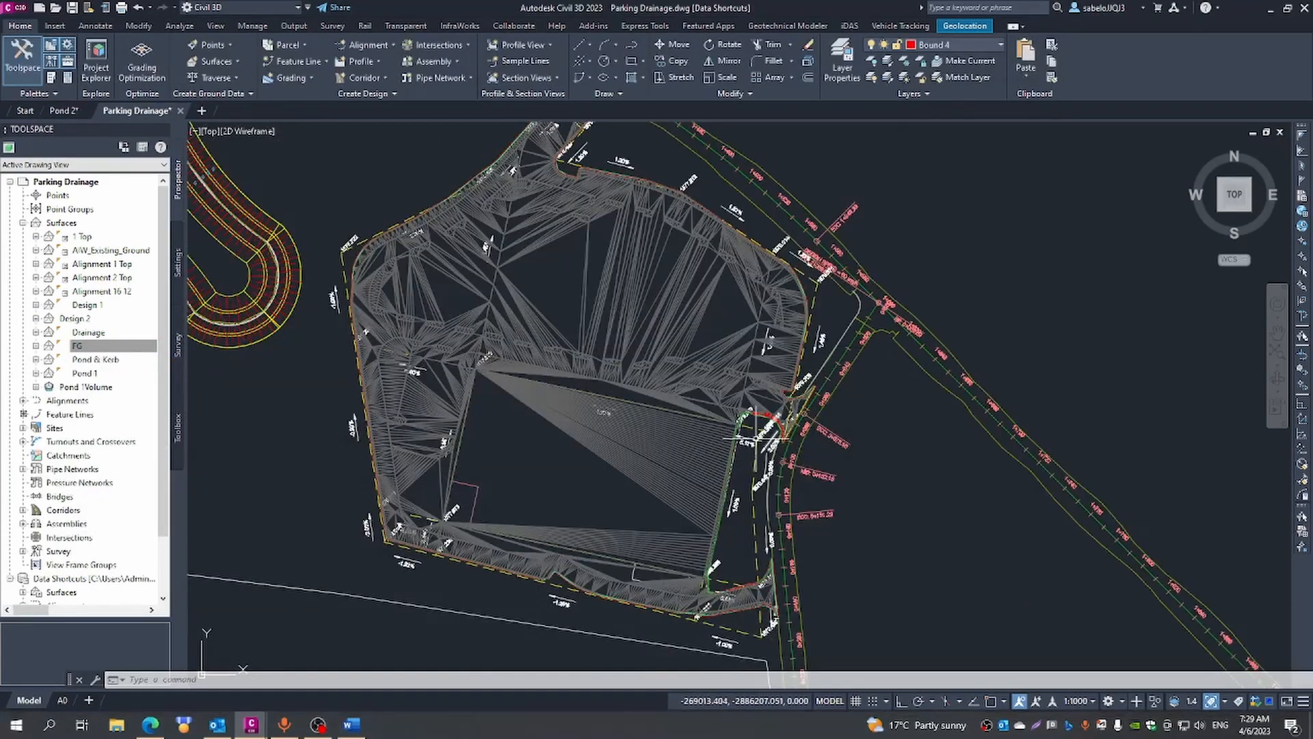
scroll(743, 419, up, 5)
scroll(743, 420, up, 1)
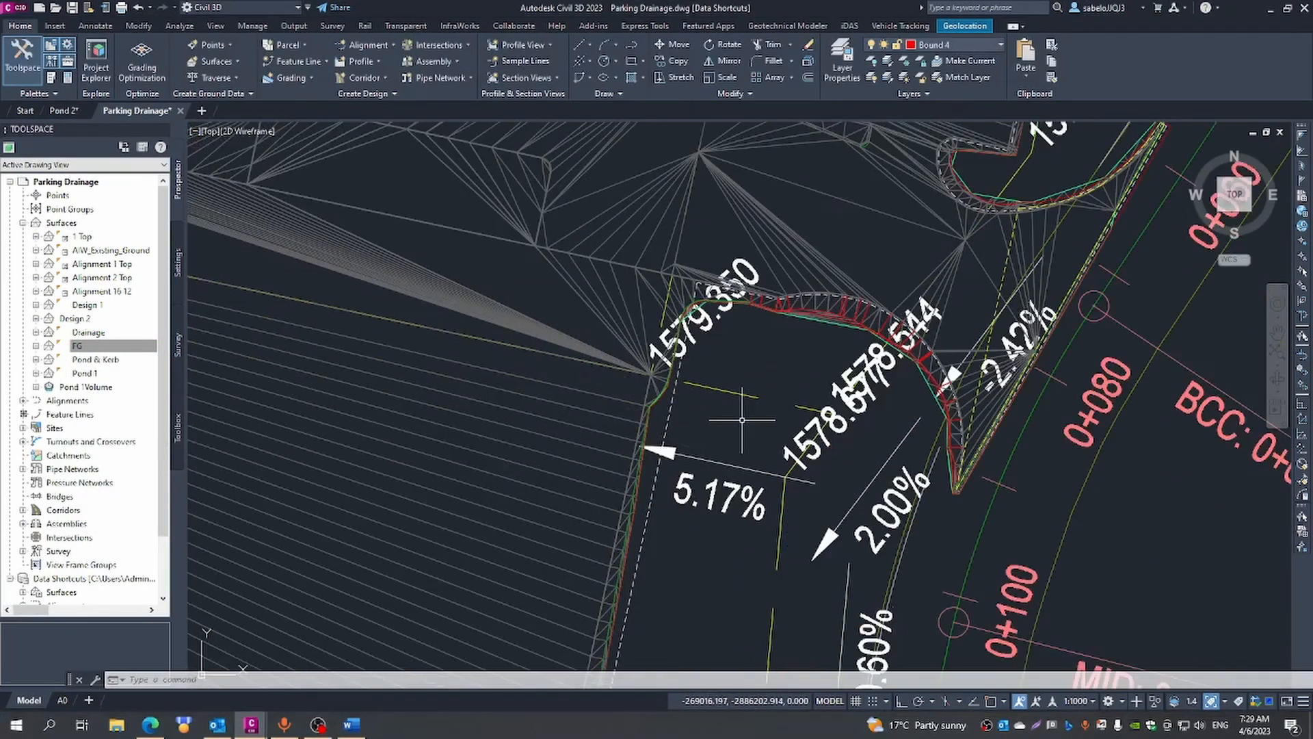
- Open the FG surface in the Object Viewer and tilt it from plan into an oblique front view
scroll(643, 444, up, 5)
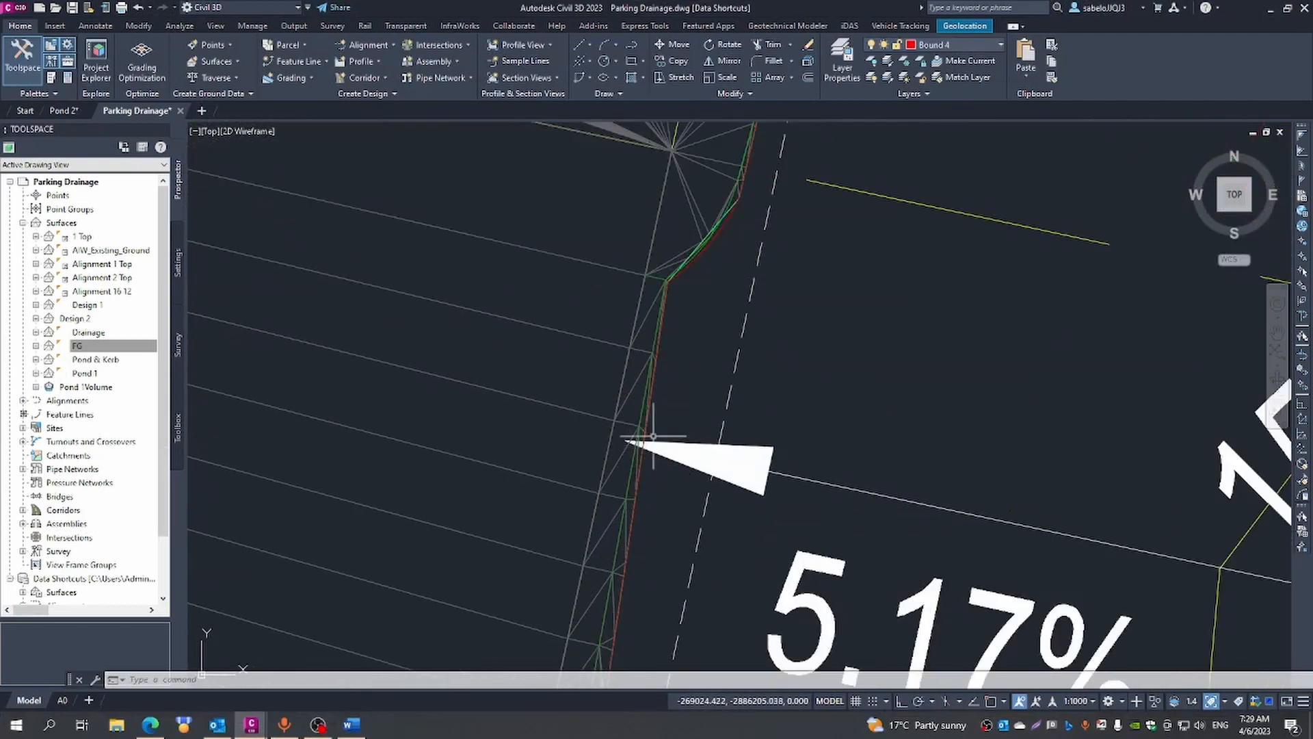
scroll(661, 385, down, 3)
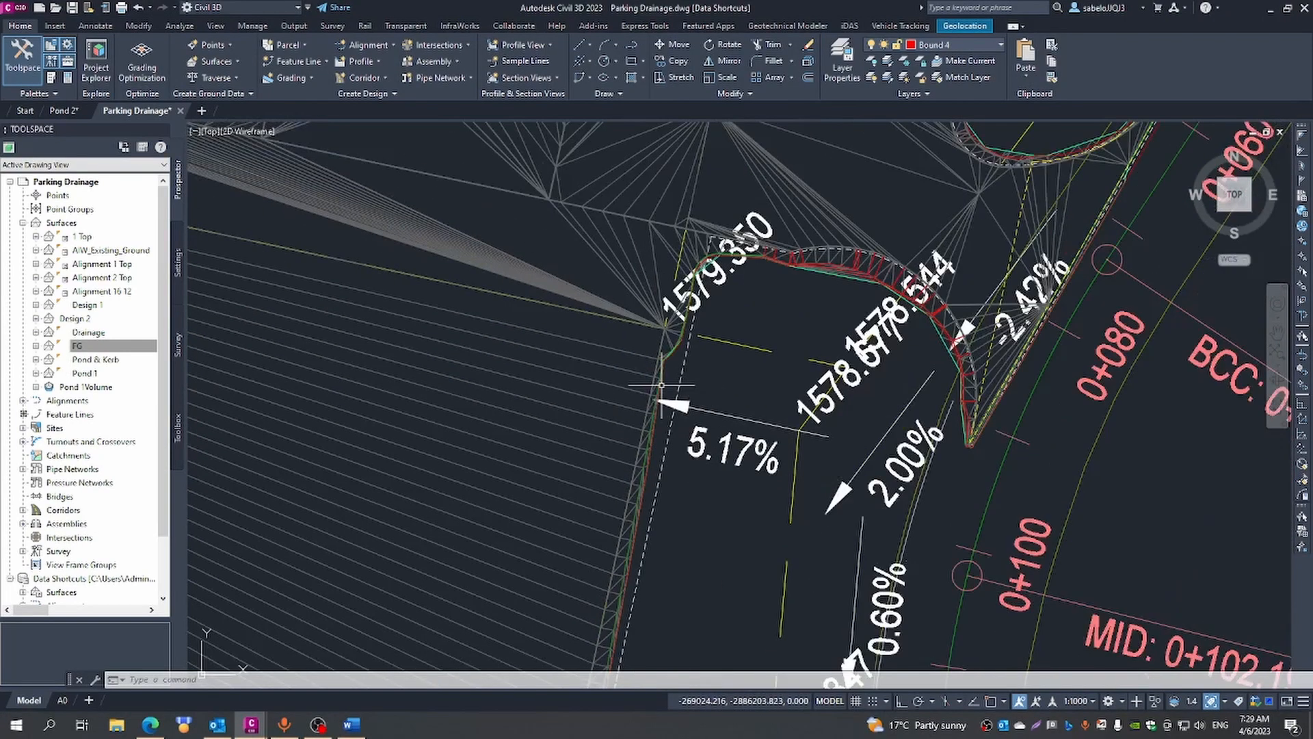
scroll(662, 385, down, 4)
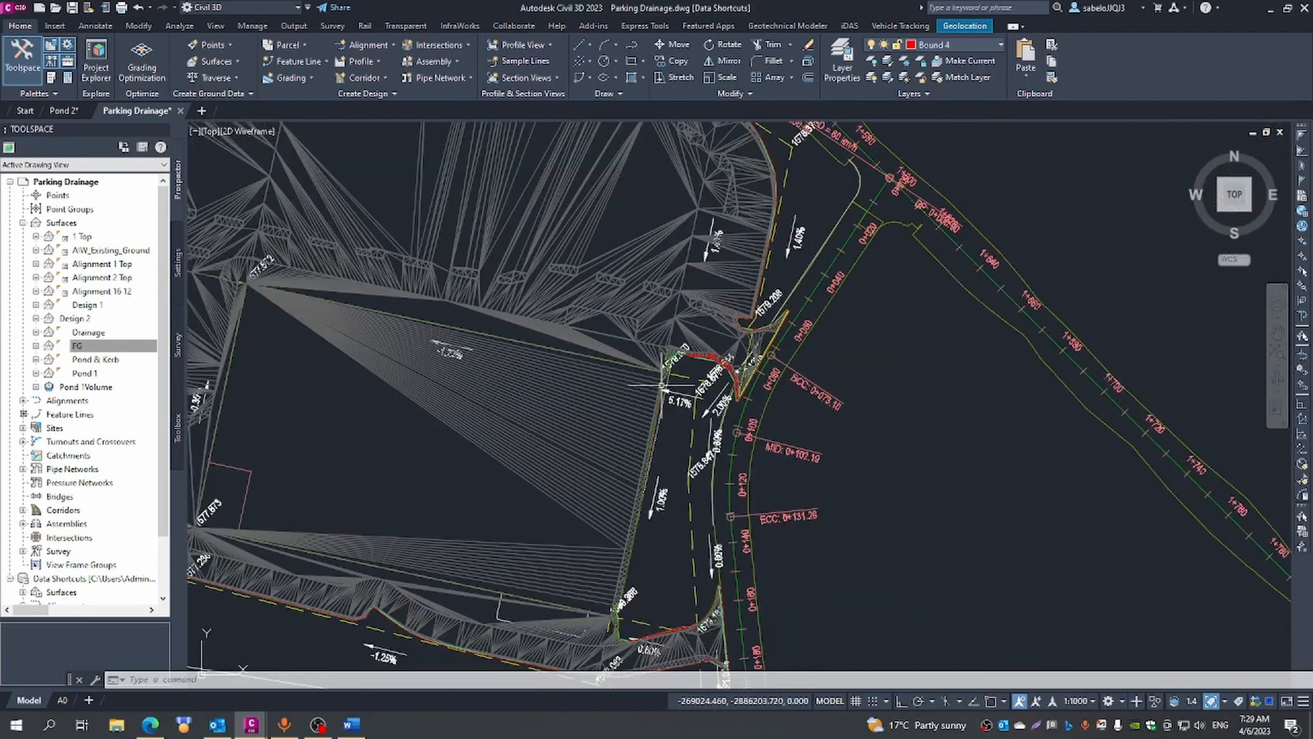
scroll(662, 385, down, 5)
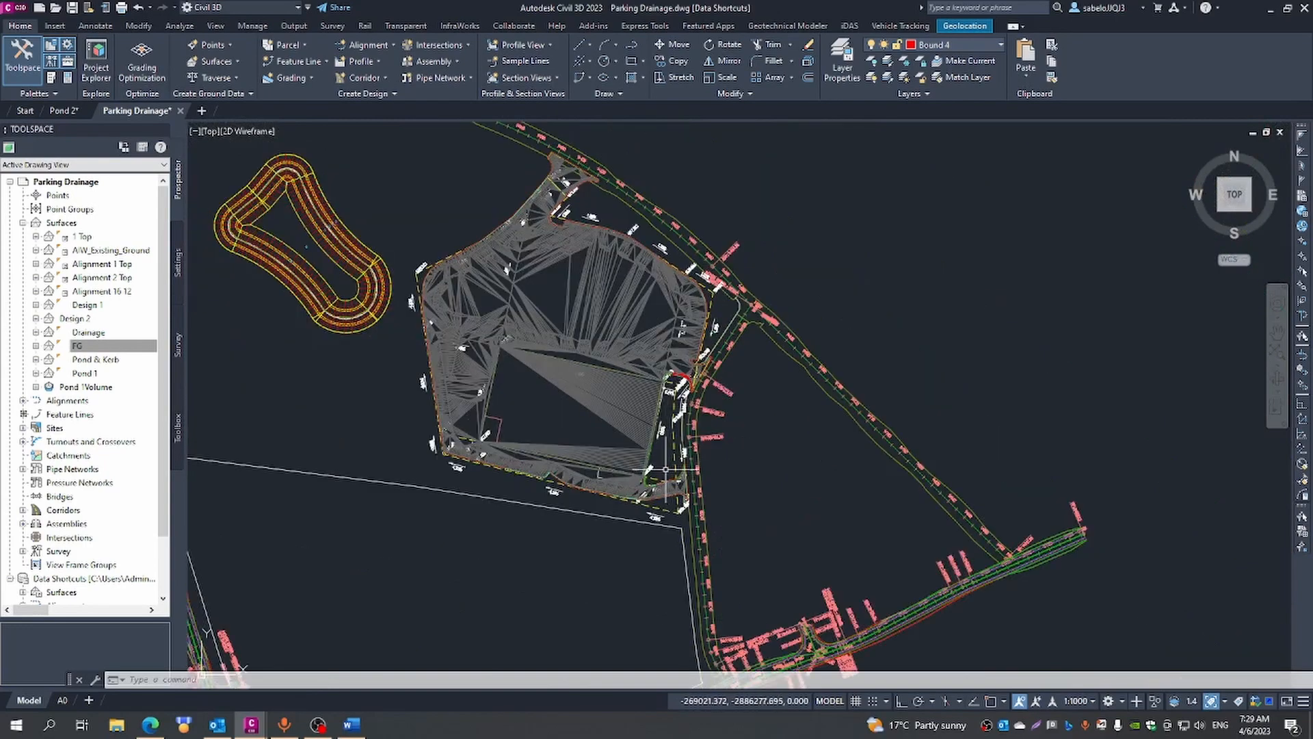
scroll(665, 469, up, 4)
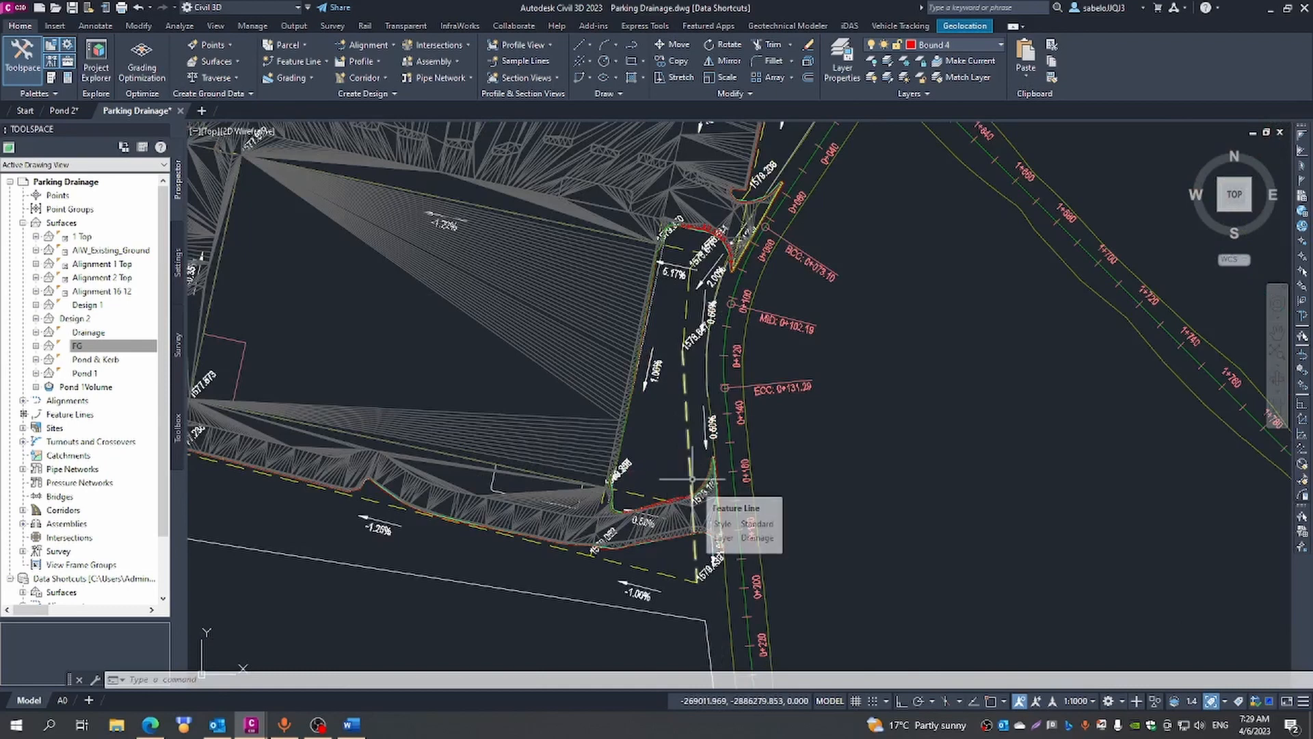
click(684, 505)
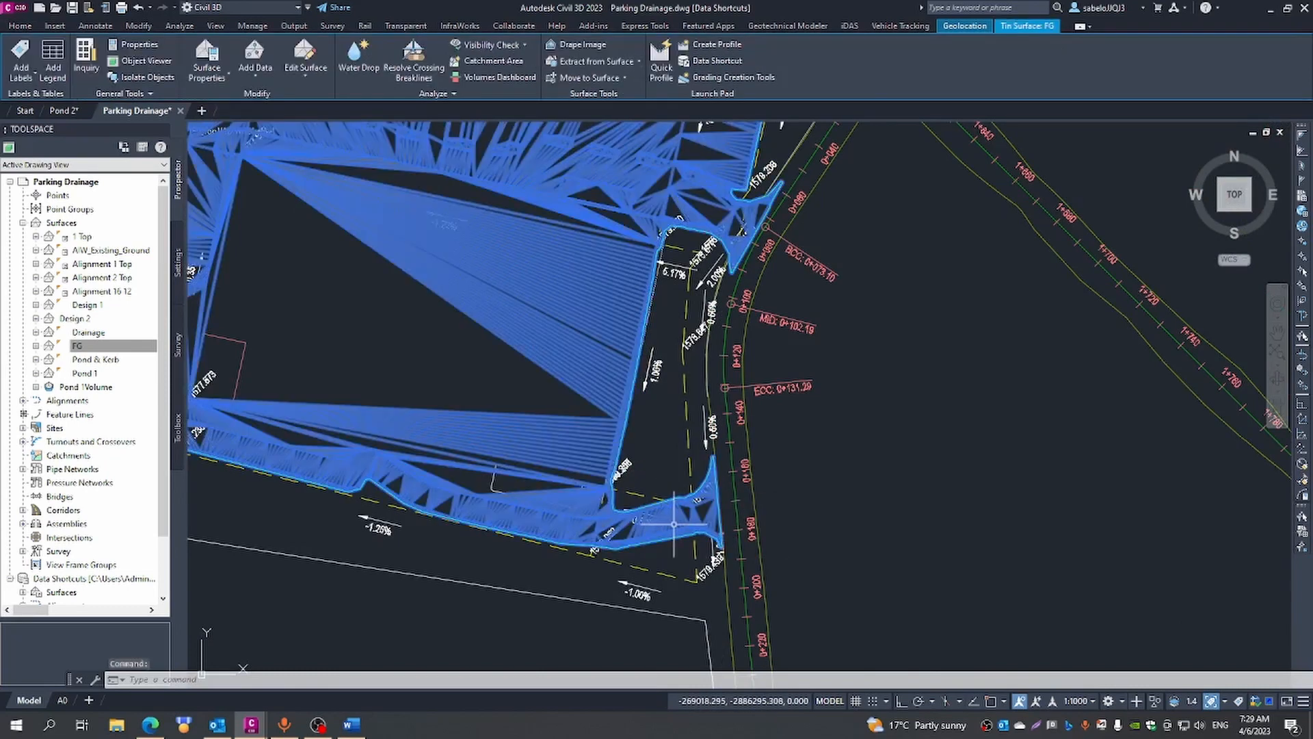
right_click(676, 523)
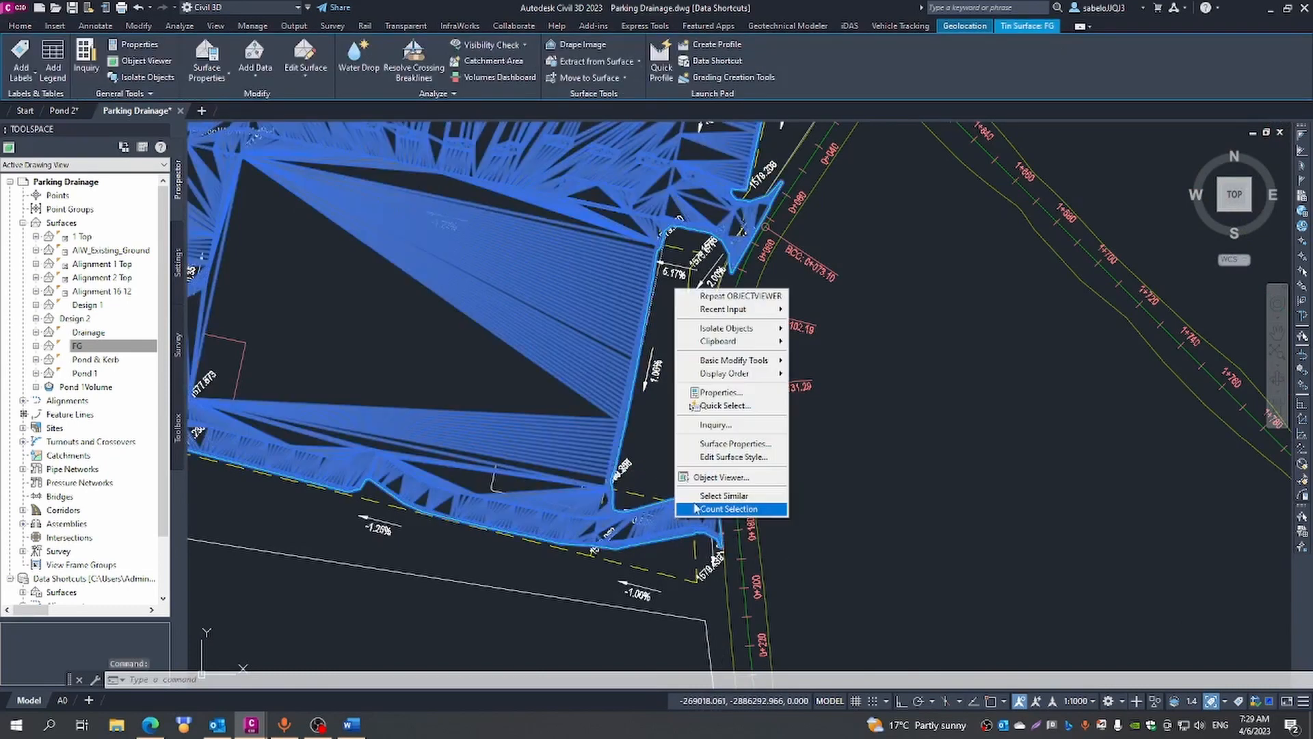
click(718, 477)
drag(720, 534, 698, 309)
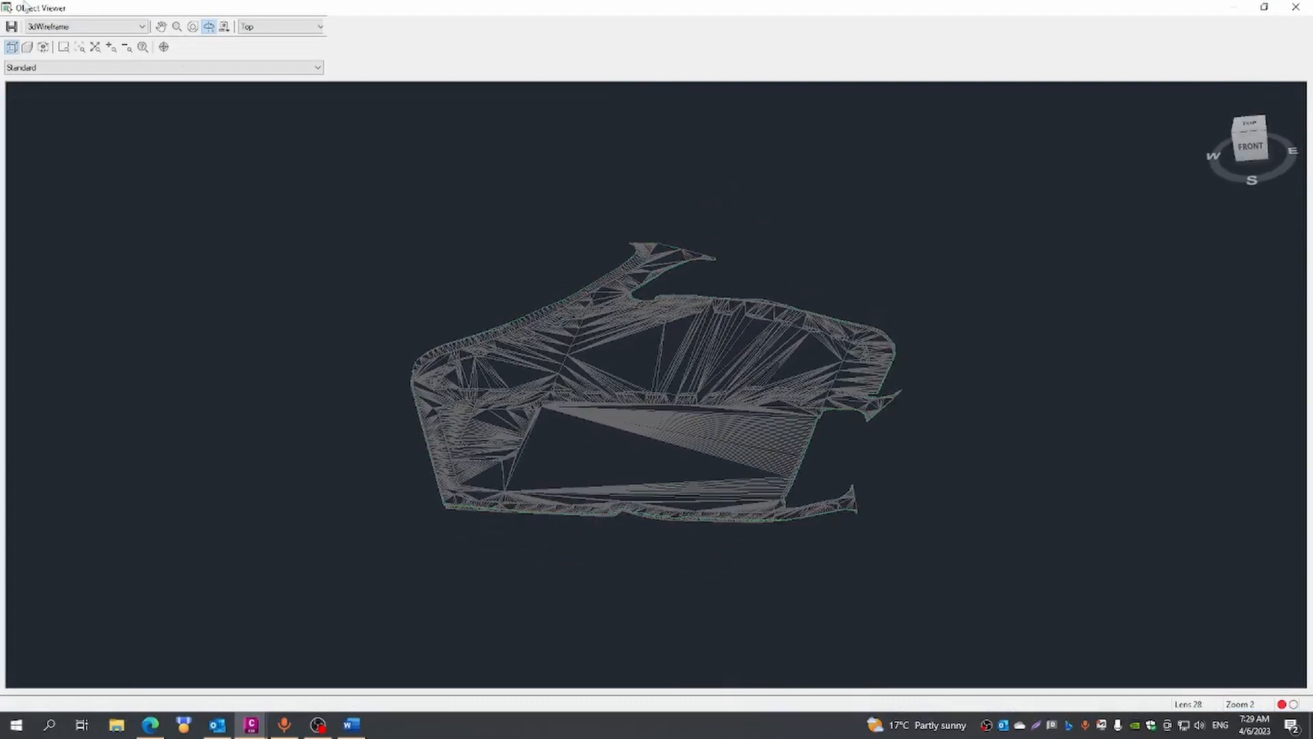
- Apply the Conceptual visual style to the FG model and examine the shaded platform and its graded edges
click(142, 26)
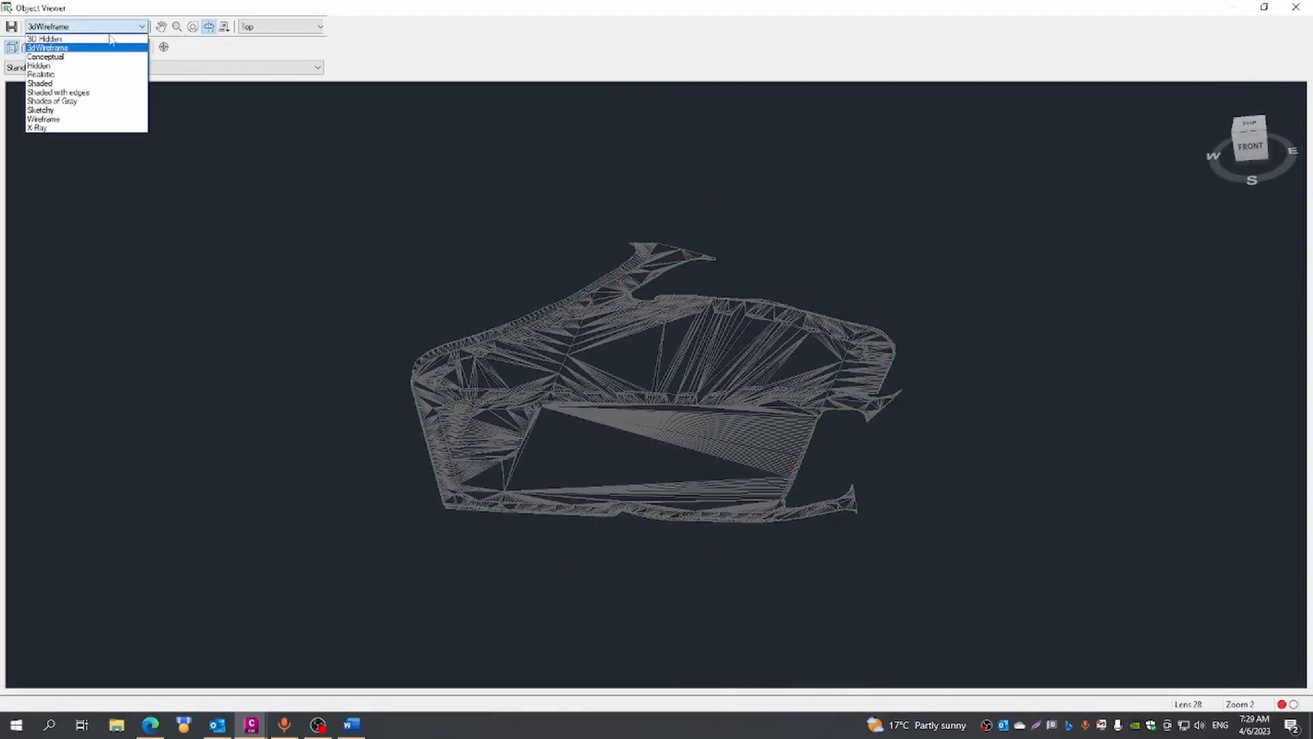
click(74, 57)
drag(802, 536, 736, 533)
scroll(708, 466, up, 2)
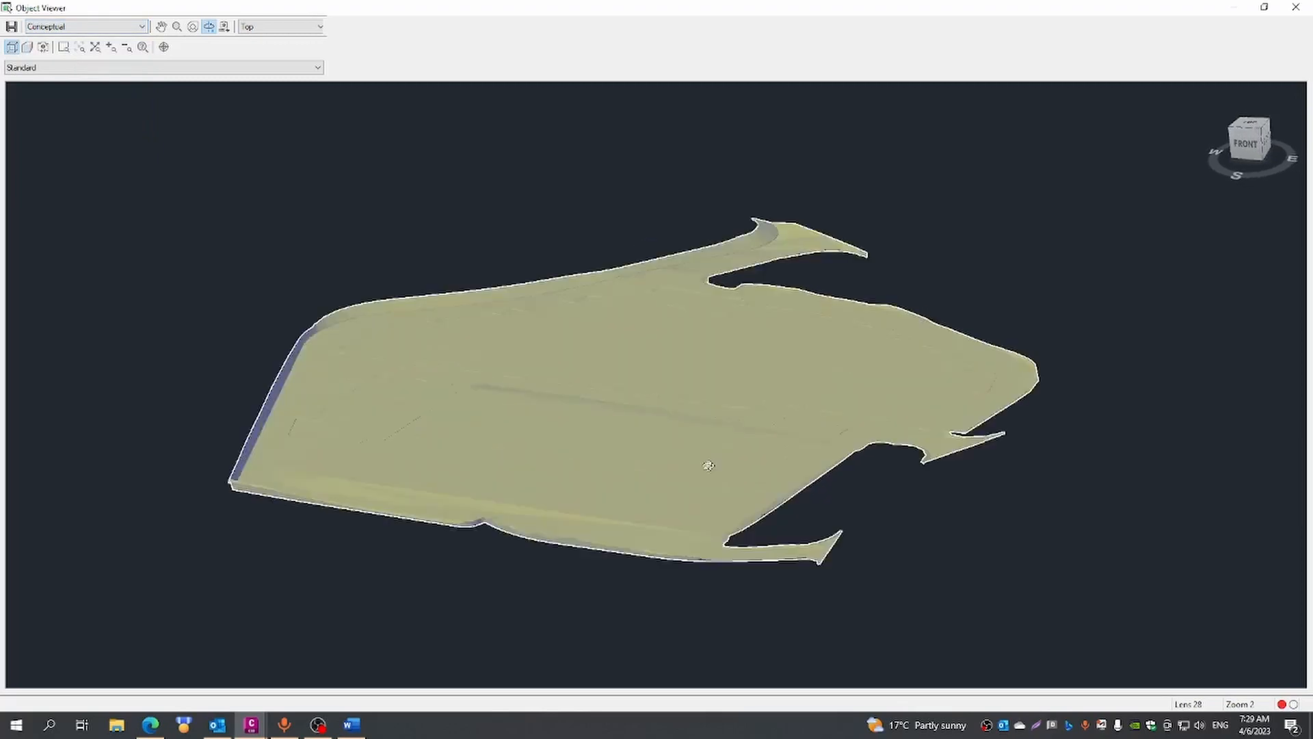
scroll(709, 465, up, 2)
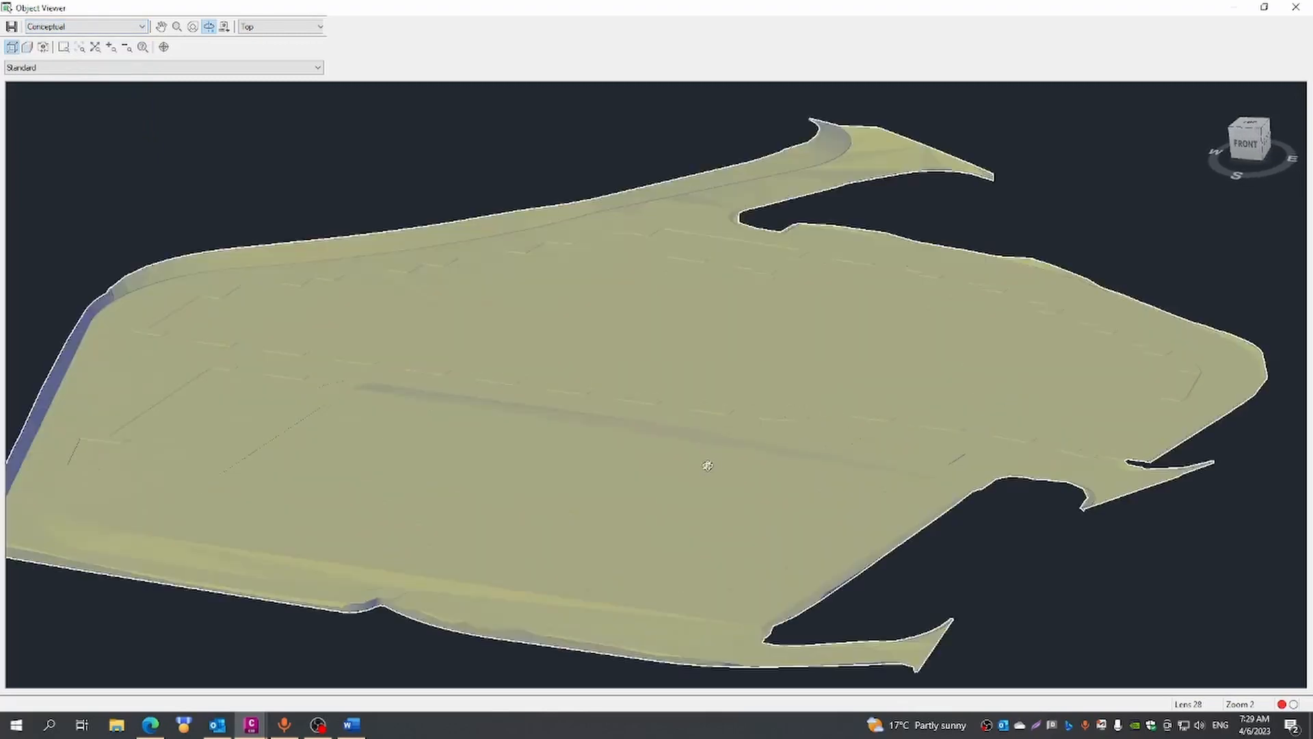
- Compare the FG model in the Realistic and Wireframe visual styles, and inspect its triangulation from an oblique angle
right_click(529, 500)
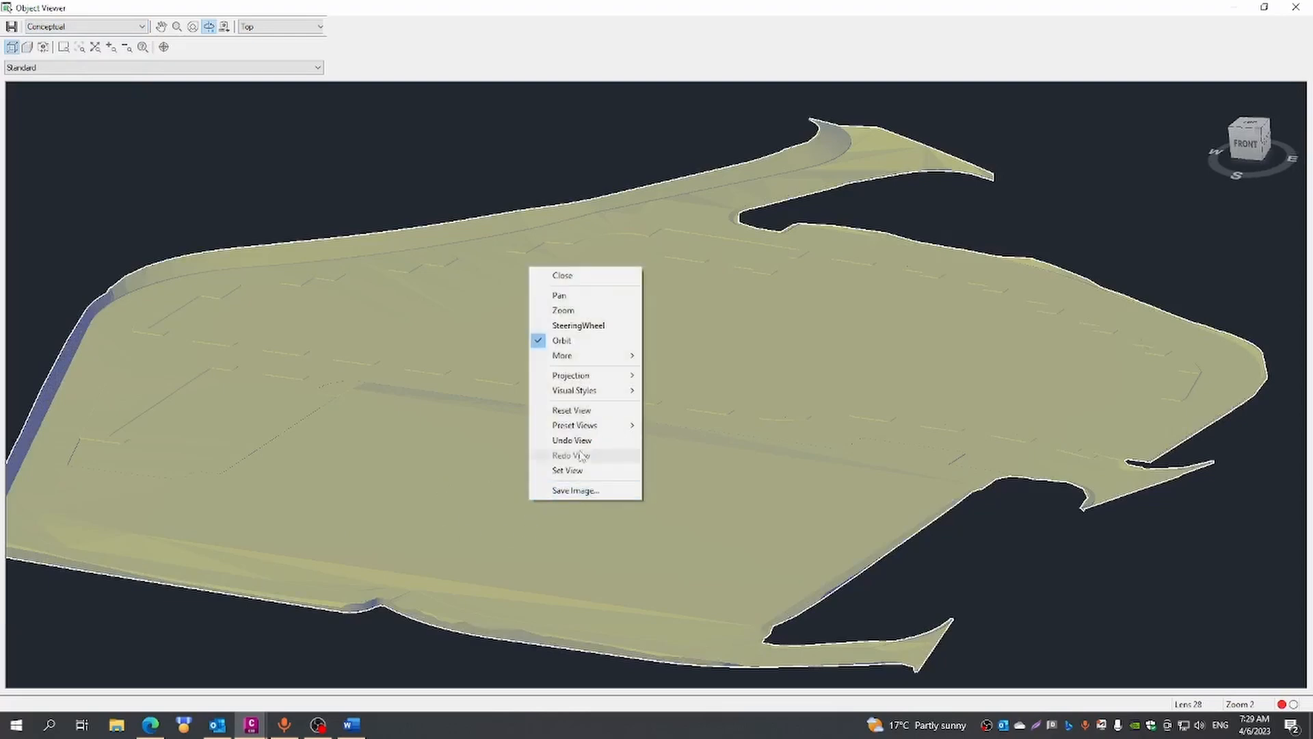
click(143, 27)
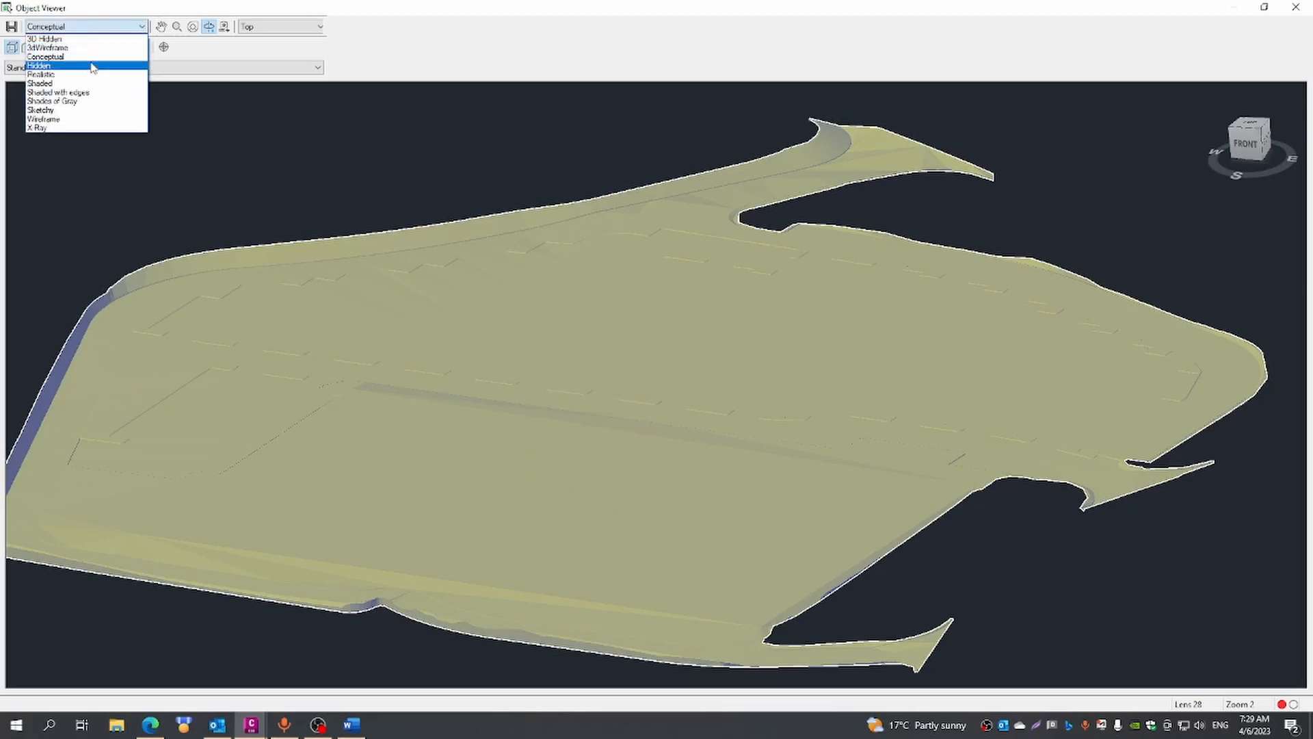
click(43, 74)
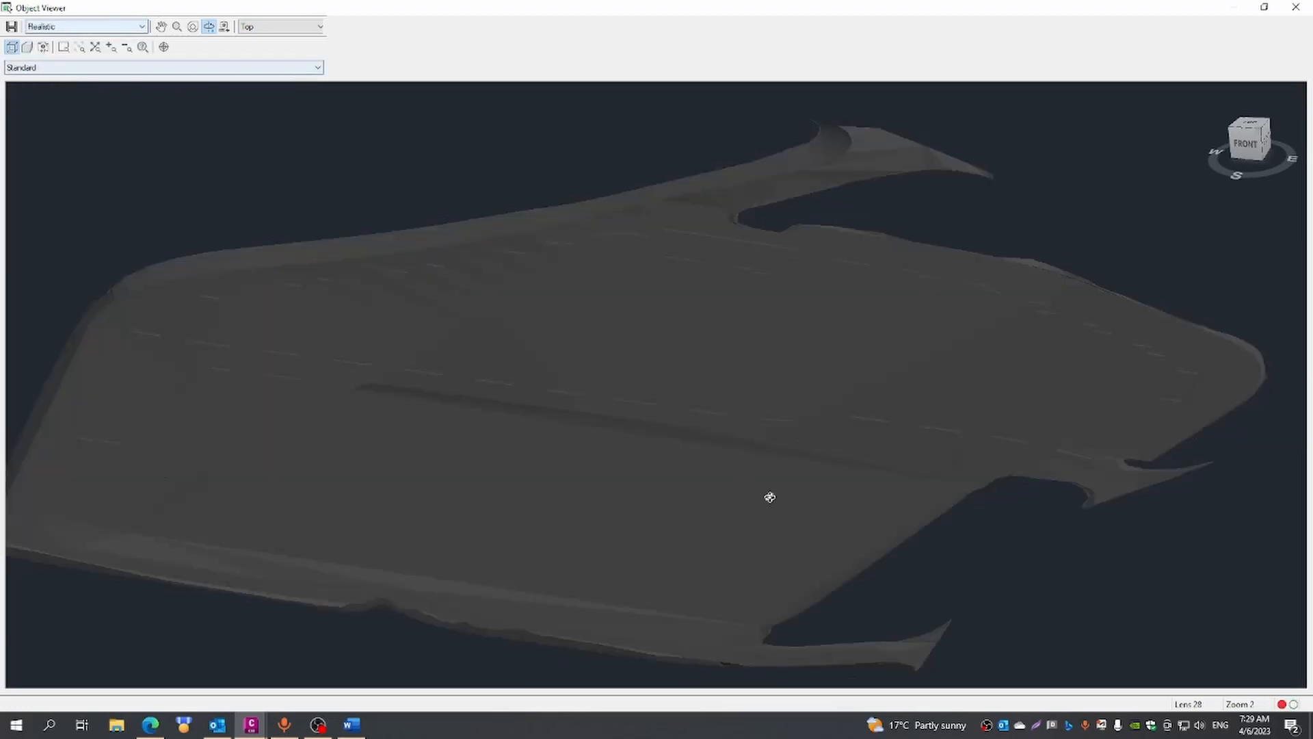
click(141, 27)
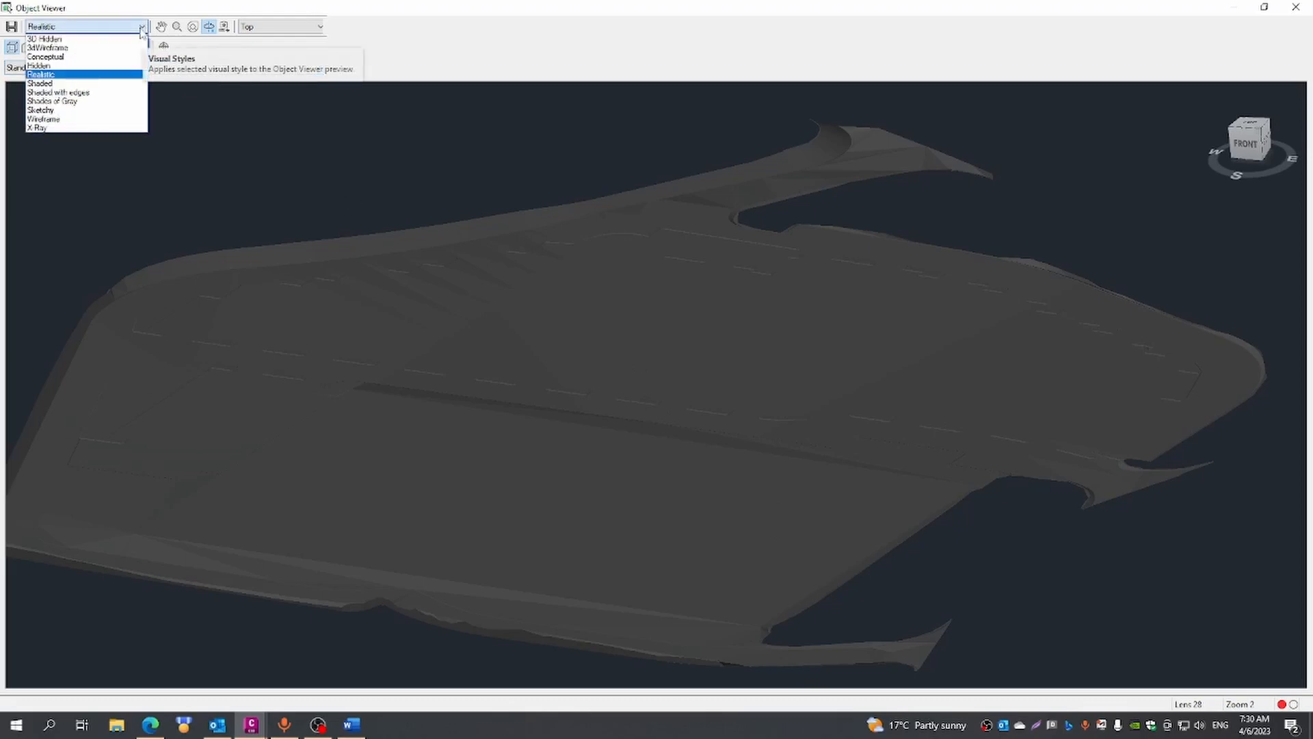
click(55, 119)
drag(723, 519, 668, 517)
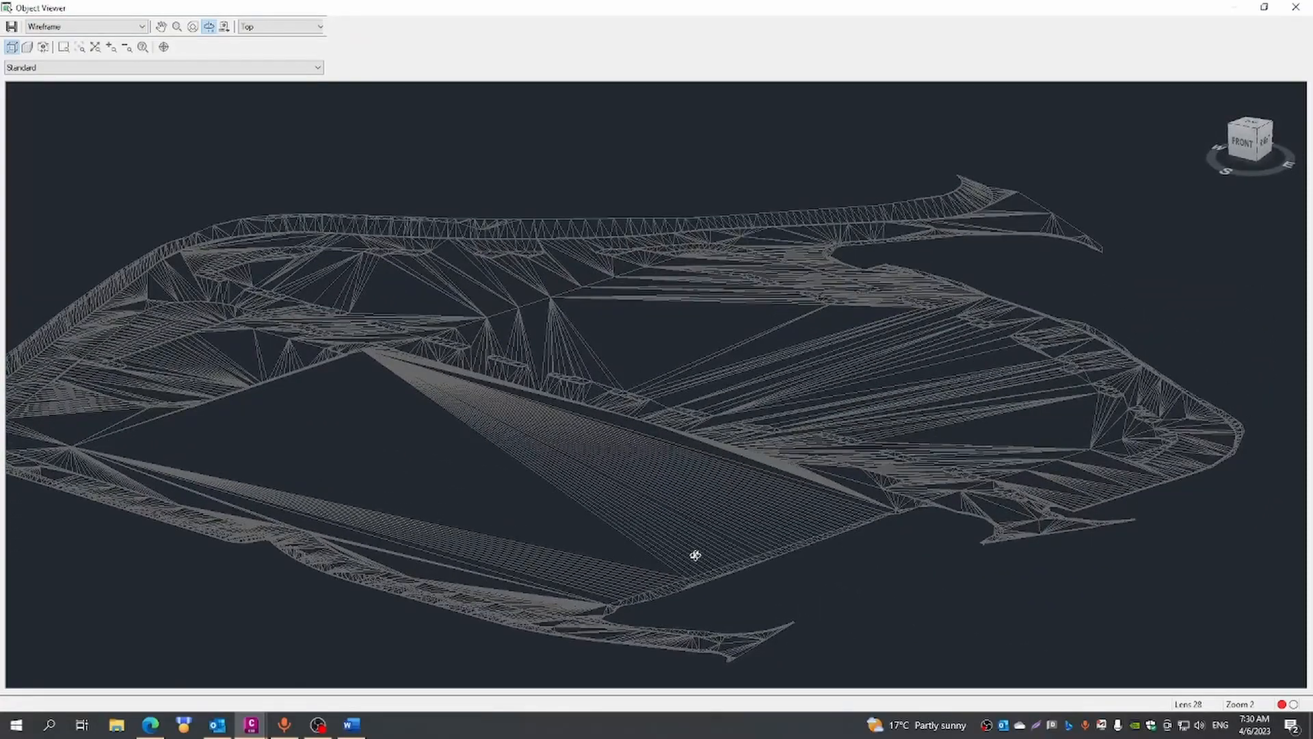
scroll(753, 622, up, 3)
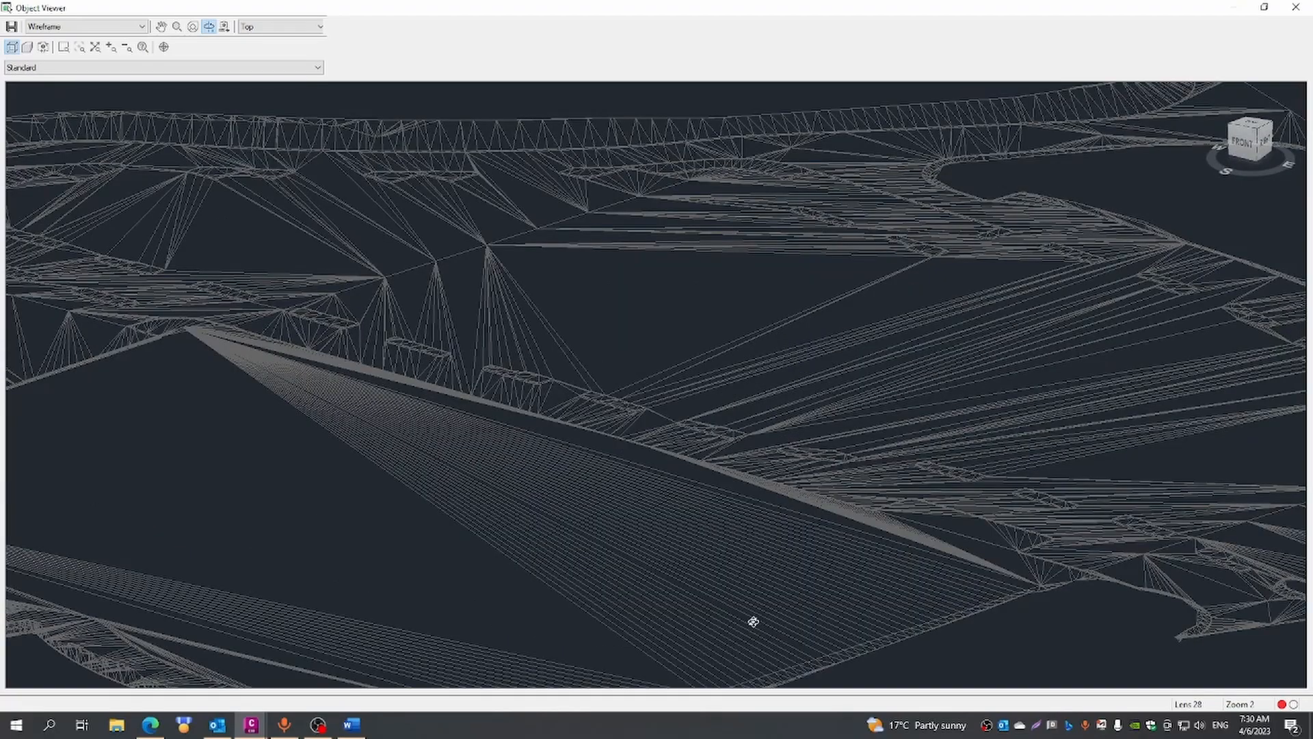
- Inspect the wireframe triangles along the platform's eastern edge and the overall model, and close the Object Viewer
click(163, 27)
drag(624, 535, 550, 259)
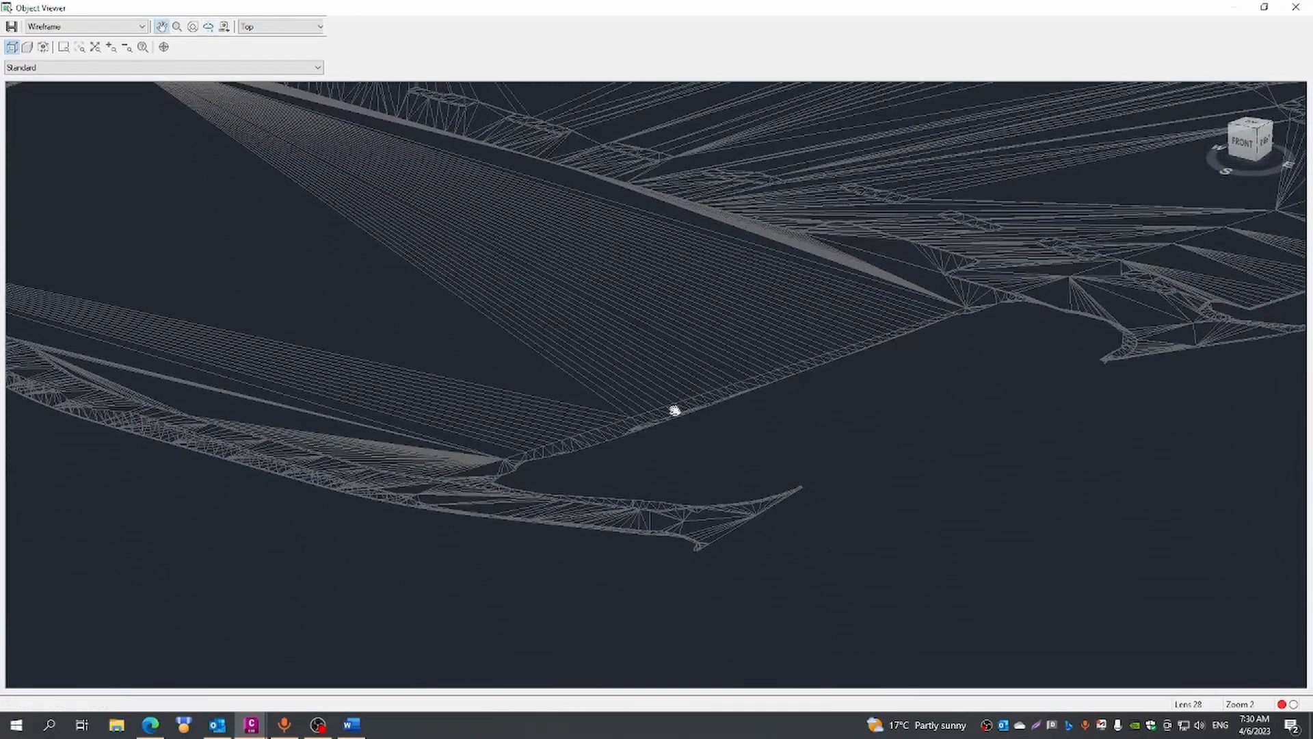
scroll(675, 411, up, 4)
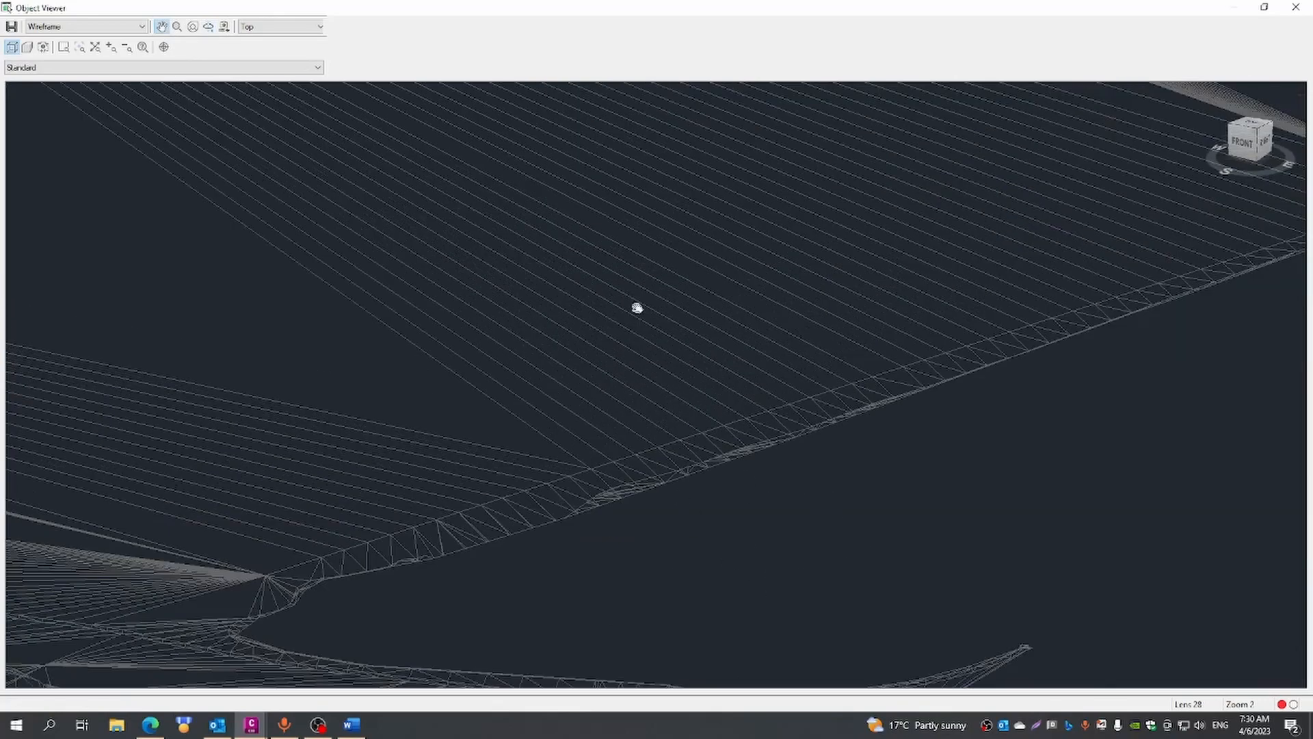
scroll(561, 278, down, 3)
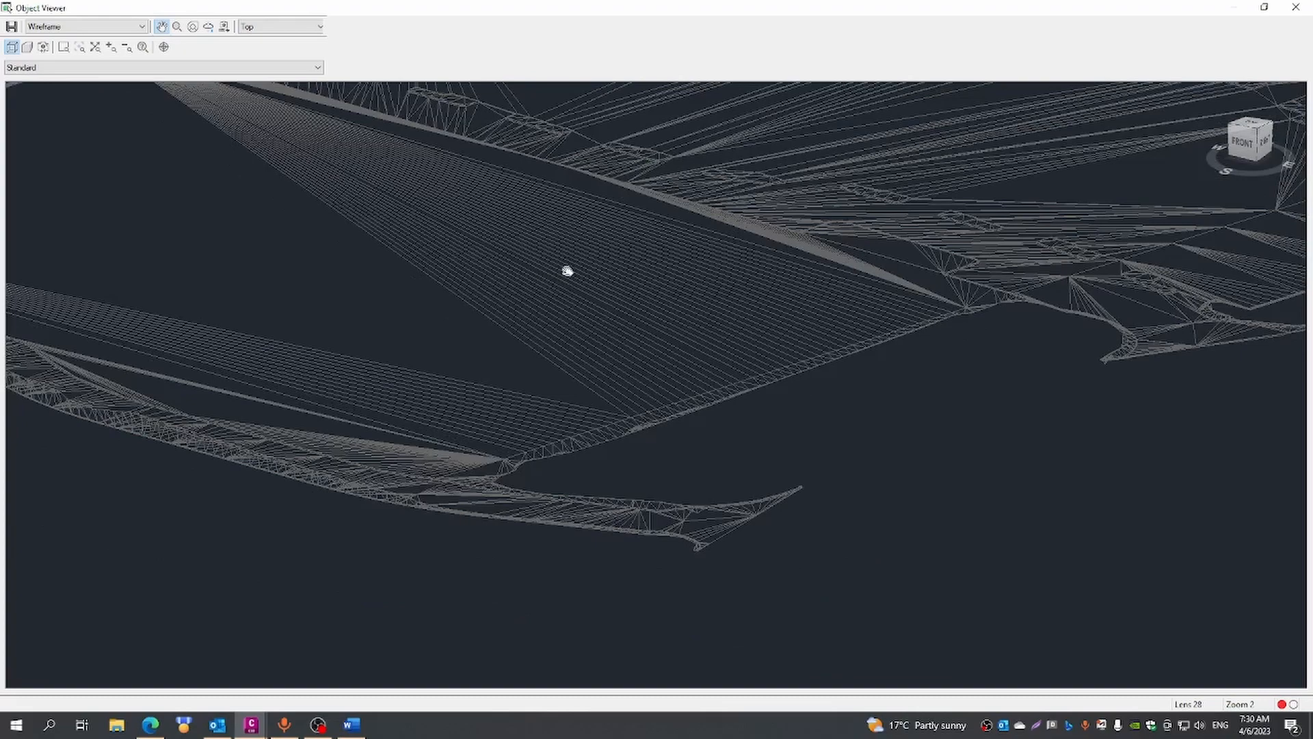
drag(758, 453, 817, 481)
scroll(811, 472, down, 5)
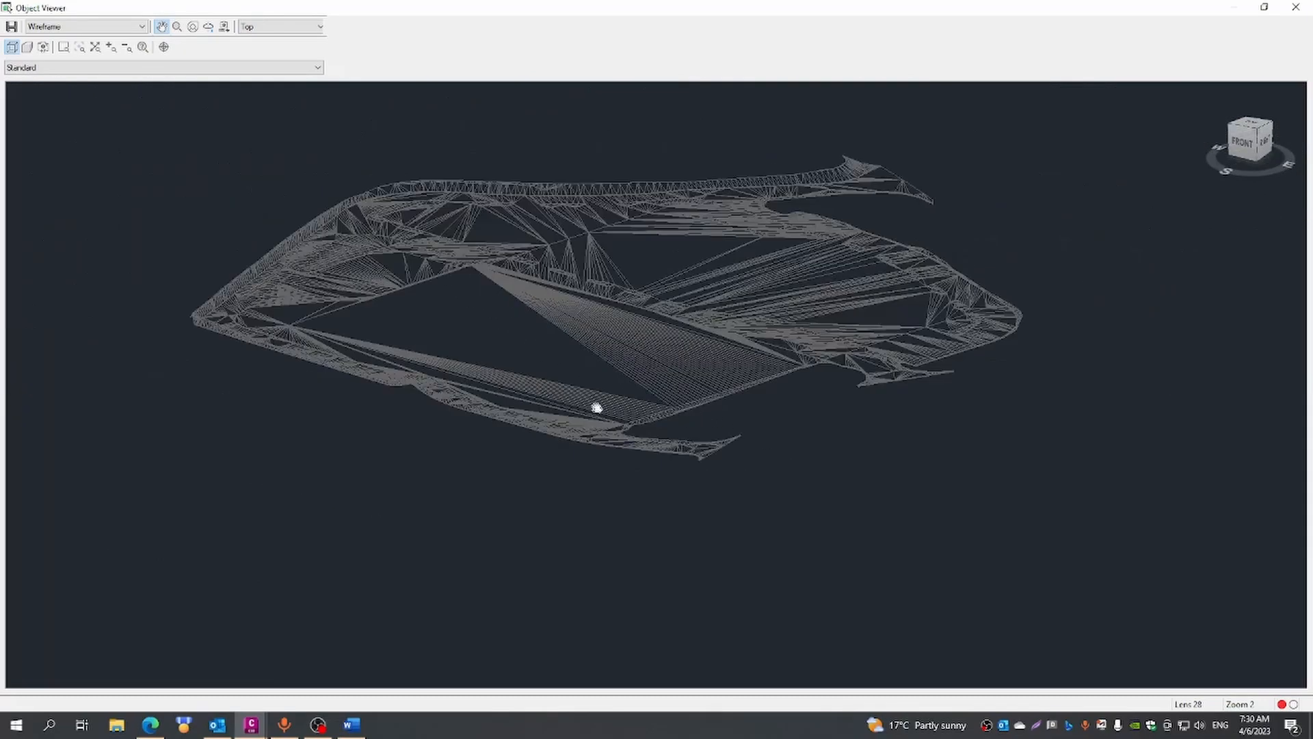
drag(597, 408, 643, 428)
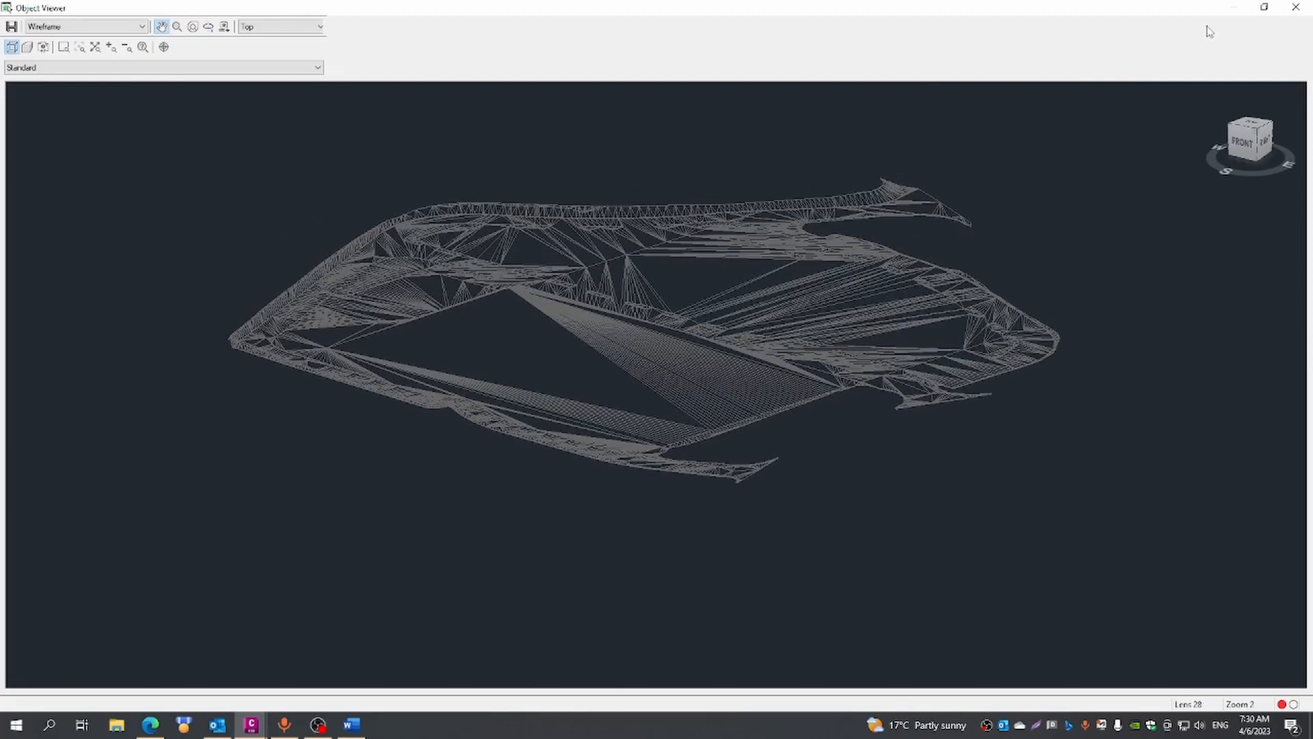
click(1296, 8)
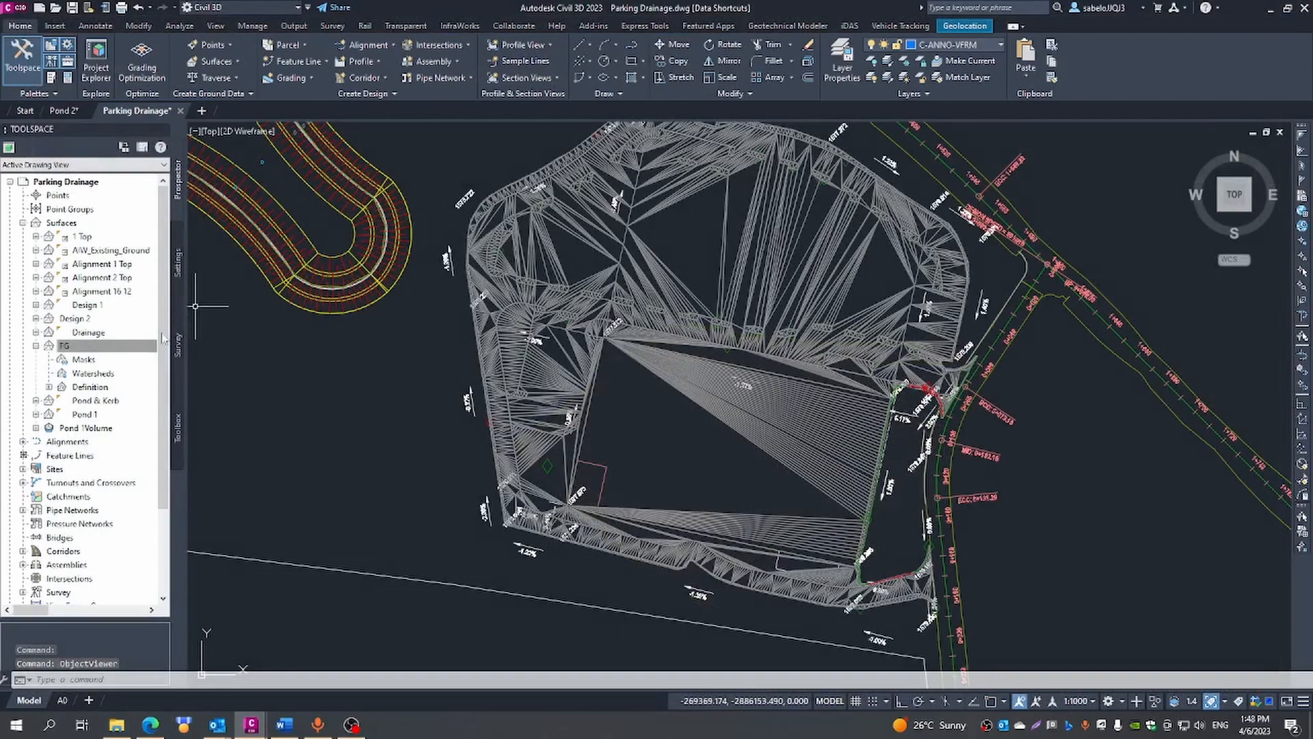
double_click(121, 349)
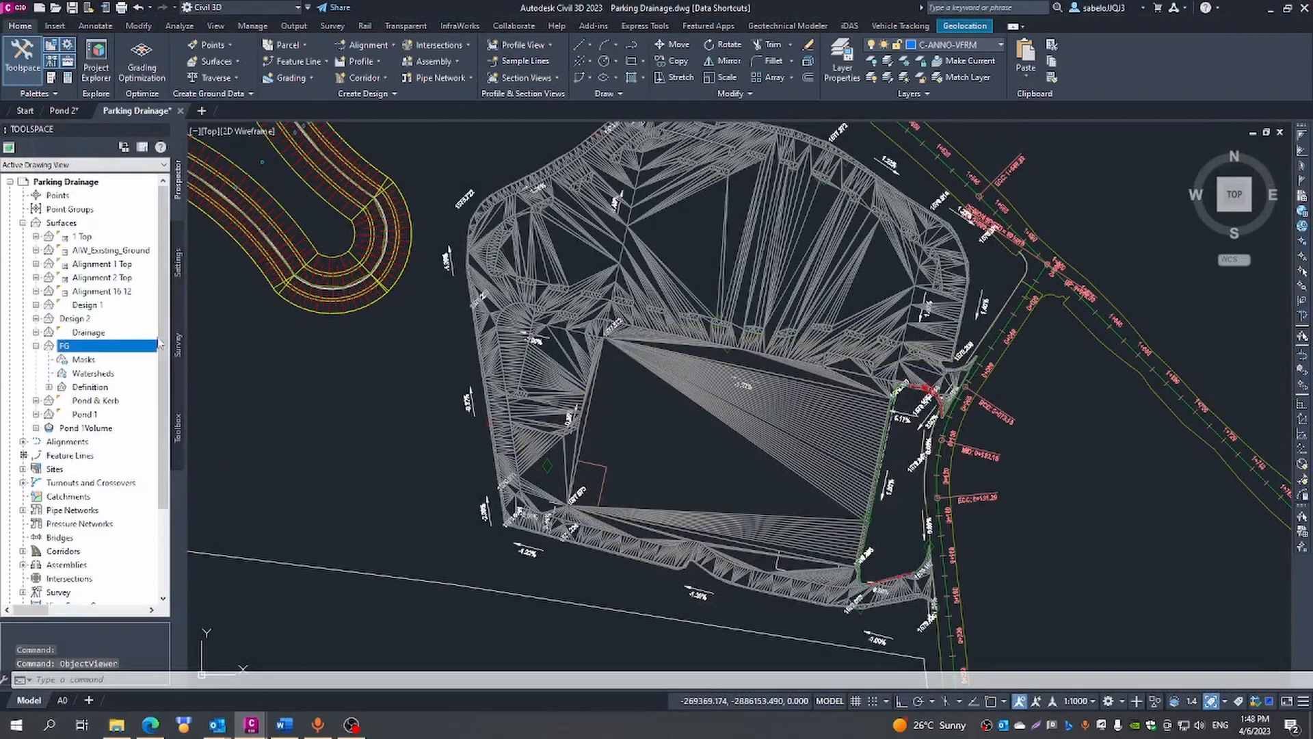
right_click(120, 349)
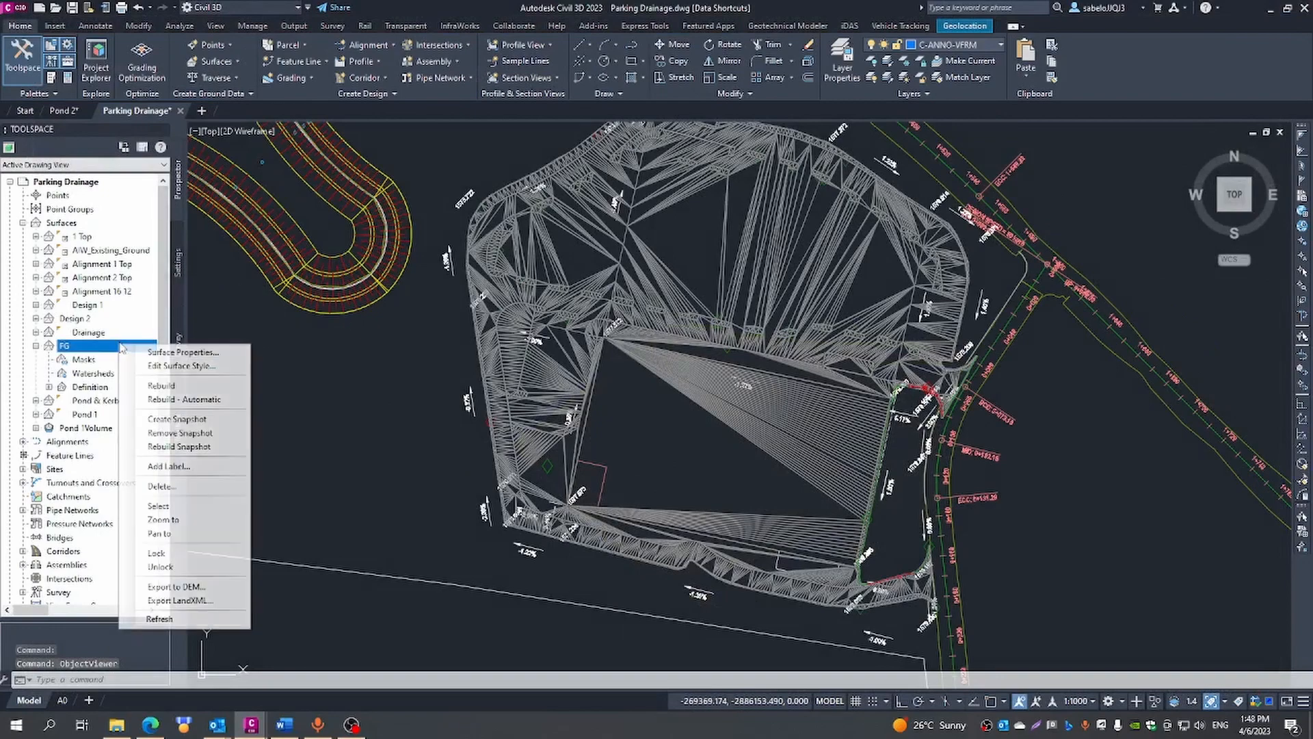
click(156, 367)
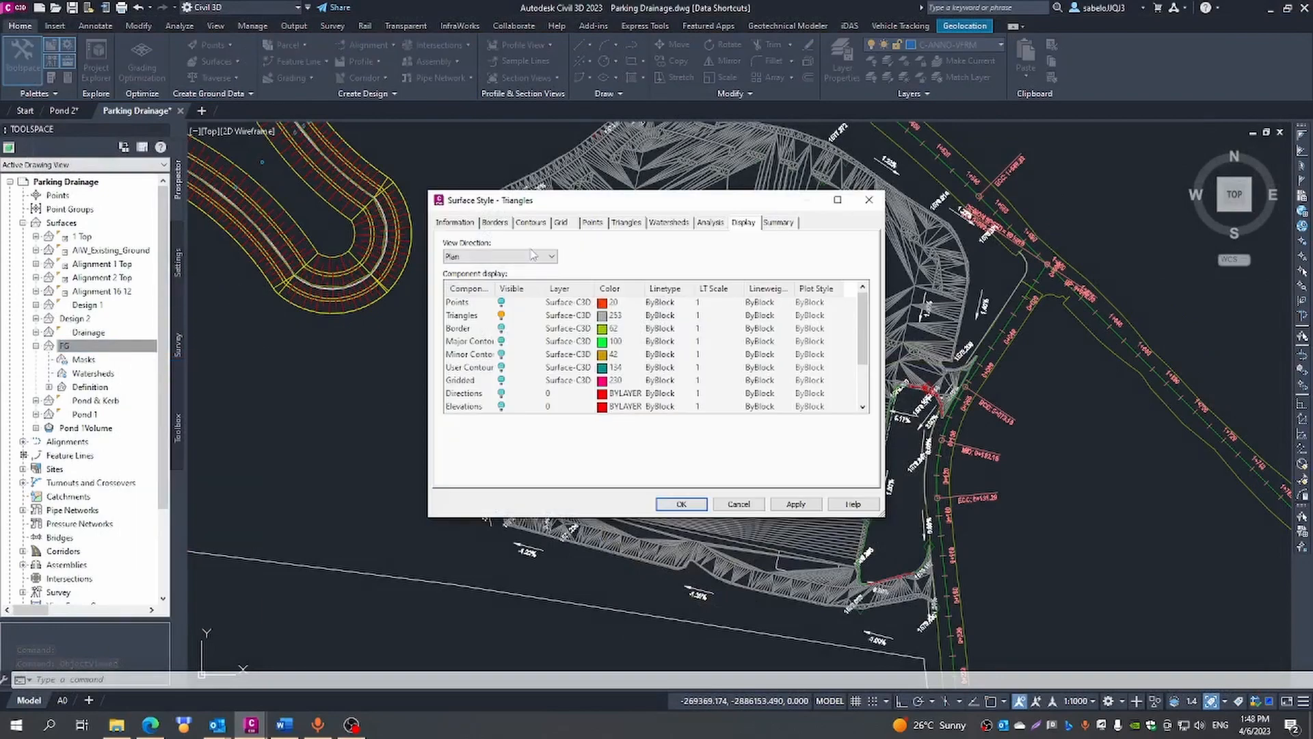
click(868, 199)
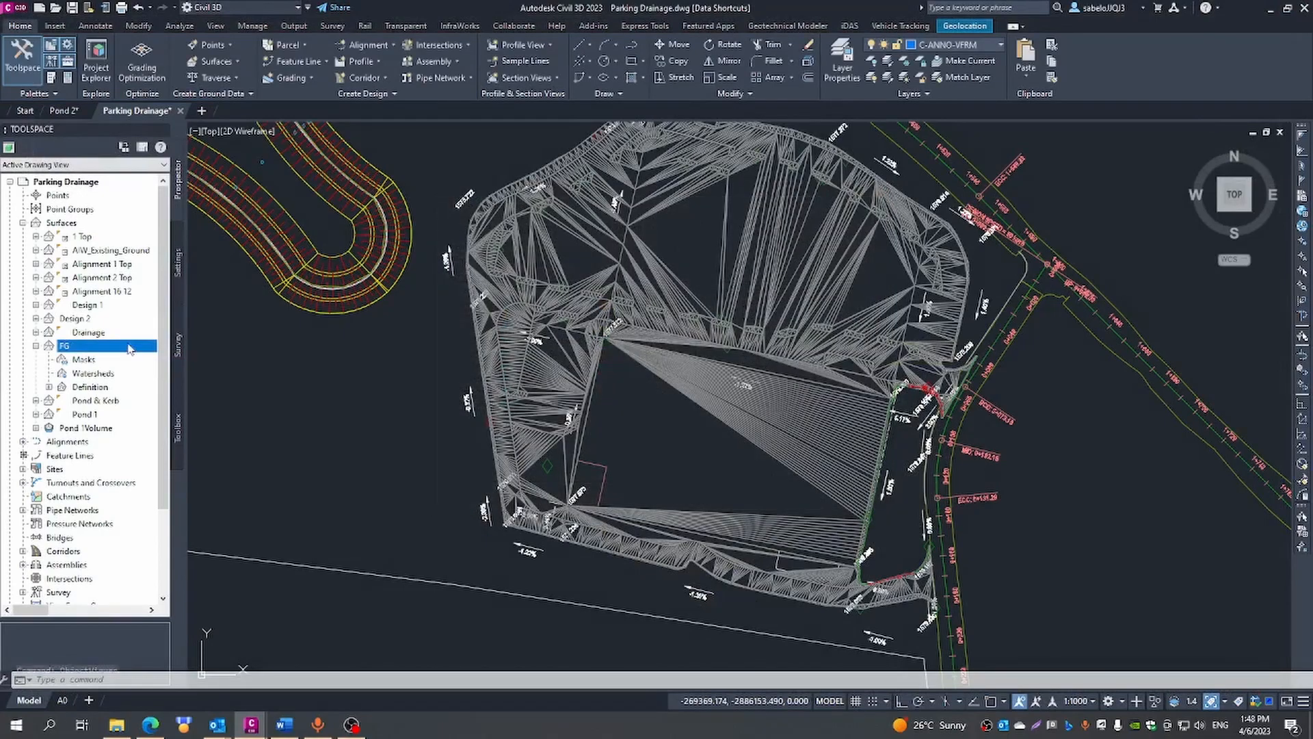
- Set the FG surface's style to Triangles | Contours | 0.1m and 0.2m in its surface properties
right_click(76, 350)
click(111, 353)
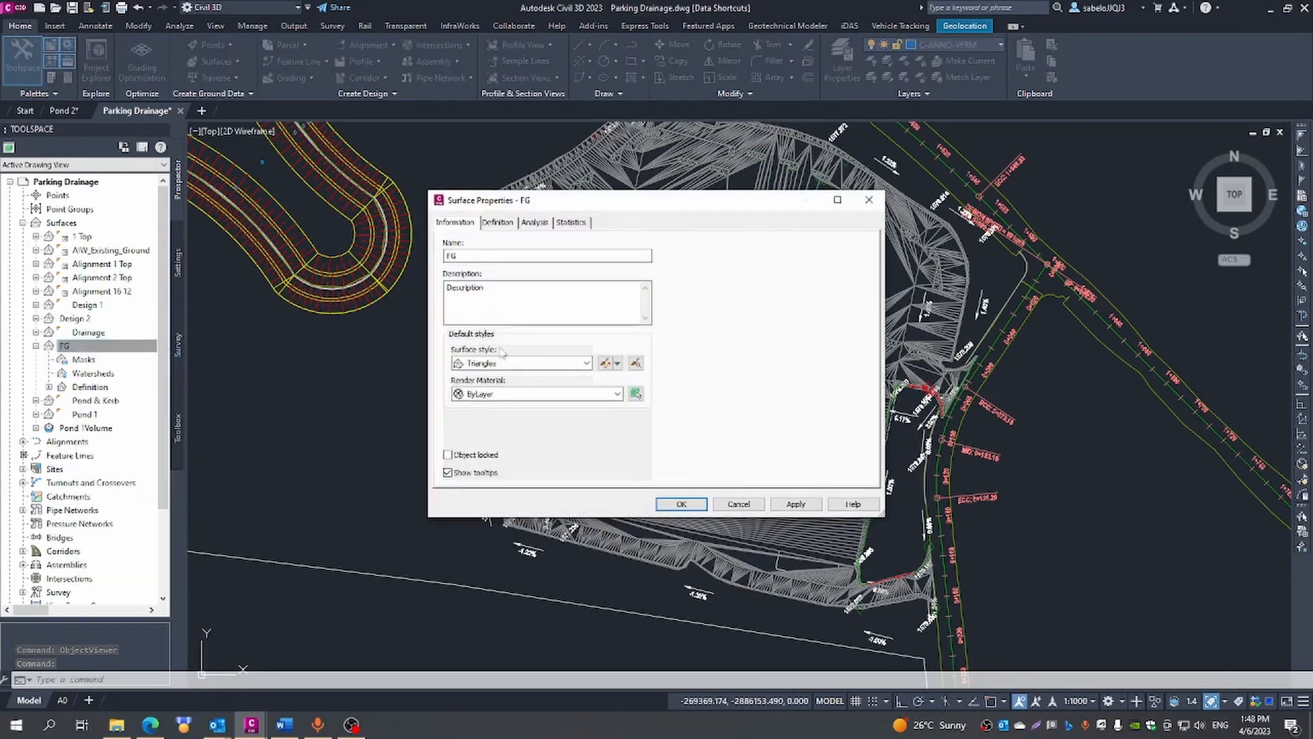
click(585, 363)
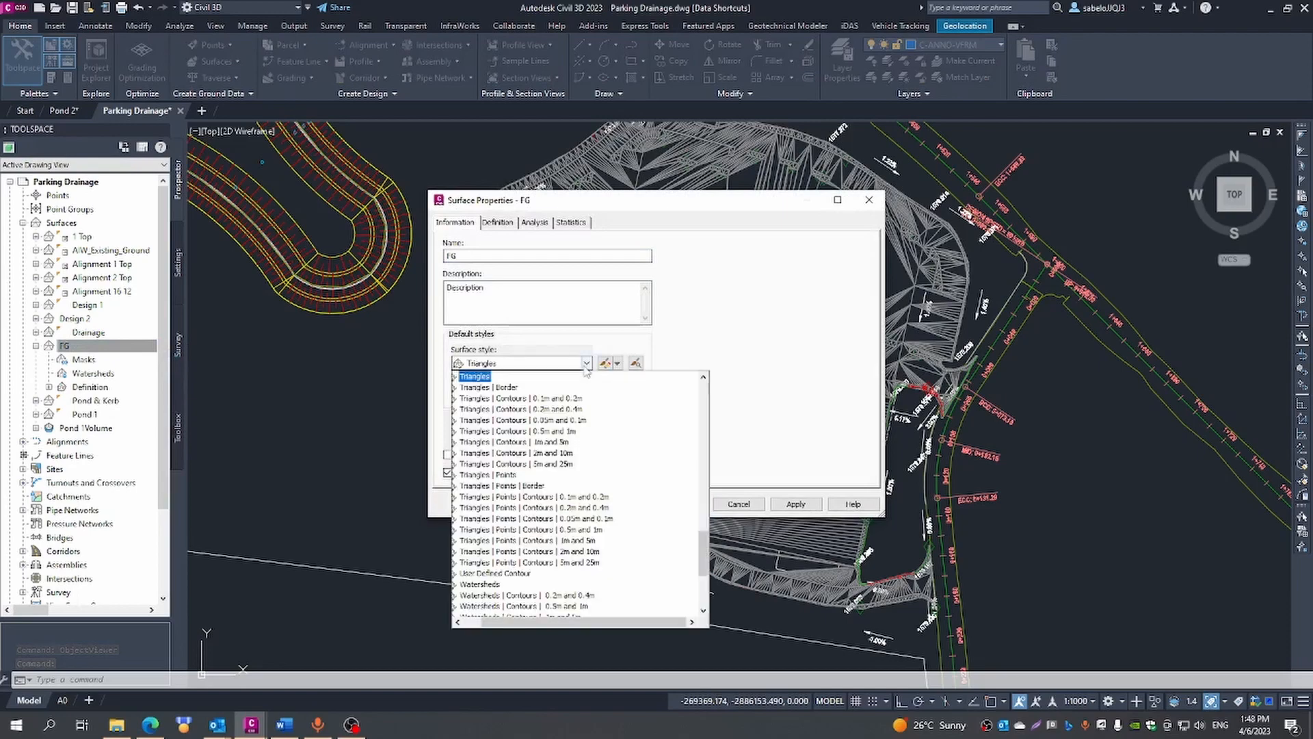
click(565, 398)
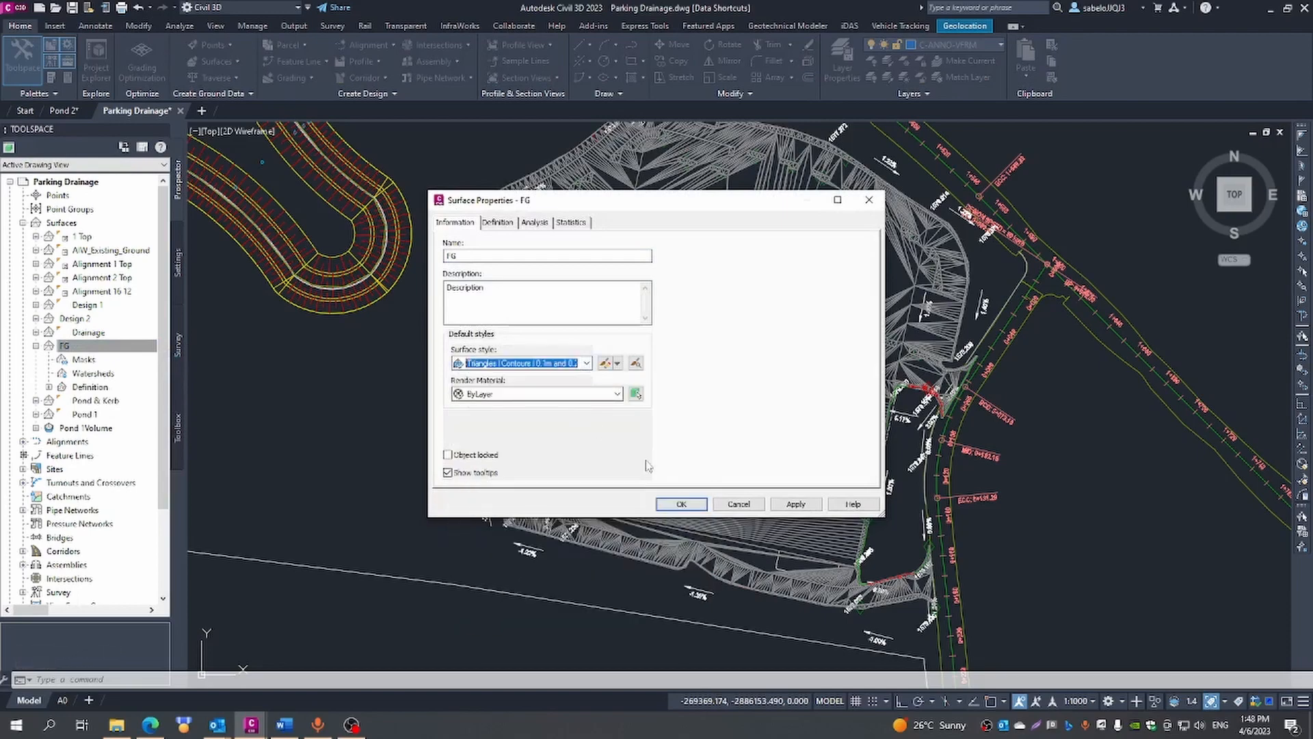
click(669, 503)
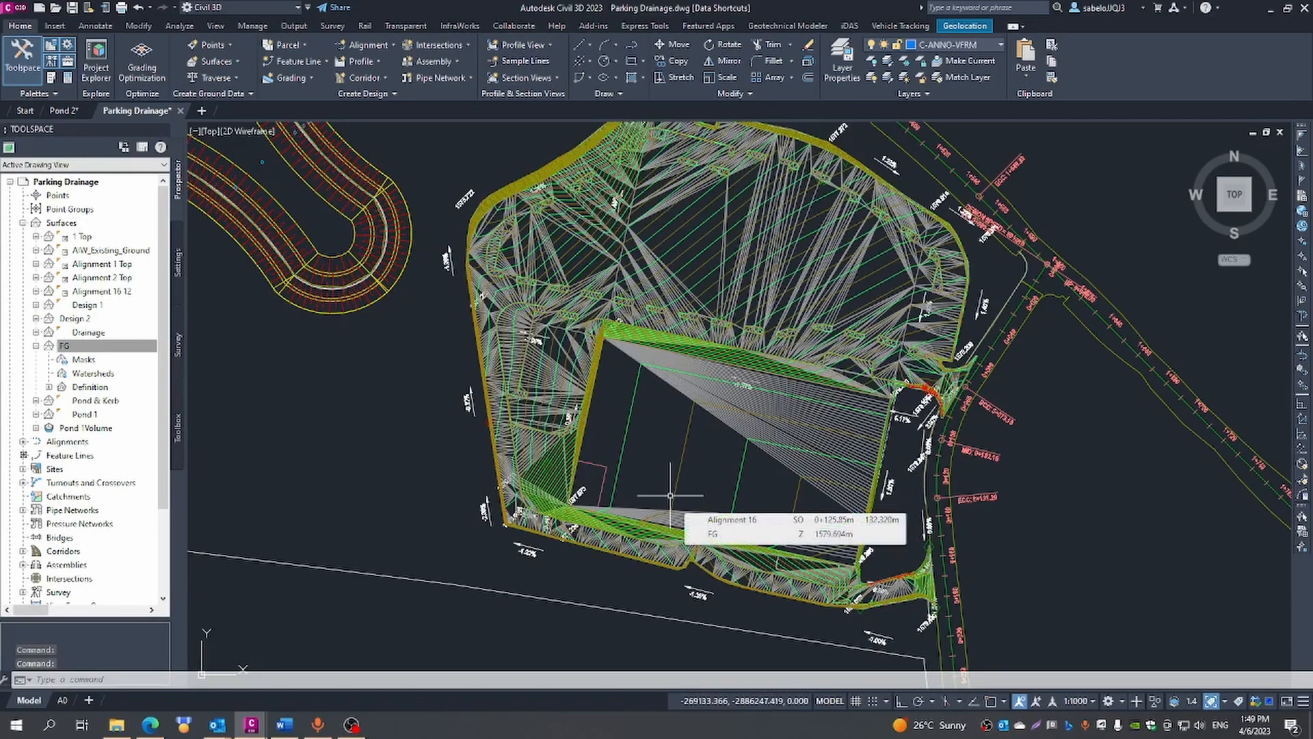
- Hide the Triangles component in plan view in FG's current surface style, leaving the contours displayed
right_click(84, 345)
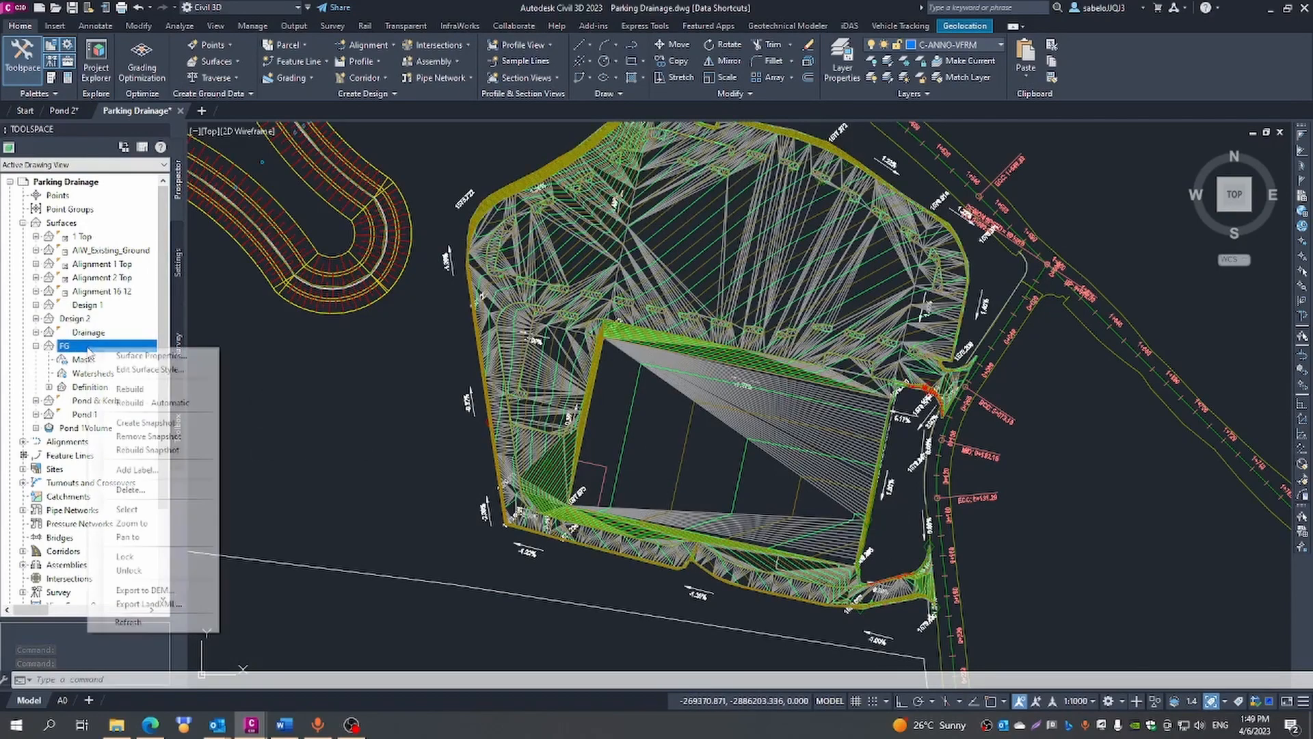
click(122, 370)
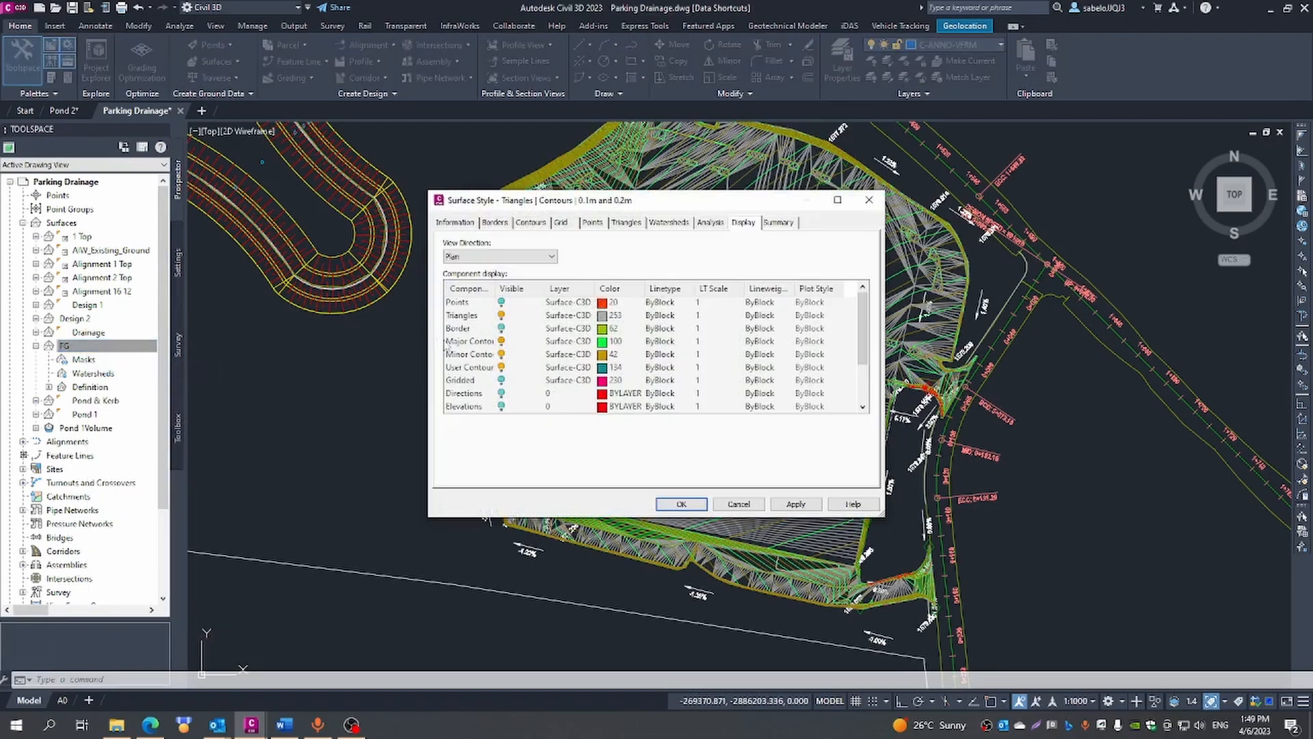
click(501, 316)
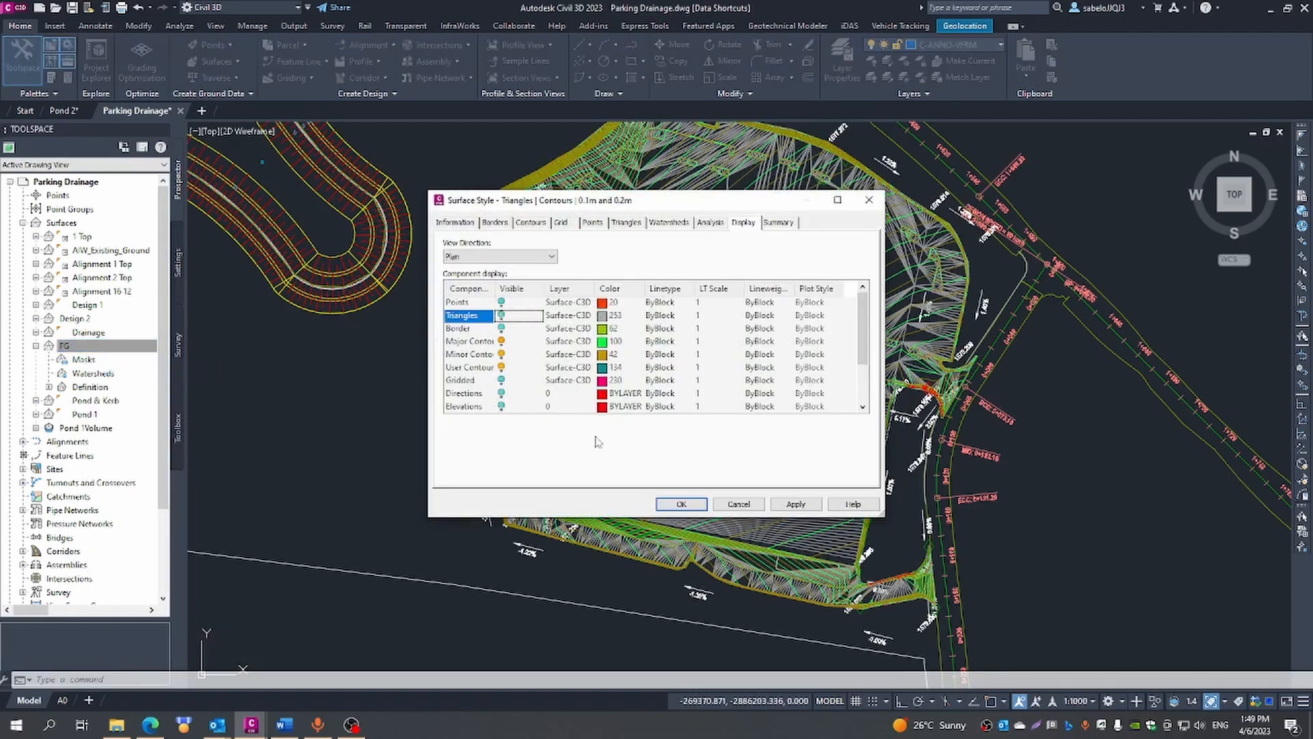
click(673, 504)
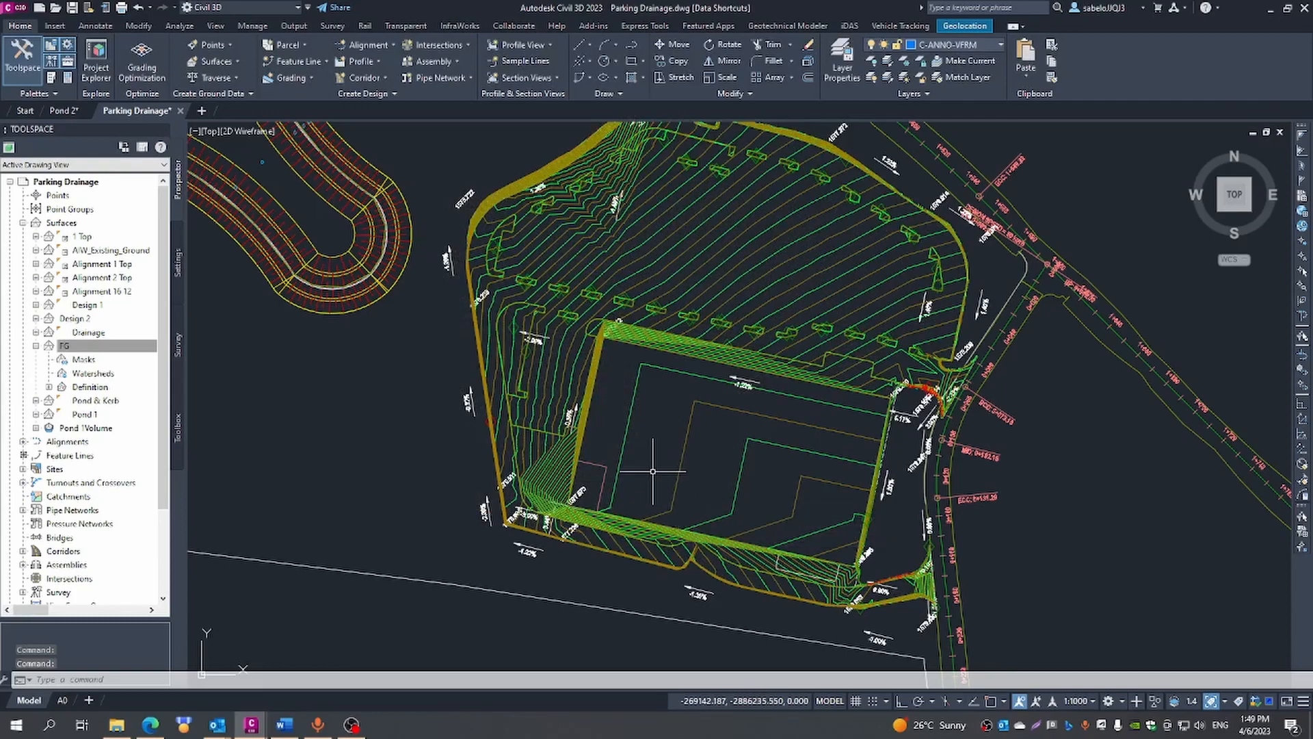
- Examine the FG surface's contours in plan across the platform, its side slopes and the surrounding parking area
scroll(653, 474, up, 2)
scroll(645, 472, up, 2)
scroll(615, 475, down, 2)
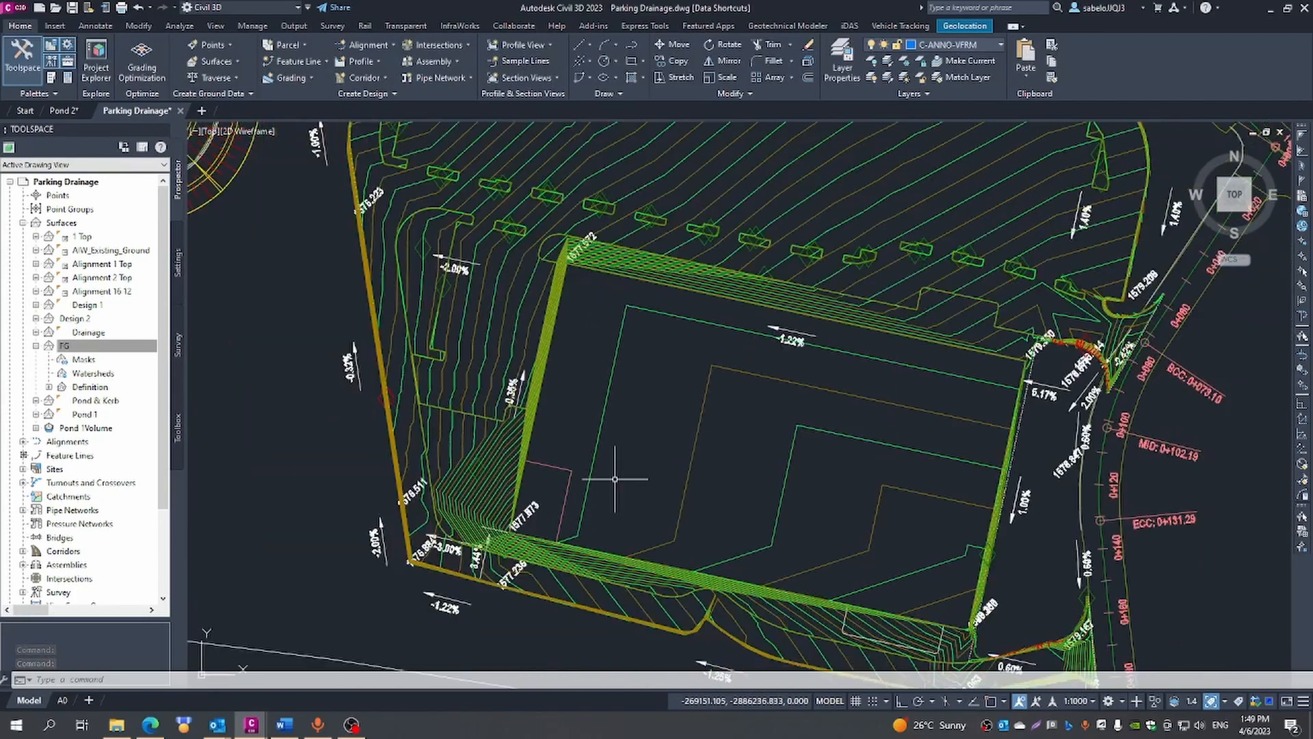
scroll(615, 475, down, 3)
scroll(616, 475, down, 2)
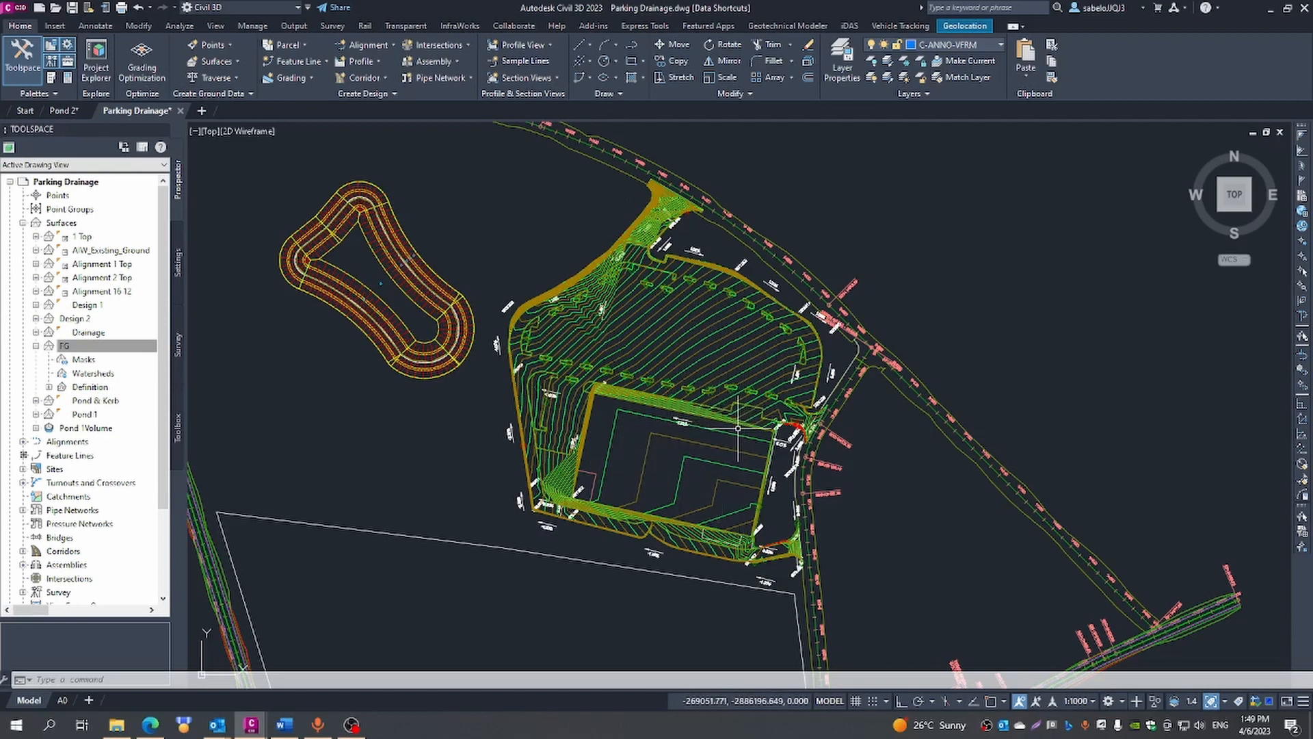
scroll(651, 404, up, 2)
scroll(649, 397, up, 4)
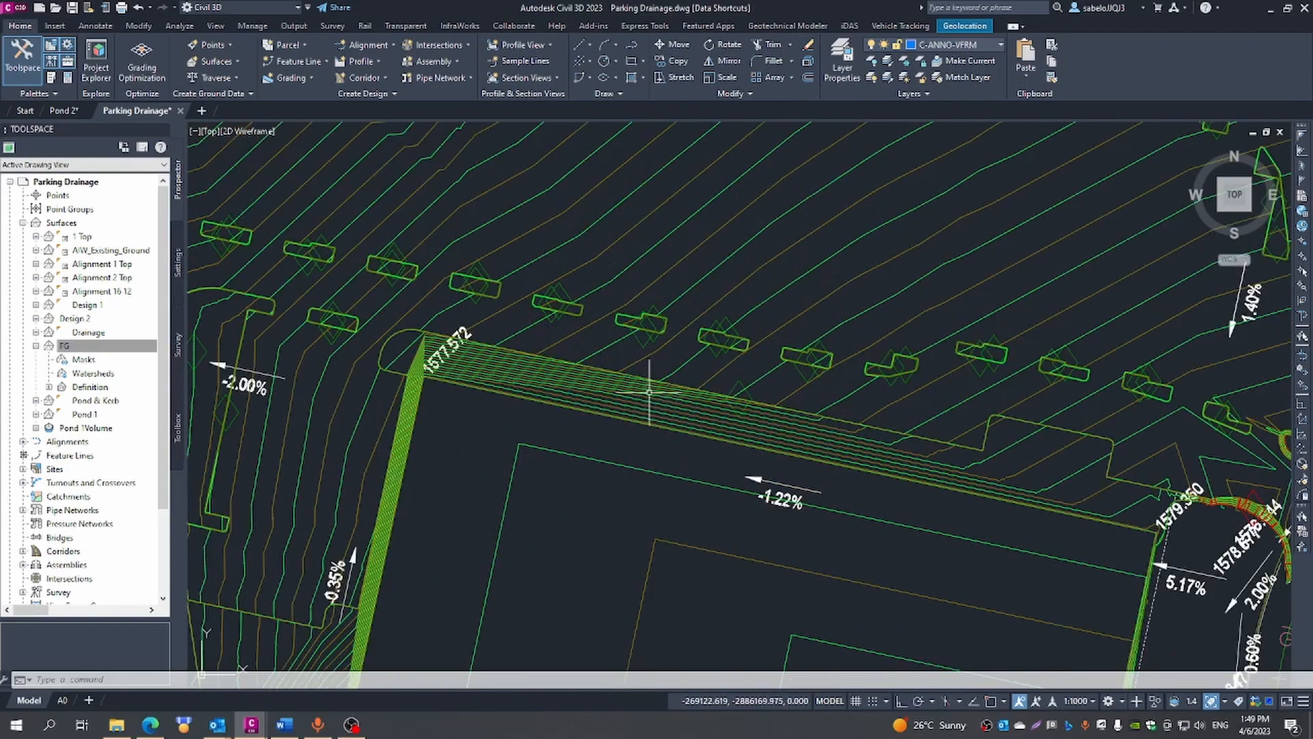
scroll(646, 410, down, 2)
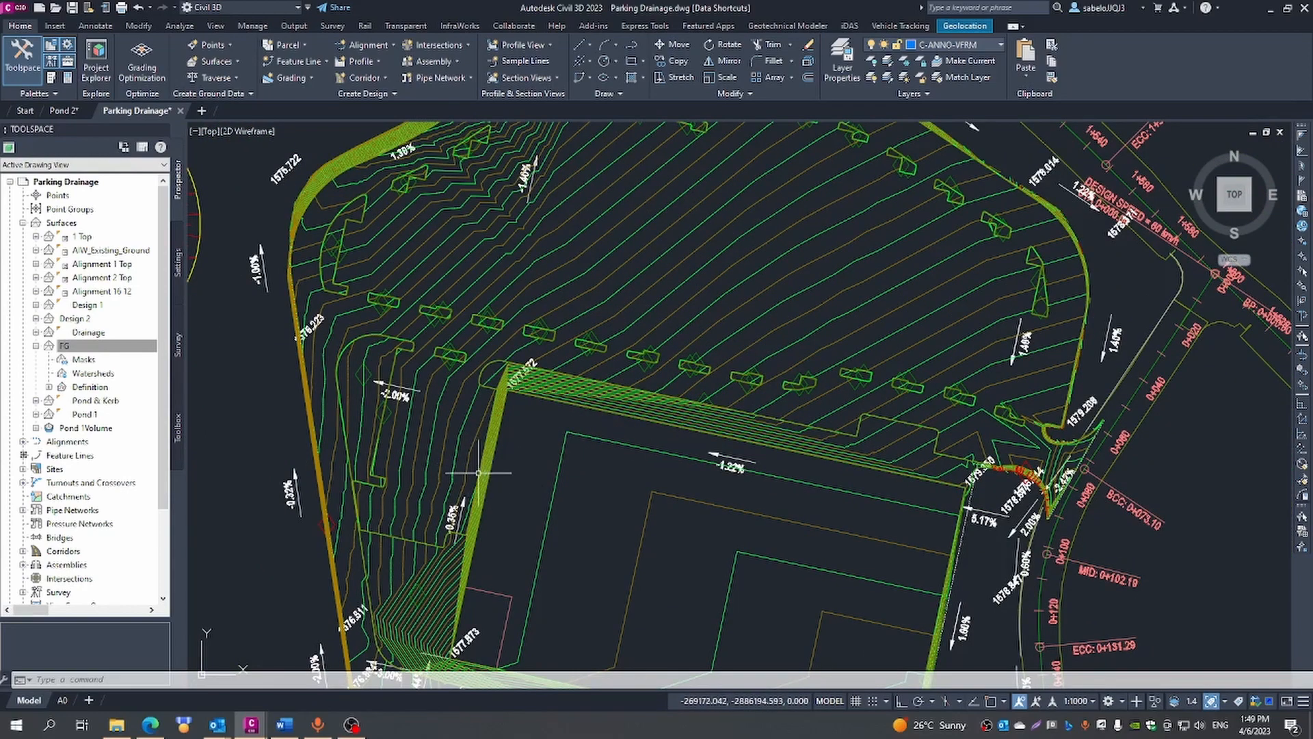
scroll(469, 484, down, 2)
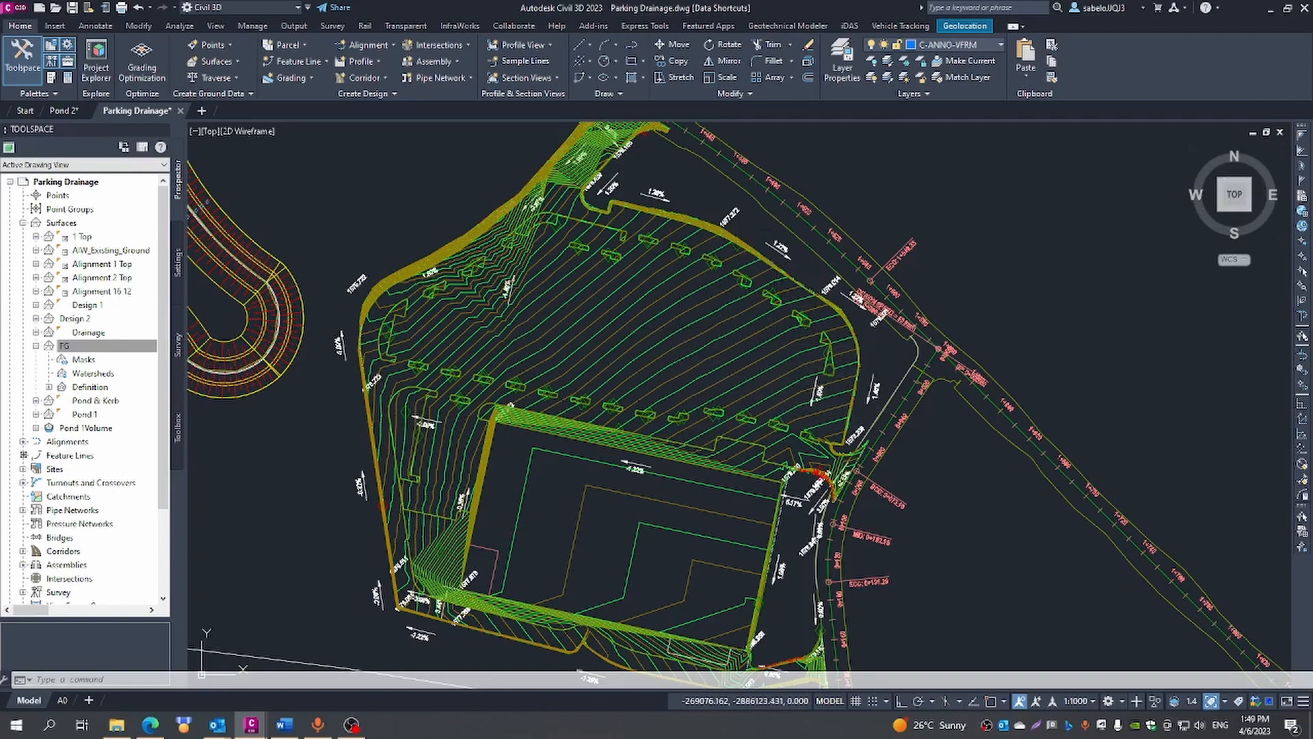
- Open the FG surface in the Object Viewer and inspect its contoured model from an oblique angle
click(679, 335)
right_click(679, 335)
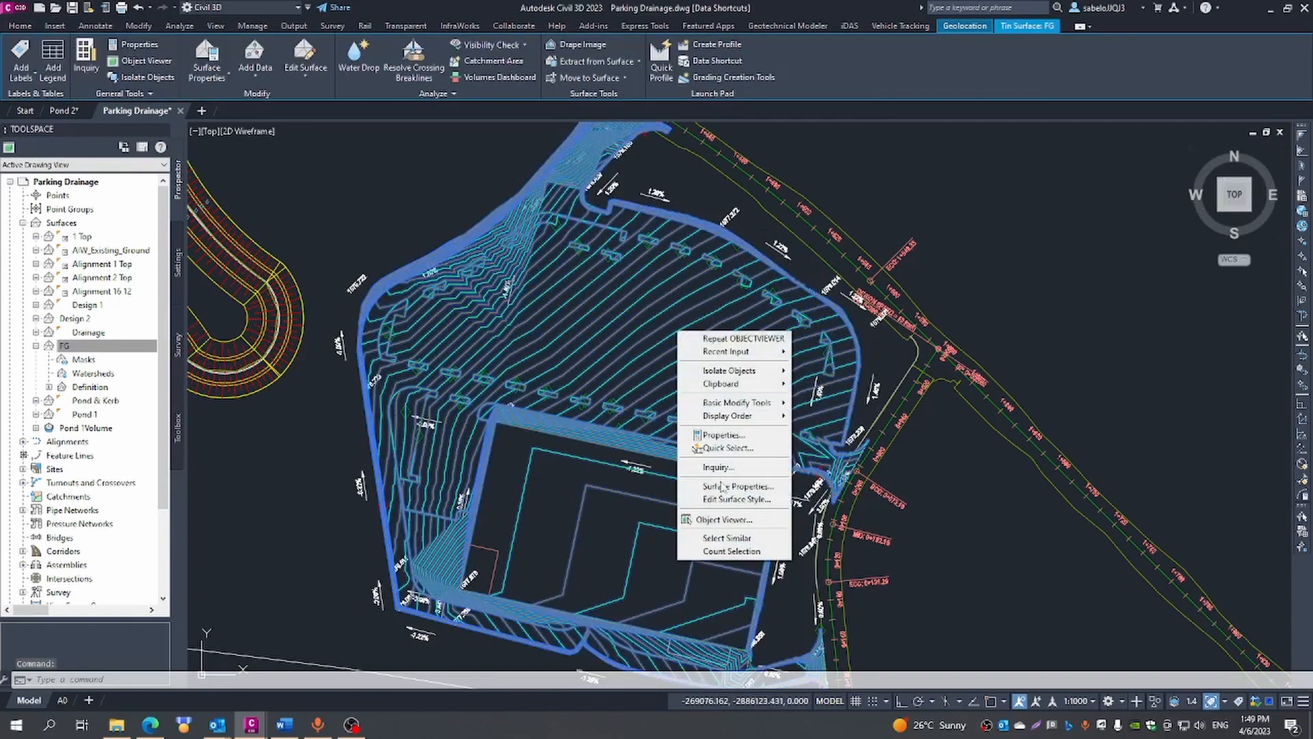
click(723, 521)
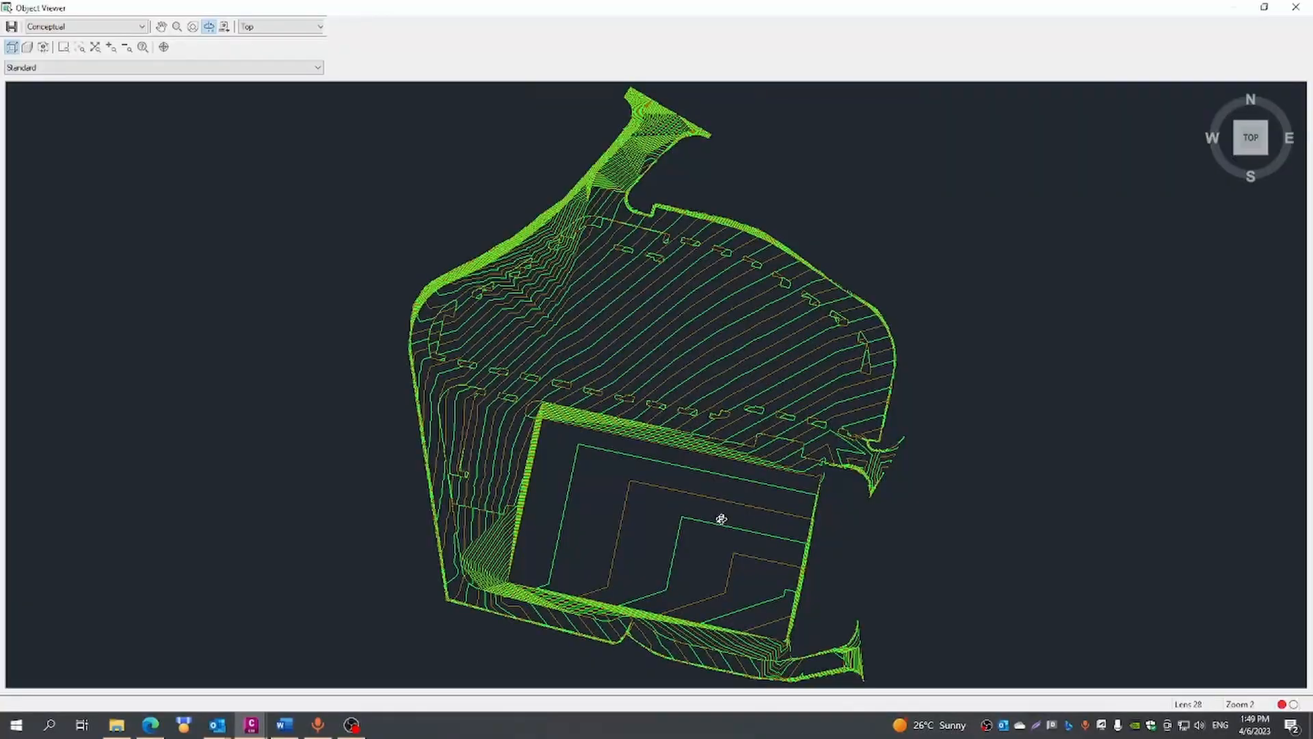
click(1239, 156)
drag(927, 425, 806, 455)
scroll(596, 449, up, 5)
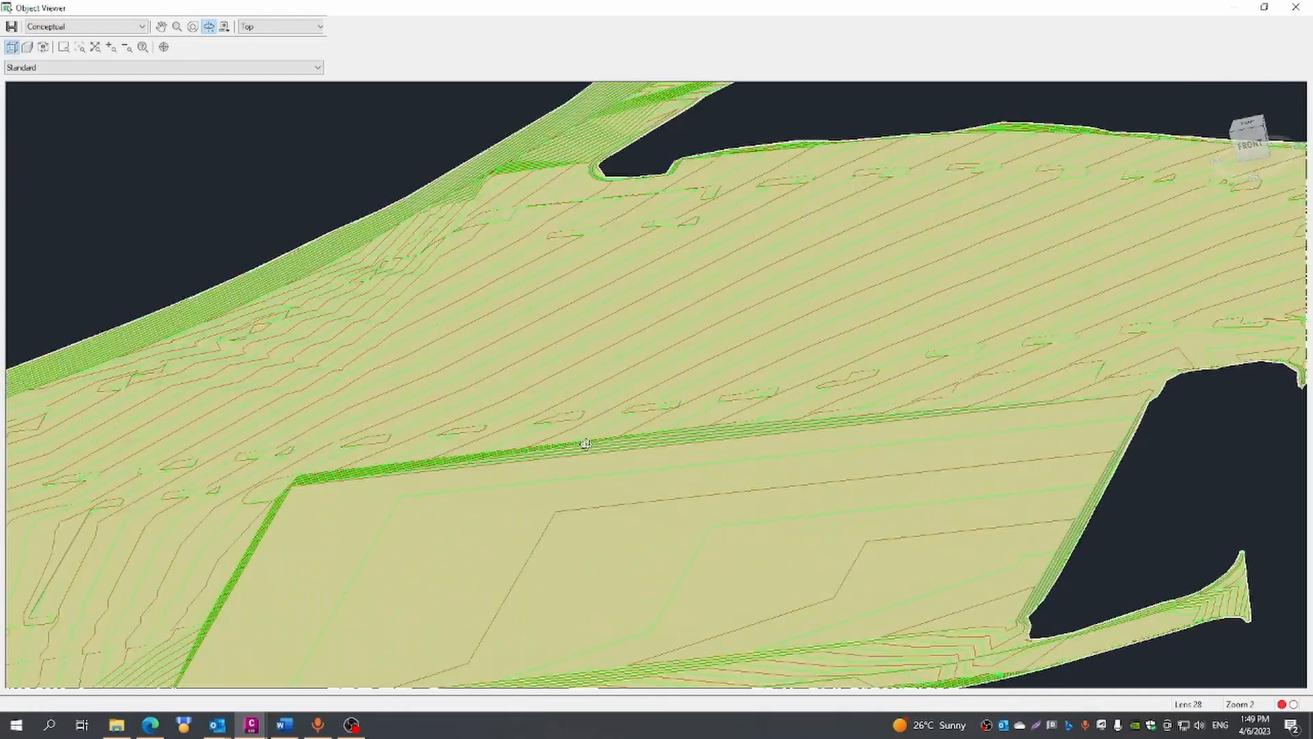
scroll(585, 445, down, 5)
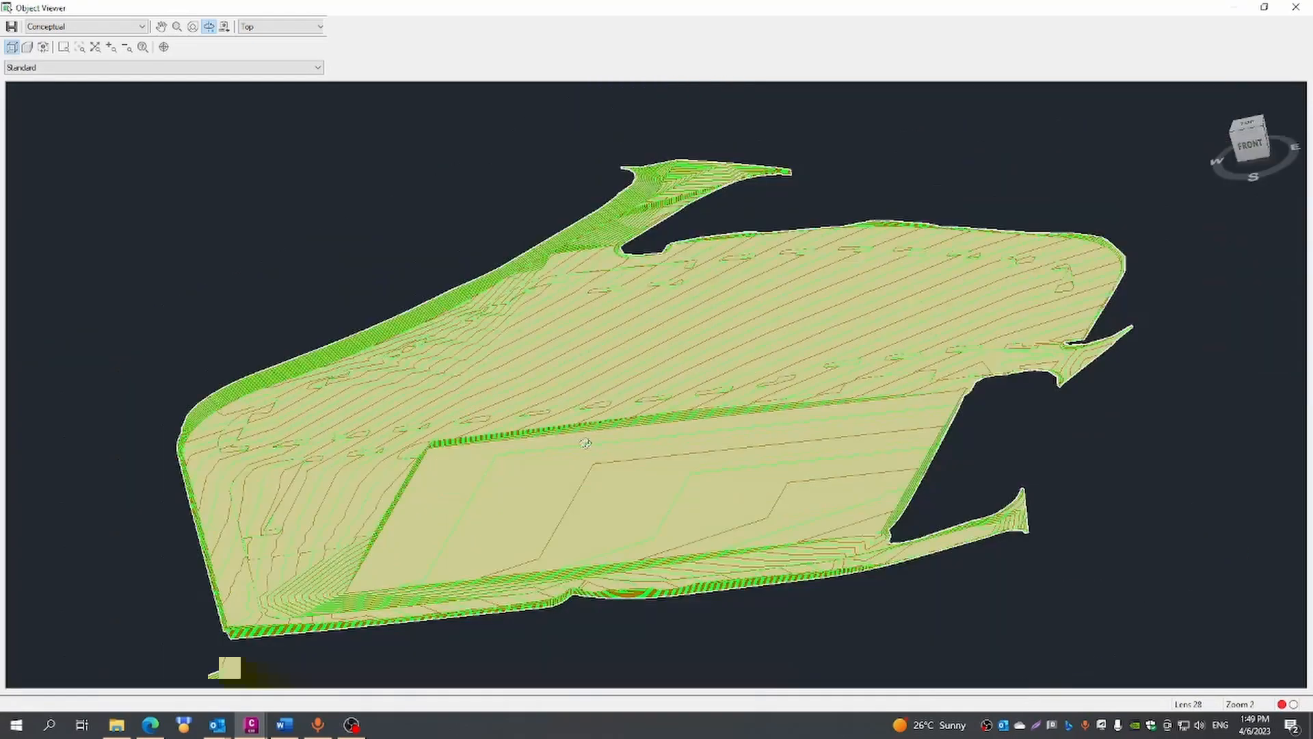
- Compare the FG model in the 3dWireframe, Wireframe and Hidden visual styles
click(142, 27)
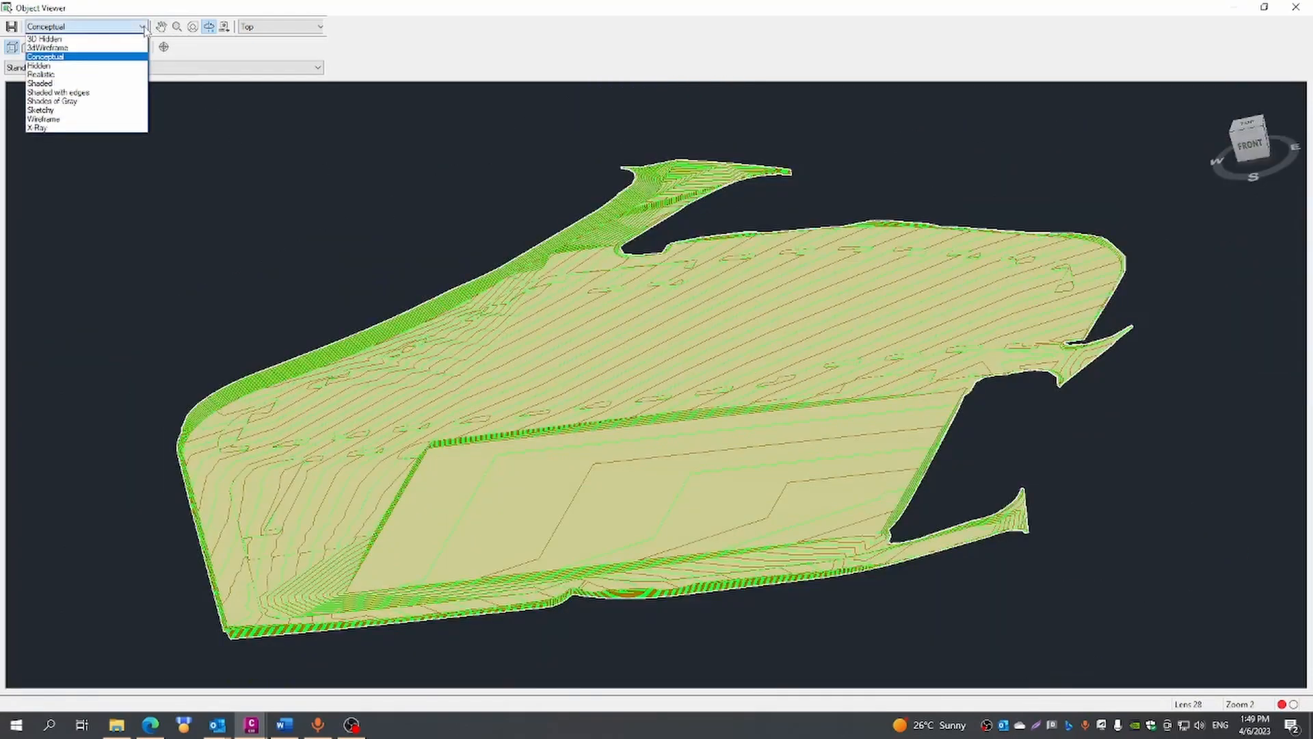
click(68, 48)
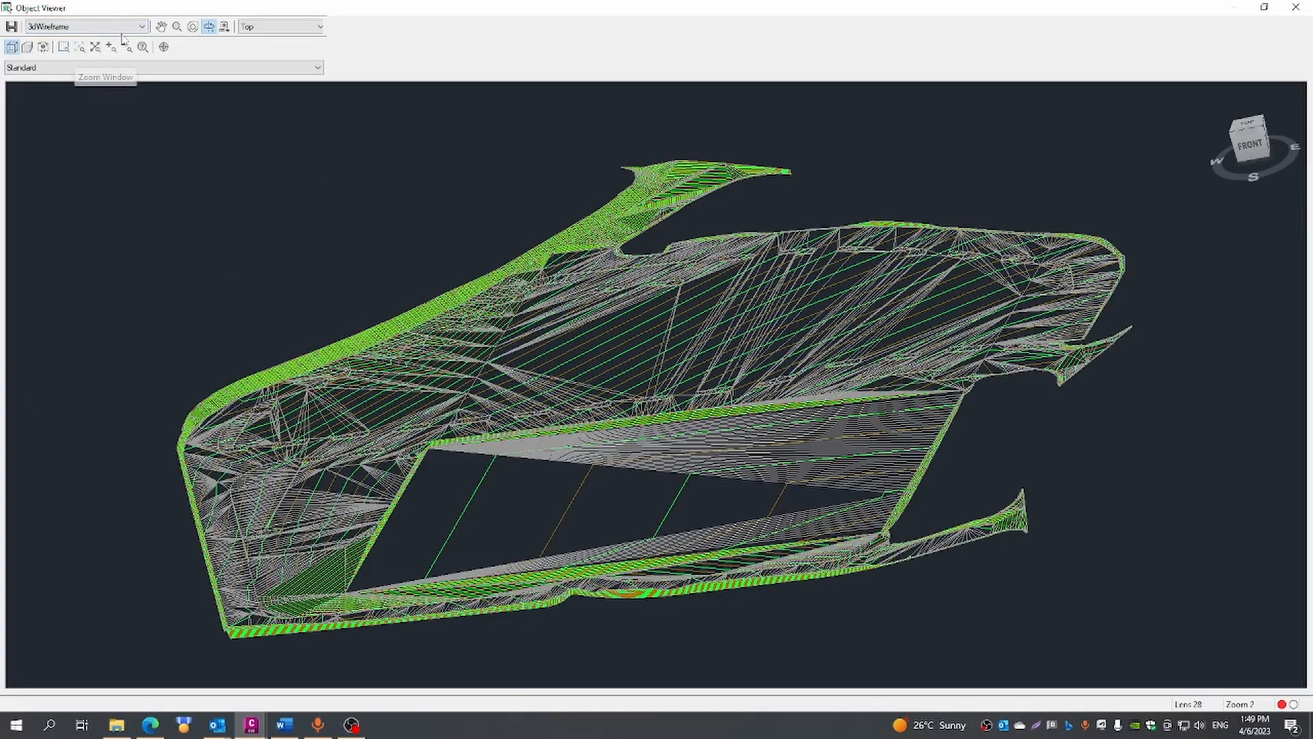
click(140, 27)
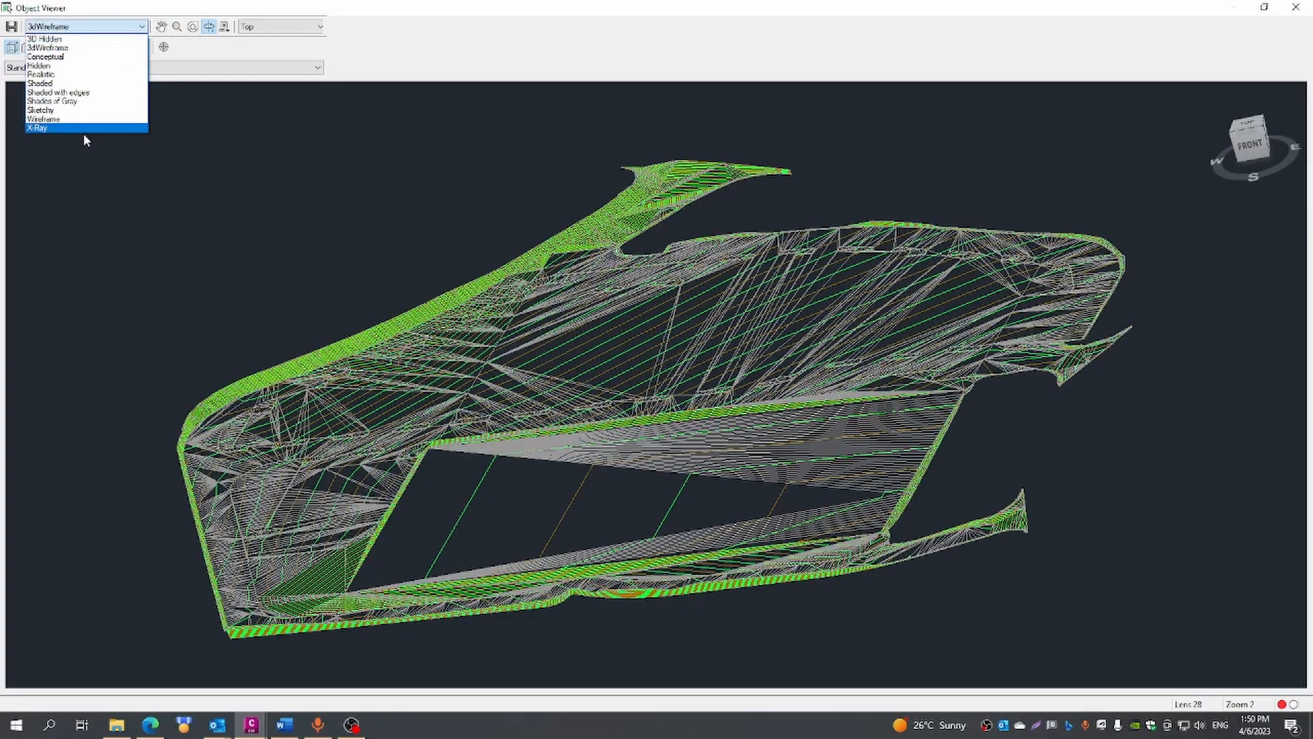
click(68, 119)
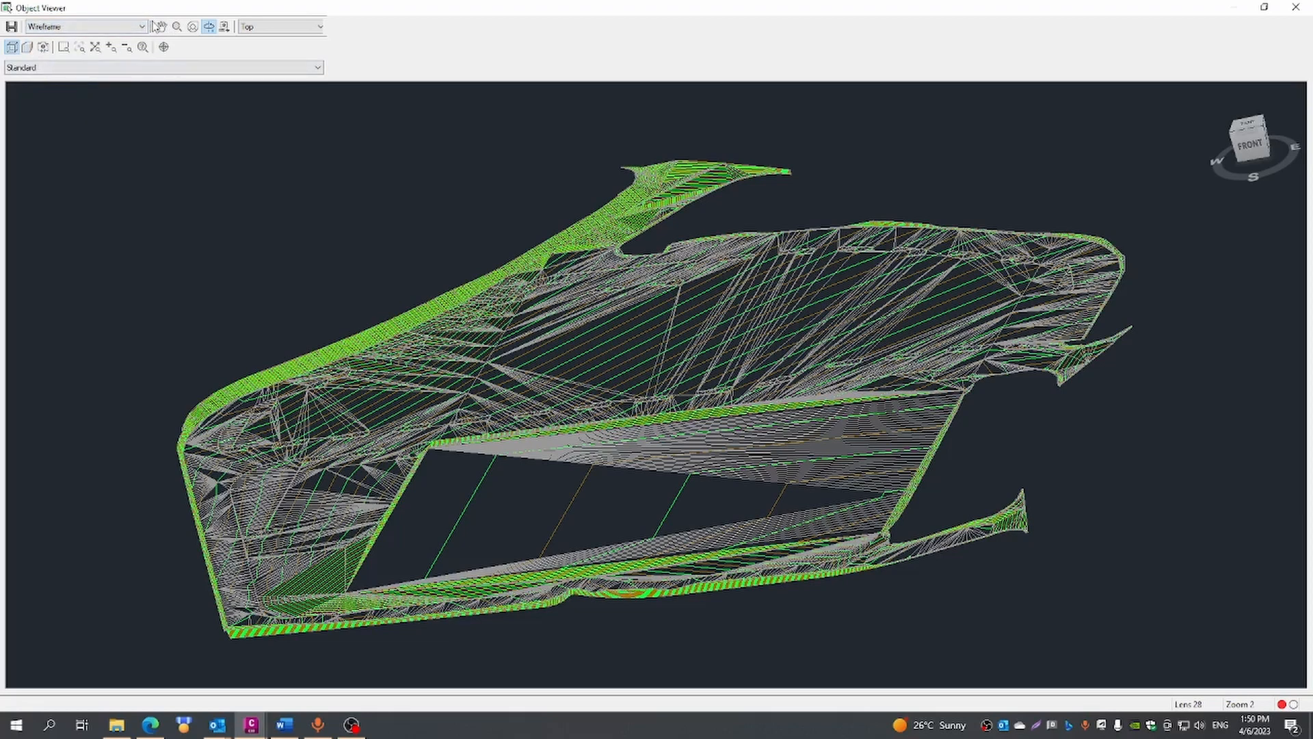
click(144, 27)
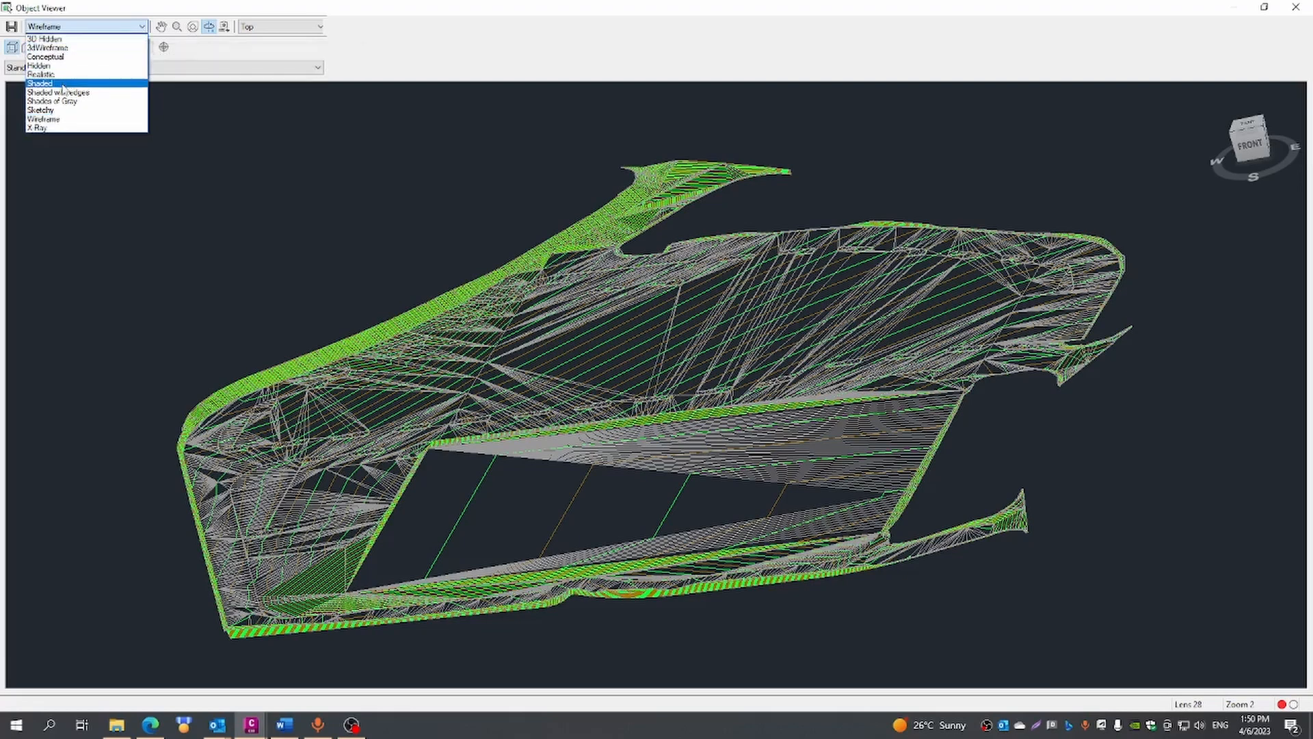
click(51, 68)
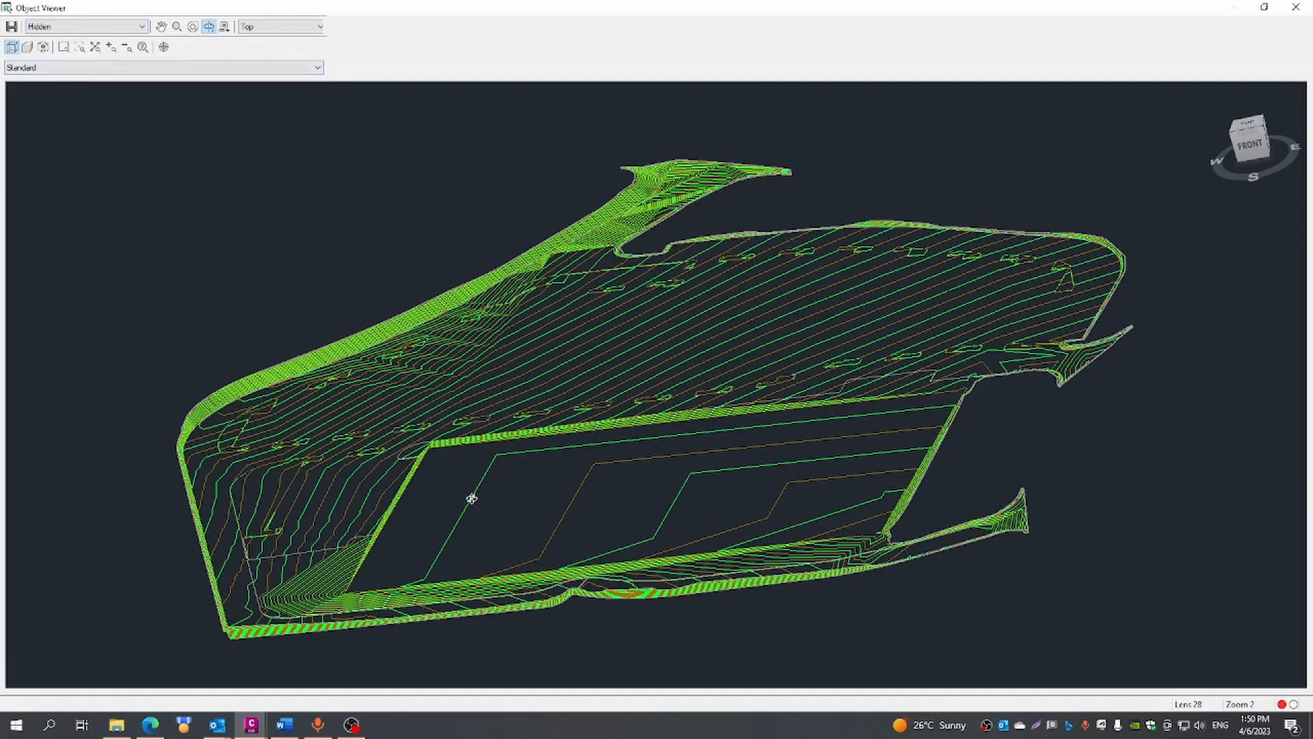
- Inspect the FG contours in the Hidden visual style from several sides, and close the Object Viewer
drag(462, 501, 637, 466)
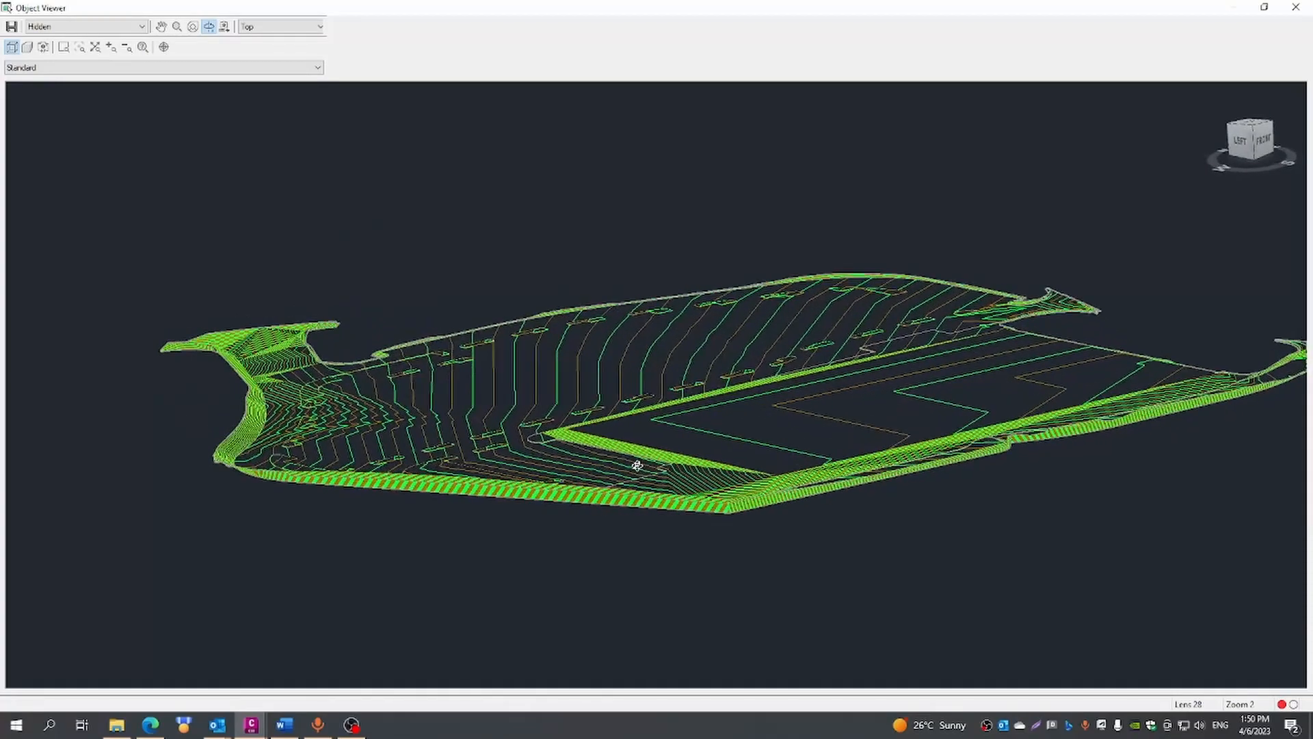
drag(425, 467, 602, 496)
drag(1071, 392, 819, 514)
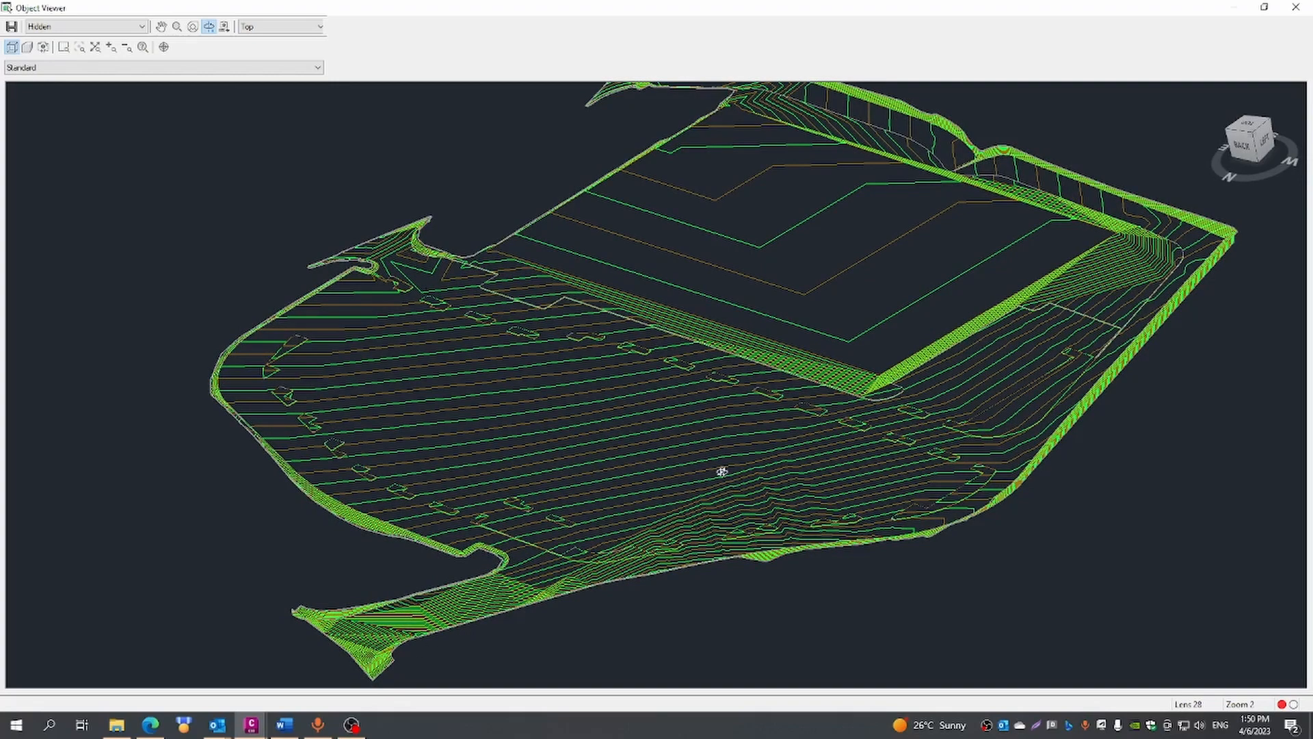
drag(702, 458, 702, 467)
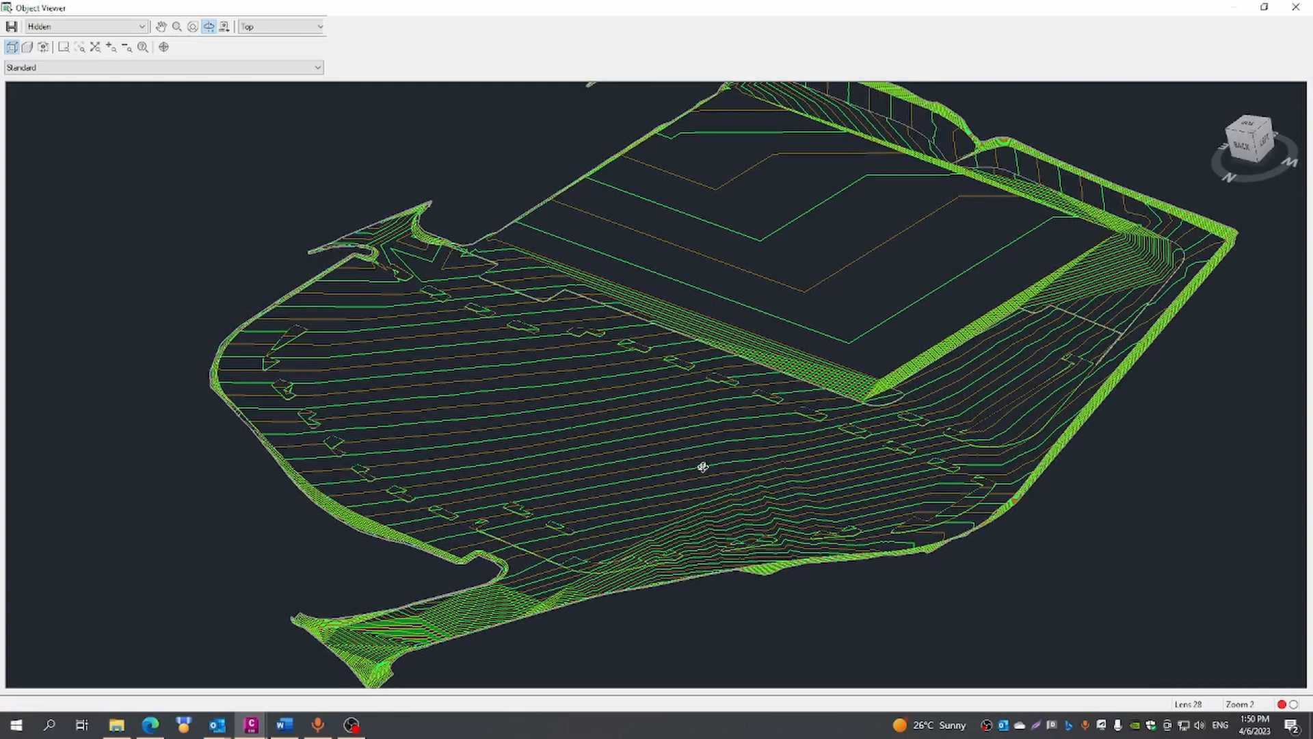
click(1293, 8)
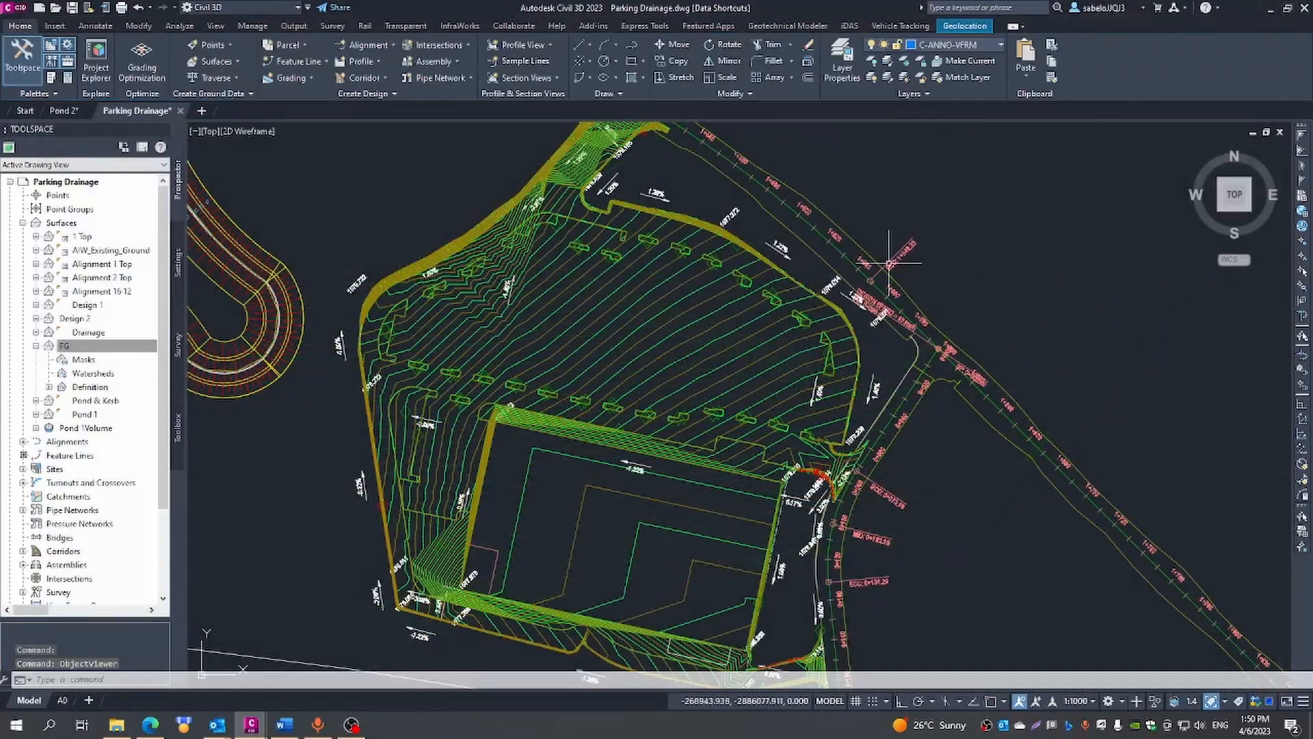
- Choose Slopes as the FG surface's style in its surface properties
right_click(100, 351)
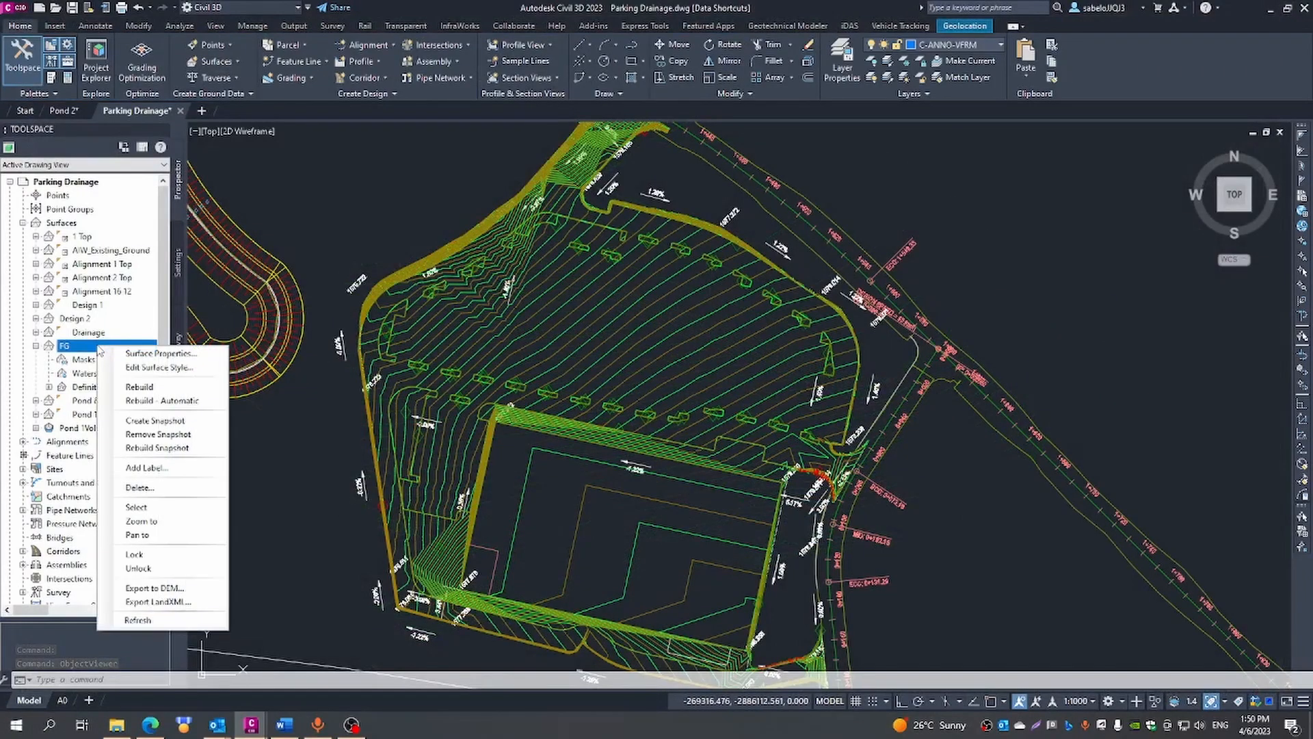
click(120, 354)
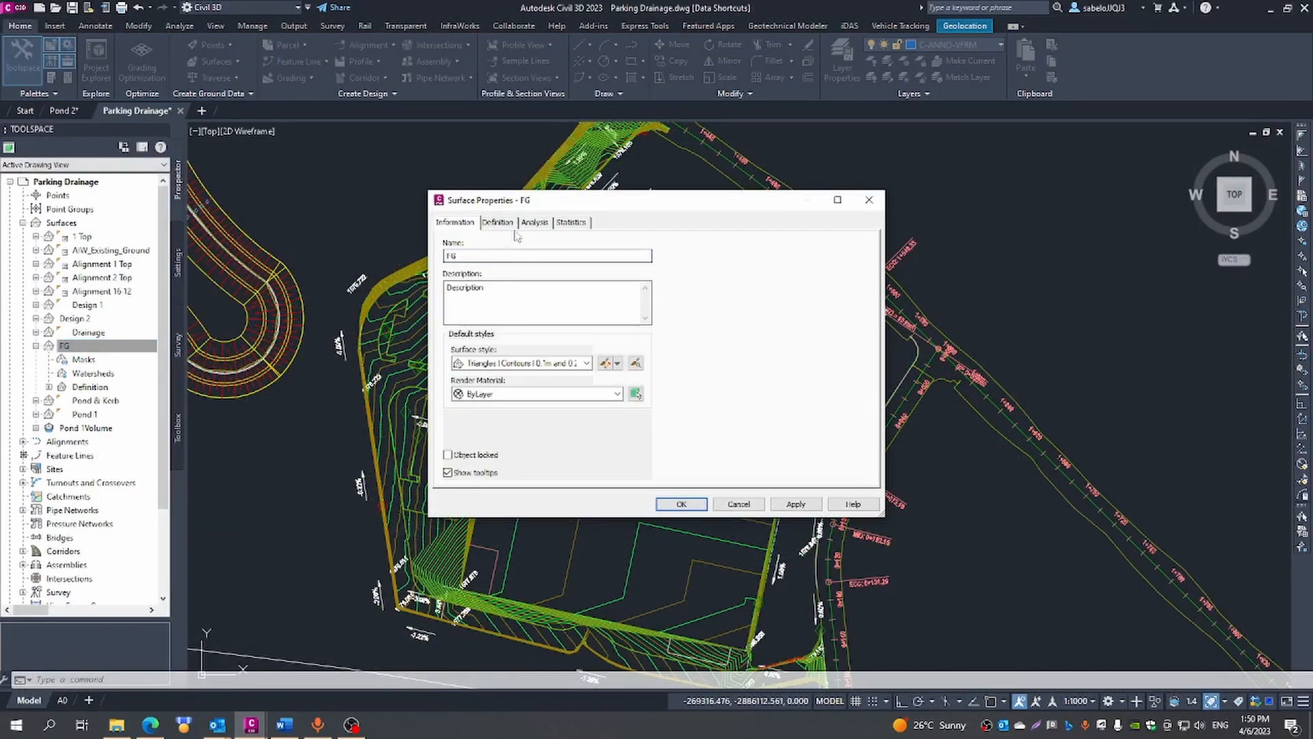
click(587, 364)
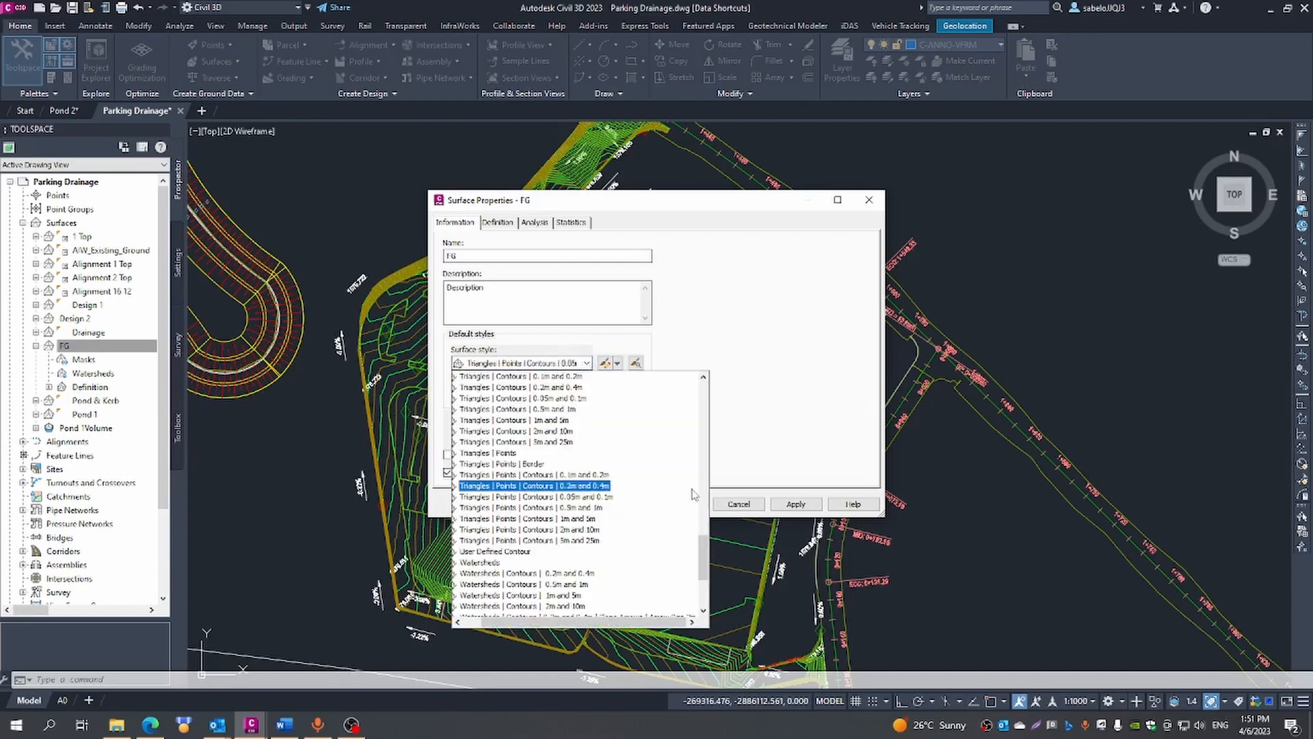
drag(705, 566, 701, 528)
click(471, 486)
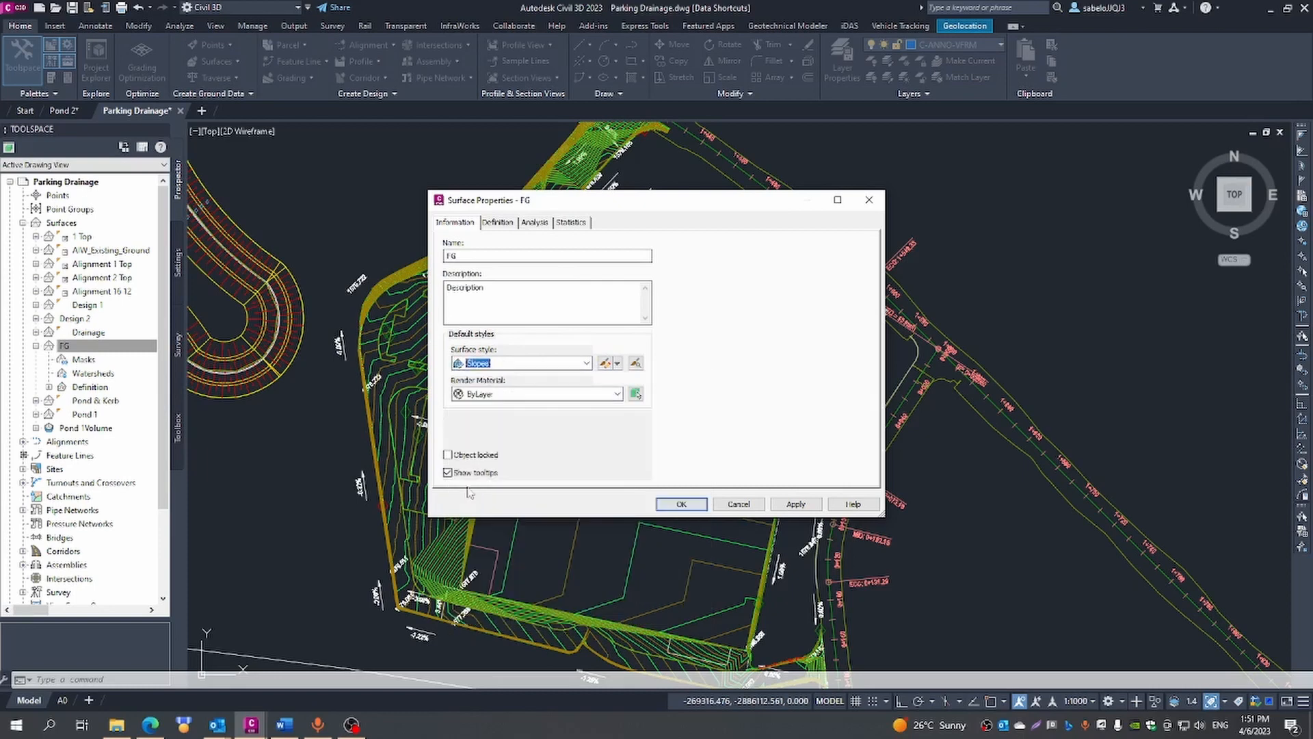
- Review the elevation analysis ranges and the available legend styles in FG's surface properties
click(533, 223)
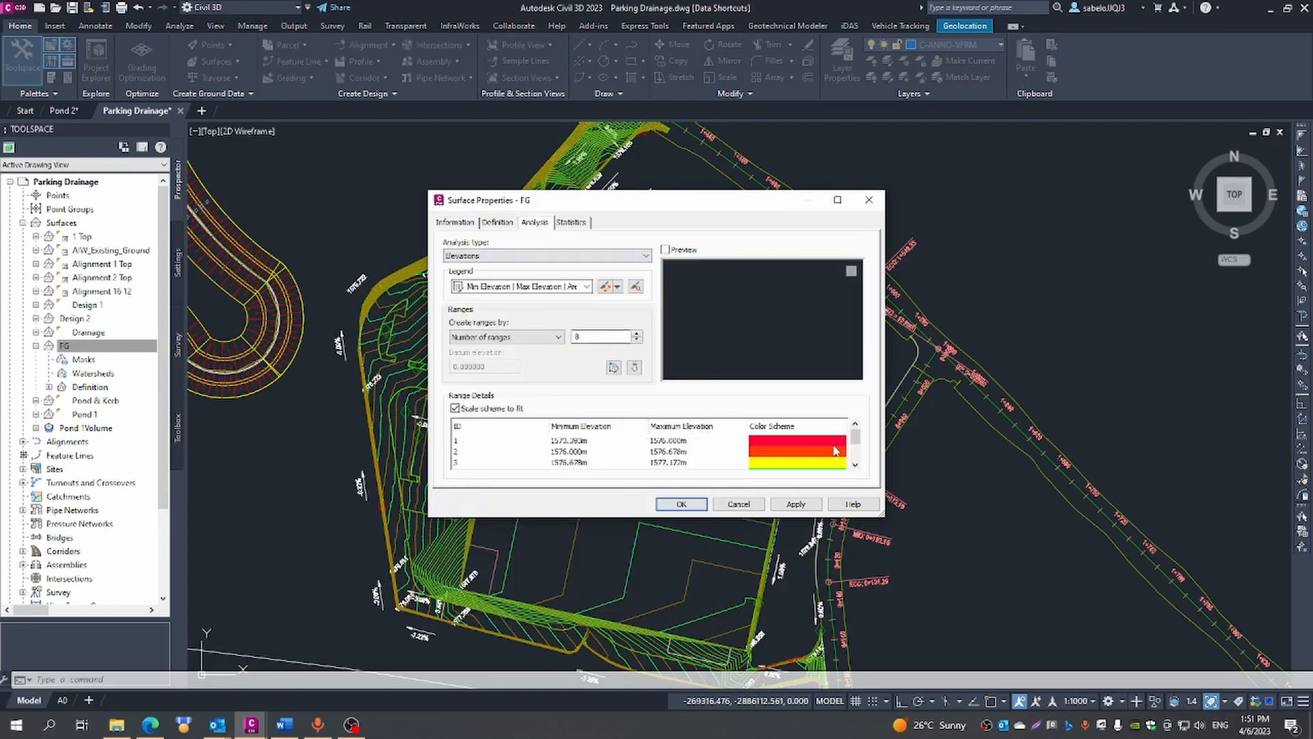
drag(854, 438, 855, 435)
click(587, 286)
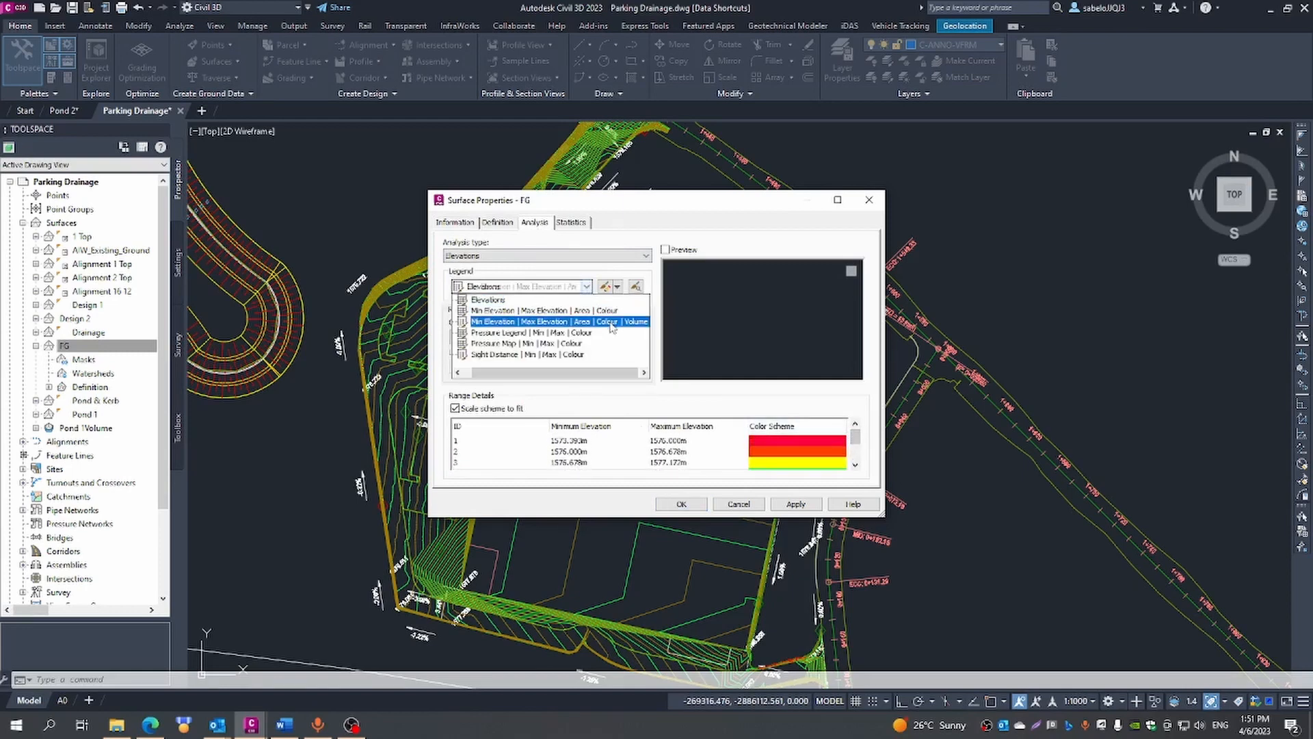
click(588, 287)
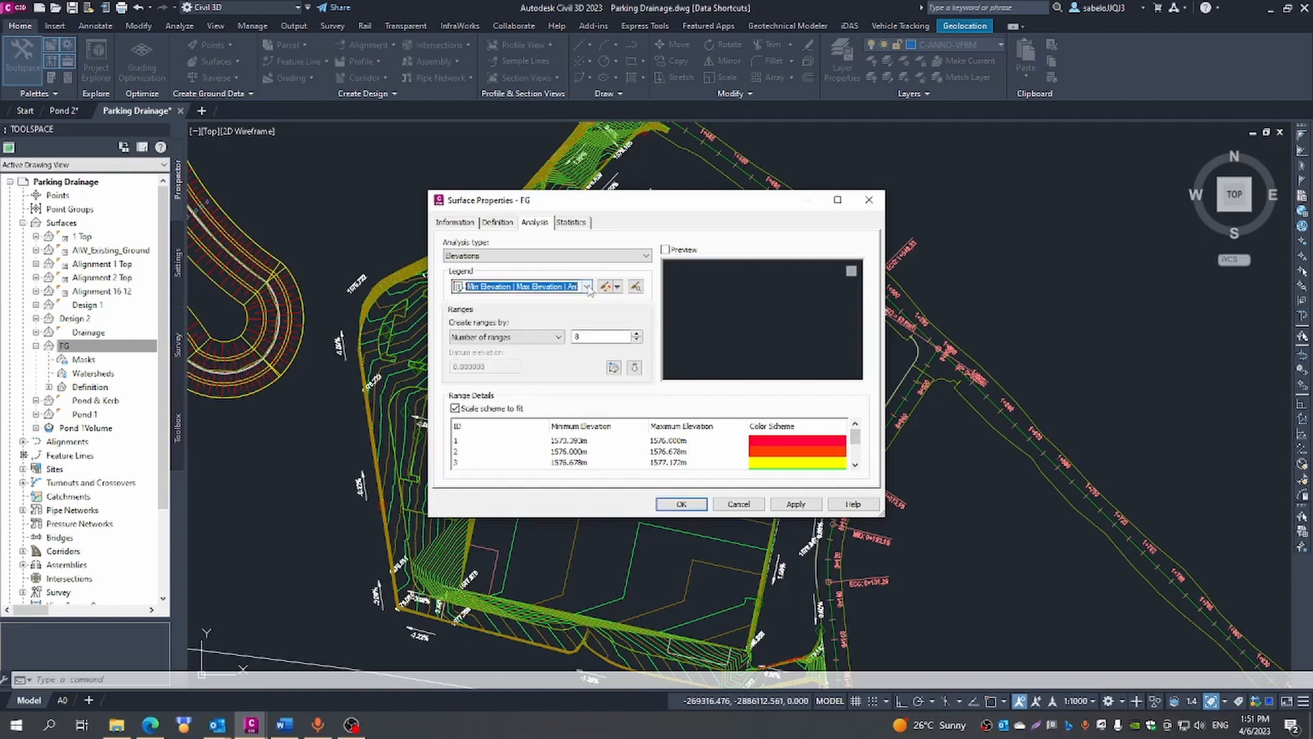
- Switch FG's analysis type to Slopes, review the slope ranges, and apply the surface properties
click(628, 257)
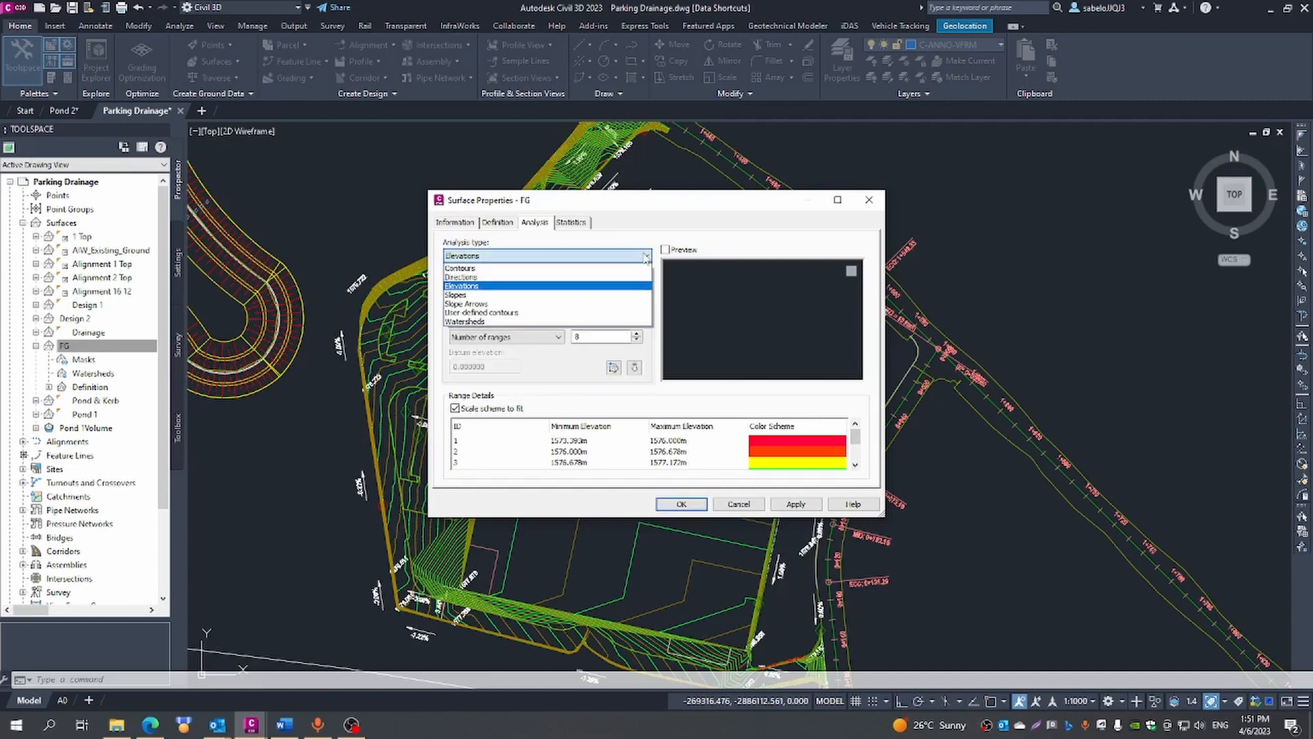
click(467, 295)
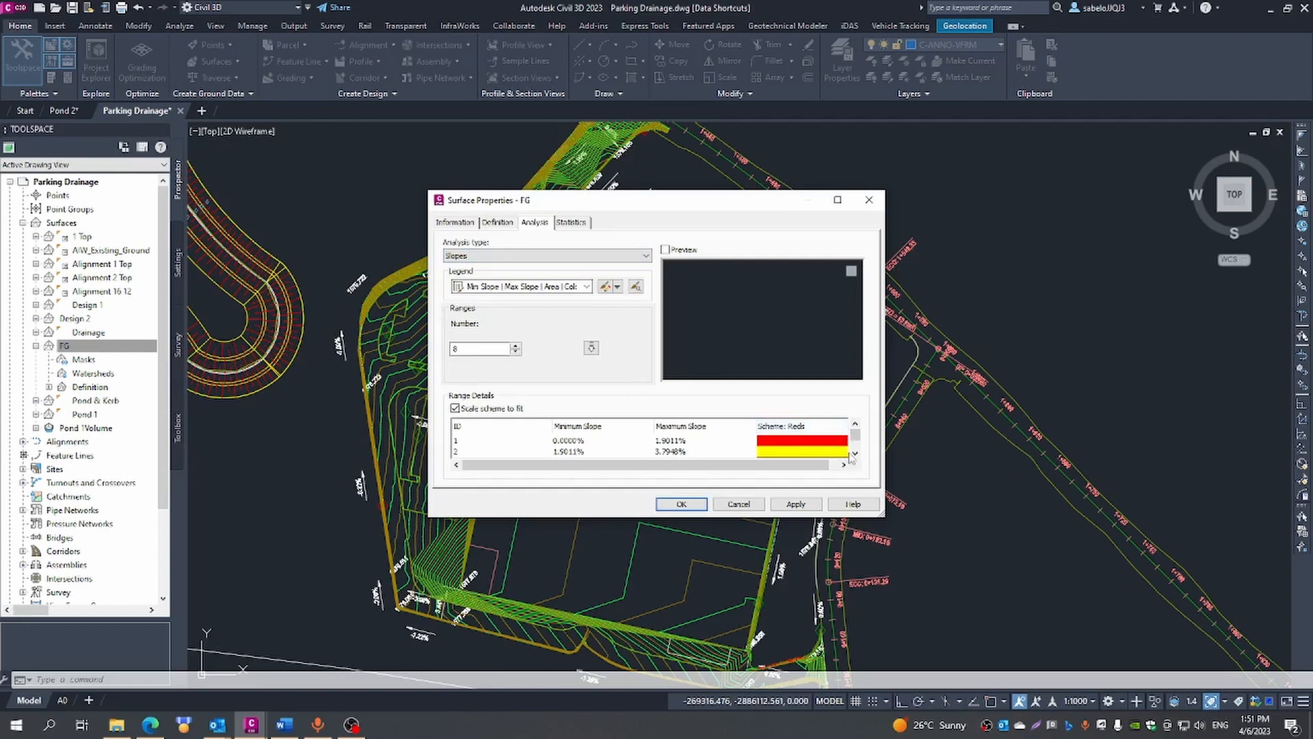
drag(855, 443, 856, 449)
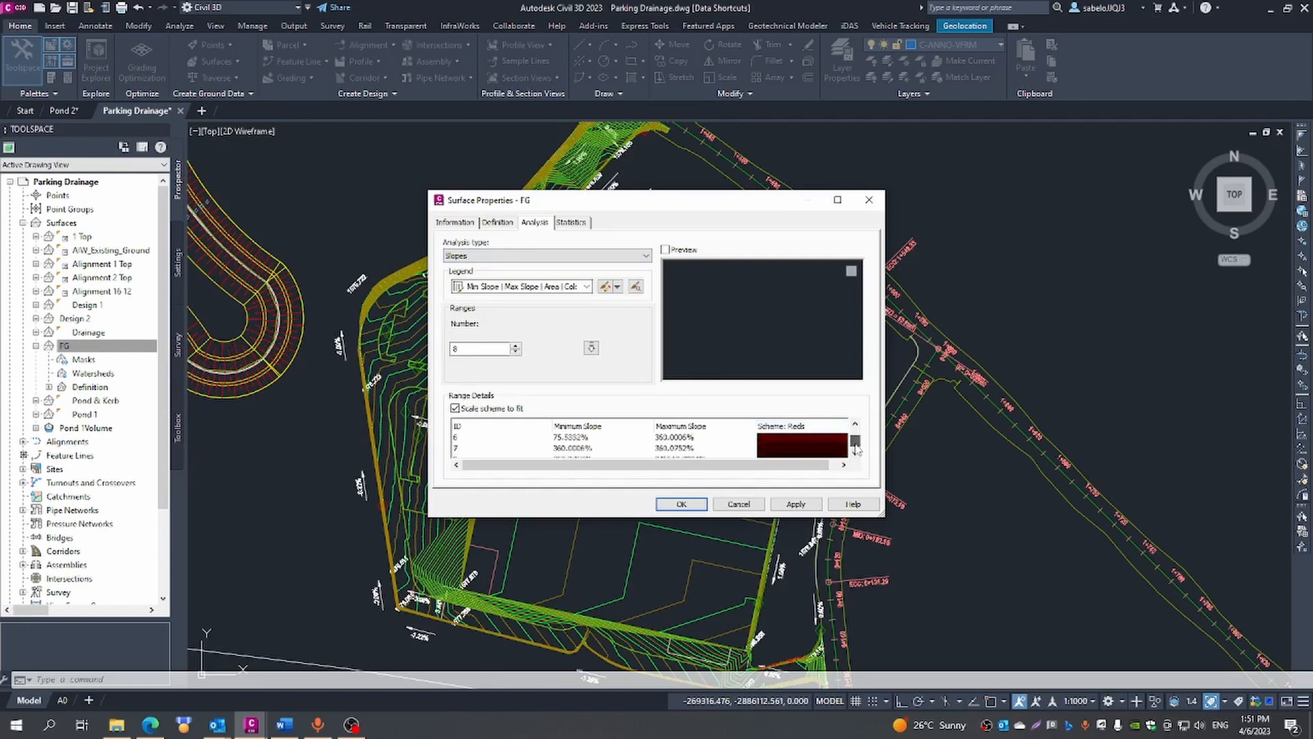
click(795, 504)
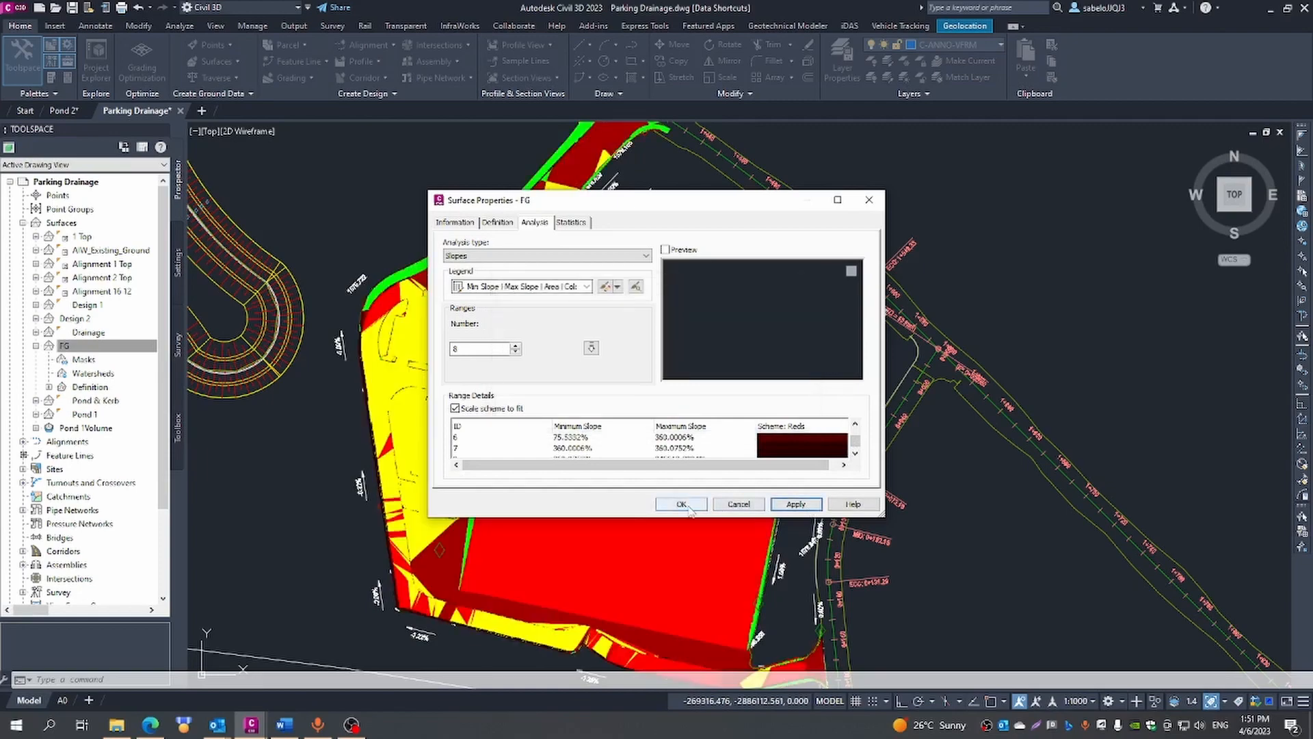
click(719, 505)
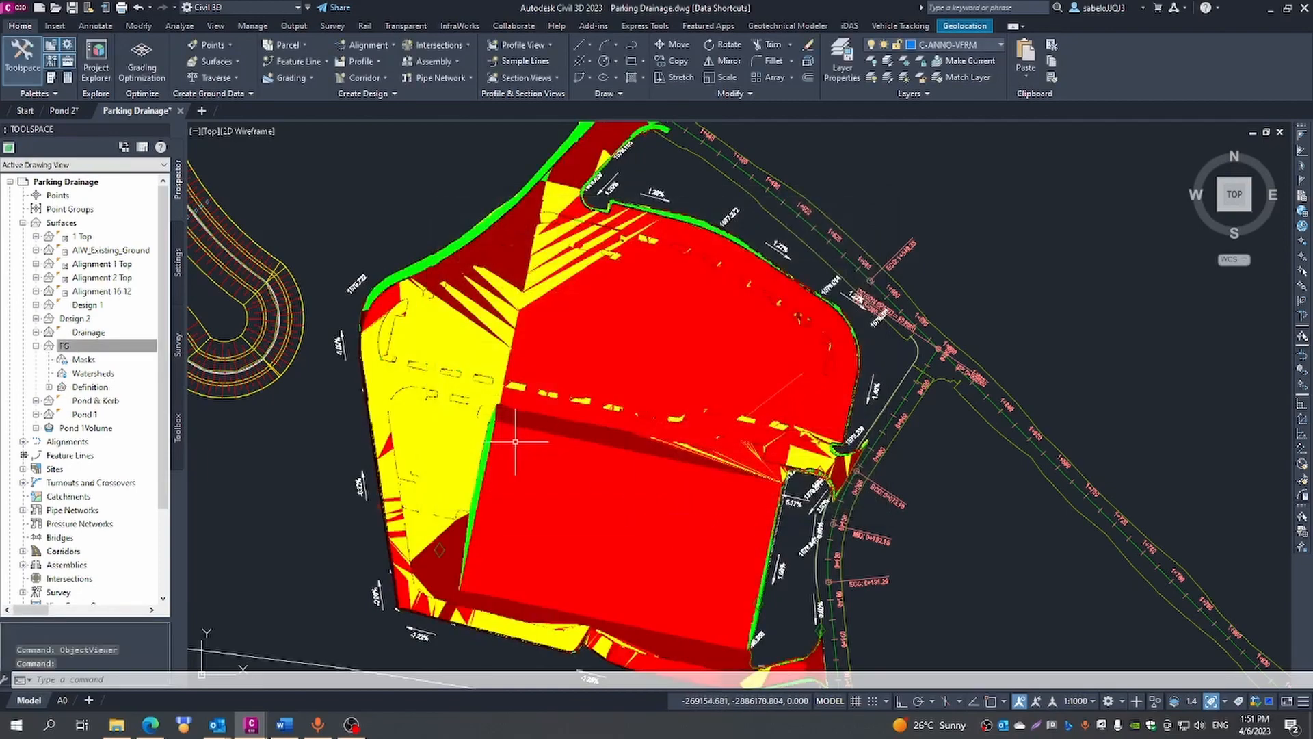
- Examine the coloured slope bands across the FG surface in plan, around the platform and the parking area
scroll(487, 461, up, 2)
scroll(629, 474, up, 2)
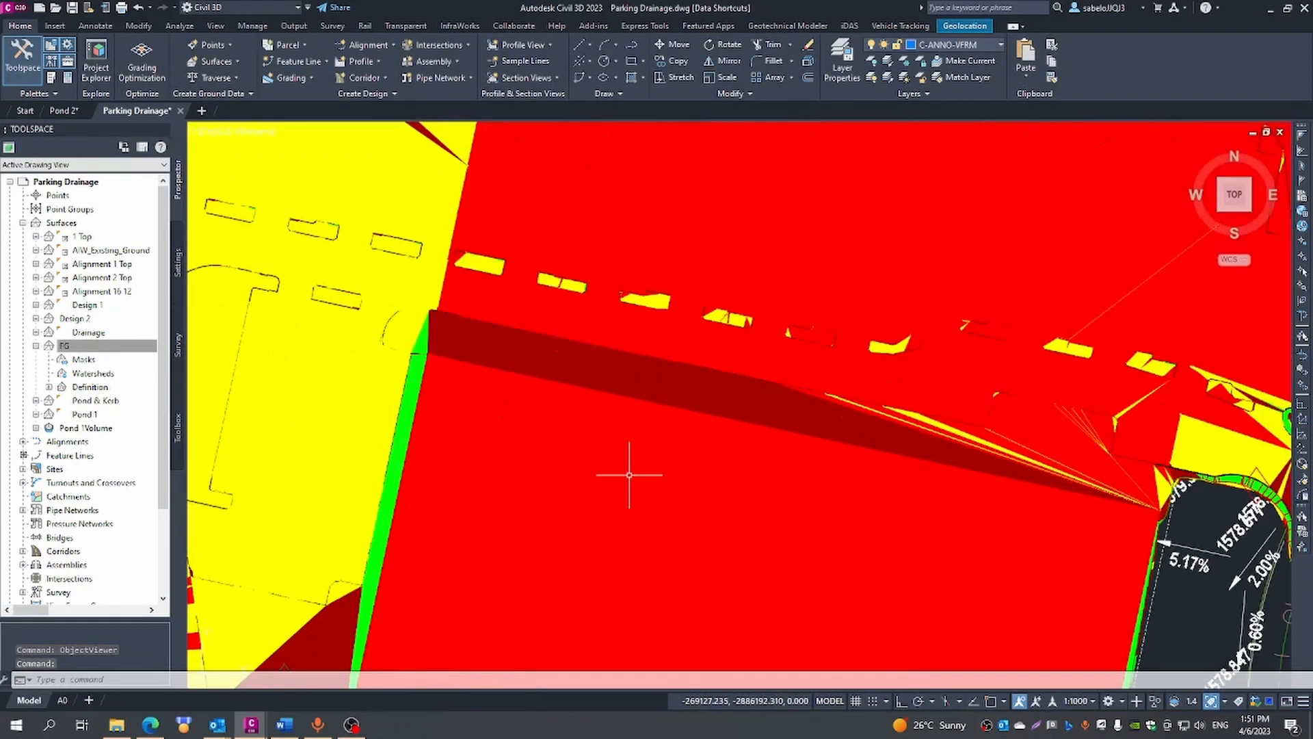
scroll(629, 475, down, 4)
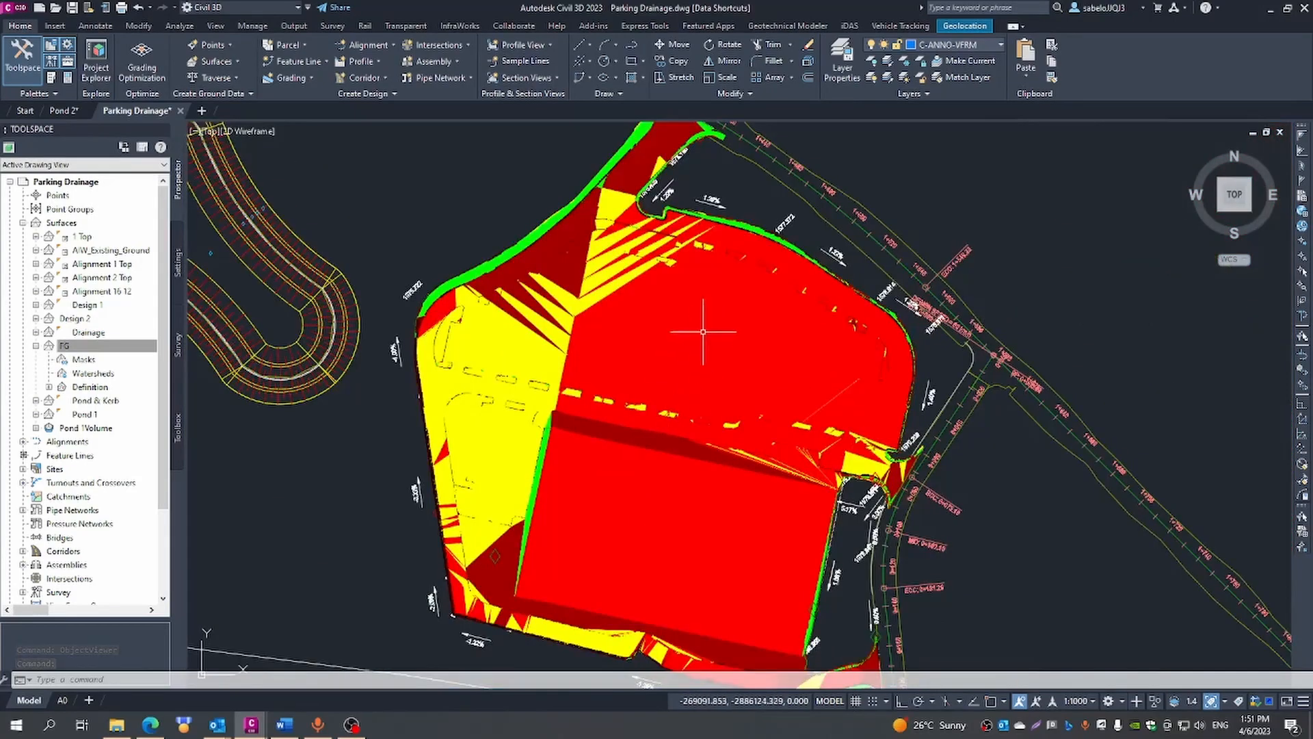
scroll(703, 330, down, 2)
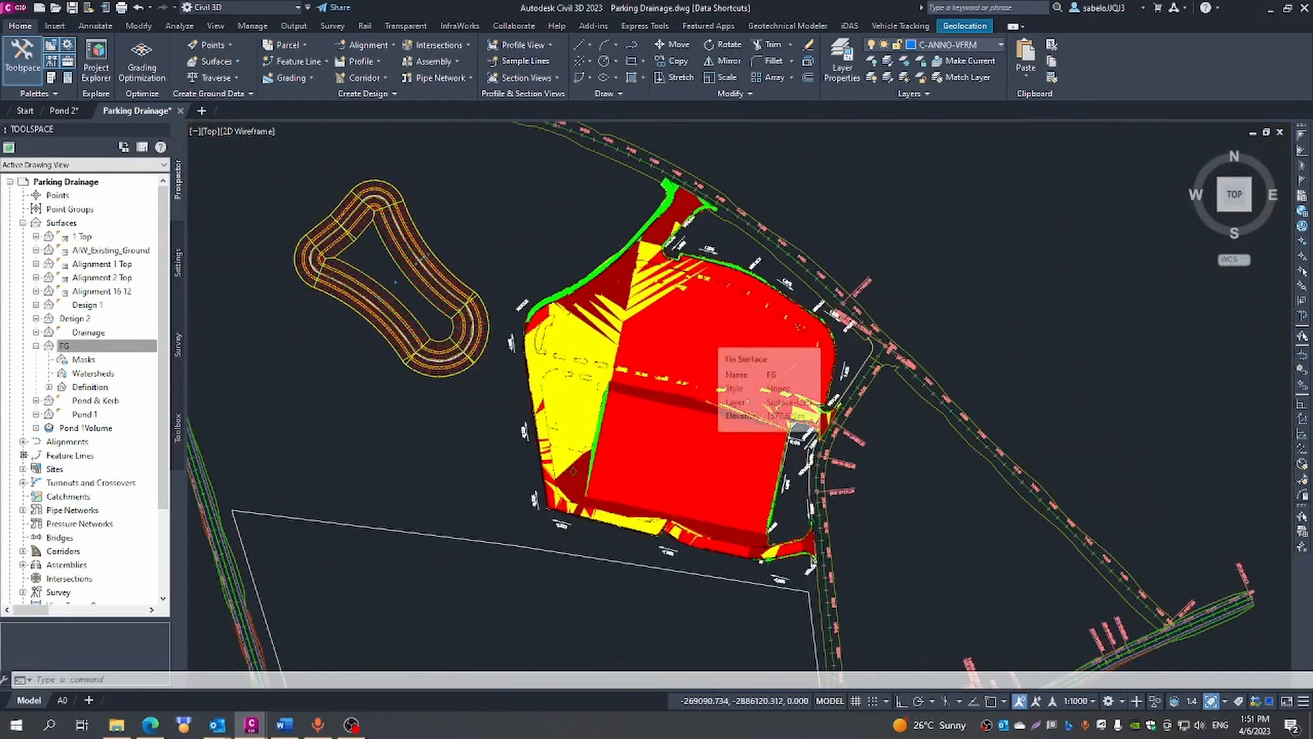
scroll(704, 330, up, 2)
mouse_move(704, 329)
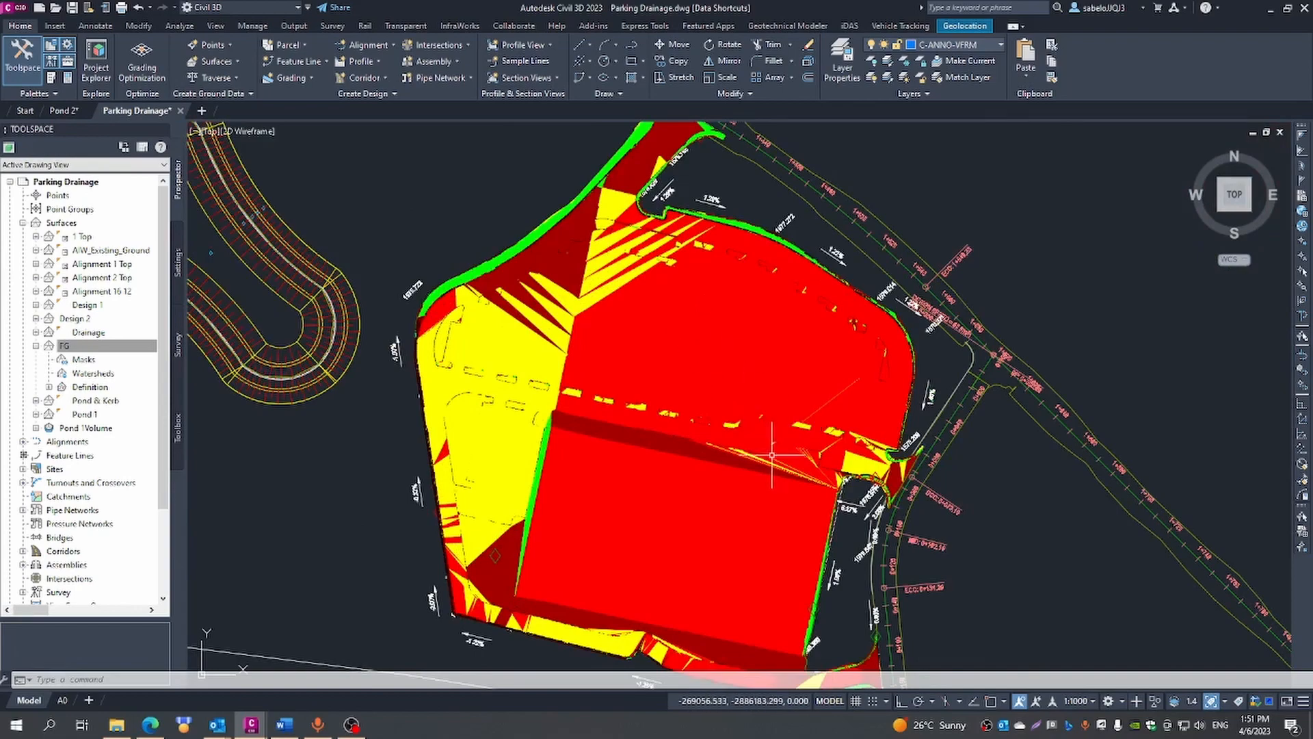
- Inspect FG's slope colours along the northern entrance and western parking edge, and view the surface in relation to the neighbouring pond and roads
scroll(565, 261, up, 4)
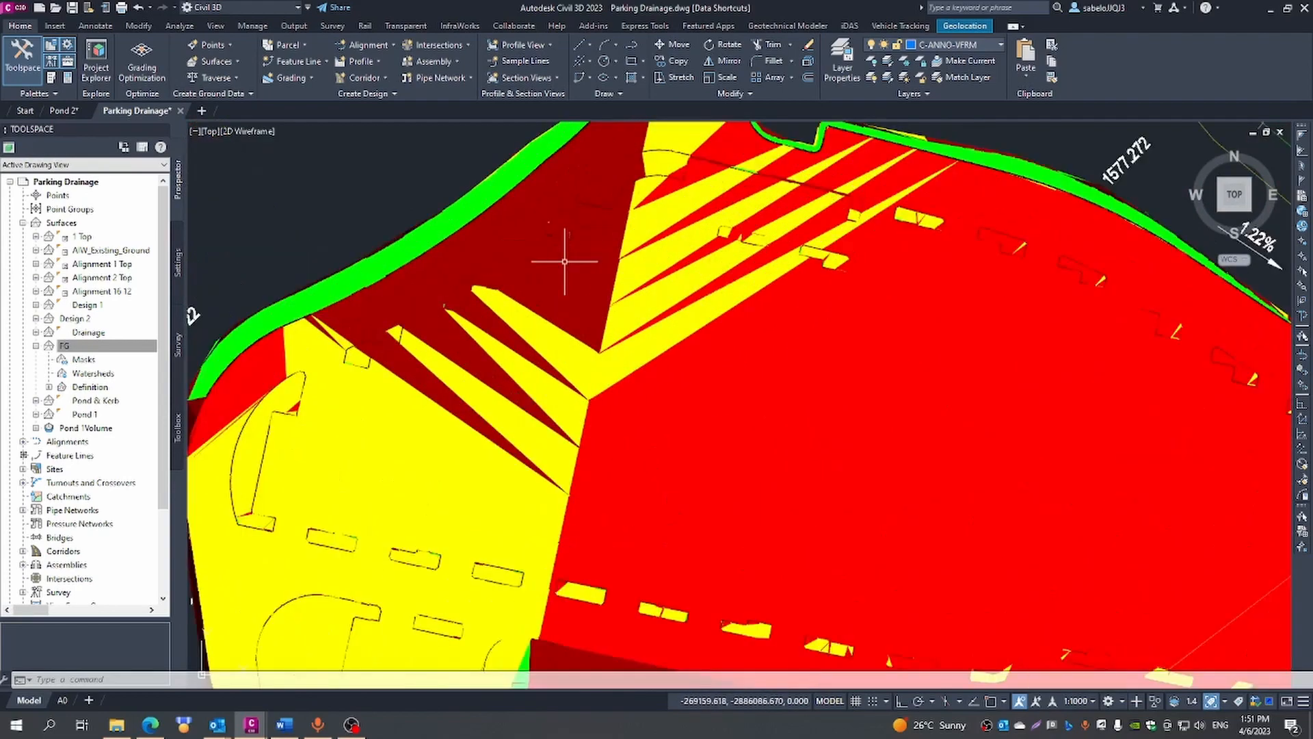
scroll(565, 261, down, 3)
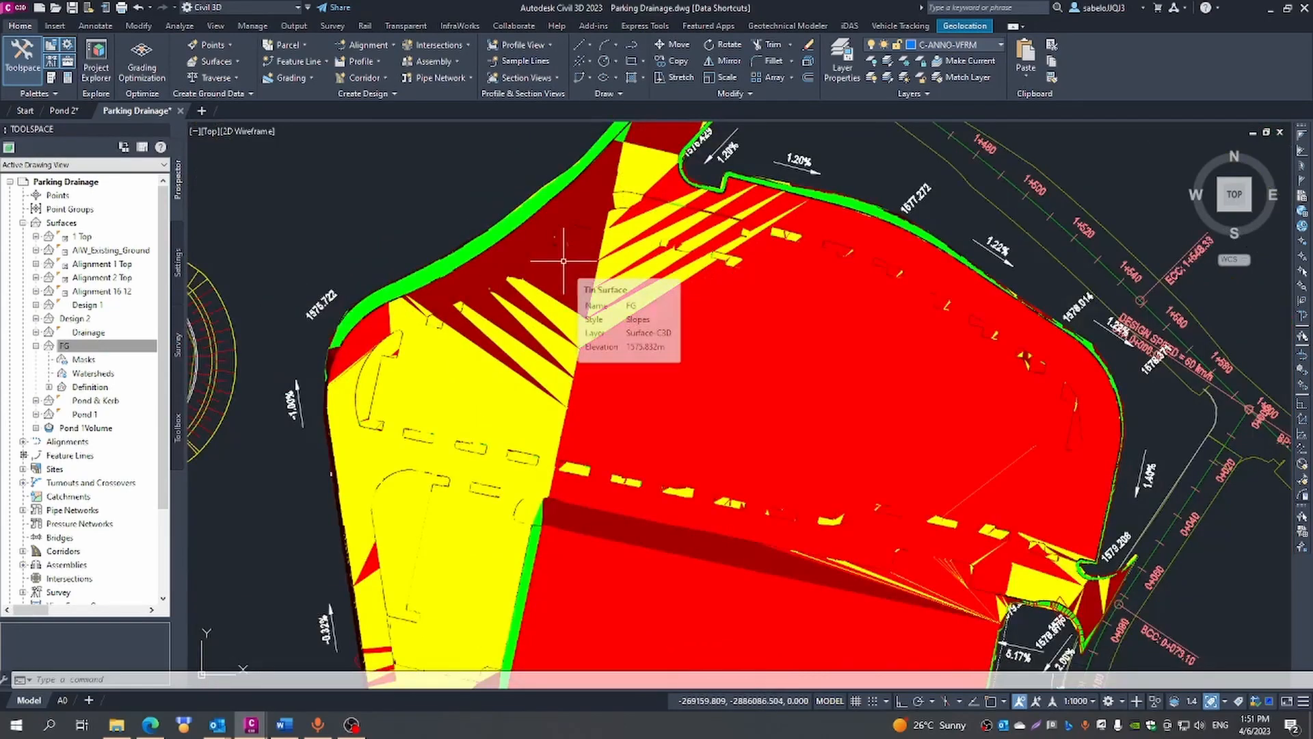
scroll(574, 341, down, 2)
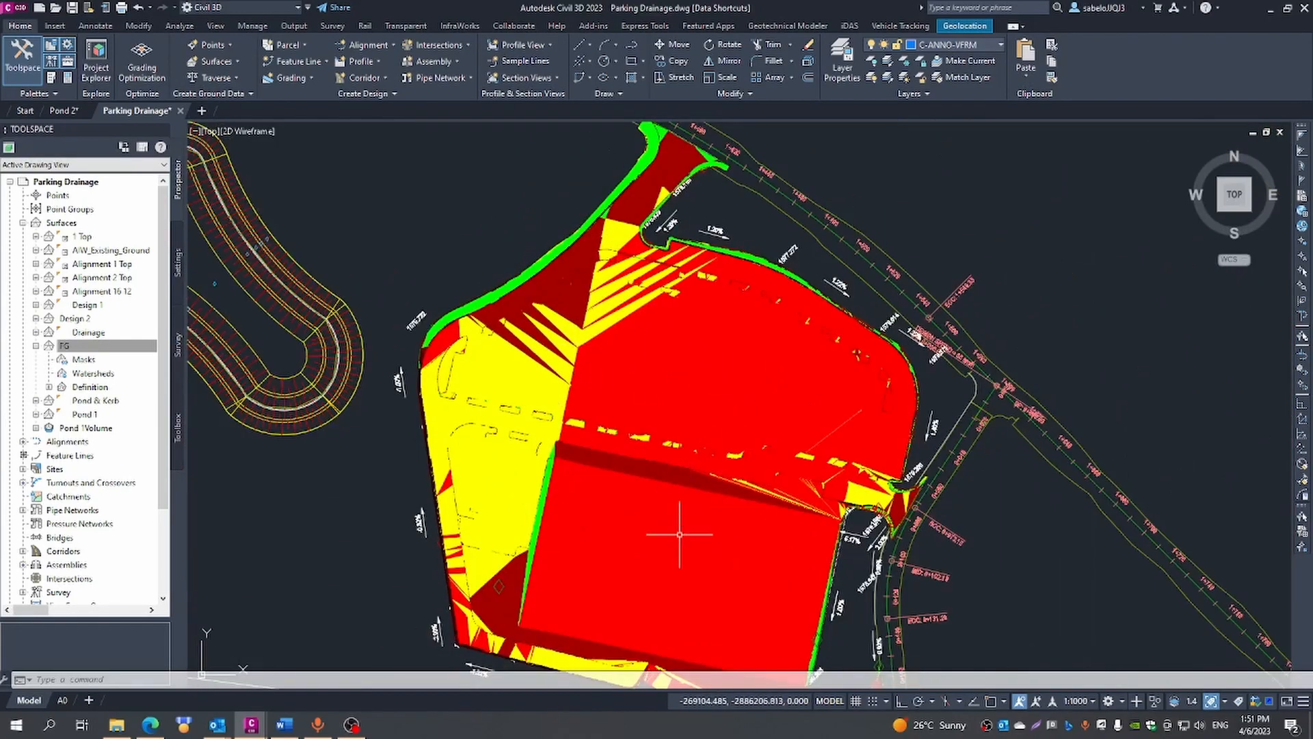
scroll(665, 589, down, 2)
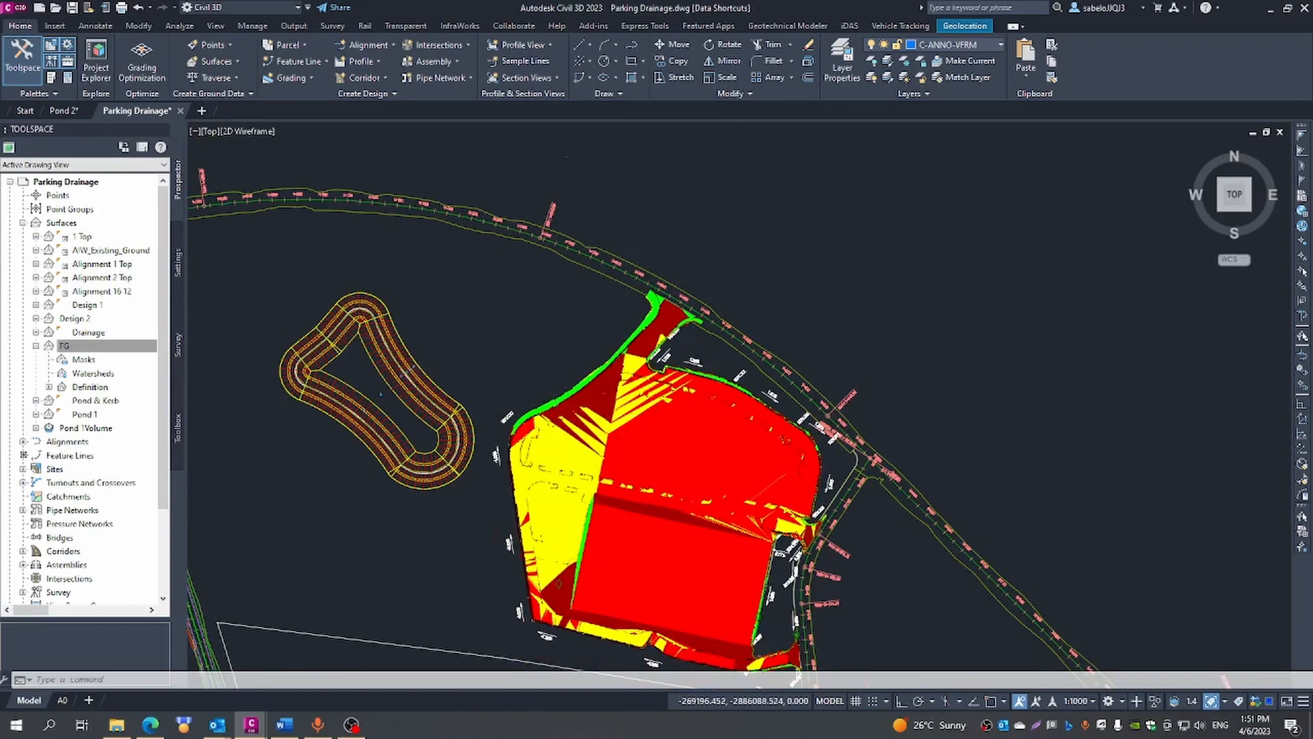
scroll(568, 402, up, 5)
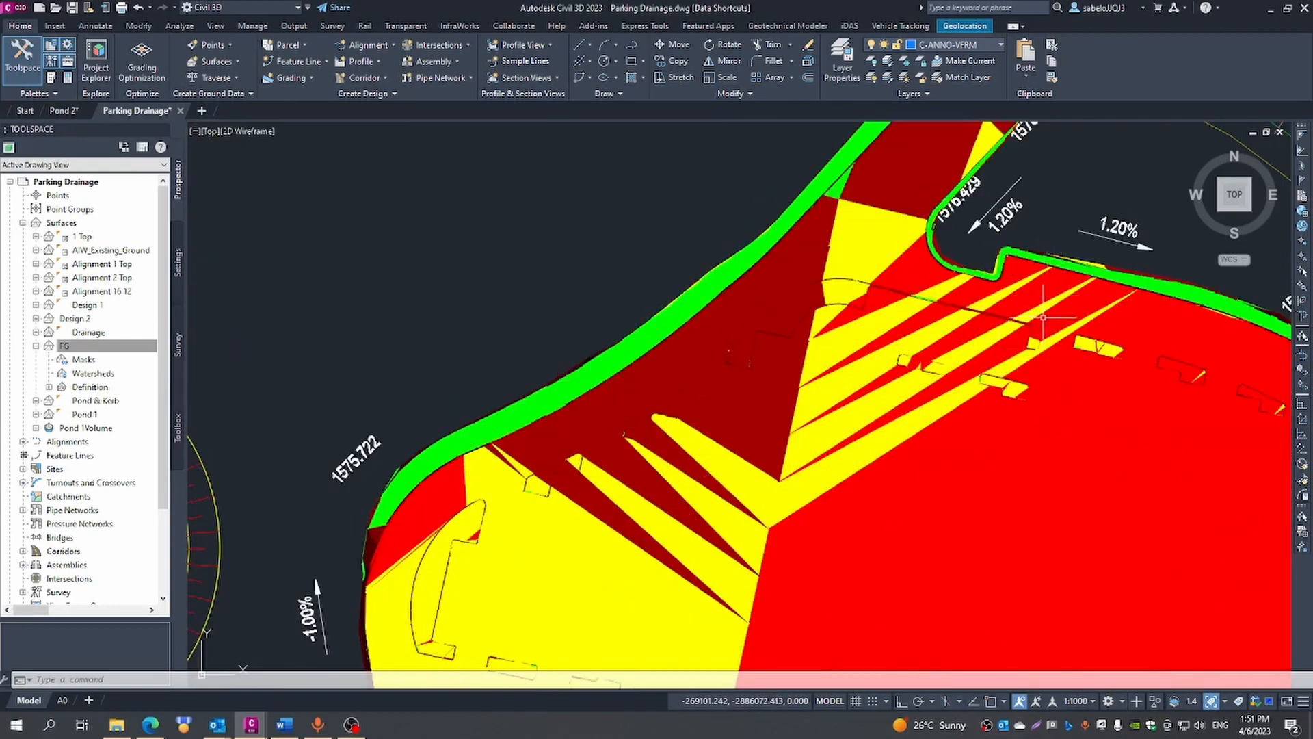
scroll(1037, 316, down, 4)
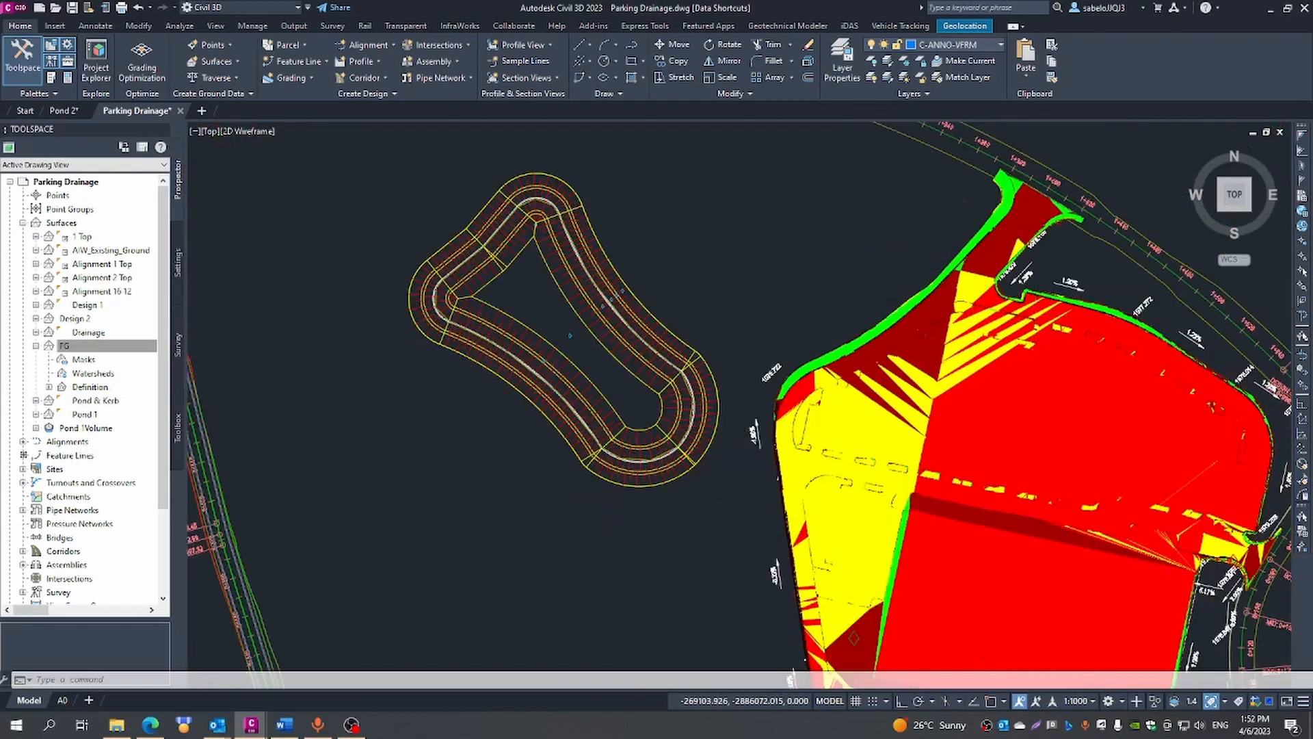
scroll(1037, 315, down, 2)
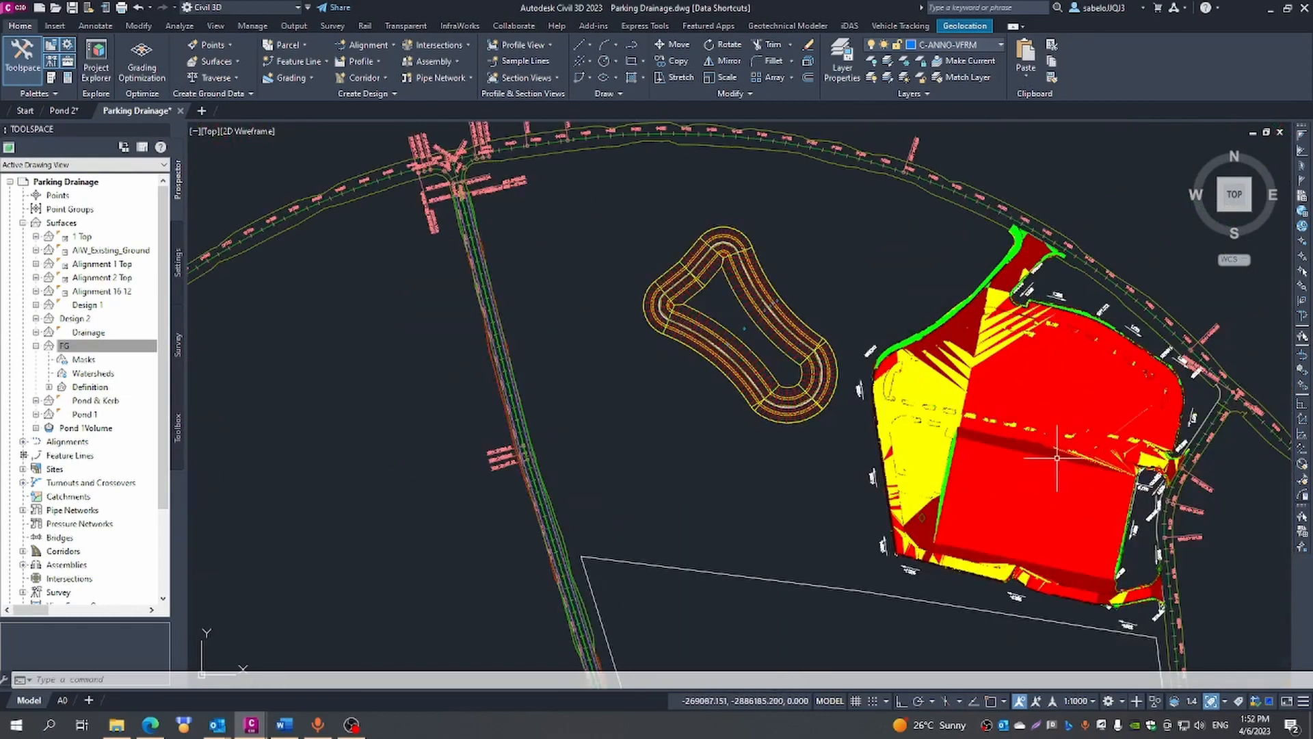
scroll(1126, 404, up, 4)
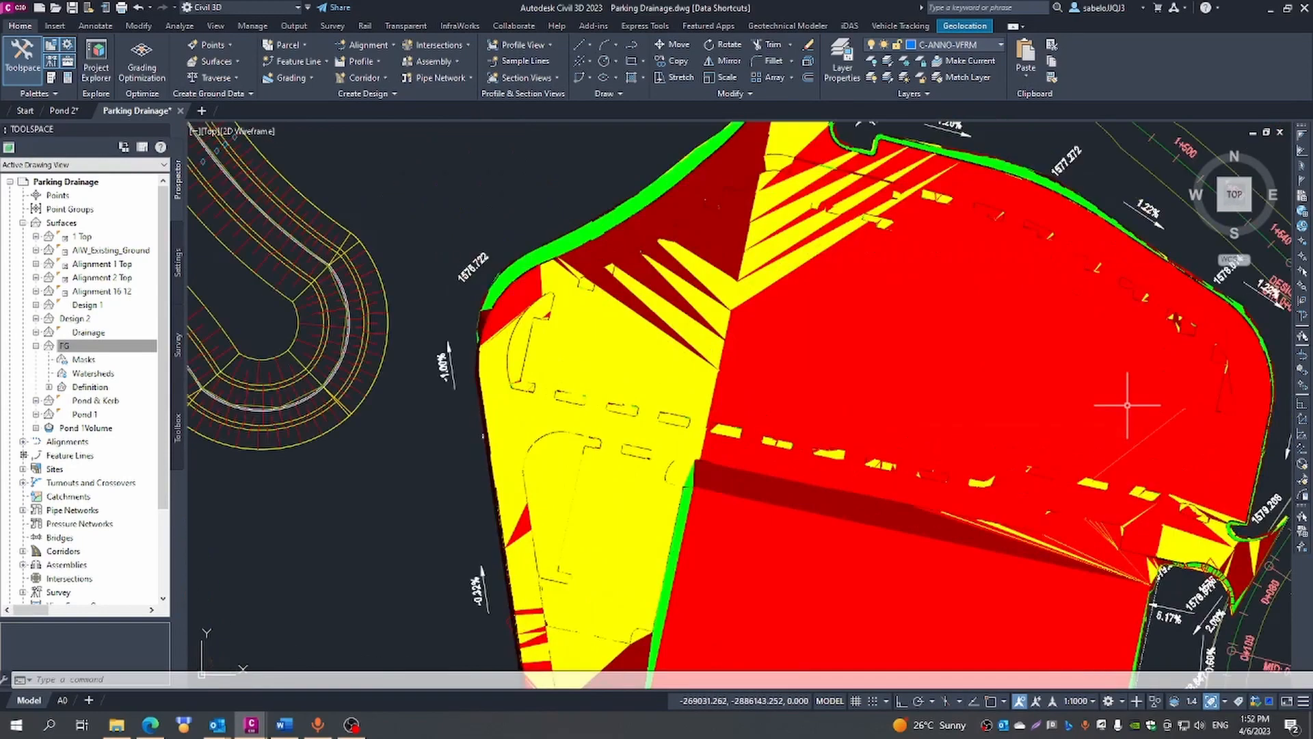
mouse_move(1127, 404)
scroll(1127, 405, down, 3)
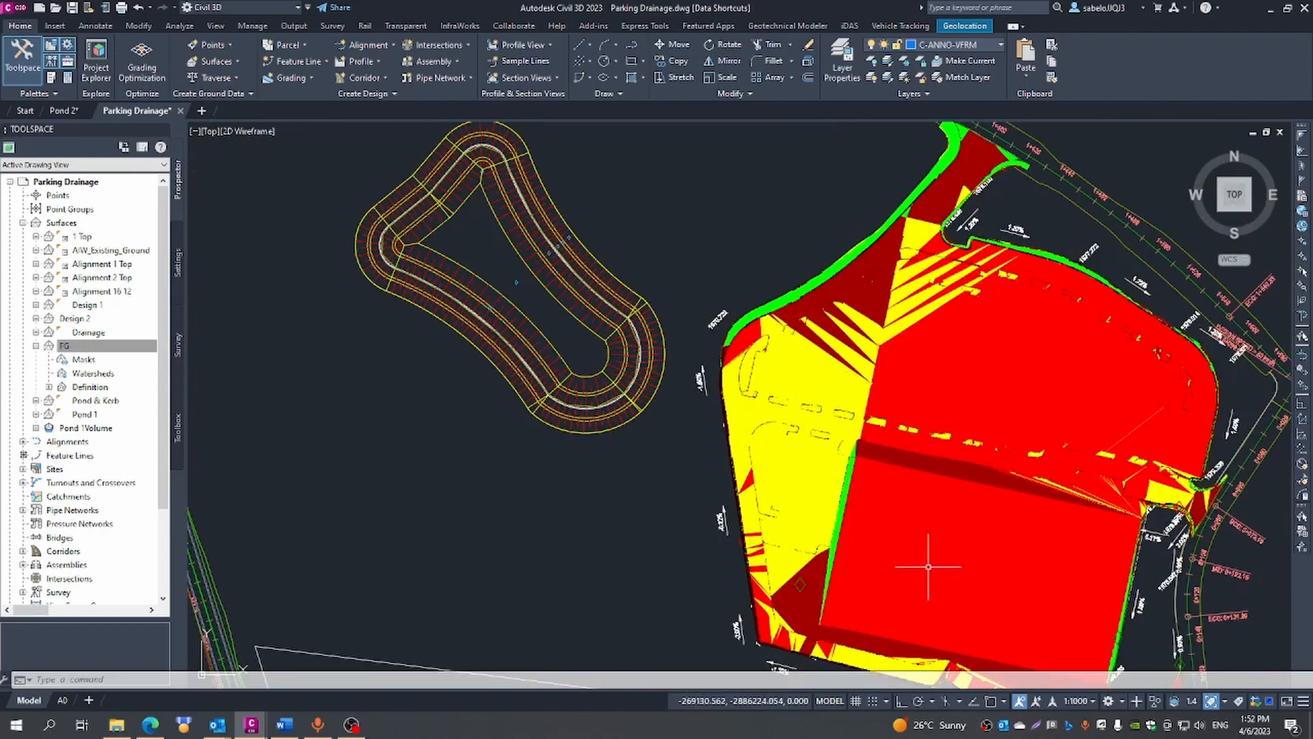
scroll(927, 560, down, 2)
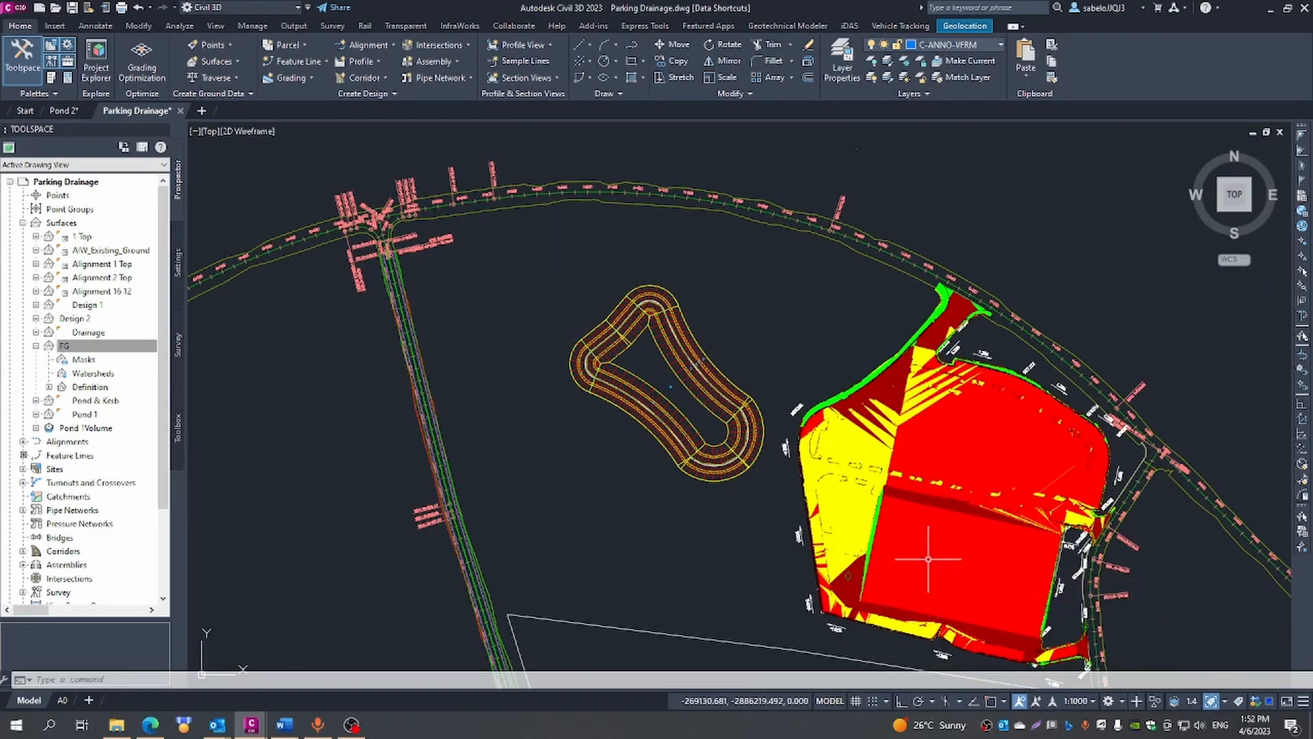
scroll(928, 559, down, 2)
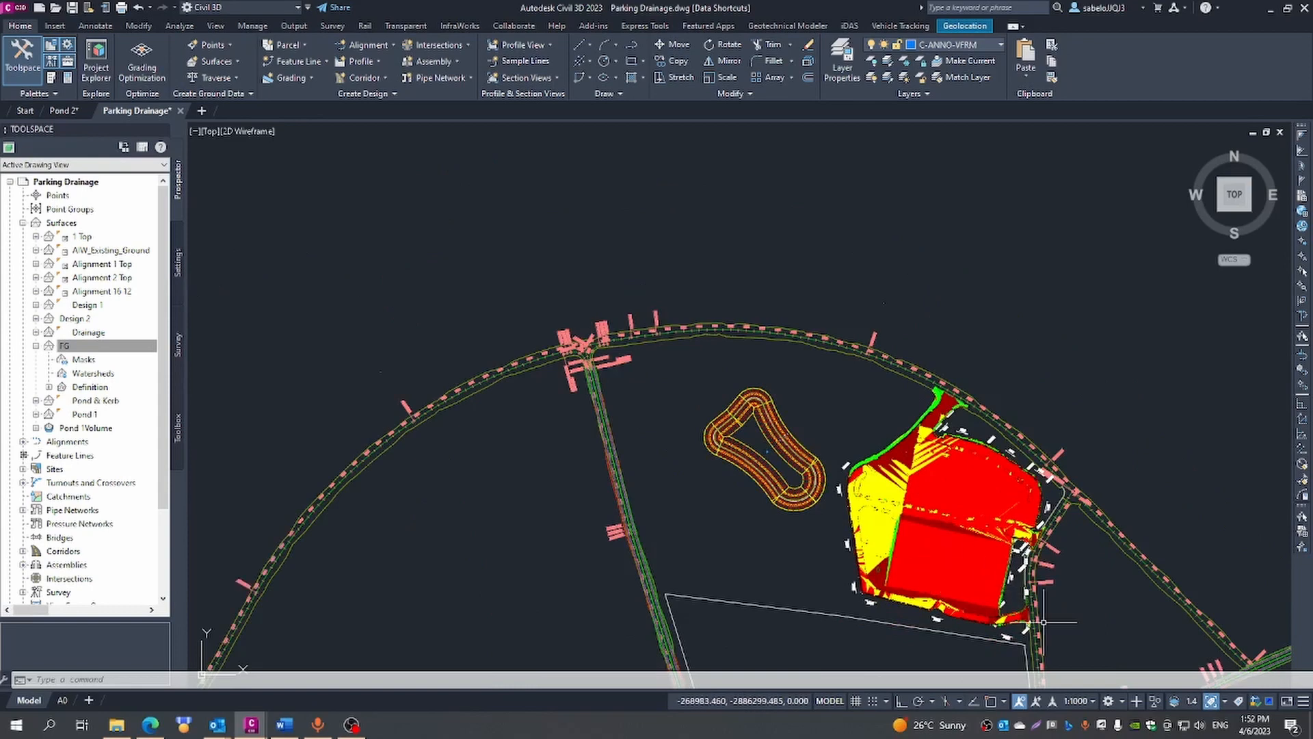
scroll(1038, 618, up, 2)
scroll(1044, 622, up, 2)
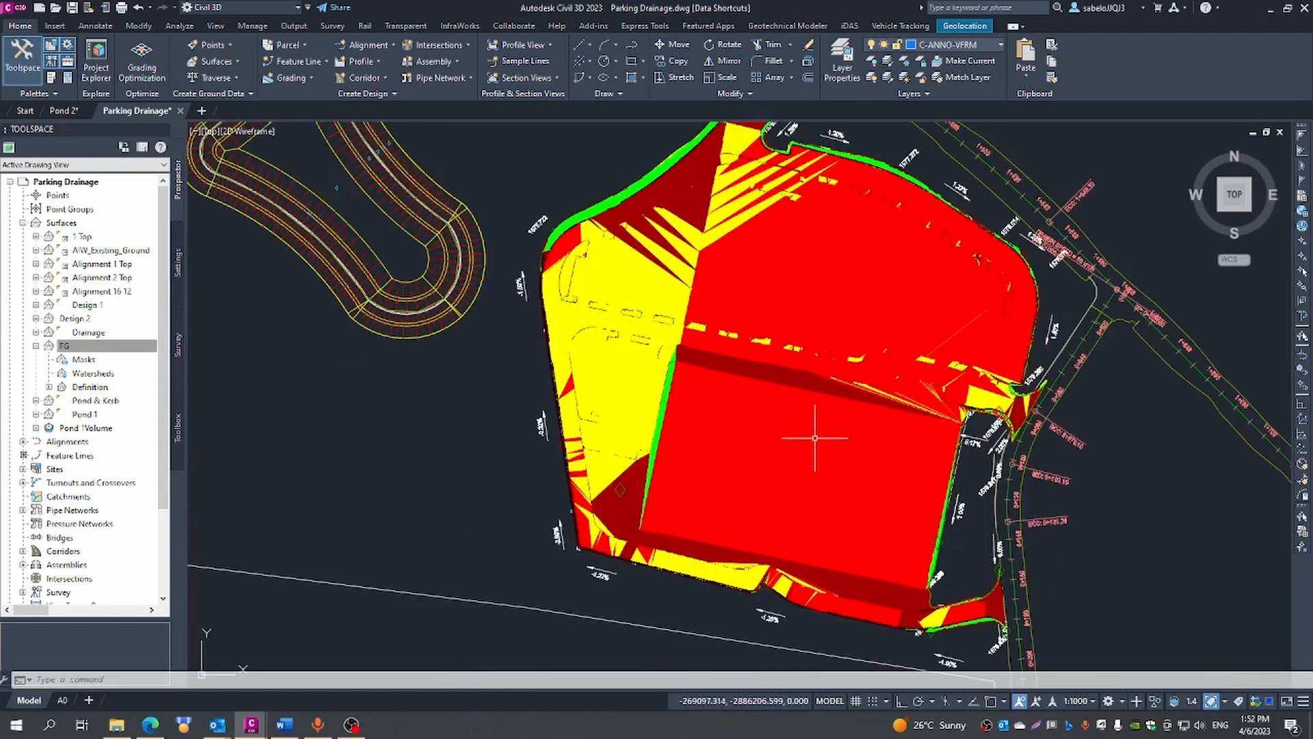
mouse_move(811, 447)
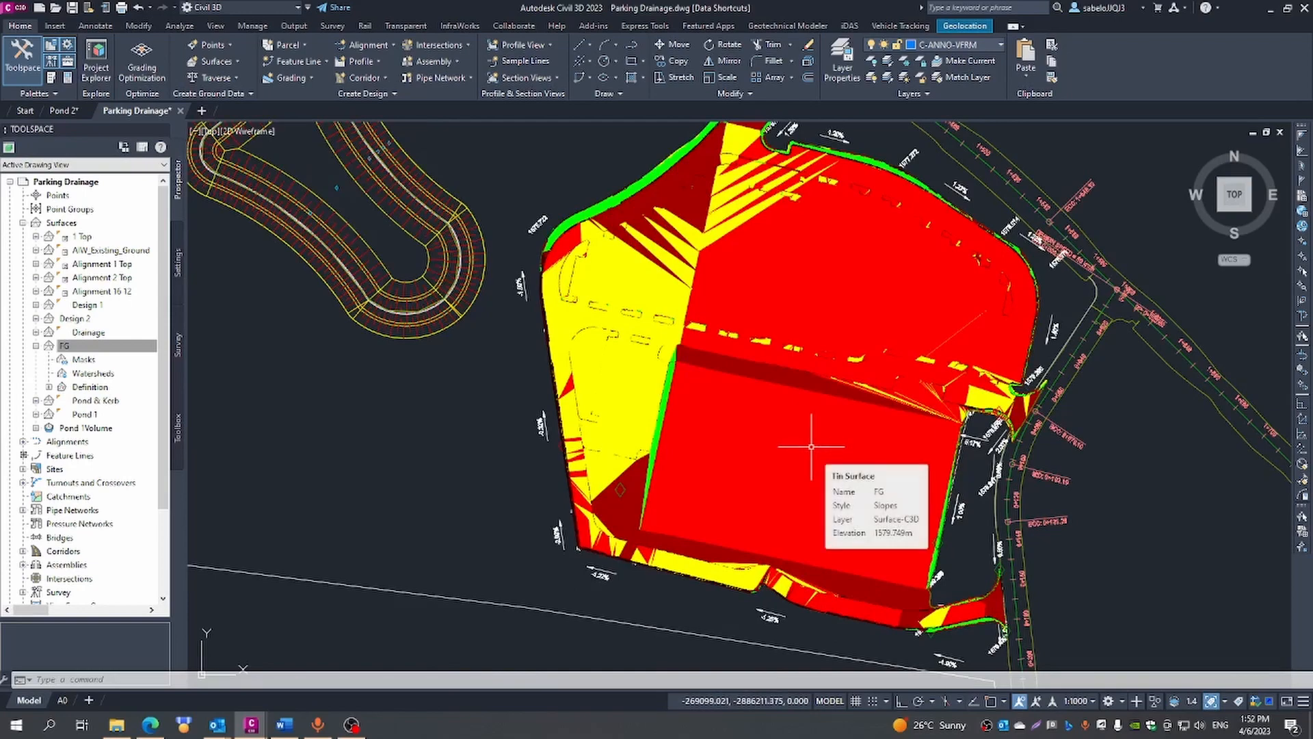